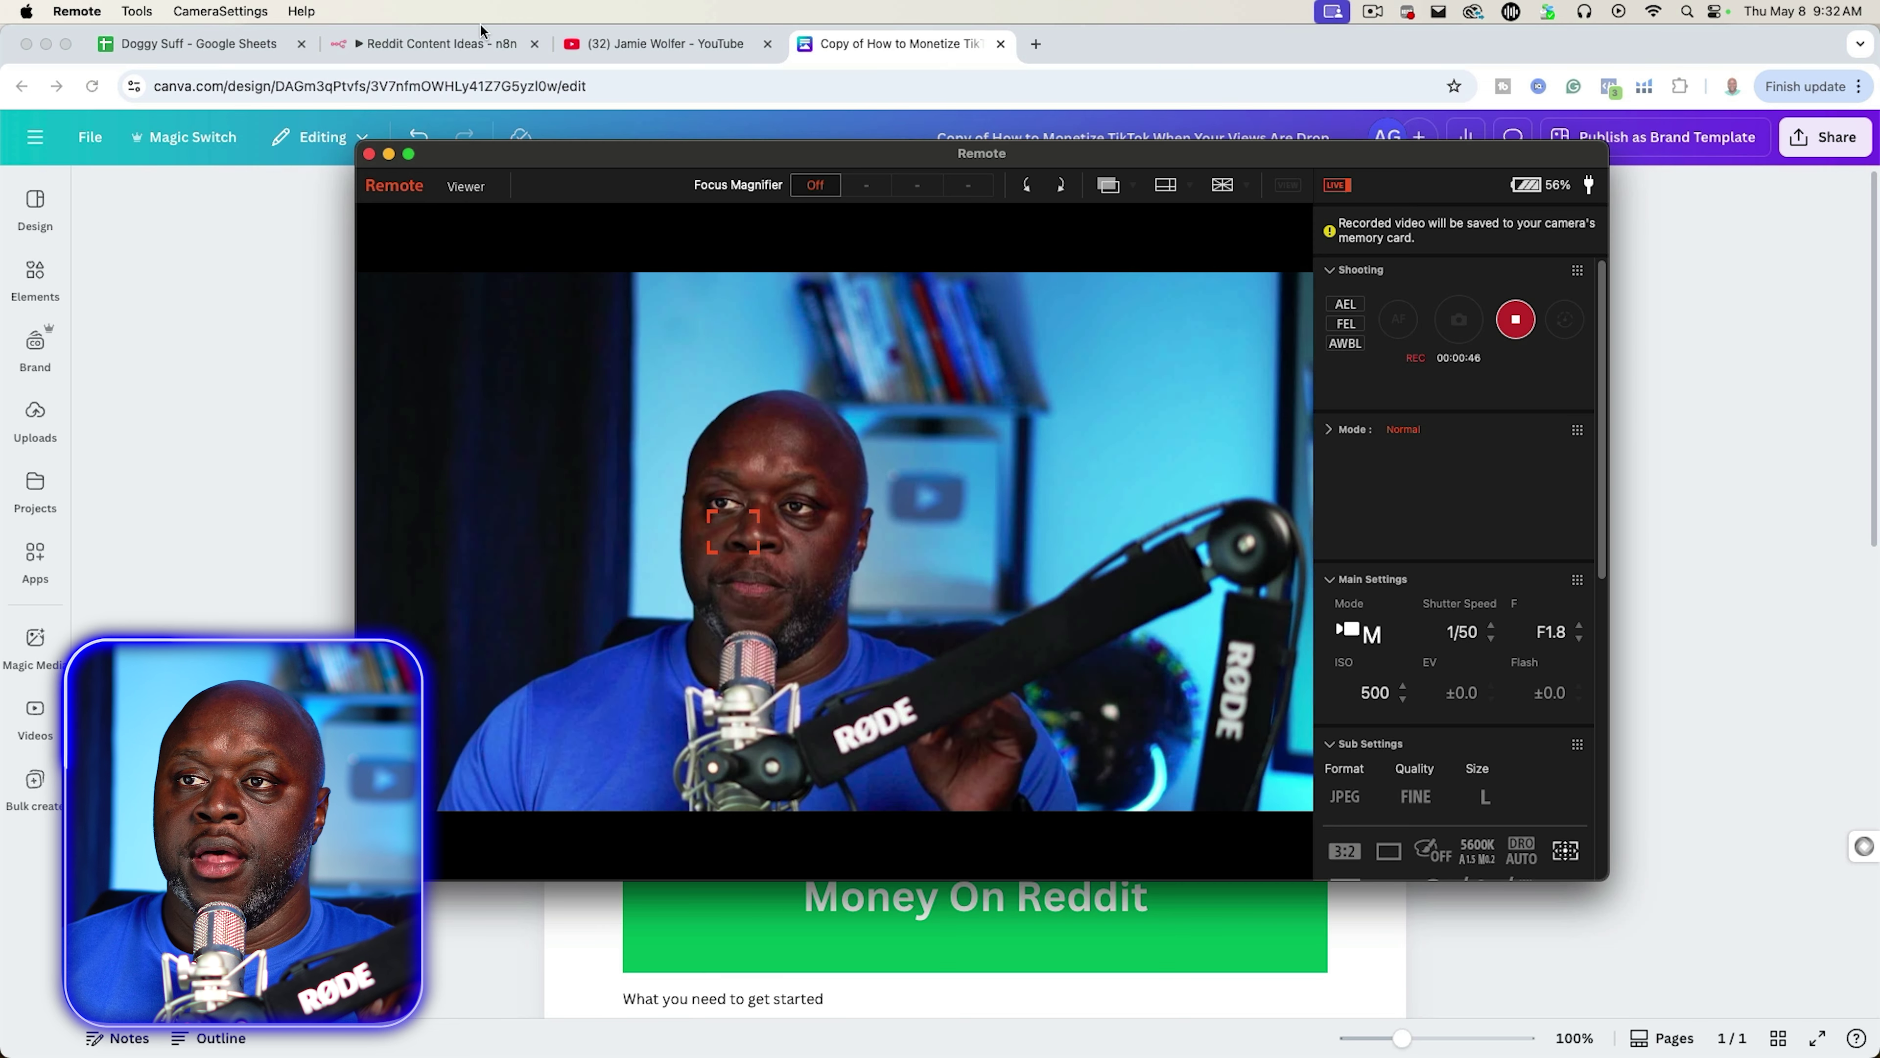
- Switch to n8n and examine the Reddit Content Ideas workflow from the Schedule Trigger through the AI agents to the Google Sheets node
{"action": "left_click", "coordinate": [441, 44]}
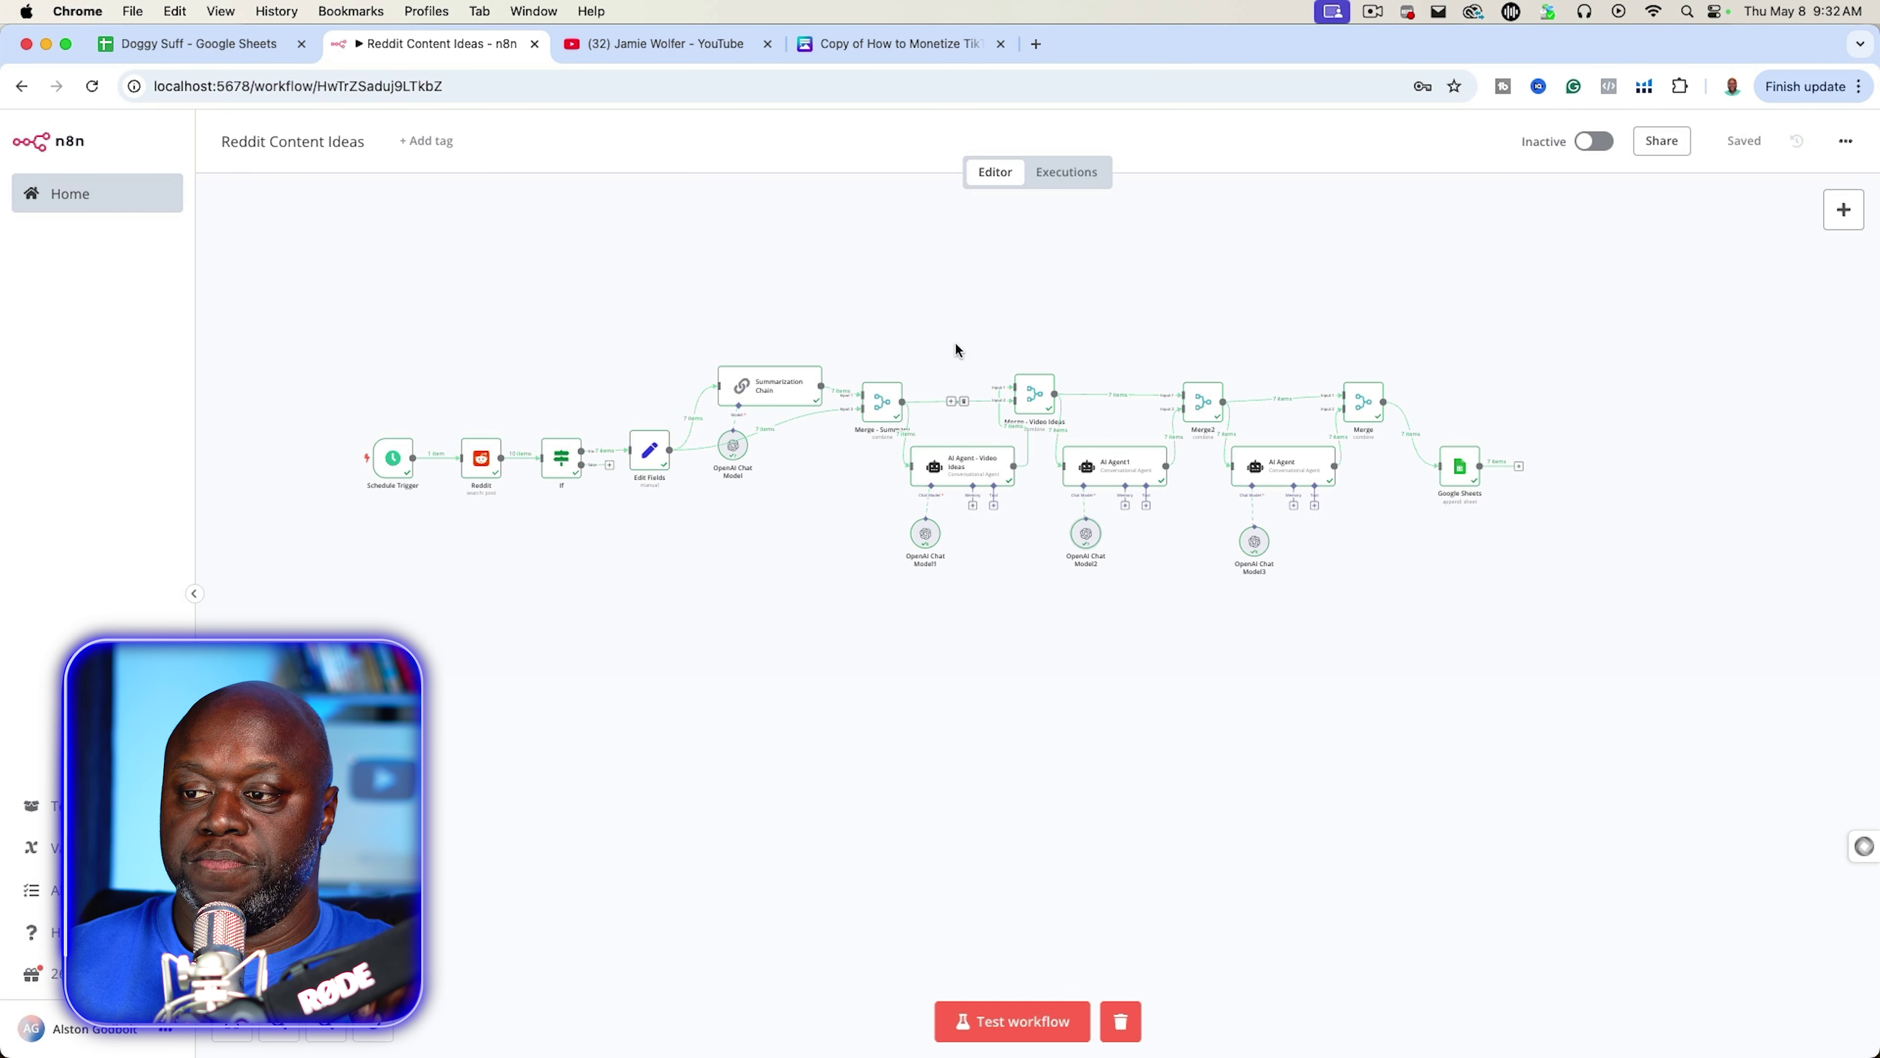
{"action": "key", "text": "plus"}
{"action": "key", "text": "plus"}
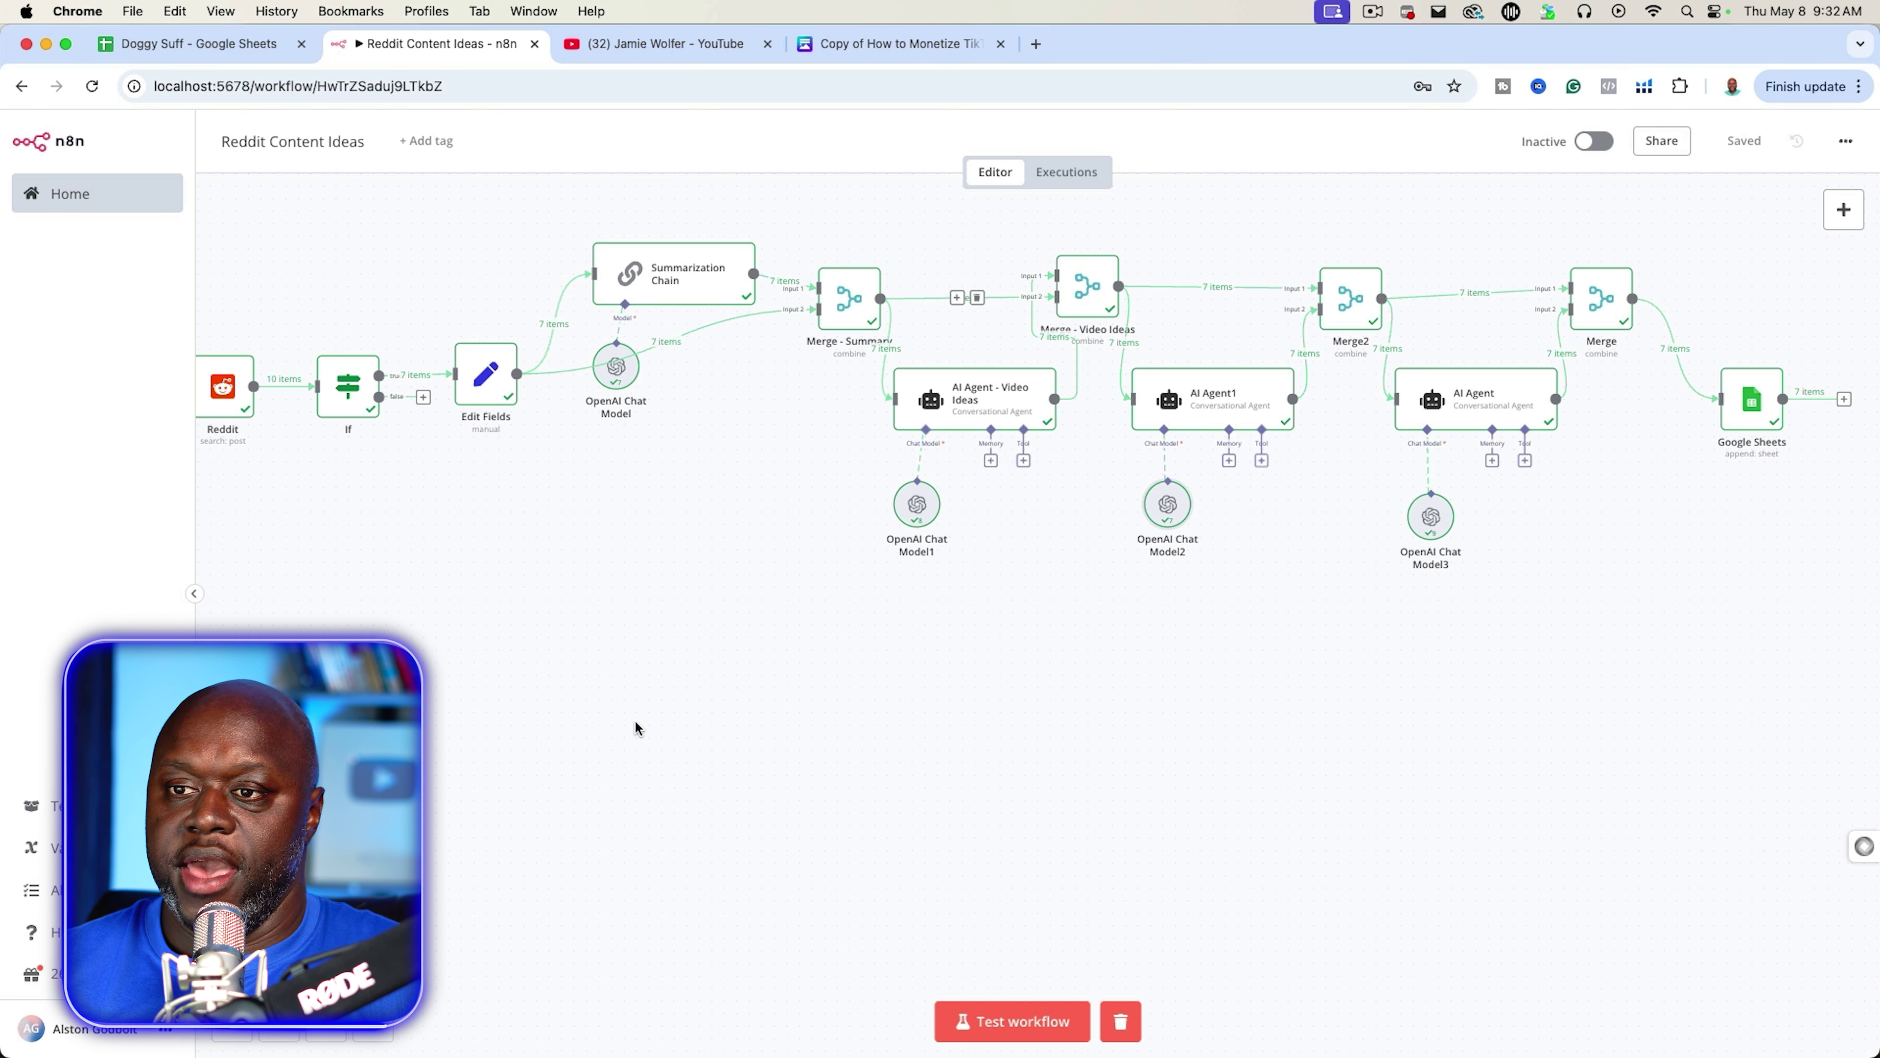
{"action": "scroll", "coordinate": [635, 728], "scroll_direction": "left", "scroll_amount": 10}
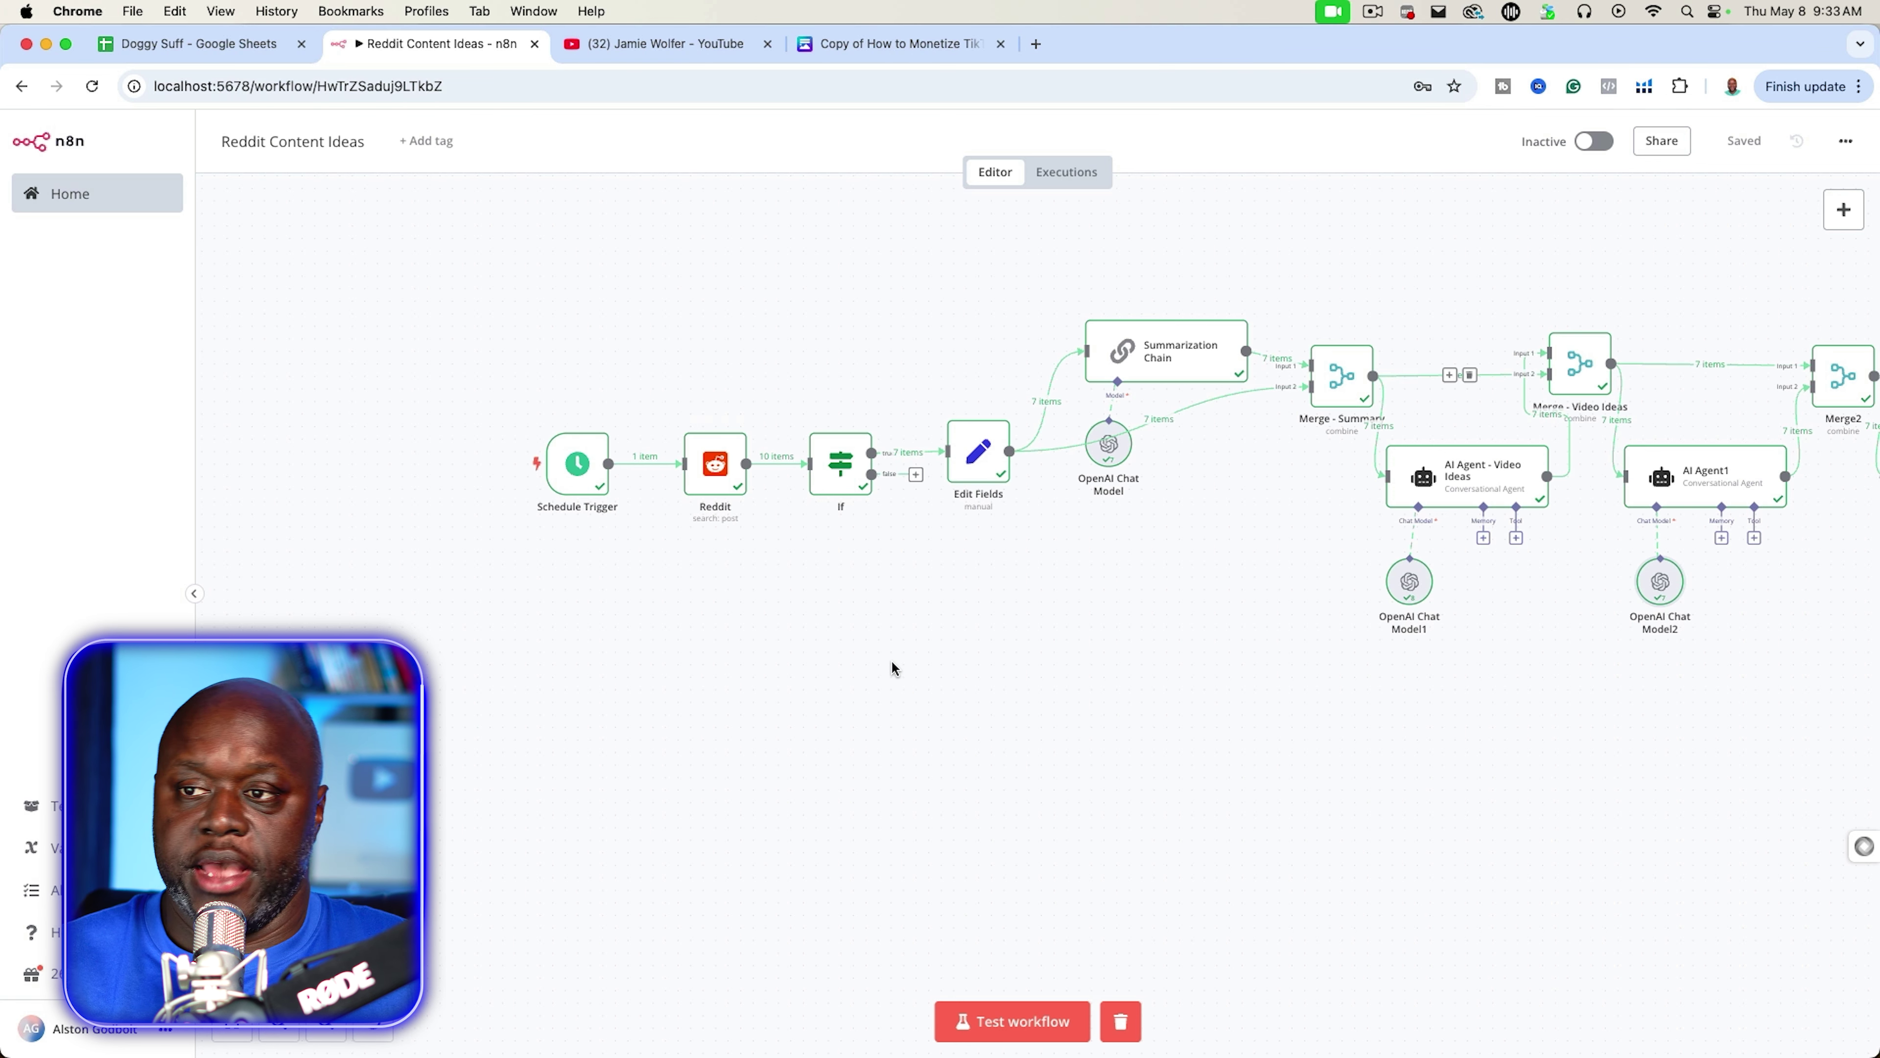
{"action": "left_click_drag", "start_coordinate": [884, 657], "coordinate": [684, 689]}
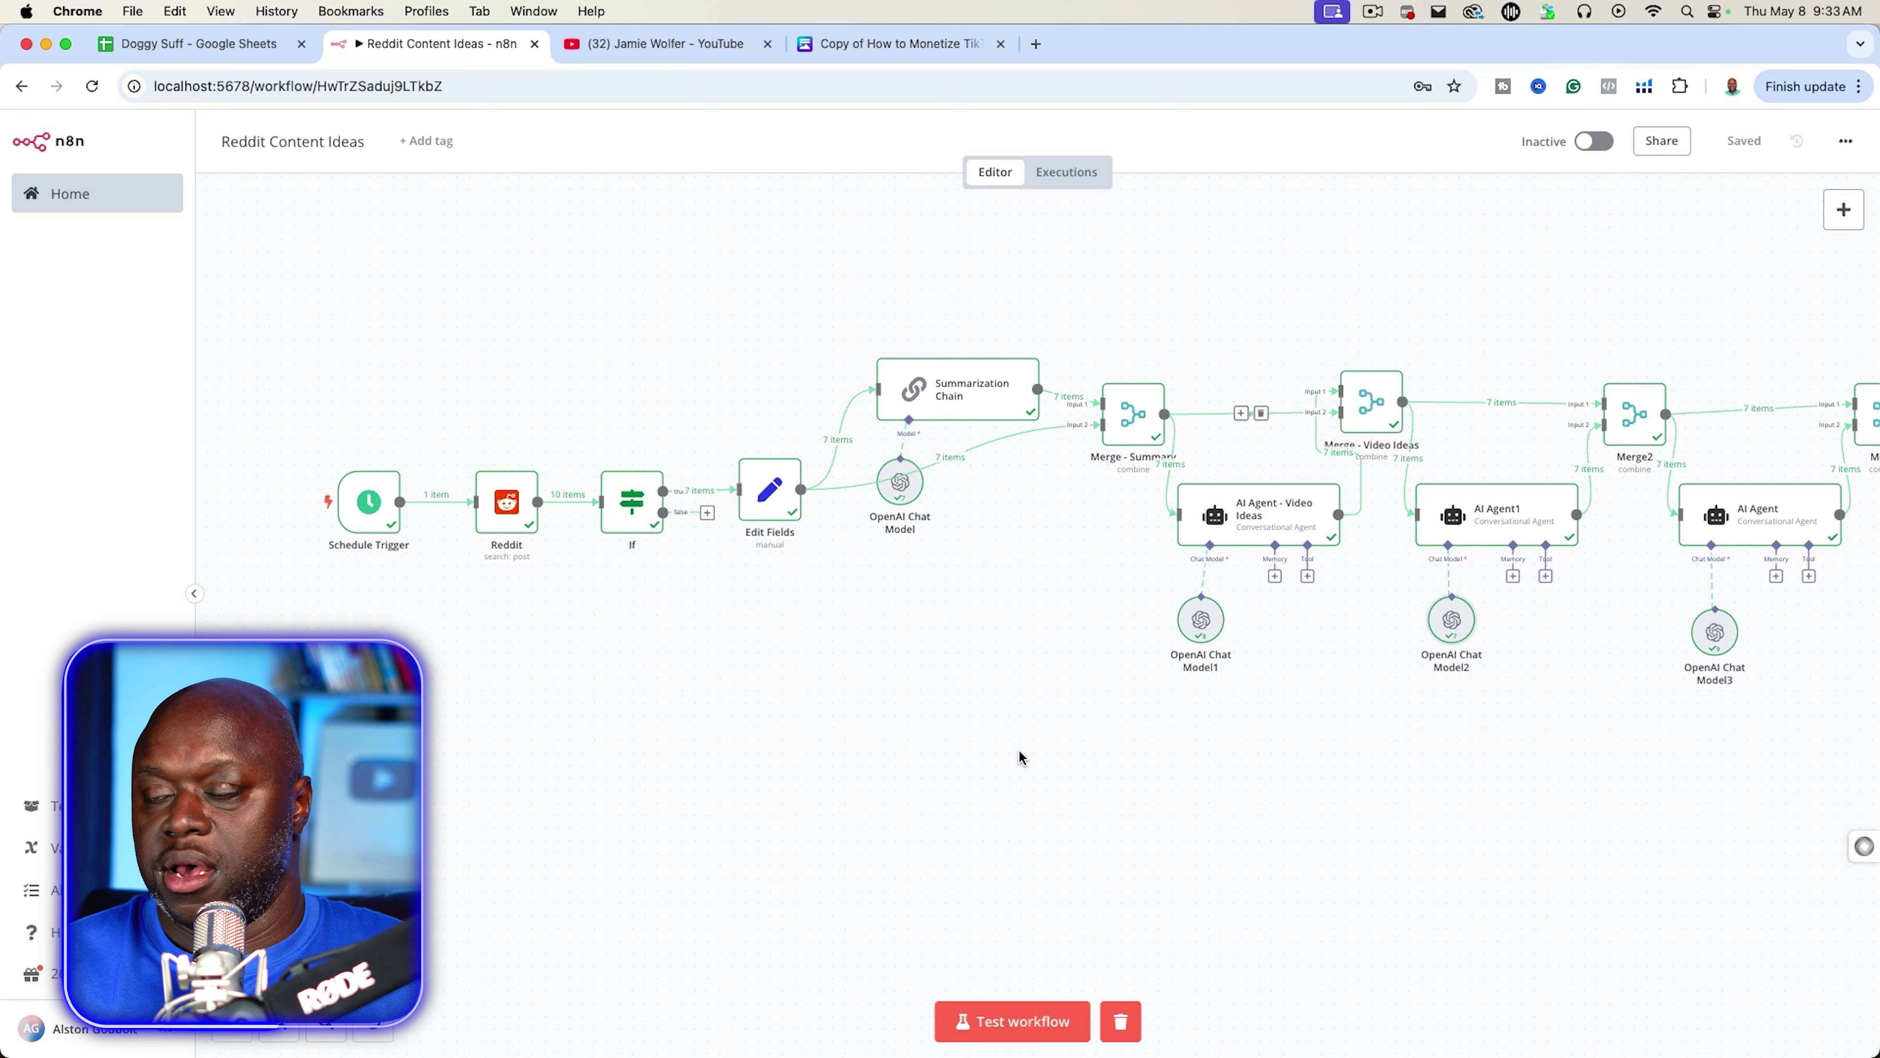
{"action": "left_click_drag", "start_coordinate": [1022, 750], "coordinate": [776, 752]}
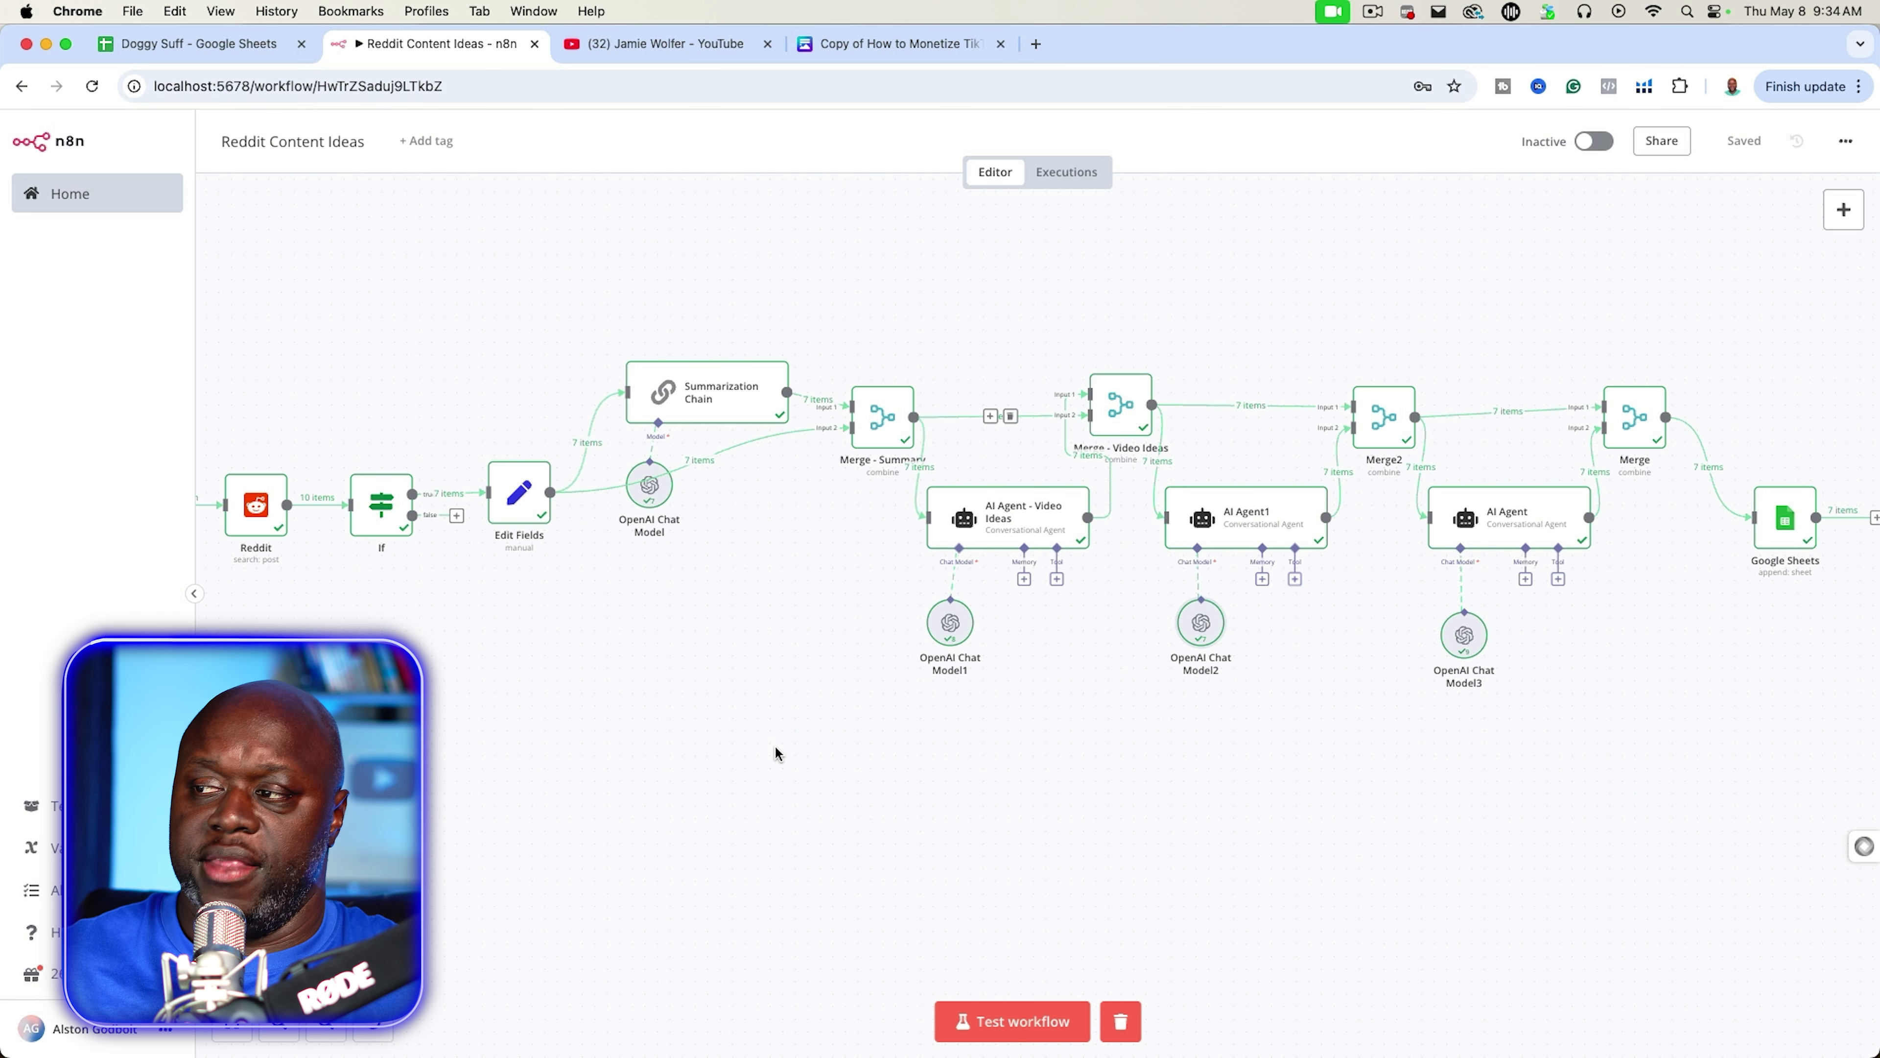
{"action": "mouse_move", "coordinate": [527, 496]}
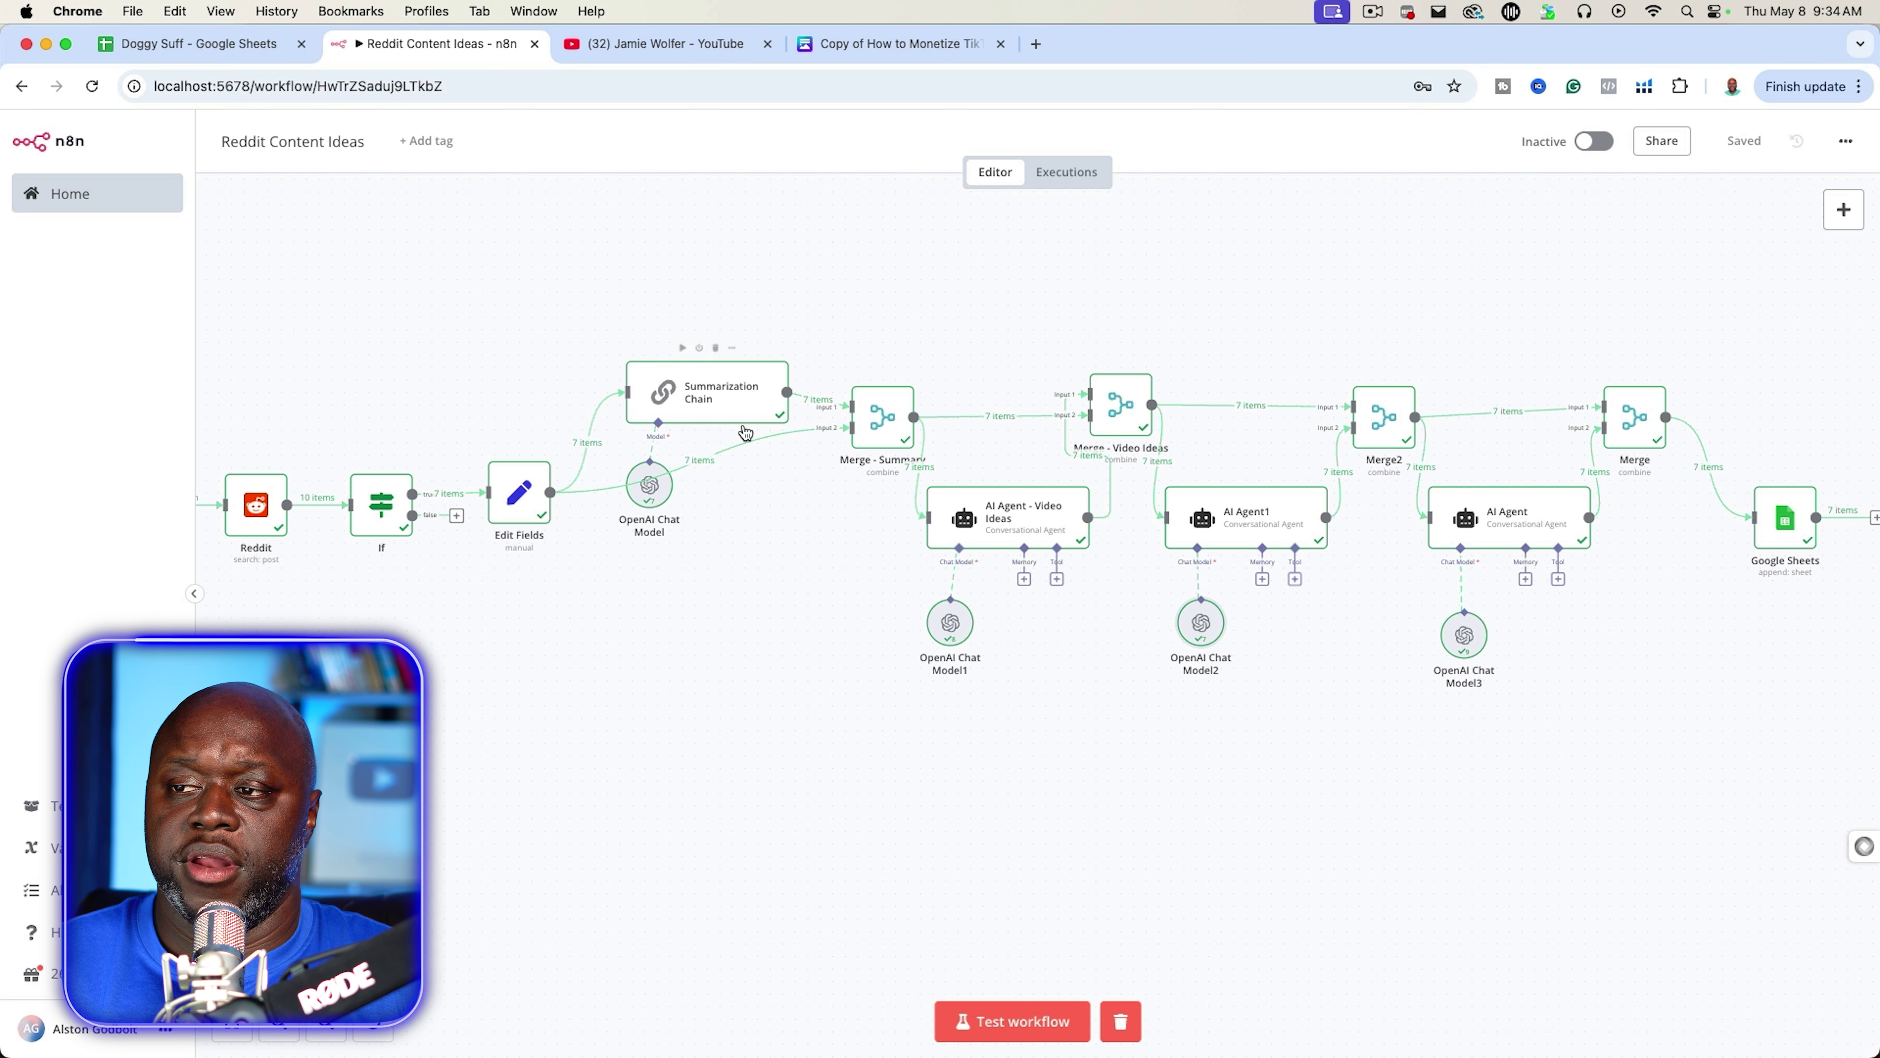
{"action": "left_click_drag", "start_coordinate": [1028, 755], "coordinate": [745, 760]}
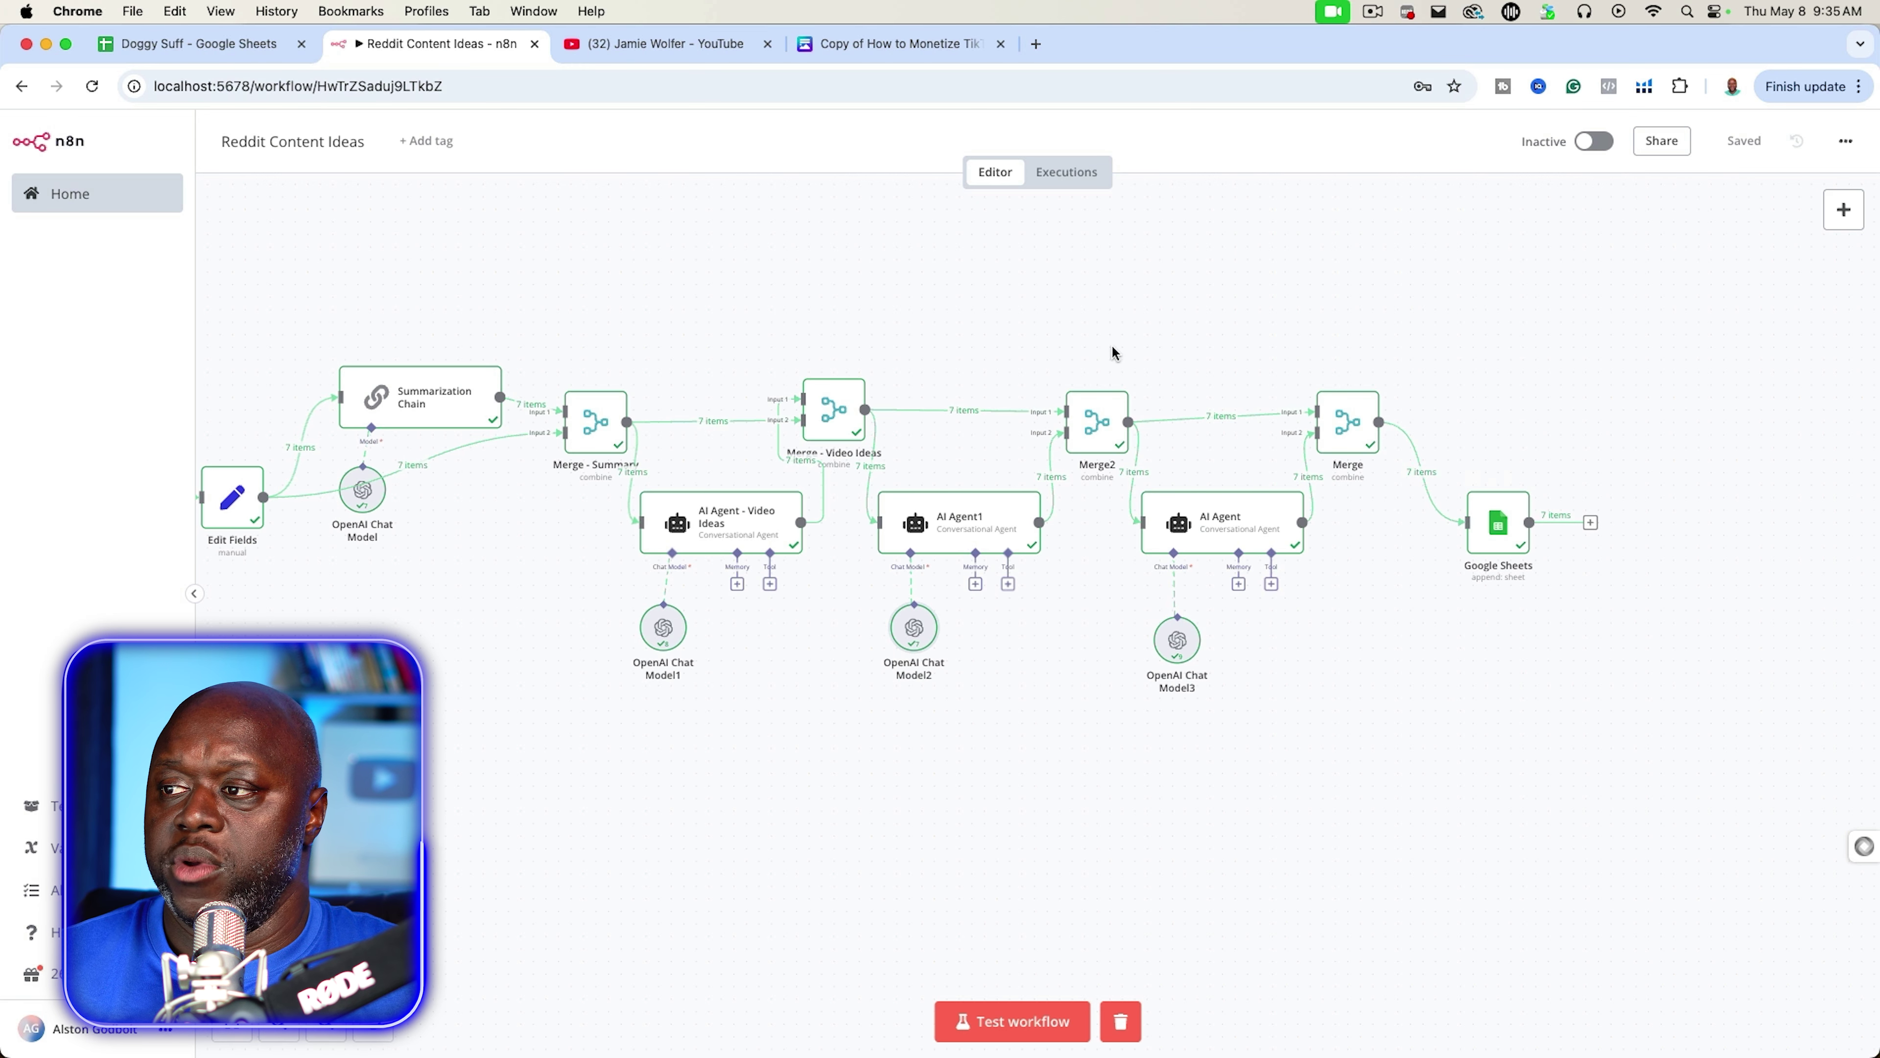
- Switch to the Doggy Suff spreadsheet and review the Combined sheet's original posts, URLs and creation dates
{"action": "left_click", "coordinate": [233, 46]}
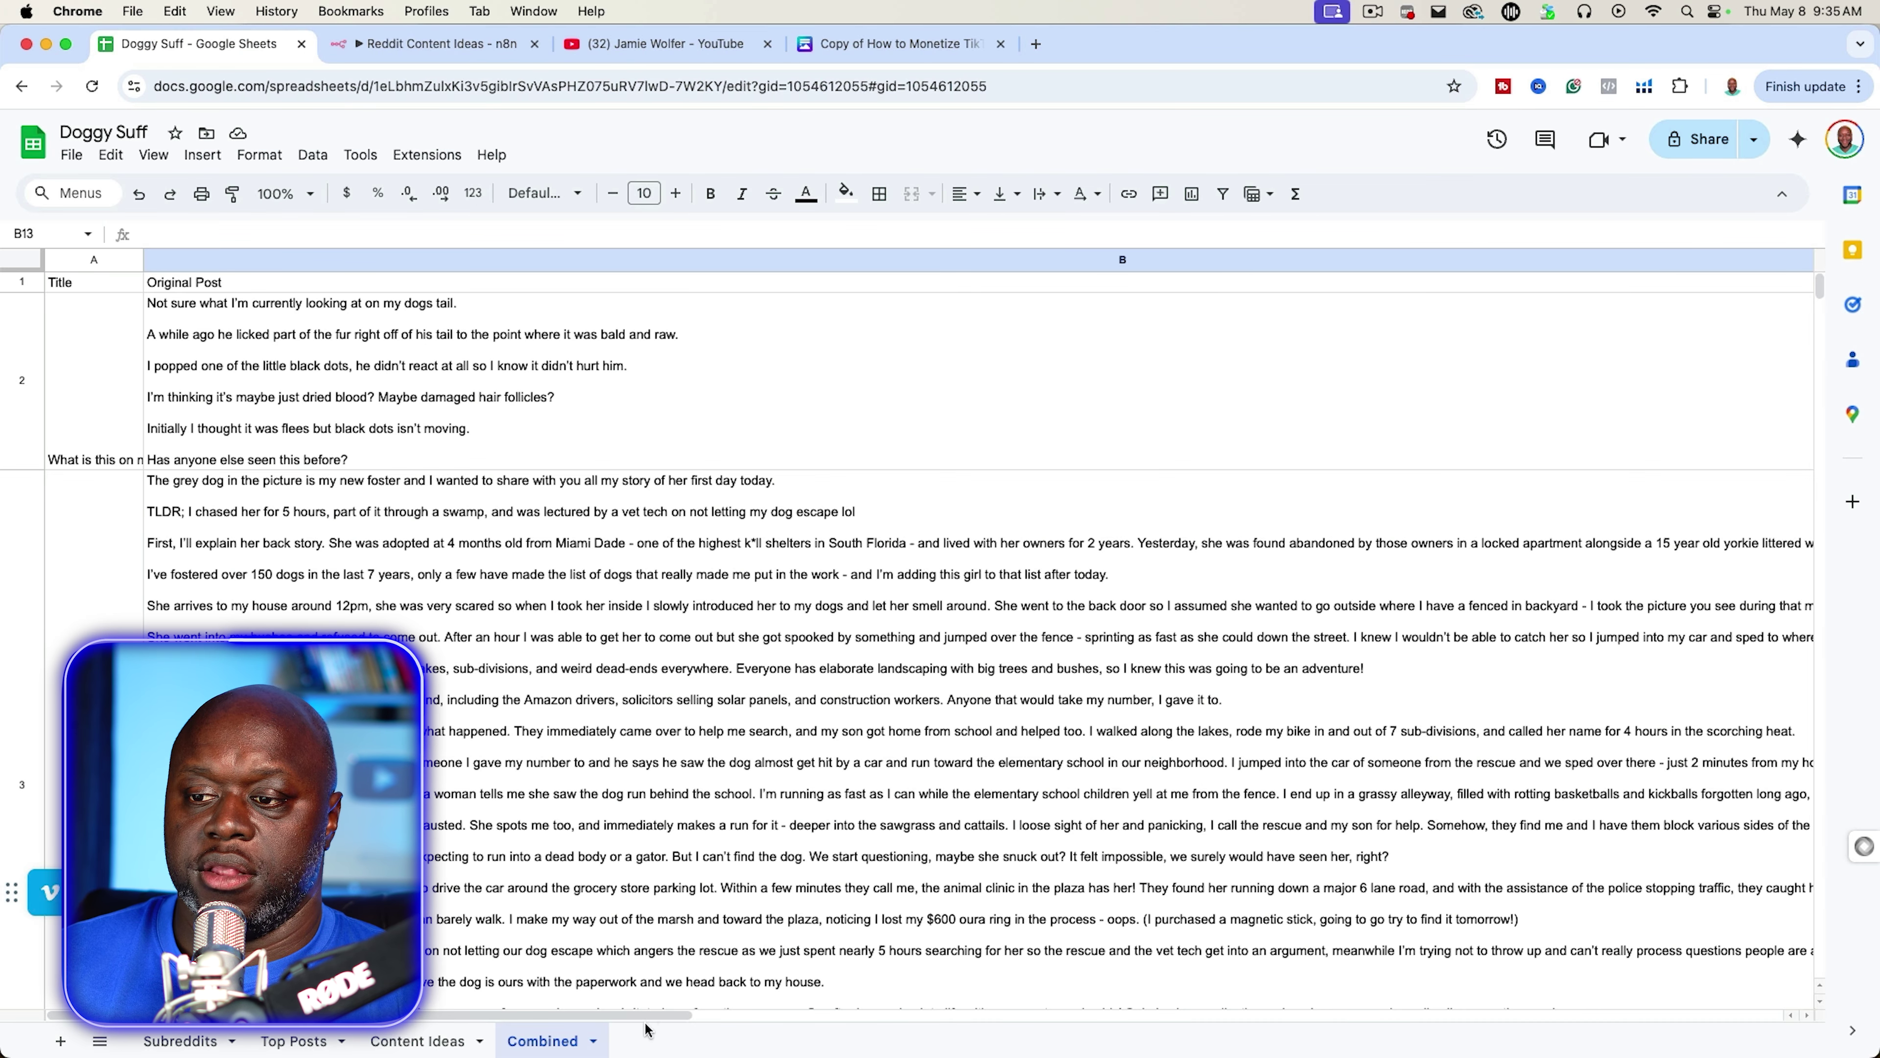
{"action": "left_click_drag", "start_coordinate": [642, 1014], "coordinate": [600, 971]}
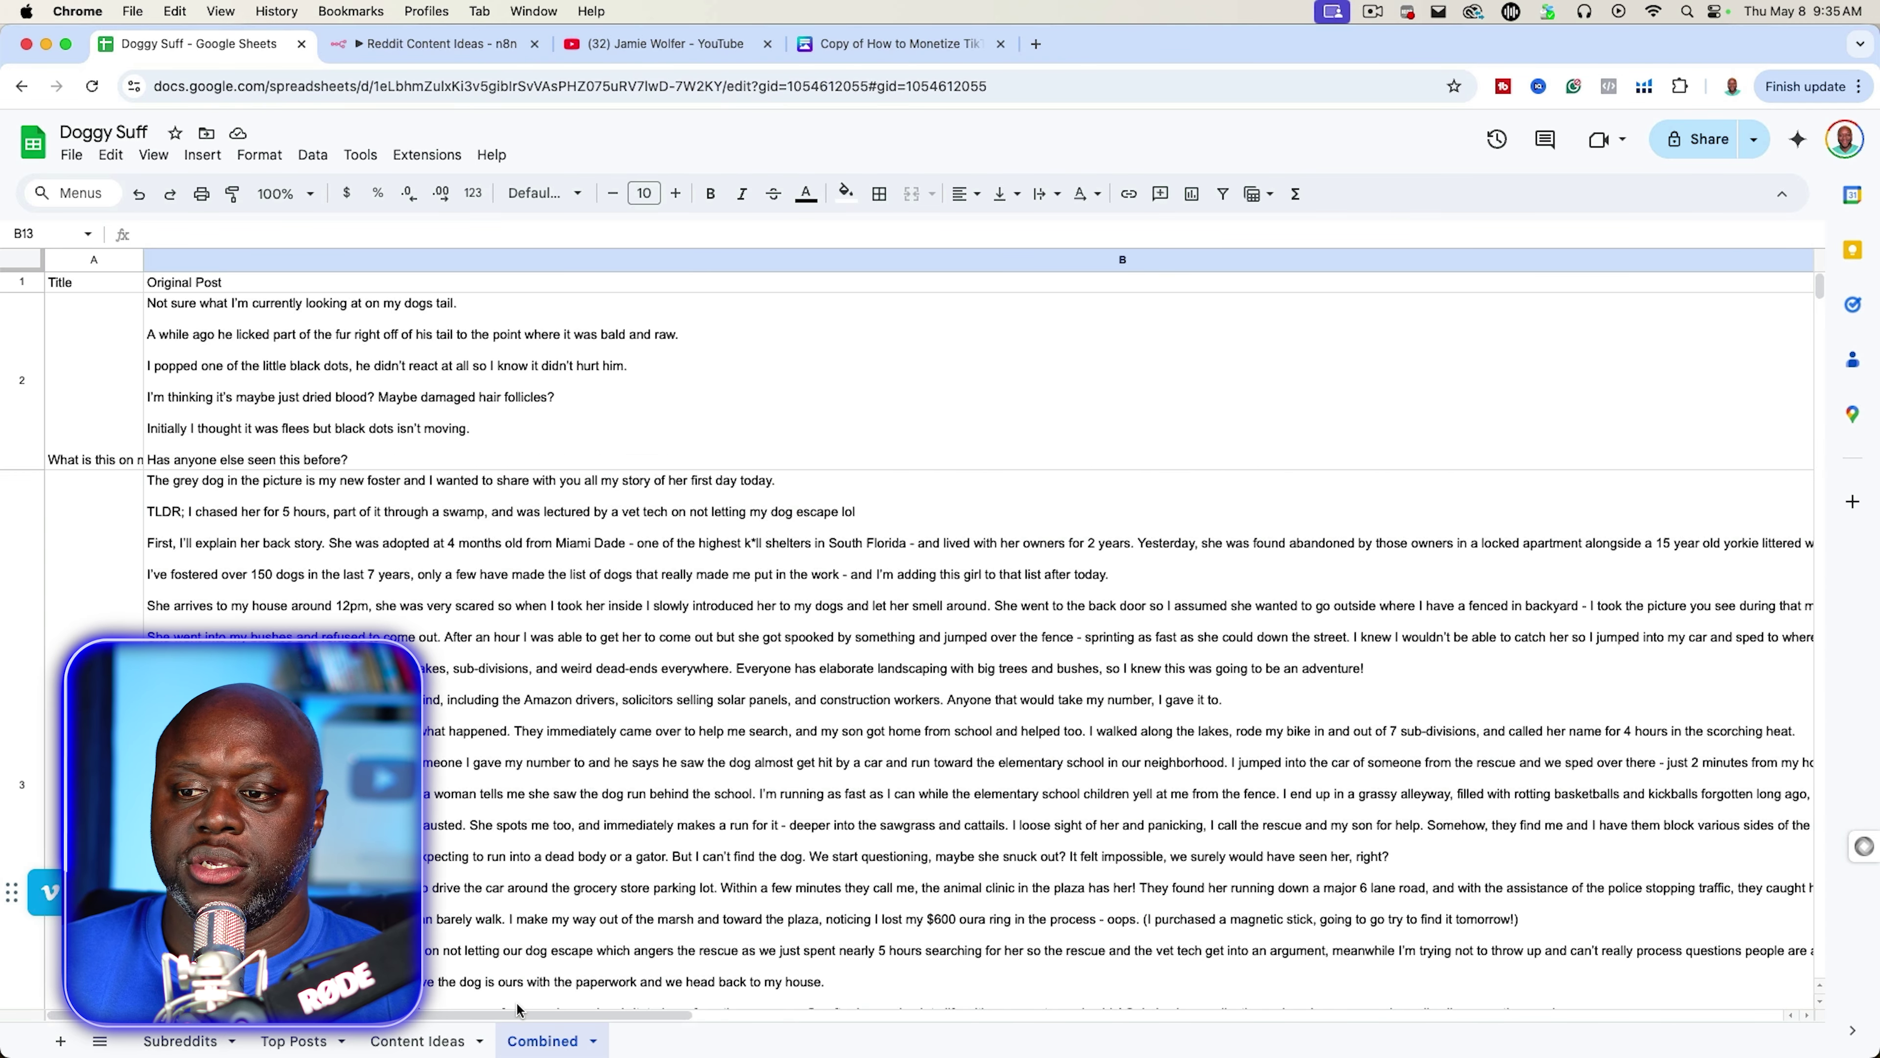
{"action": "scroll", "coordinate": [545, 842], "scroll_direction": "down", "scroll_amount": 15}
{"action": "scroll", "coordinate": [545, 842], "scroll_direction": "up", "scroll_amount": 15}
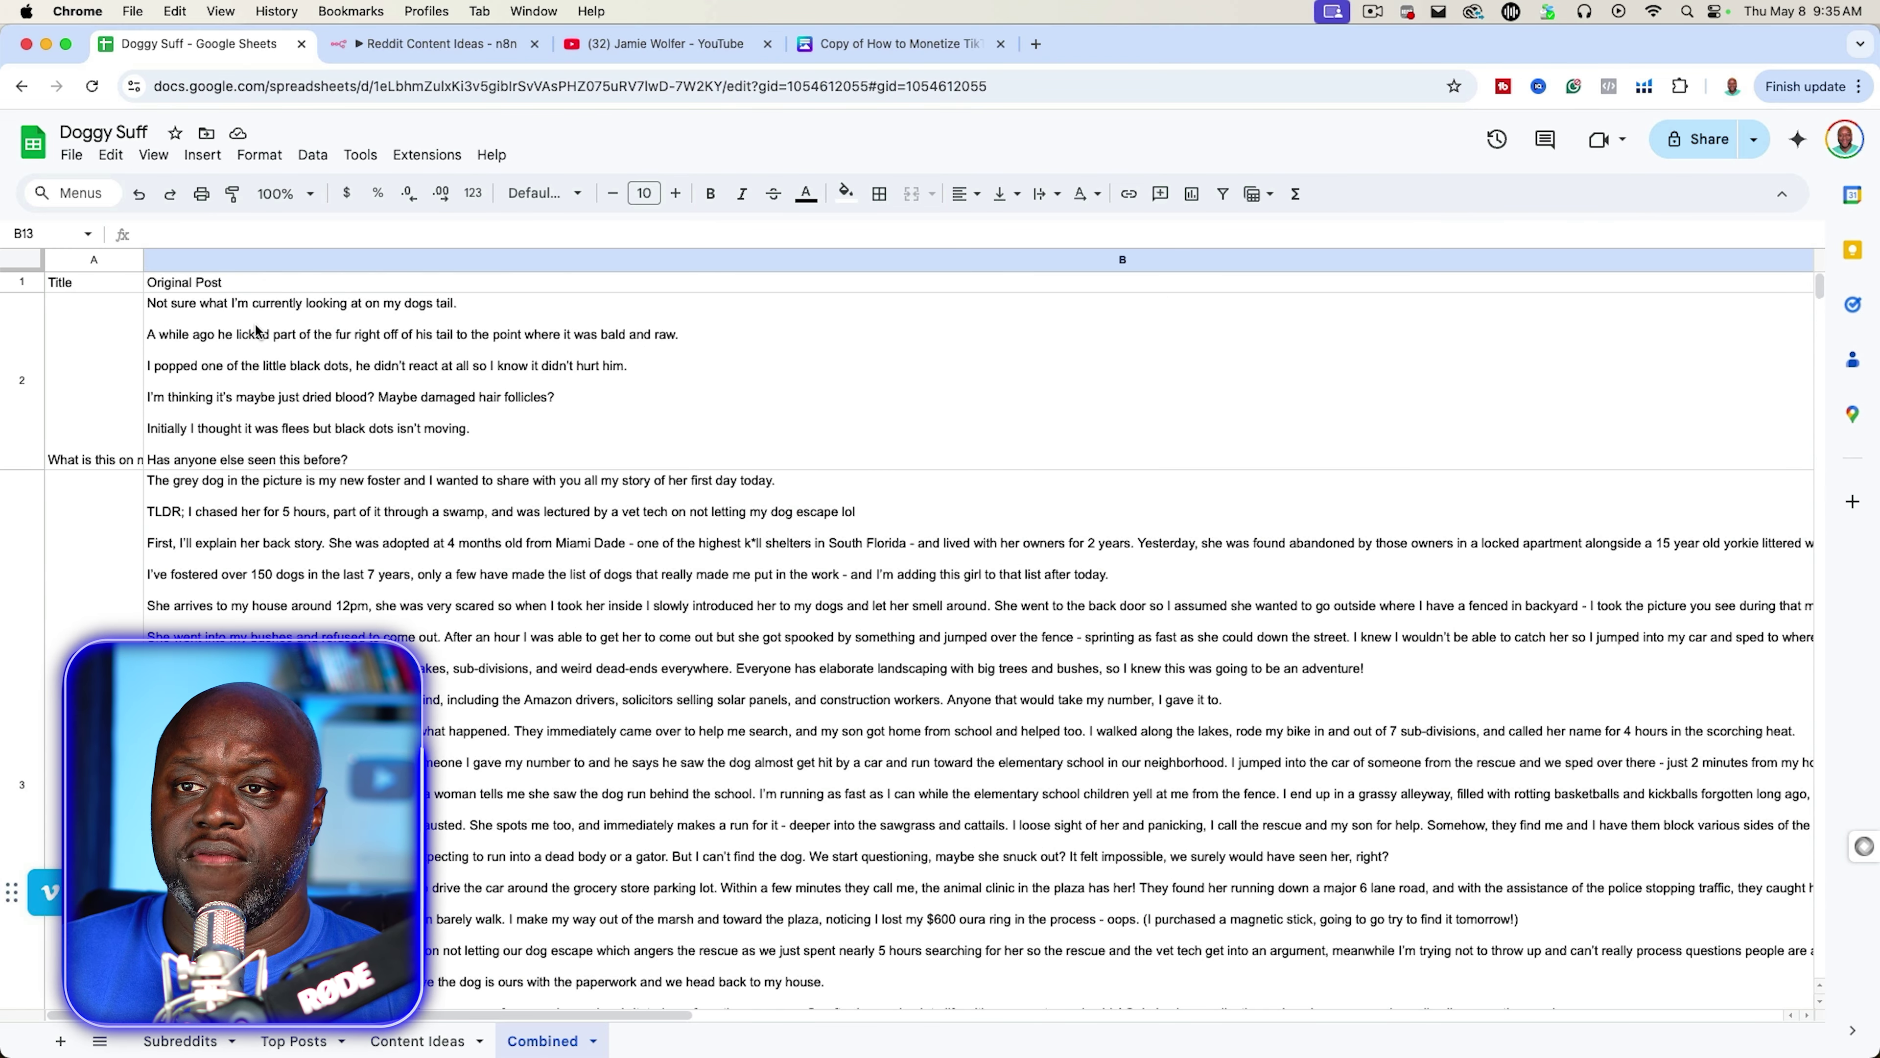
{"action": "left_click_drag", "start_coordinate": [442, 1014], "coordinate": [1041, 840]}
{"action": "mouse_move", "coordinate": [480, 460]}
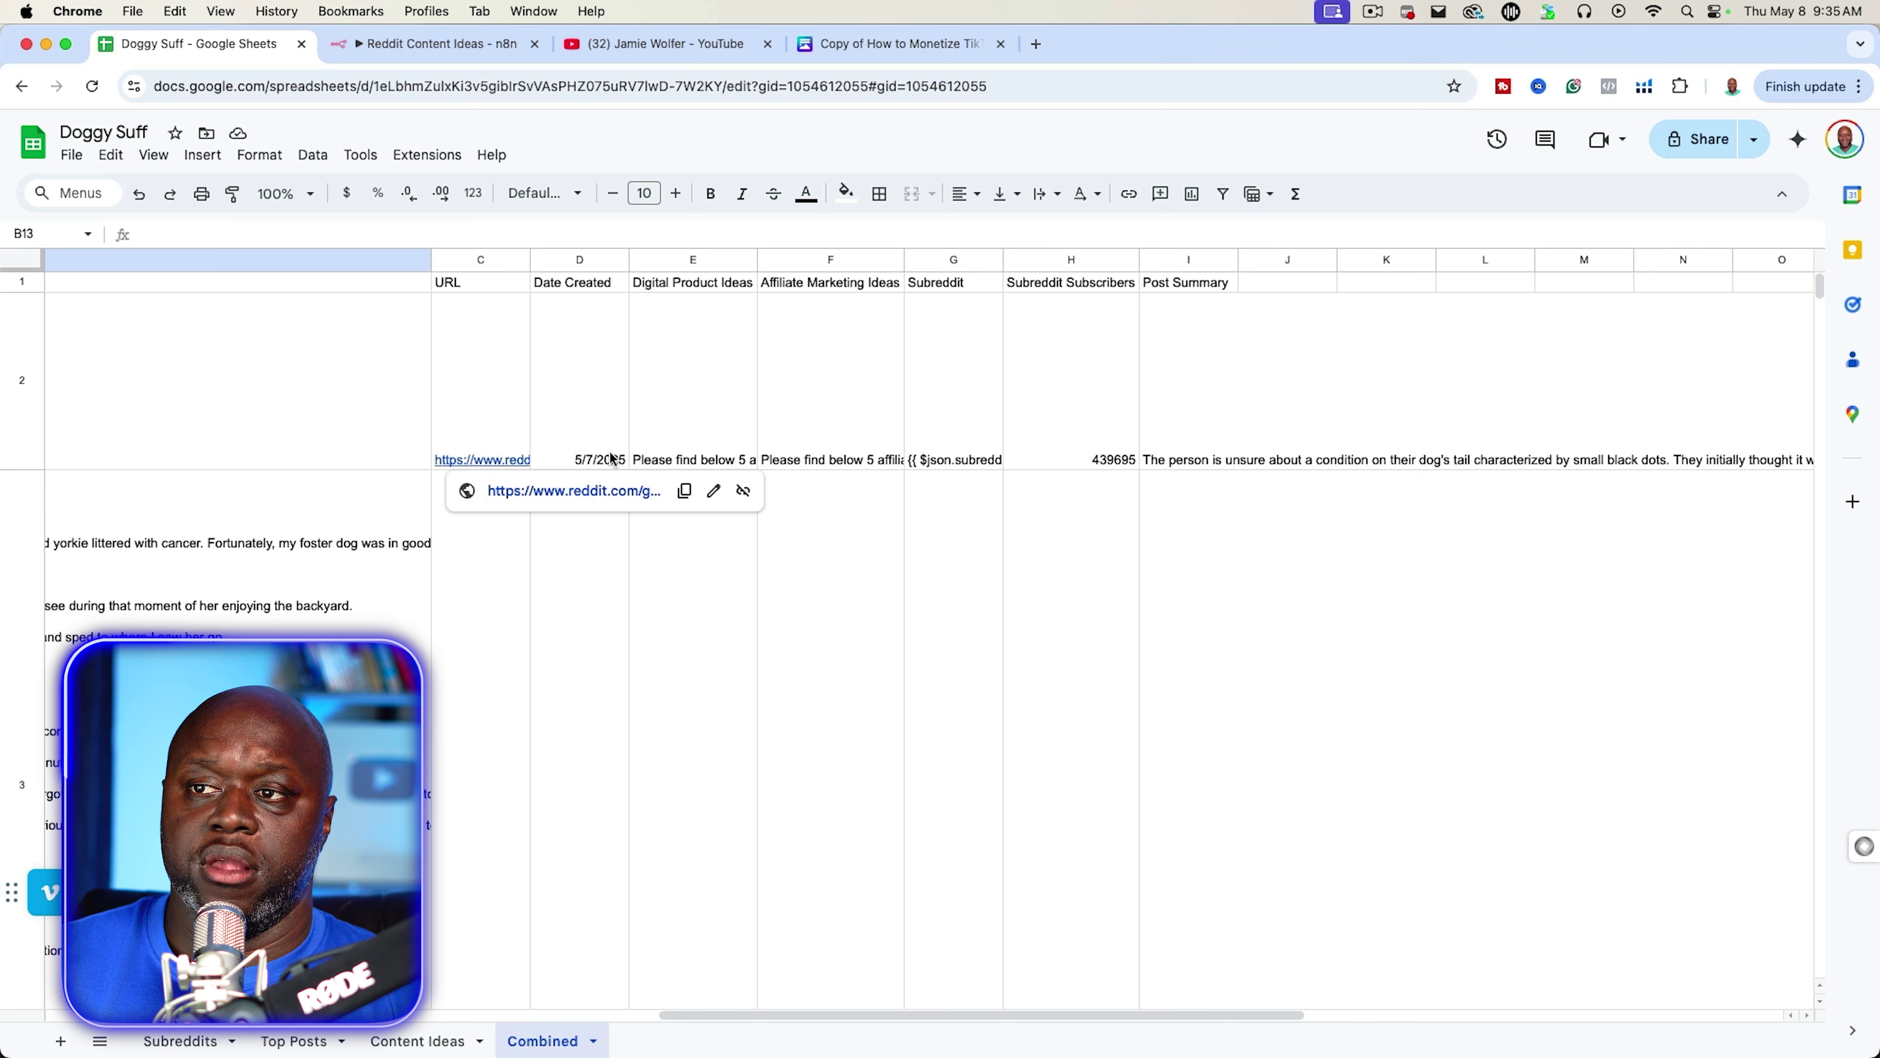
- Inspect the digital product ideas, affiliate marketing ideas, subreddit and subscriber entries in the Combined sheet's rows
{"action": "left_click", "coordinate": [718, 430]}
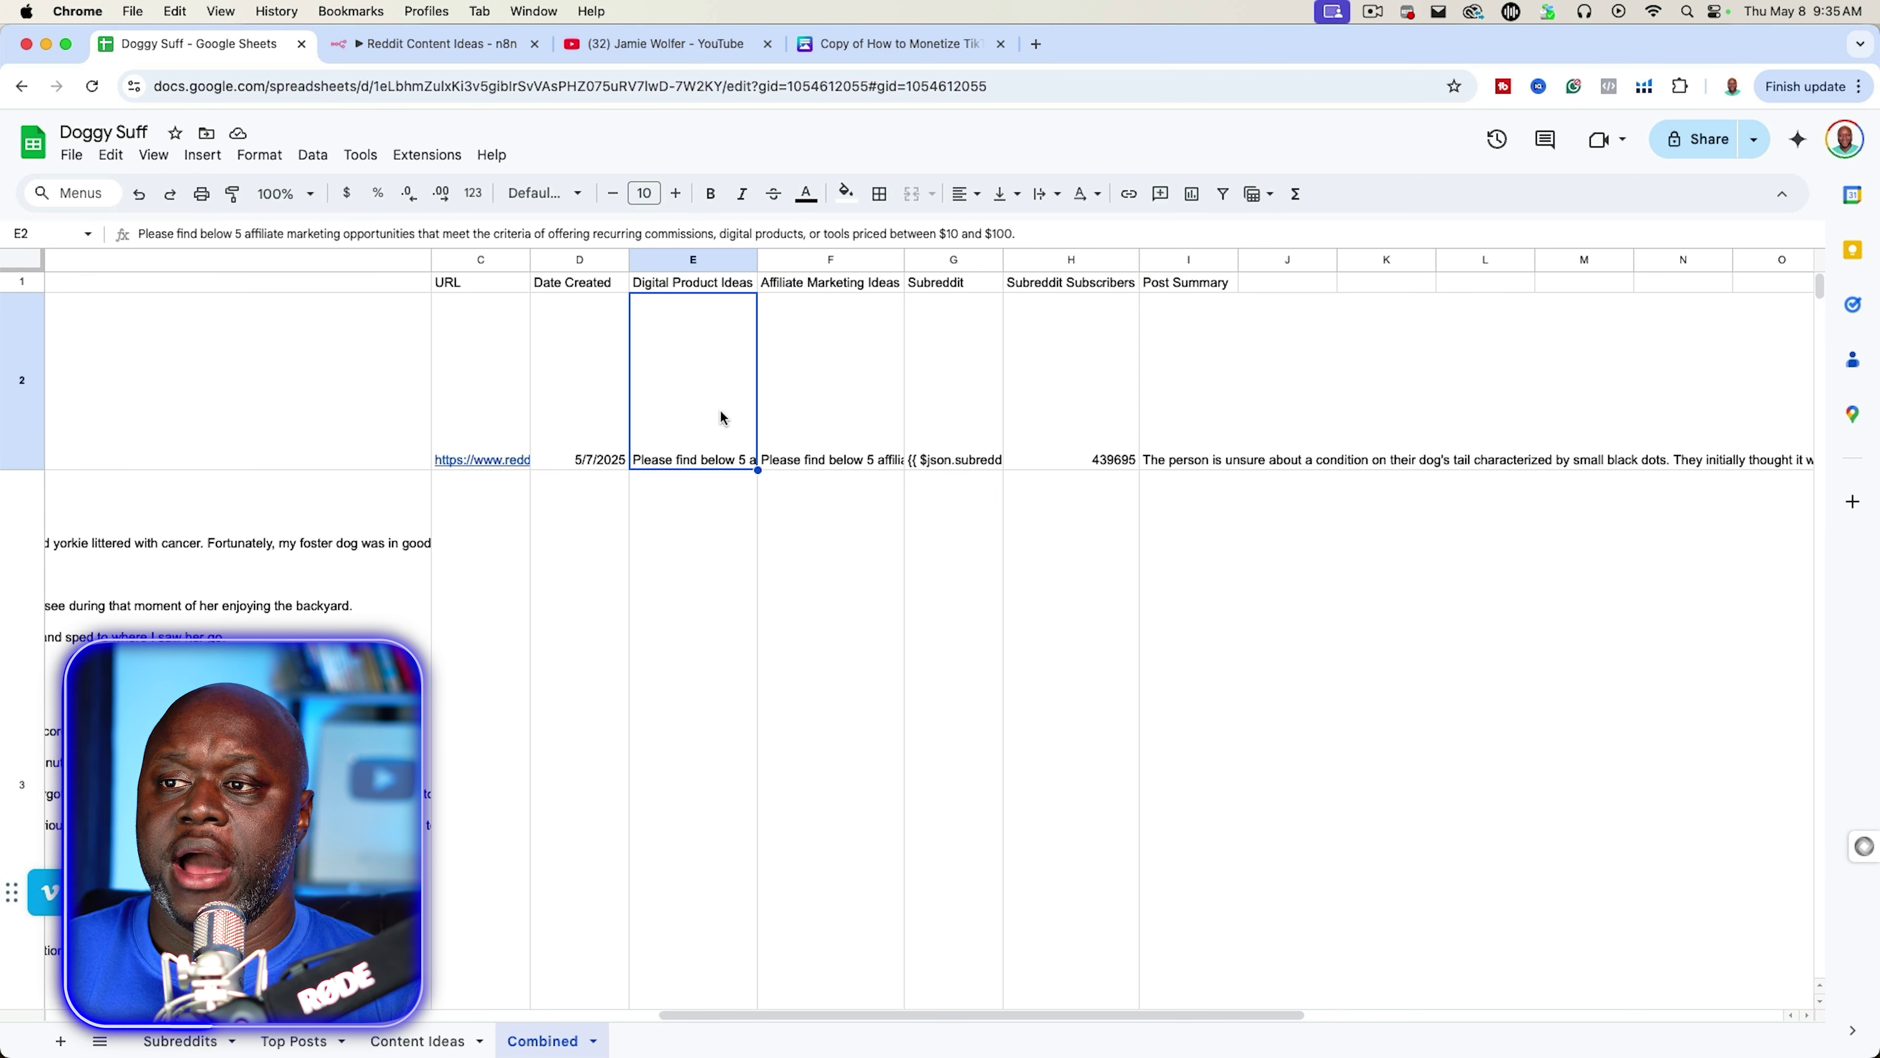
{"action": "left_click", "coordinate": [725, 535]}
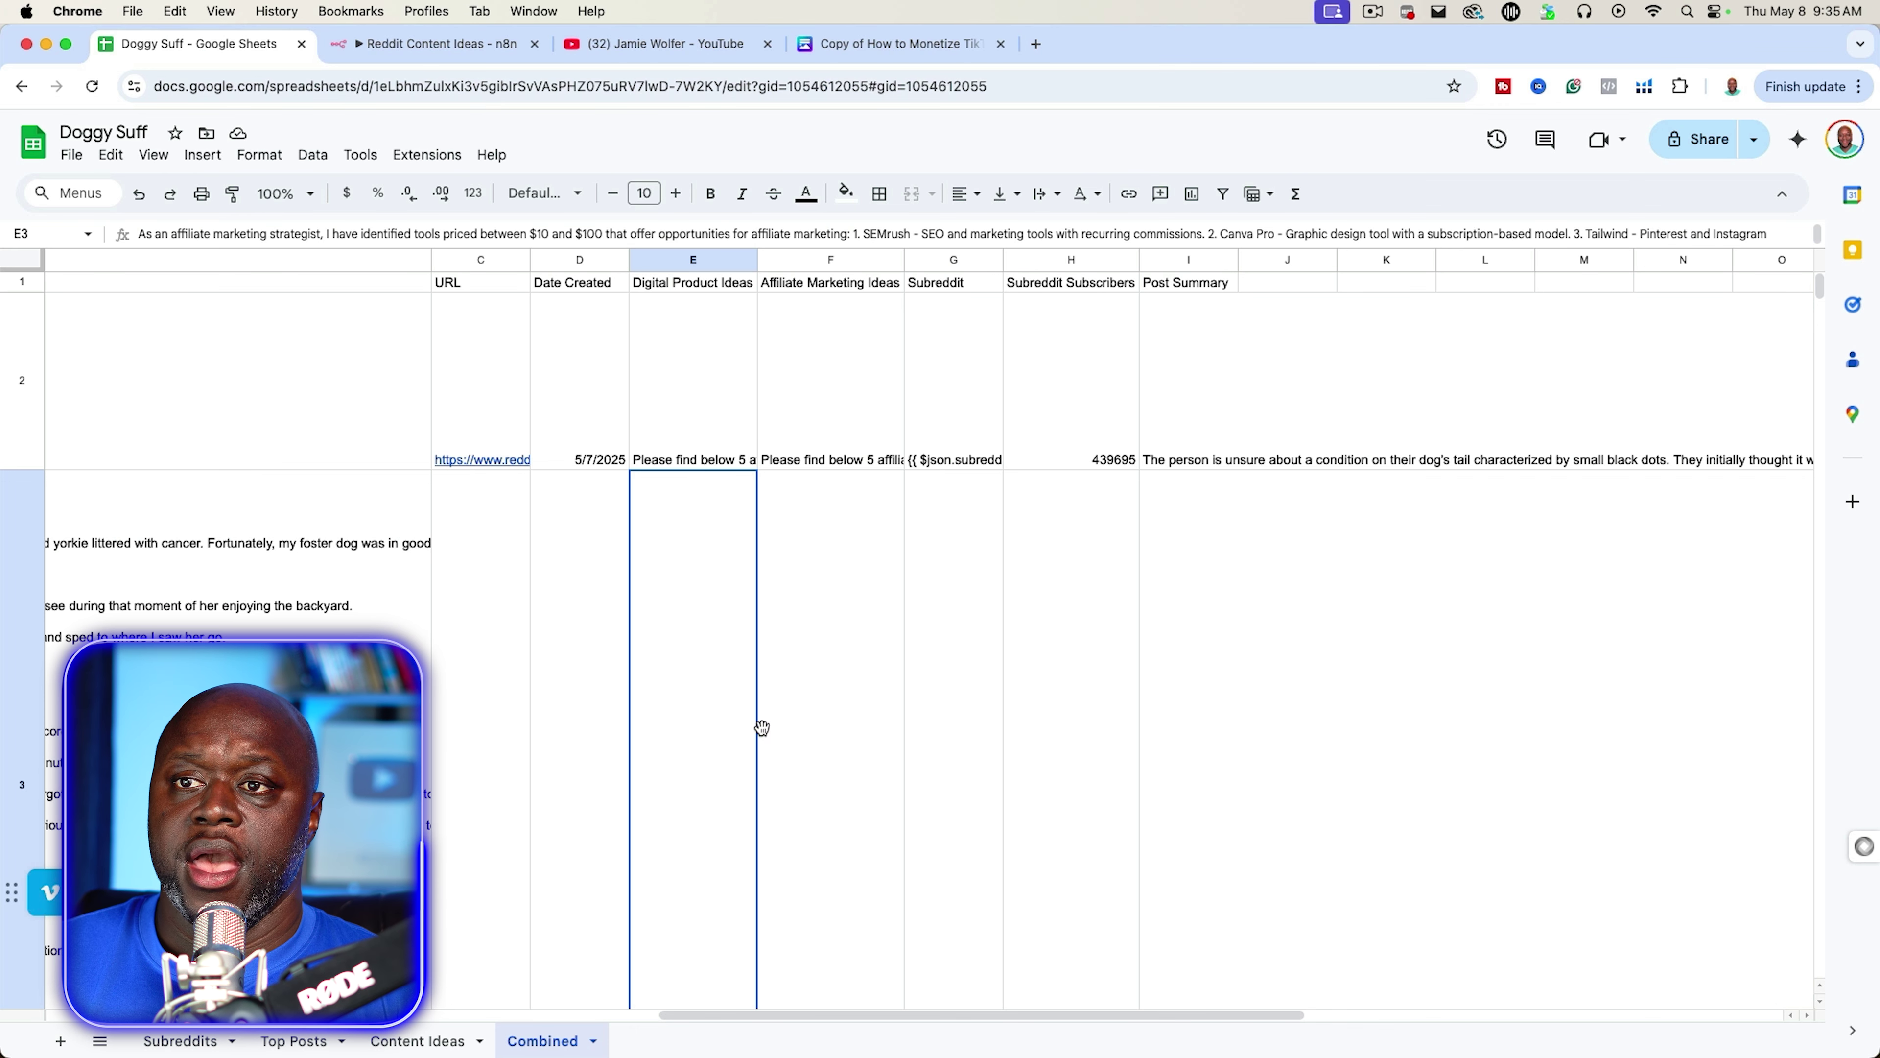
{"action": "left_click", "coordinate": [841, 426]}
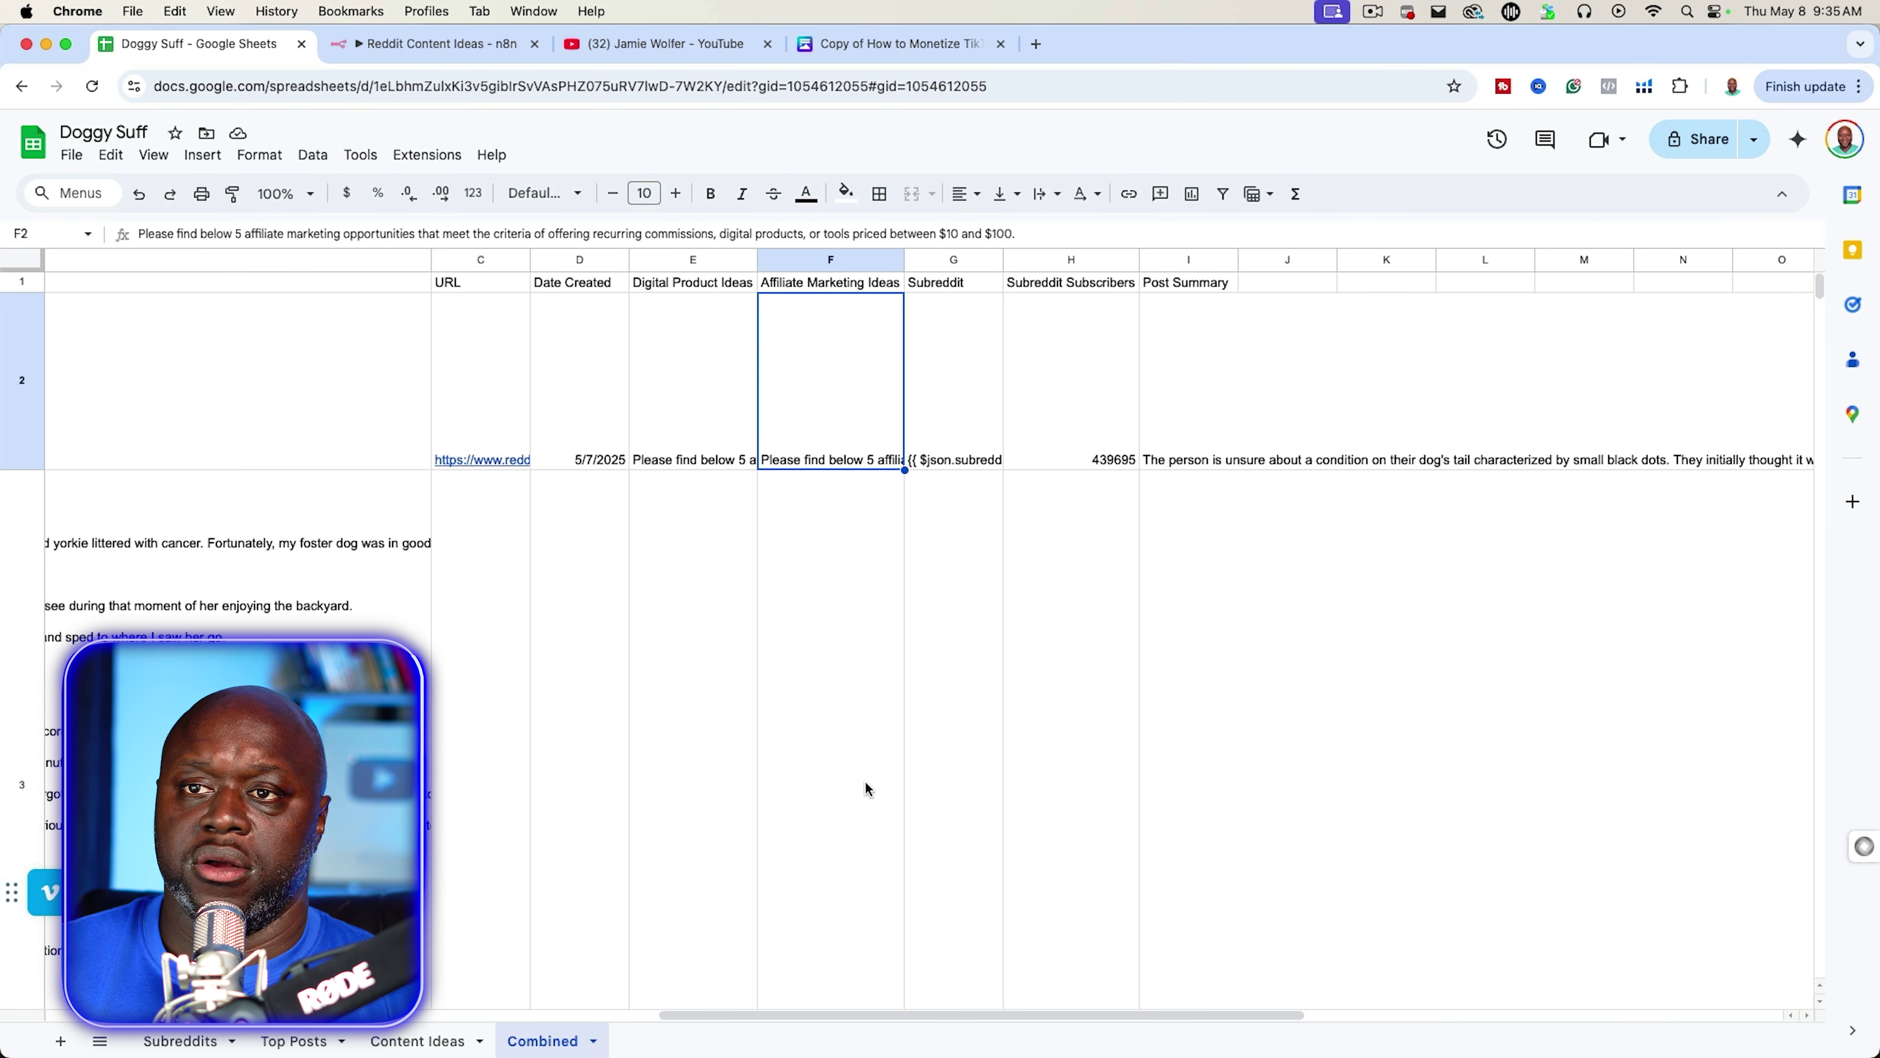
{"action": "left_click", "coordinate": [989, 431]}
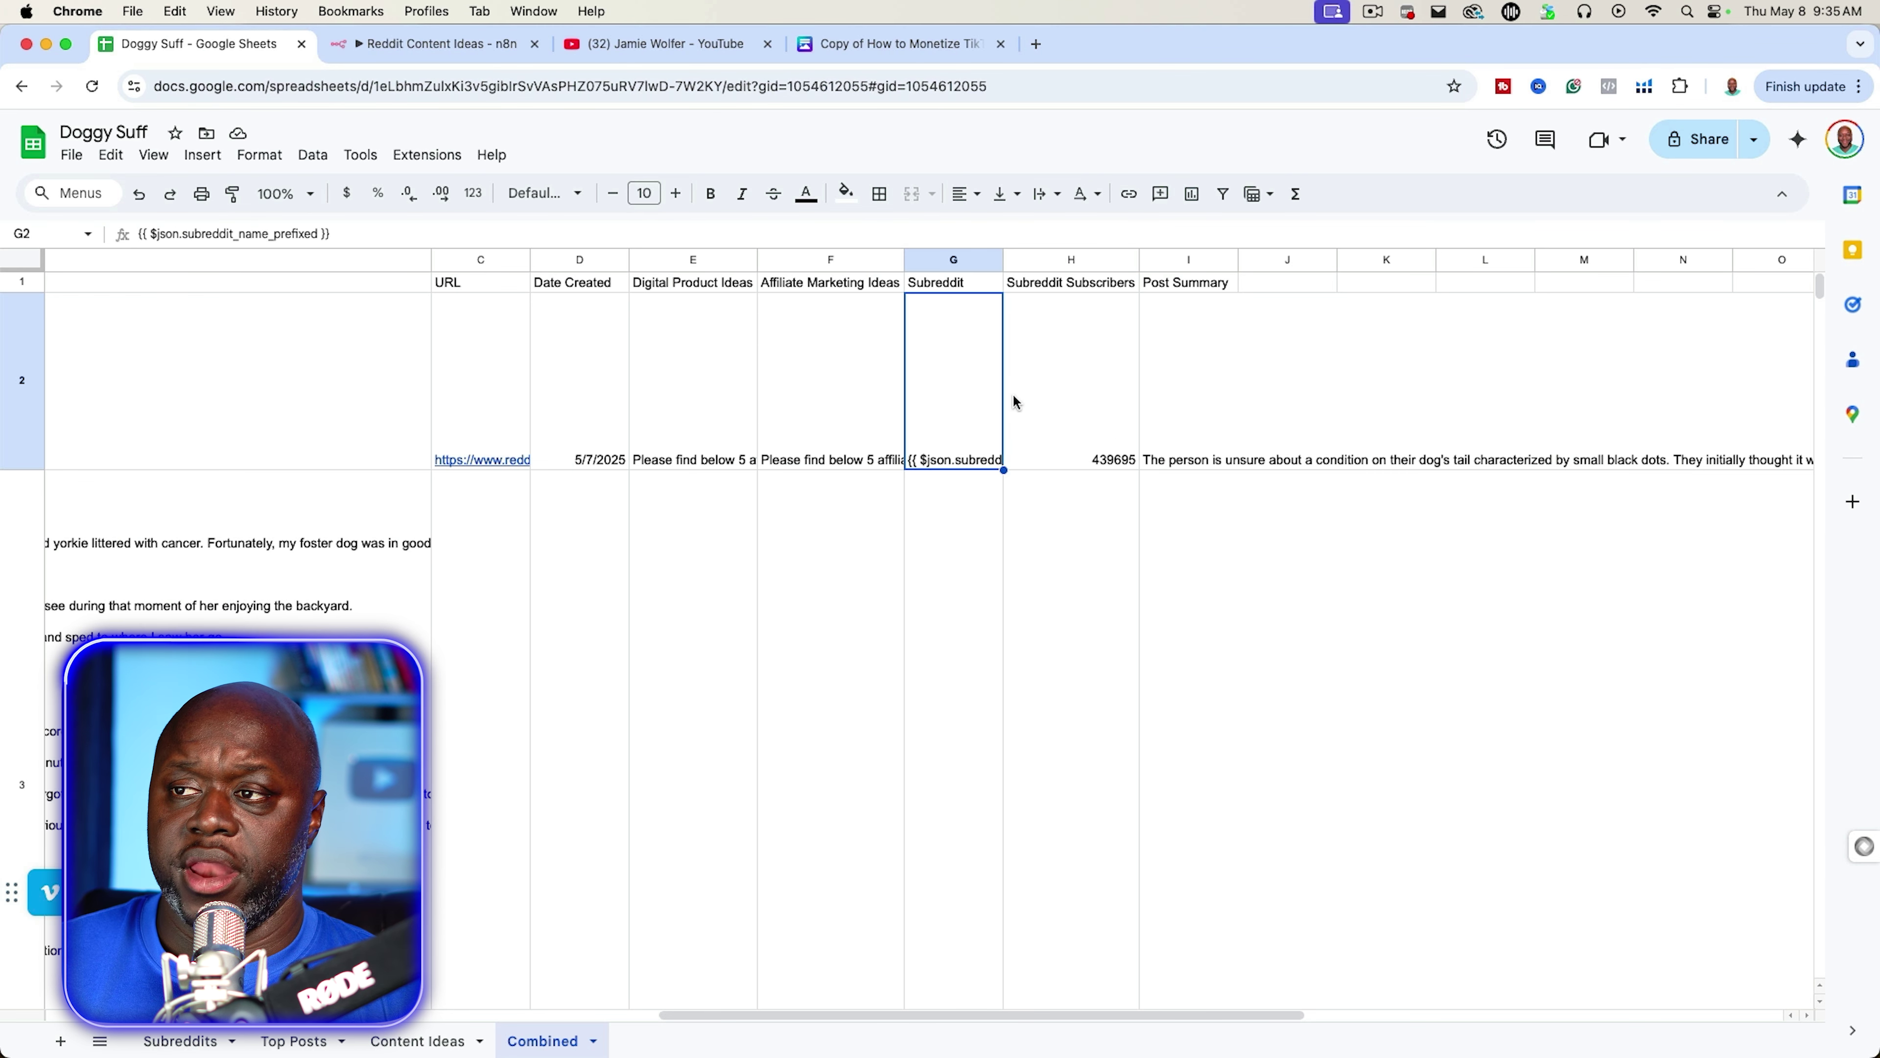
{"action": "left_click", "coordinate": [1071, 563]}
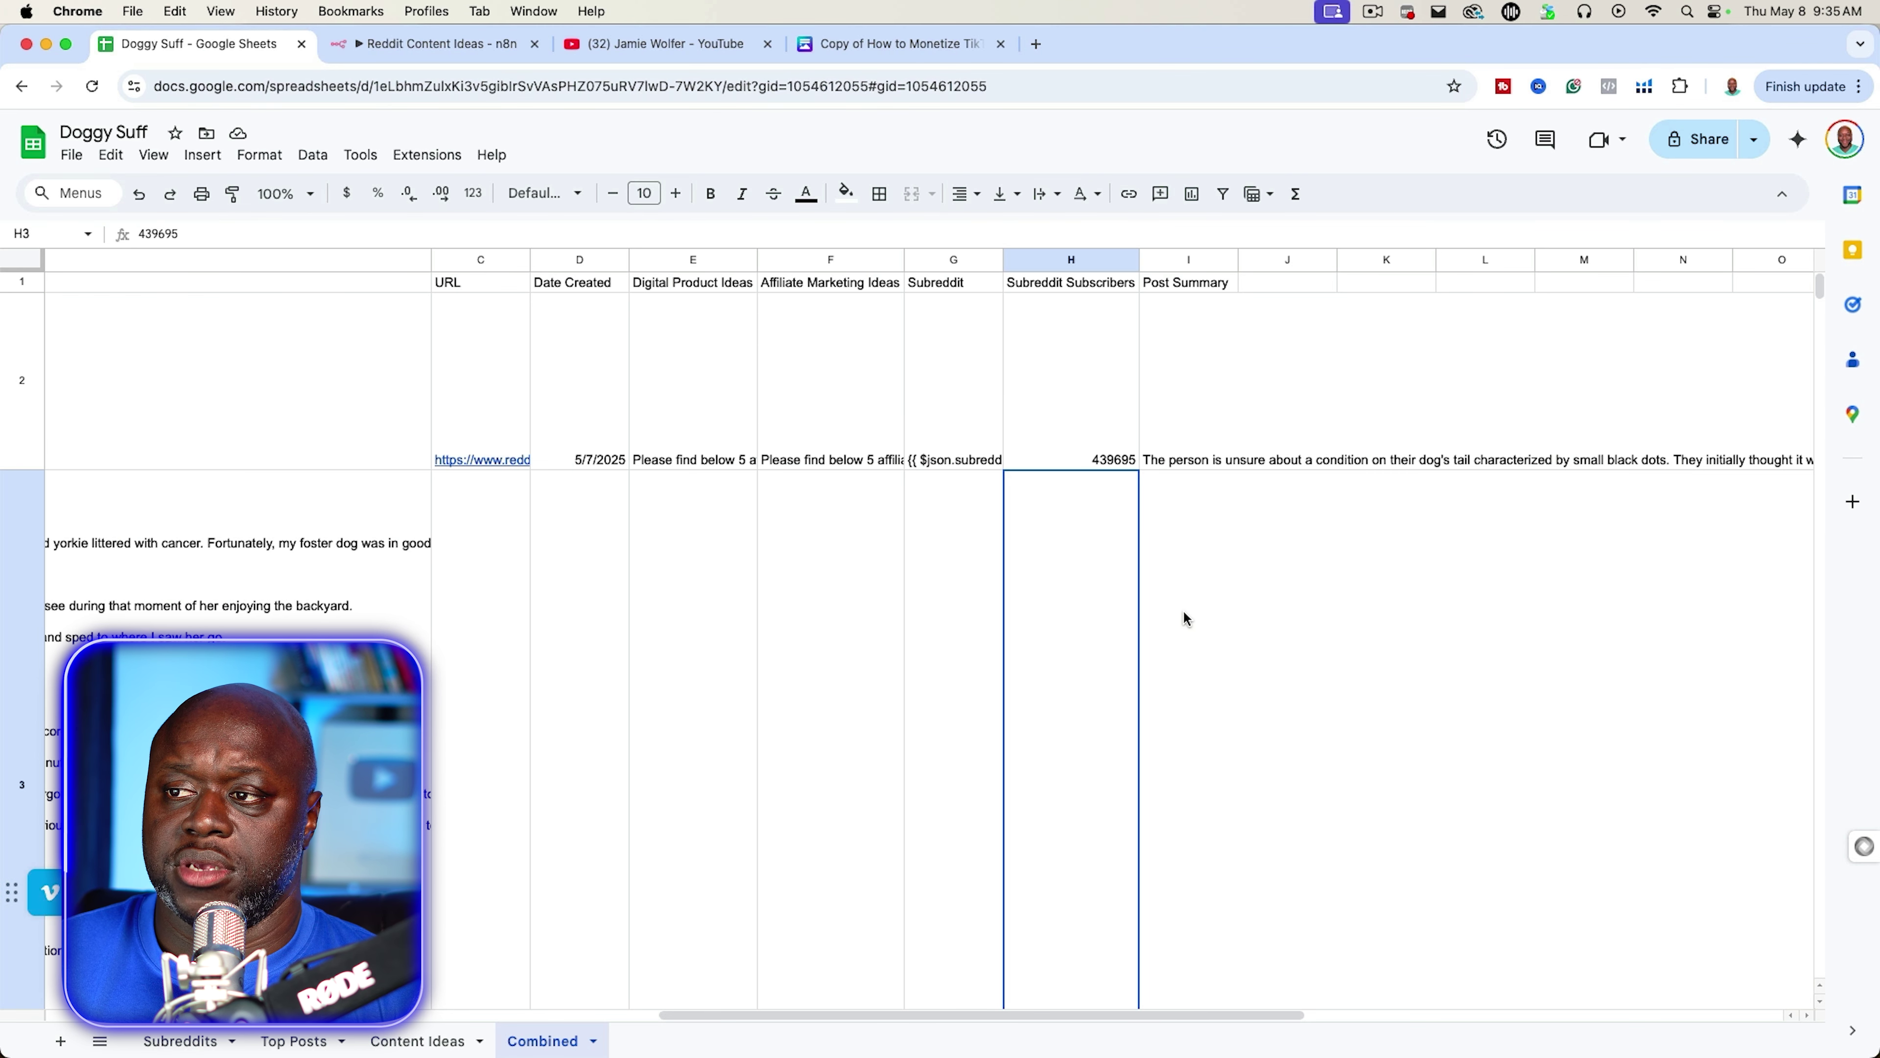
{"action": "scroll", "coordinate": [878, 742], "scroll_direction": "down", "scroll_amount": 10}
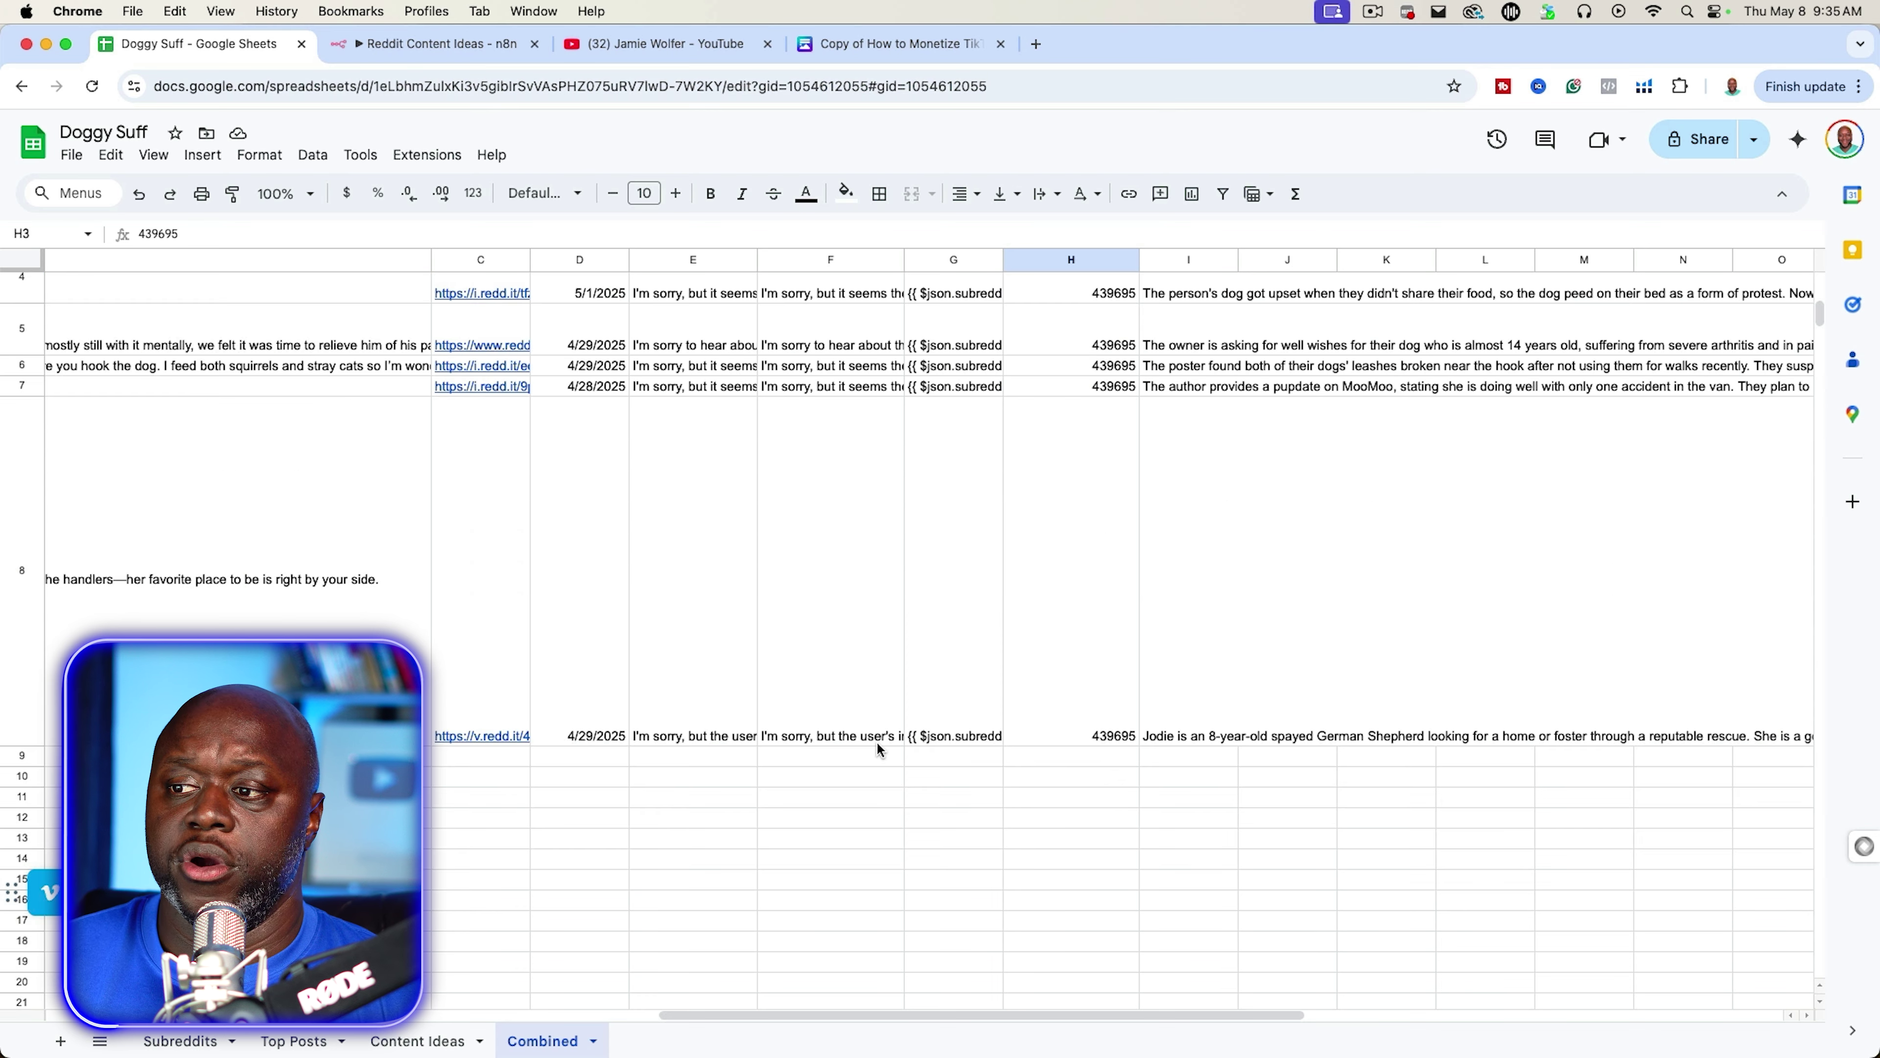
{"action": "scroll", "coordinate": [878, 743], "scroll_direction": "up", "scroll_amount": 10}
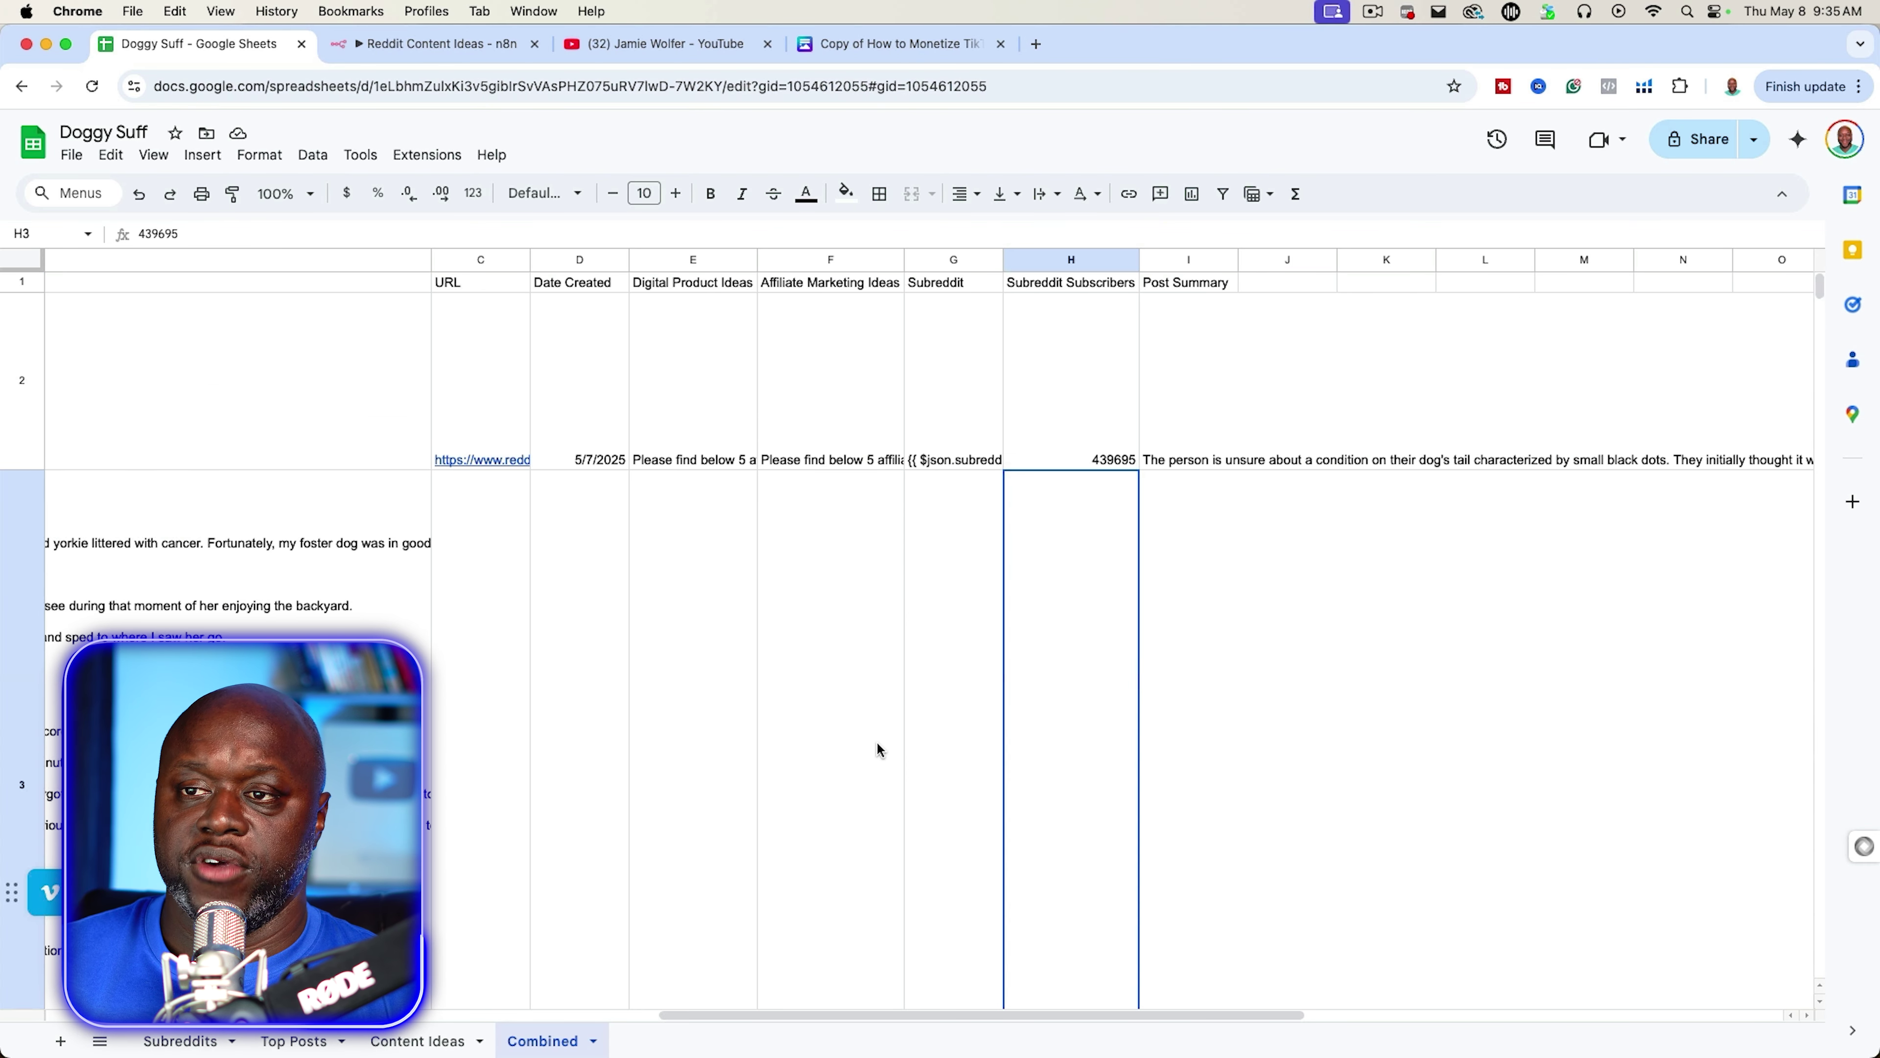
- Switch to the Canva document and read what the AI agent does and what is needed to get started
{"action": "left_click", "coordinate": [426, 46]}
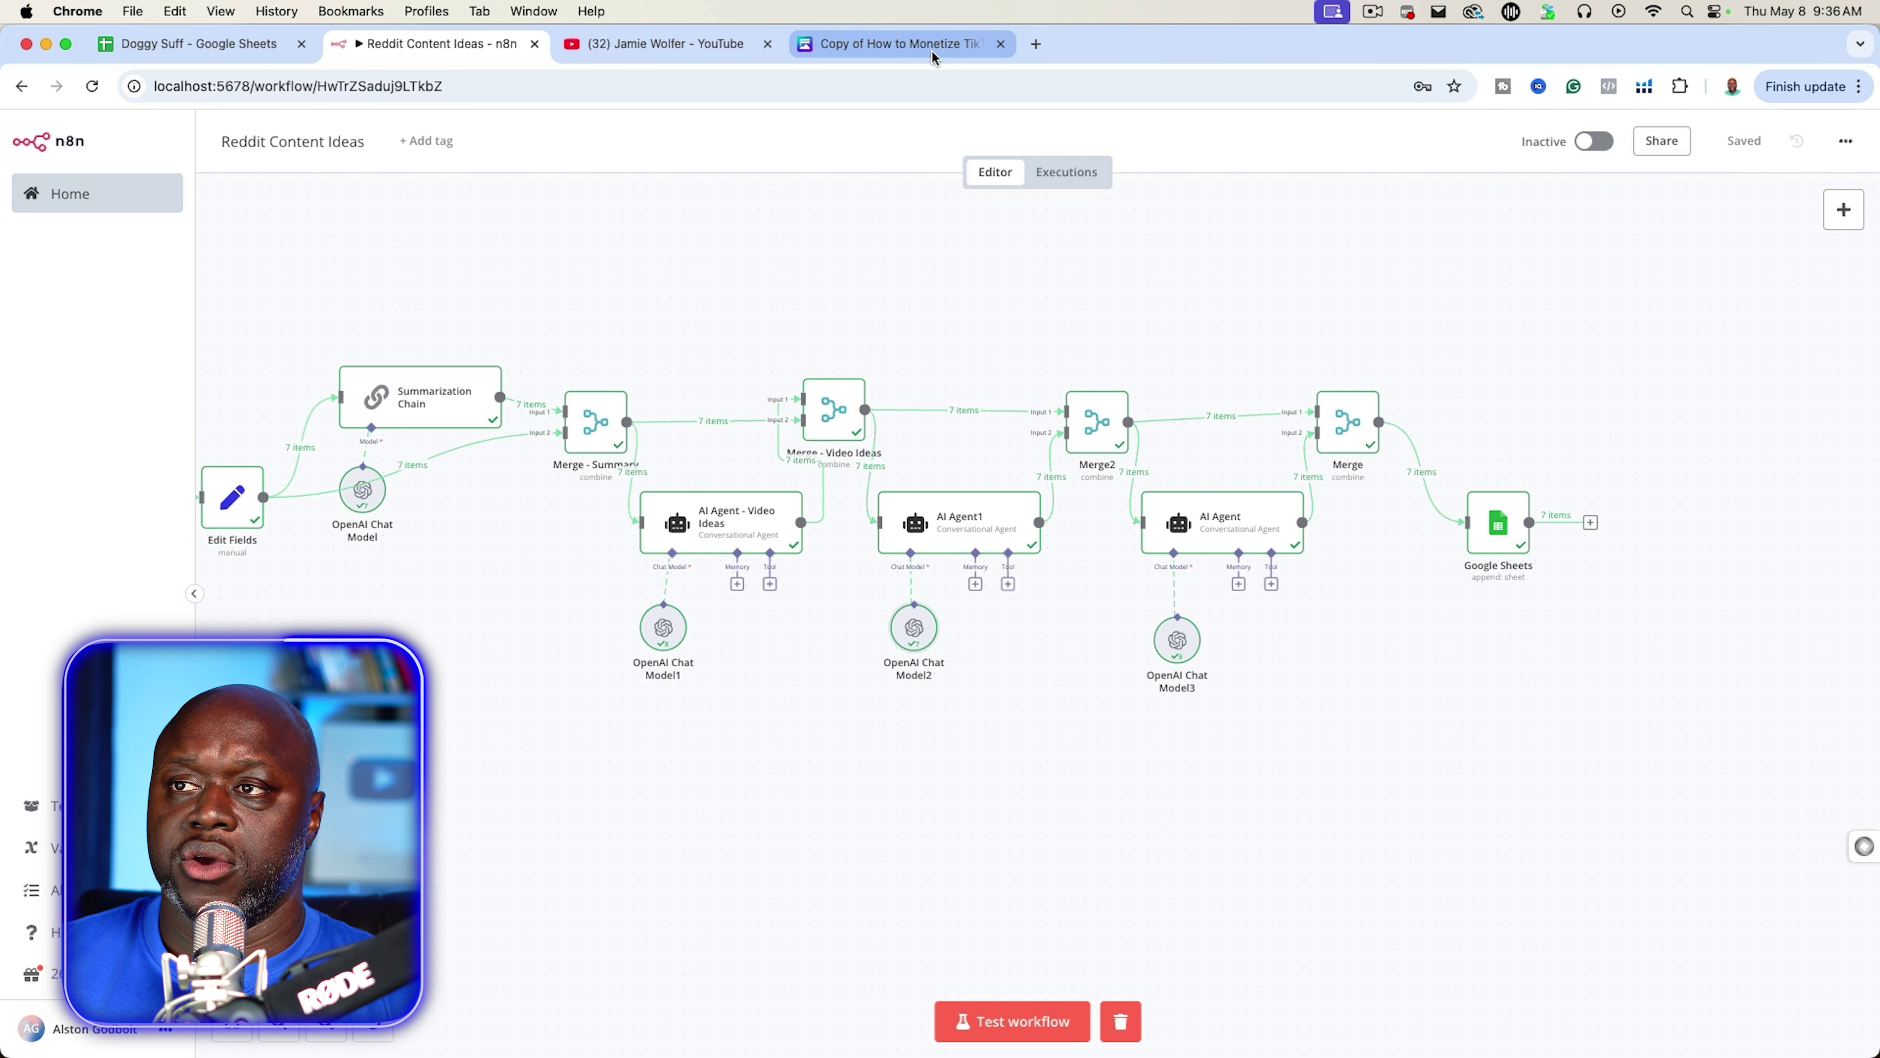
{"action": "left_click", "coordinate": [900, 46]}
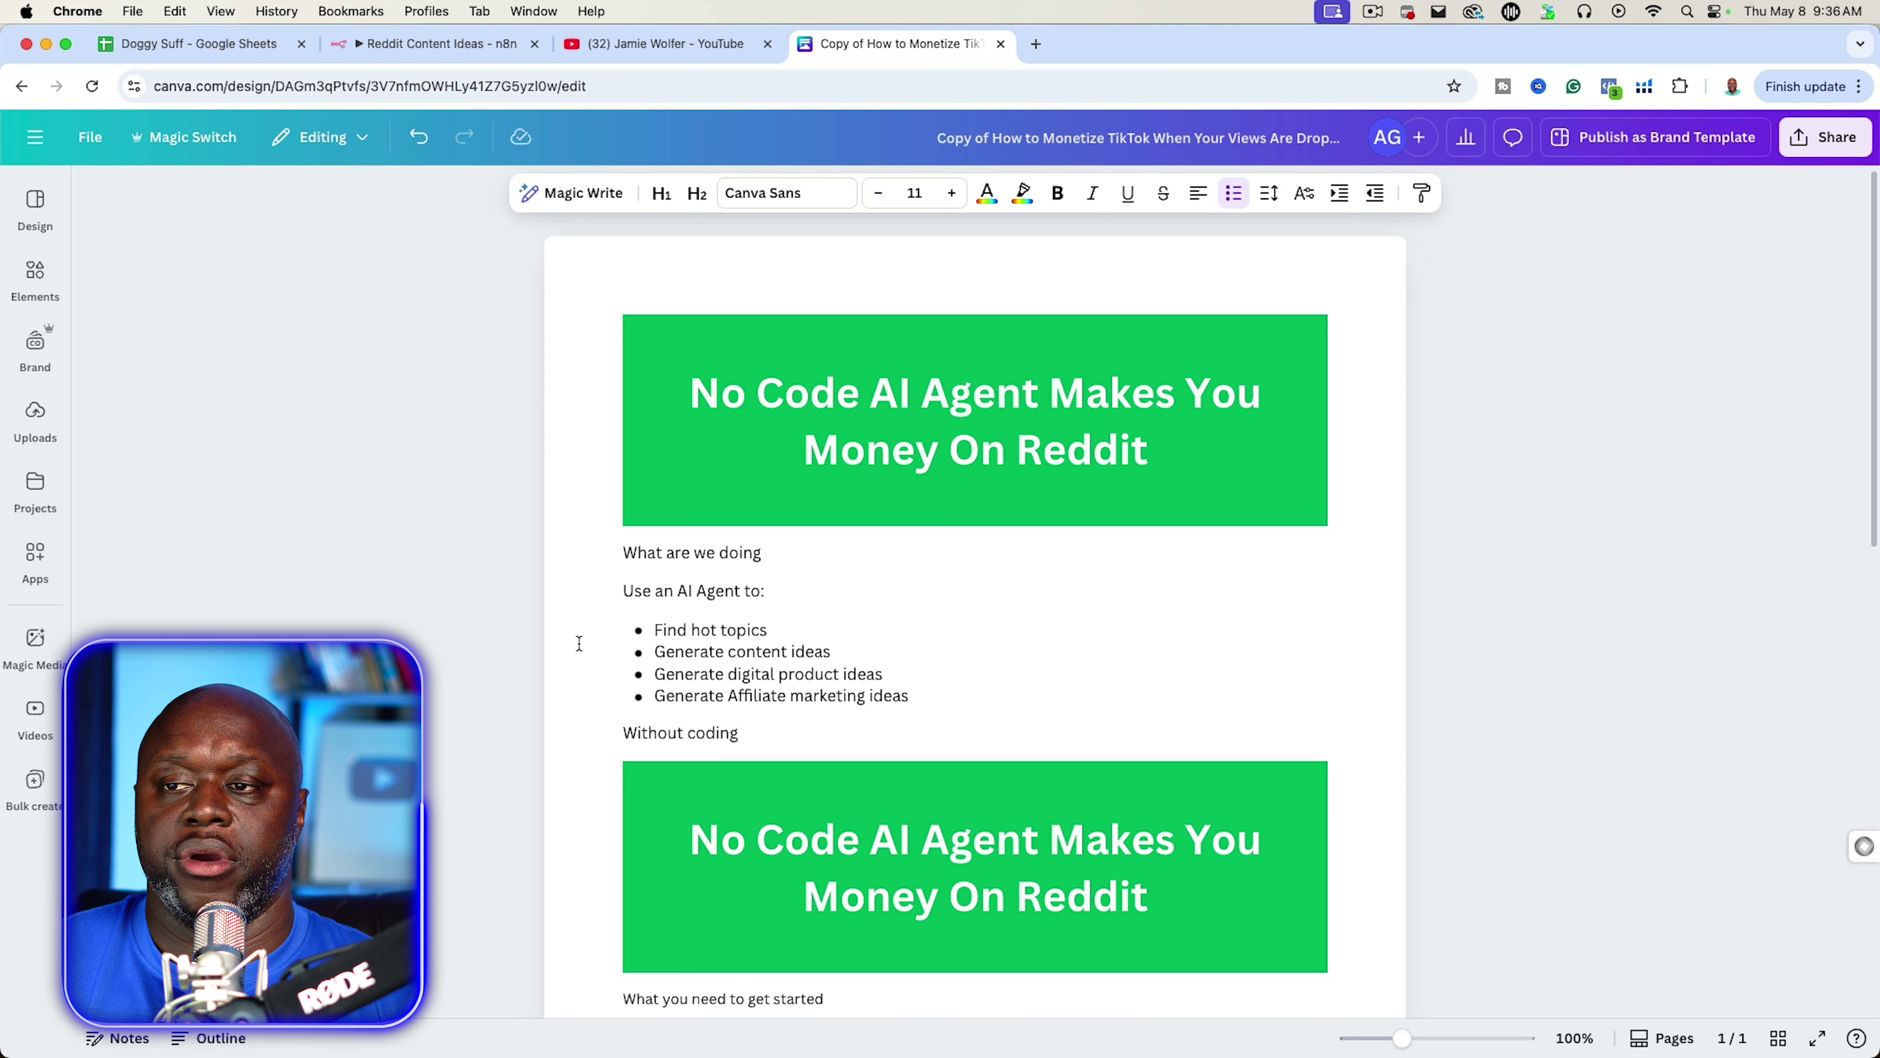
{"action": "scroll", "coordinate": [590, 641], "scroll_direction": "down", "scroll_amount": 3}
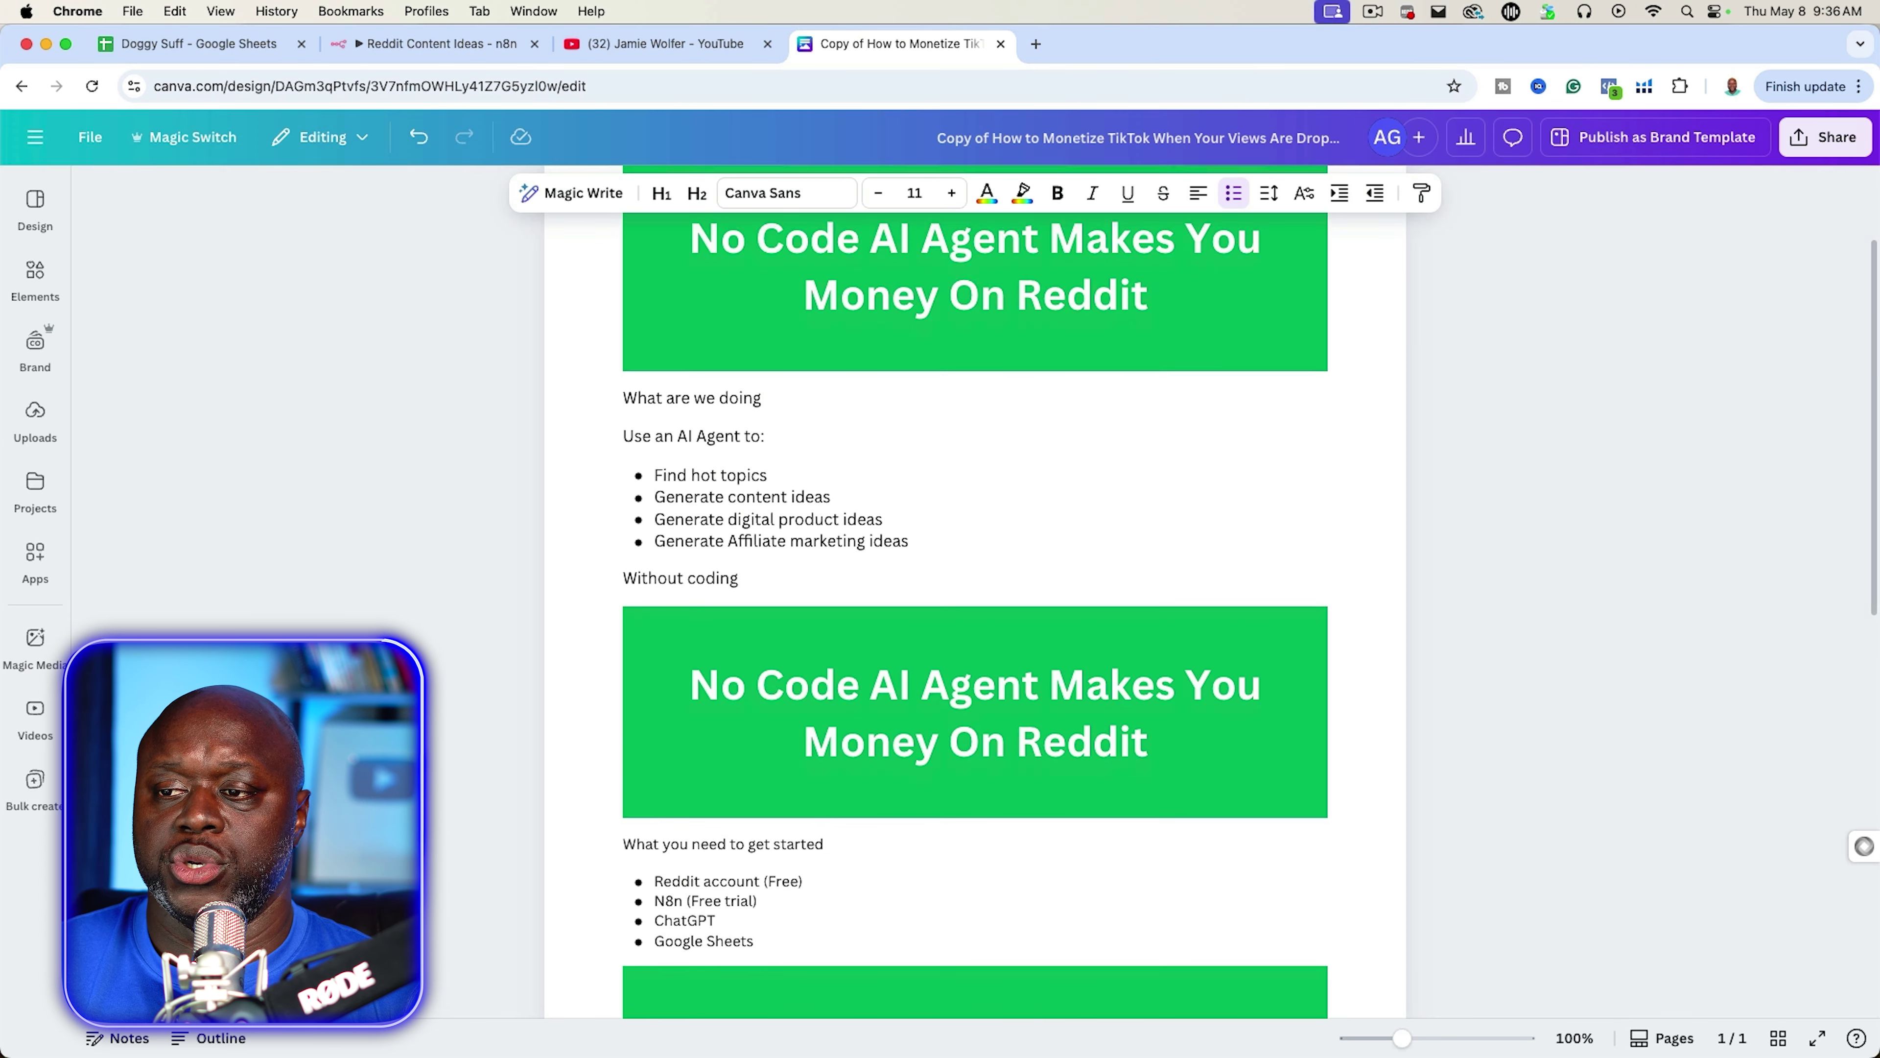
{"action": "scroll", "coordinate": [591, 641], "scroll_direction": "down", "scroll_amount": 5}
{"action": "scroll", "coordinate": [590, 642], "scroll_direction": "up", "scroll_amount": 2}
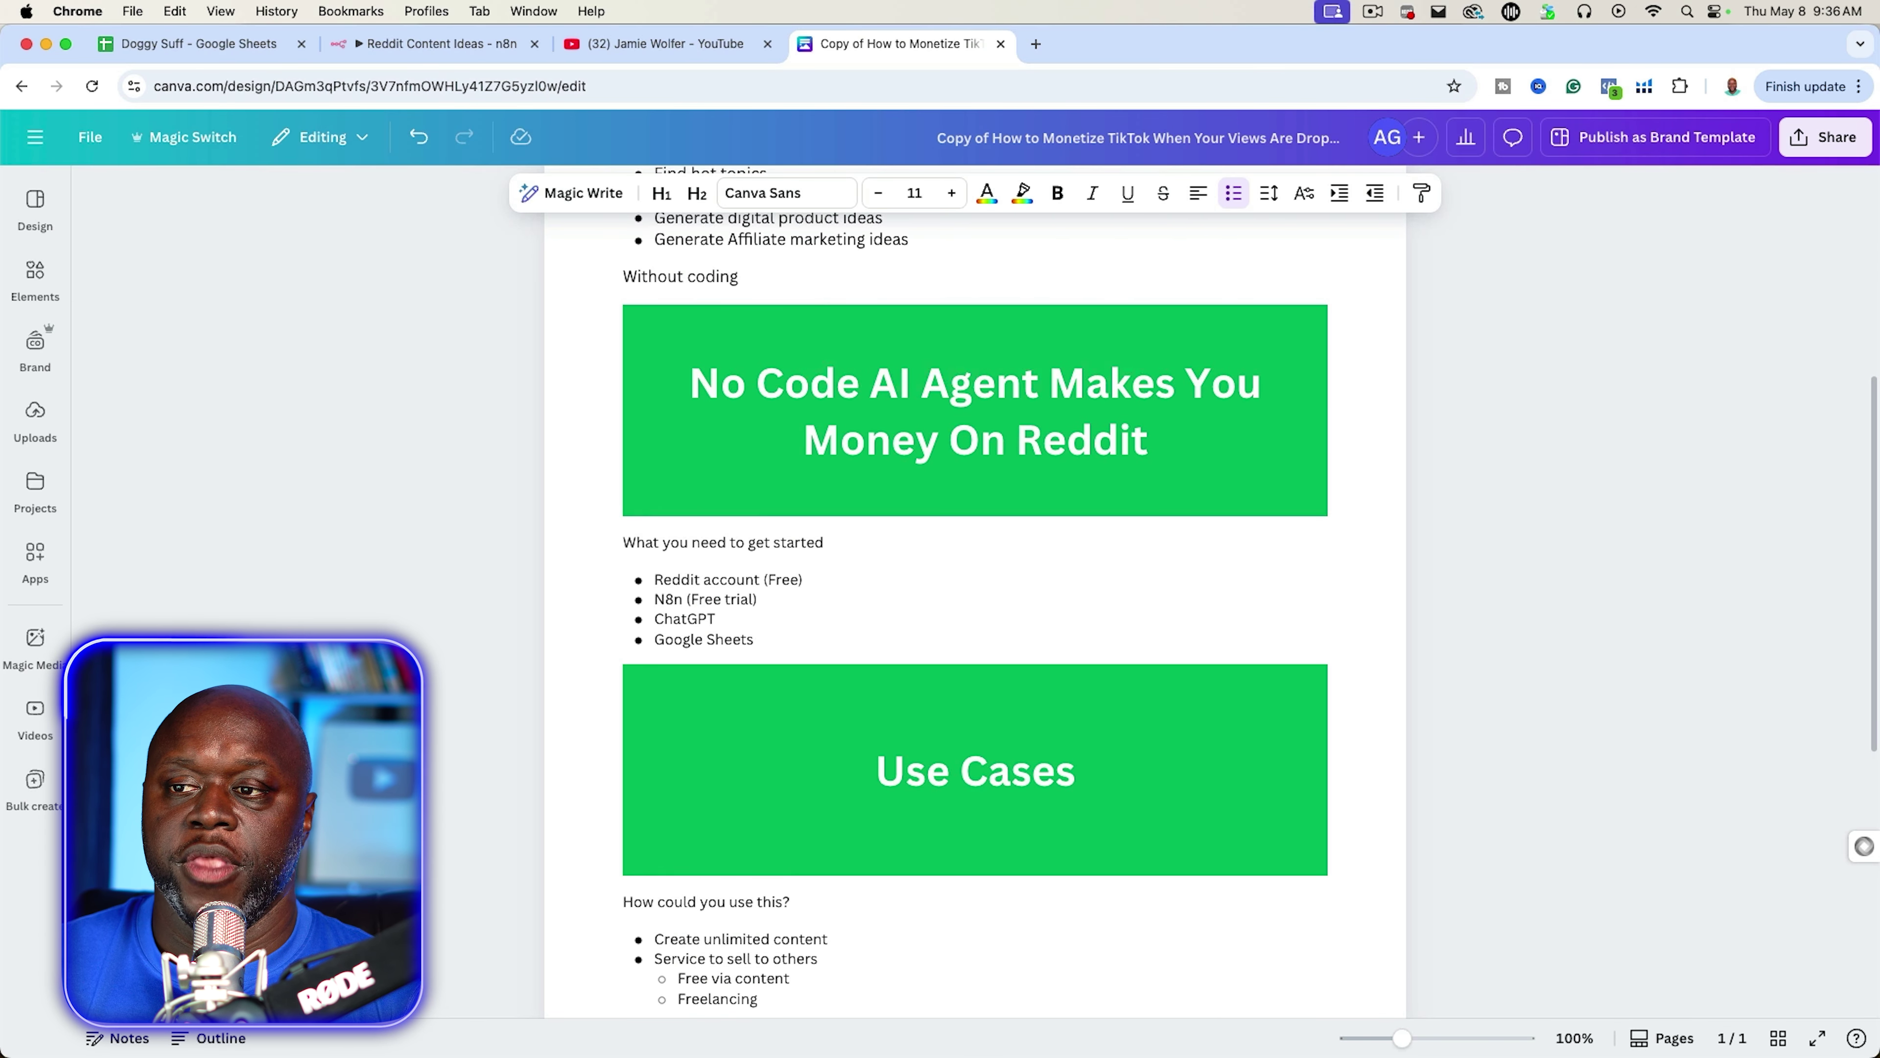
{"action": "scroll", "coordinate": [581, 556], "scroll_direction": "up", "scroll_amount": 4}
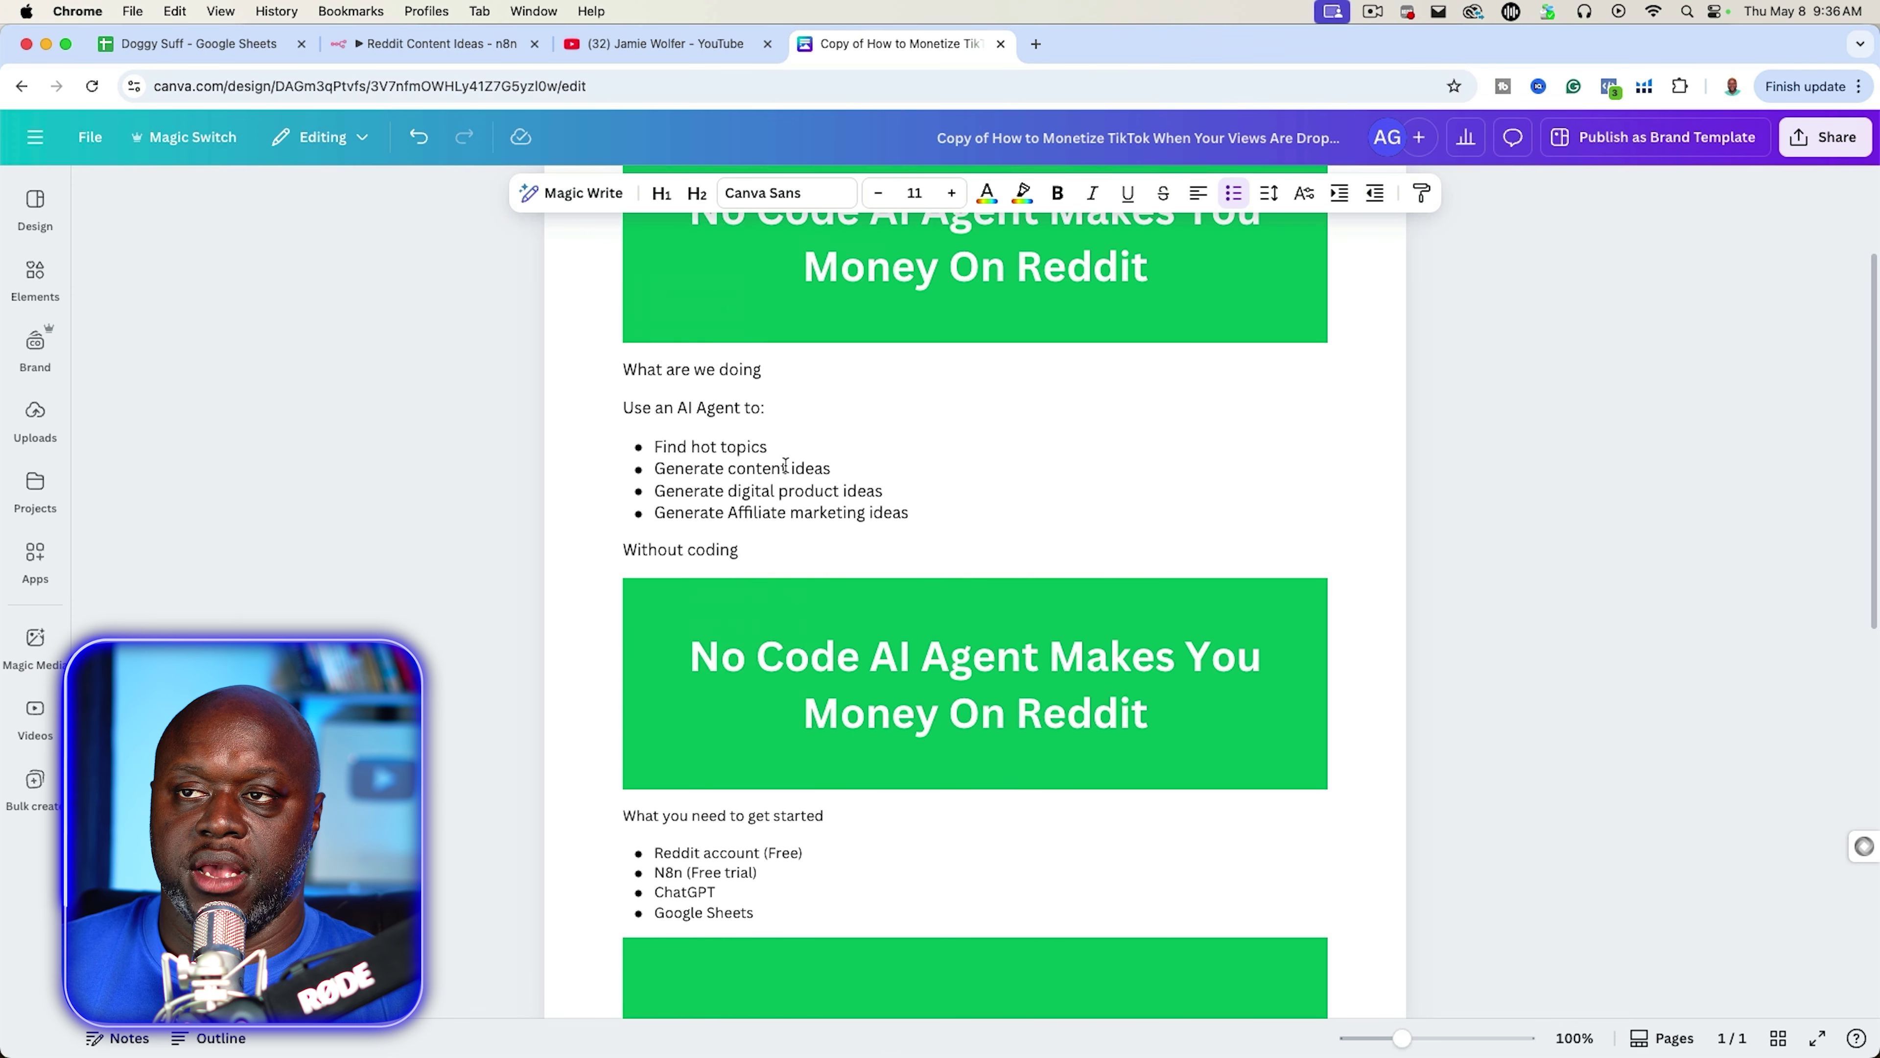
- Switch to the wedding planner's YouTube channel and look over its latest videos and channel header
{"action": "left_click", "coordinate": [657, 45]}
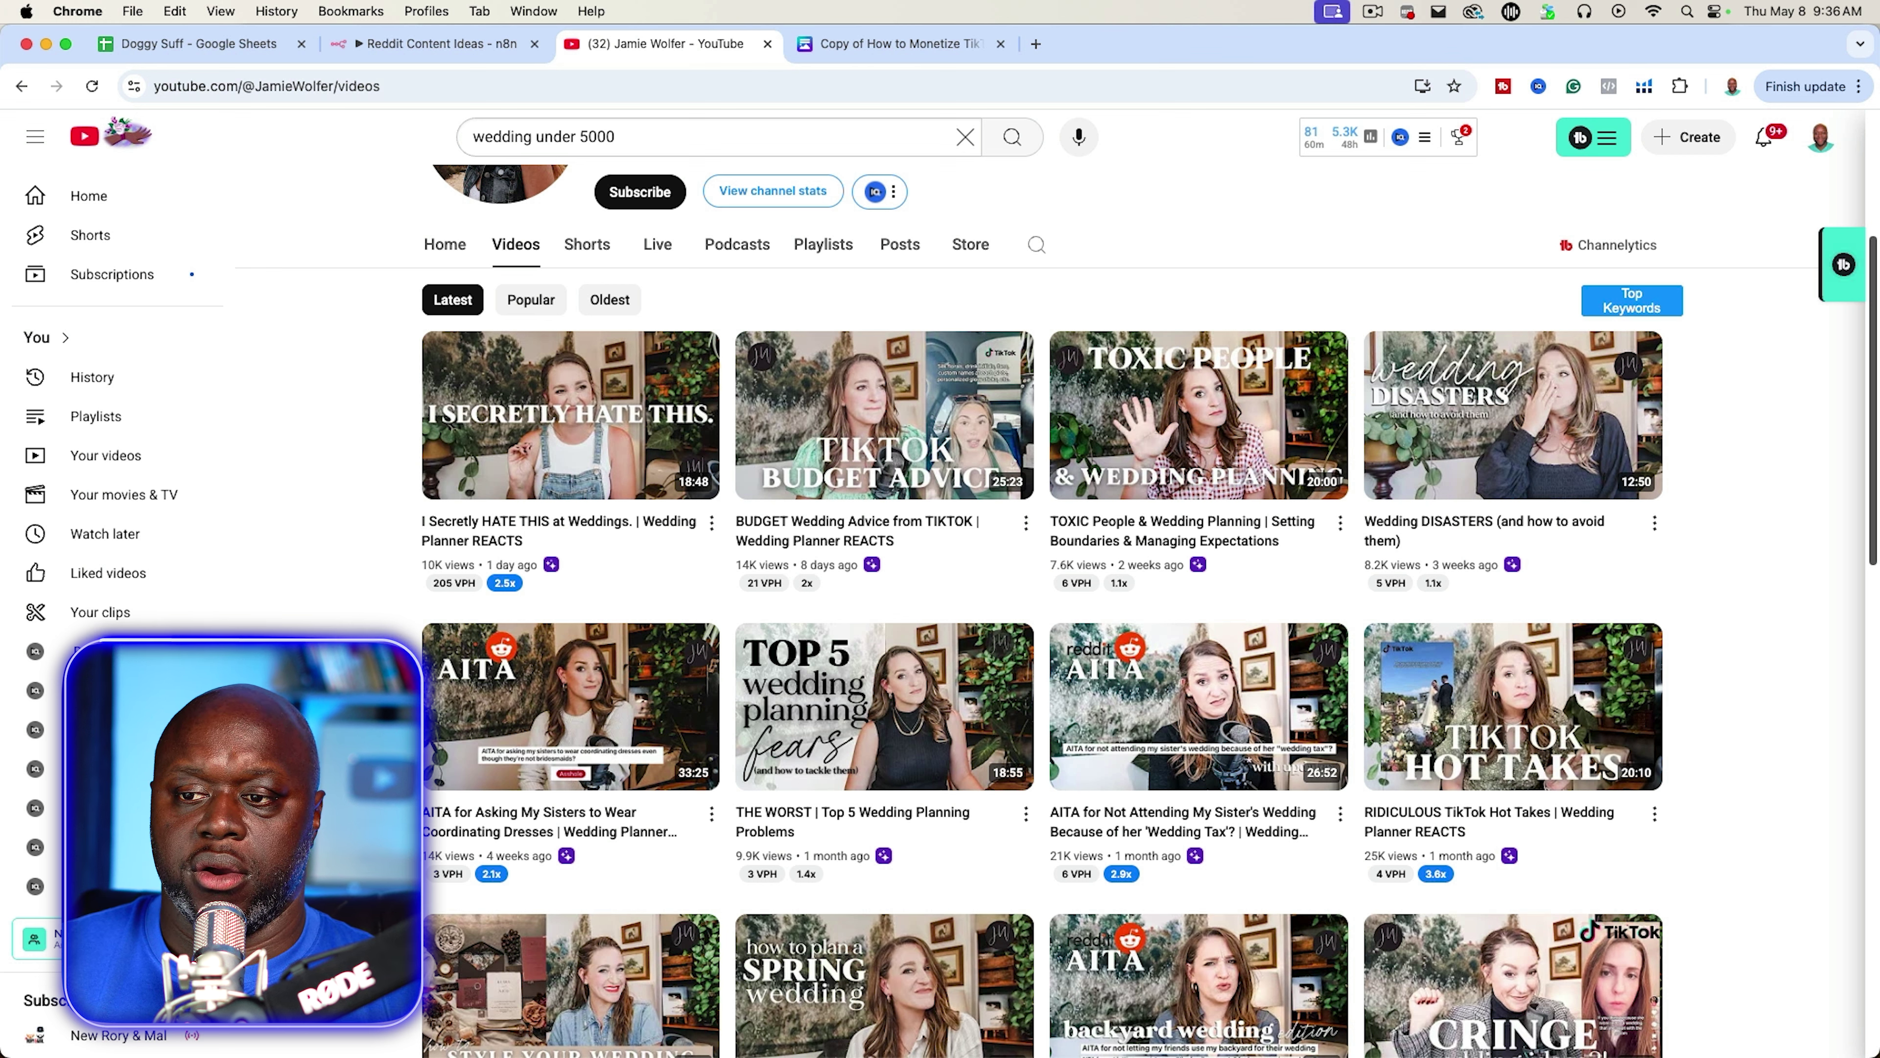
{"action": "mouse_move", "coordinate": [650, 735]}
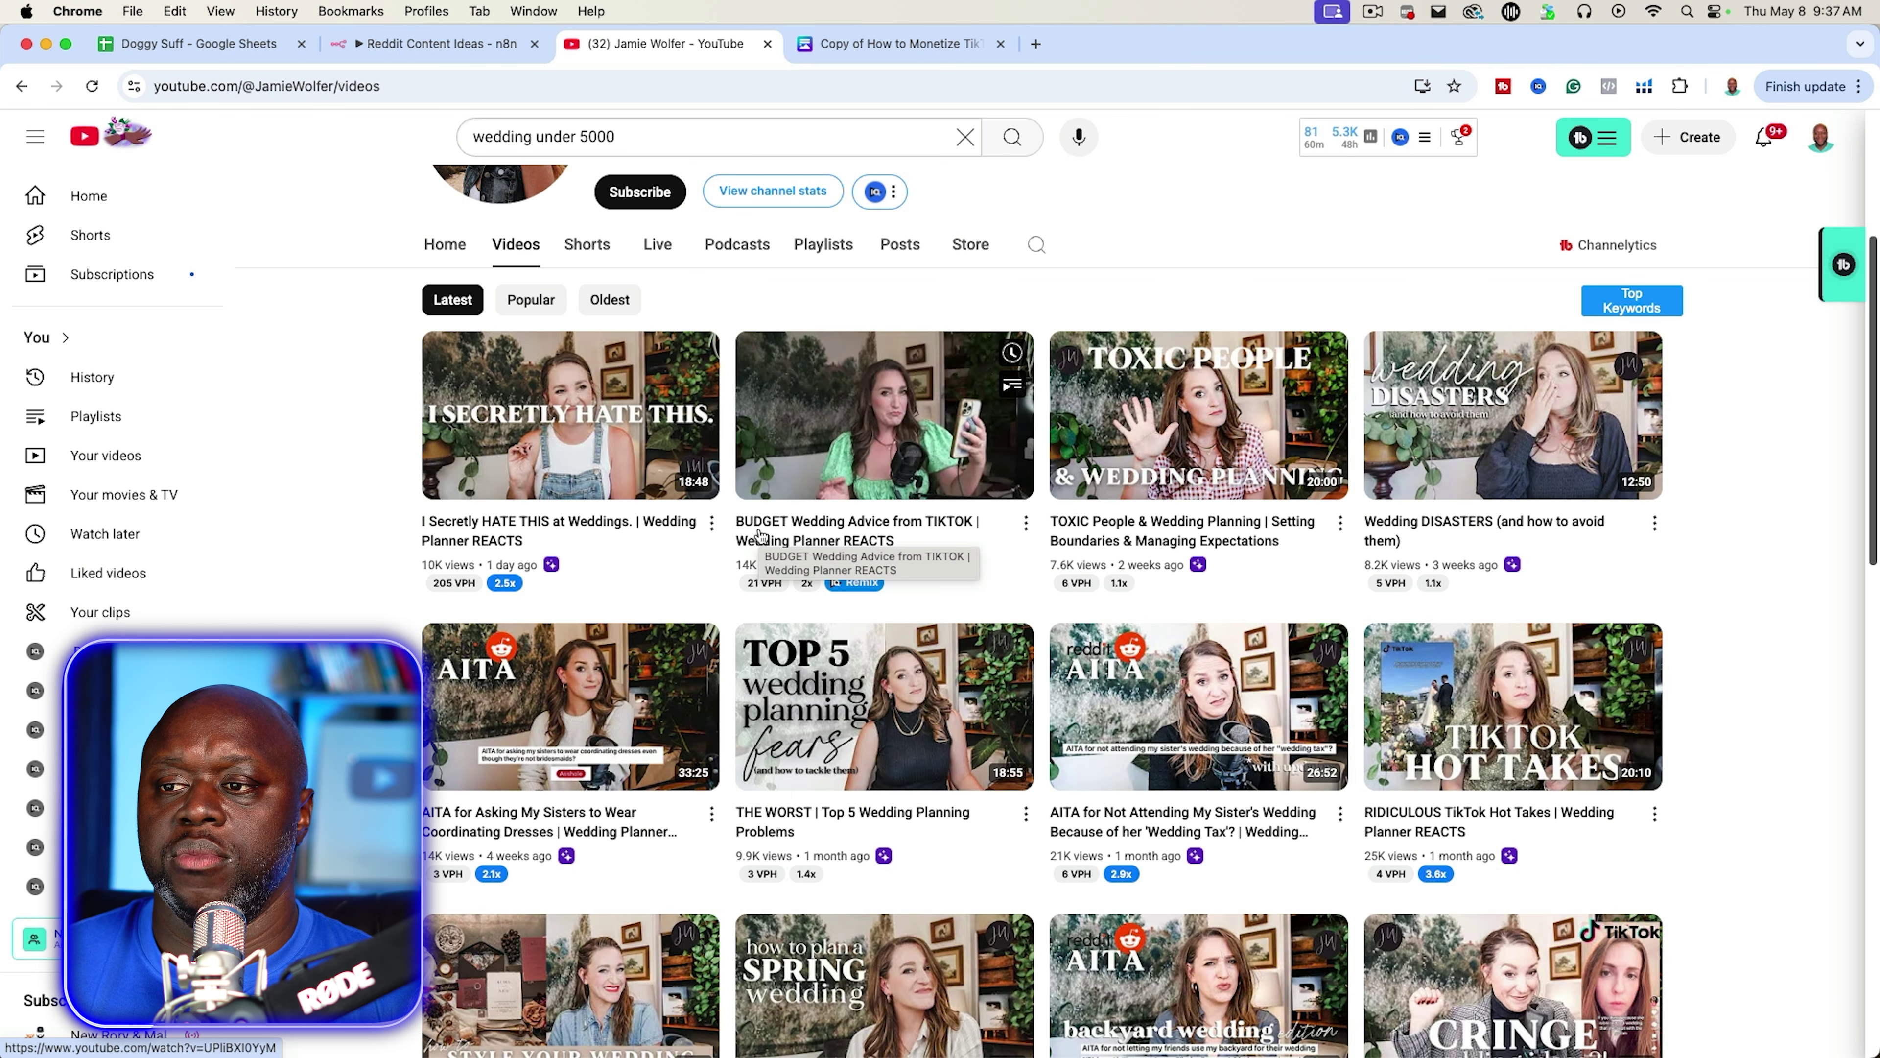
{"action": "scroll", "coordinate": [761, 535], "scroll_direction": "up", "scroll_amount": 5}
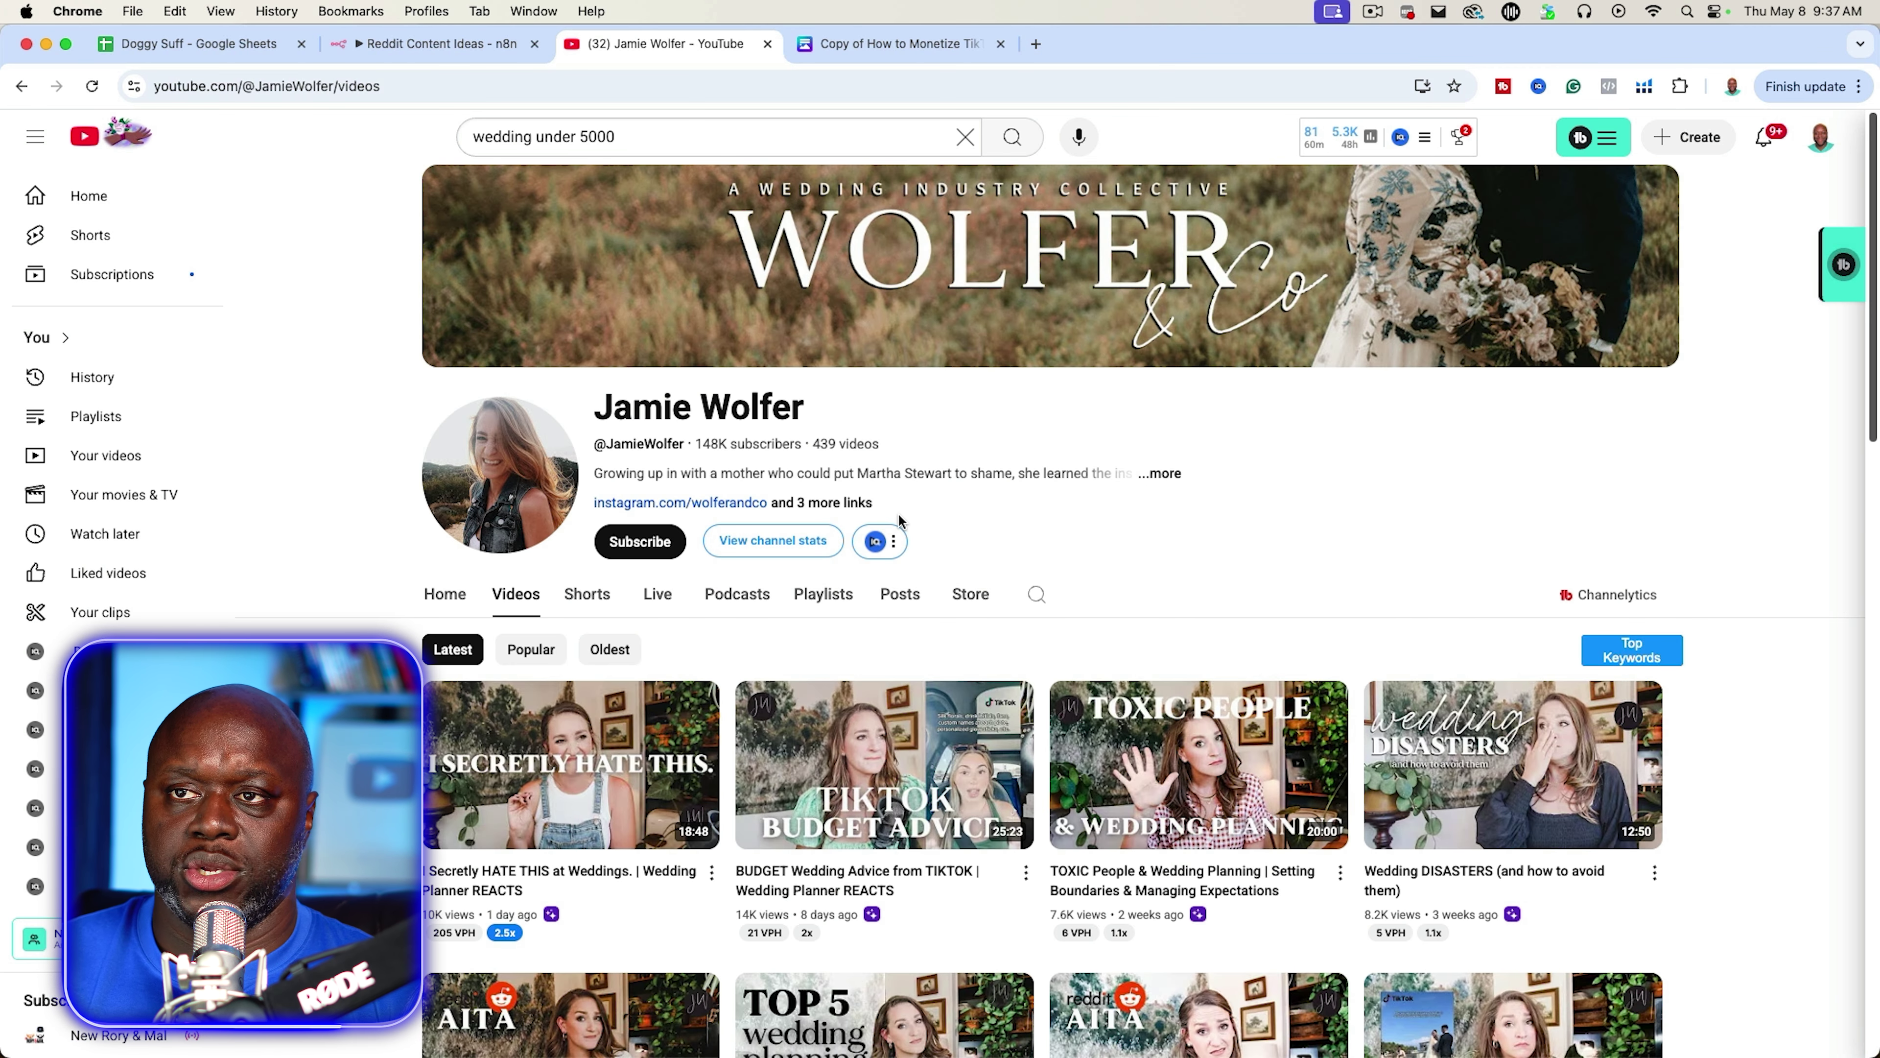
- Revisit the AI agent's goals in the Canva document, the Doggy Suff spreadsheet and the n8n workflow
{"action": "left_click", "coordinate": [864, 55]}
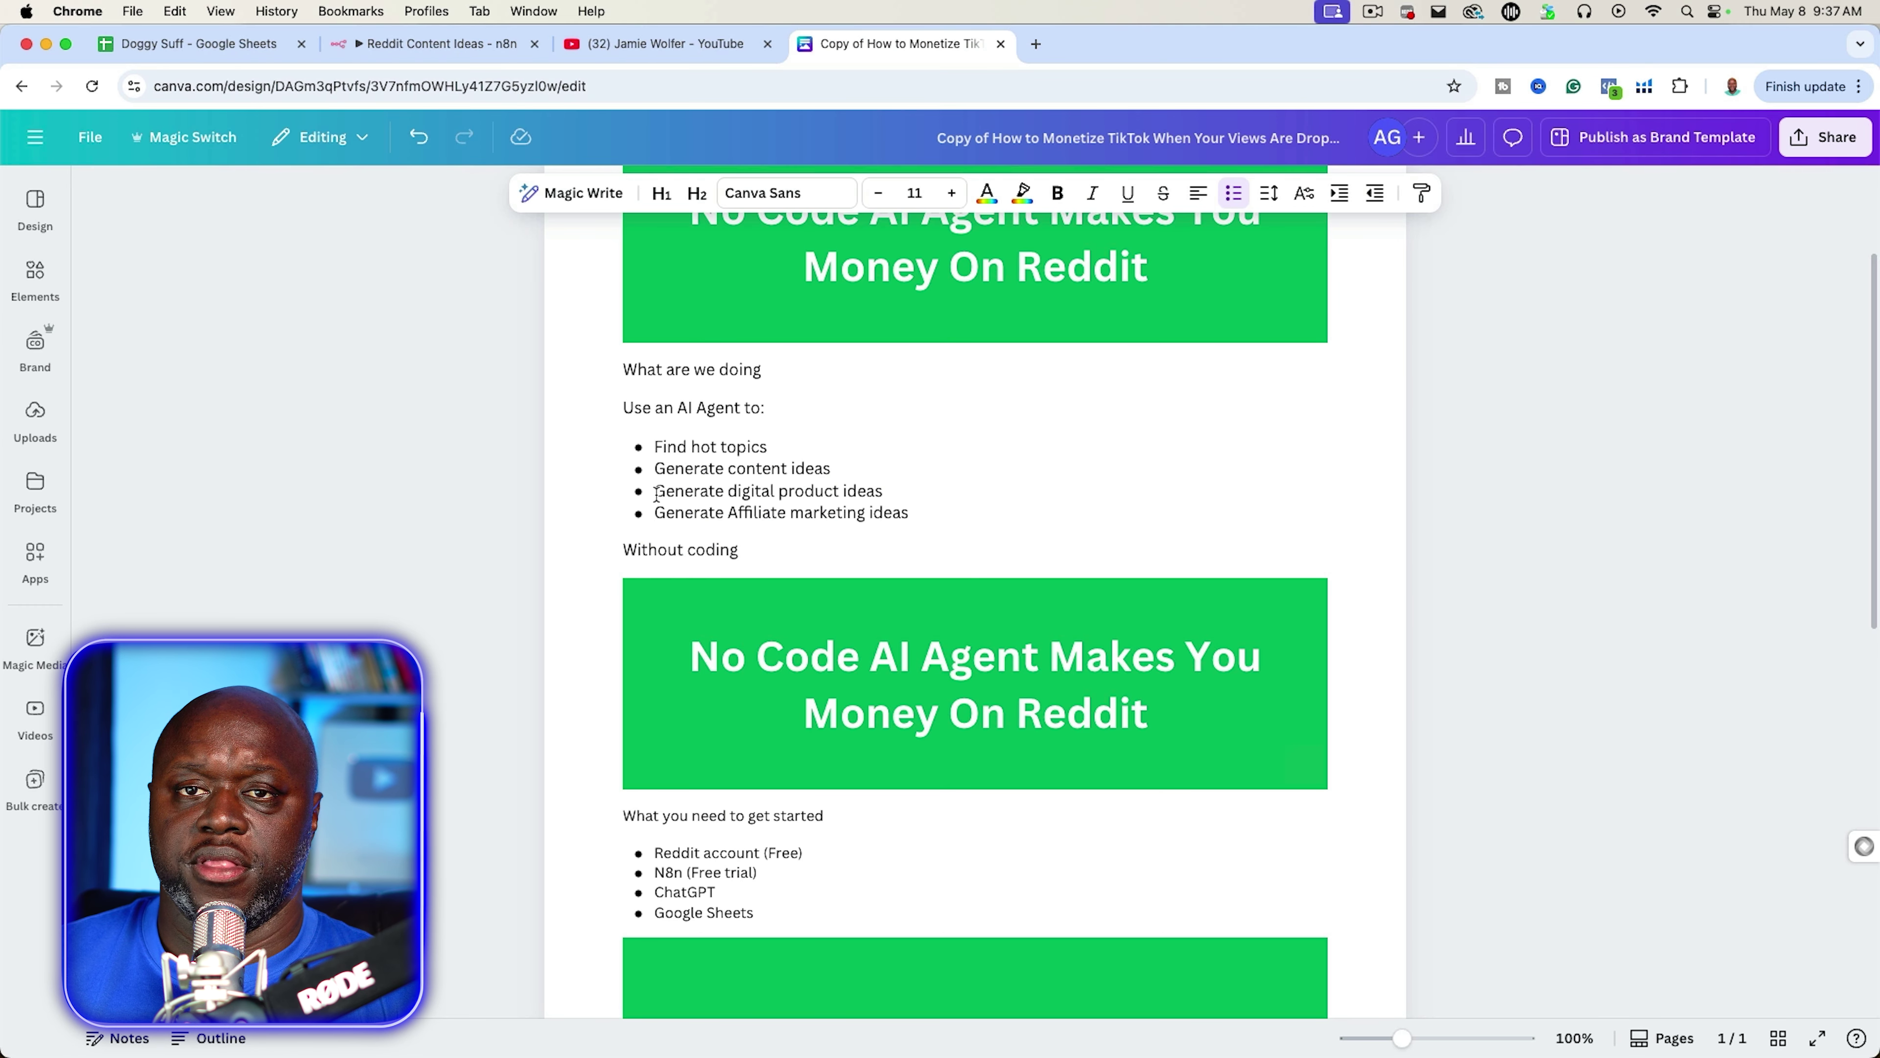
{"action": "left_click", "coordinate": [404, 45]}
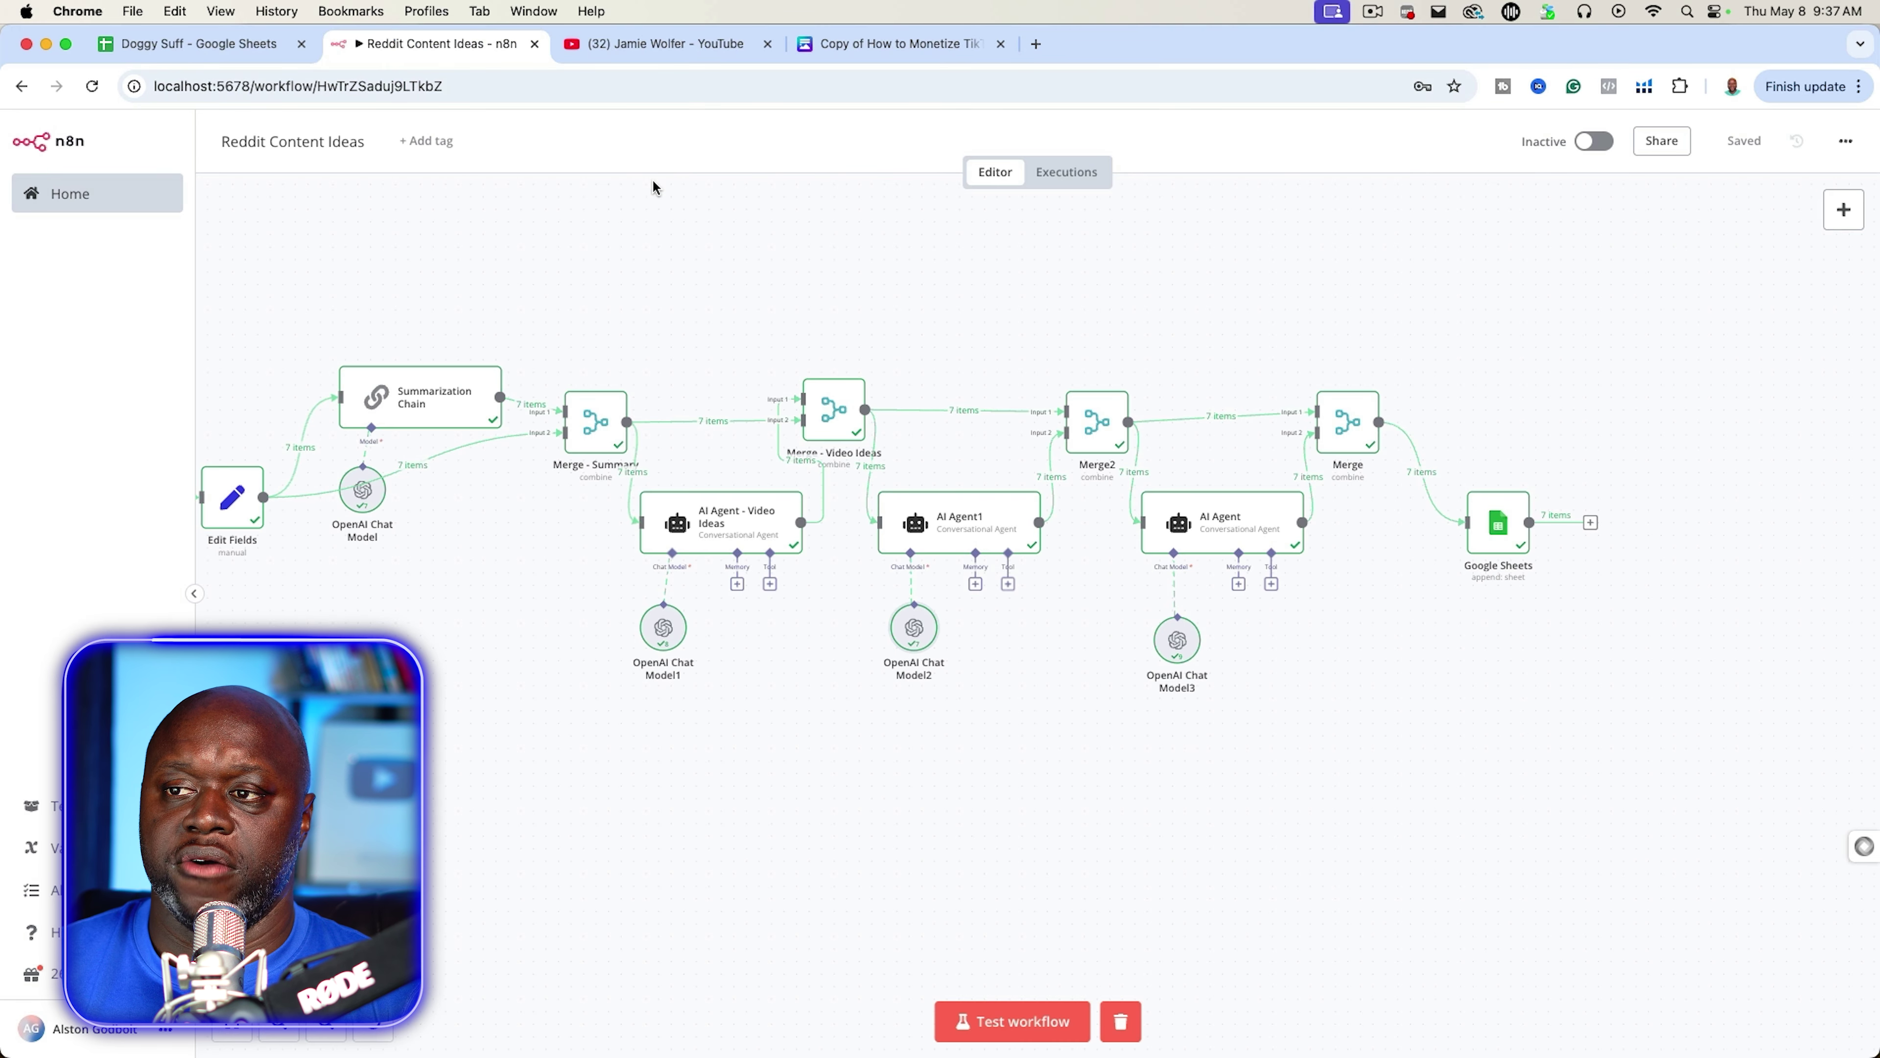
{"action": "left_click", "coordinate": [178, 44]}
{"action": "left_click", "coordinate": [484, 46]}
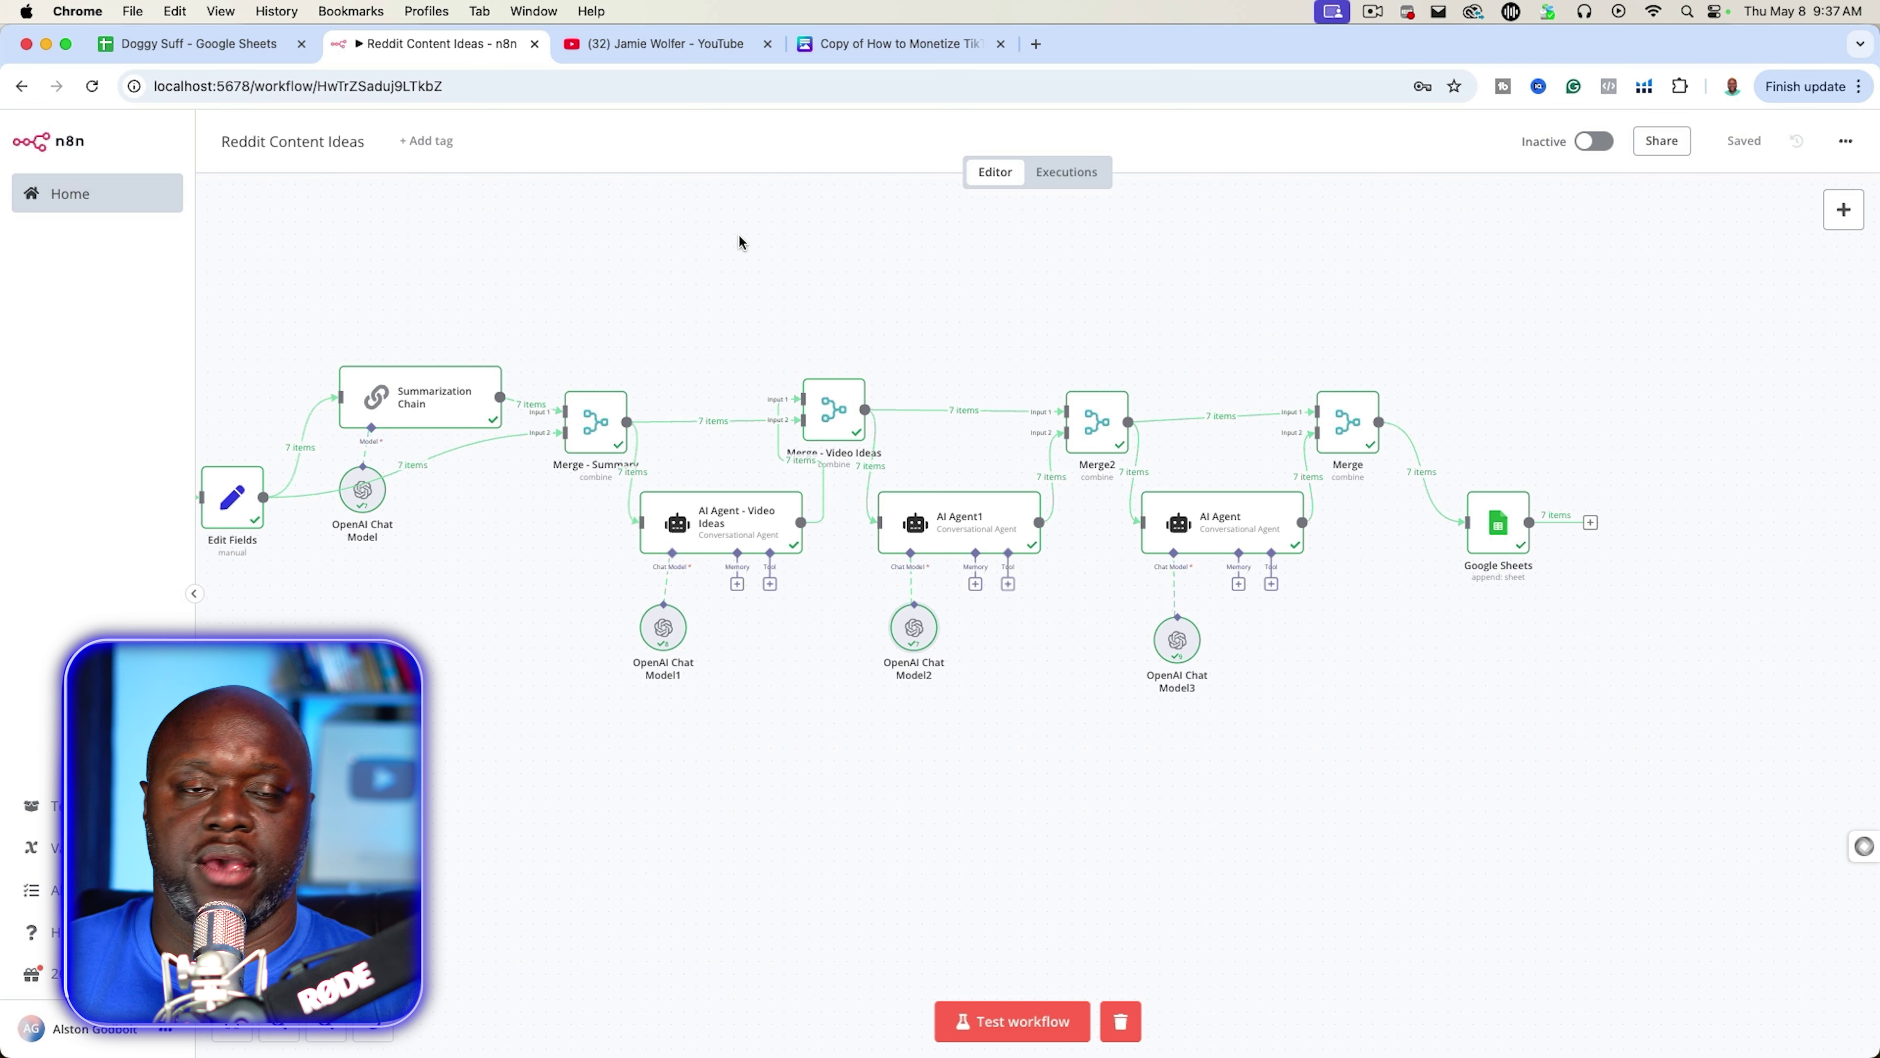
- Return to the Canva document and read the required tools, the use cases and the options for getting the blueprint
{"action": "left_click", "coordinate": [881, 44]}
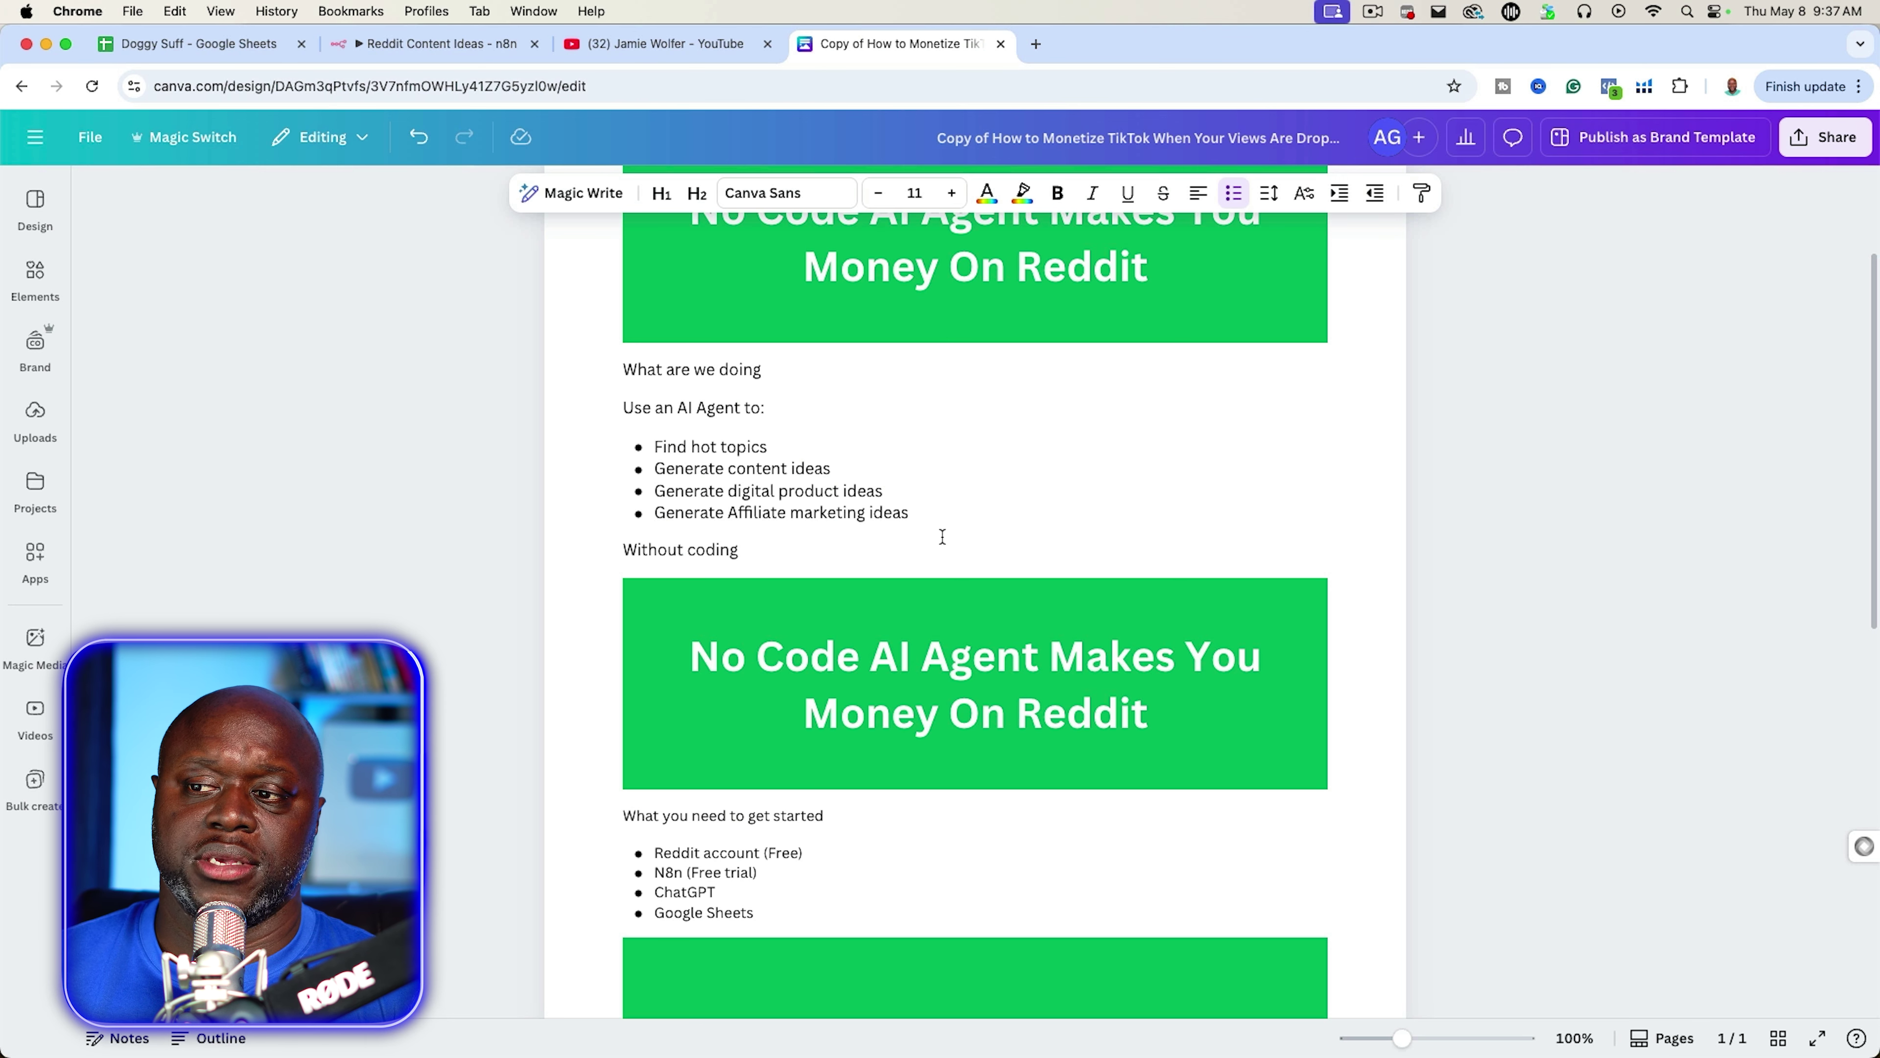
{"action": "scroll", "coordinate": [943, 537], "scroll_direction": "down", "scroll_amount": 5}
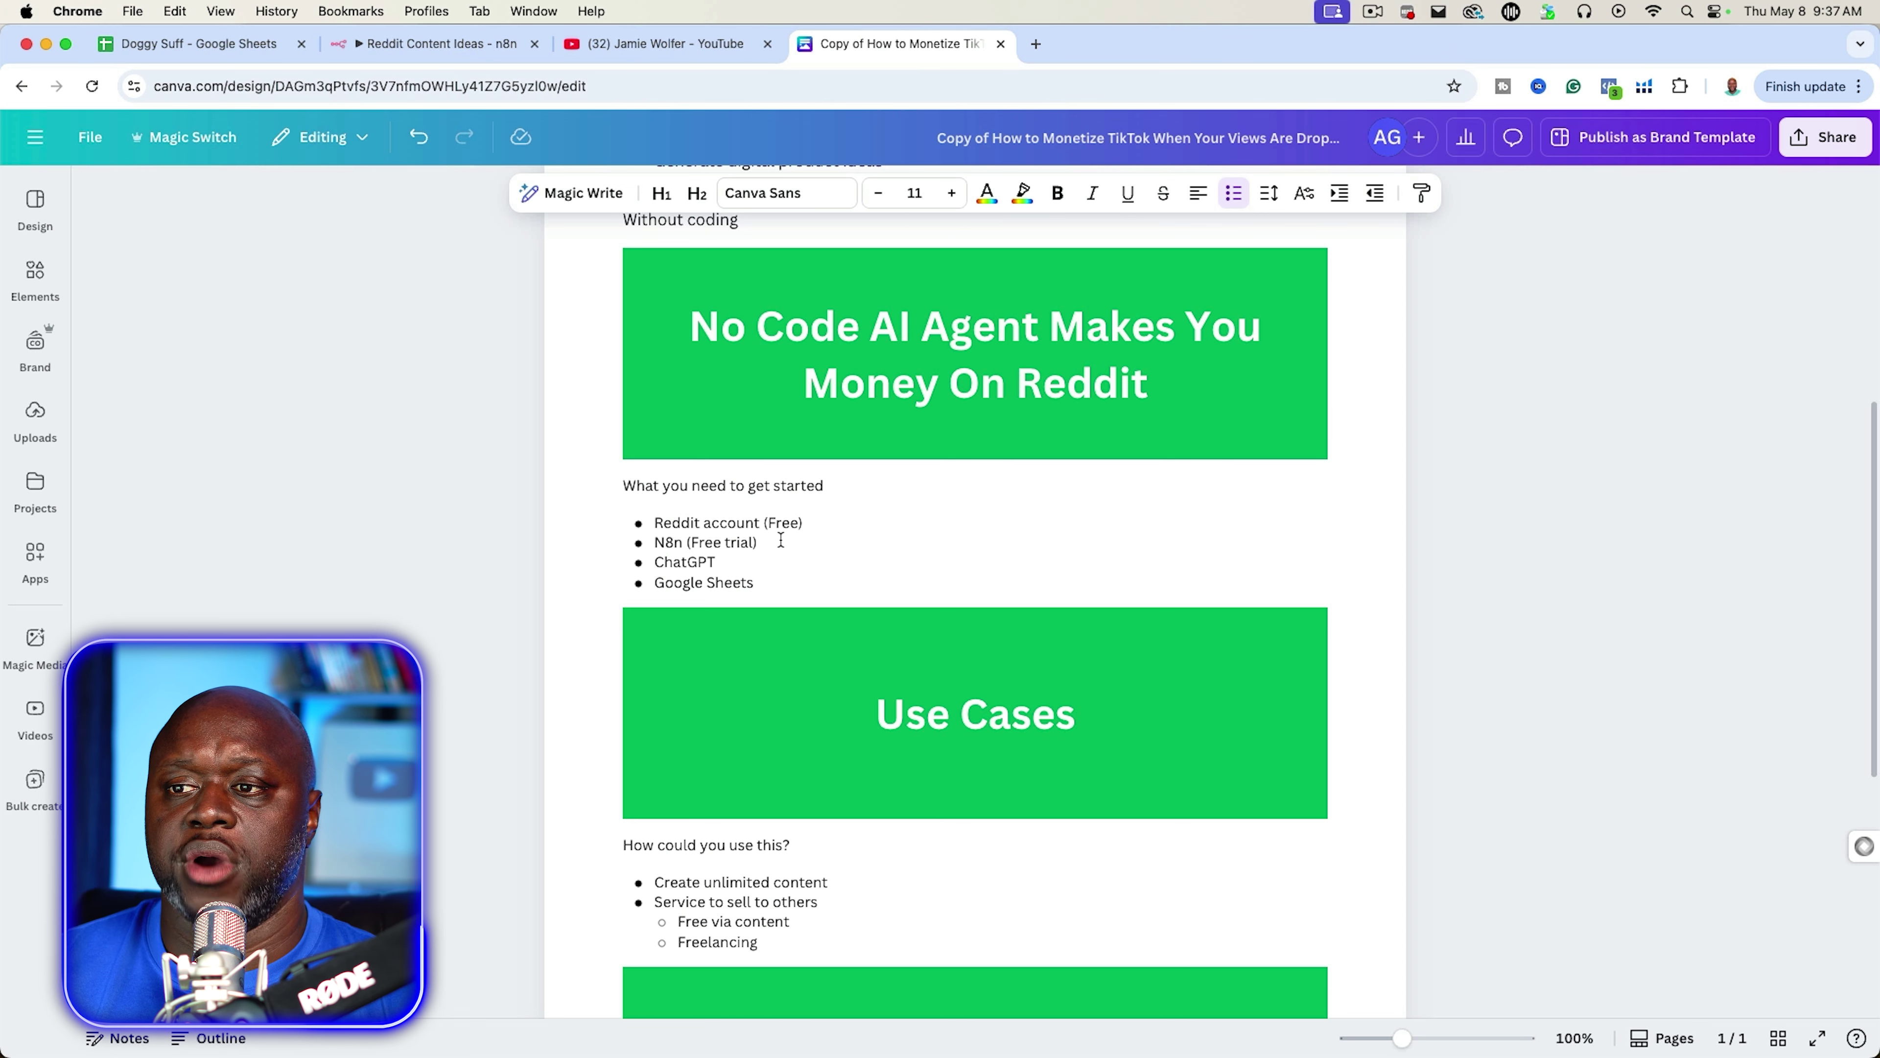
{"action": "left_click", "coordinate": [737, 565]}
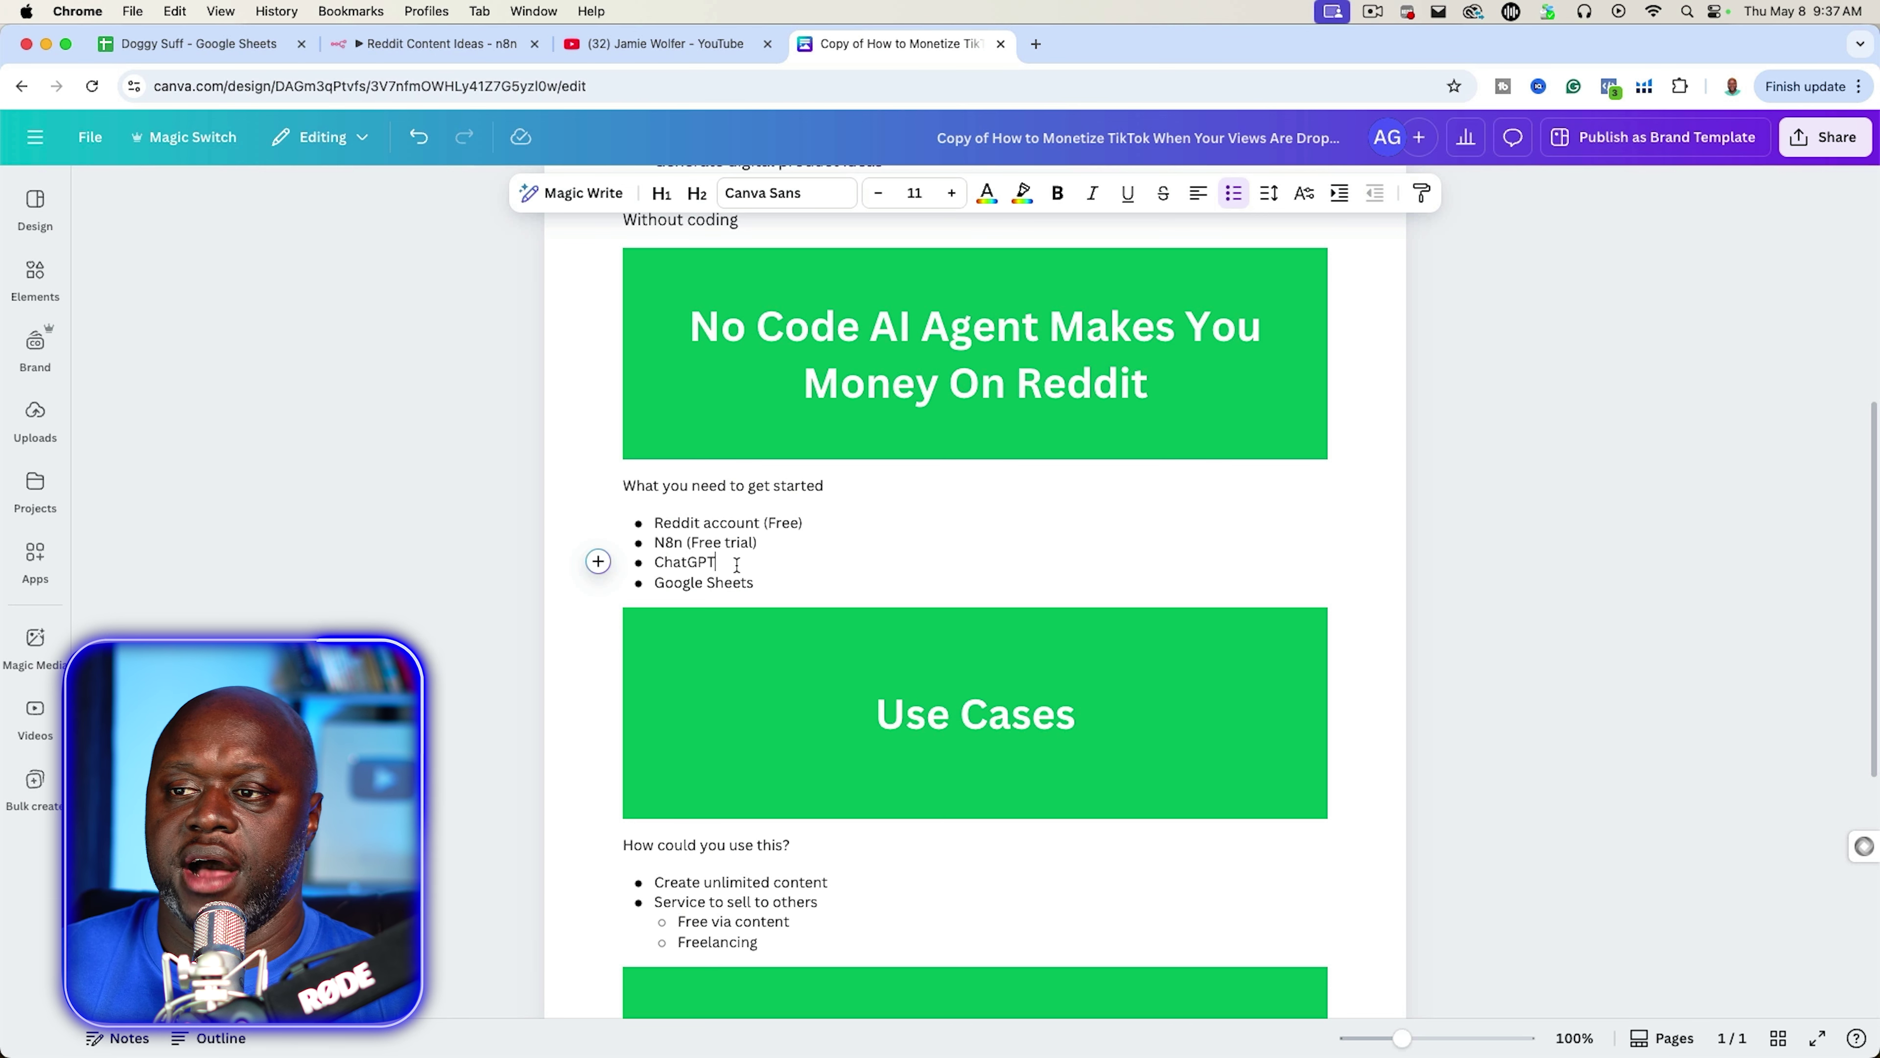
{"action": "left_click", "coordinate": [782, 585]}
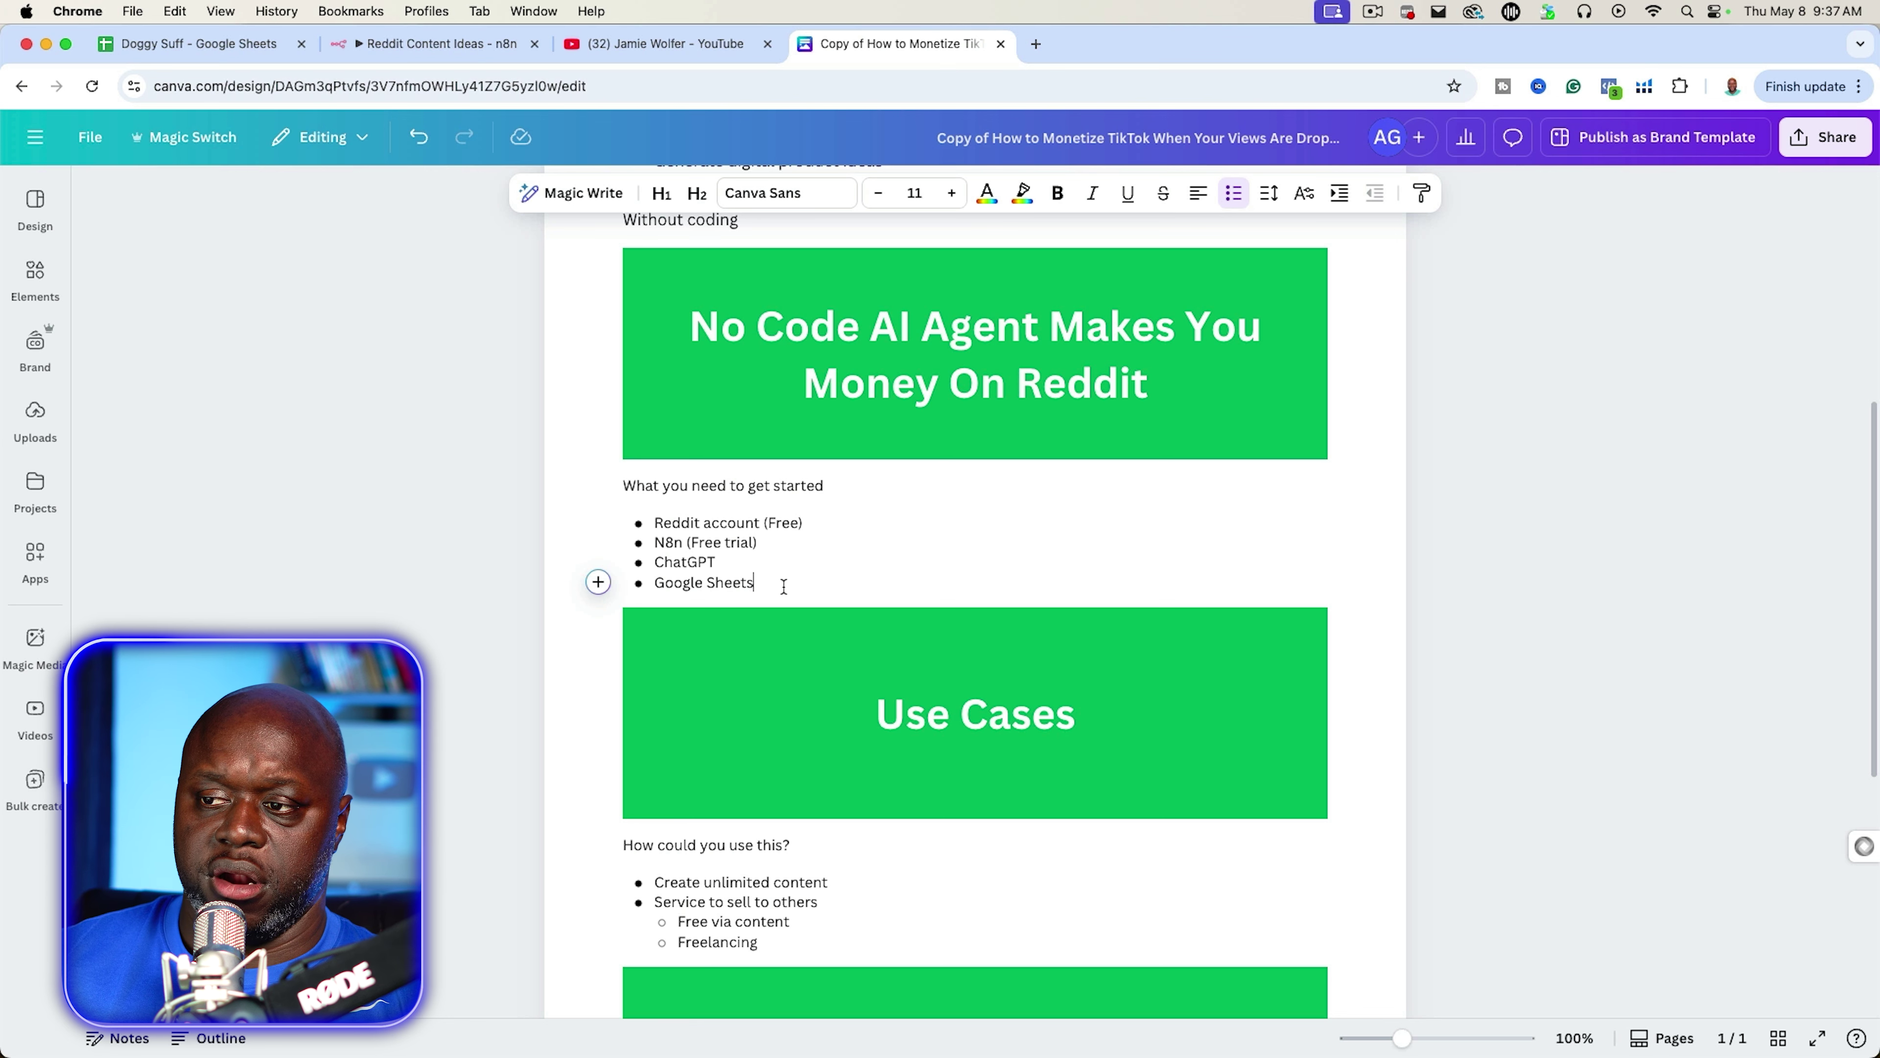
{"action": "scroll", "coordinate": [784, 586], "scroll_direction": "down", "scroll_amount": 5}
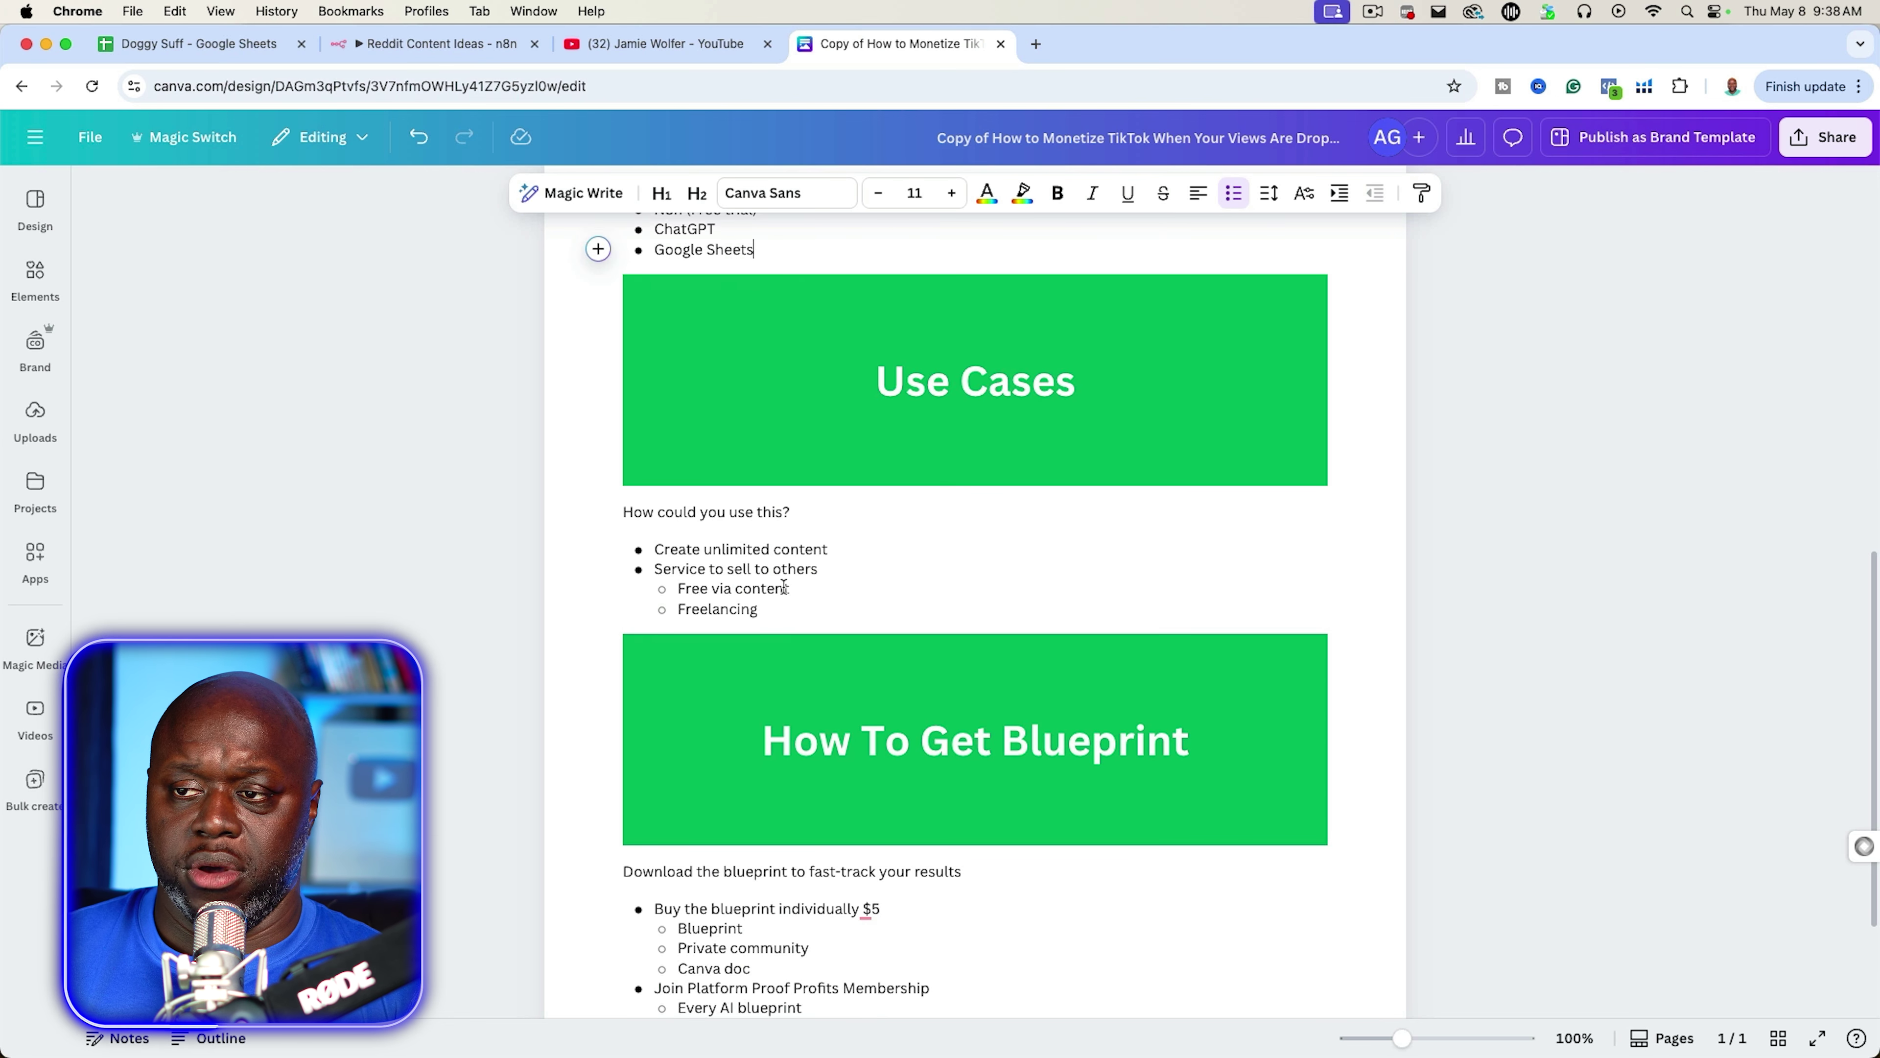
{"action": "scroll", "coordinate": [787, 587], "scroll_direction": "down", "scroll_amount": 2}
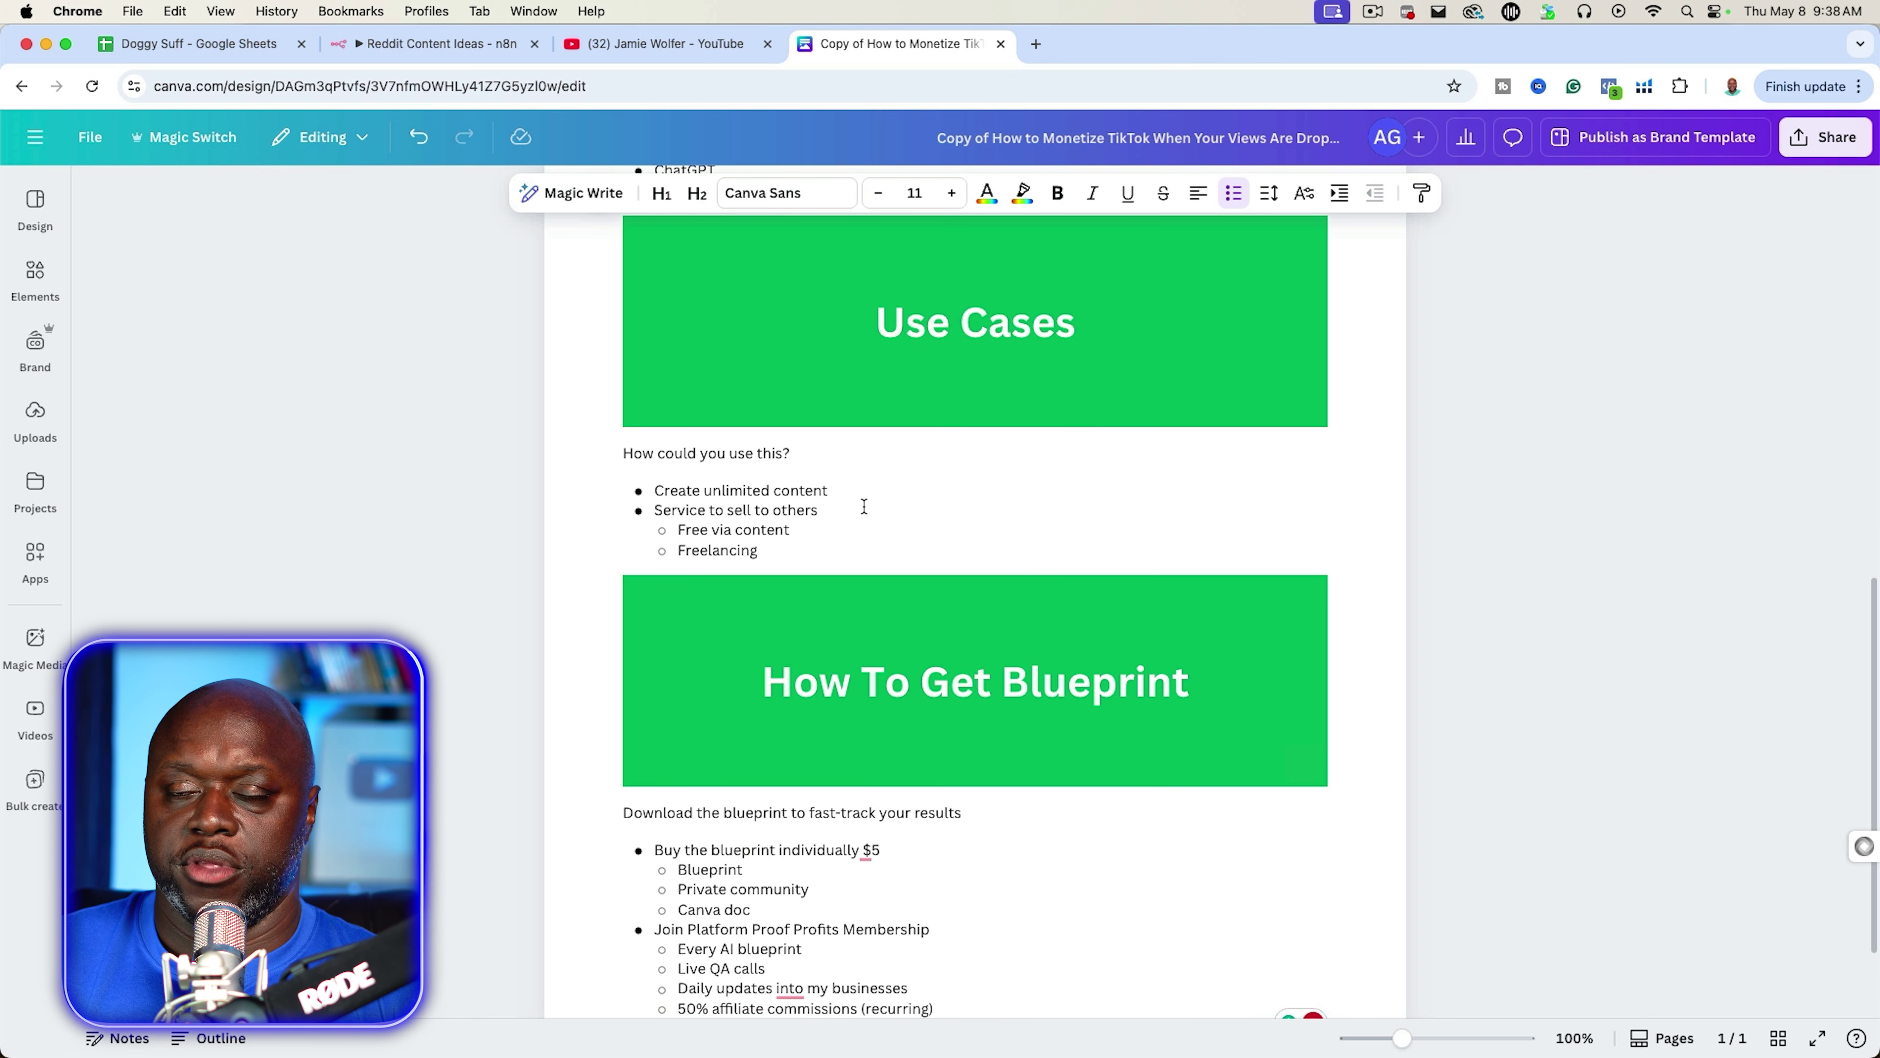
- Review the Use Cases section, highlighting the unlimited content bullet, and continue to the How To Get Blueprint section
{"action": "double_click", "coordinate": [737, 491]}
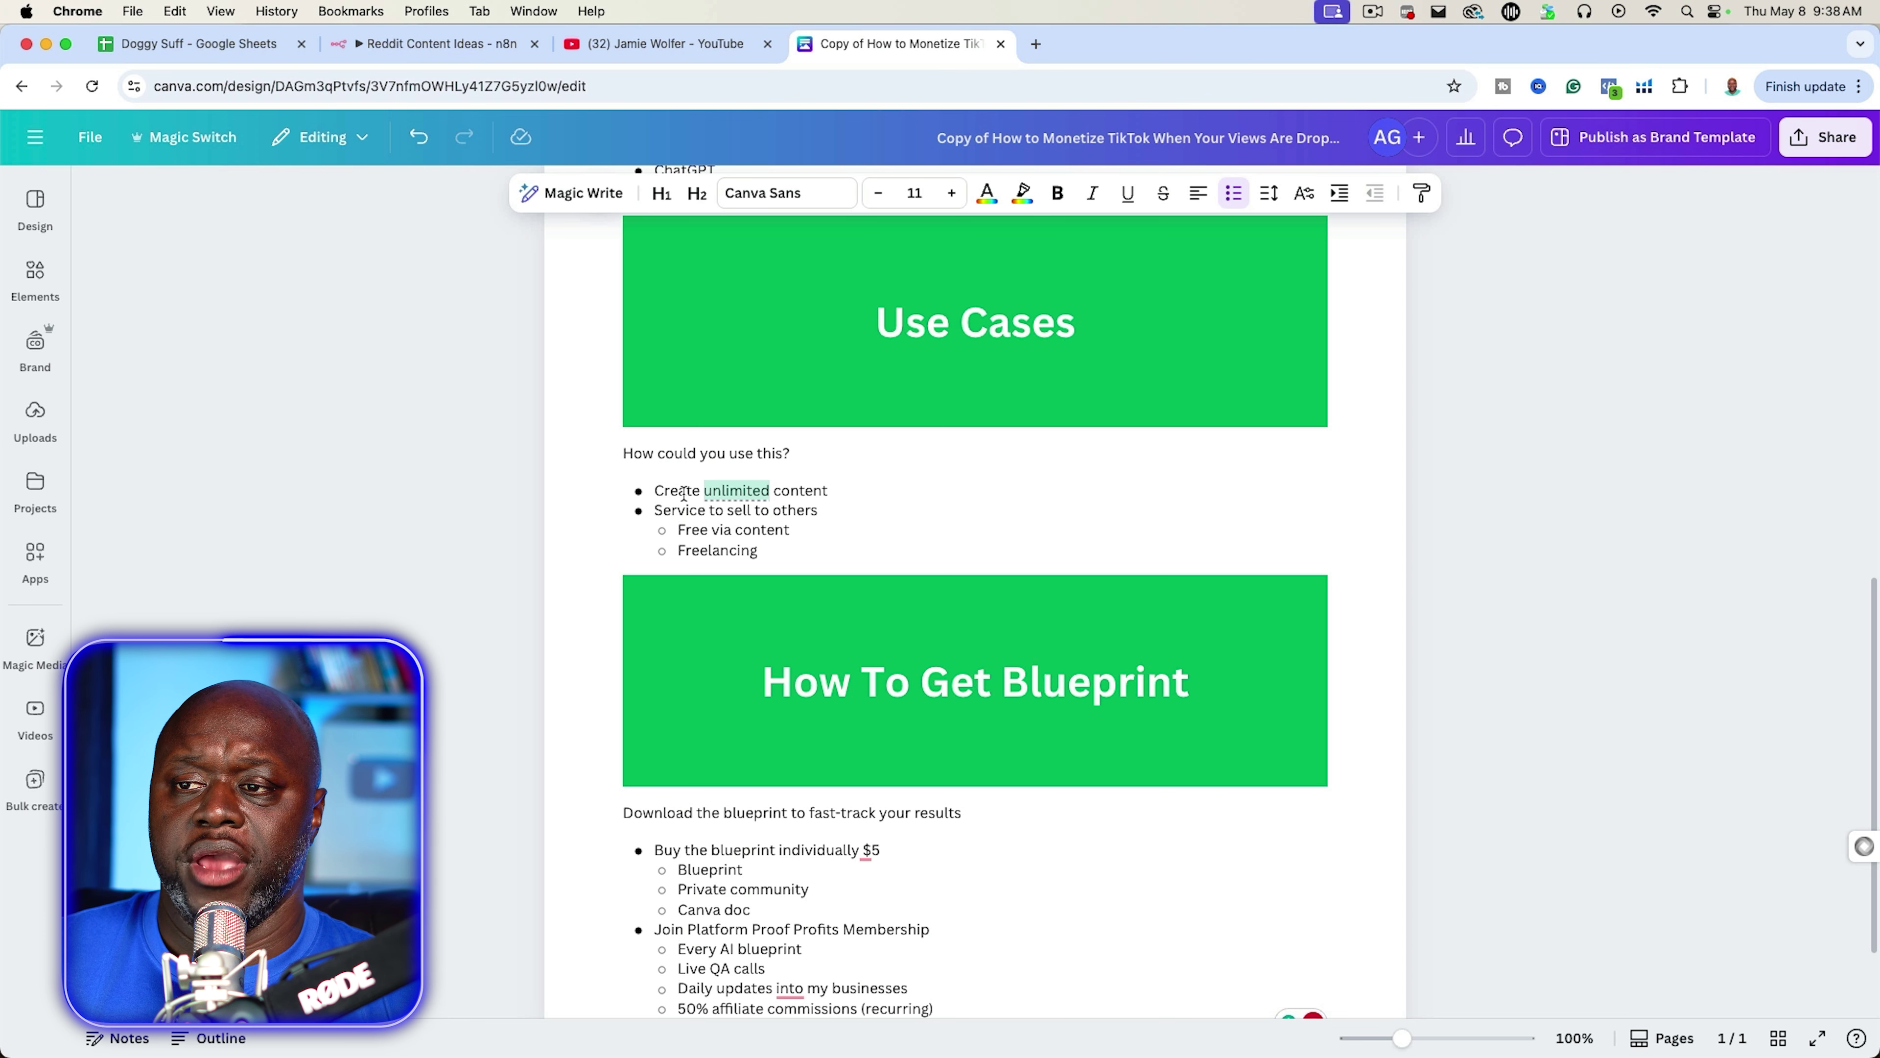
{"action": "left_click", "coordinate": [667, 494]}
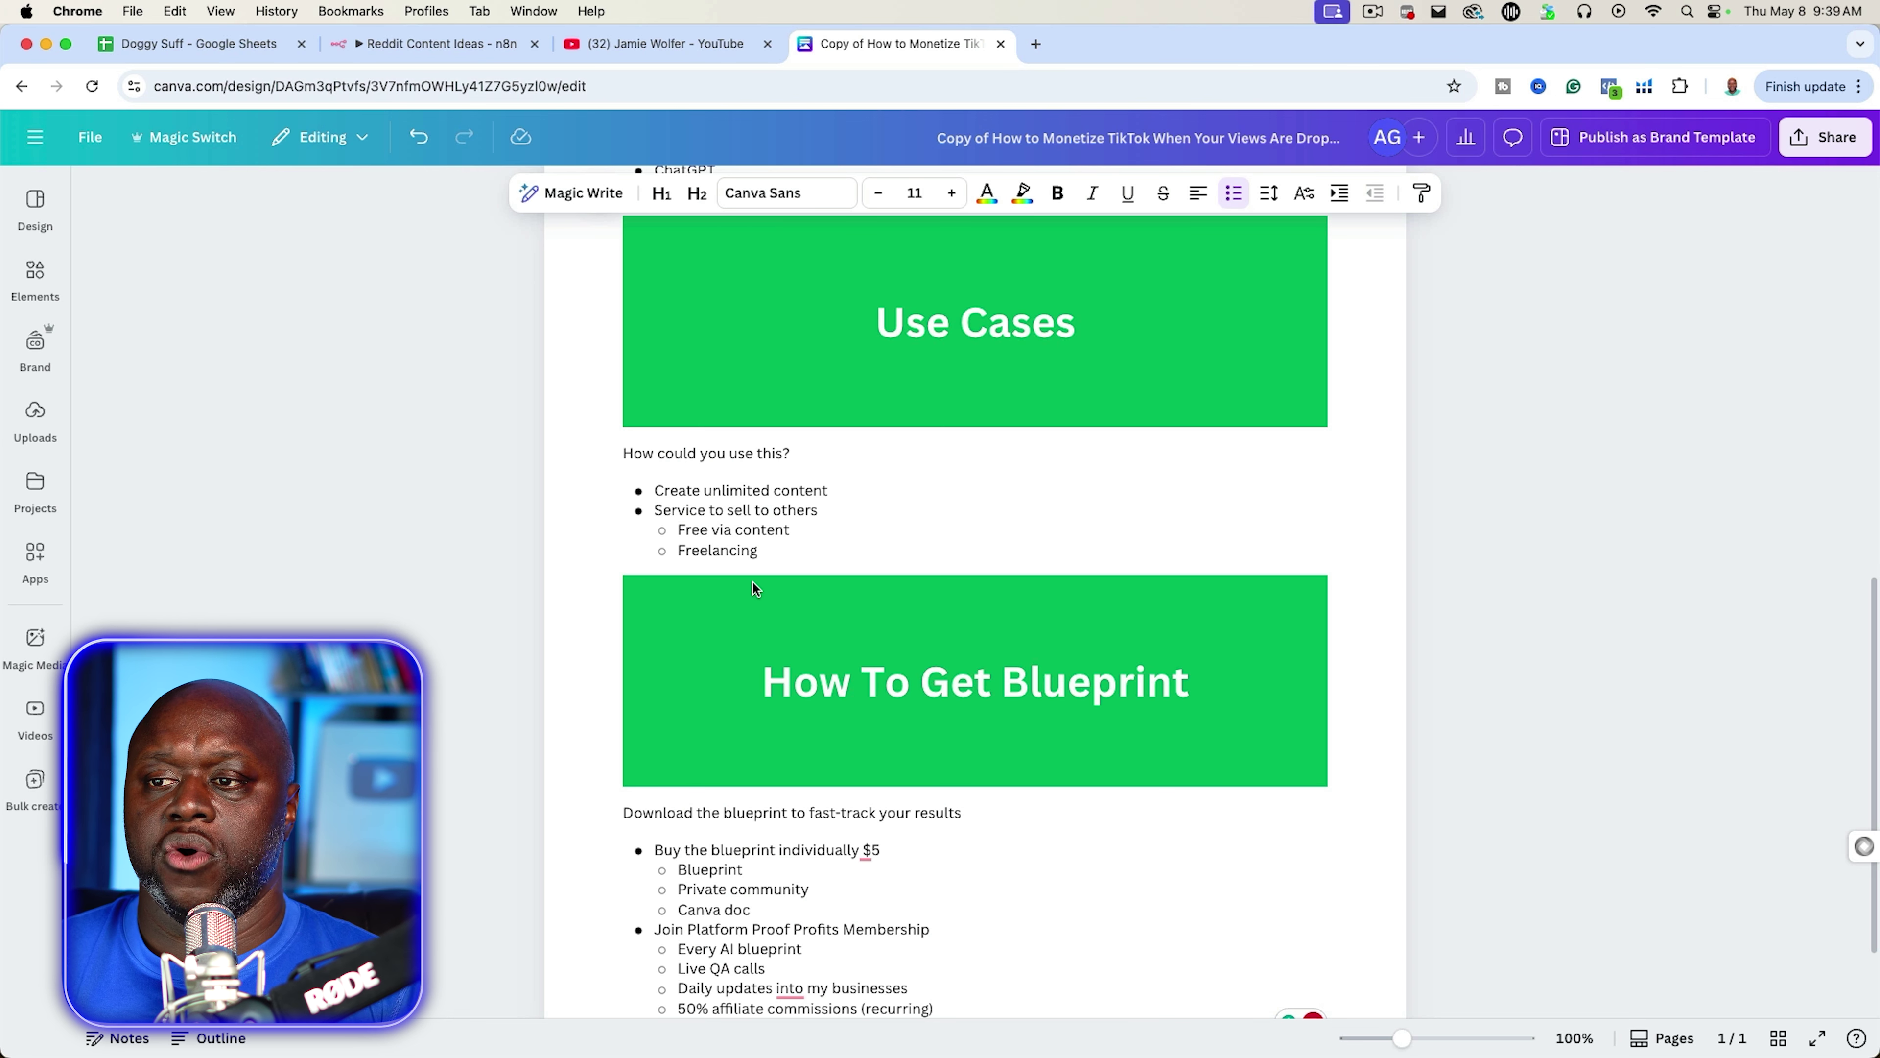
{"action": "scroll", "coordinate": [751, 561], "scroll_direction": "down", "scroll_amount": 2}
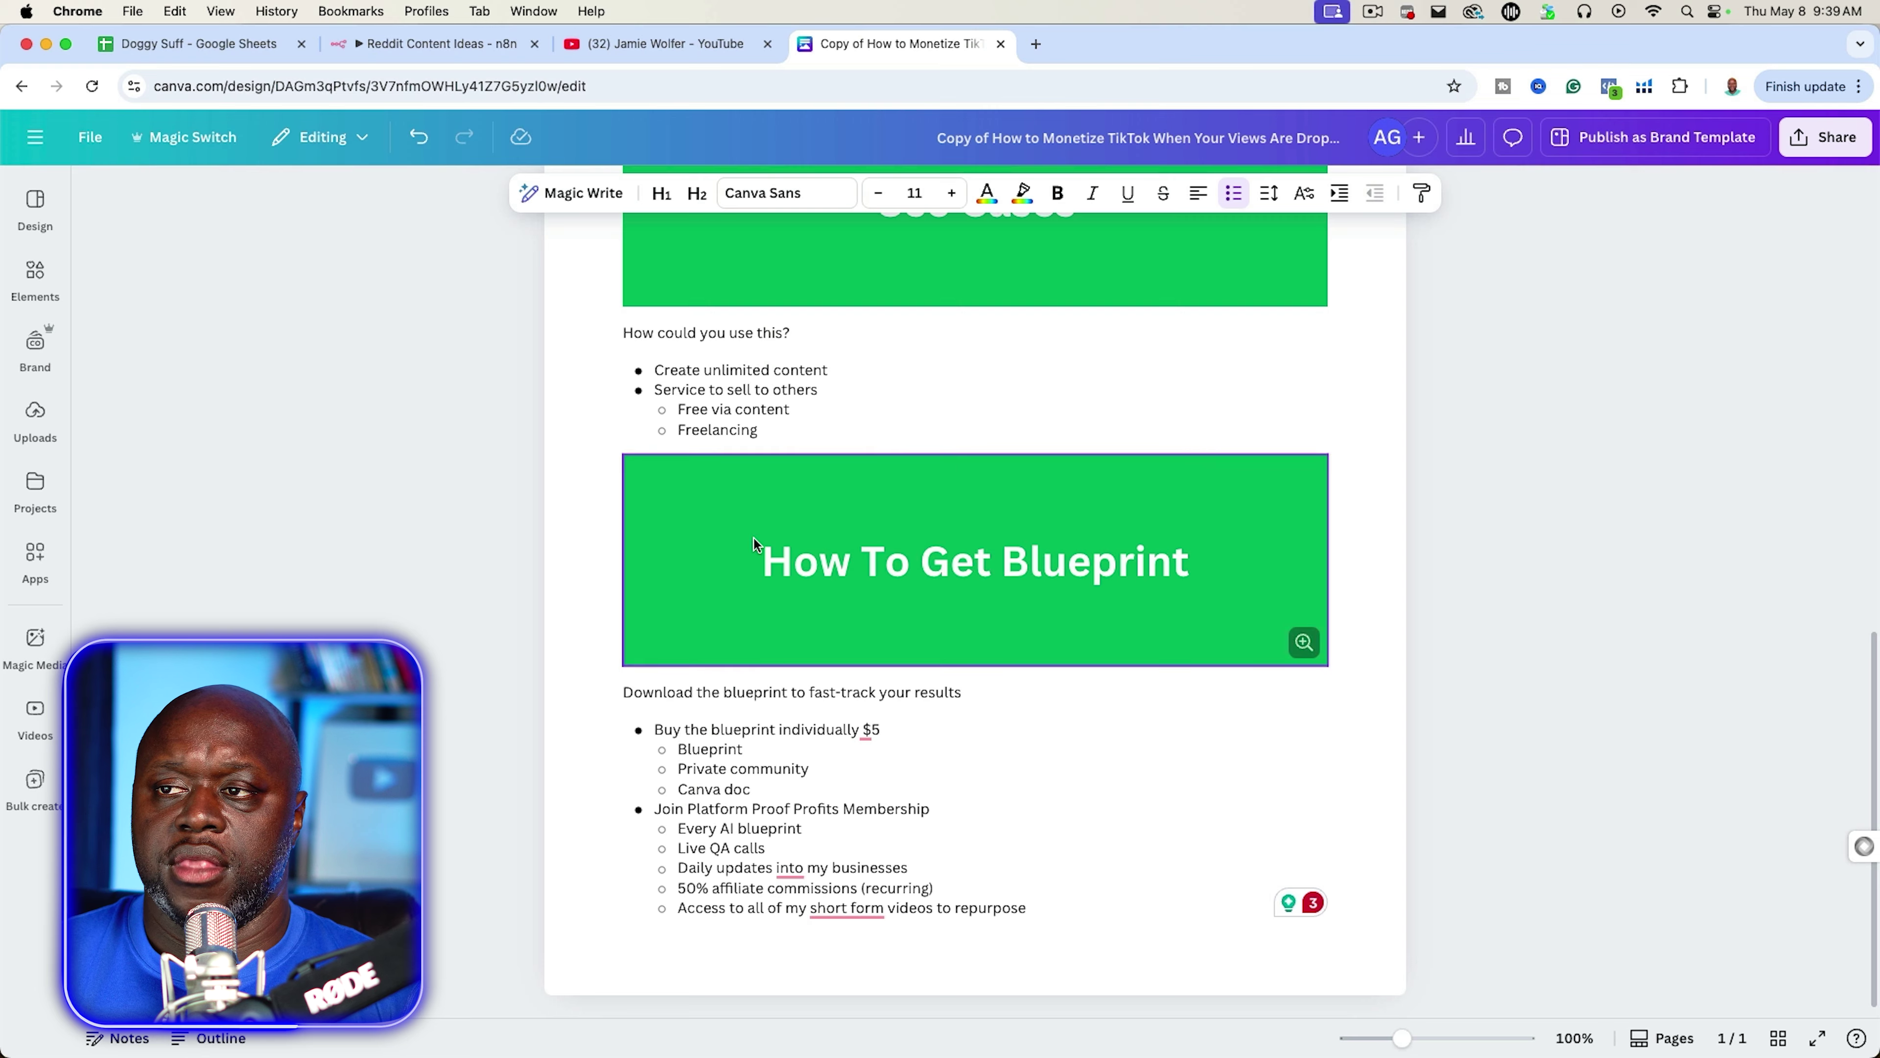
{"action": "scroll", "coordinate": [755, 541], "scroll_direction": "up", "scroll_amount": 5}
{"action": "scroll", "coordinate": [760, 548], "scroll_direction": "down", "scroll_amount": 5}
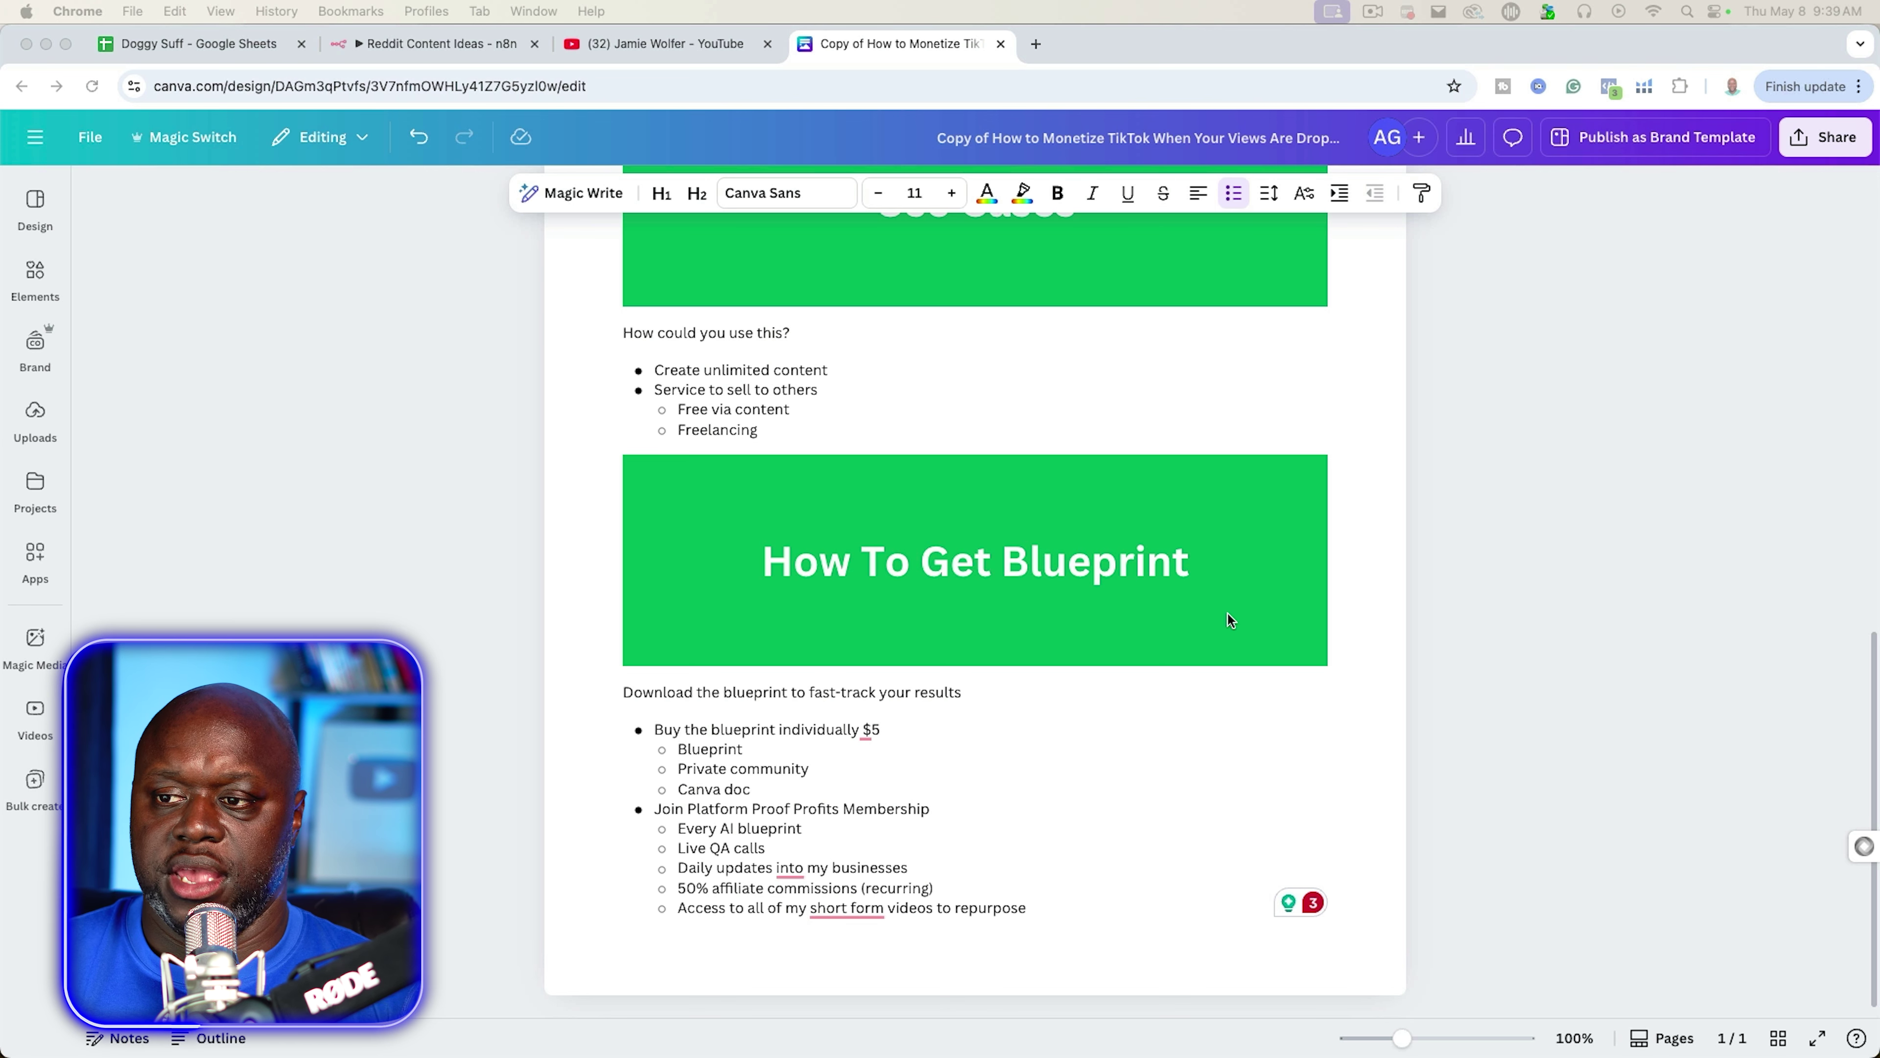
- Go through the blueprint purchase options, highlighting the membership's live QA calls, recurring affiliate commissions and short form video access
{"action": "left_click", "coordinate": [859, 751]}
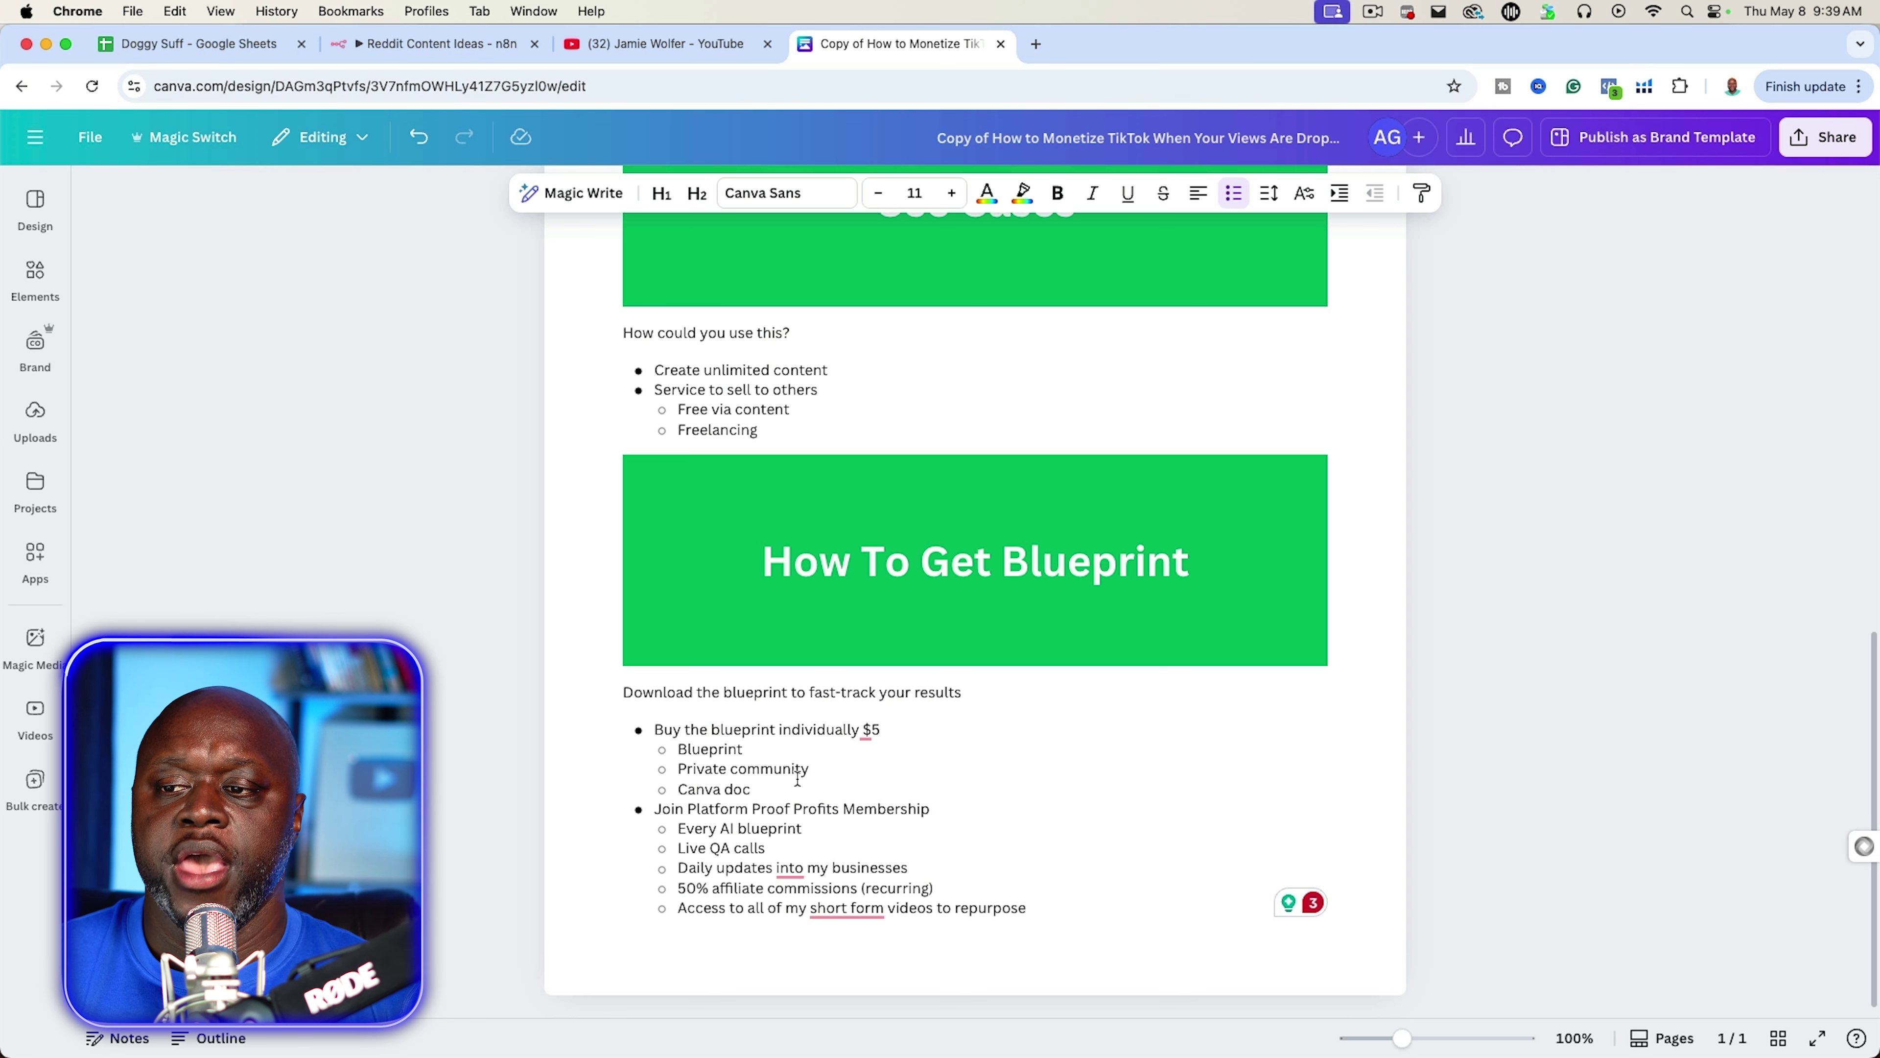
{"action": "scroll", "coordinate": [800, 774], "scroll_direction": "up", "scroll_amount": 10}
{"action": "scroll", "coordinate": [803, 773], "scroll_direction": "down", "scroll_amount": 10}
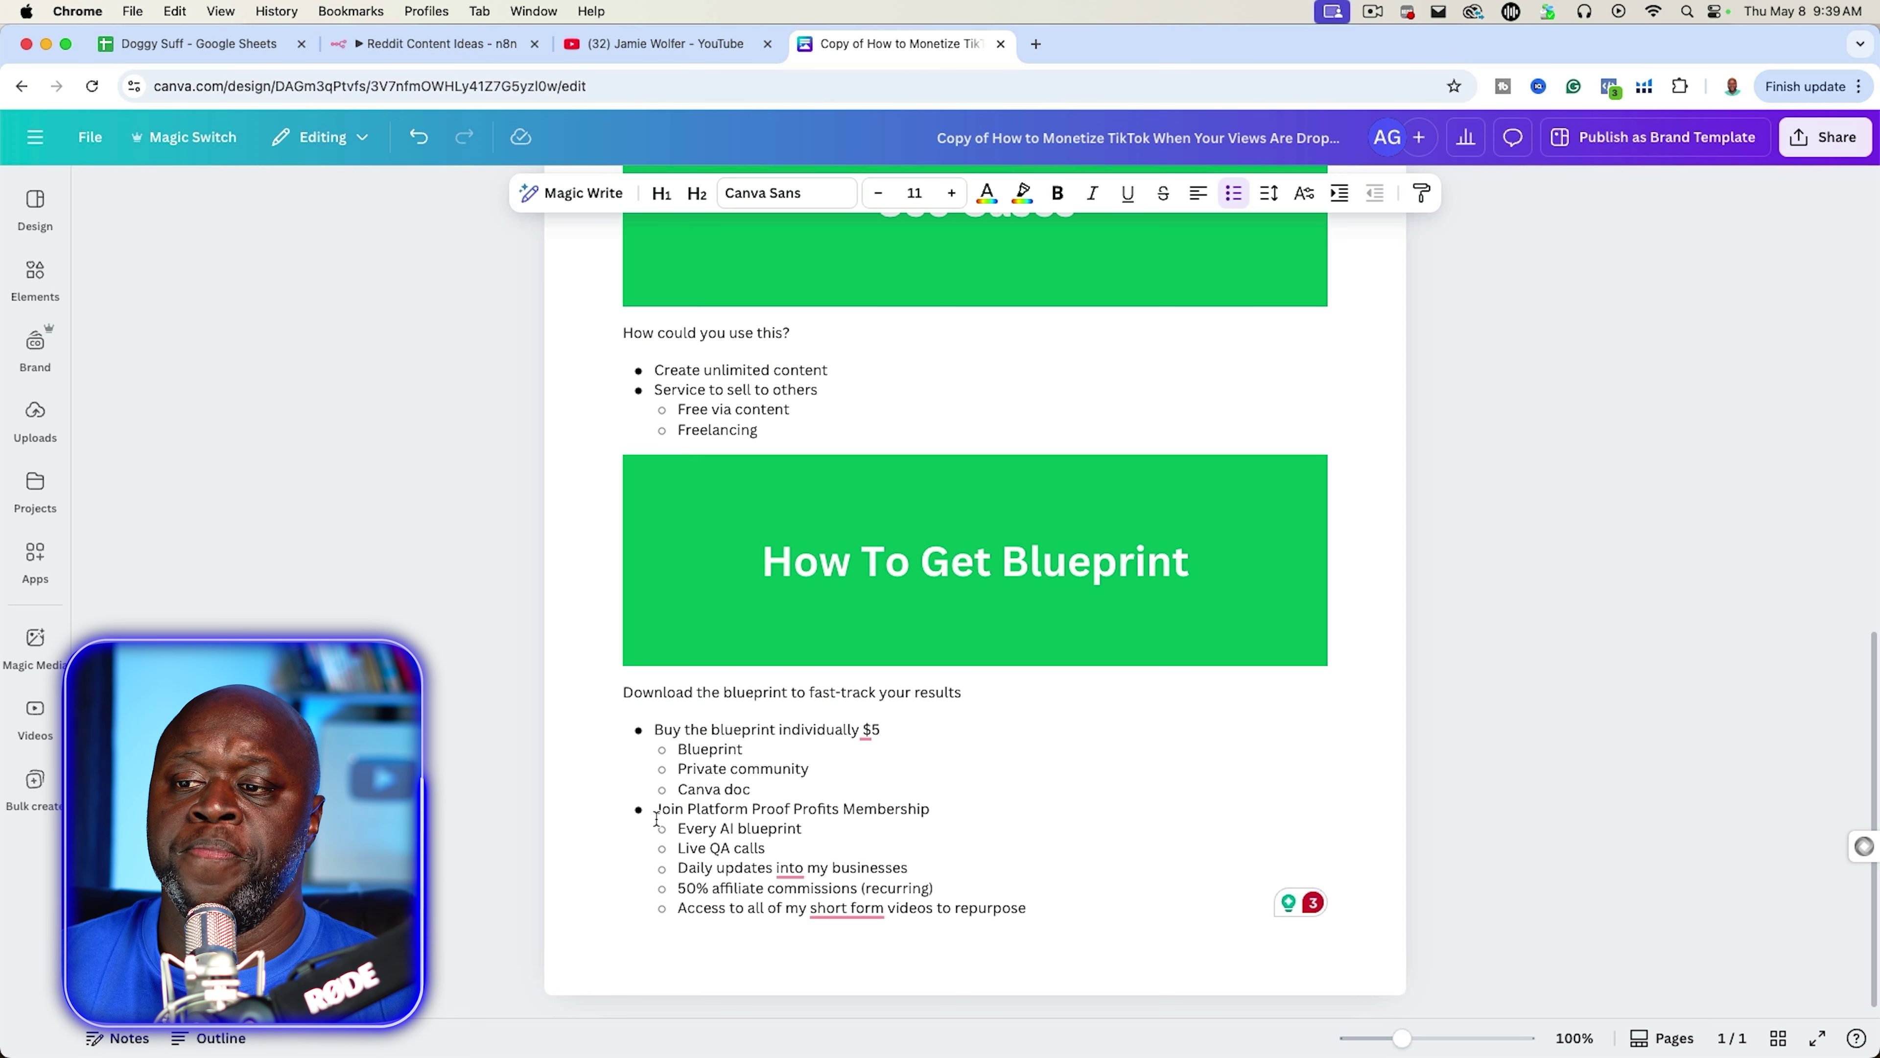
{"action": "left_click_drag", "start_coordinate": [767, 848], "coordinate": [688, 850]}
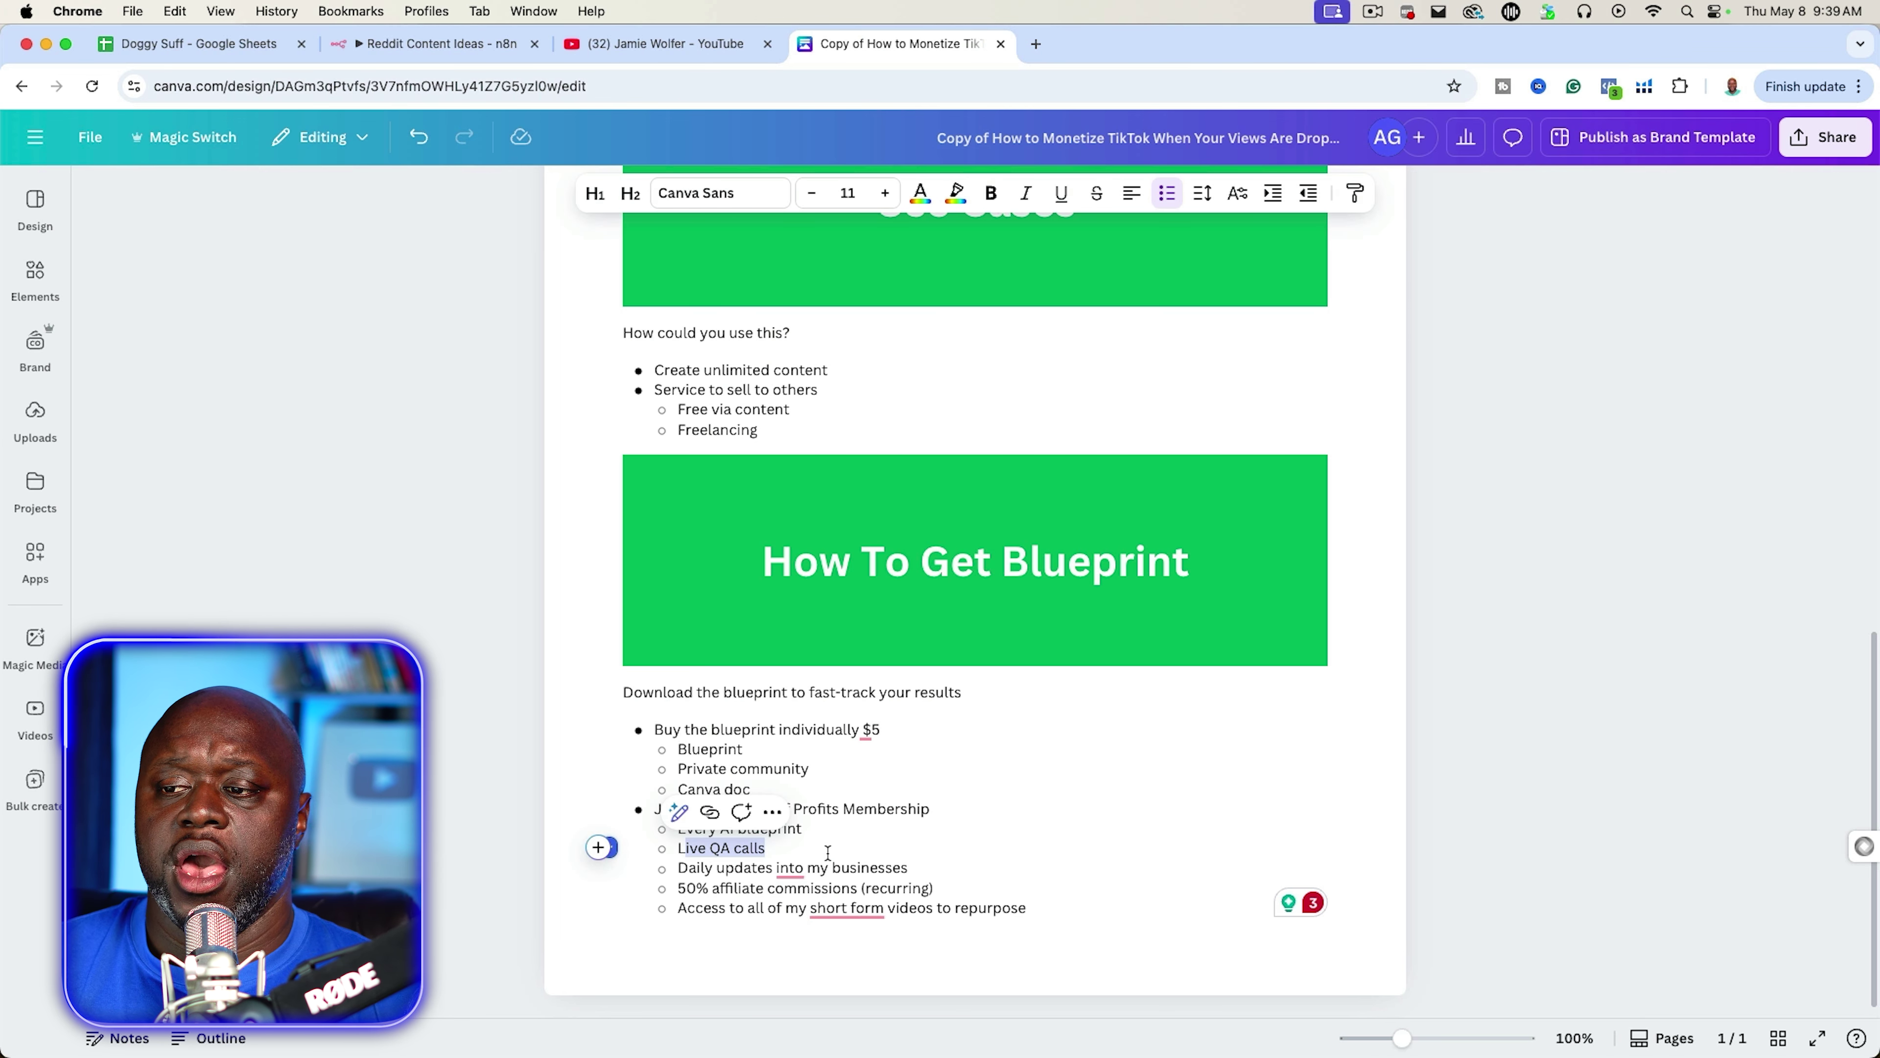
{"action": "left_click", "coordinate": [732, 878]}
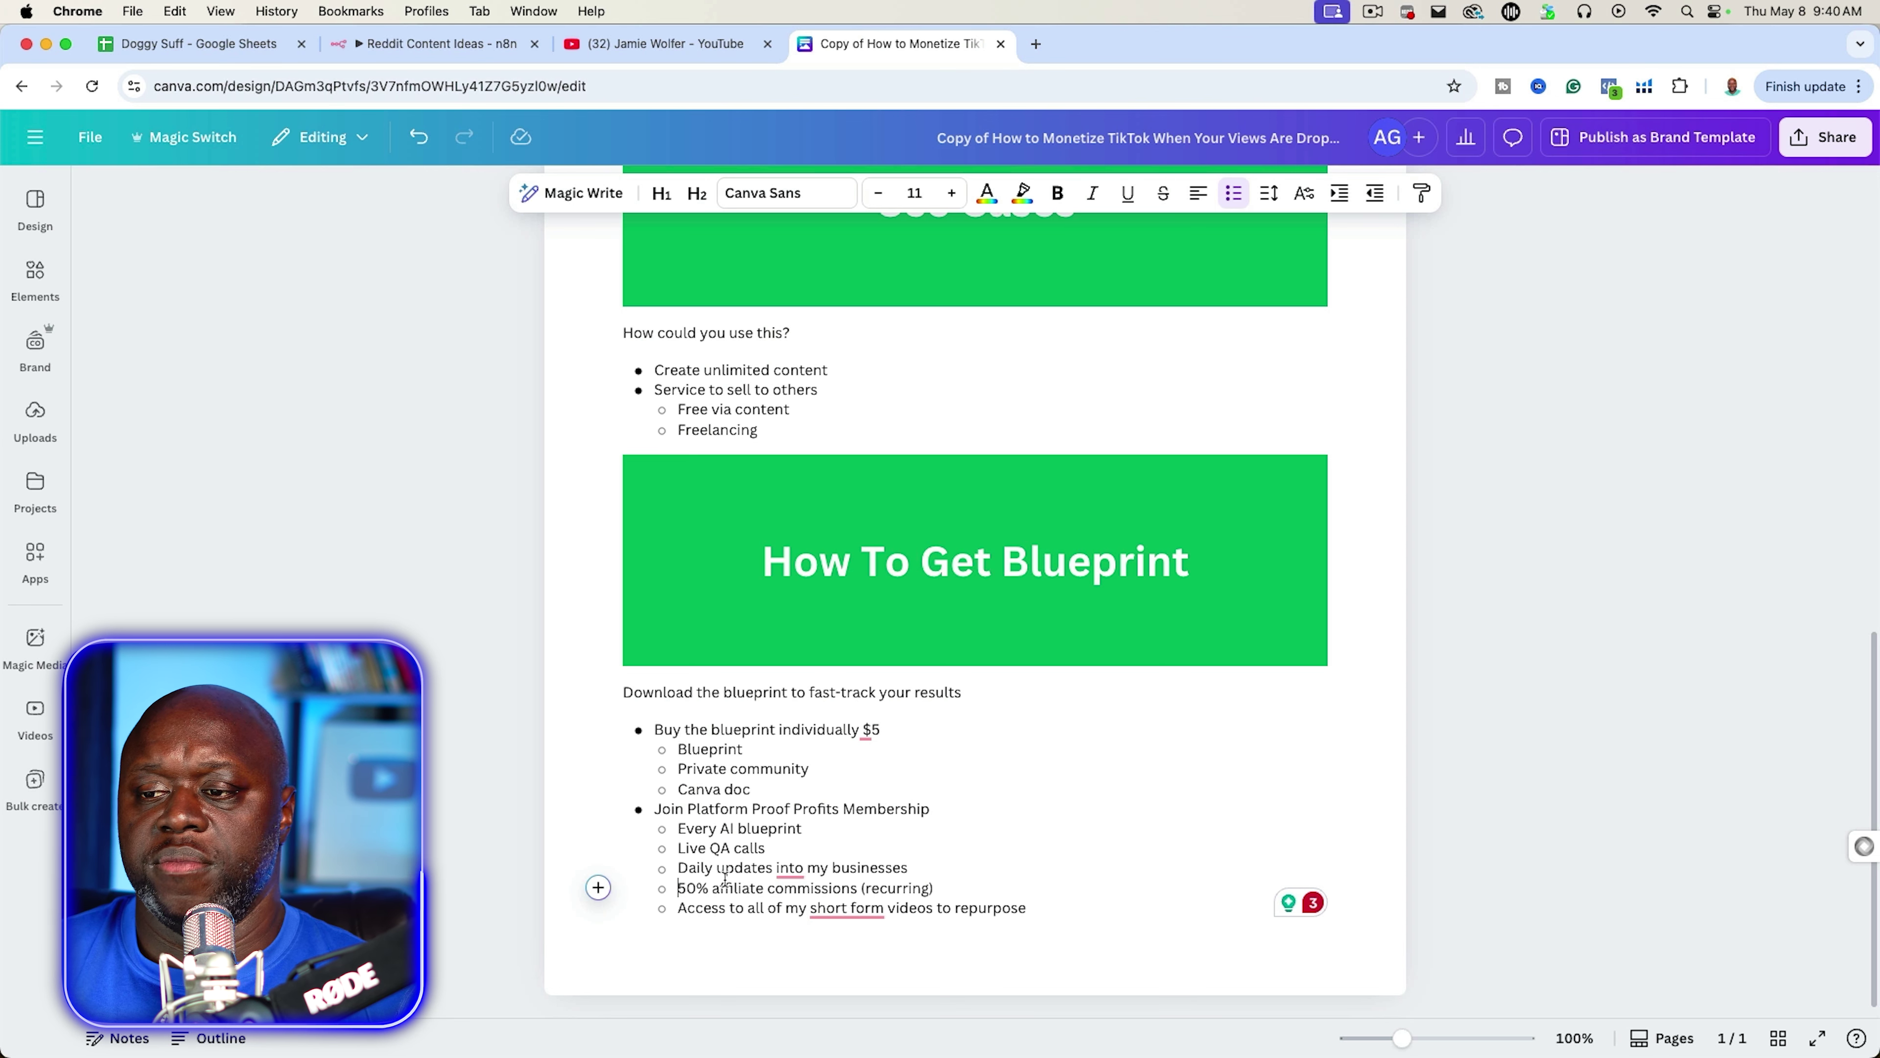
{"action": "left_click_drag", "start_coordinate": [700, 889], "coordinate": [1137, 886]}
{"action": "left_click", "coordinate": [992, 860]}
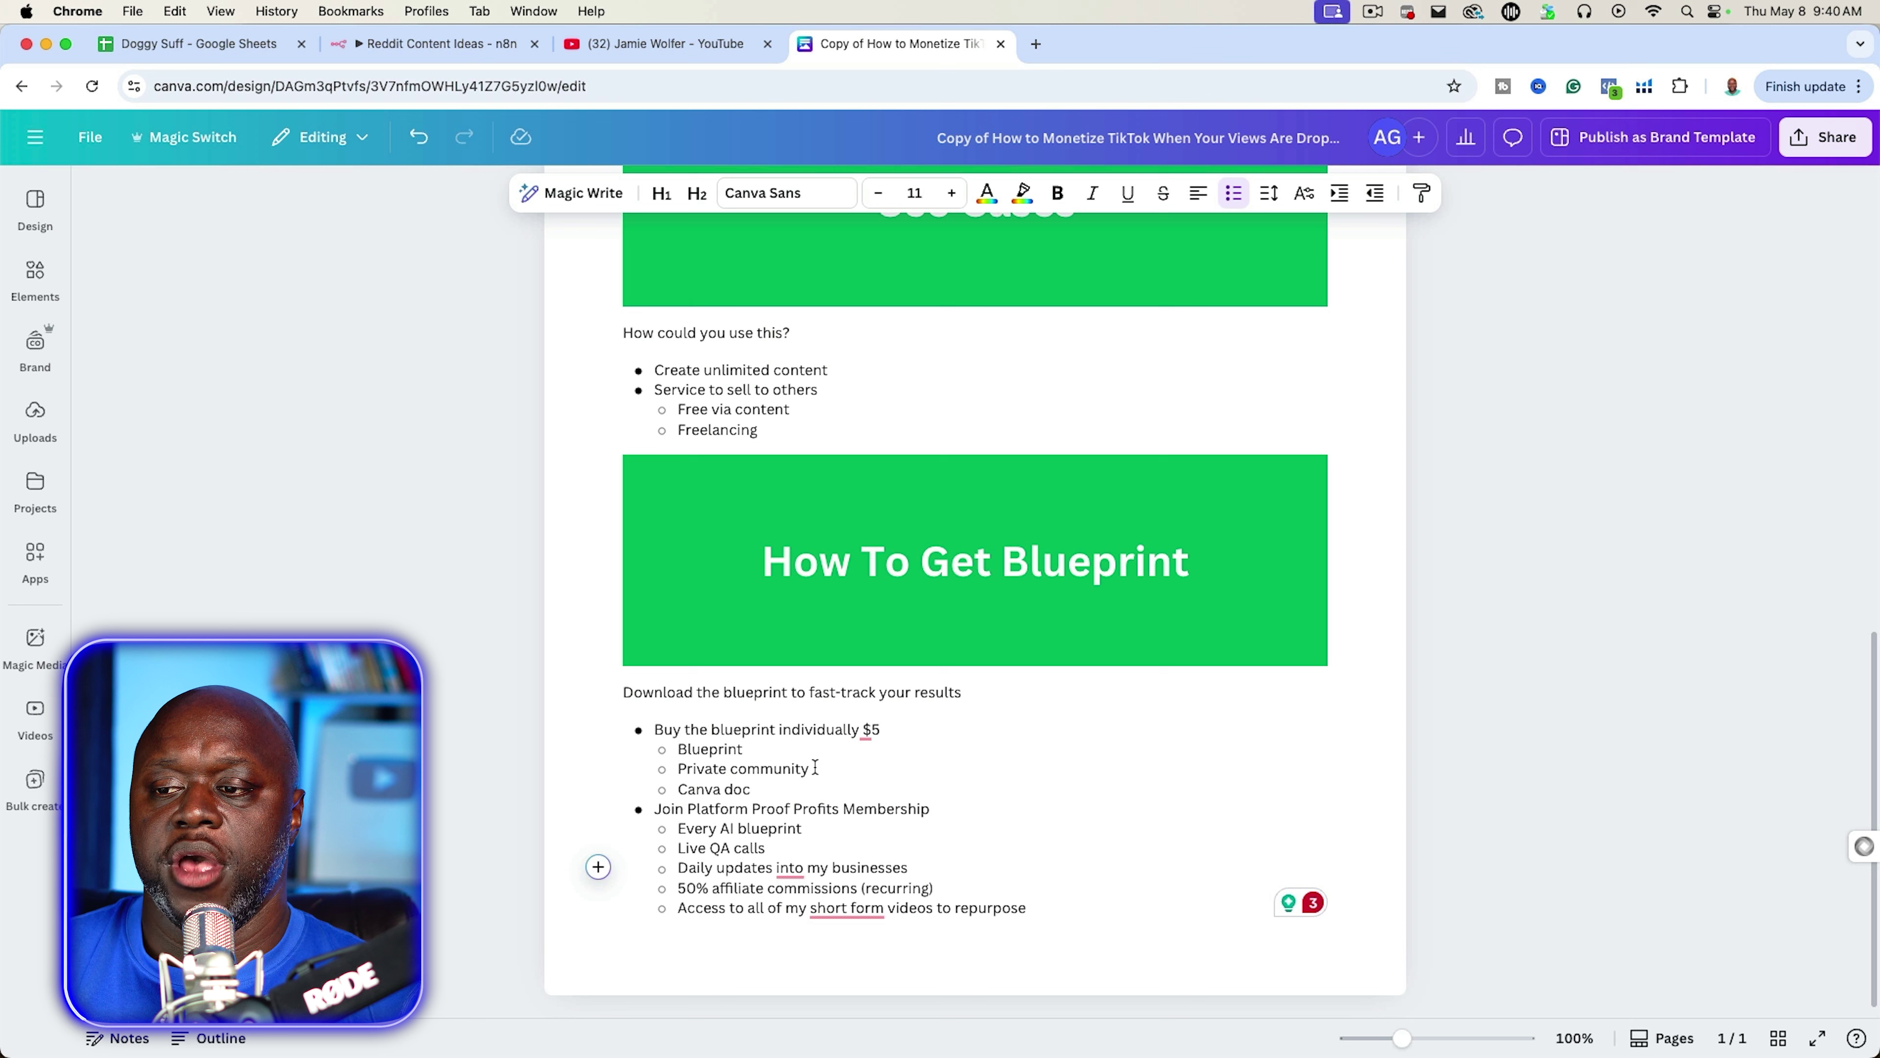
{"action": "left_click_drag", "start_coordinate": [704, 905], "coordinate": [1258, 905]}
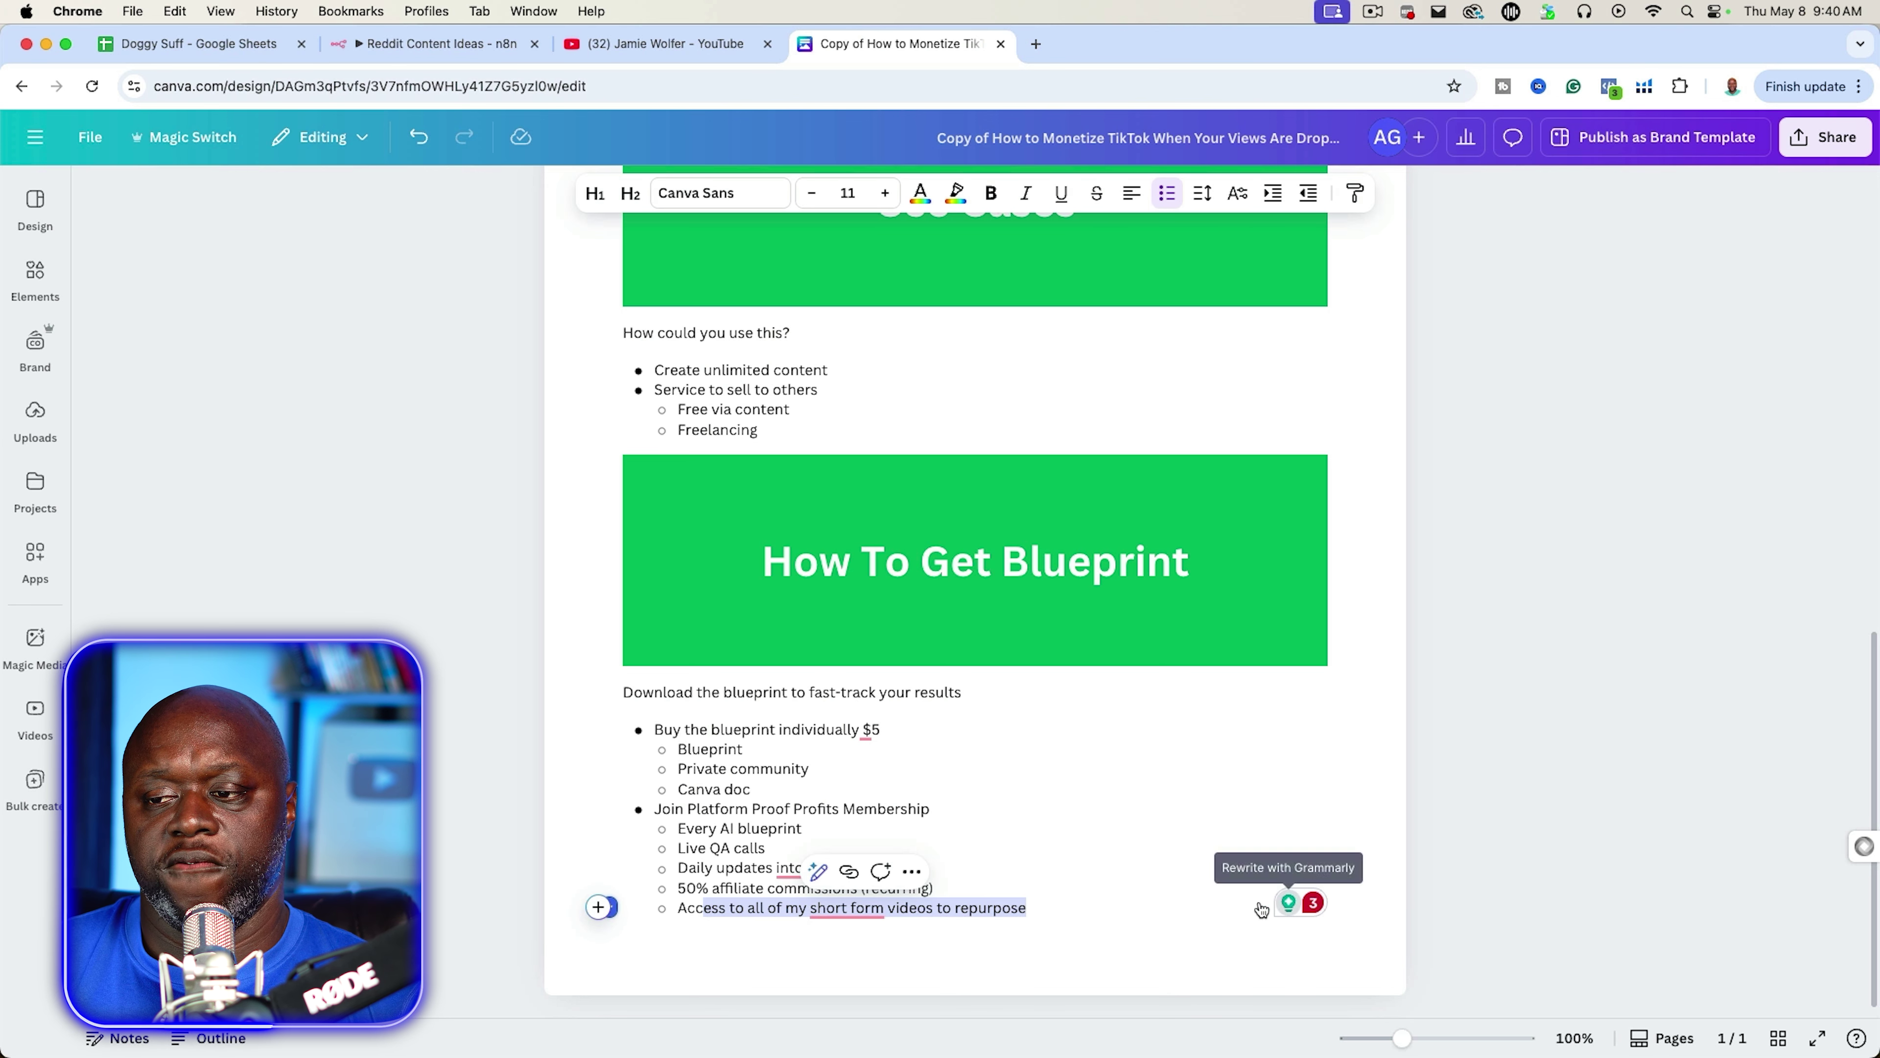
{"action": "left_click", "coordinate": [1060, 872]}
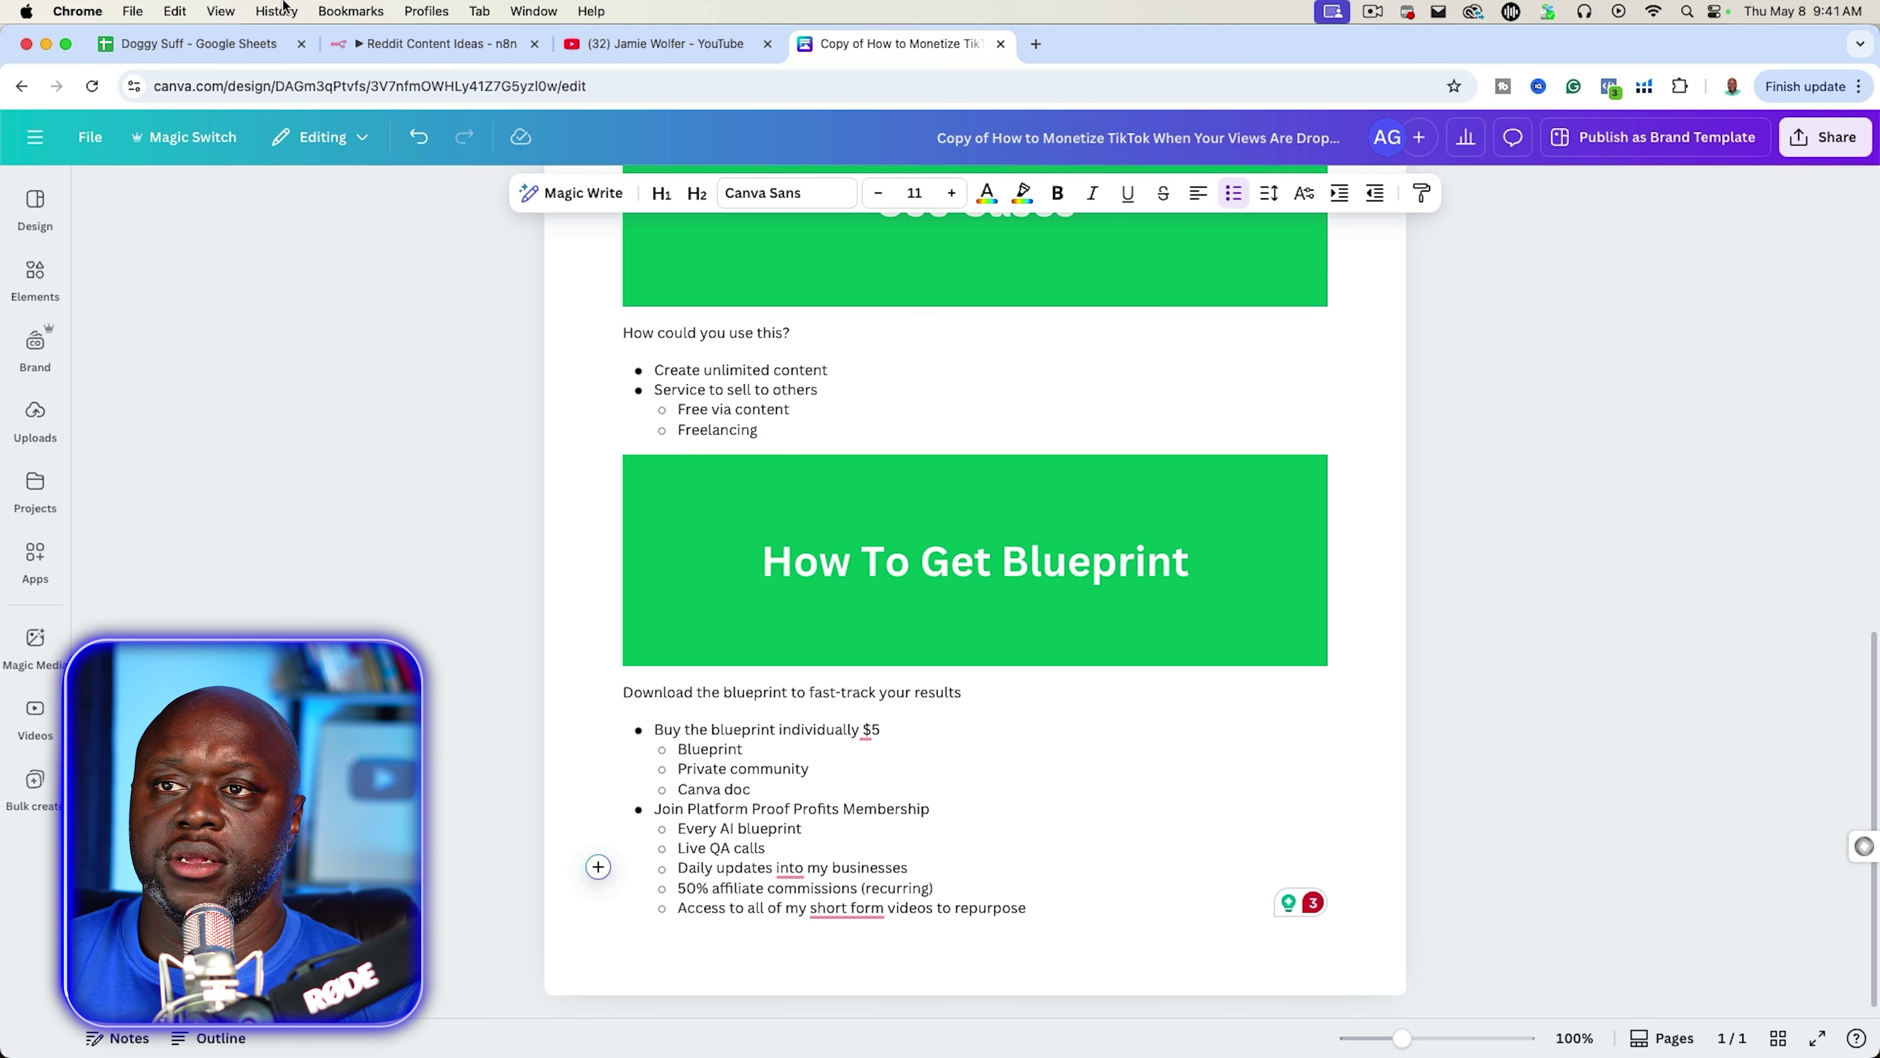
- Switch to the n8n workflow and inspect the Schedule Trigger node's trigger rules, then return to the canvas
{"action": "left_click", "coordinate": [404, 46]}
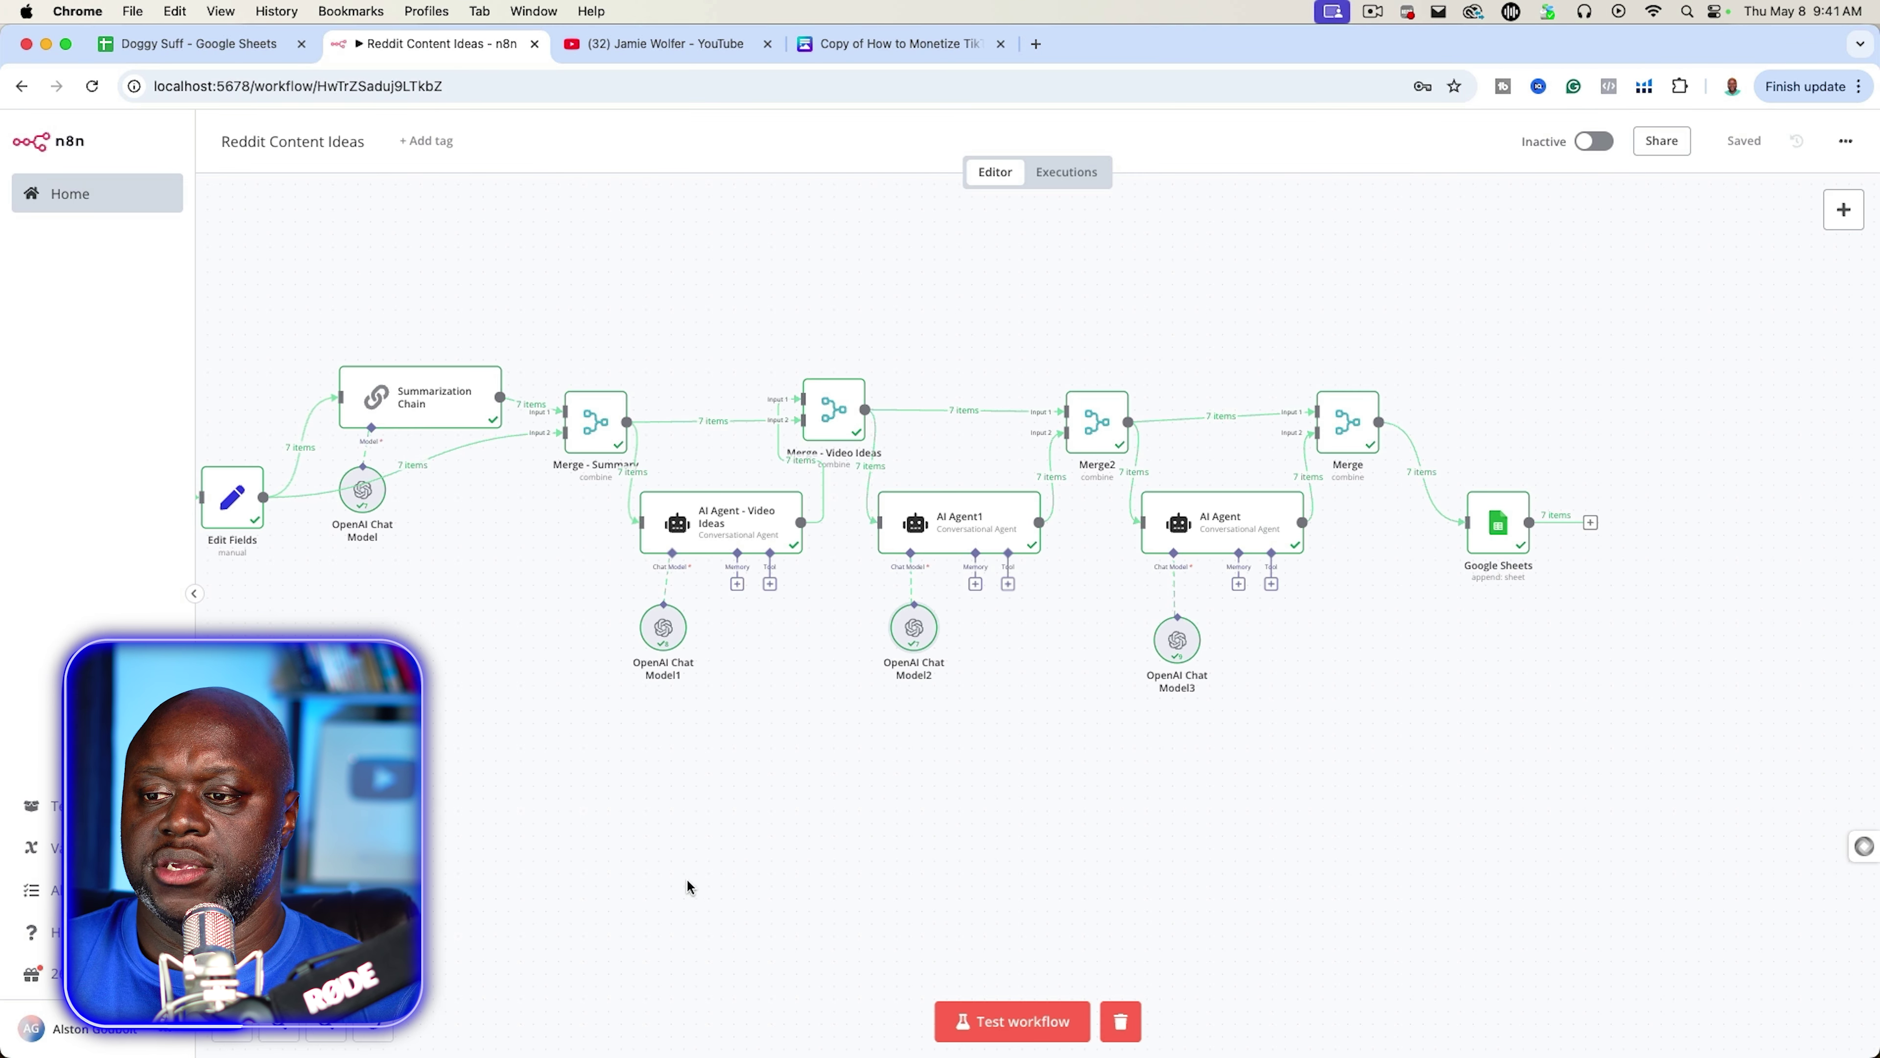
{"action": "left_click_drag", "start_coordinate": [625, 818], "coordinate": [1123, 843]}
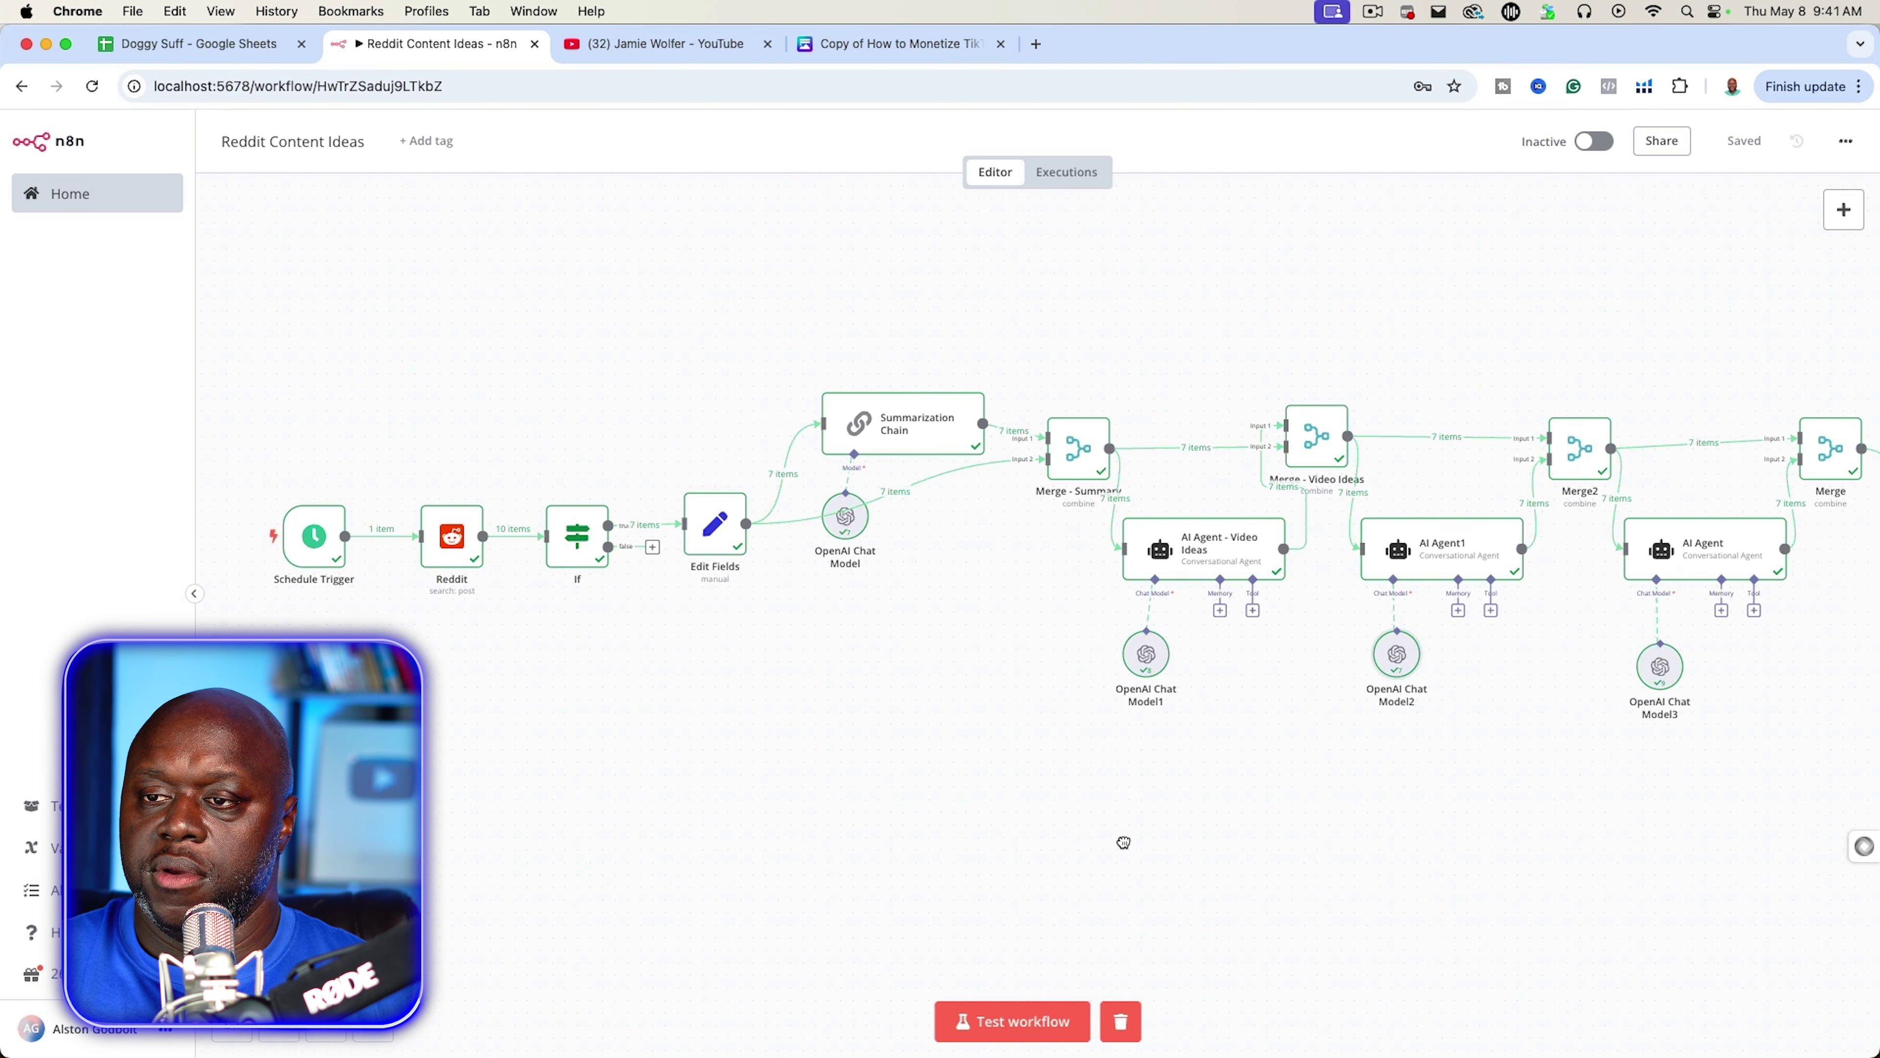
{"action": "scroll", "coordinate": [1123, 842], "scroll_direction": "left", "scroll_amount": 5}
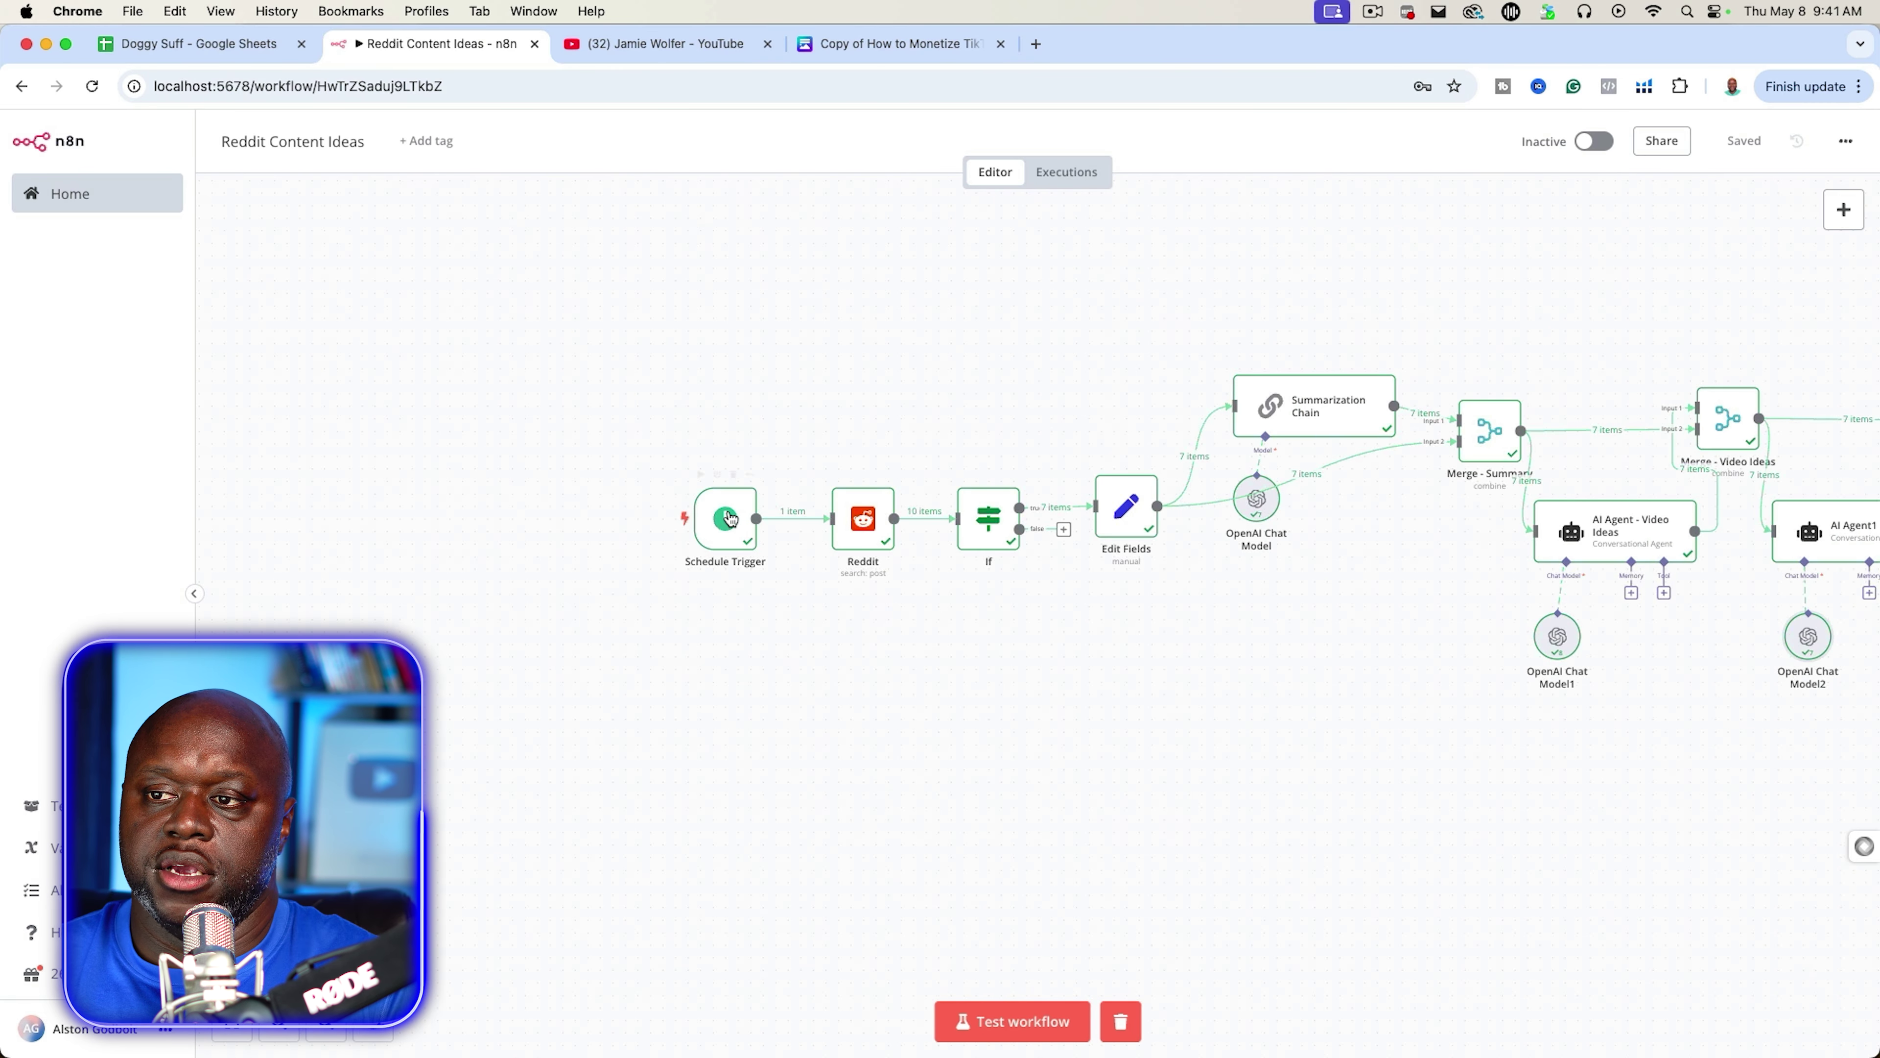
{"action": "mouse_move", "coordinate": [721, 521]}
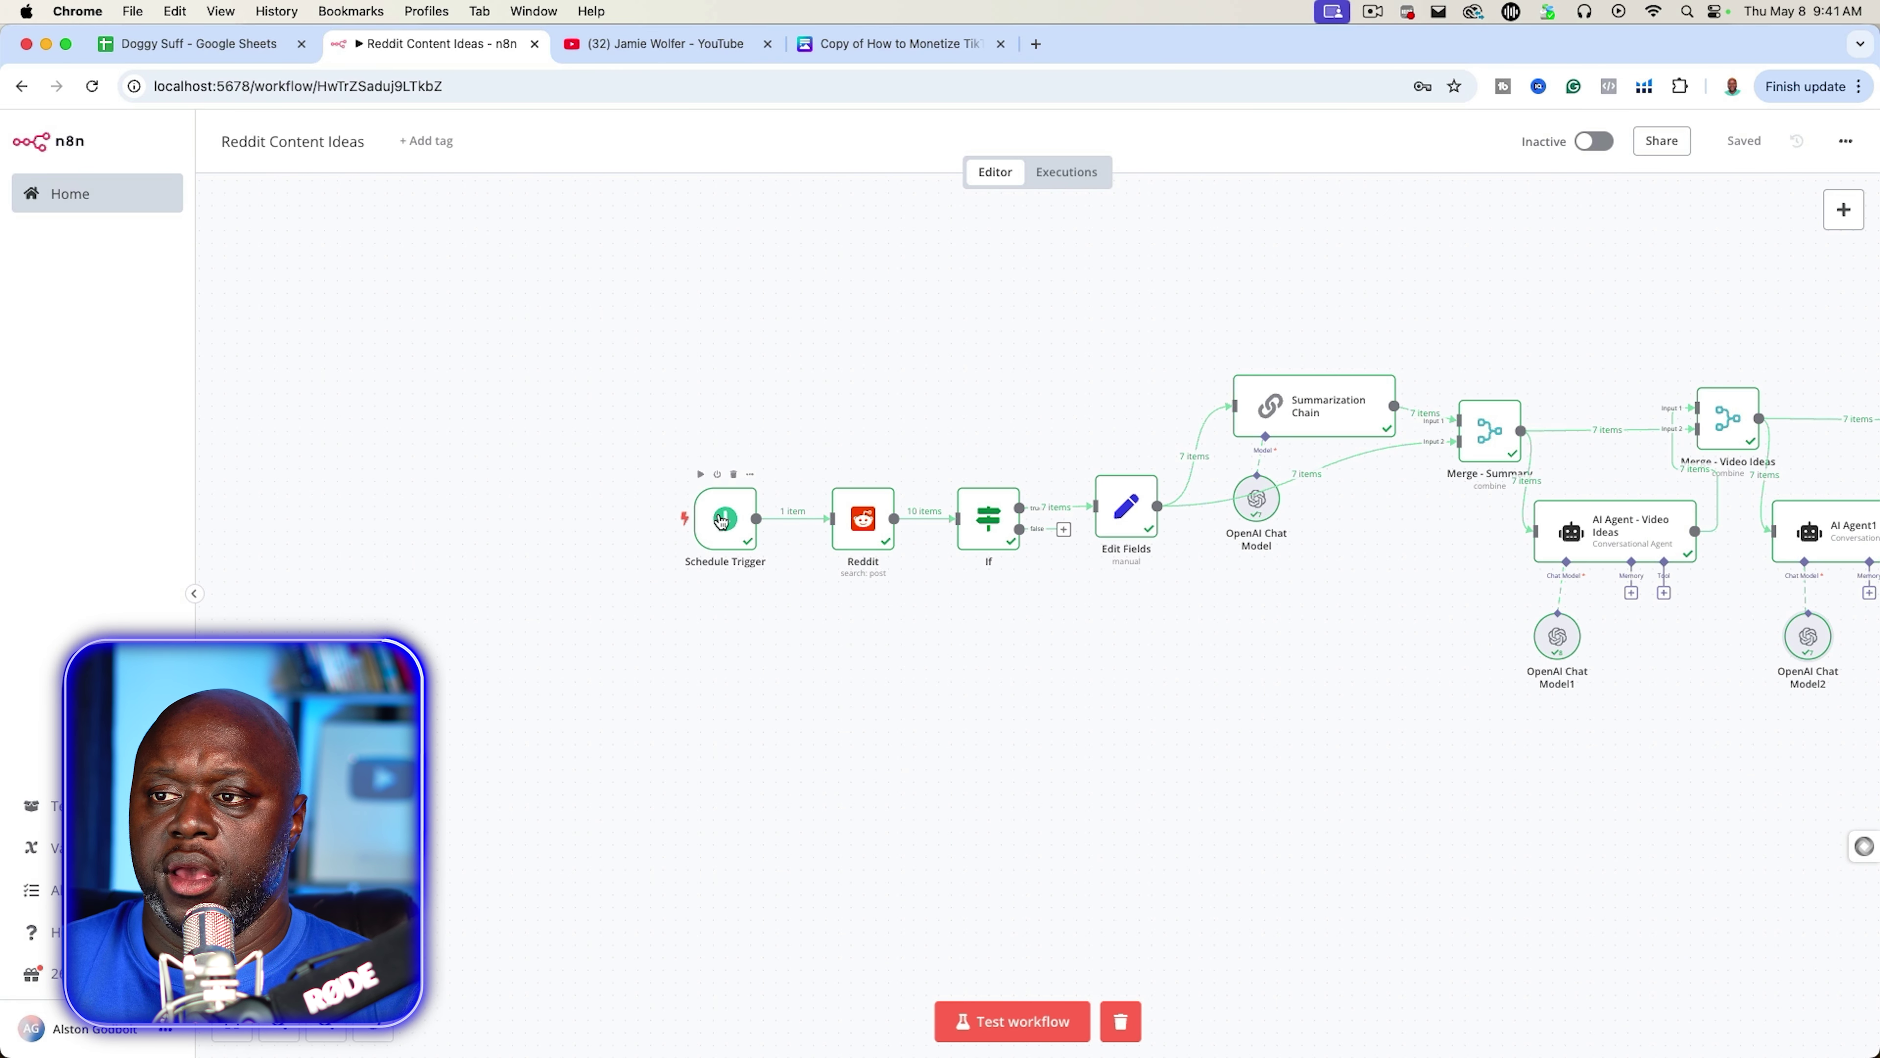
{"action": "double_click", "coordinate": [722, 520]}
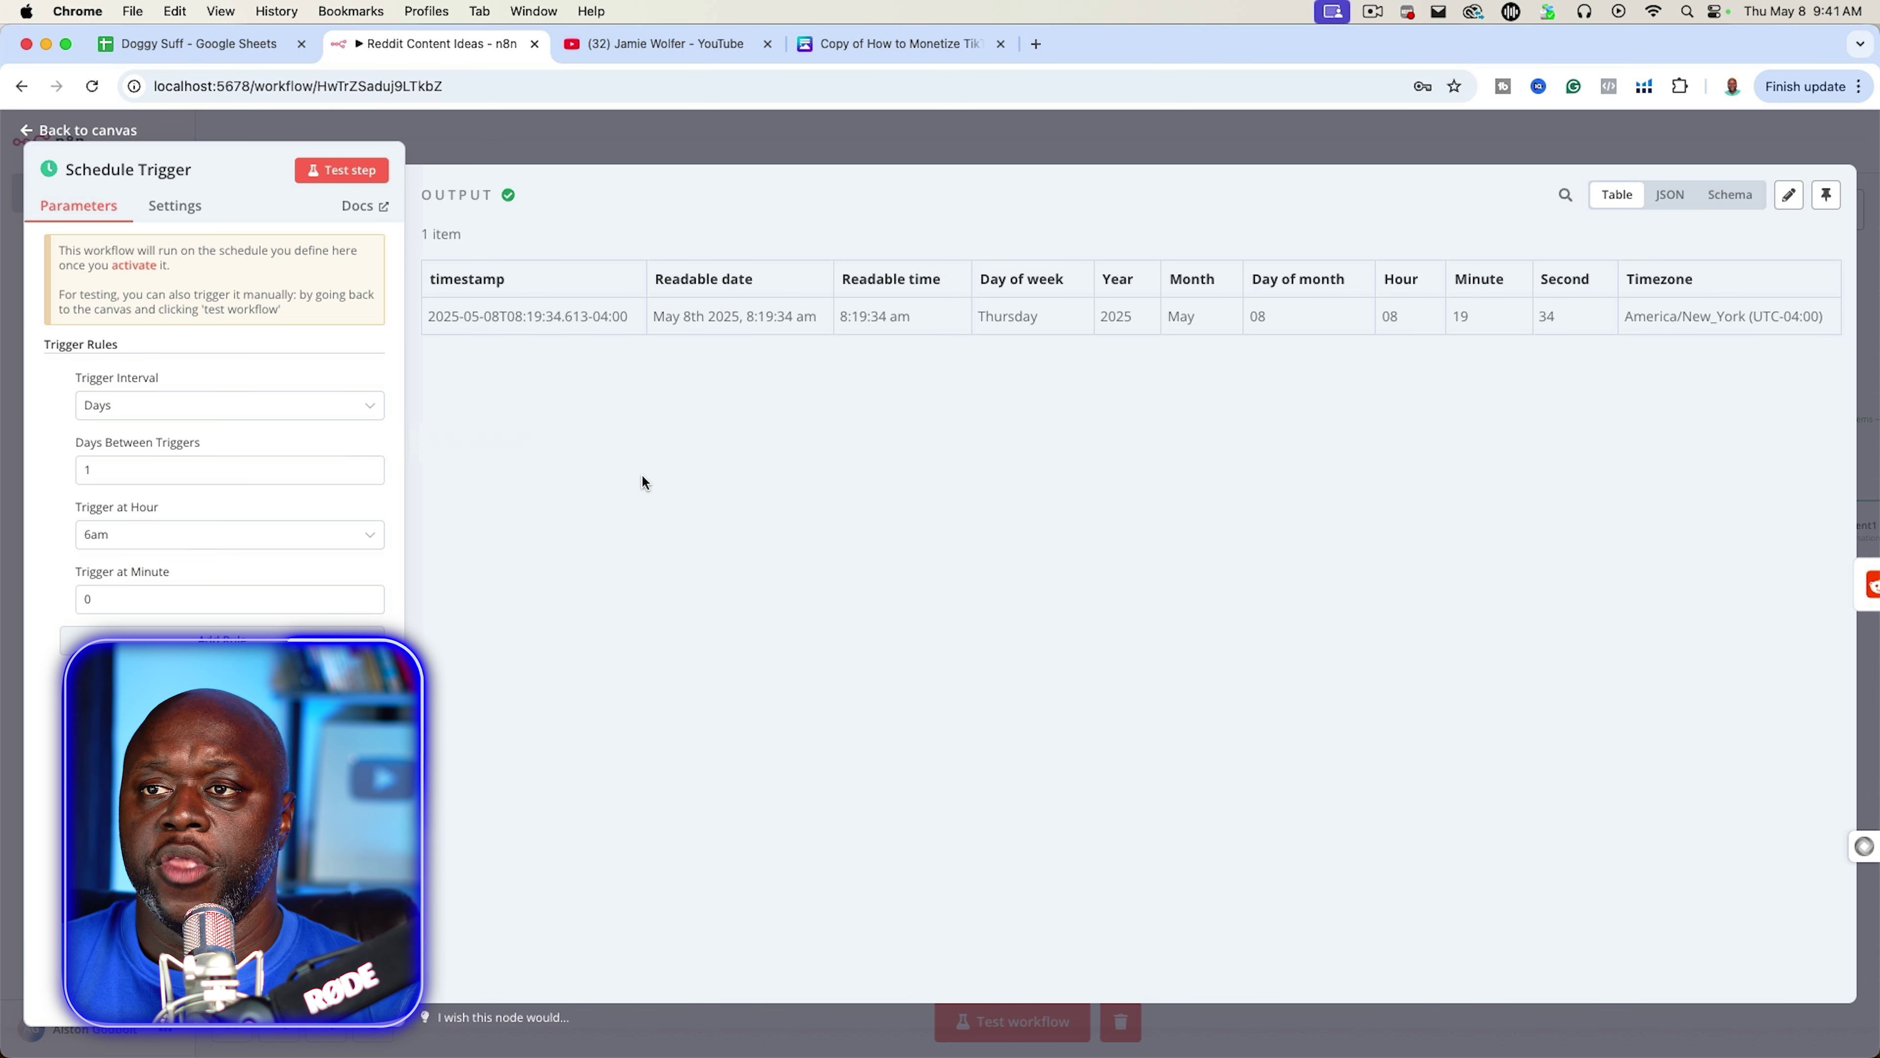
{"action": "left_click", "coordinate": [706, 132]}
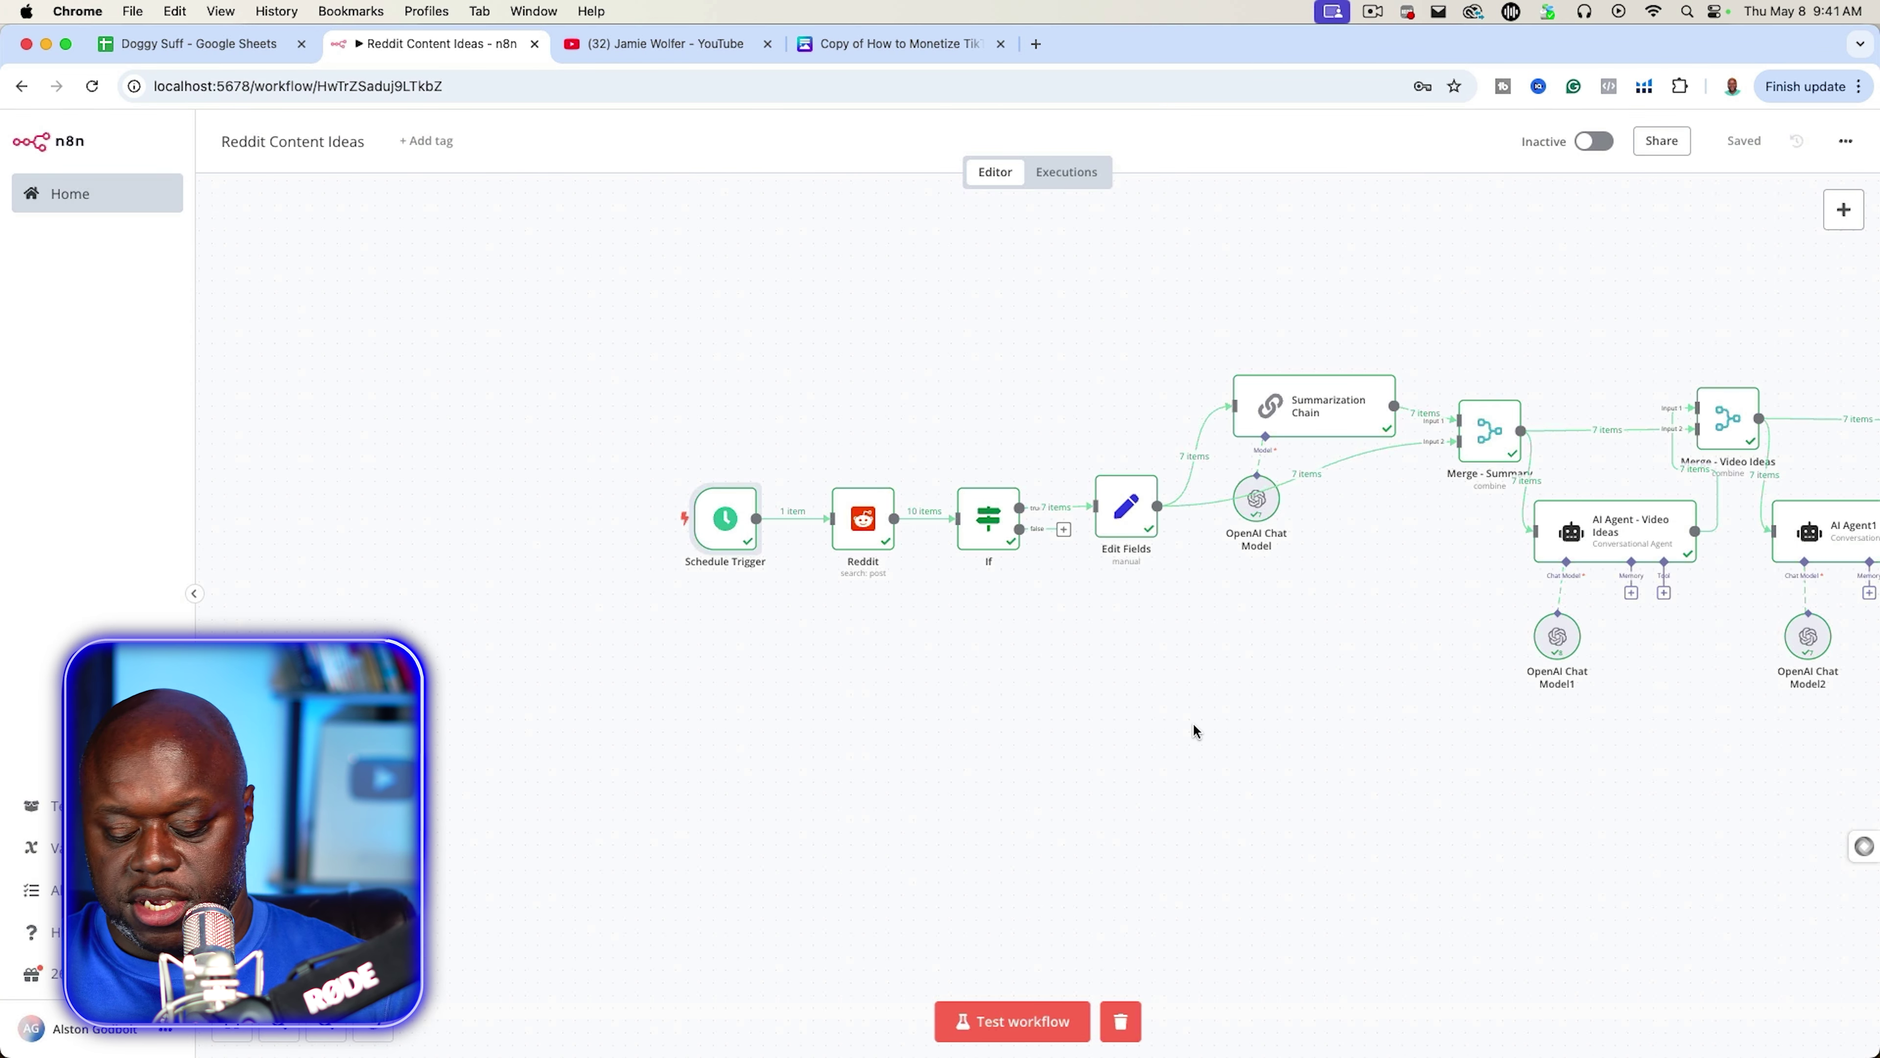
- Open the Reddit node and bring up the form for creating a new Reddit OAuth2 credential
{"action": "left_click_drag", "start_coordinate": [1200, 722], "coordinate": [987, 698]}
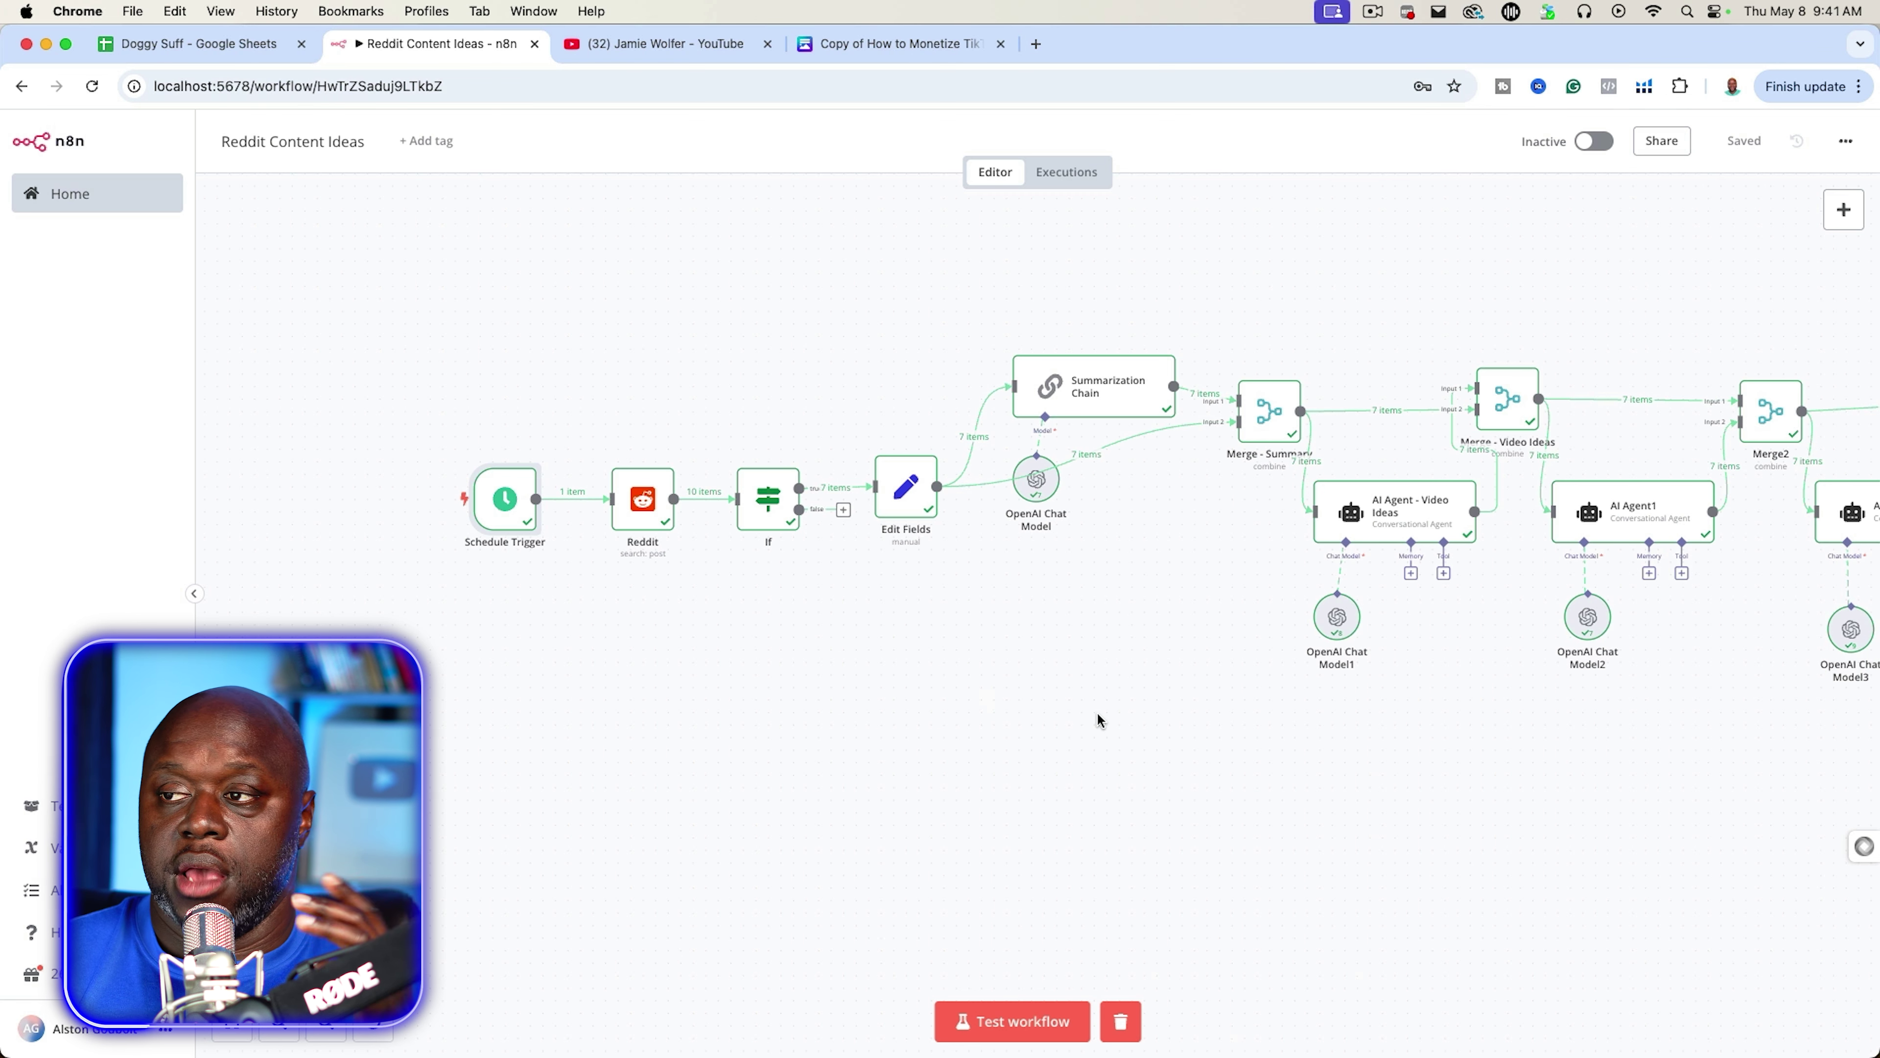
{"action": "double_click", "coordinate": [641, 514]}
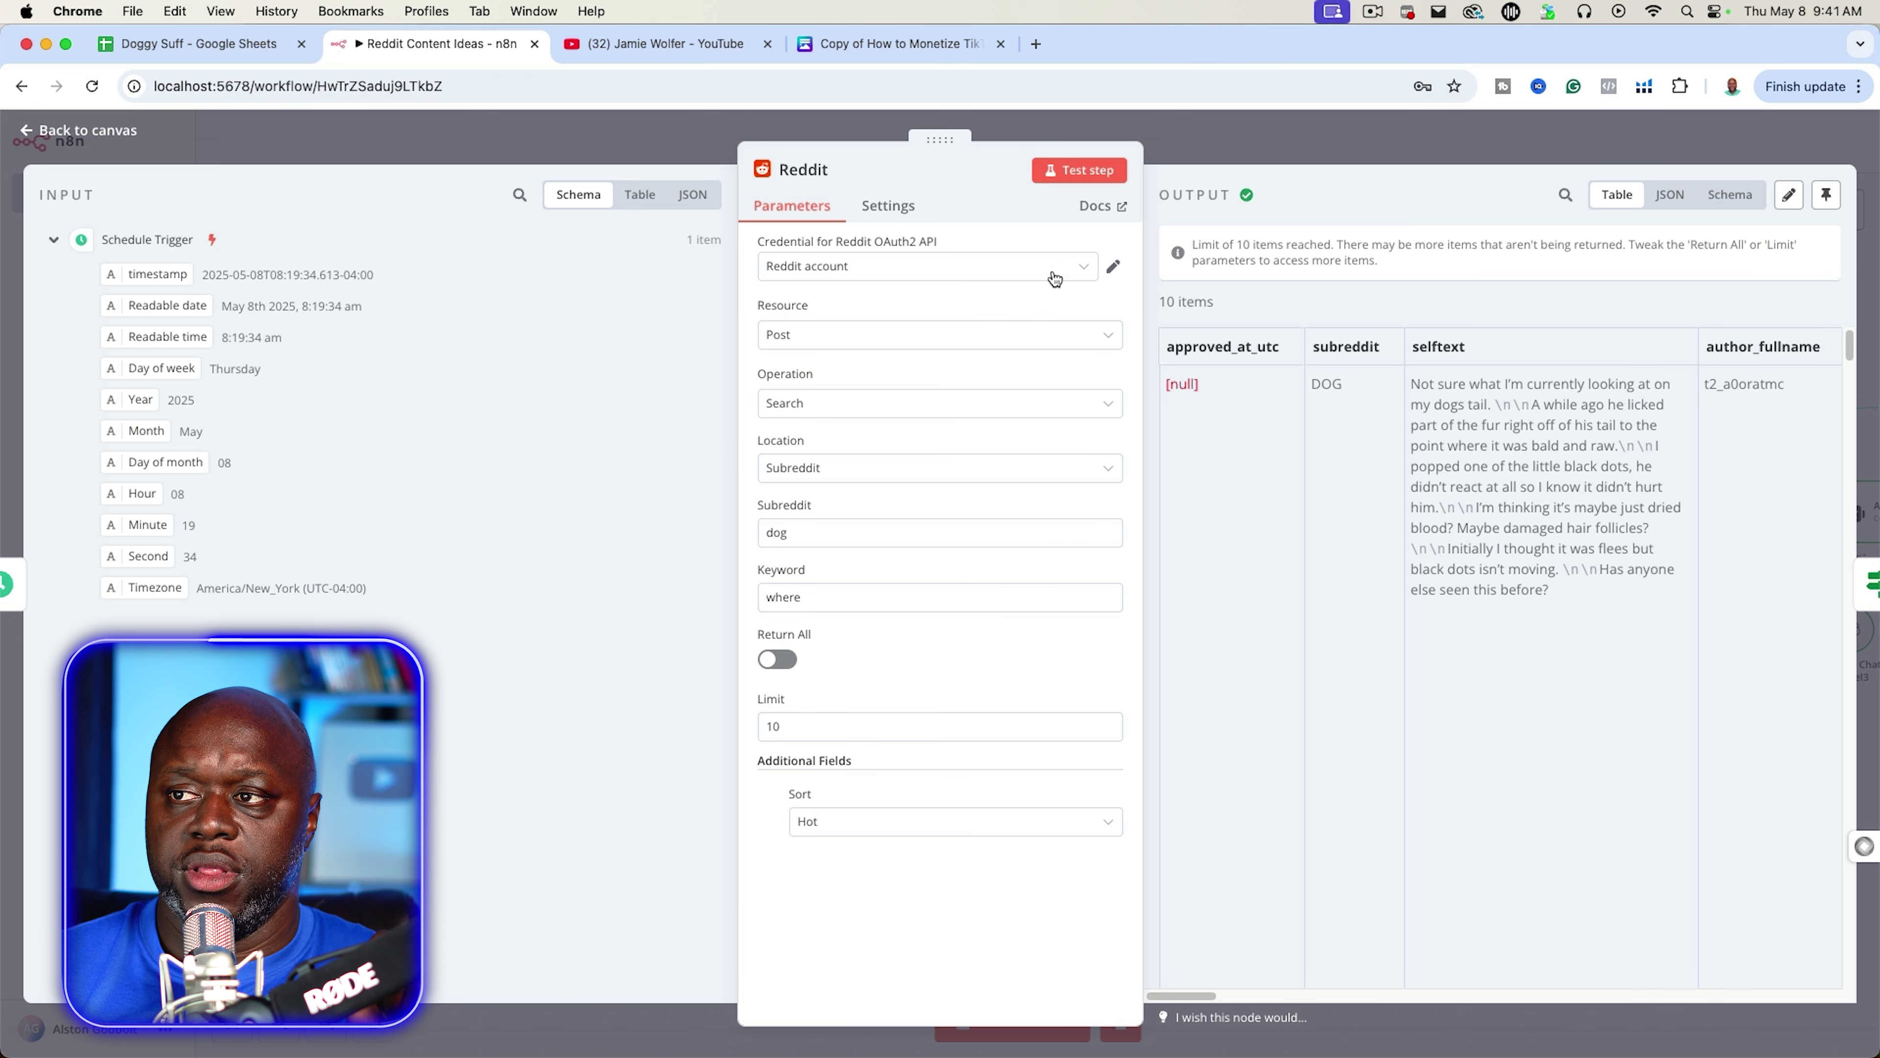
{"action": "left_click", "coordinate": [1085, 268]}
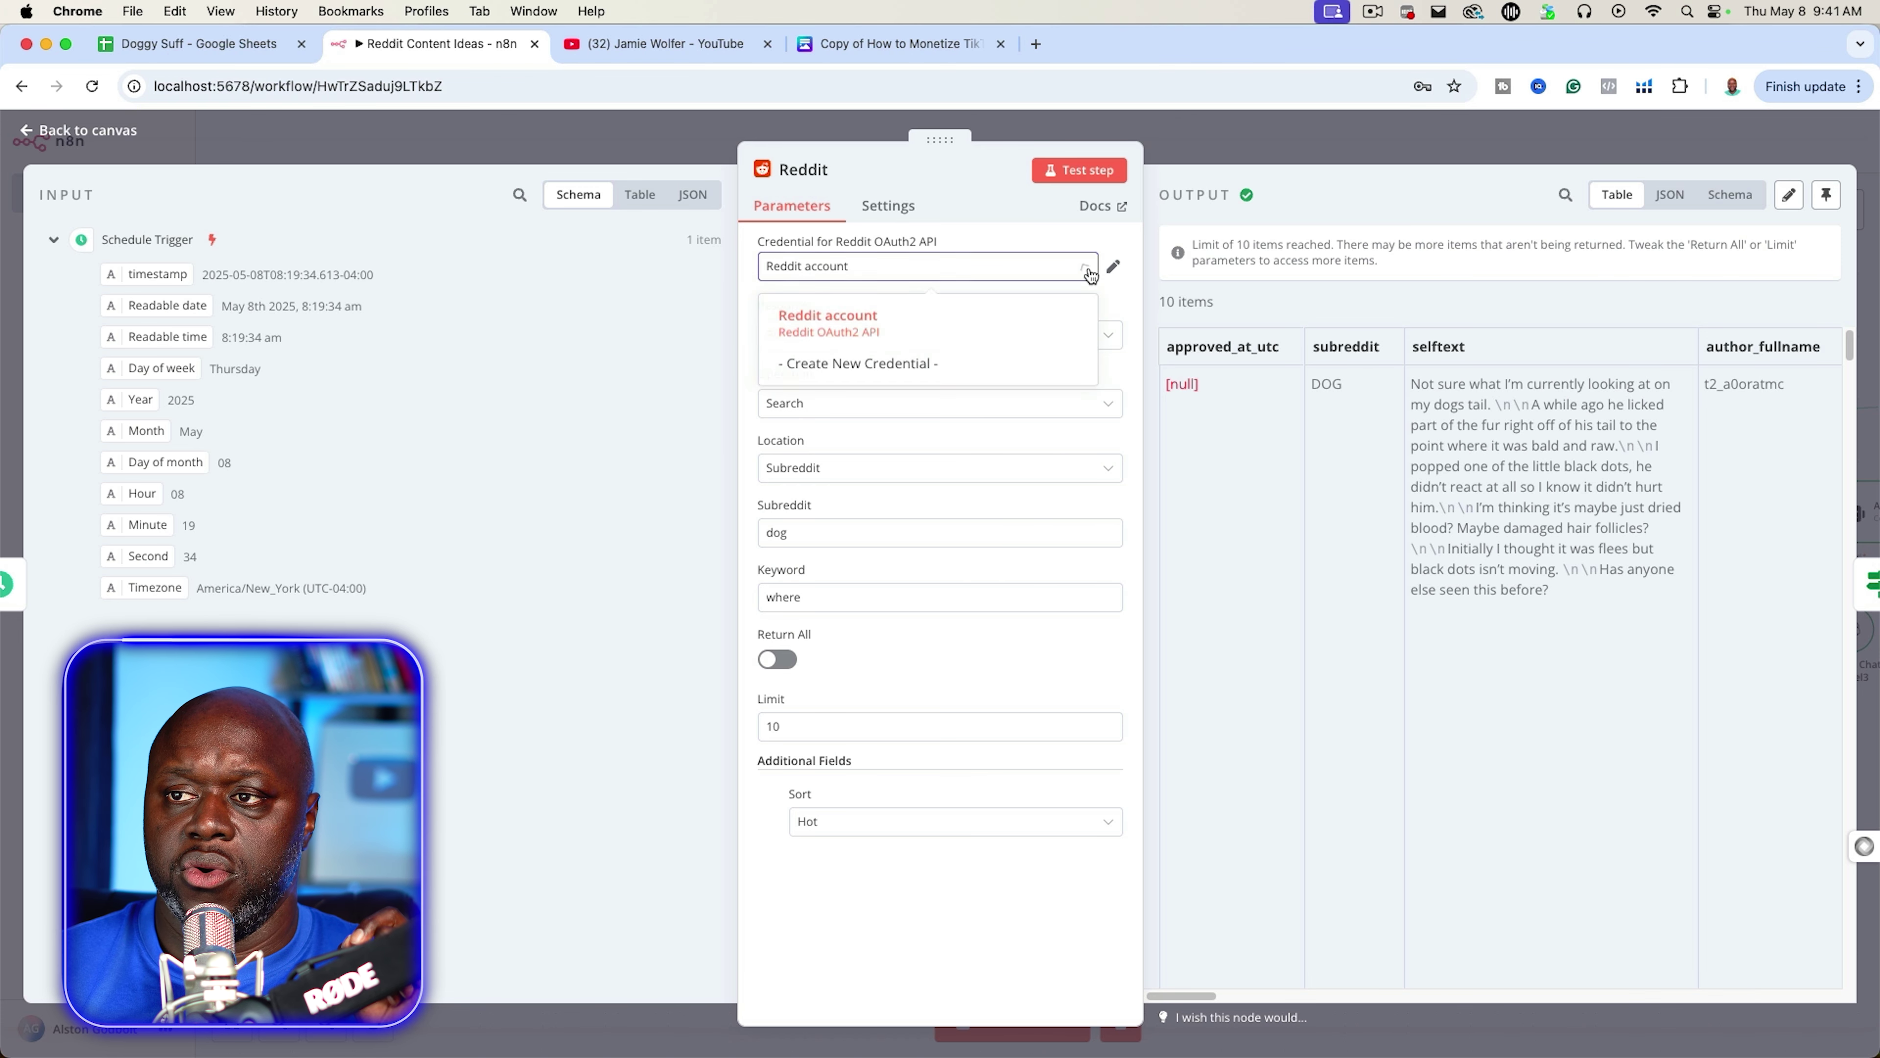
{"action": "left_click", "coordinate": [925, 366]}
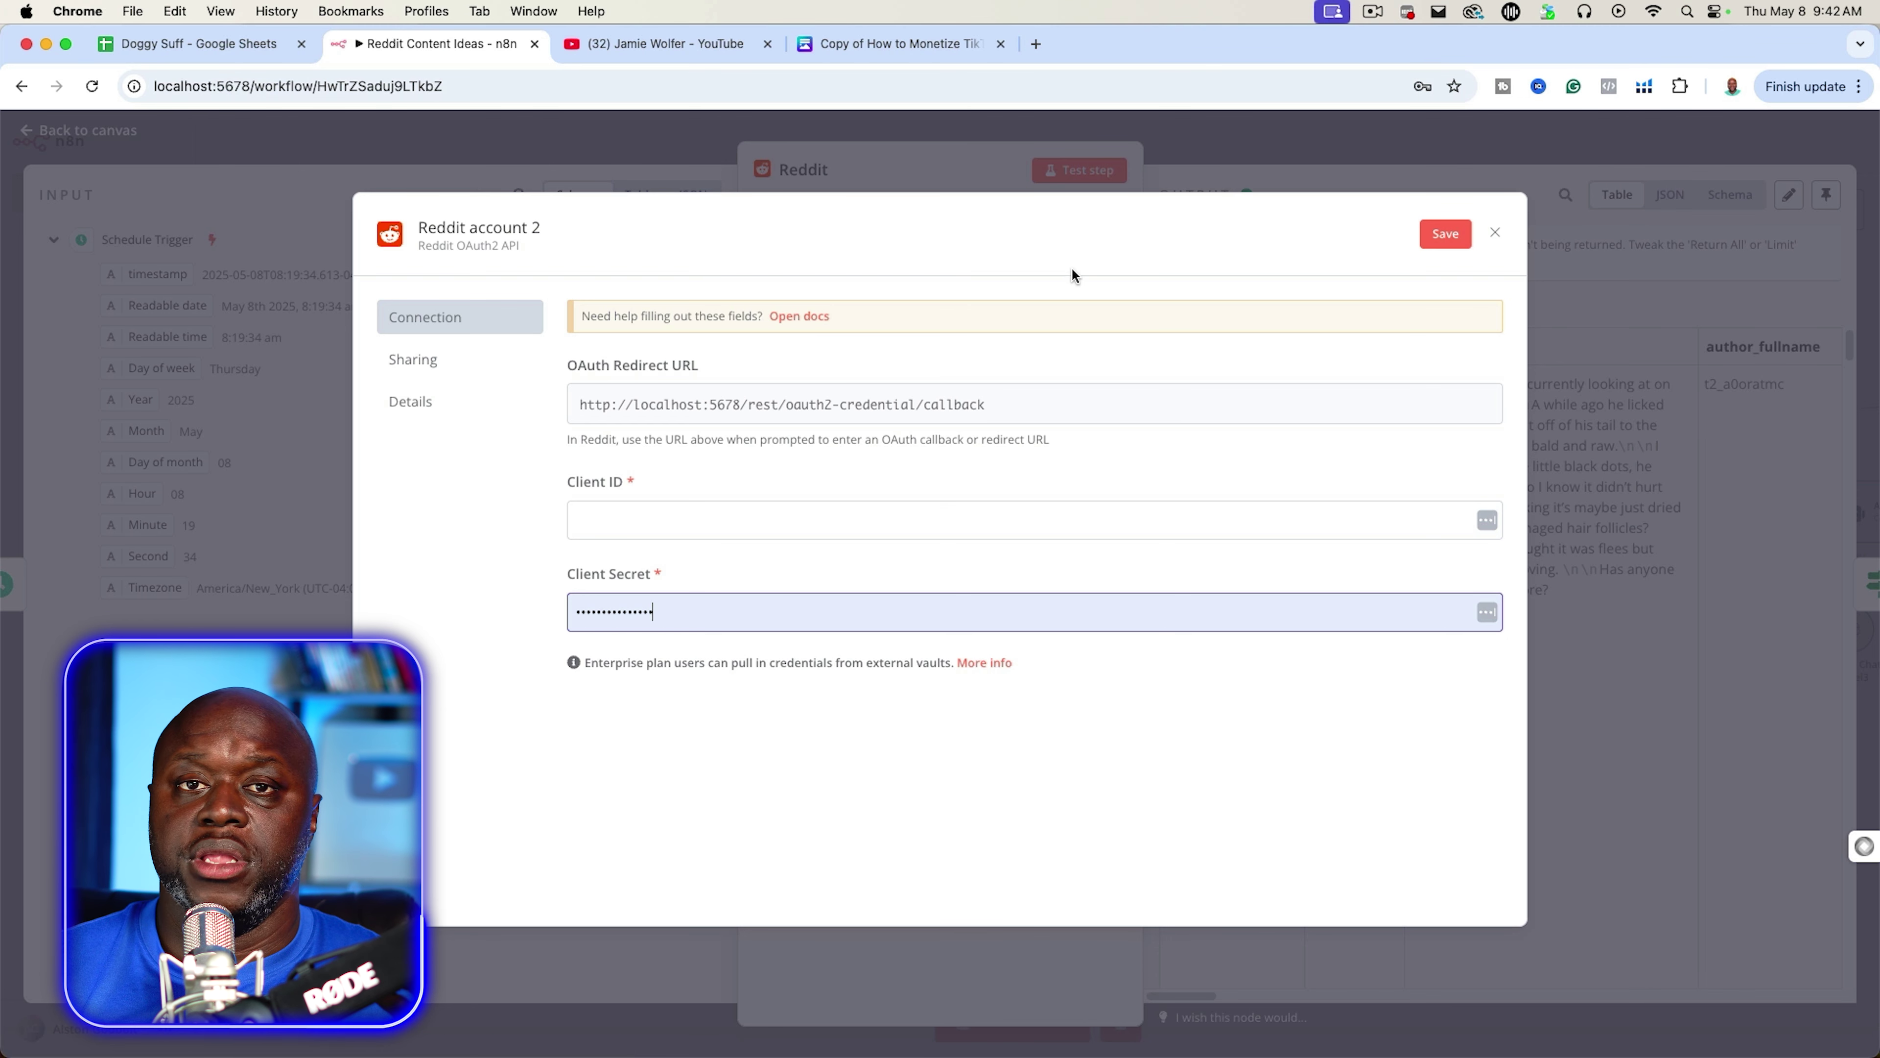
- Open reddit.com in a new browser tab and look through the home feed
{"action": "left_click", "coordinate": [1036, 44]}
{"action": "type", "text": "reddit"}
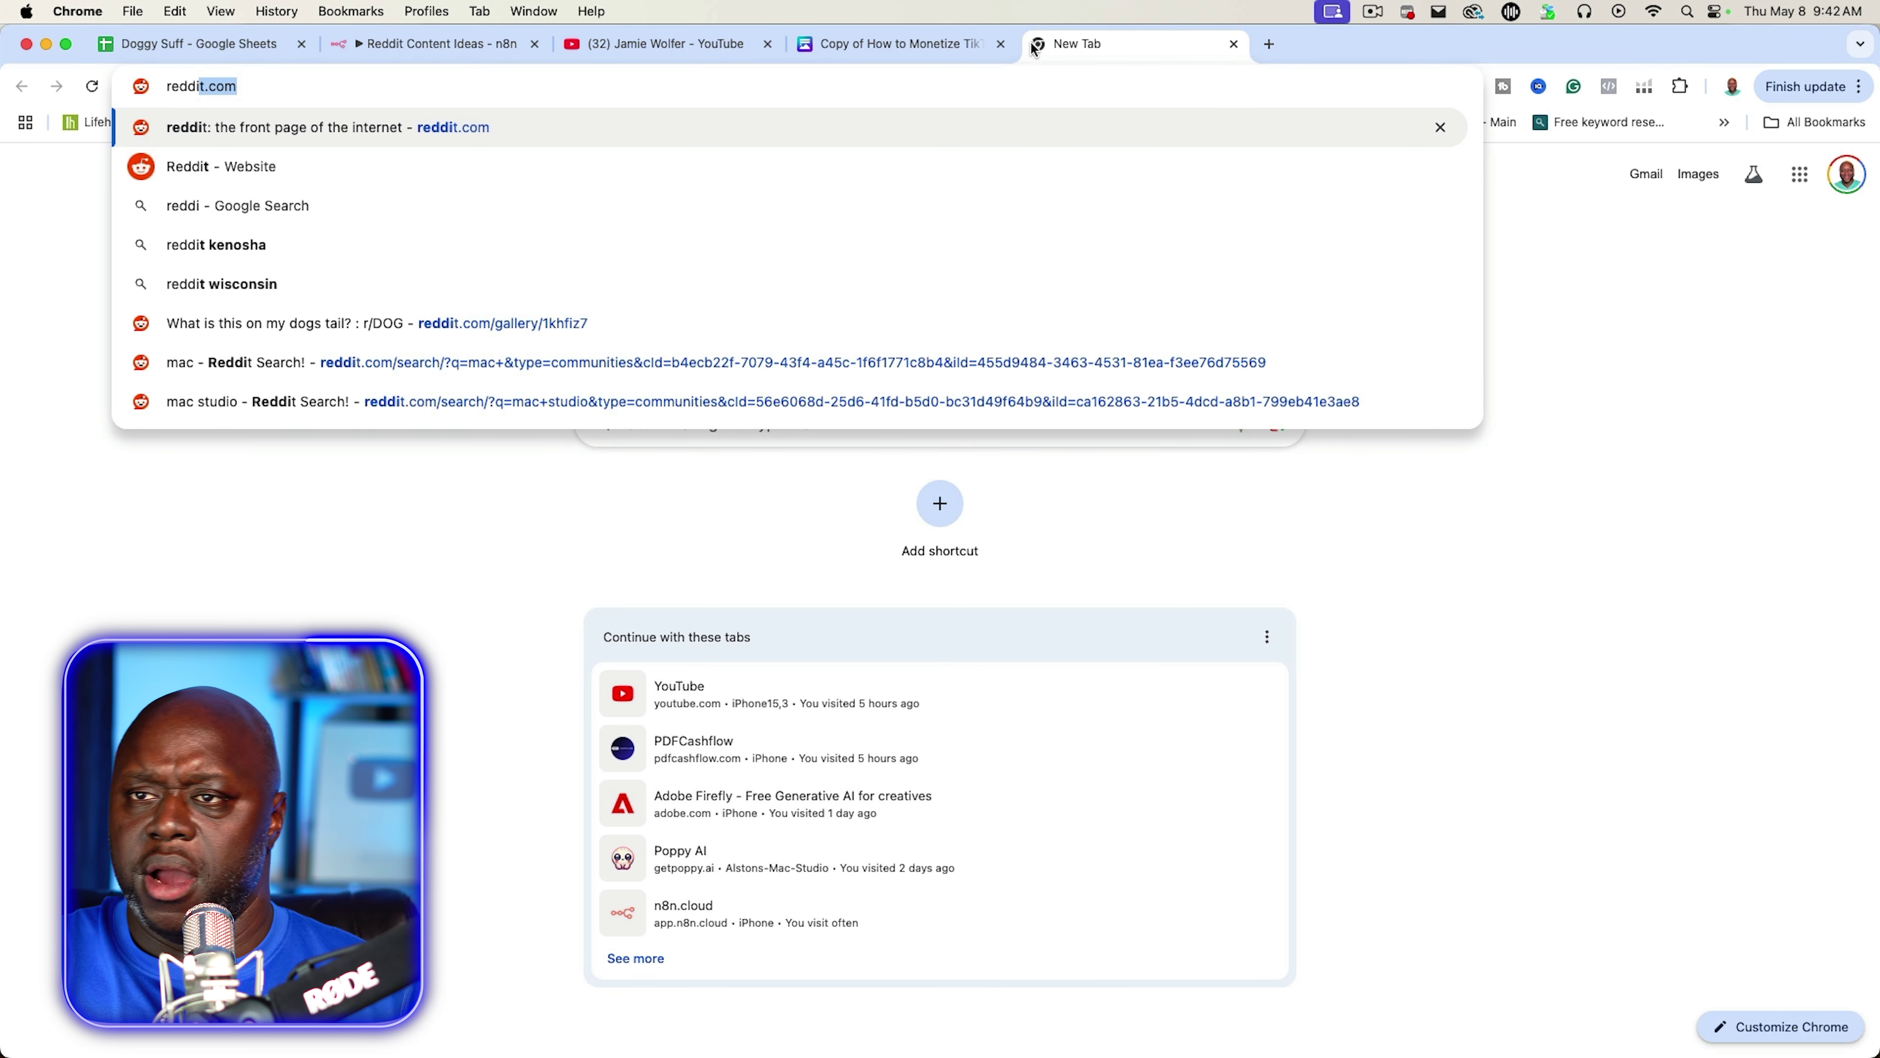
{"action": "key", "text": "Return"}
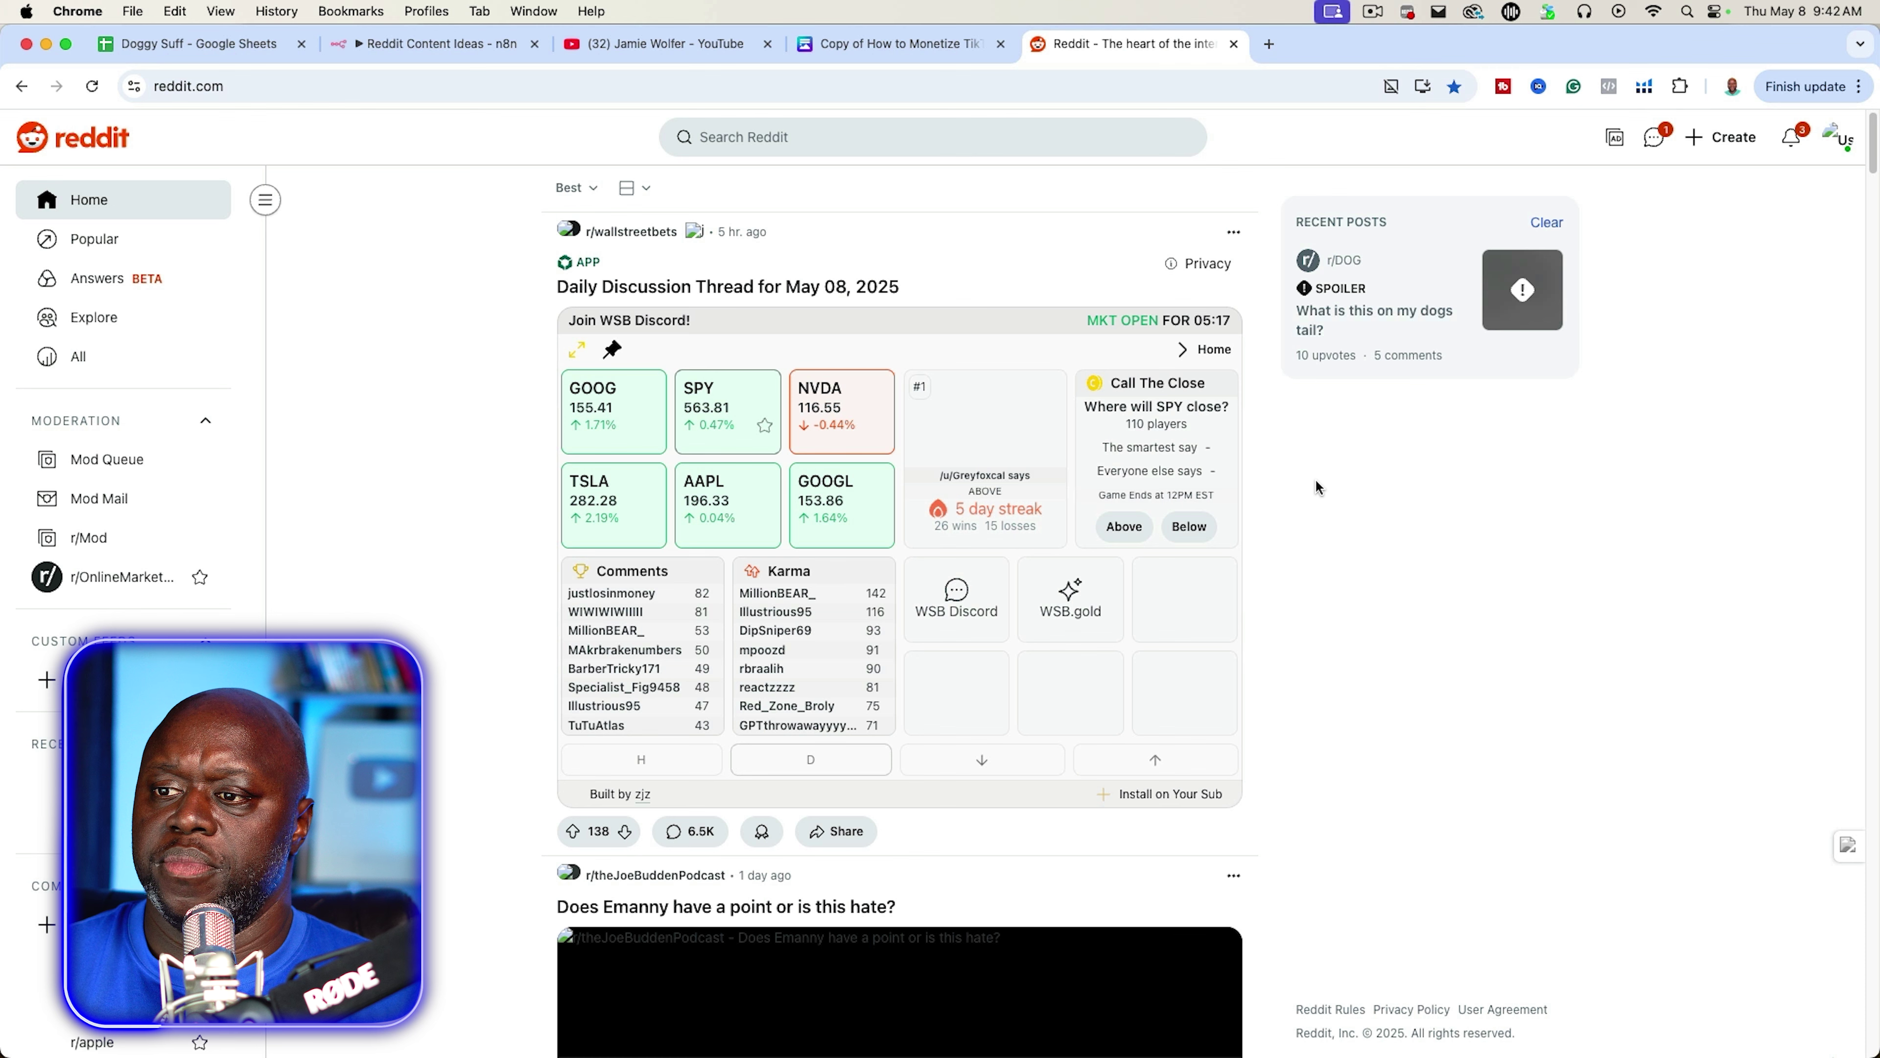
{"action": "scroll", "coordinate": [451, 361], "scroll_direction": "down", "scroll_amount": 1}
{"action": "scroll", "coordinate": [452, 367], "scroll_direction": "down", "scroll_amount": 5}
{"action": "scroll", "coordinate": [459, 361], "scroll_direction": "up", "scroll_amount": 5}
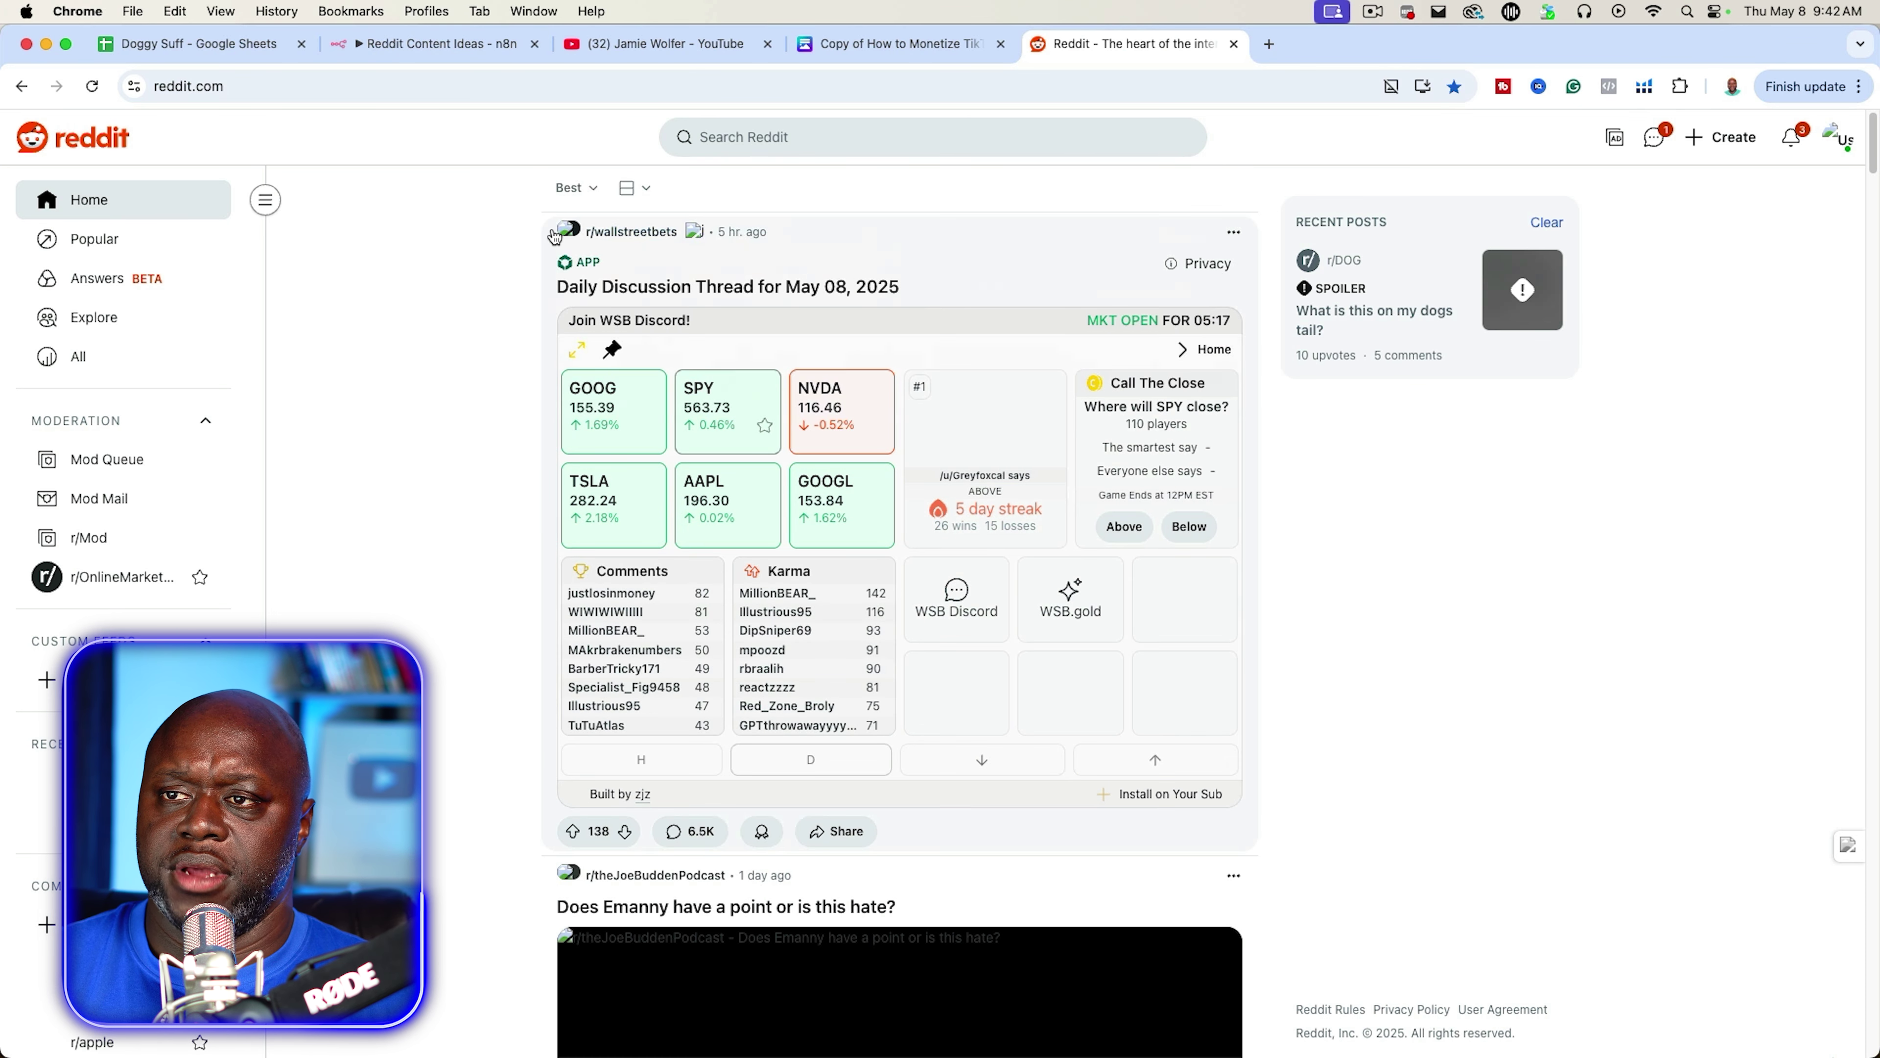
{"action": "scroll", "coordinate": [463, 383], "scroll_direction": "down", "scroll_amount": 10}
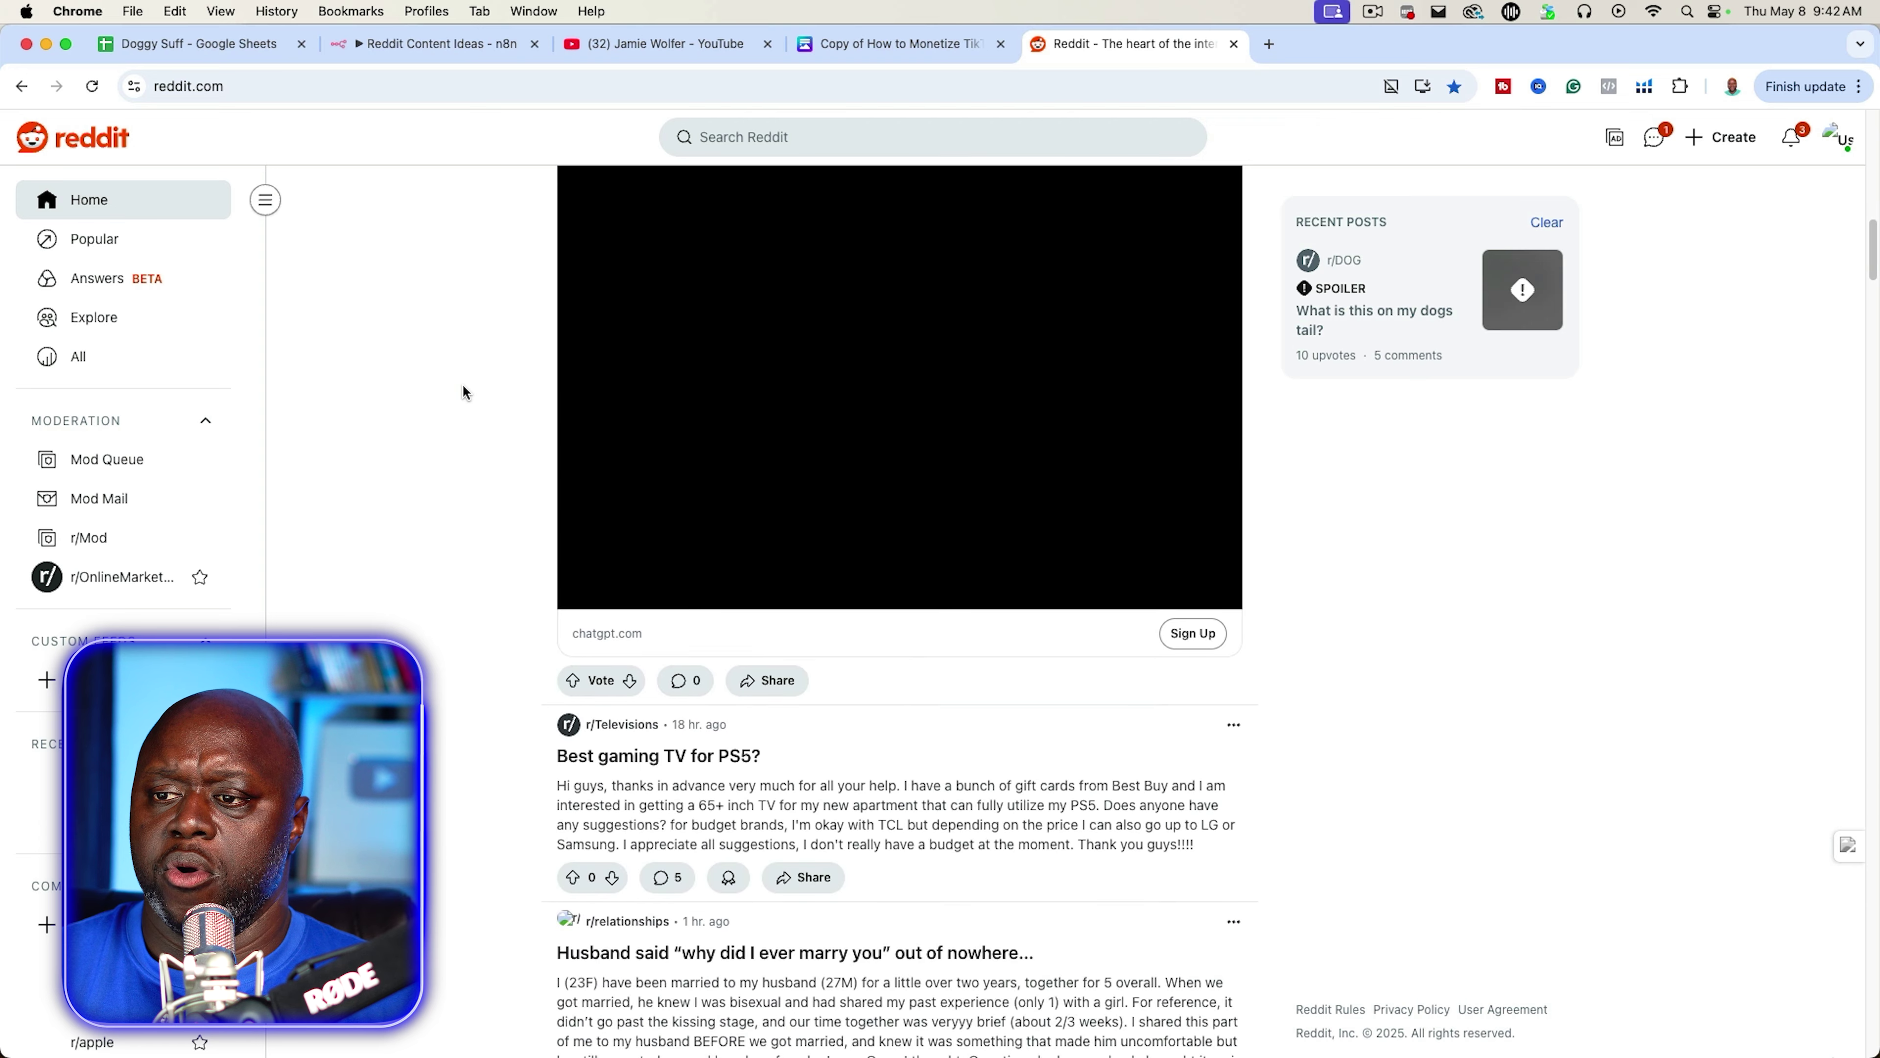
{"action": "scroll", "coordinate": [463, 384], "scroll_direction": "down", "scroll_amount": 5}
{"action": "scroll", "coordinate": [462, 384], "scroll_direction": "up", "scroll_amount": 15}
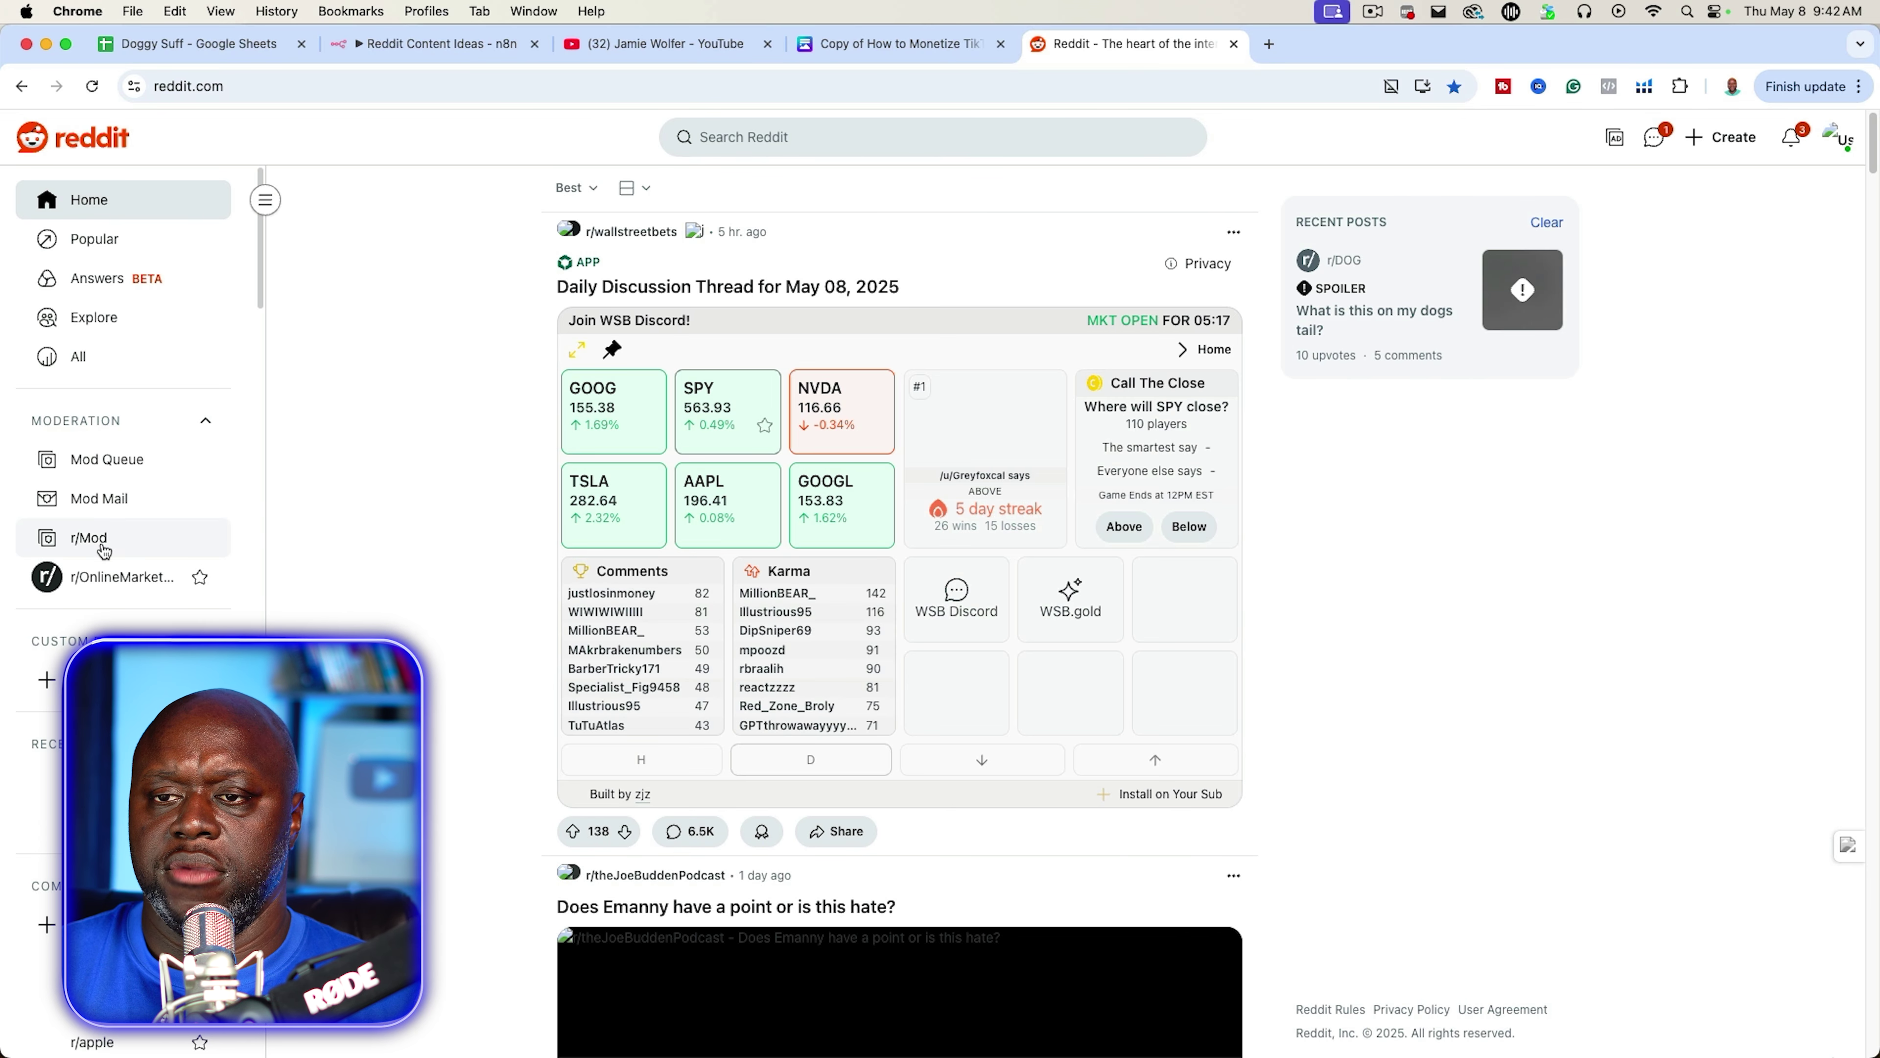
- From the n8n credential form, open the Reddit credentials docs, read the OAuth2 instructions and follow the third-party app link to Reddit's app preferences
{"action": "left_click", "coordinate": [426, 43]}
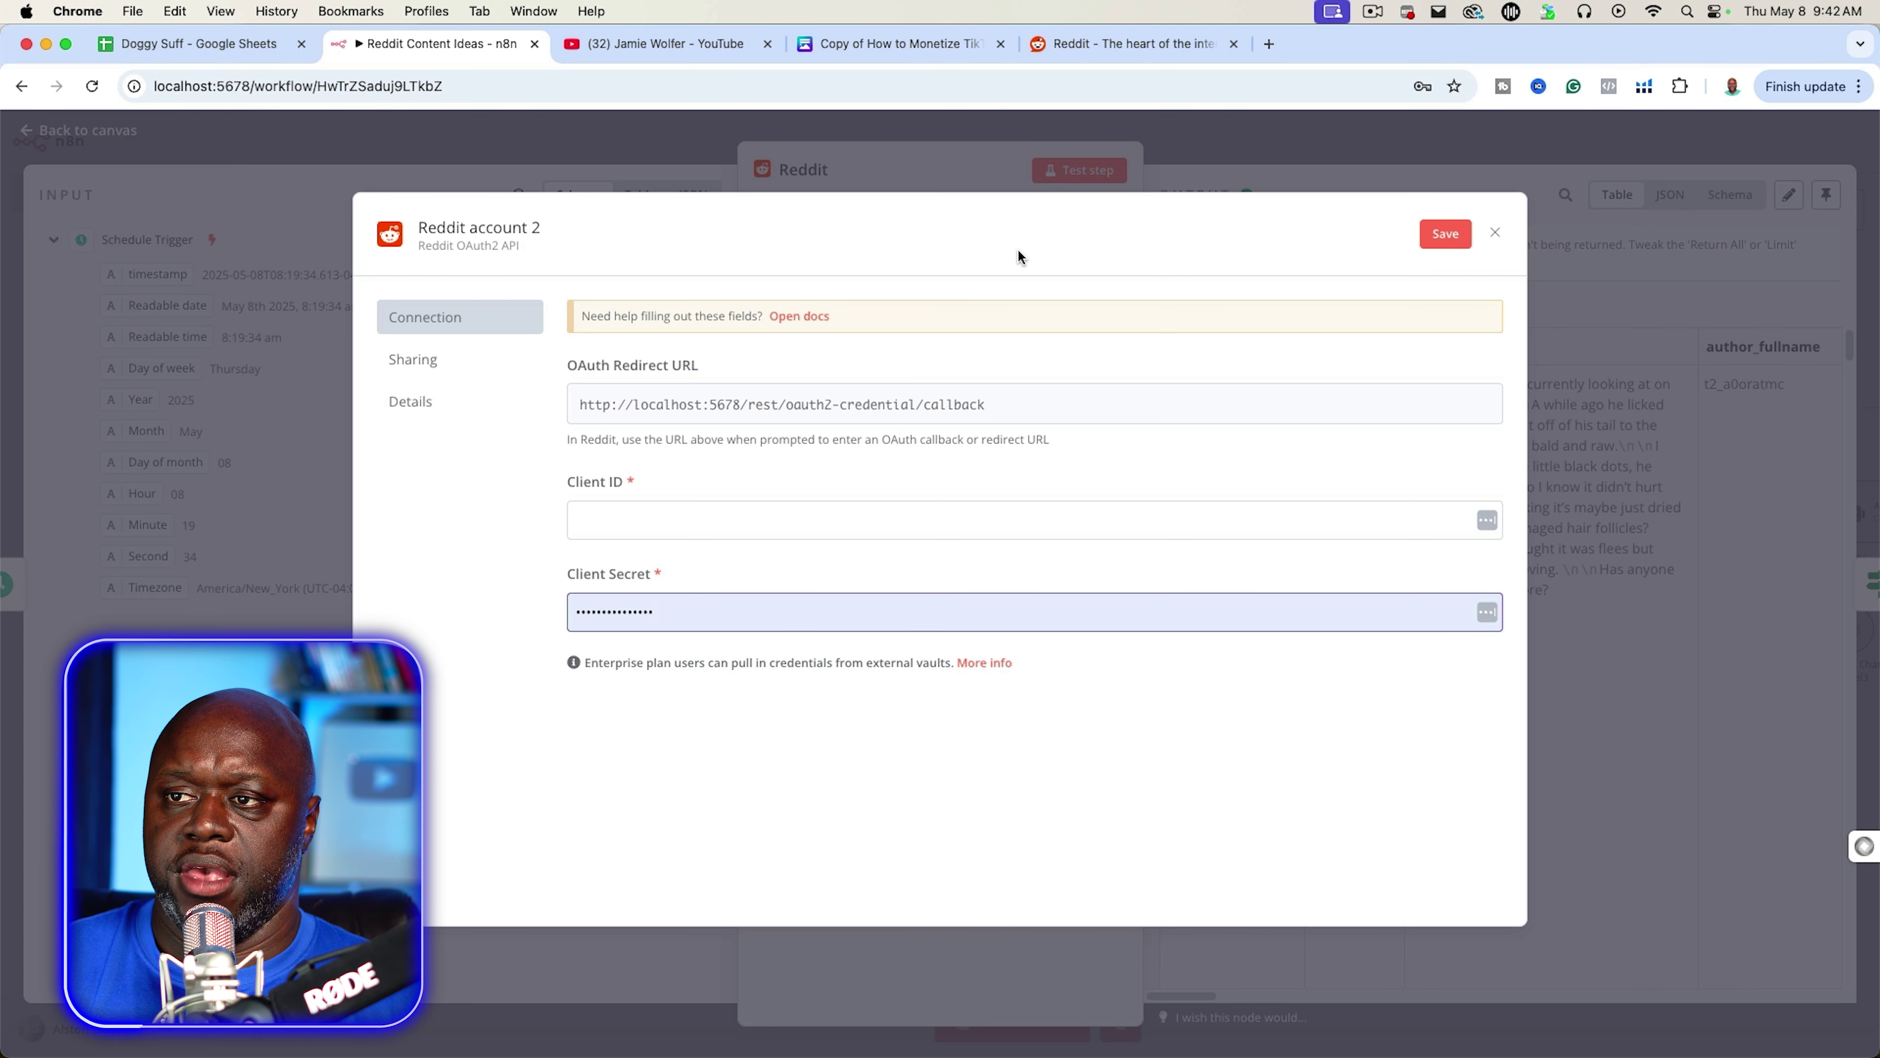
{"action": "left_click", "coordinate": [808, 315]}
{"action": "scroll", "coordinate": [985, 562], "scroll_direction": "down", "scroll_amount": 5}
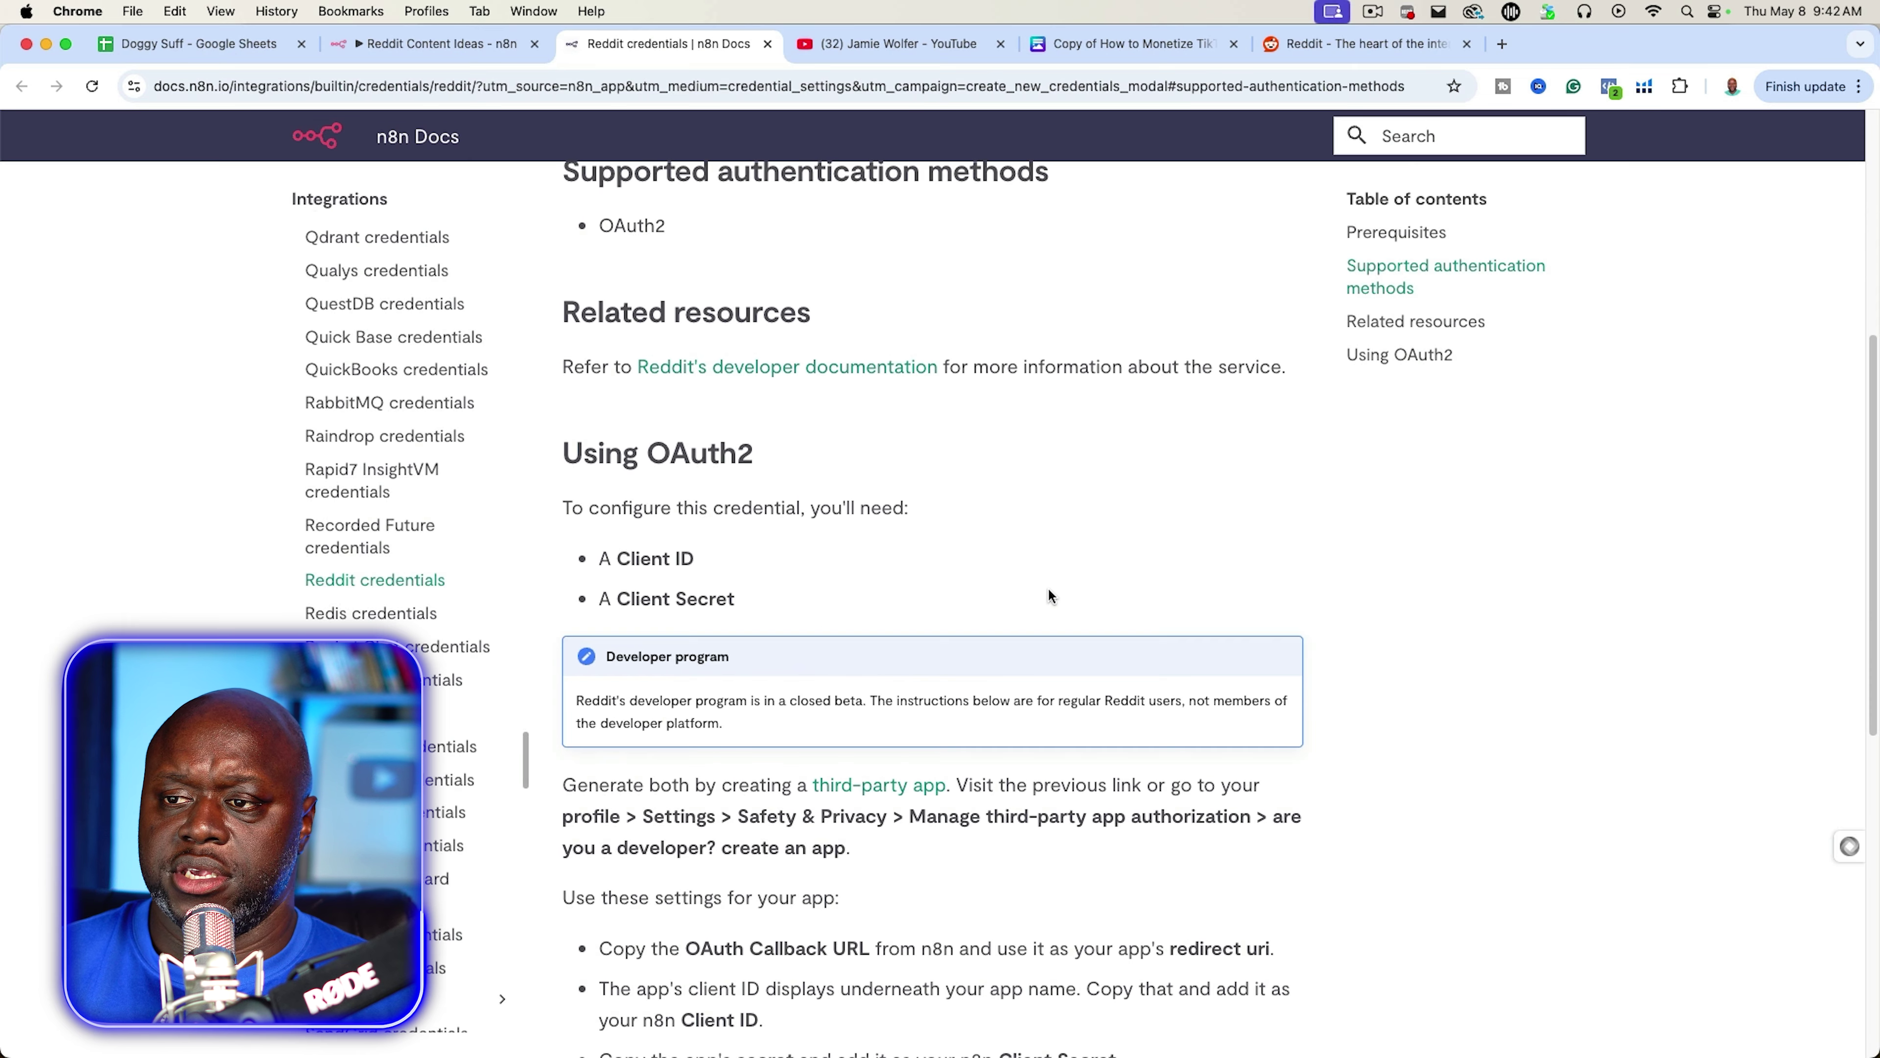
{"action": "scroll", "coordinate": [936, 622], "scroll_direction": "down", "scroll_amount": 5}
{"action": "scroll", "coordinate": [936, 622], "scroll_direction": "up", "scroll_amount": 2}
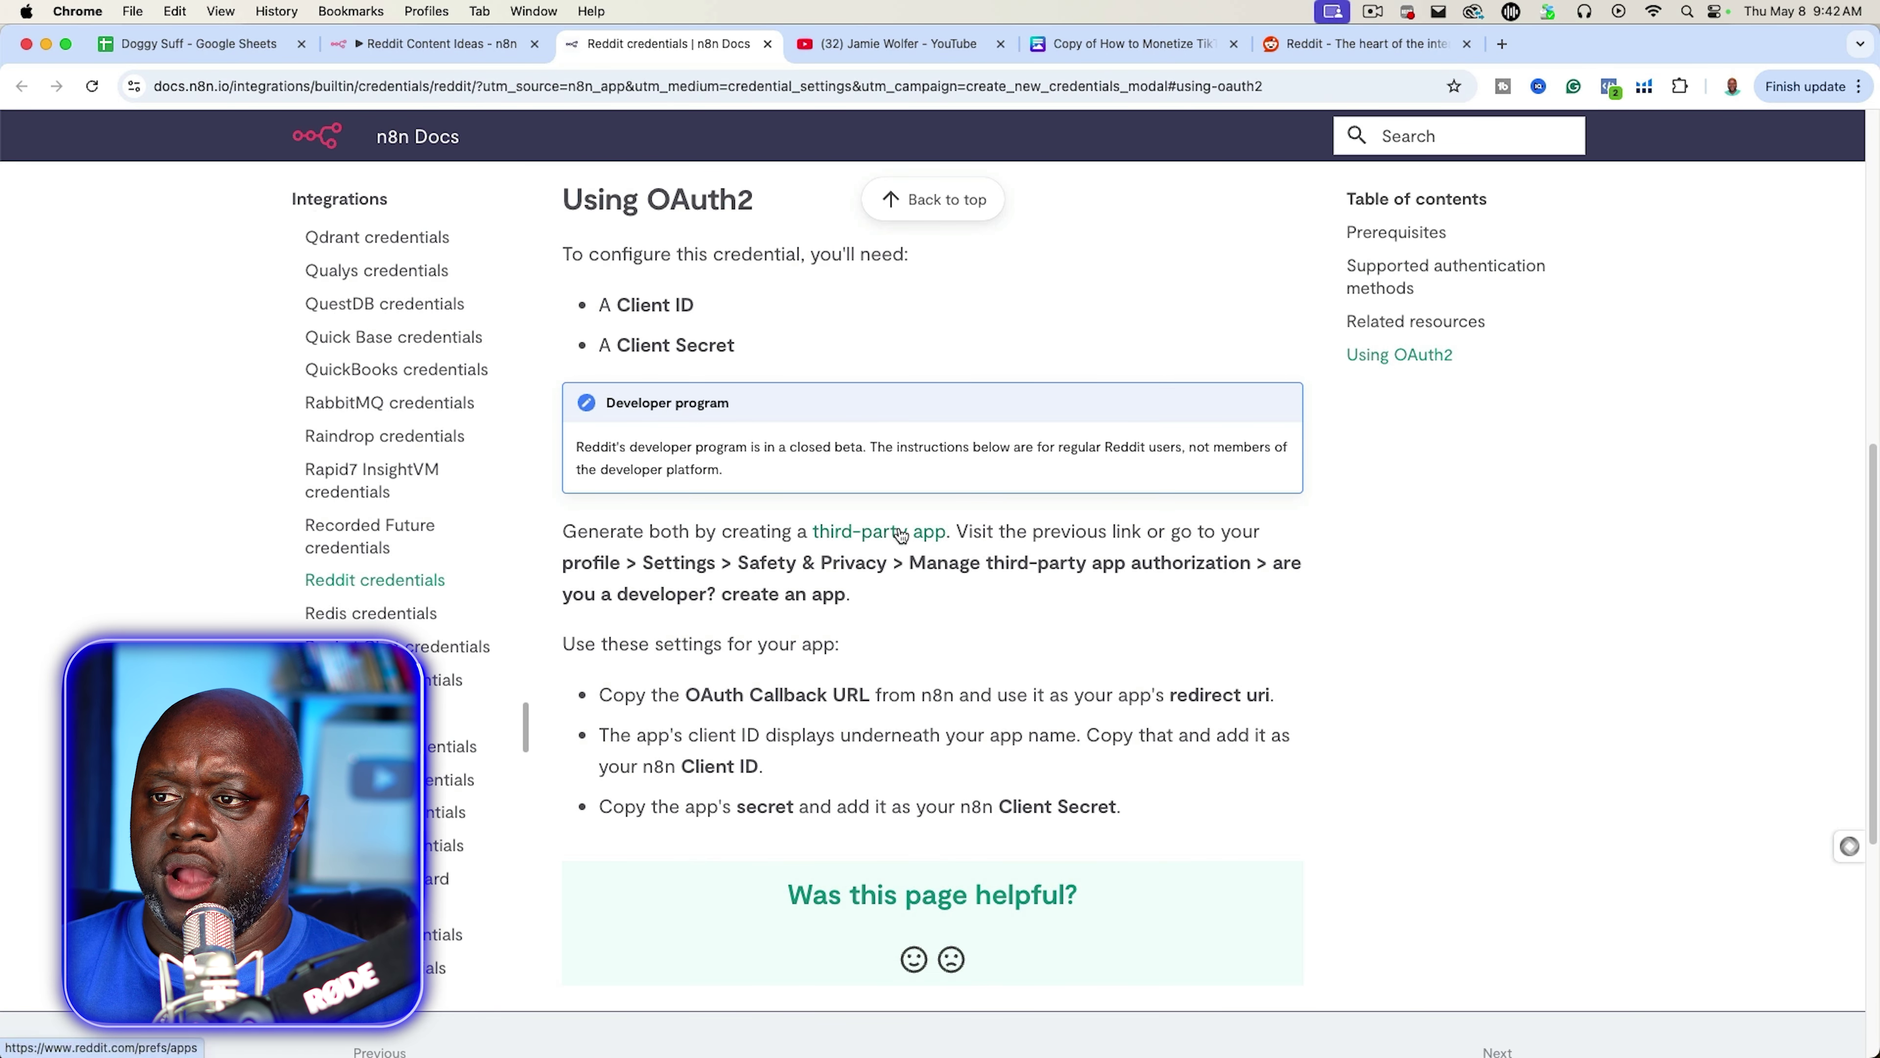
{"action": "left_click", "coordinate": [918, 529]}
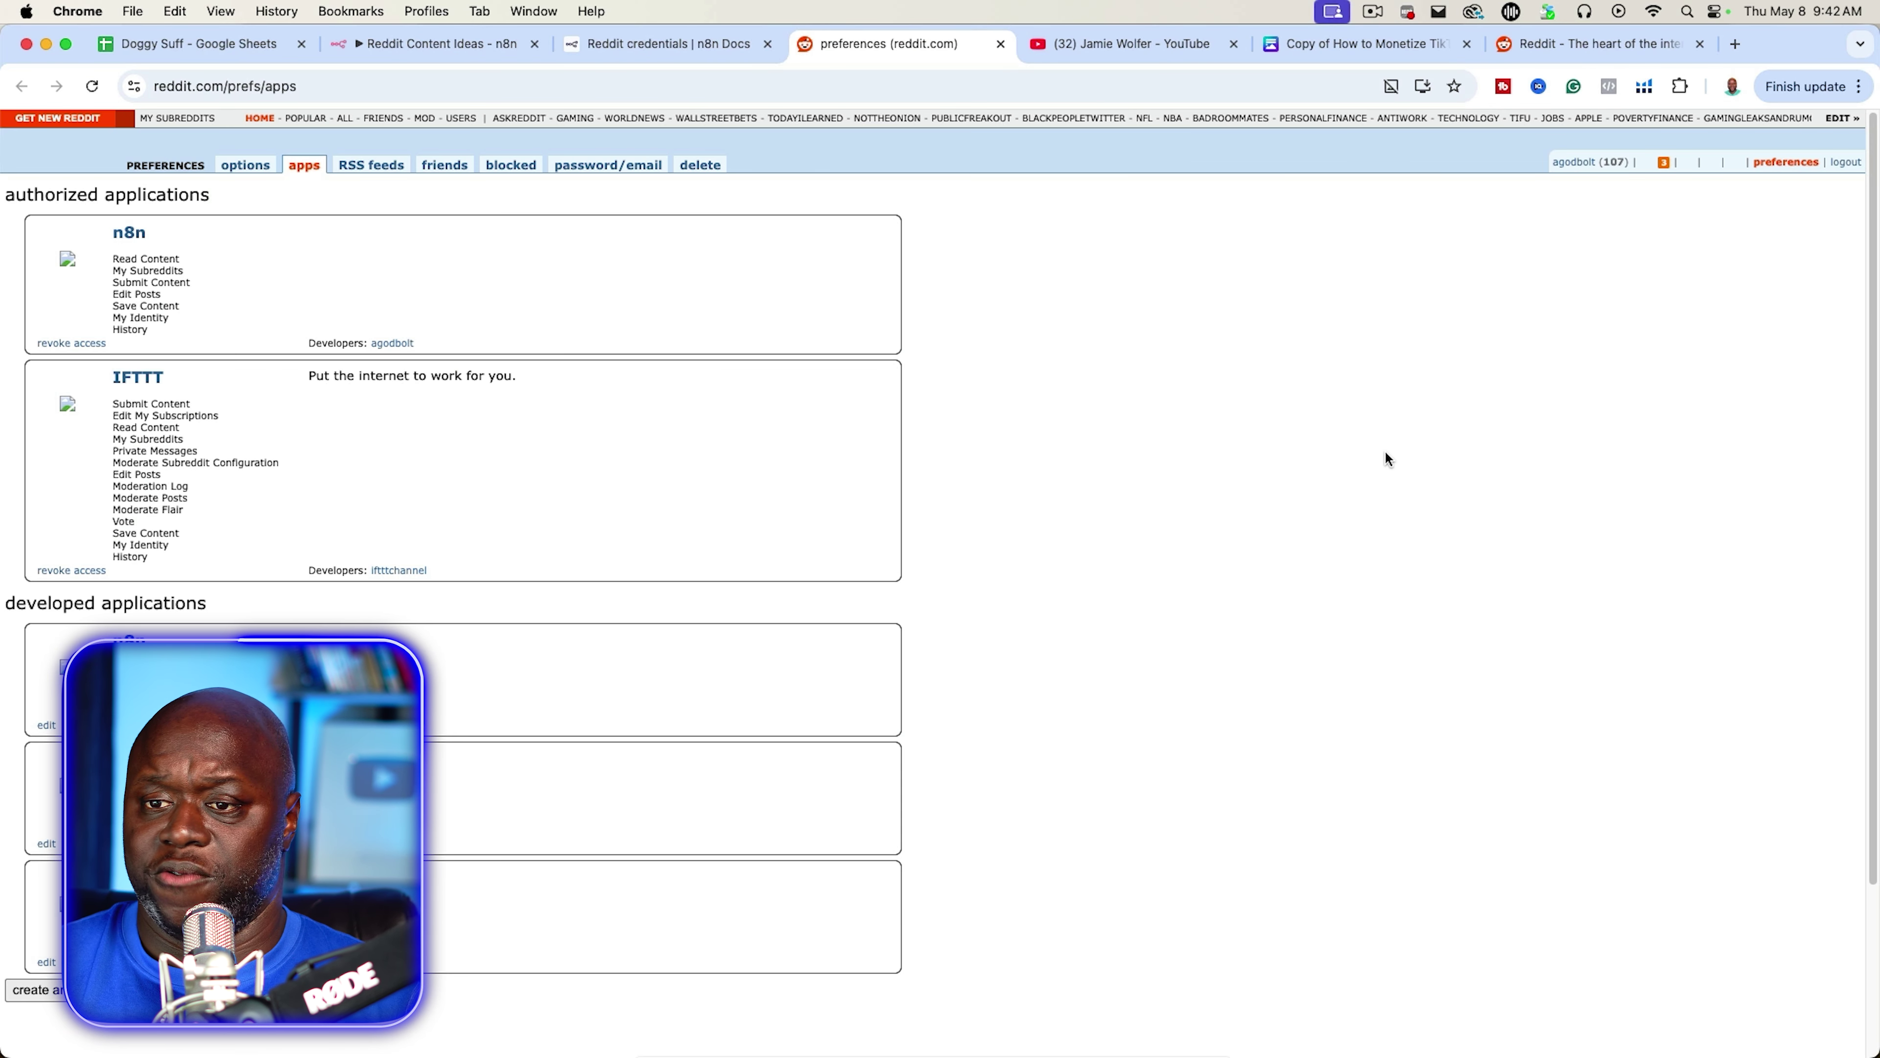
{"action": "scroll", "coordinate": [1340, 612], "scroll_direction": "down", "scroll_amount": 1}
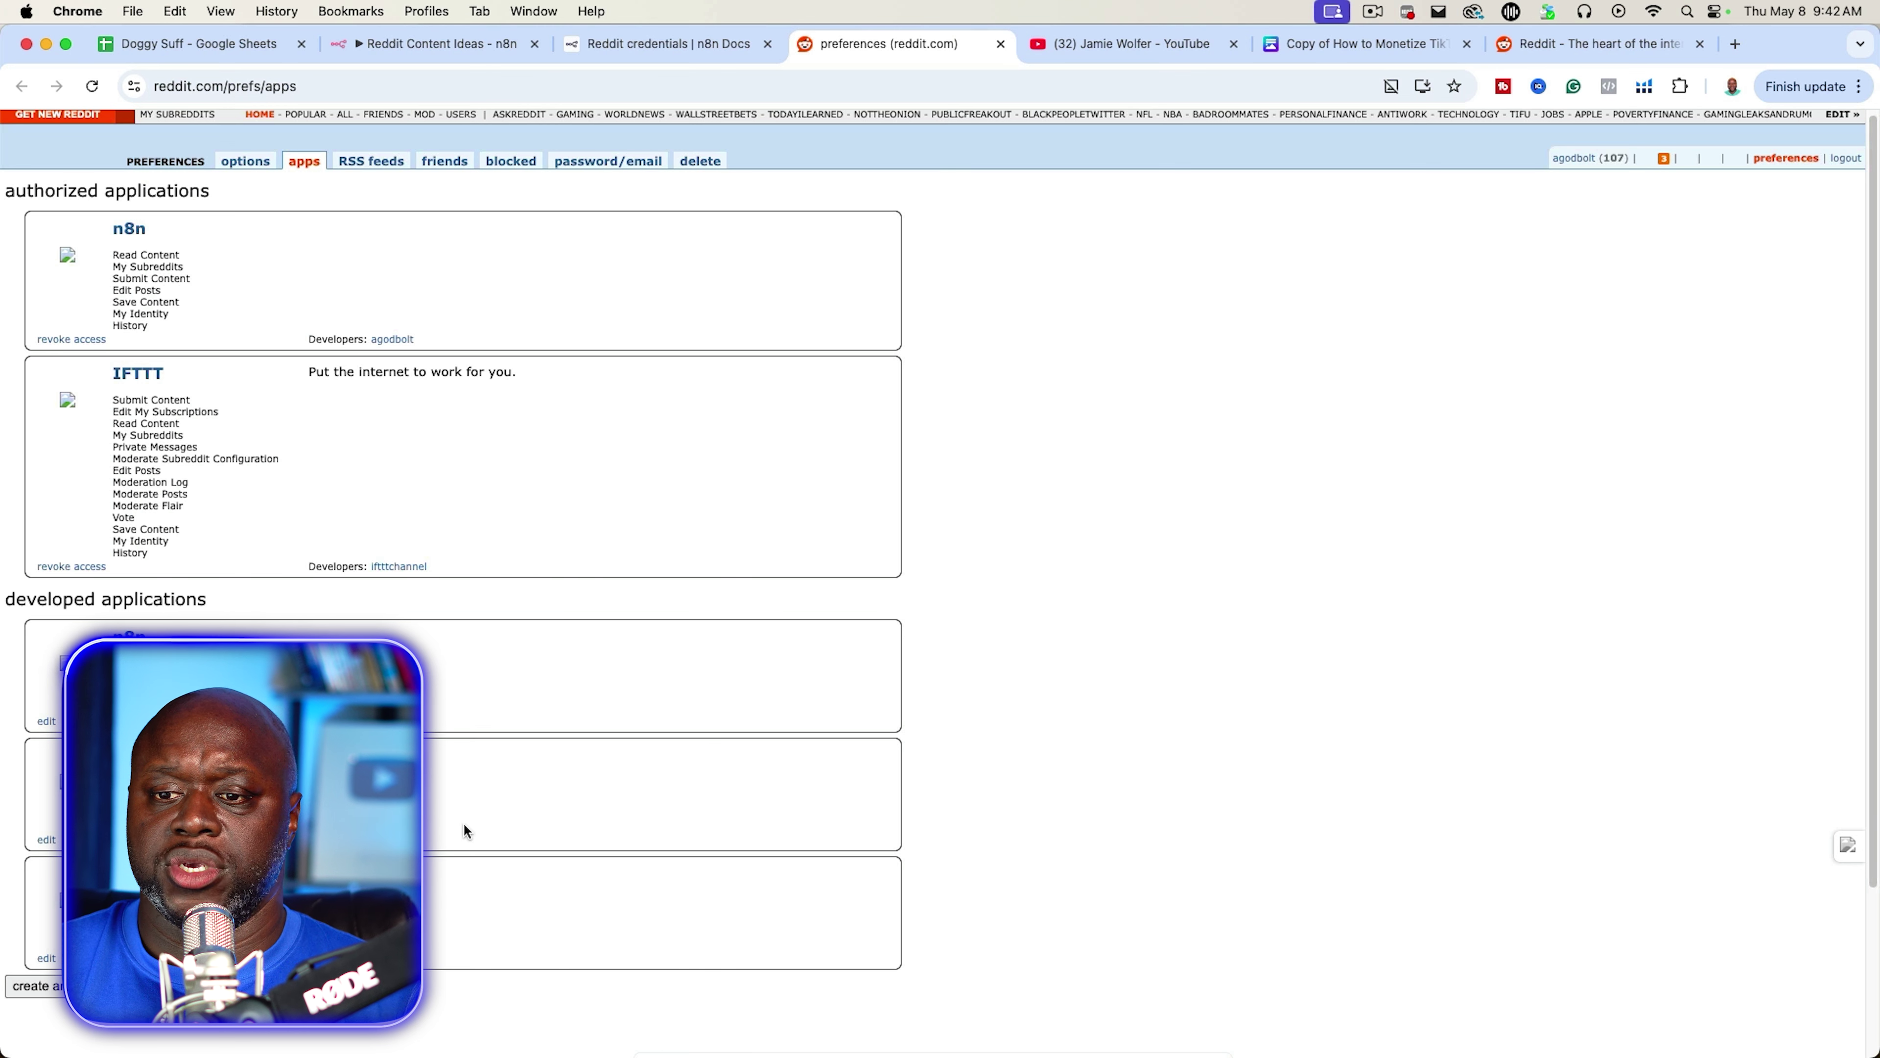
- Return to the n8n workflow and close the new Reddit credential without saving it
{"action": "left_click", "coordinate": [686, 45]}
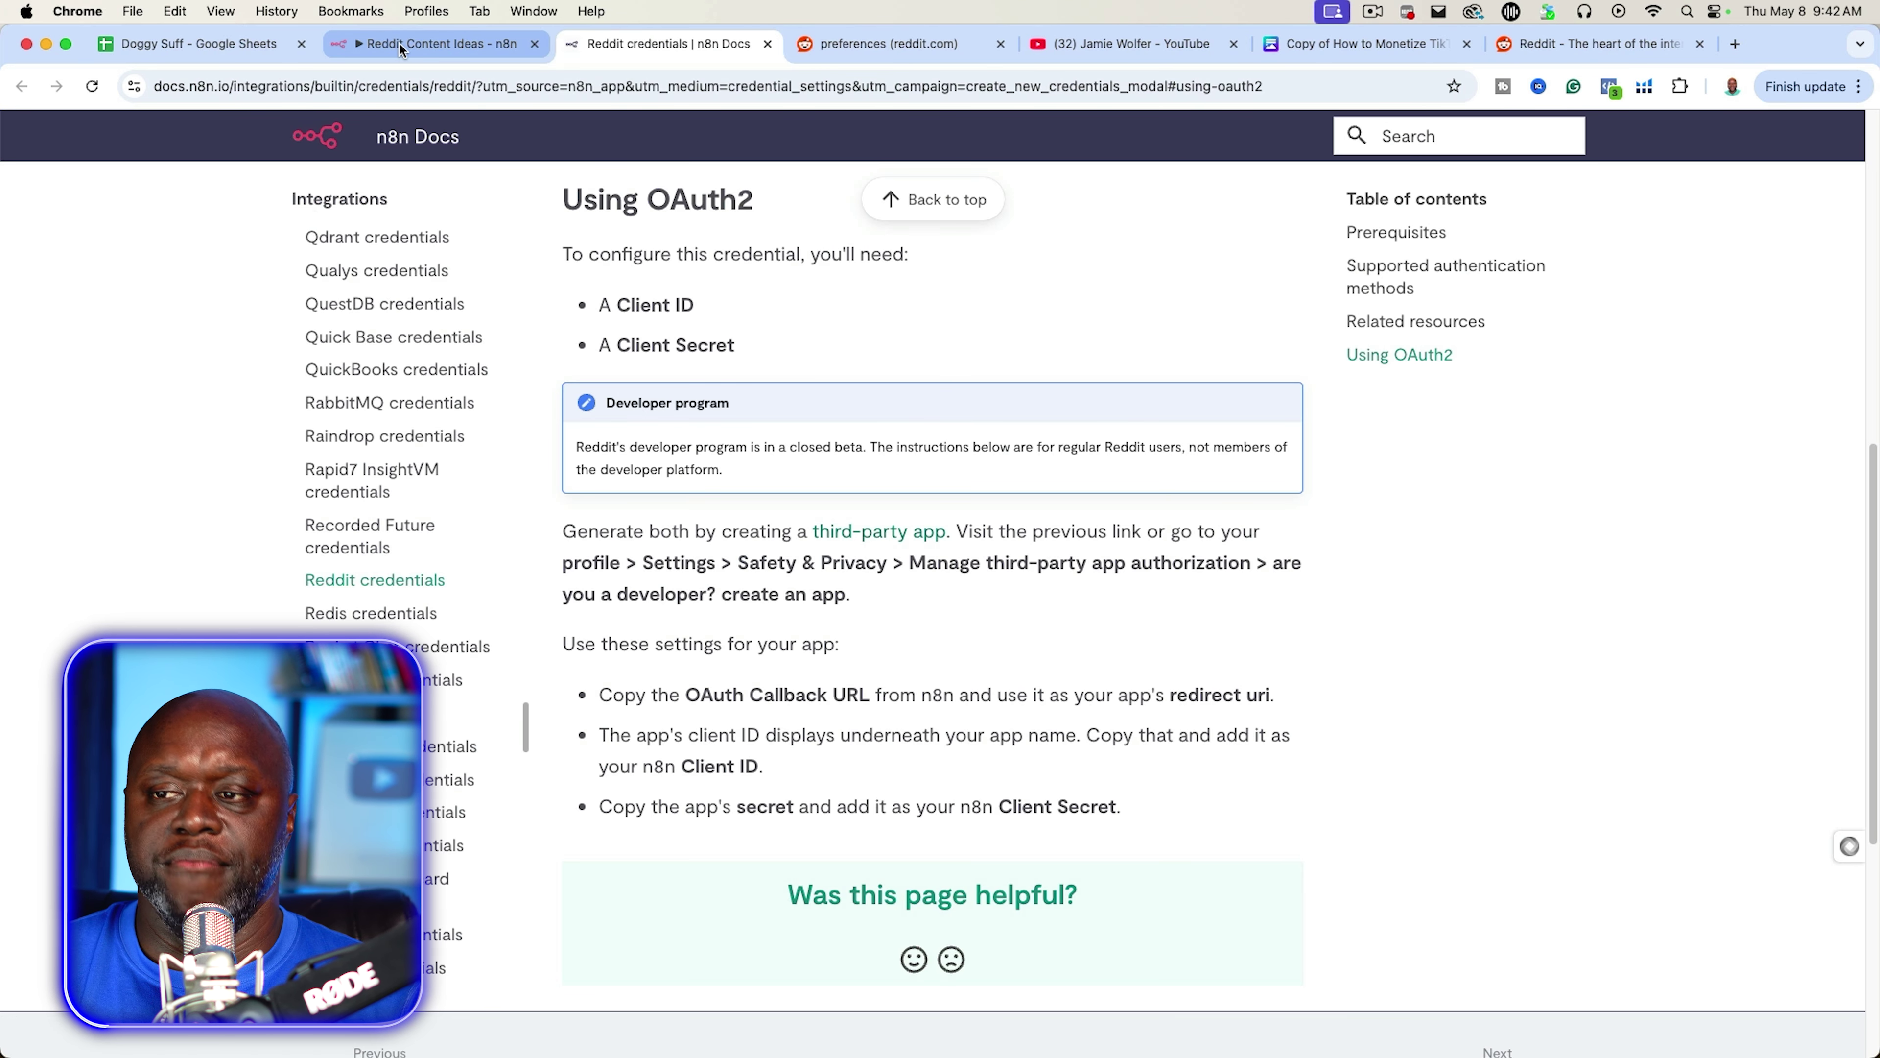
{"action": "left_click", "coordinate": [400, 47]}
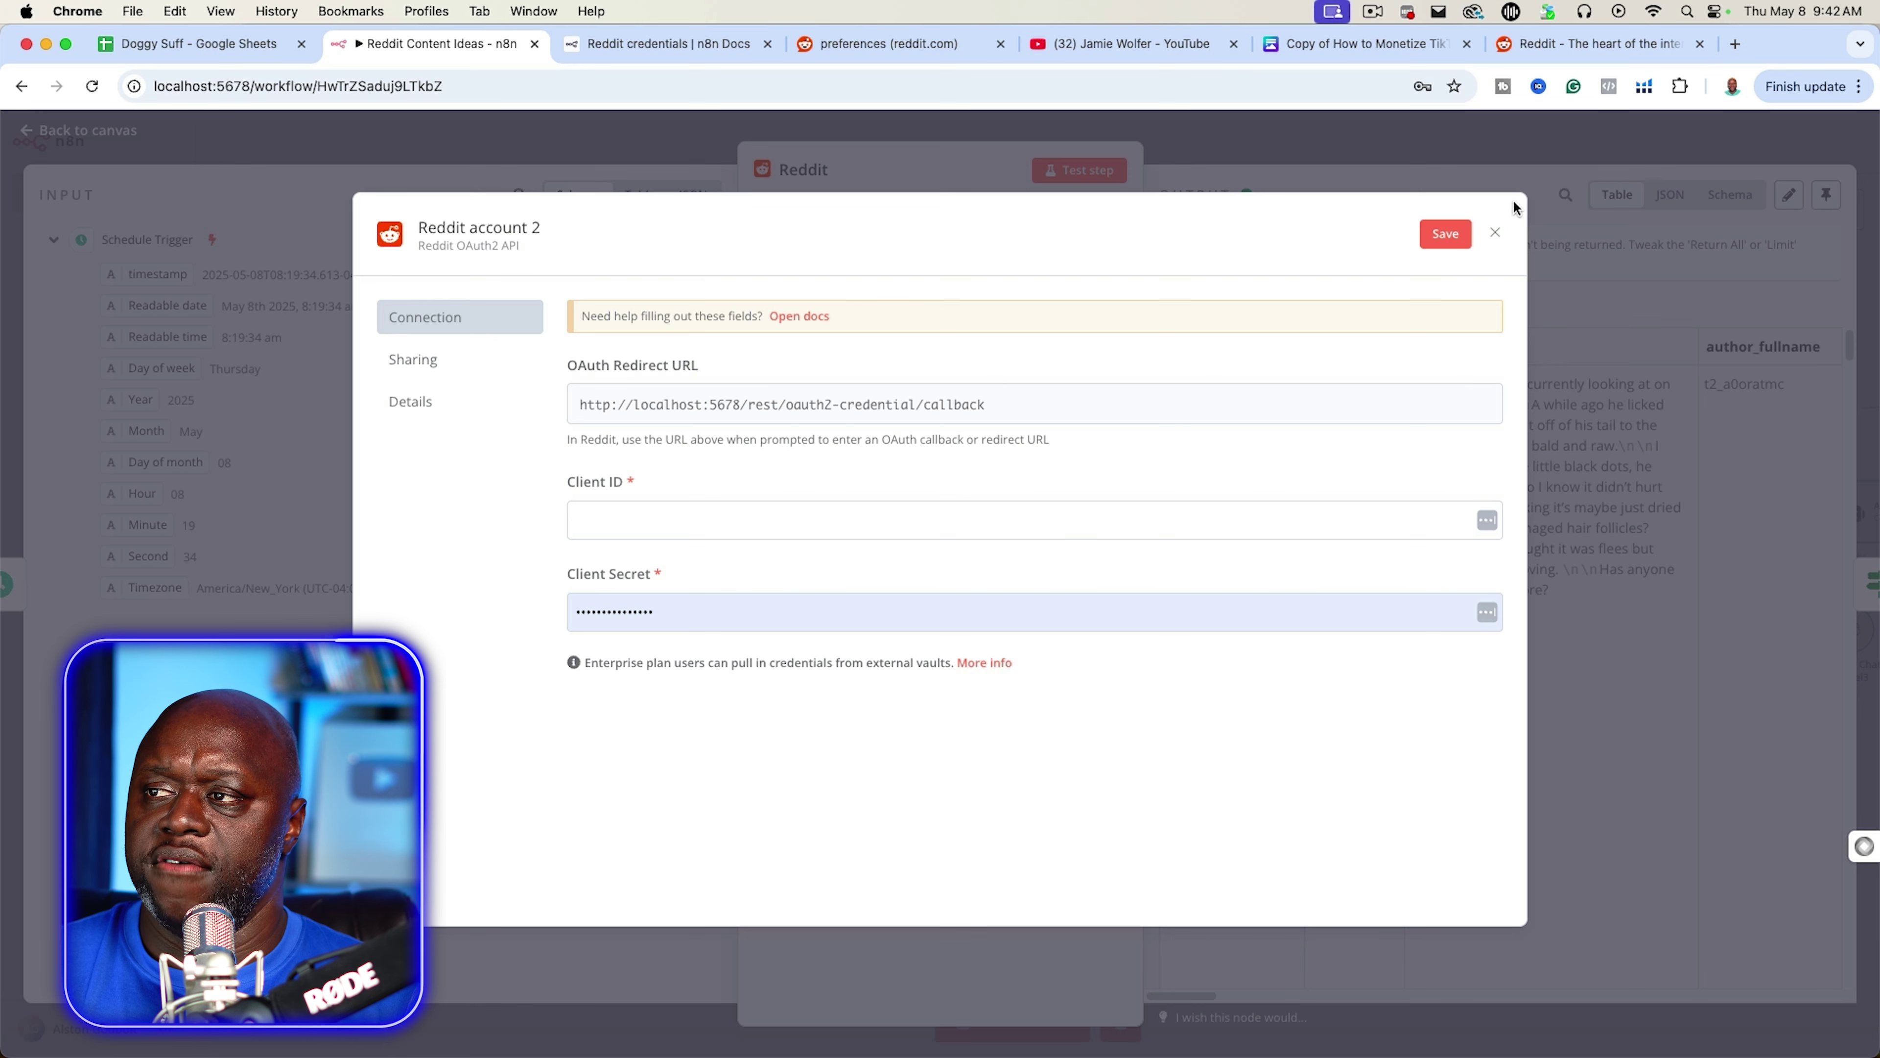
{"action": "left_click", "coordinate": [1495, 233]}
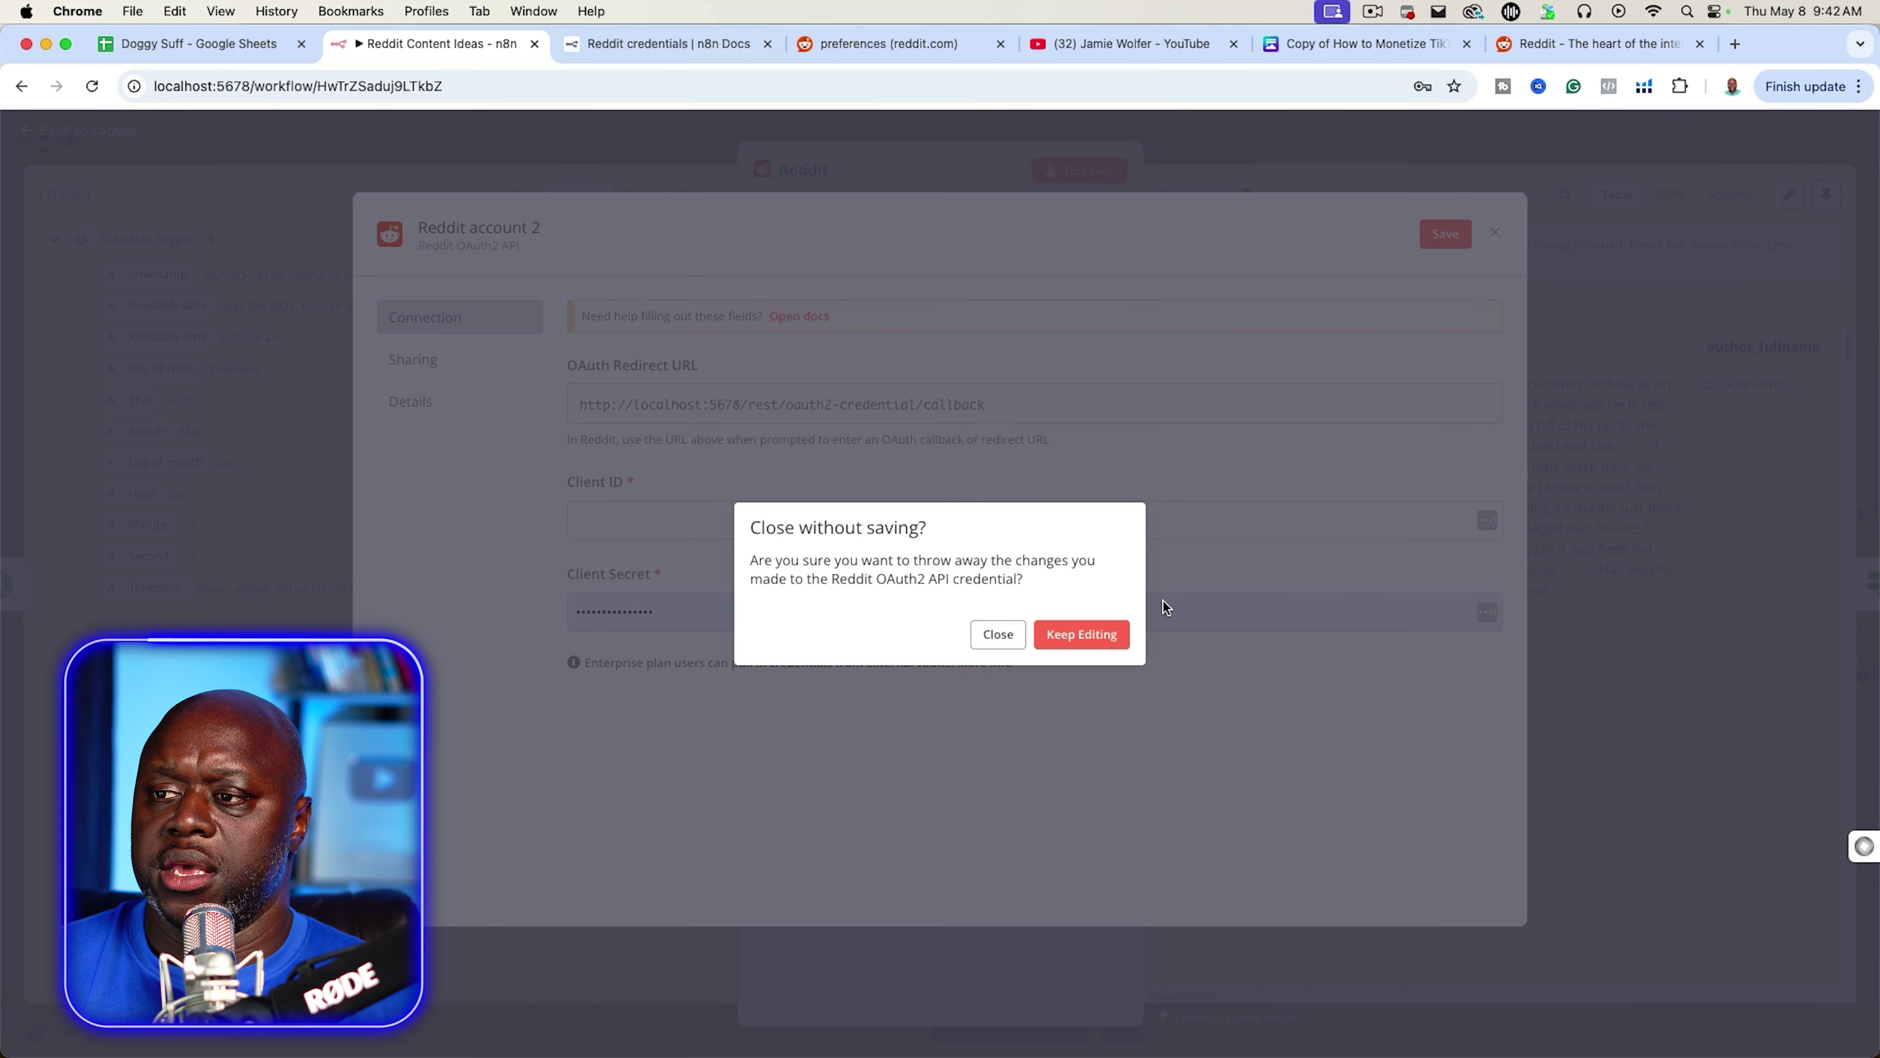
{"action": "left_click", "coordinate": [997, 634]}
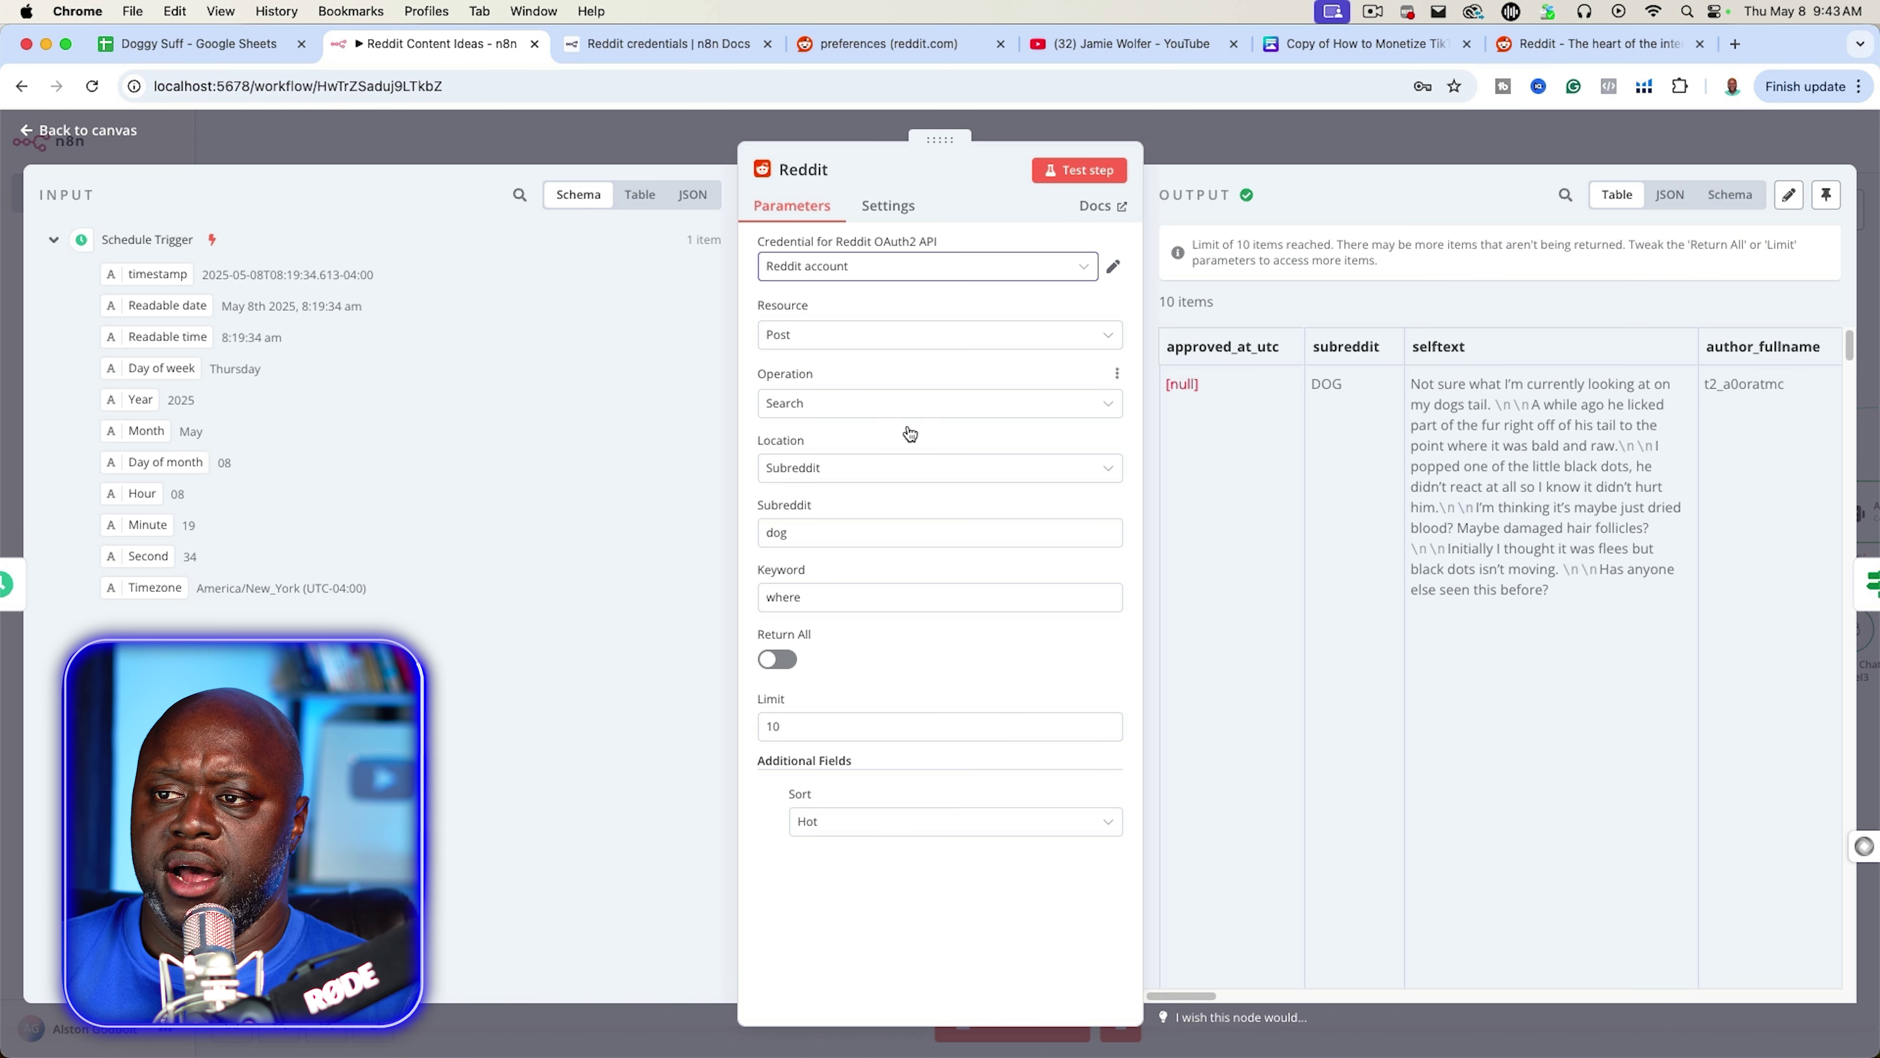
- Check the Reddit node's search location options and view the r/DOG community page in the Reddit tab
{"action": "left_click", "coordinate": [798, 475]}
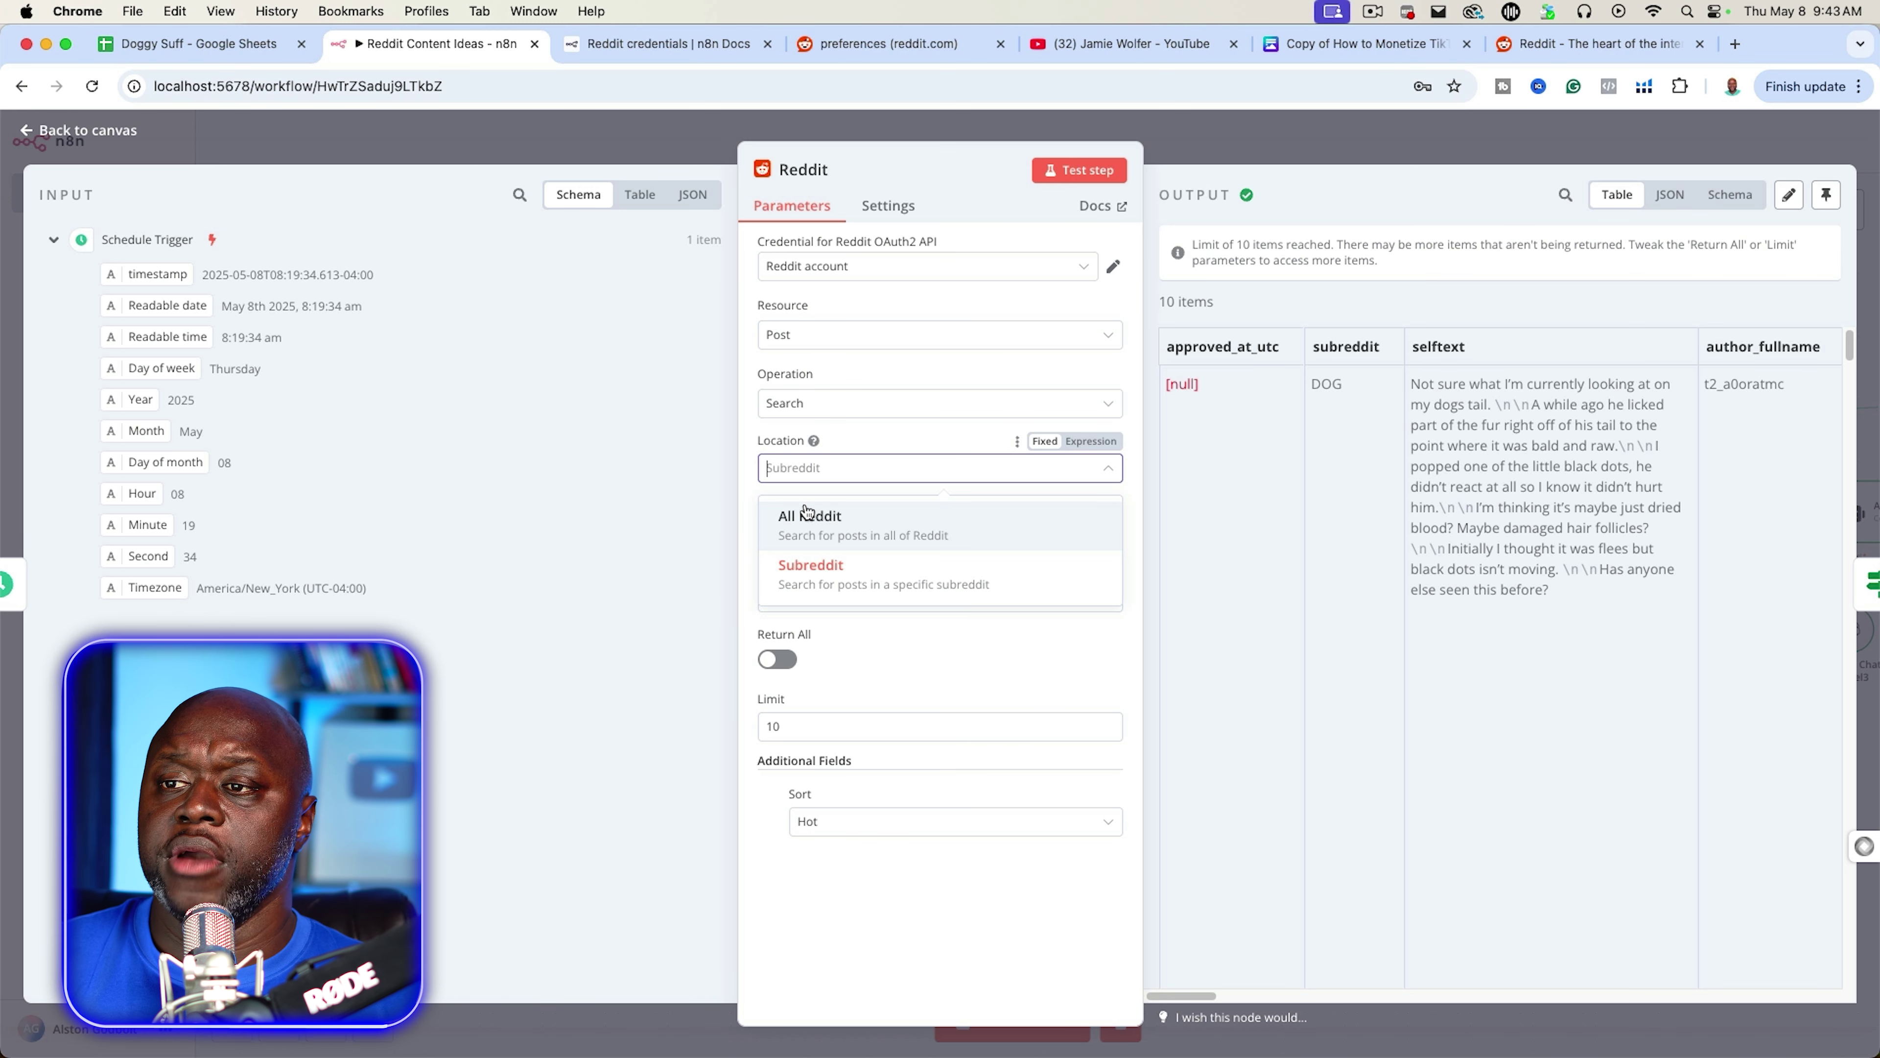
{"action": "left_click", "coordinate": [751, 428]}
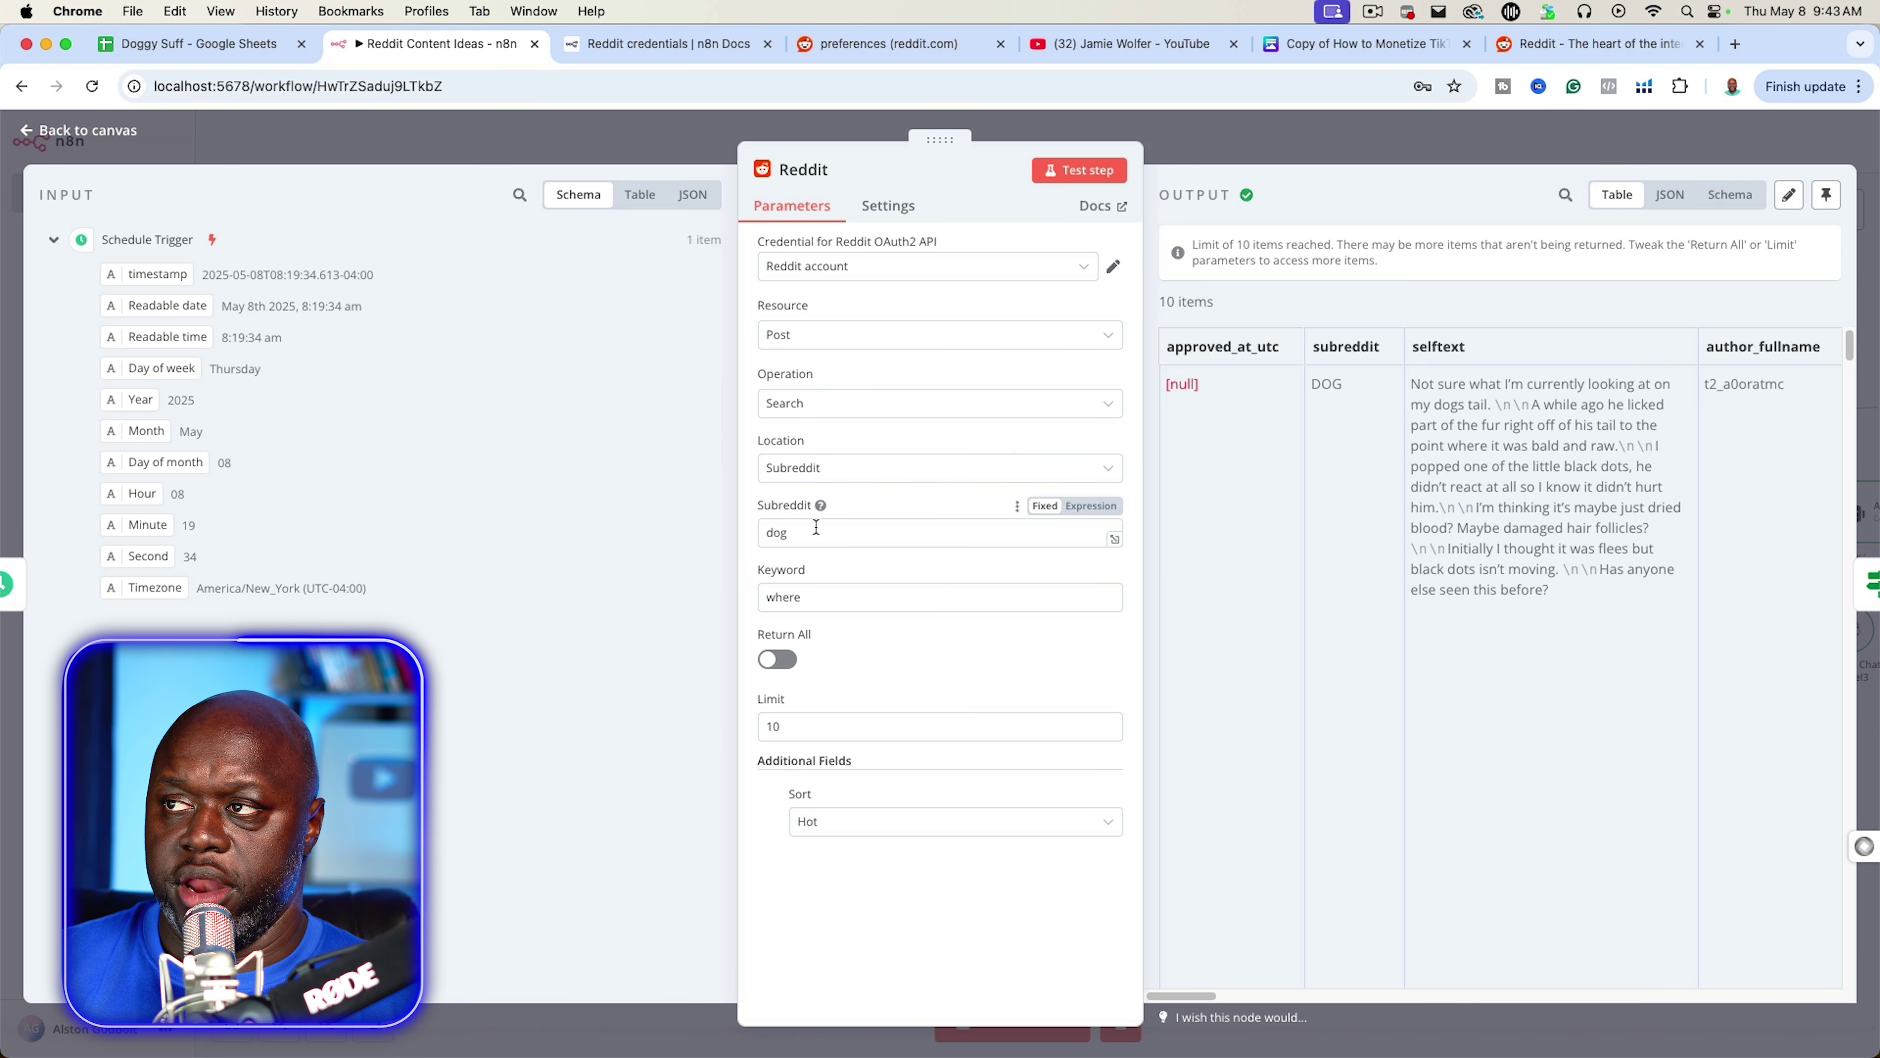
{"action": "left_click", "coordinate": [1591, 44]}
{"action": "left_click", "coordinate": [1340, 261]}
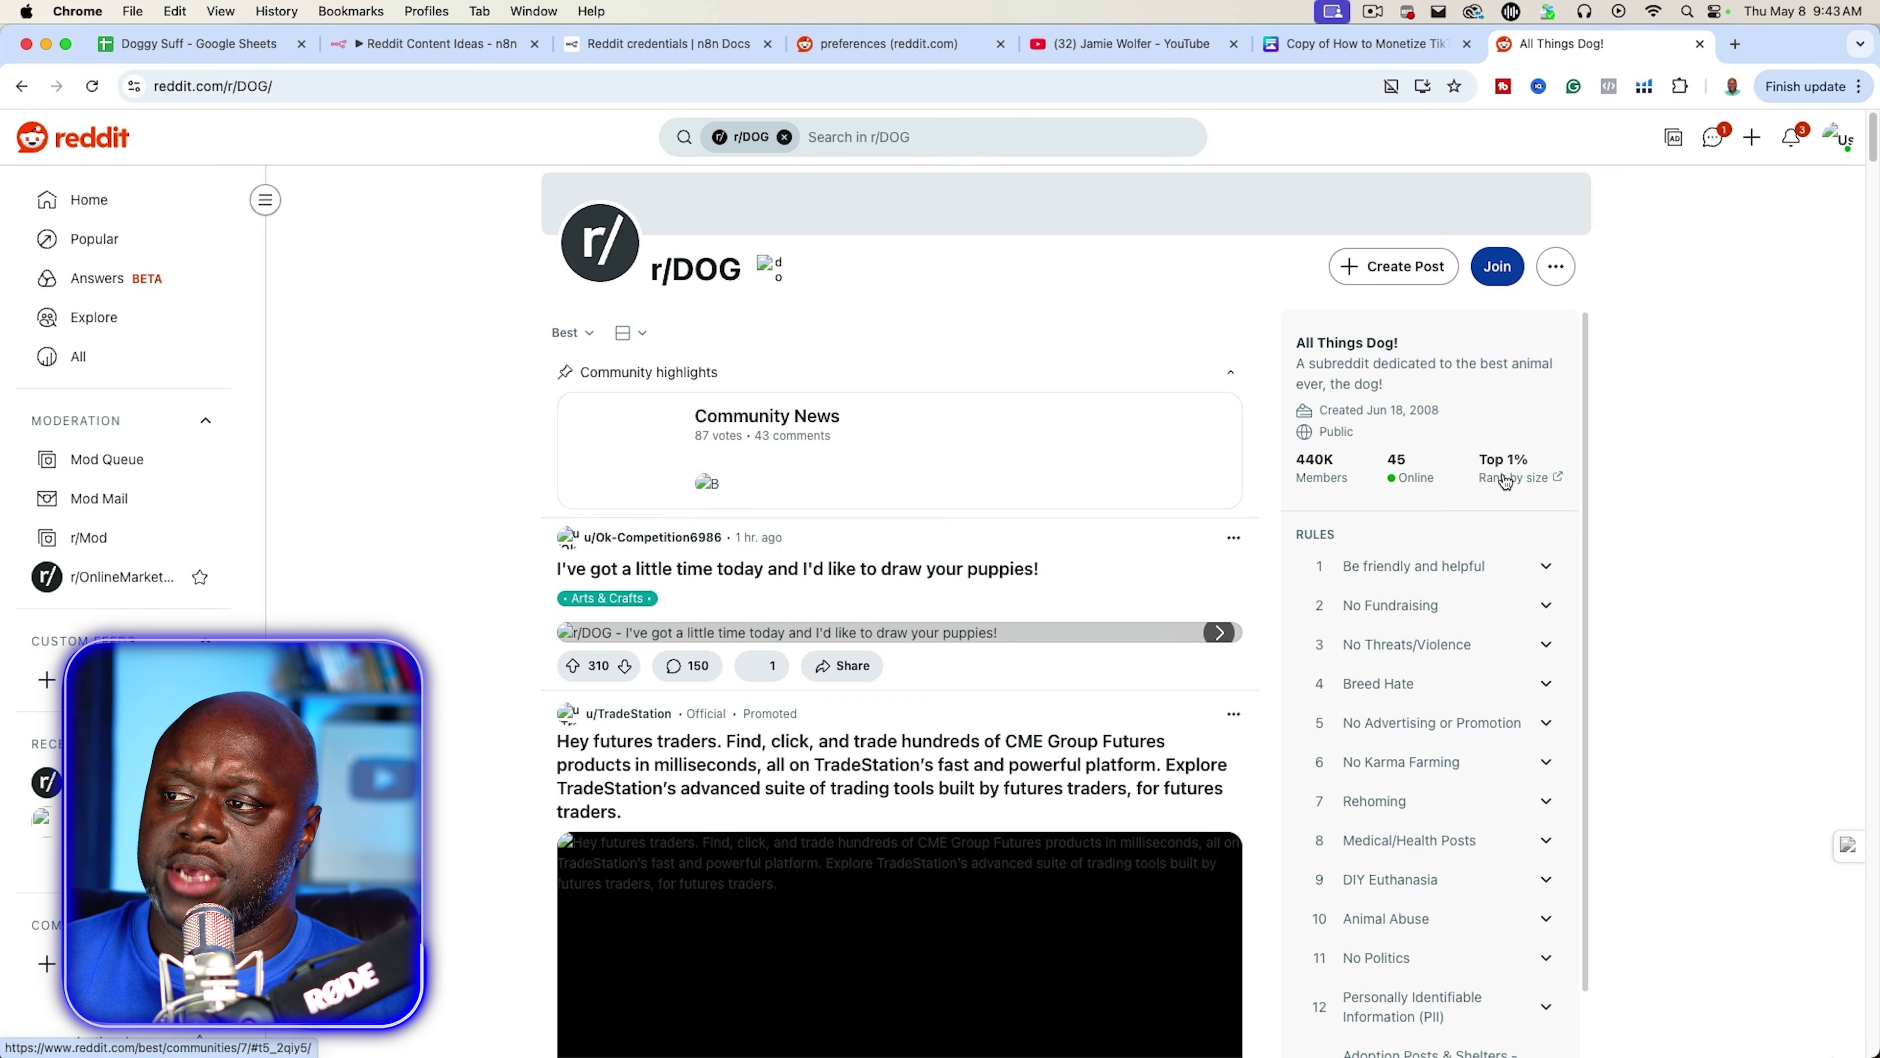
- Compare the Sort options of the n8n Reddit node with the sort choices on the r/DOG community page
{"action": "left_click", "coordinate": [415, 47]}
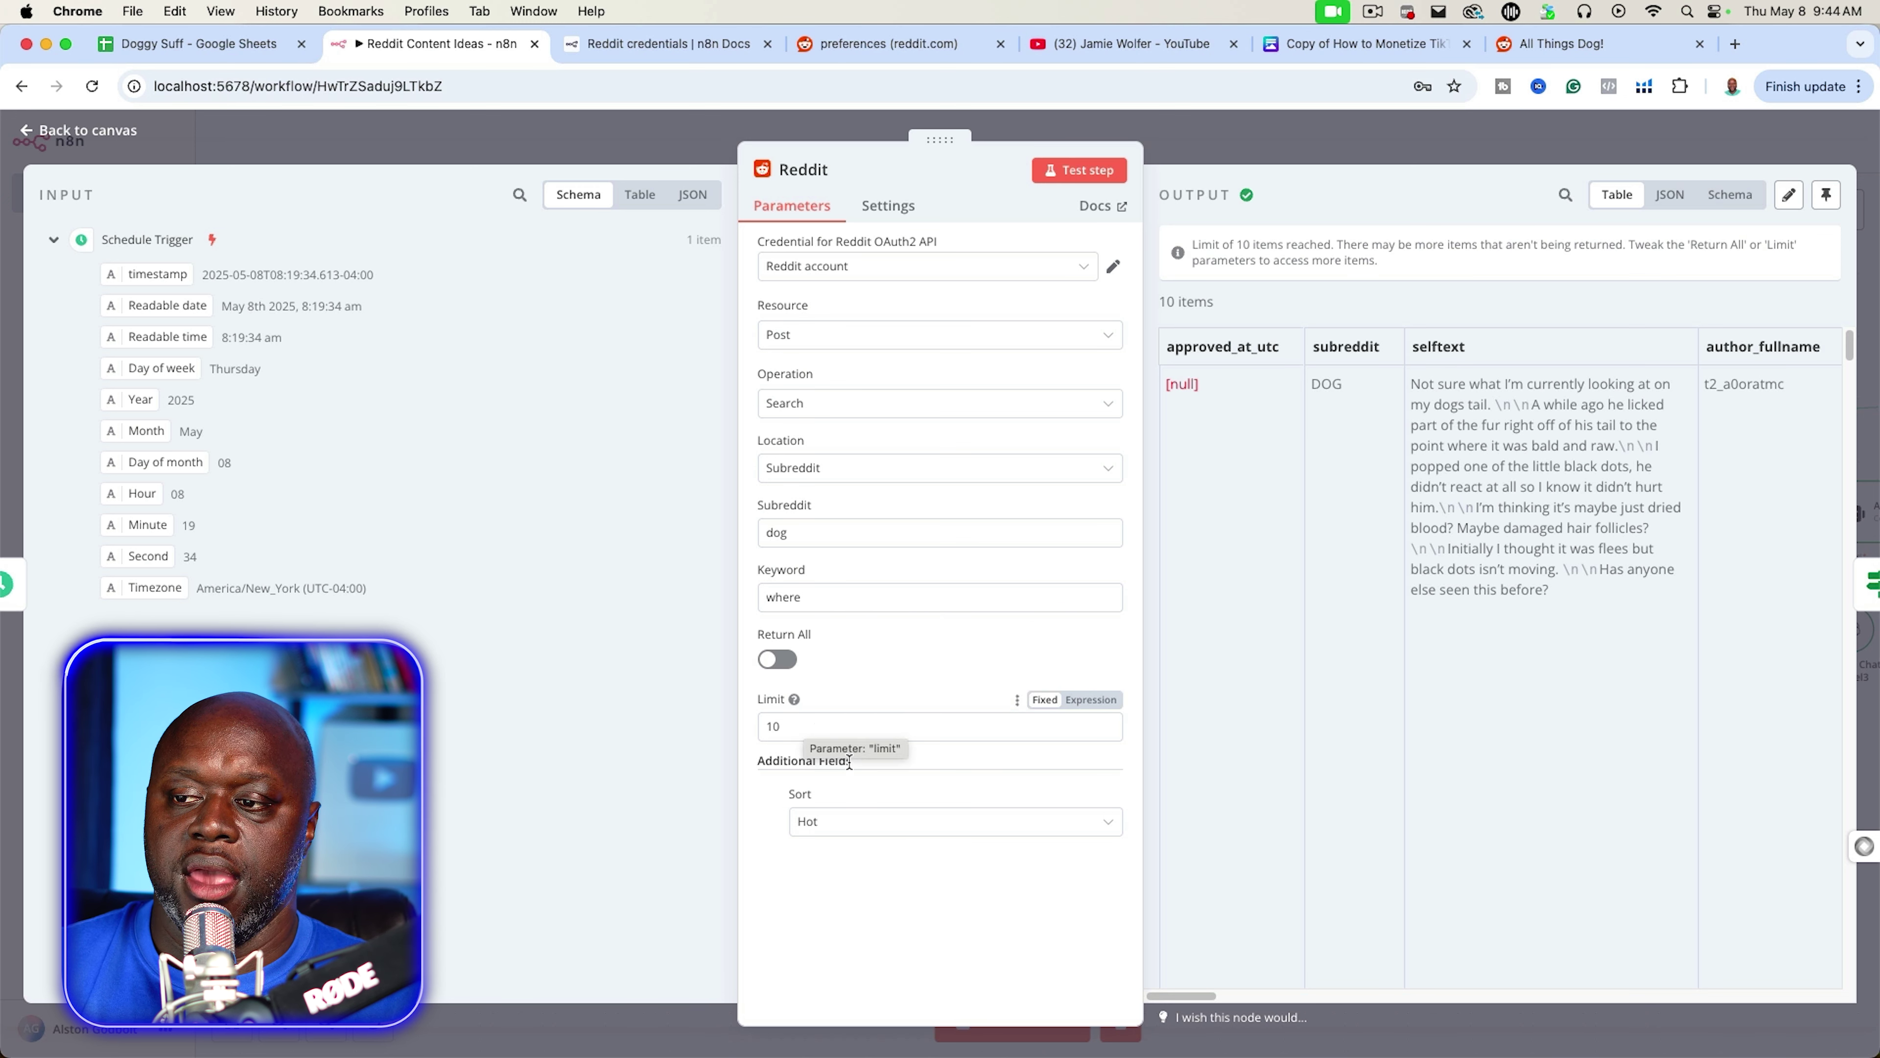
{"action": "left_click", "coordinate": [900, 820]}
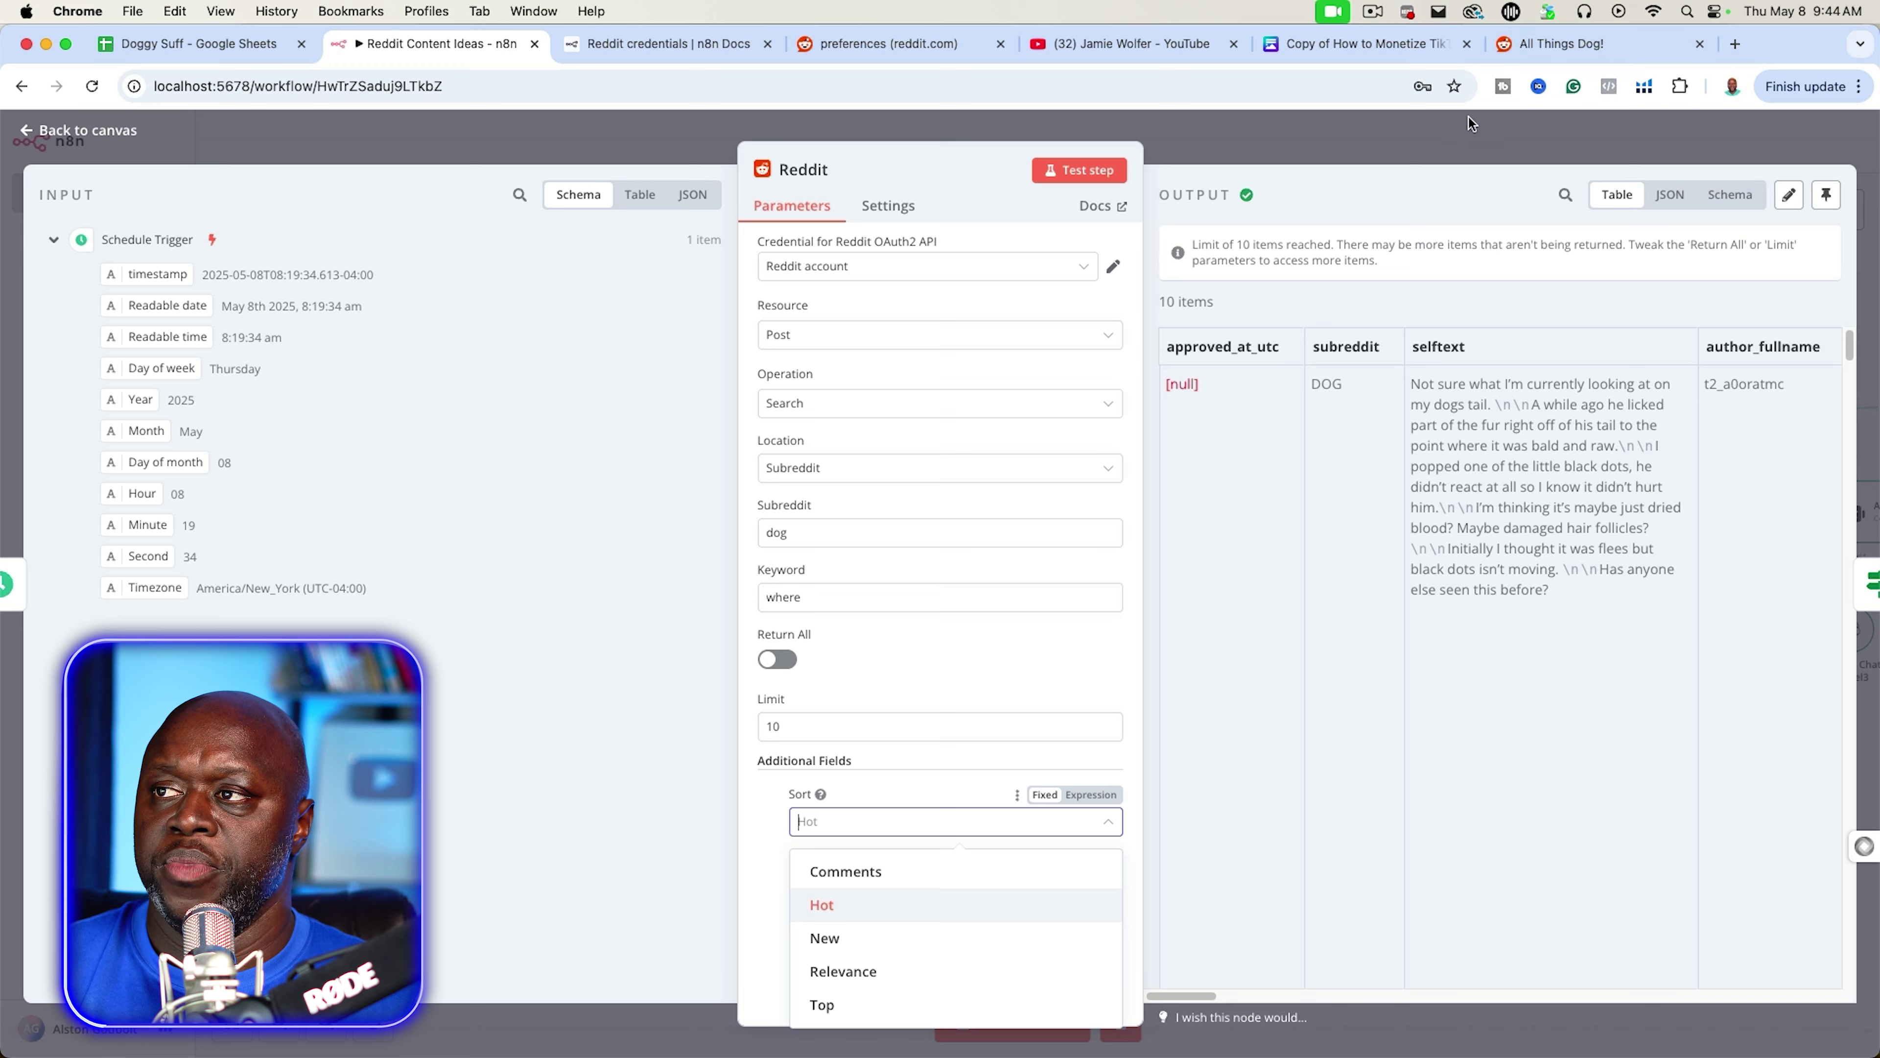
{"action": "left_click", "coordinate": [1533, 54]}
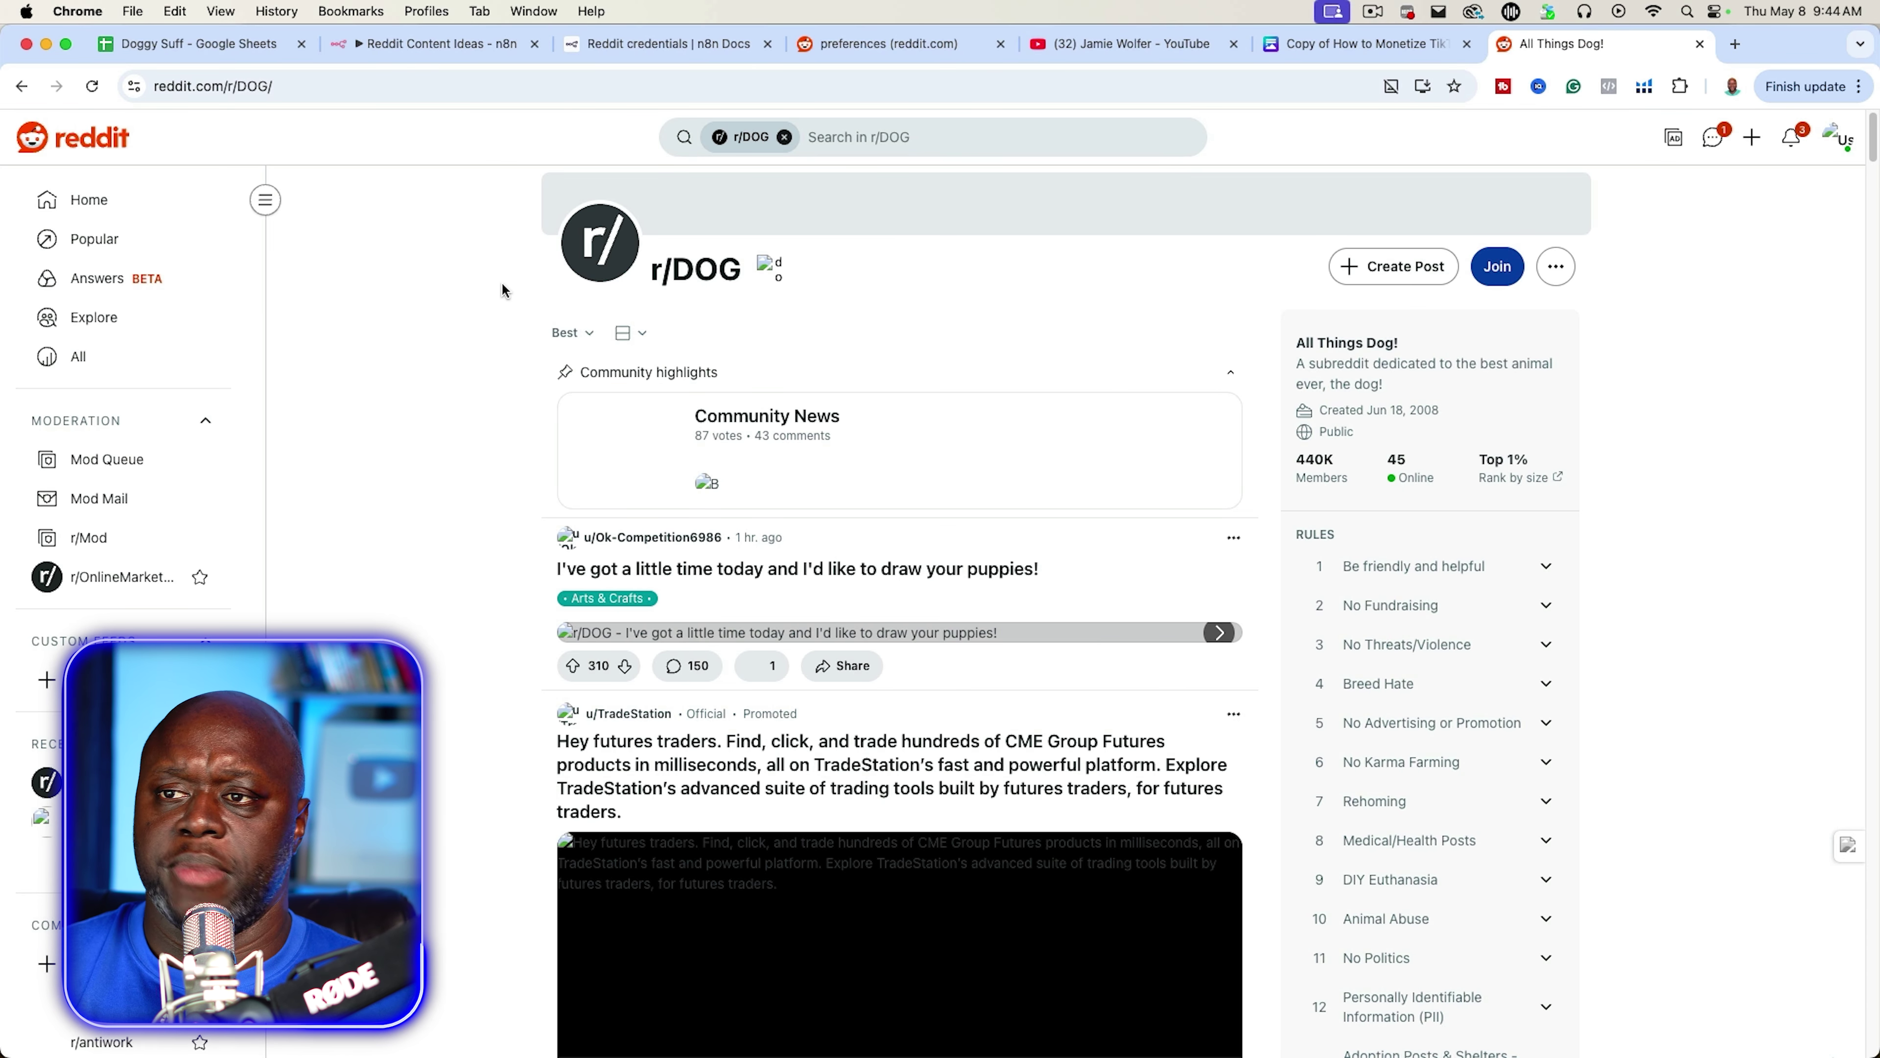
{"action": "left_click", "coordinate": [581, 333]}
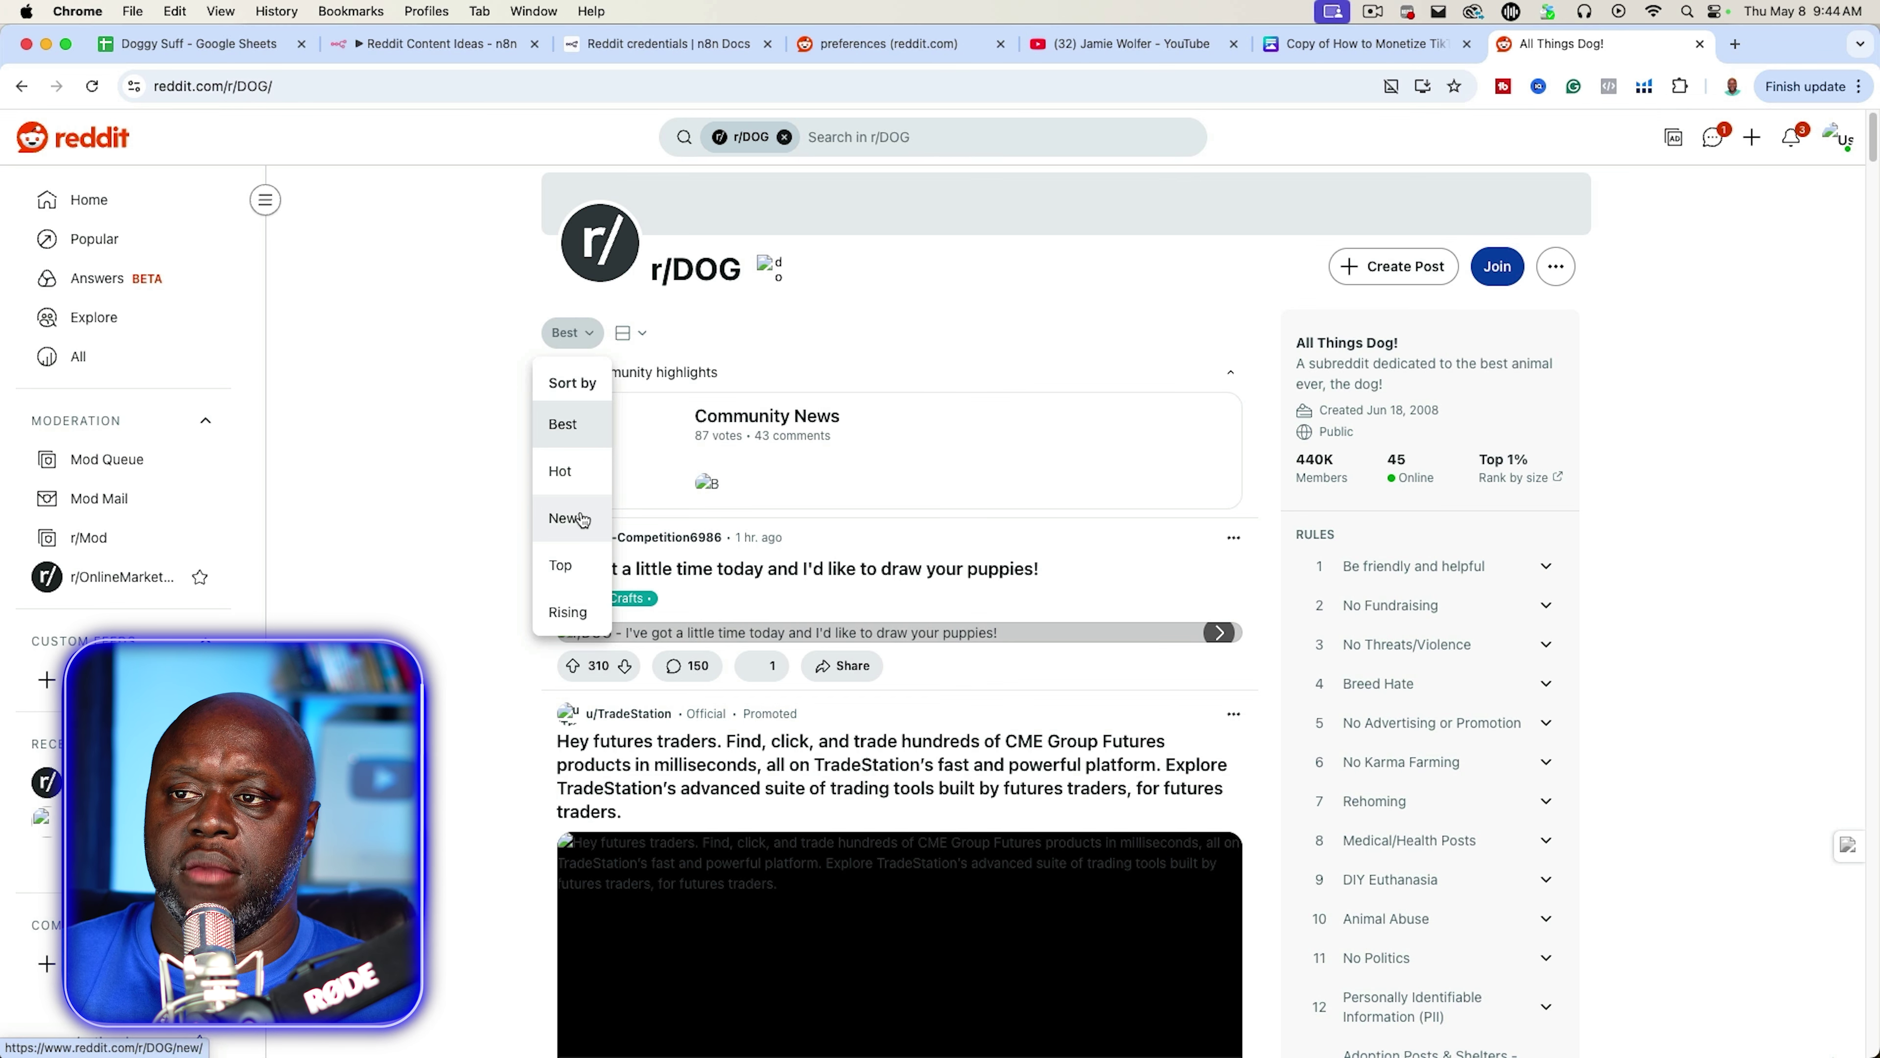
{"action": "left_click", "coordinate": [446, 565]}
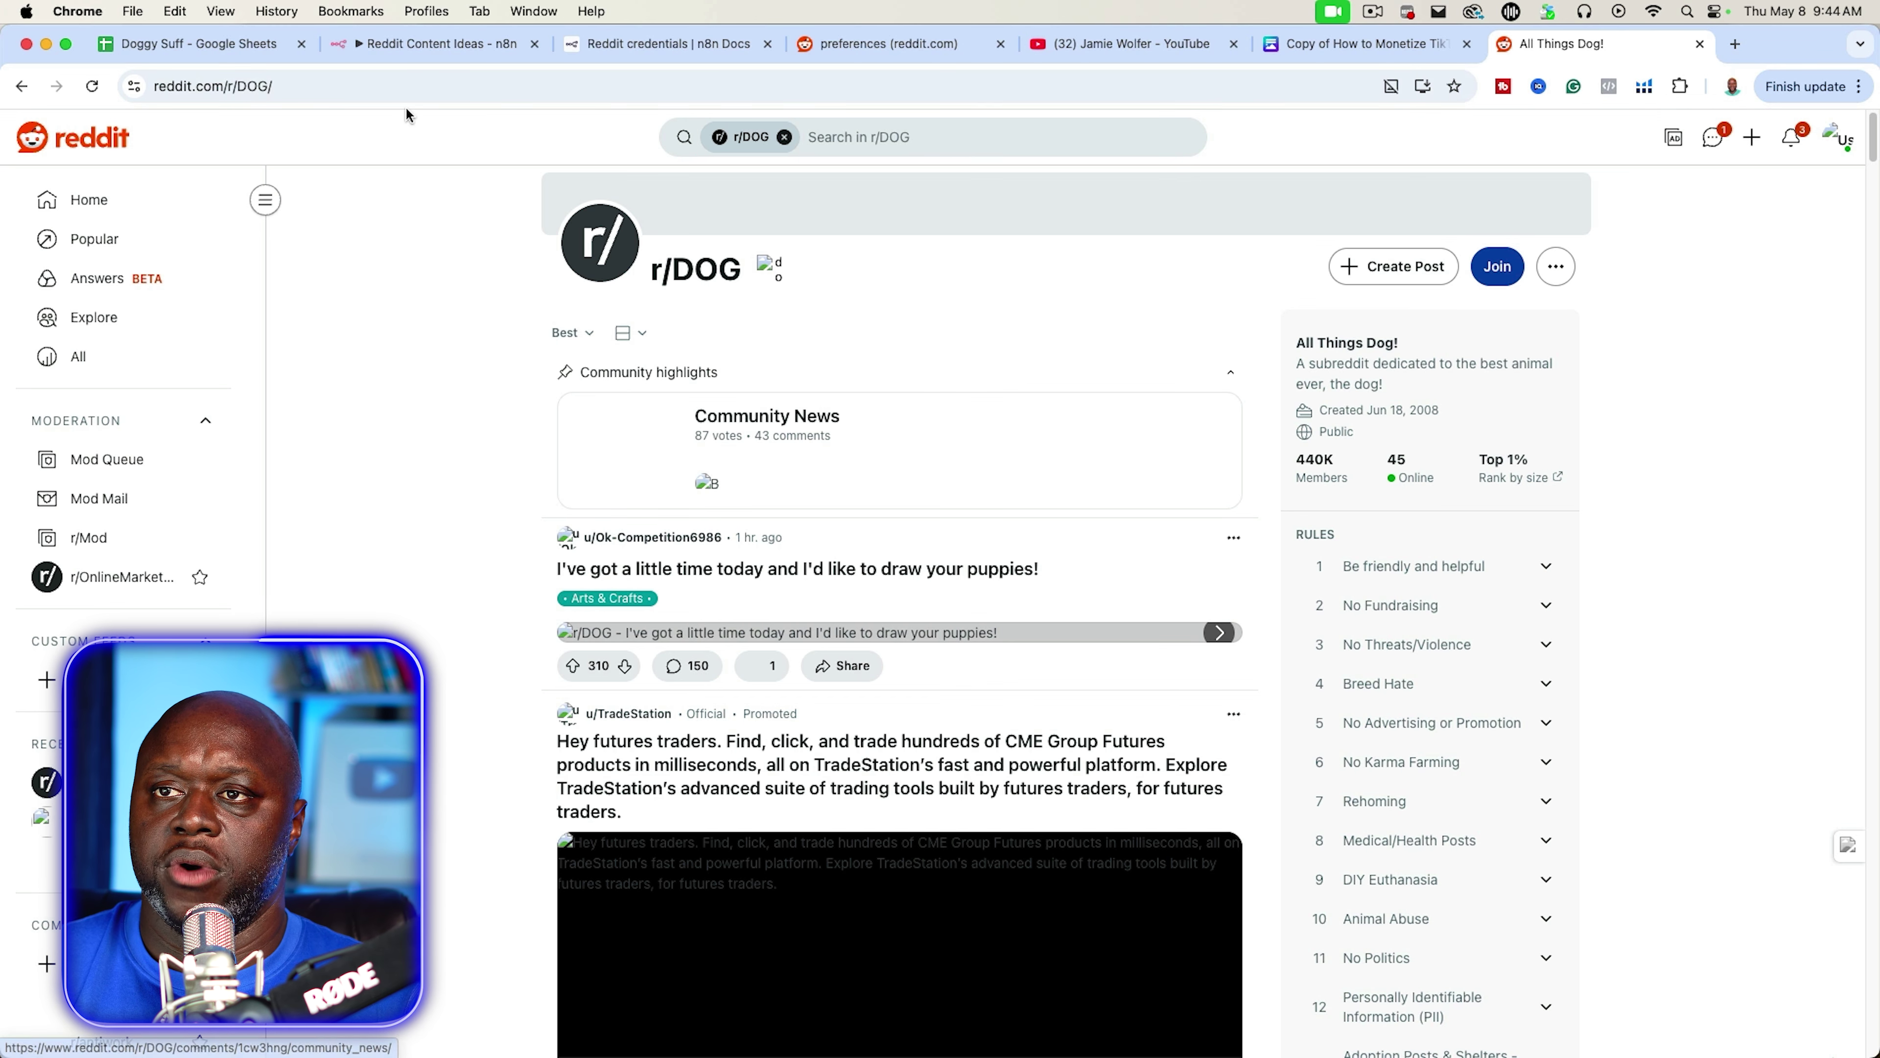
{"action": "left_click", "coordinate": [415, 43]}
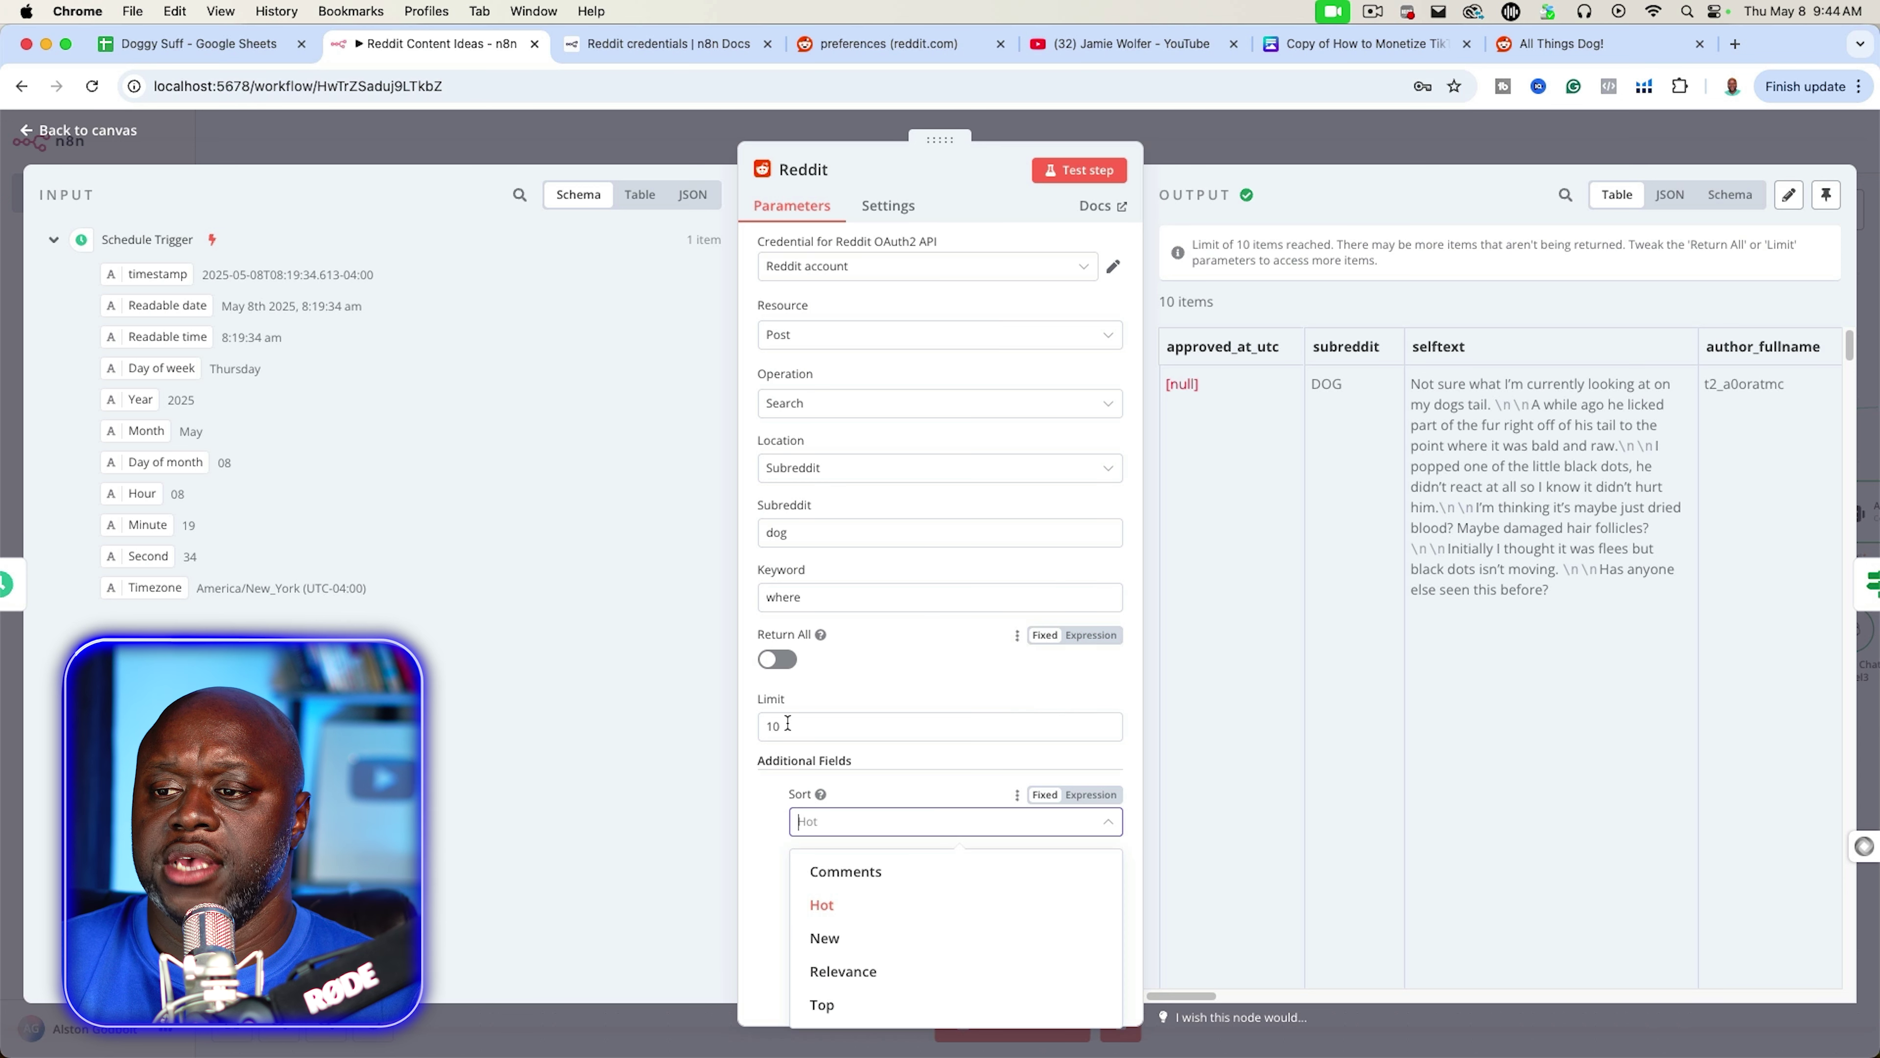
{"action": "left_click", "coordinate": [756, 850]}
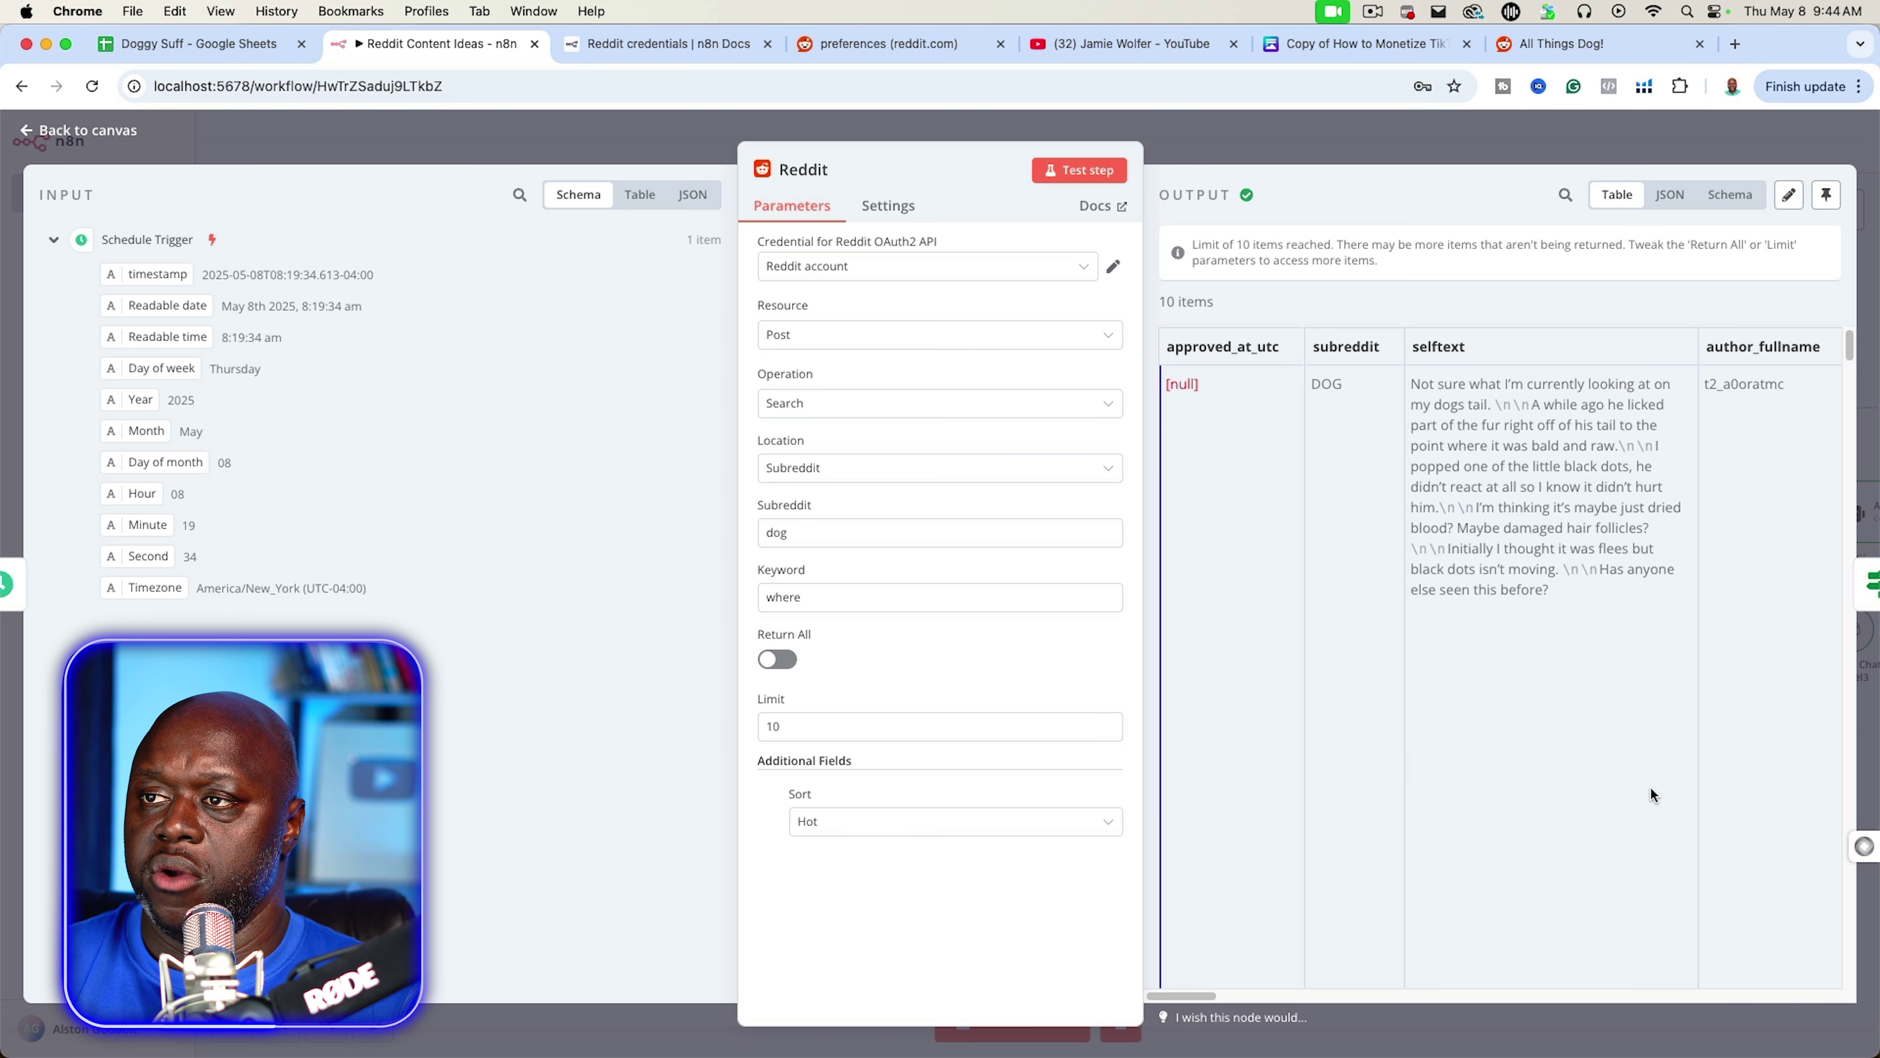
- Look through the posts in the Reddit node's output table and return to the workflow canvas
{"action": "scroll", "coordinate": [1564, 739], "scroll_direction": "down", "scroll_amount": 2}
{"action": "scroll", "coordinate": [1564, 739], "scroll_direction": "up", "scroll_amount": 2}
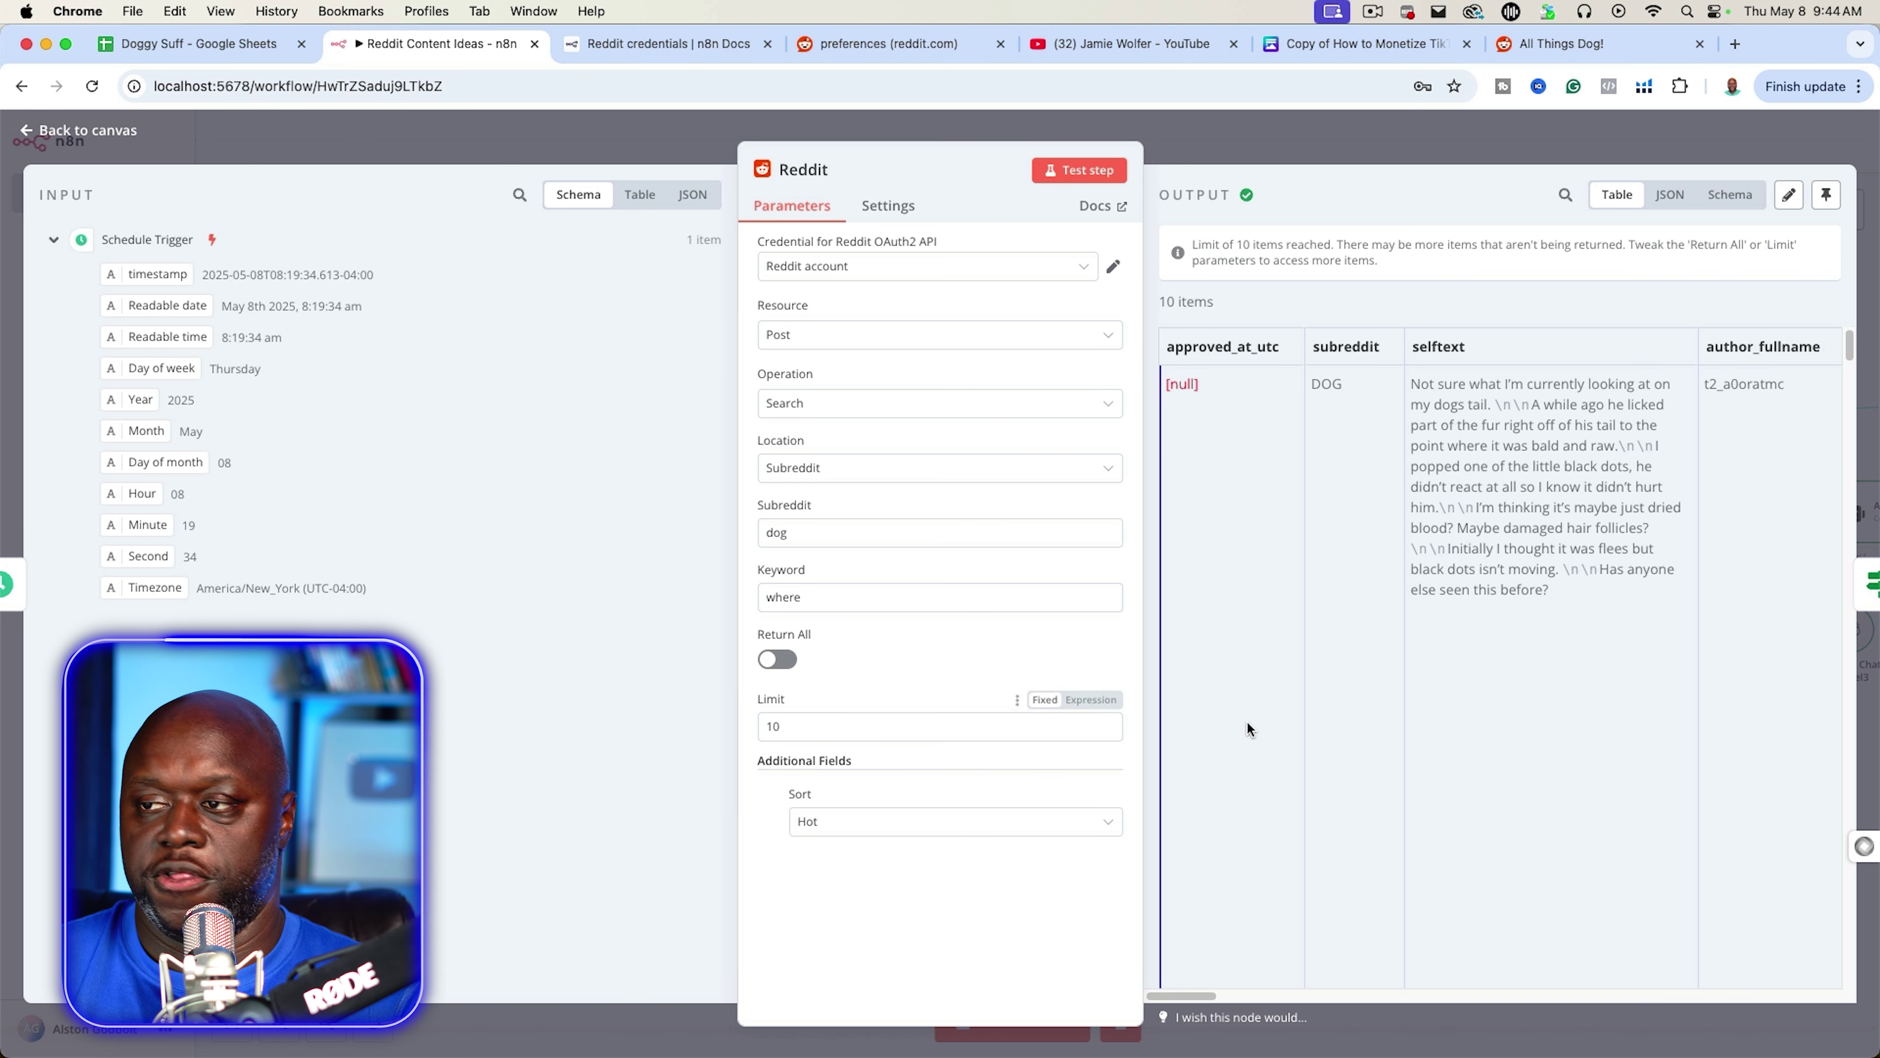
{"action": "scroll", "coordinate": [1295, 742], "scroll_direction": "down", "scroll_amount": 5}
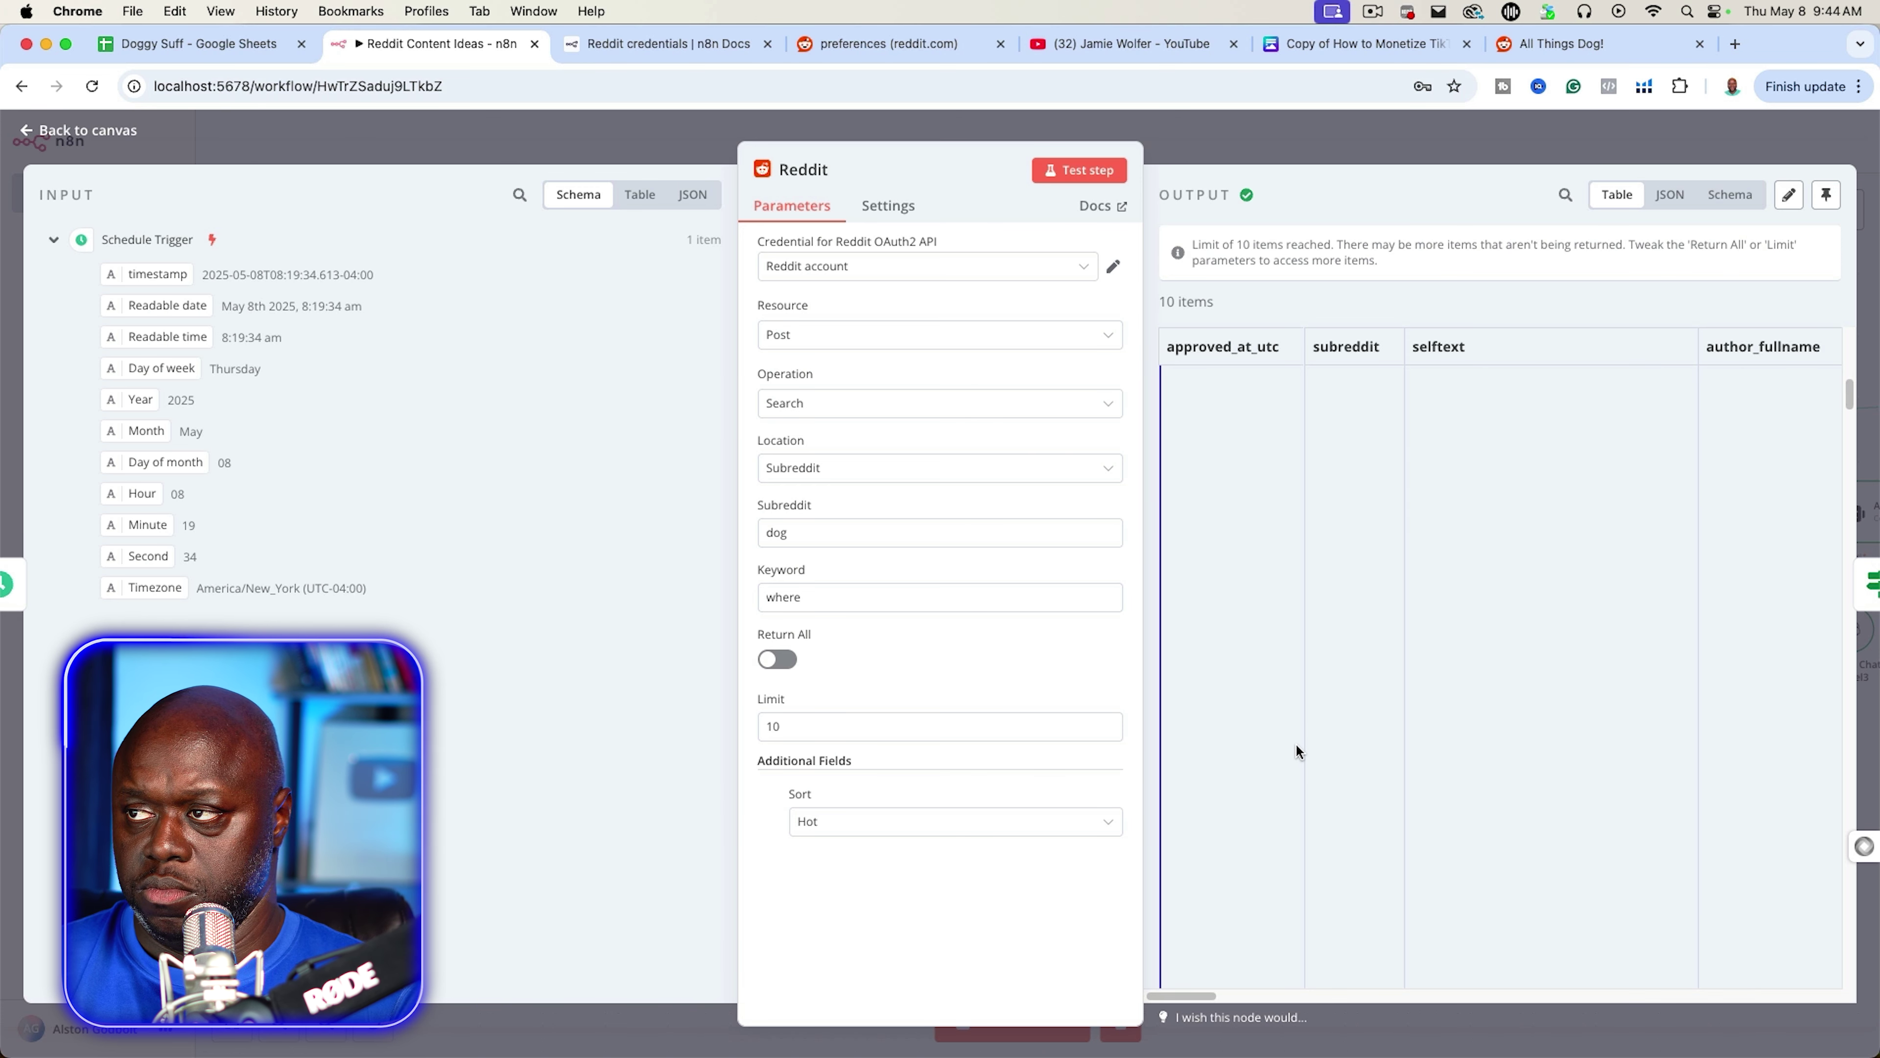
{"action": "scroll", "coordinate": [1297, 742], "scroll_direction": "up", "scroll_amount": 5}
{"action": "key", "text": "Escape"}
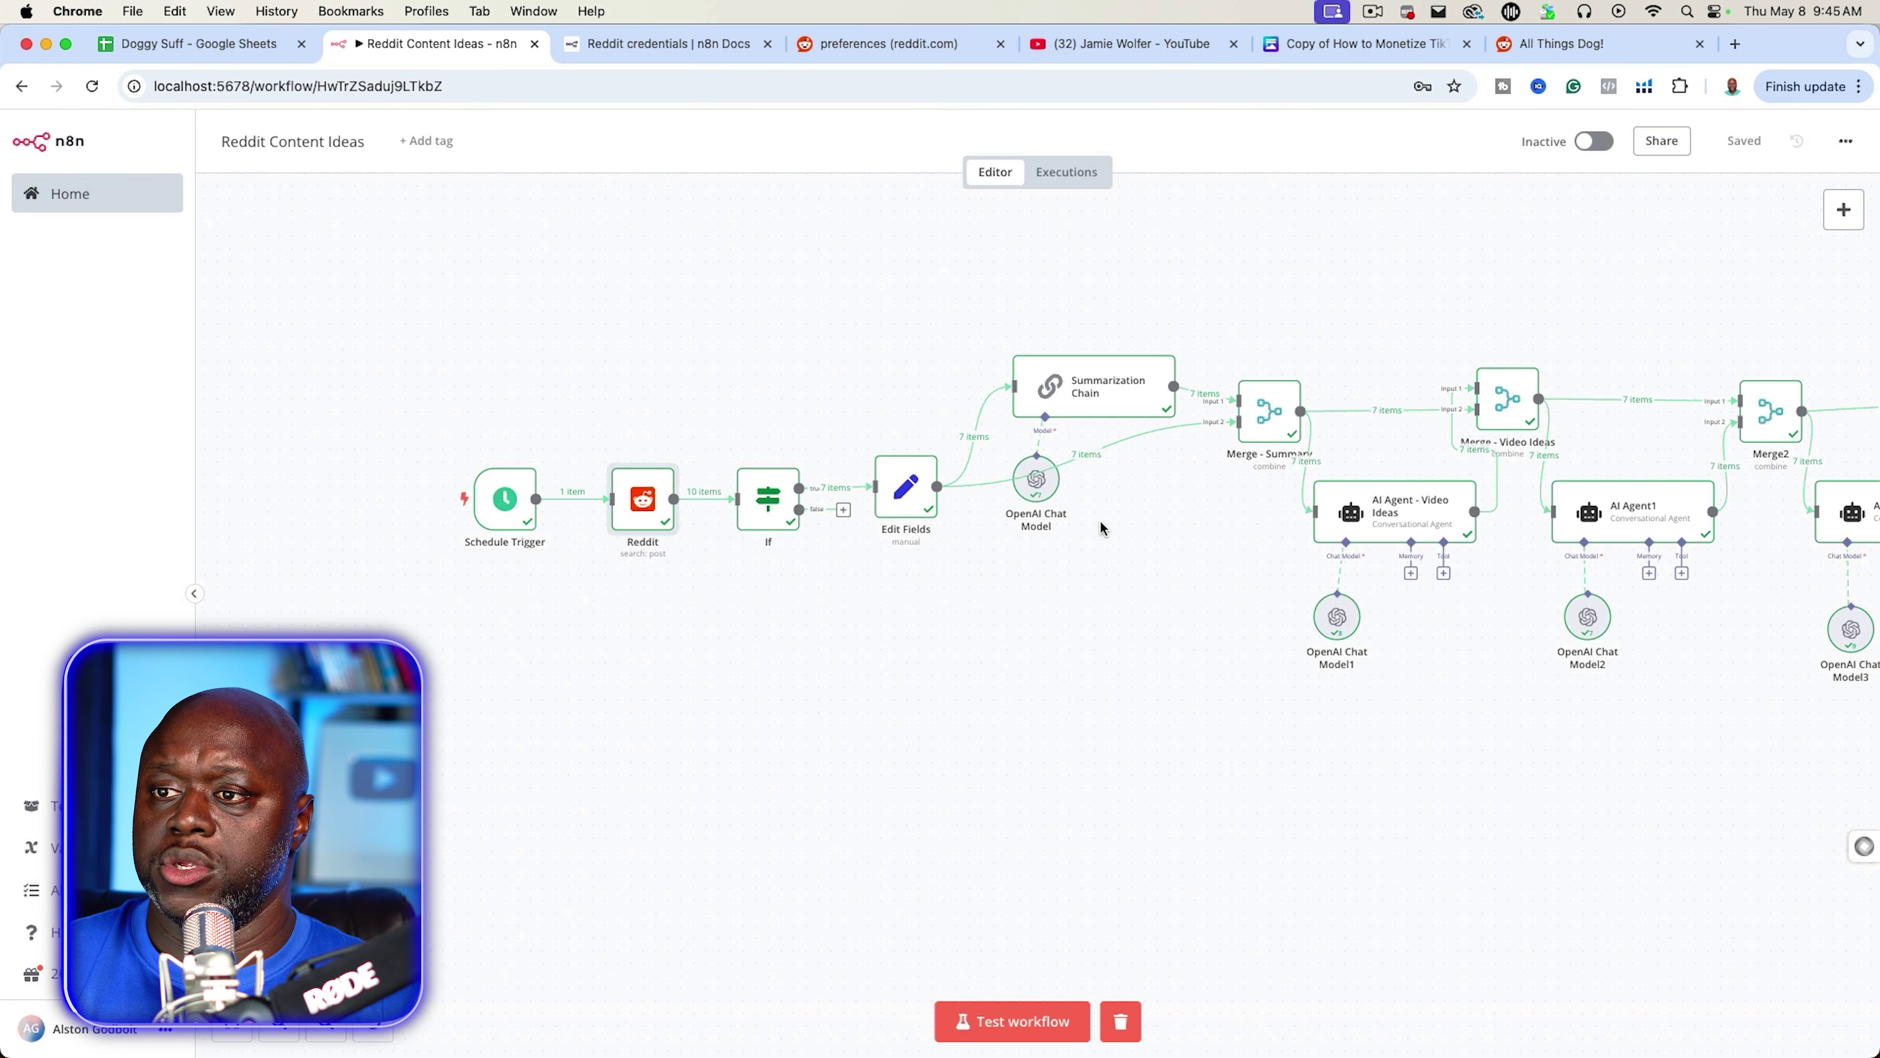
- Open the If node and go through its Reddit input fields, collapsing the expanded entries under media_metadata
{"action": "double_click", "coordinate": [769, 504]}
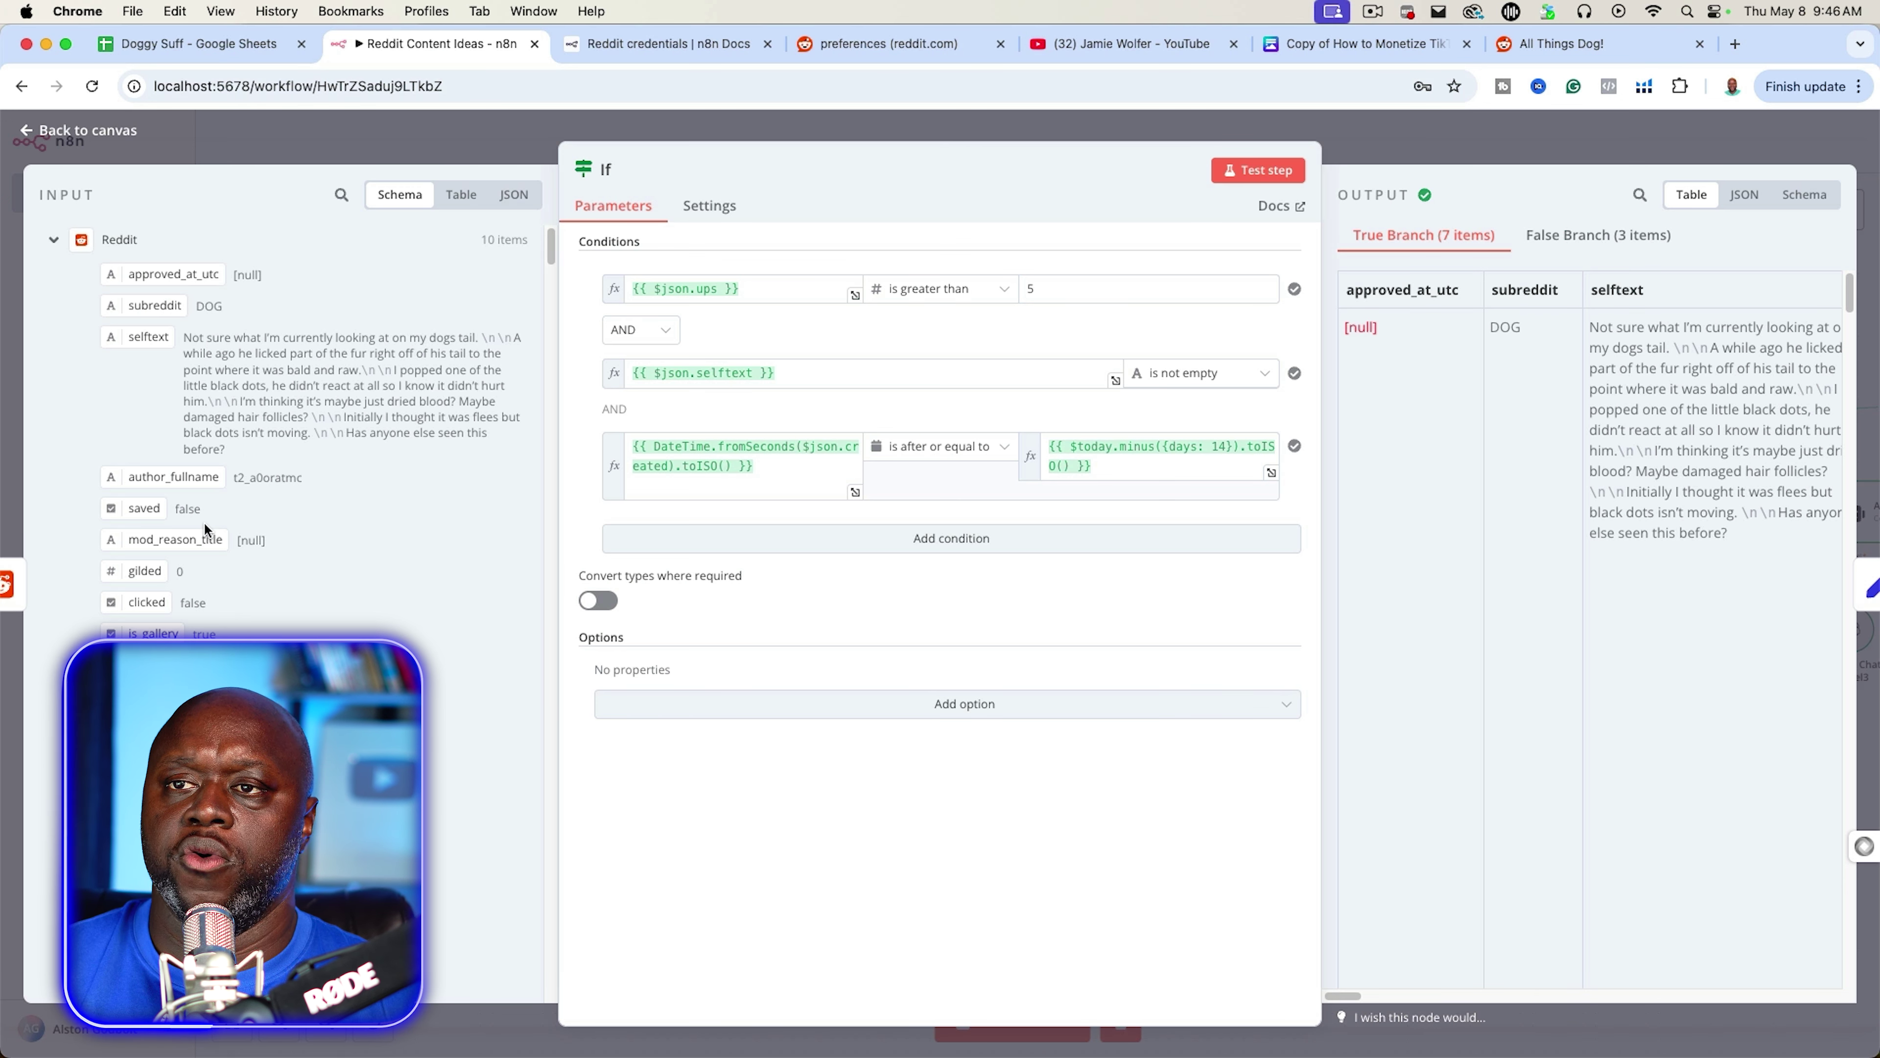
{"action": "scroll", "coordinate": [189, 585], "scroll_direction": "down", "scroll_amount": 3}
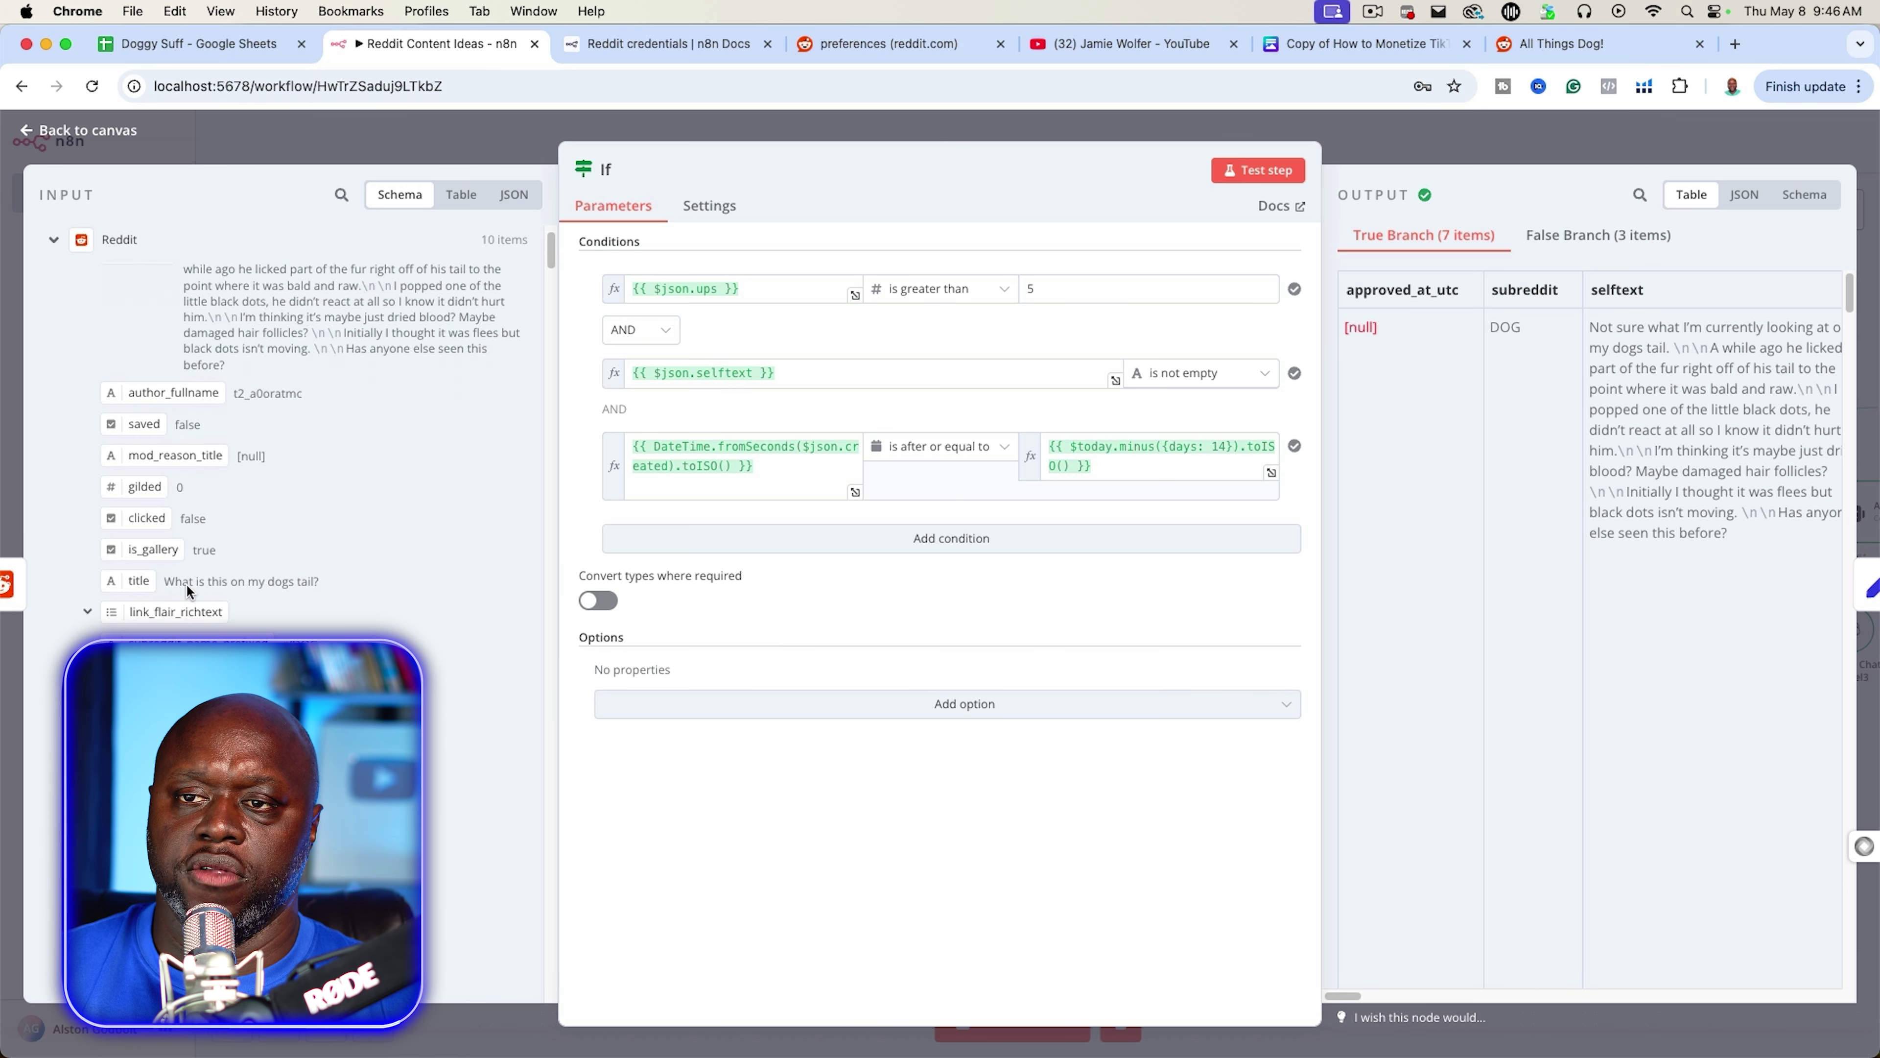
{"action": "scroll", "coordinate": [174, 631], "scroll_direction": "down", "scroll_amount": 8}
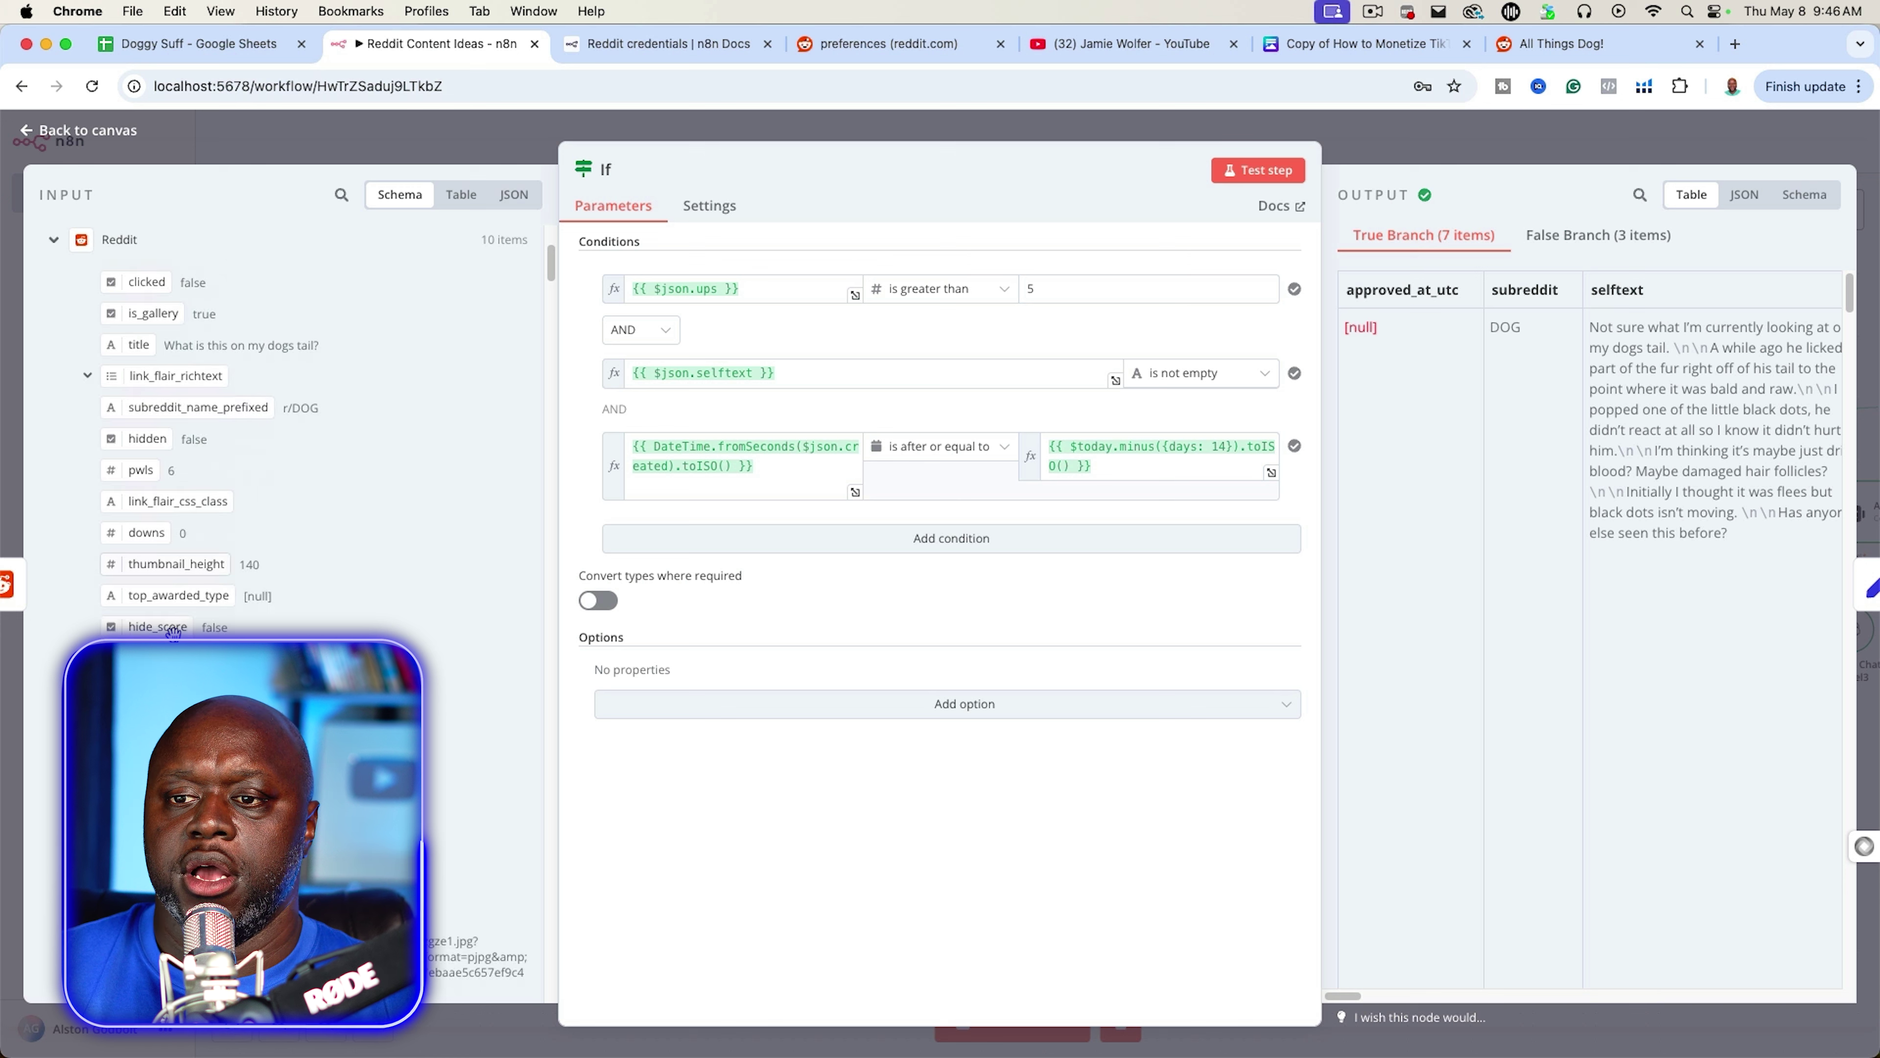
{"action": "scroll", "coordinate": [133, 585], "scroll_direction": "down", "scroll_amount": 2}
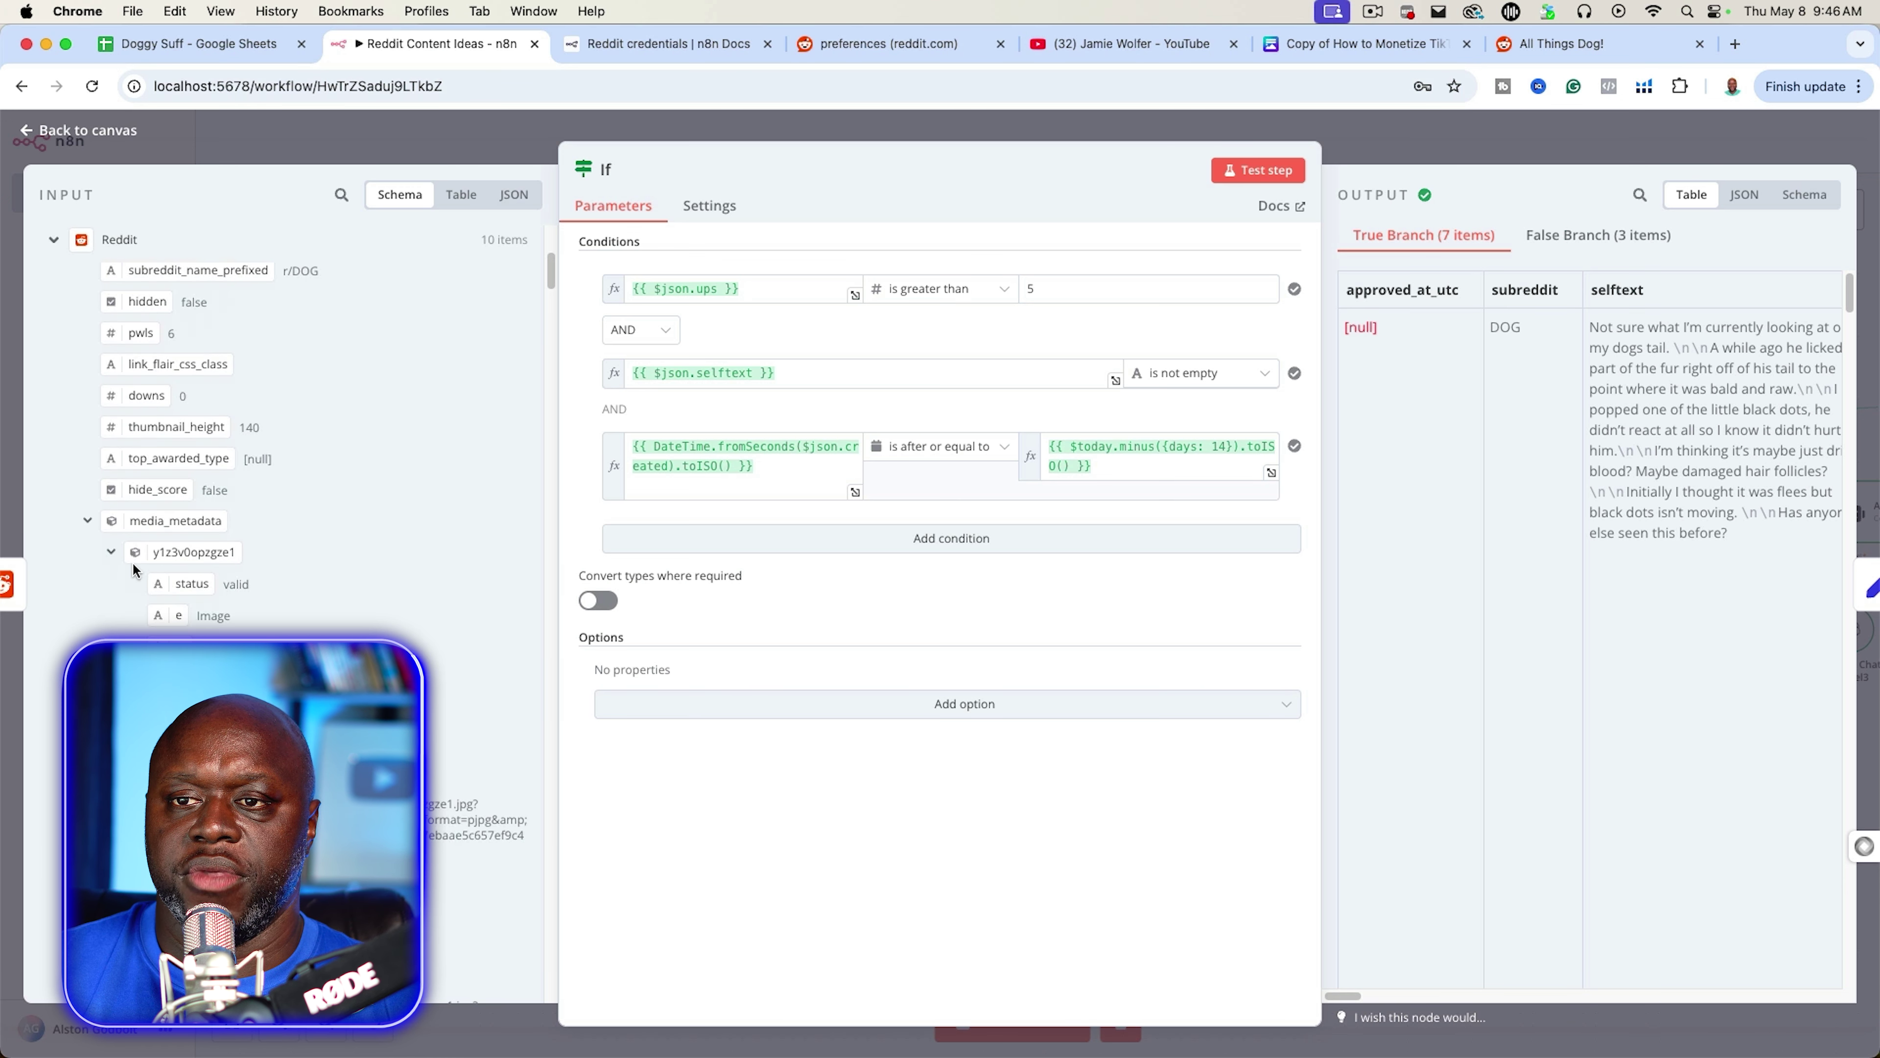
{"action": "left_click", "coordinate": [112, 553]}
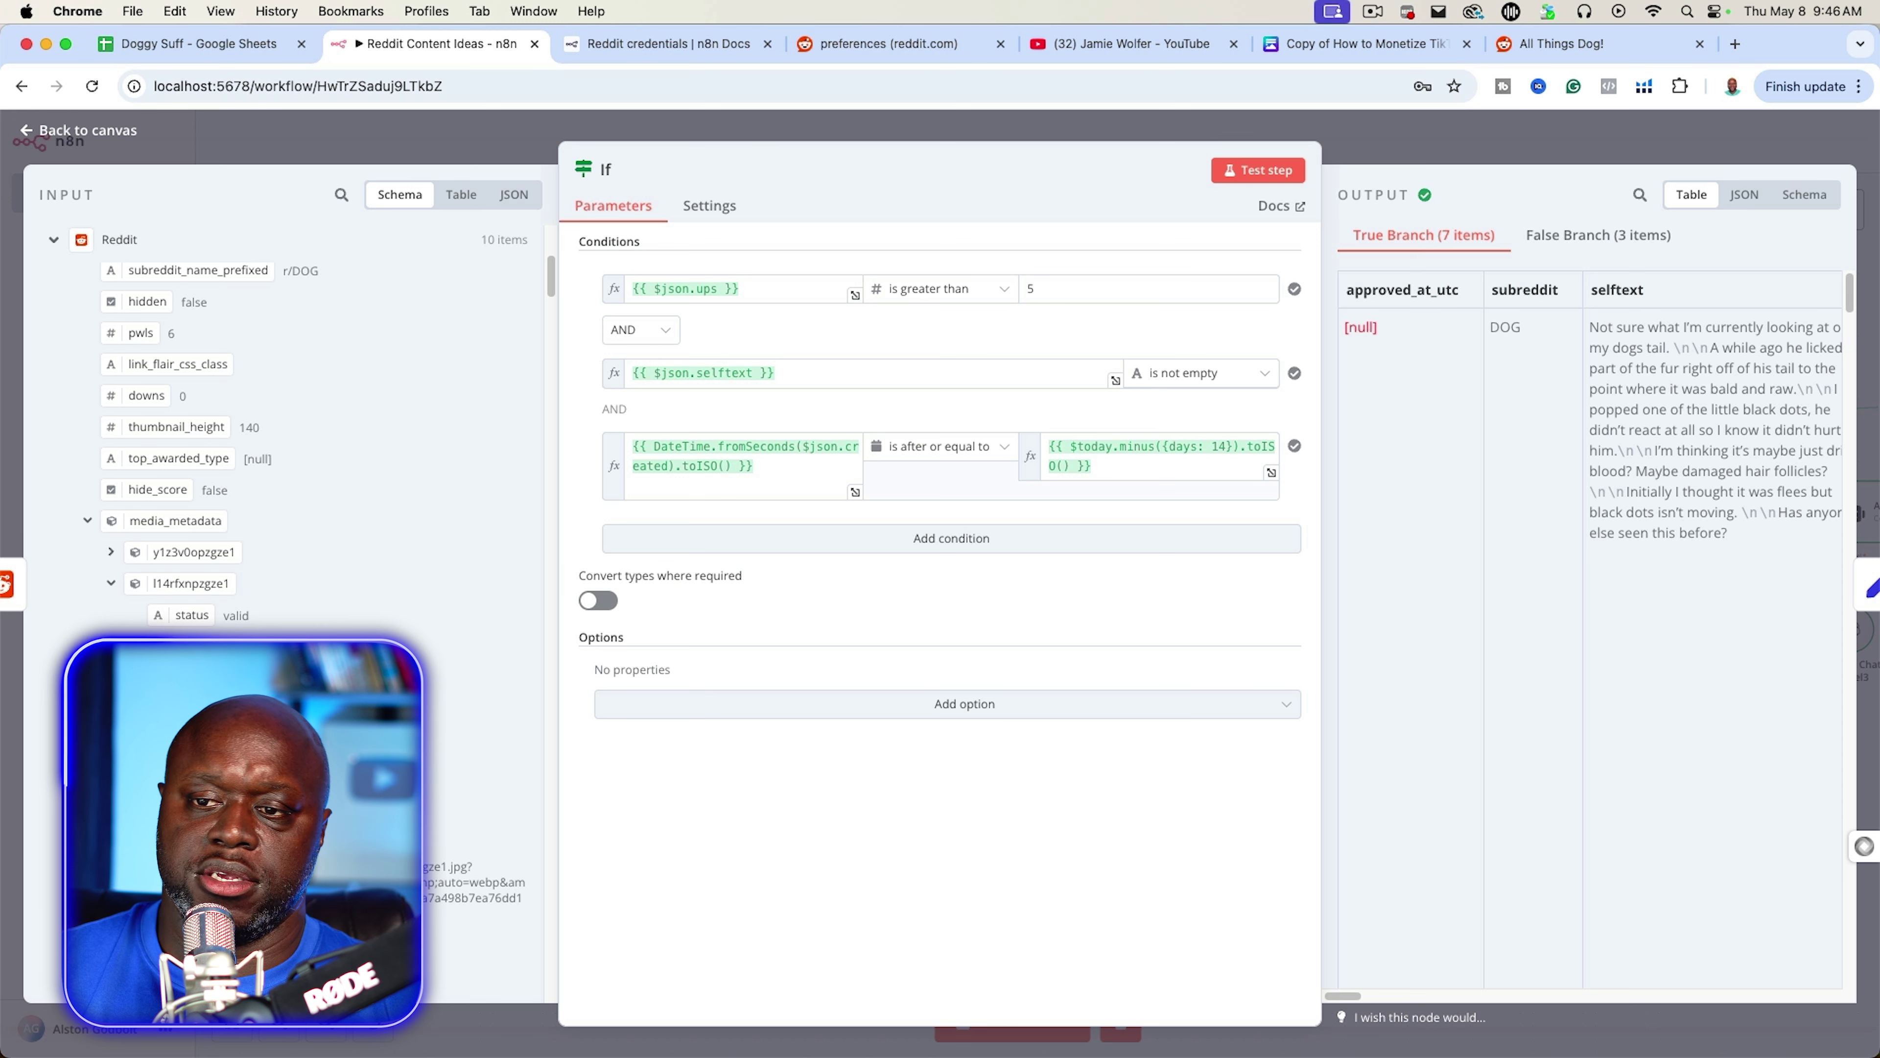
{"action": "scroll", "coordinate": [222, 444], "scroll_direction": "down", "scroll_amount": 6}
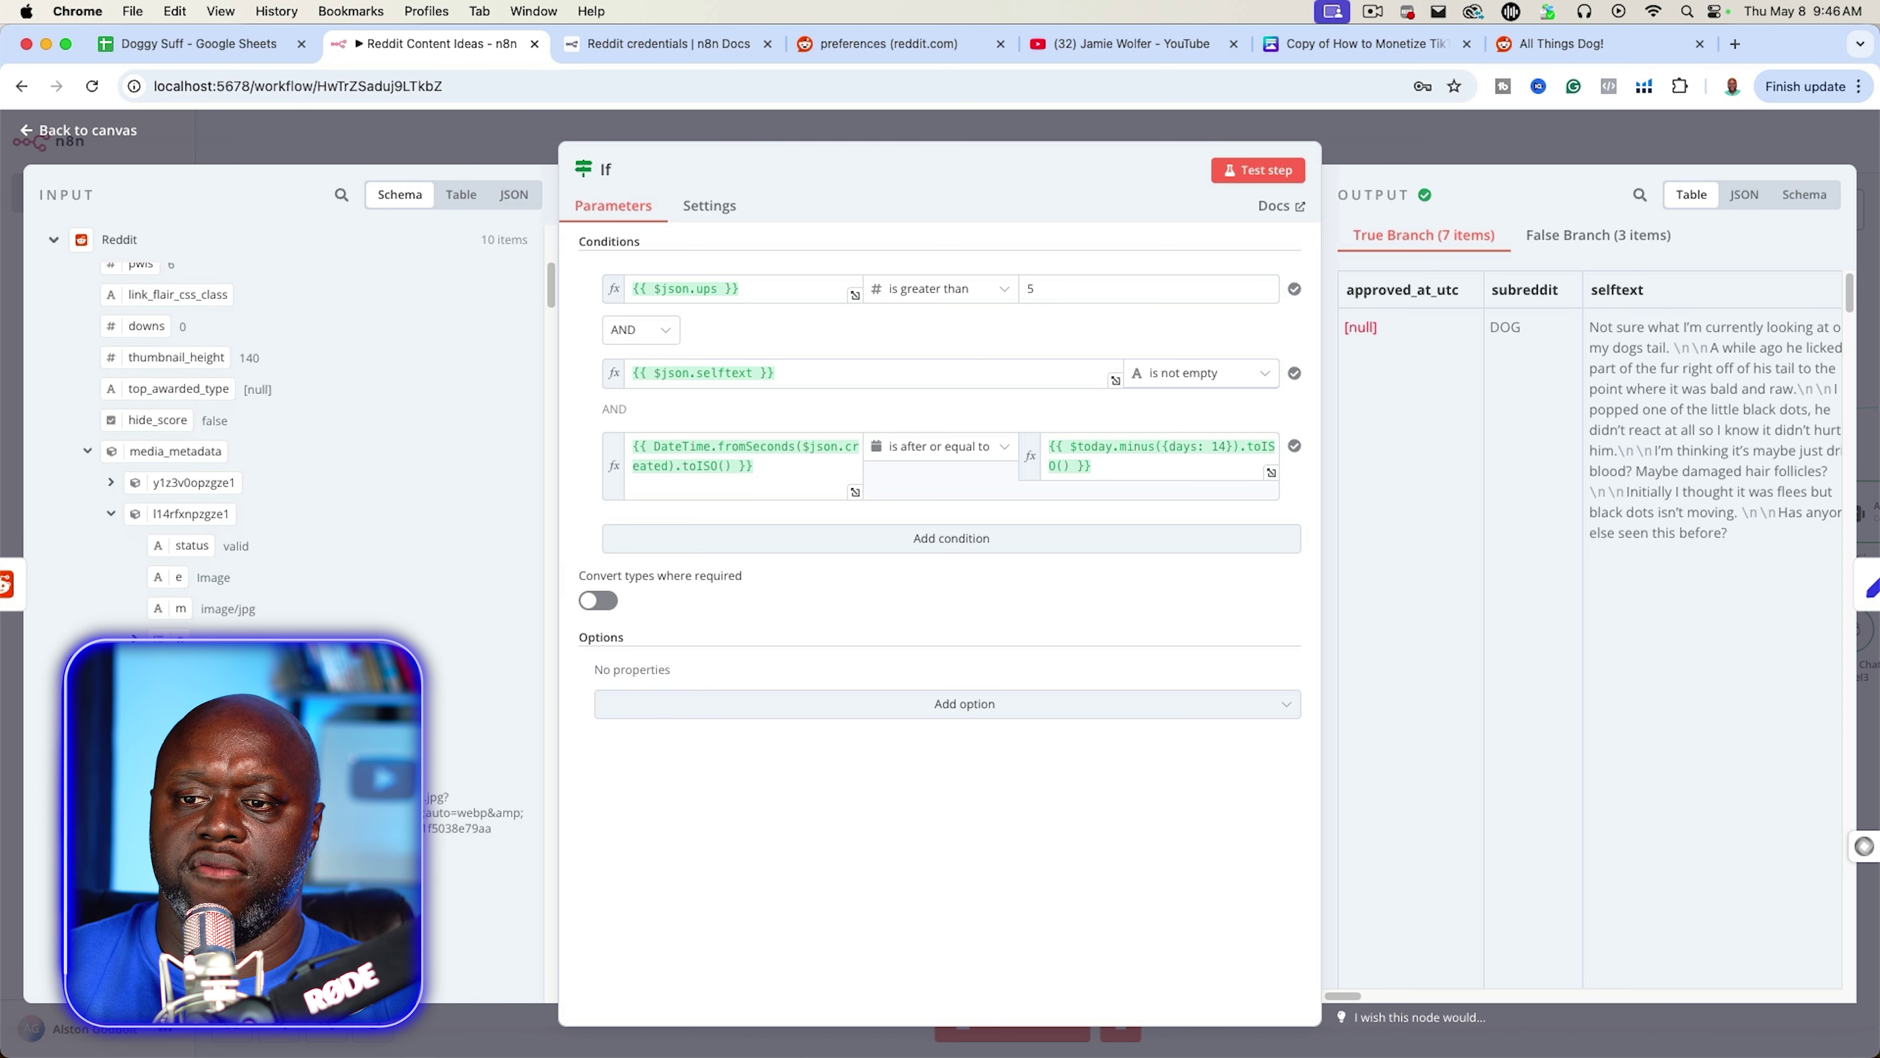
{"action": "scroll", "coordinate": [143, 629], "scroll_direction": "down", "scroll_amount": 1}
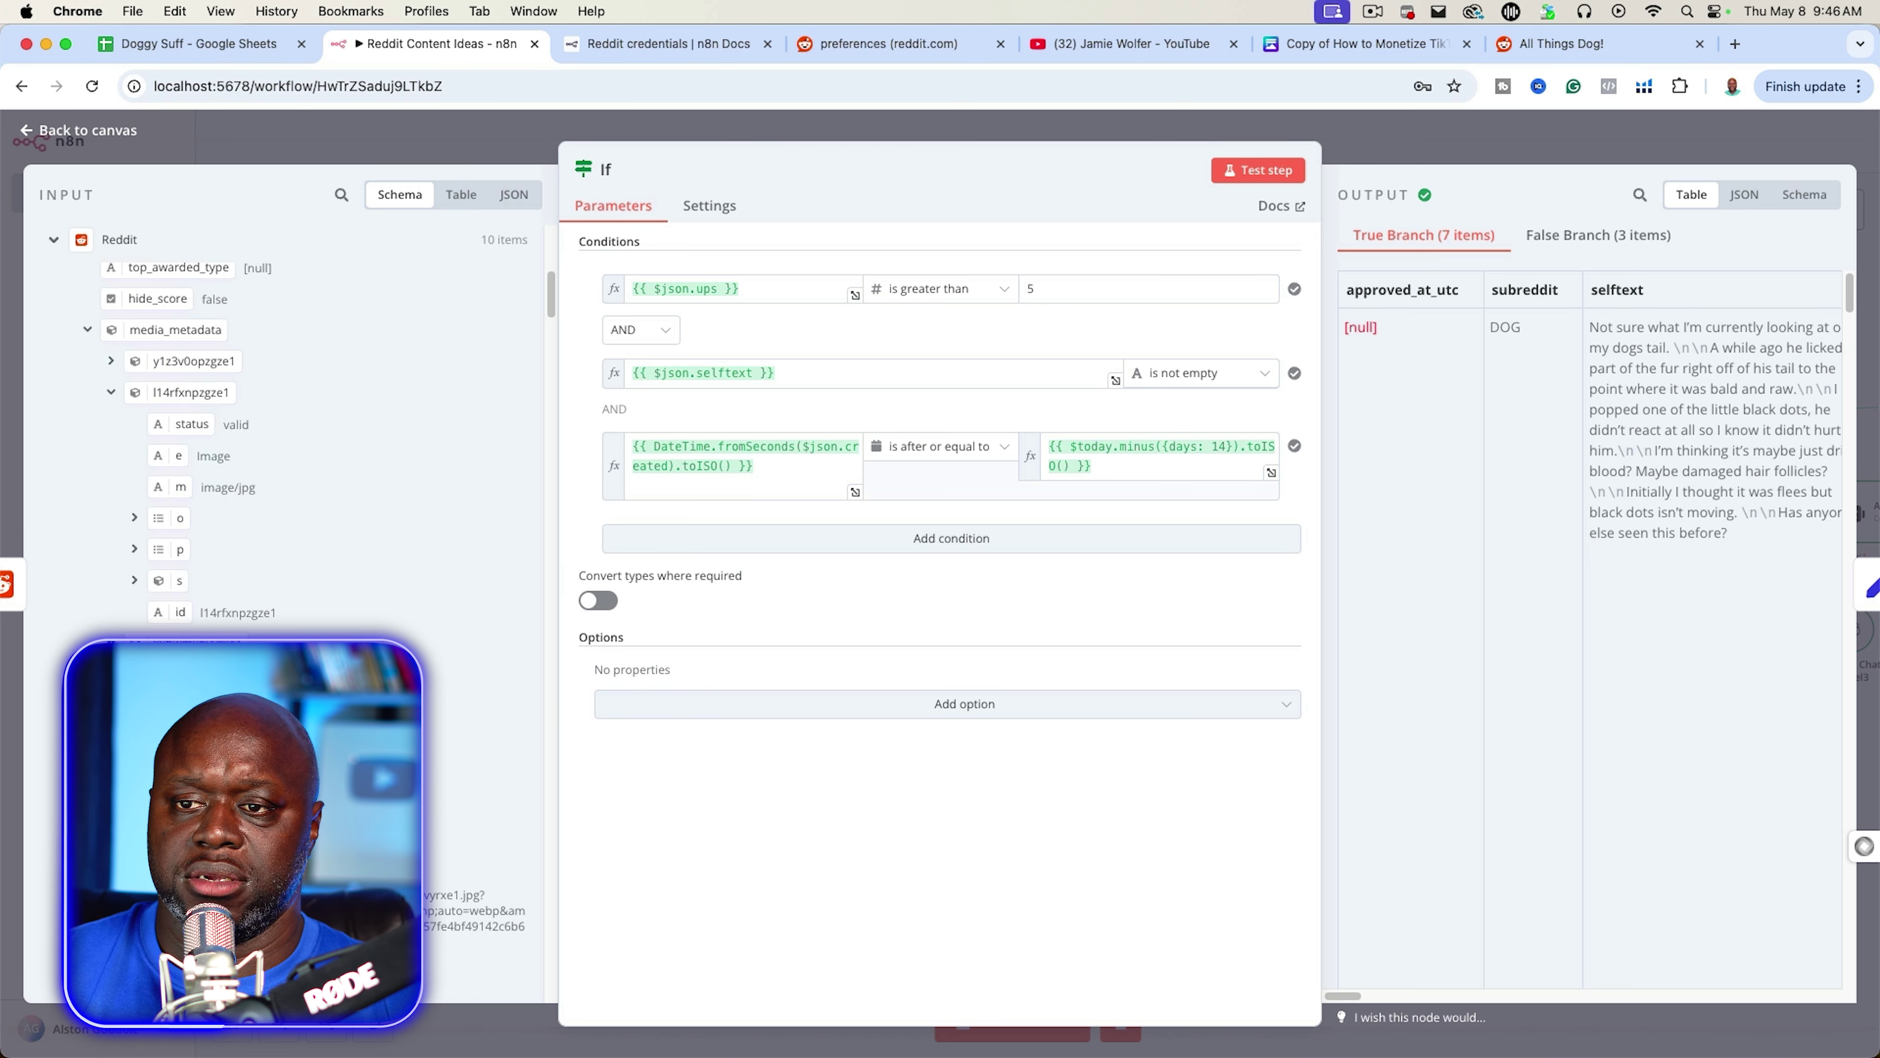
{"action": "scroll", "coordinate": [153, 403], "scroll_direction": "down", "scroll_amount": 2}
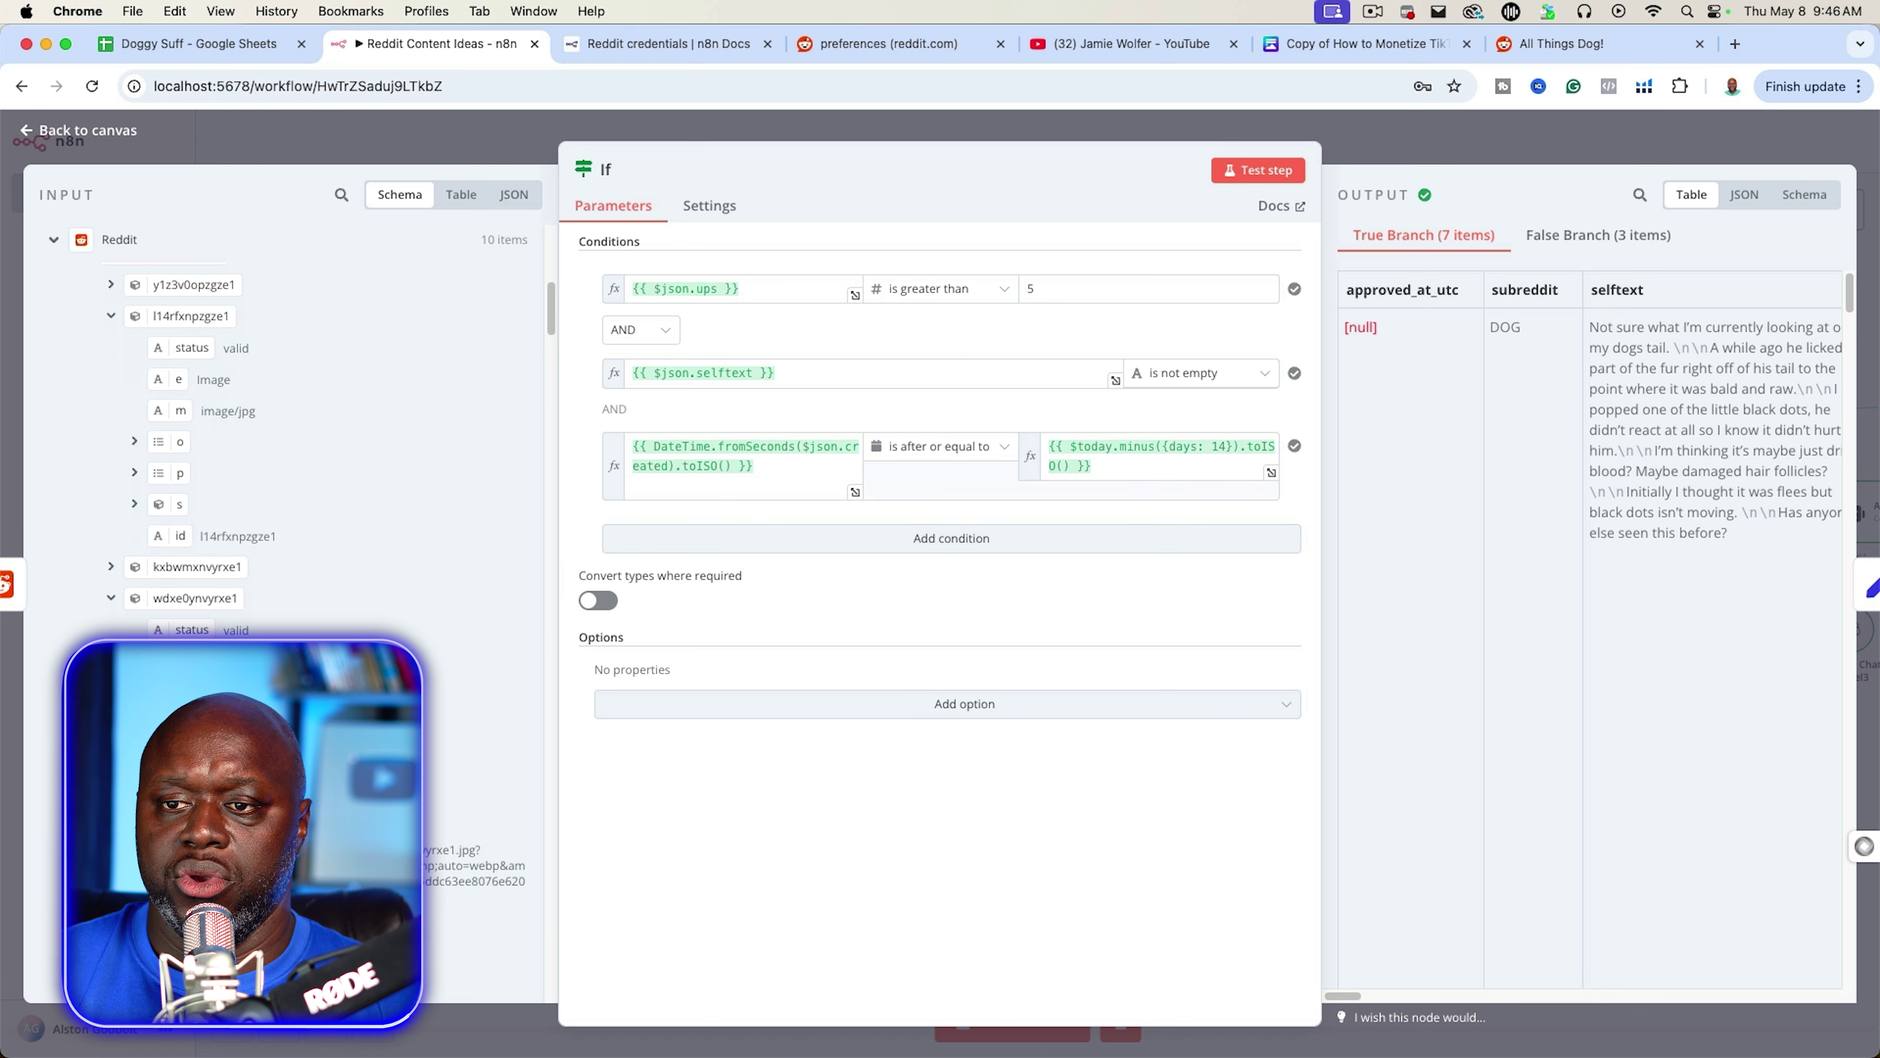
{"action": "left_click", "coordinate": [112, 316]}
{"action": "left_click", "coordinate": [111, 378]}
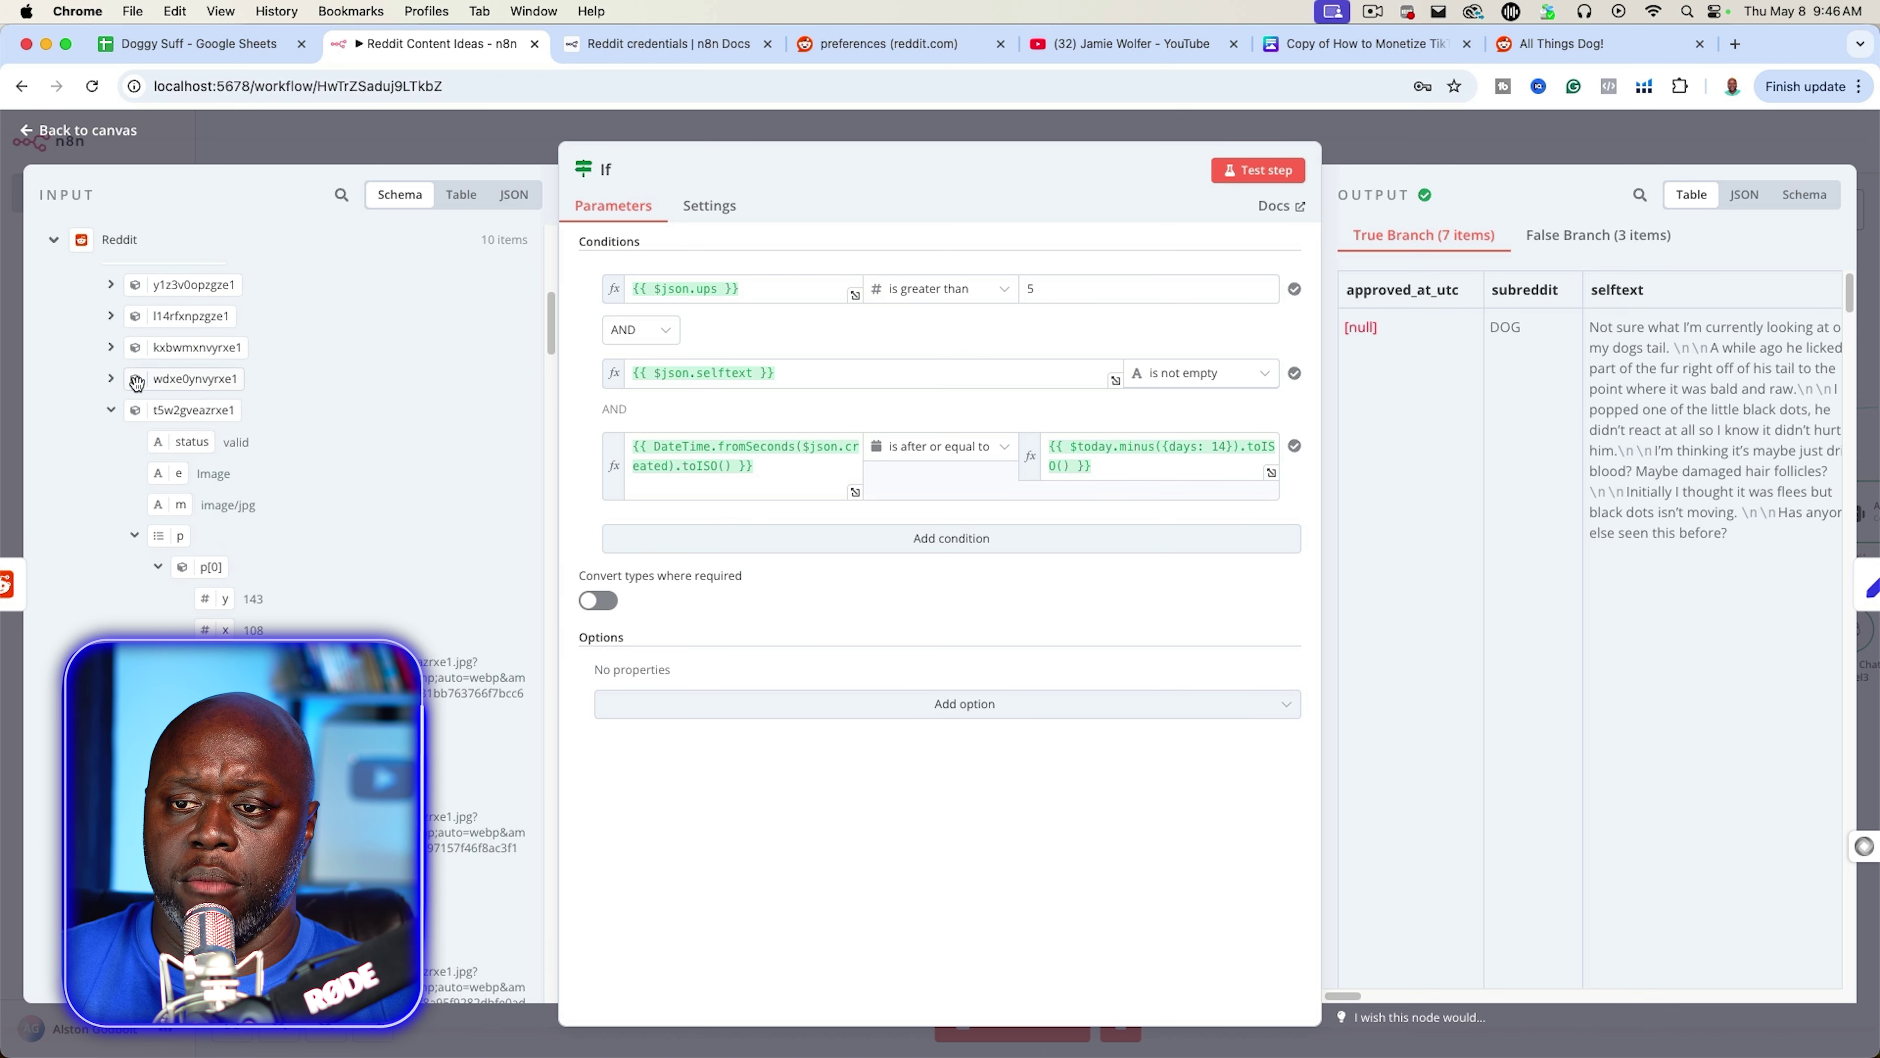
{"action": "left_click", "coordinate": [111, 409]}
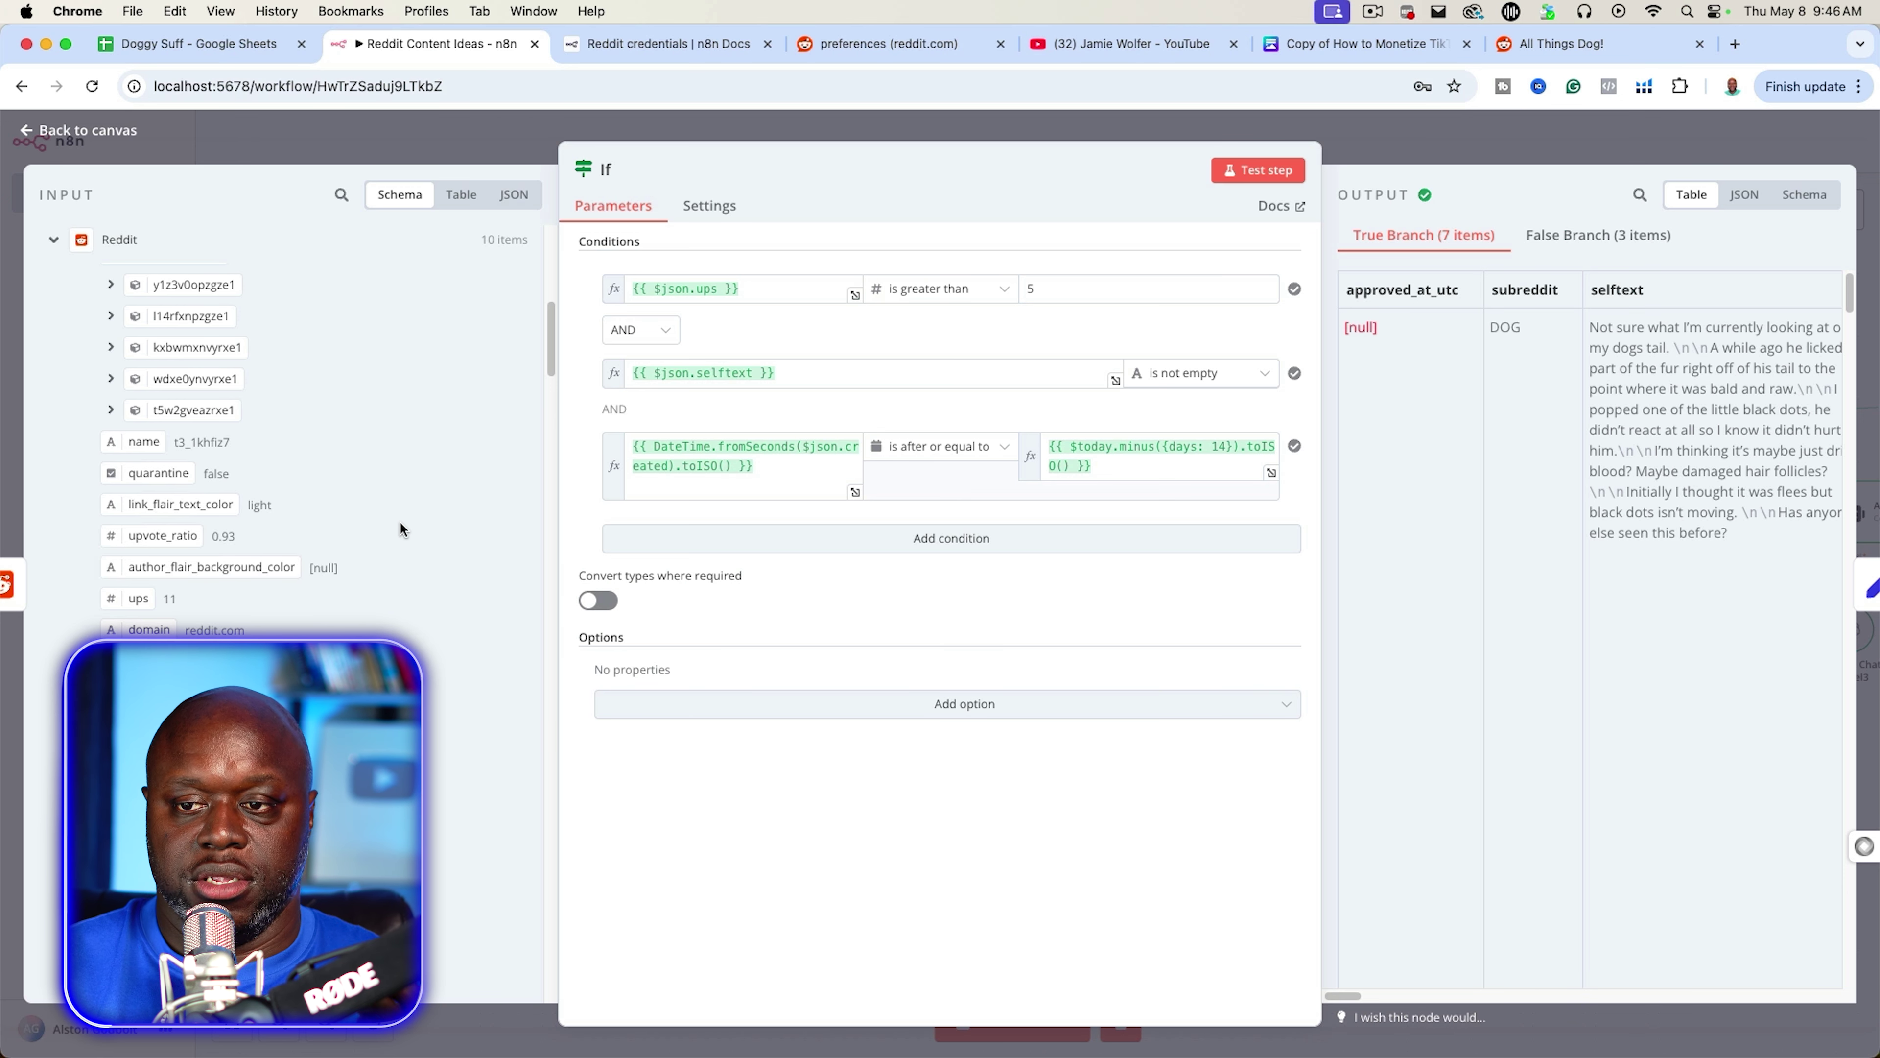
- Examine the If node's remaining Reddit input fields, collapsing gallery_data, and close the node
{"action": "scroll", "coordinate": [369, 524], "scroll_direction": "down", "scroll_amount": 5}
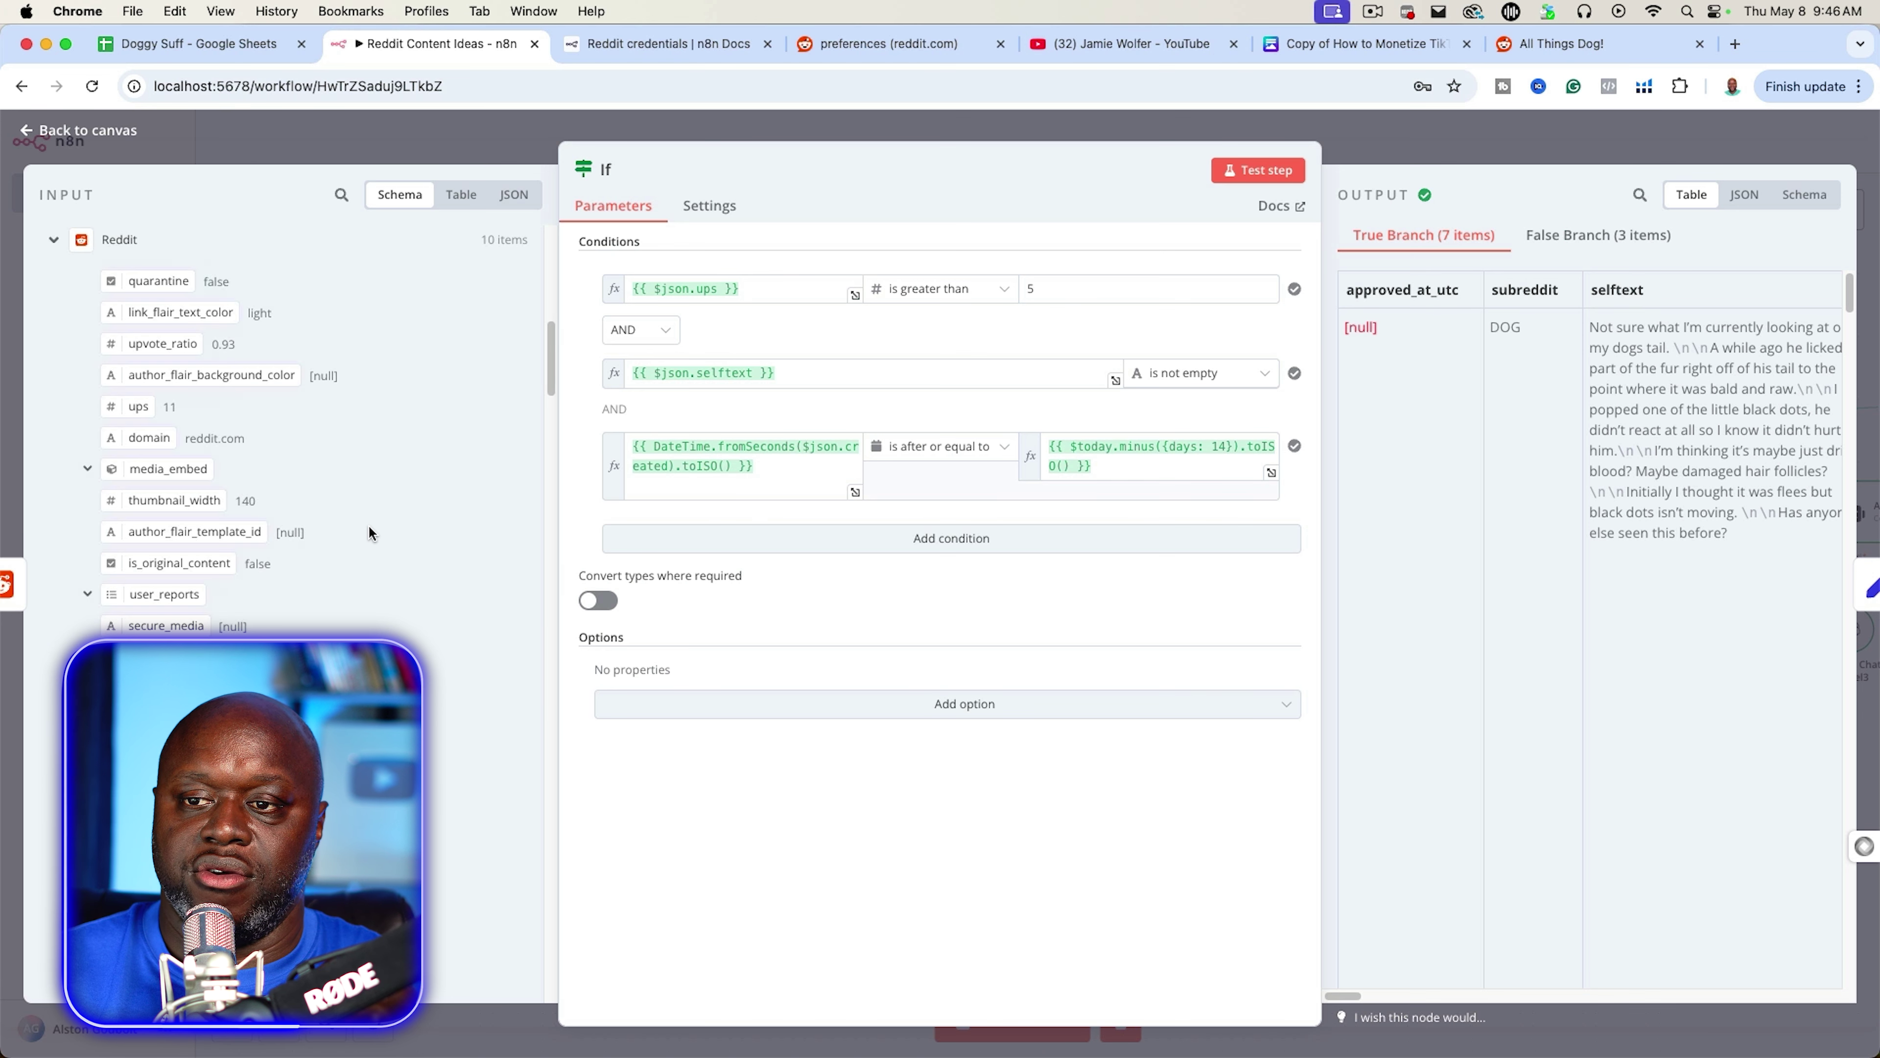
{"action": "scroll", "coordinate": [369, 524], "scroll_direction": "down", "scroll_amount": 8}
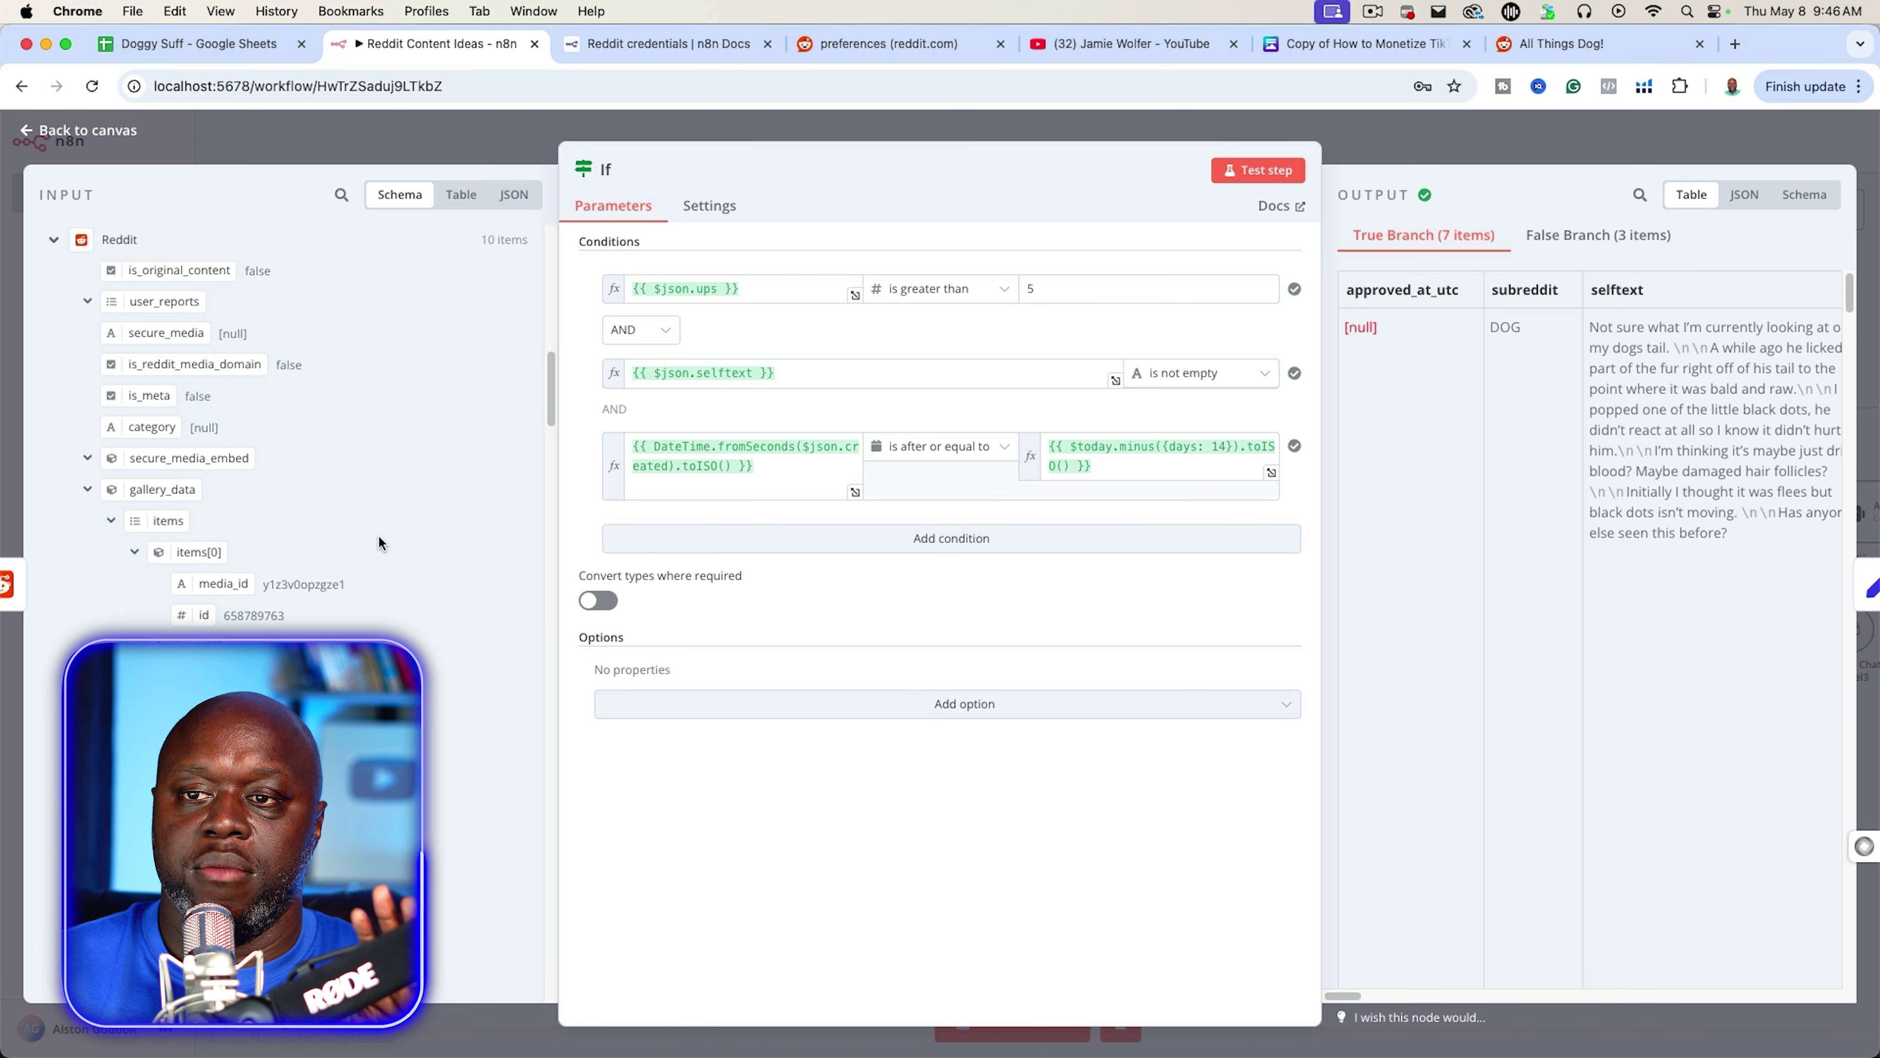
{"action": "left_click", "coordinate": [87, 488]}
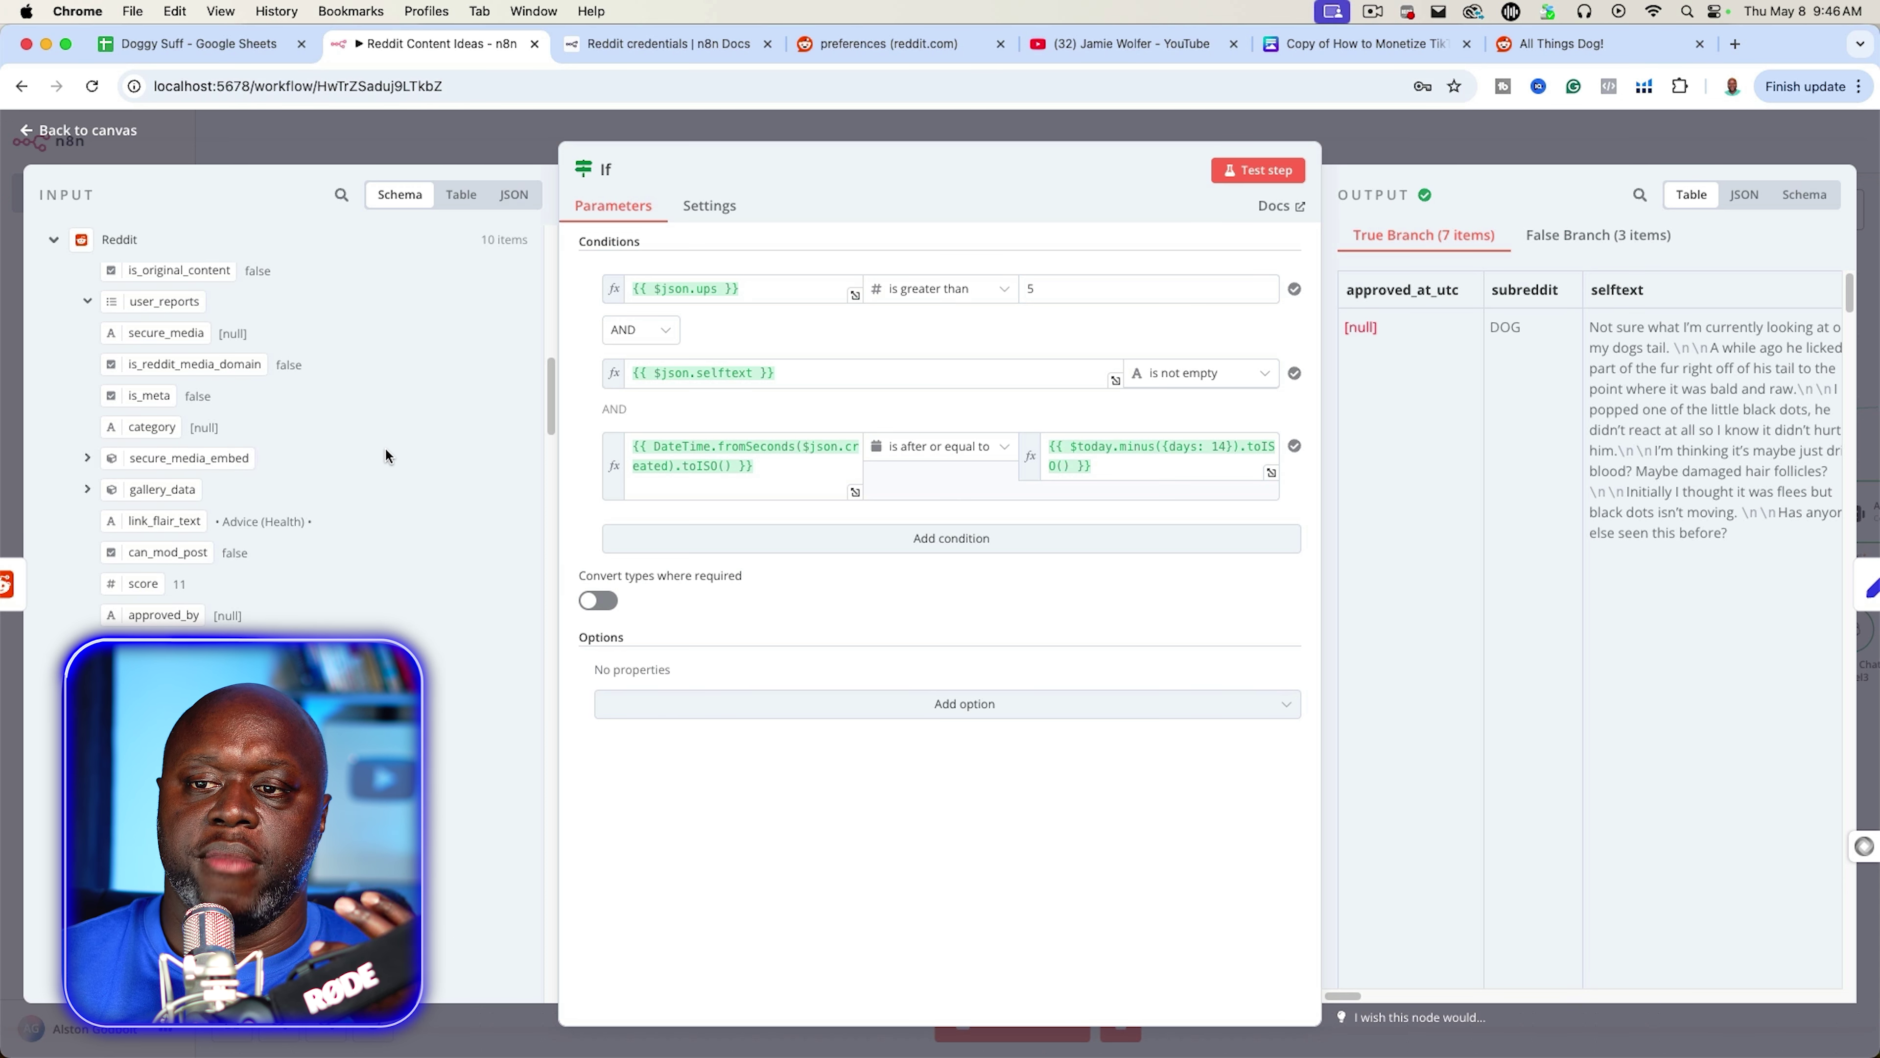
{"action": "scroll", "coordinate": [194, 461], "scroll_direction": "down", "scroll_amount": 7}
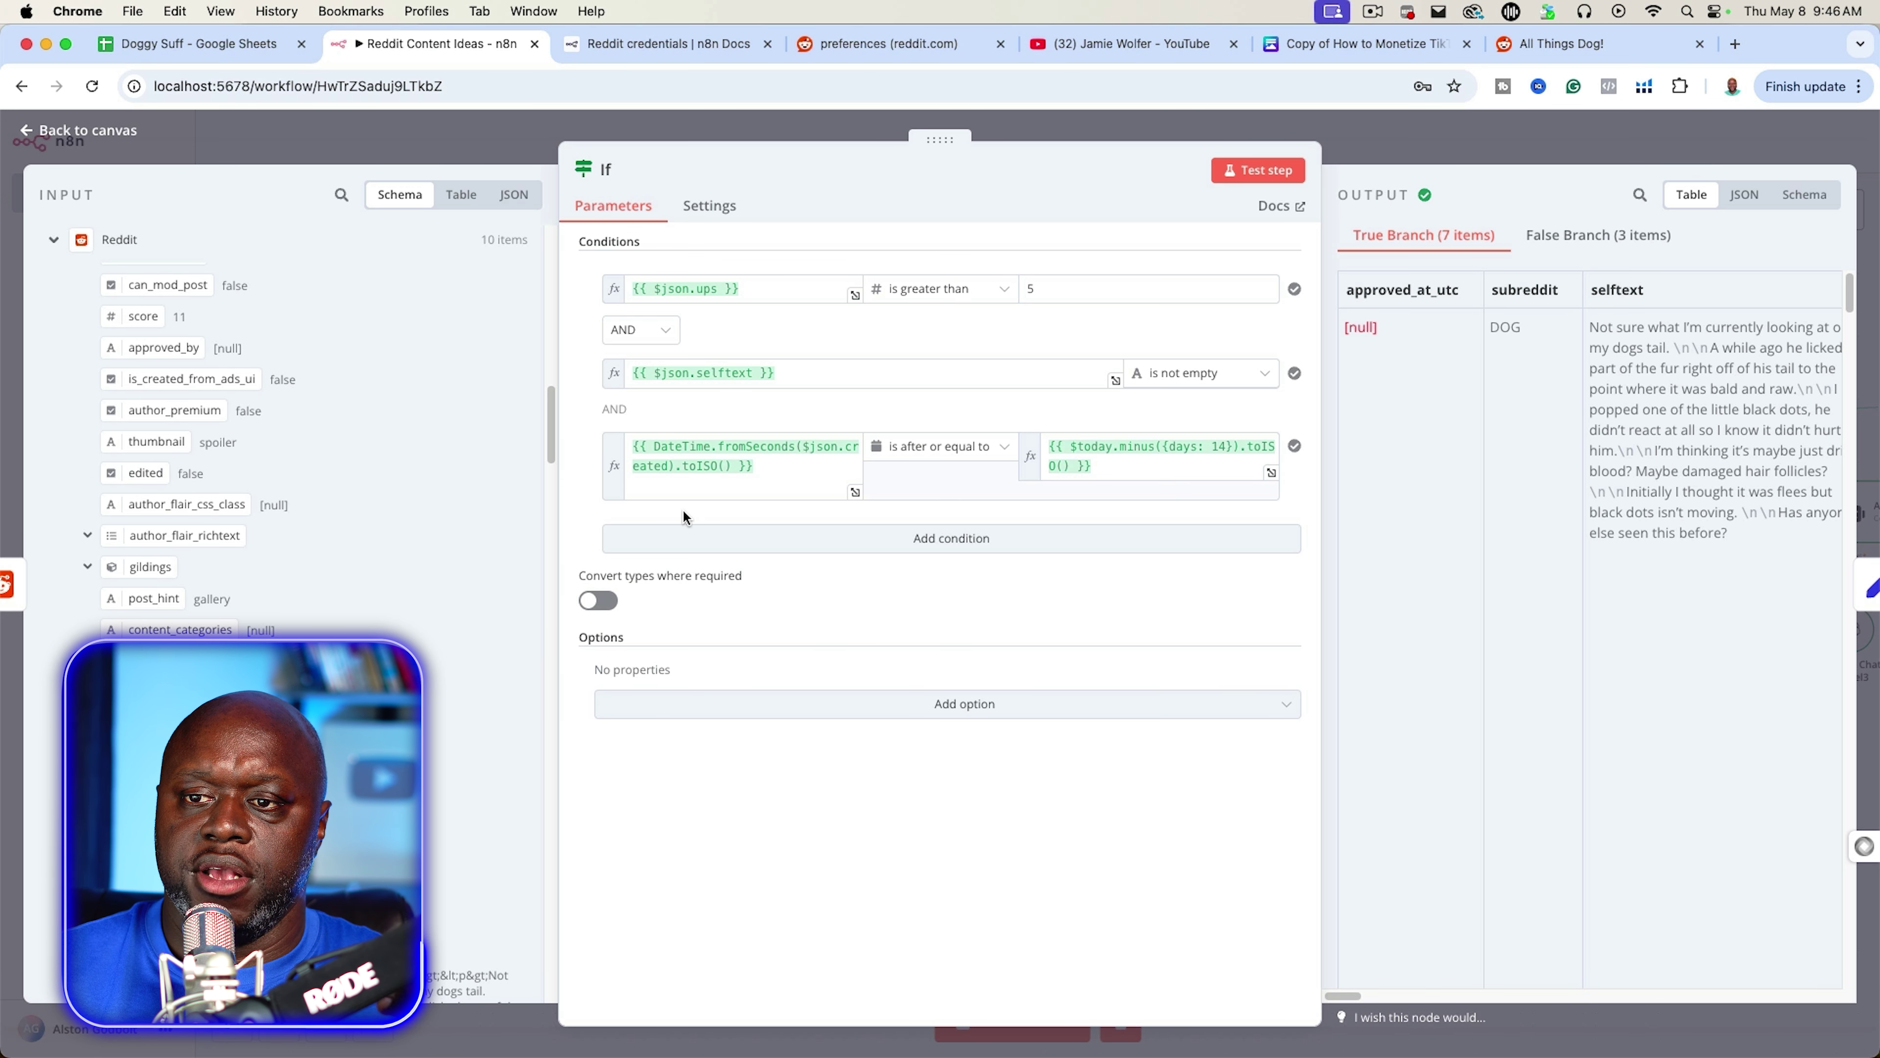
{"action": "scroll", "coordinate": [301, 612], "scroll_direction": "down", "scroll_amount": 10}
{"action": "scroll", "coordinate": [301, 612], "scroll_direction": "down", "scroll_amount": 2}
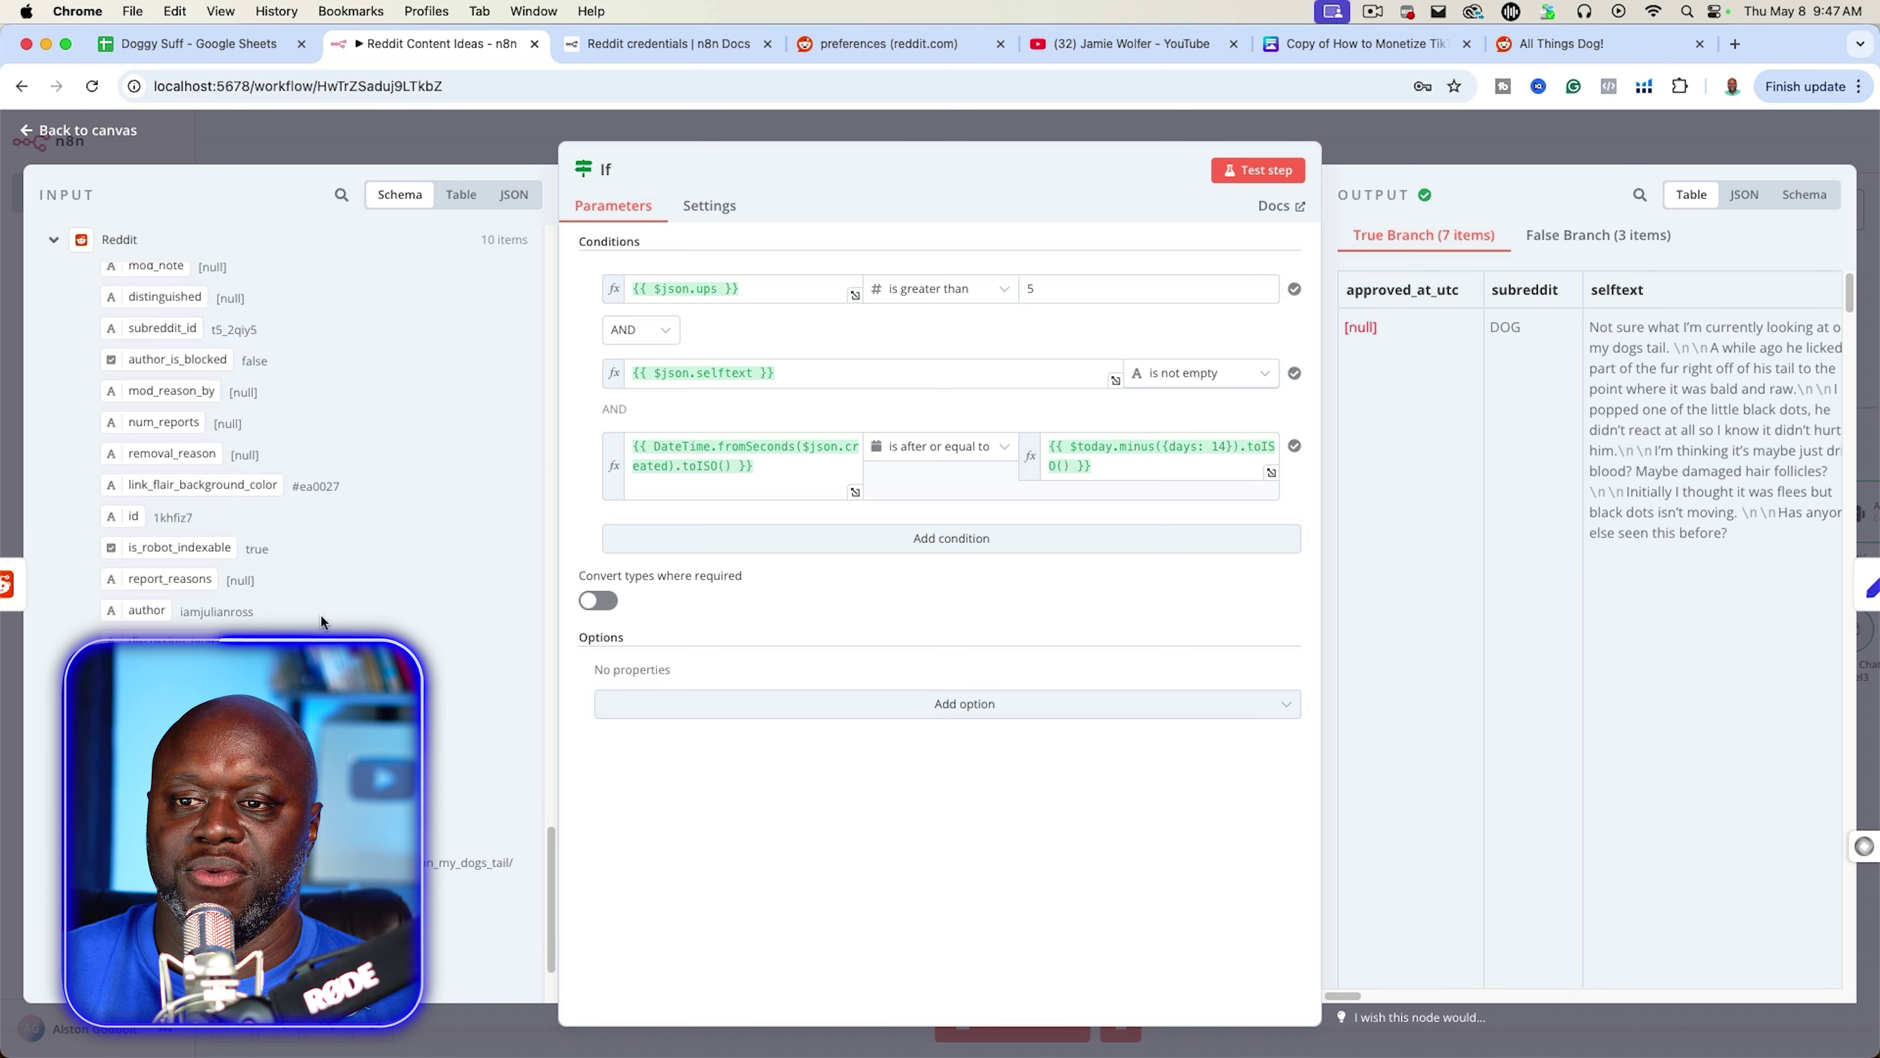
{"action": "scroll", "coordinate": [322, 621], "scroll_direction": "down", "scroll_amount": 1}
{"action": "scroll", "coordinate": [320, 617], "scroll_direction": "down", "scroll_amount": 2}
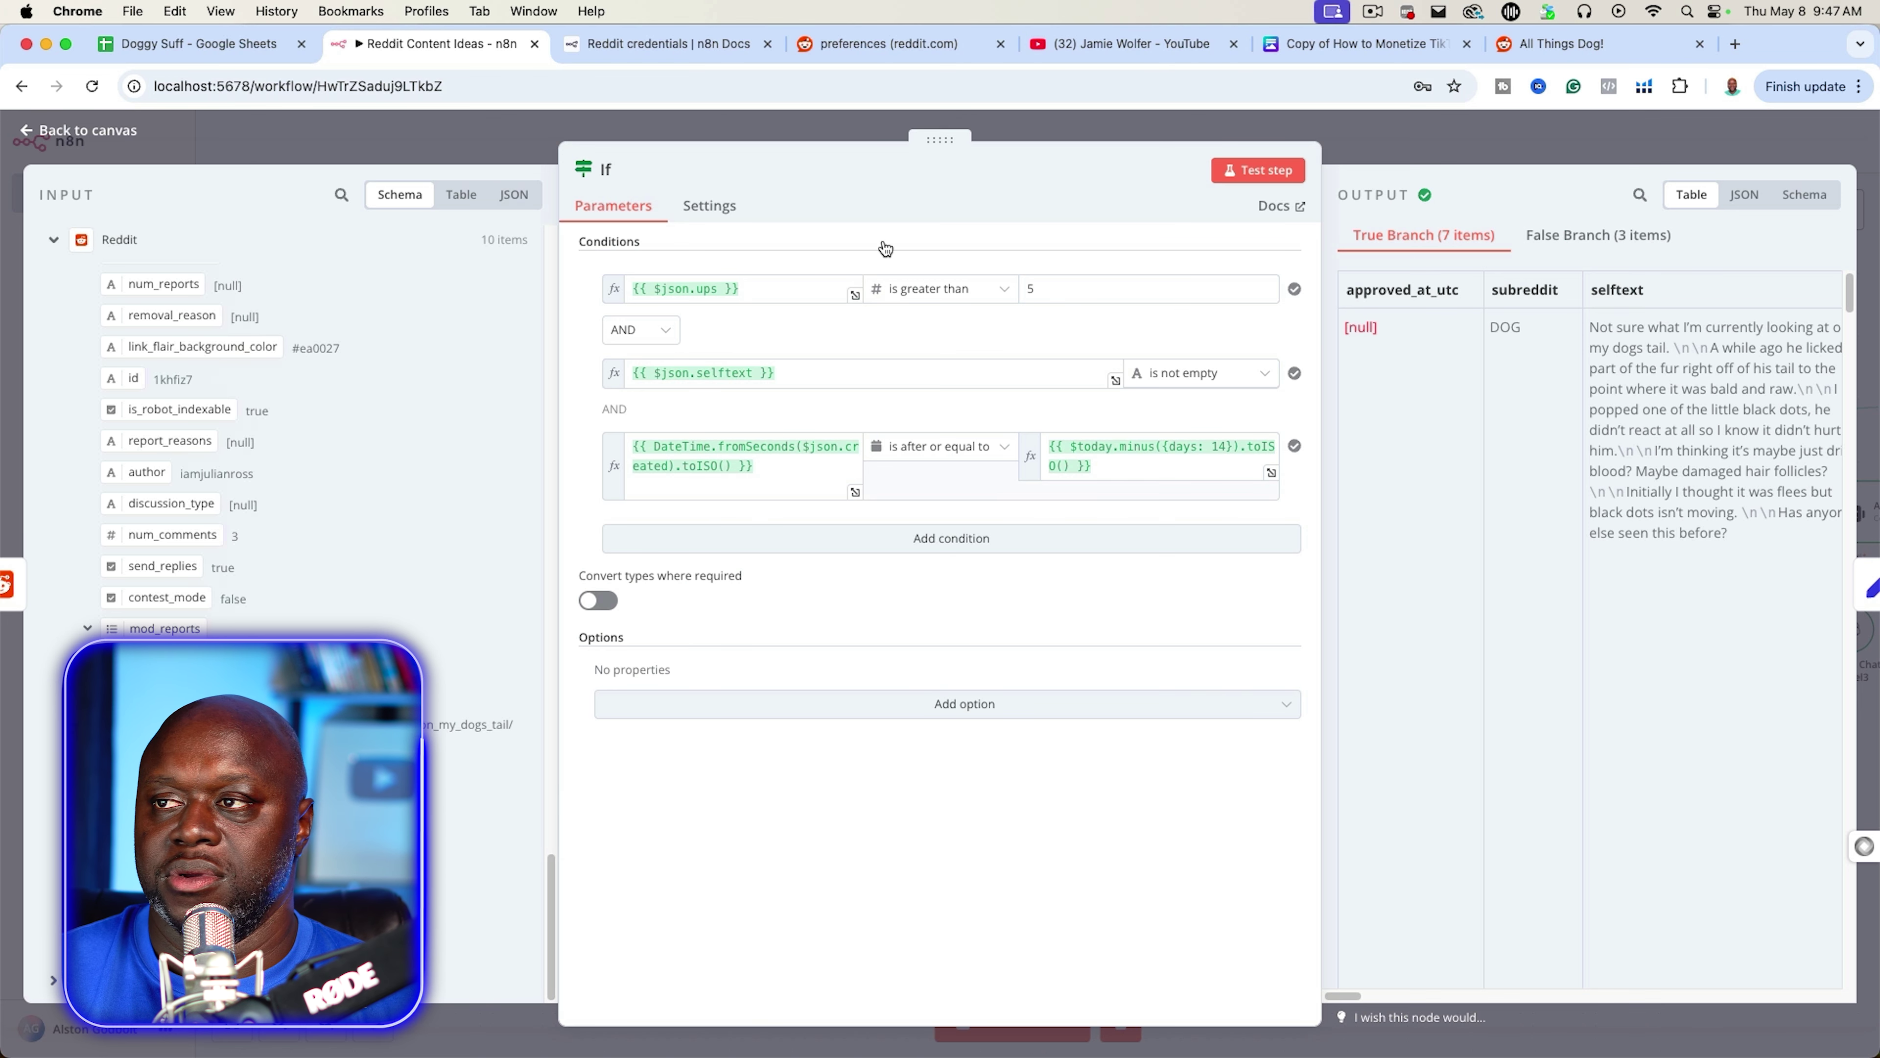
{"action": "left_click", "coordinate": [1458, 140]}
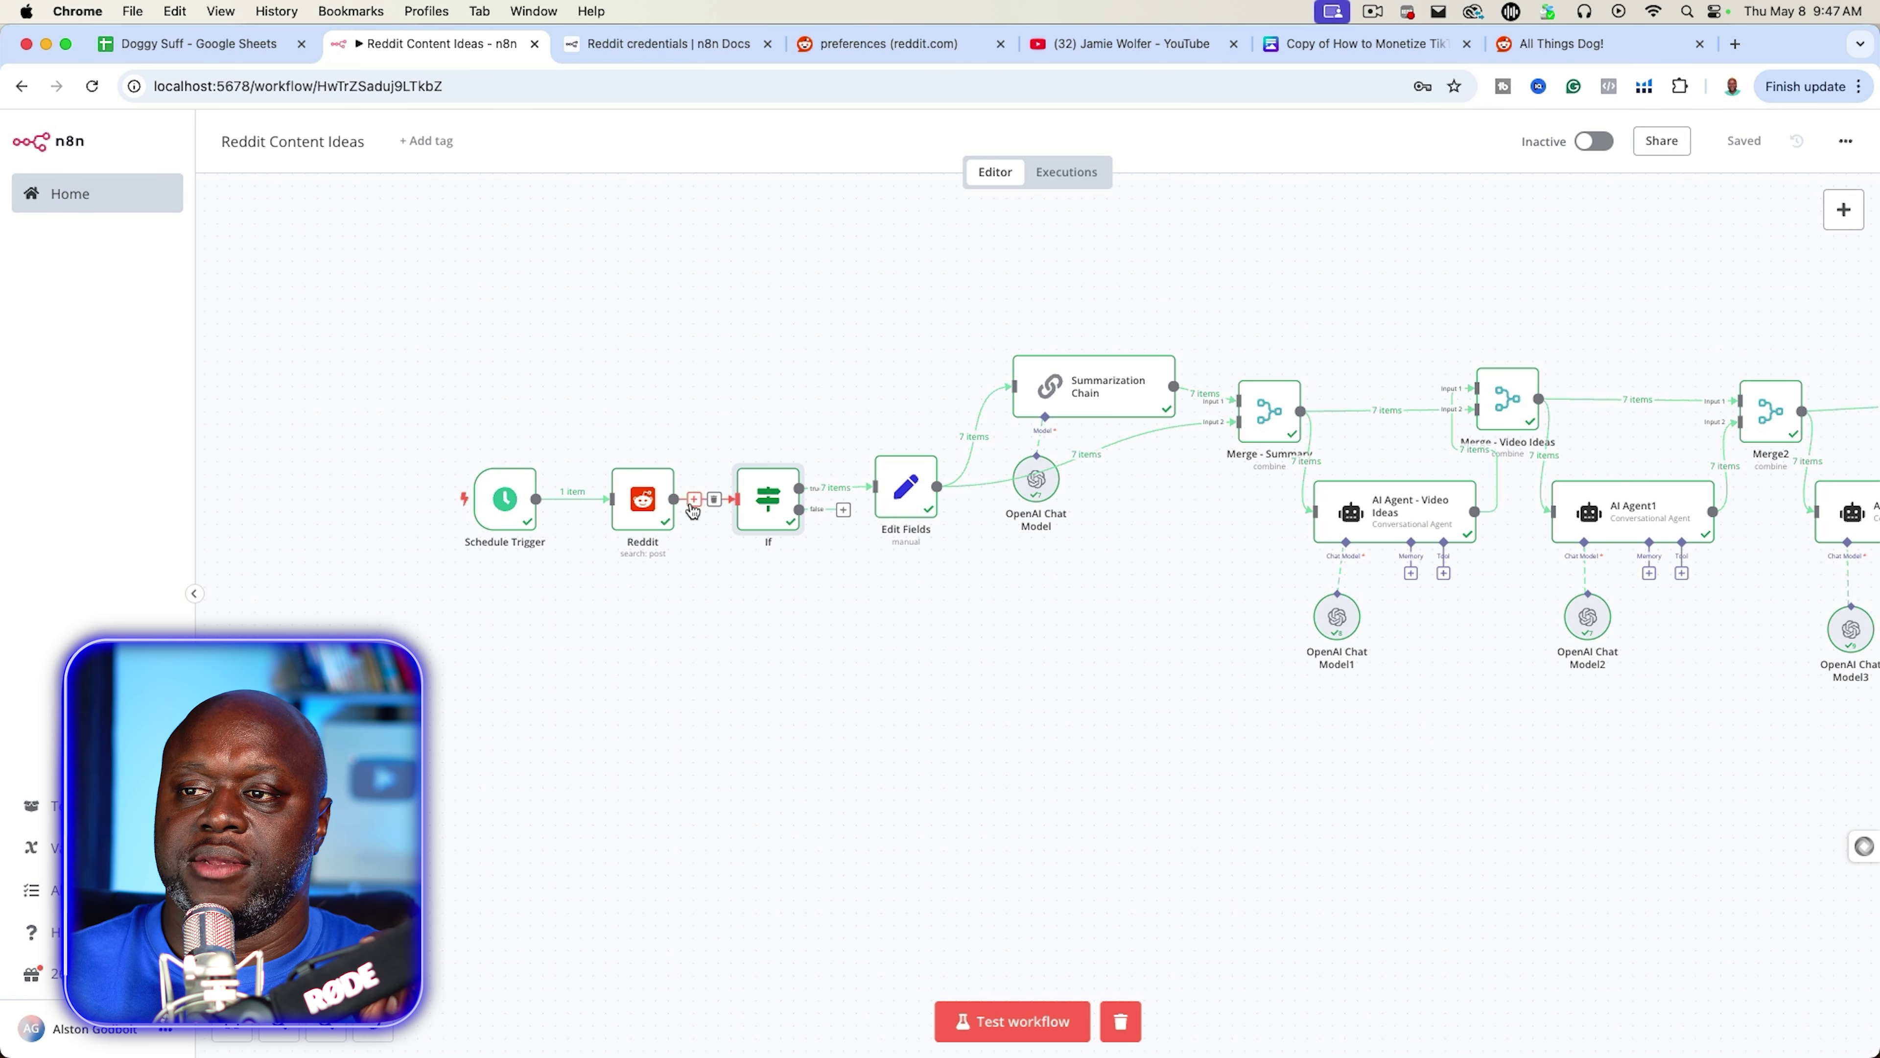
- Open the Edit Fields node and review its field mappings through subreddit_subscribers alongside the incoming If data
{"action": "left_click", "coordinate": [278, 1029]}
{"action": "left_click", "coordinate": [278, 1030]}
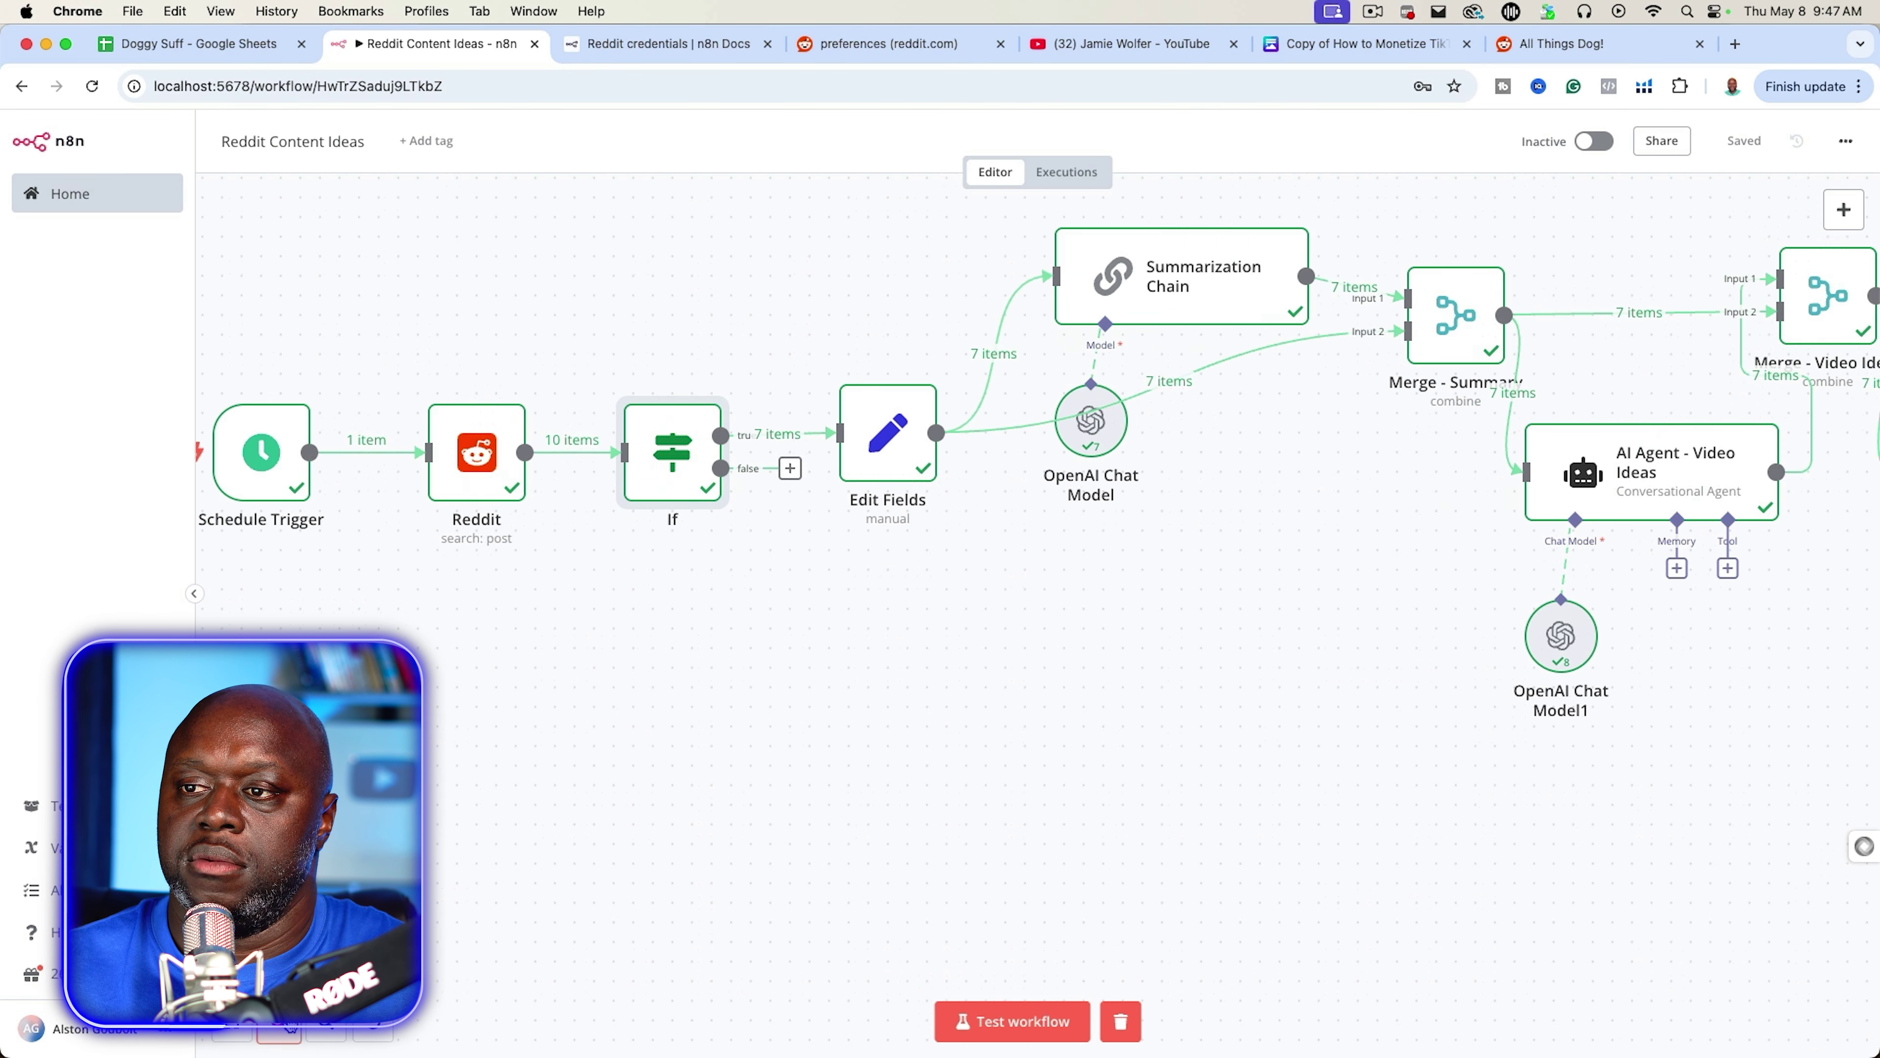
{"action": "left_click_drag", "start_coordinate": [852, 663], "coordinate": [885, 781]}
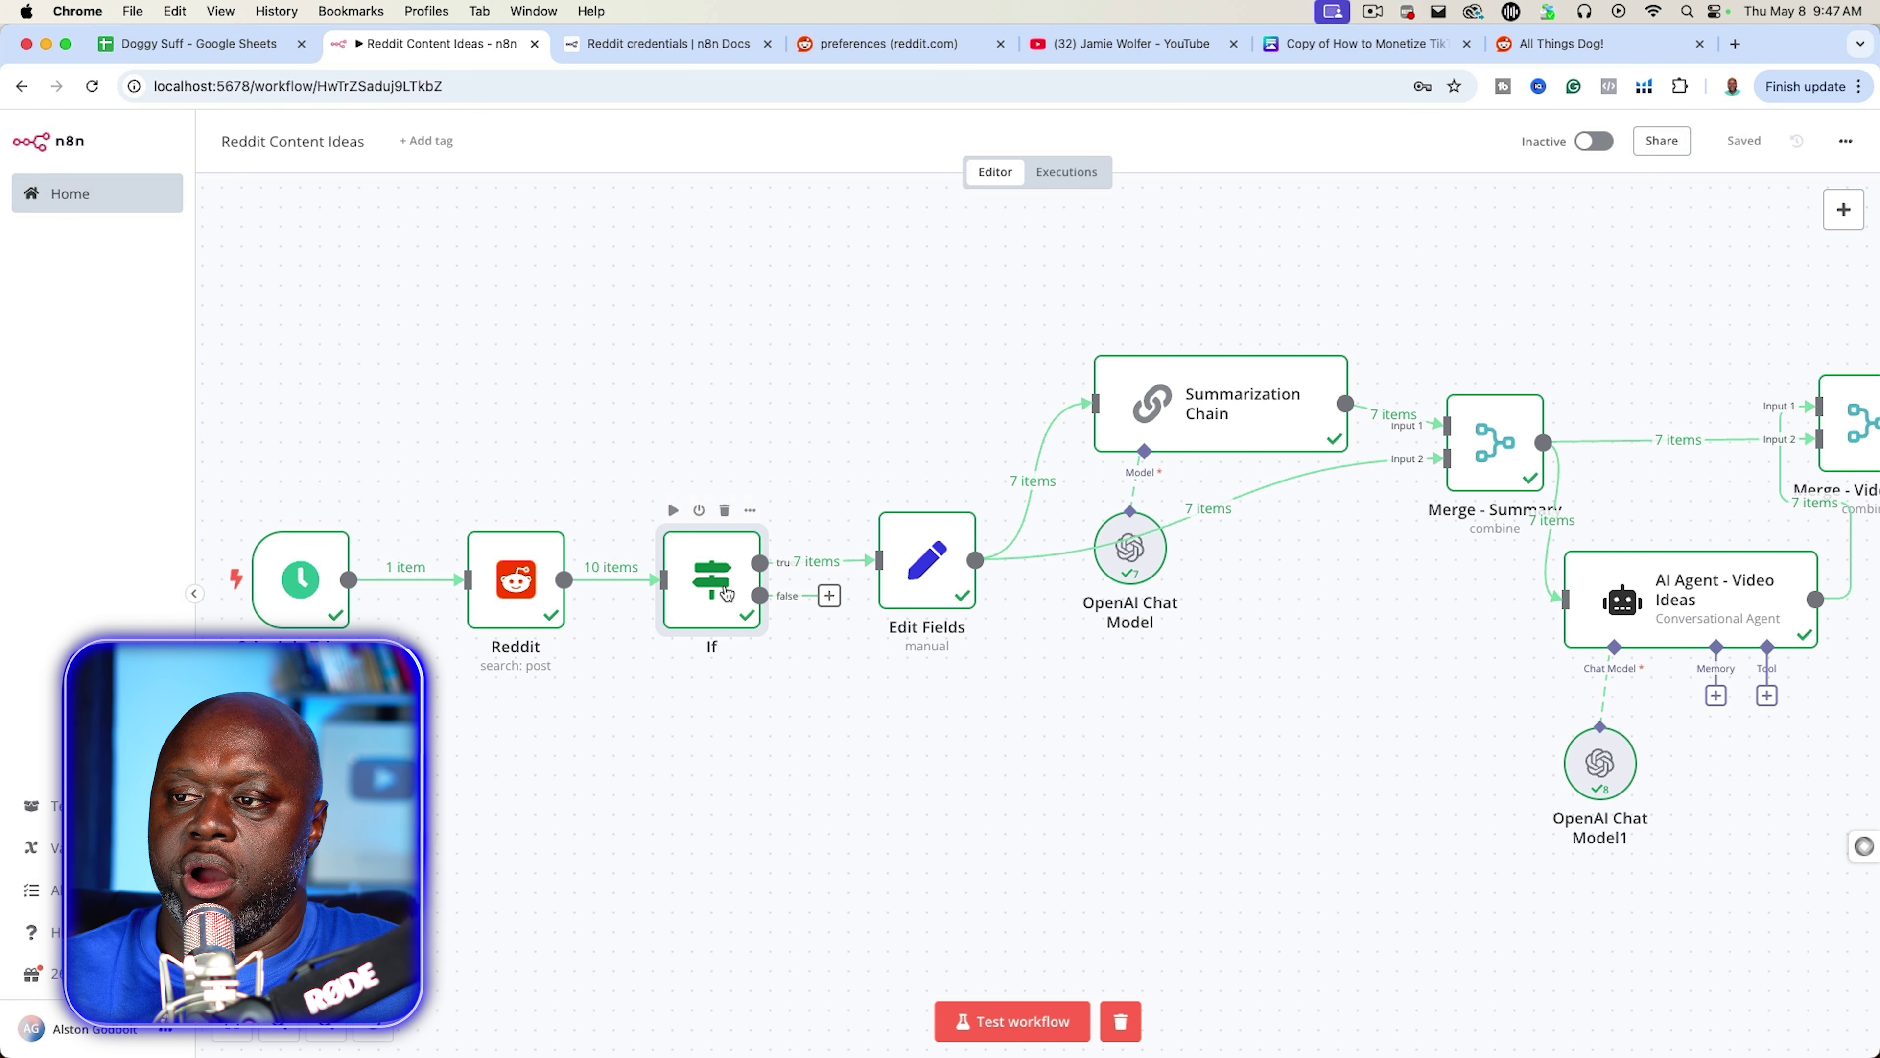
{"action": "left_click", "coordinate": [926, 574]}
{"action": "key", "text": "Return"}
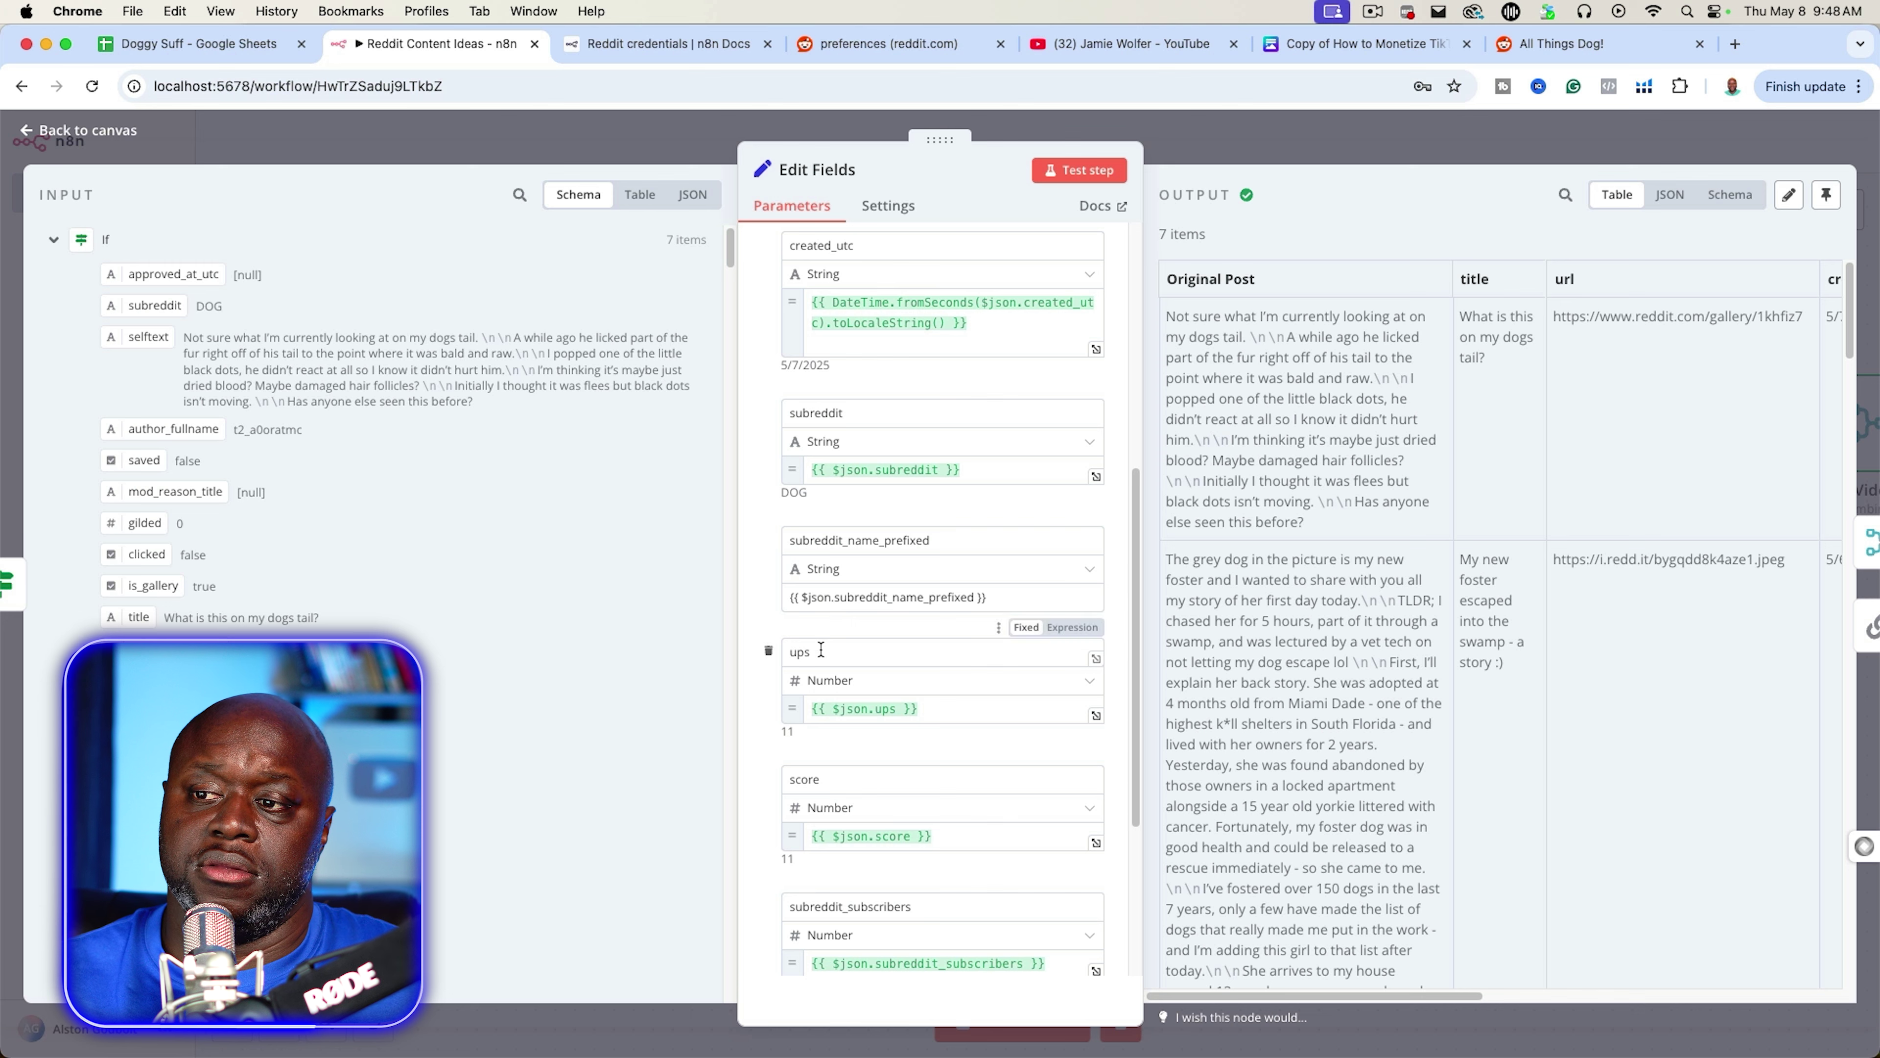
{"action": "scroll", "coordinate": [756, 659], "scroll_direction": "down", "scroll_amount": 4}
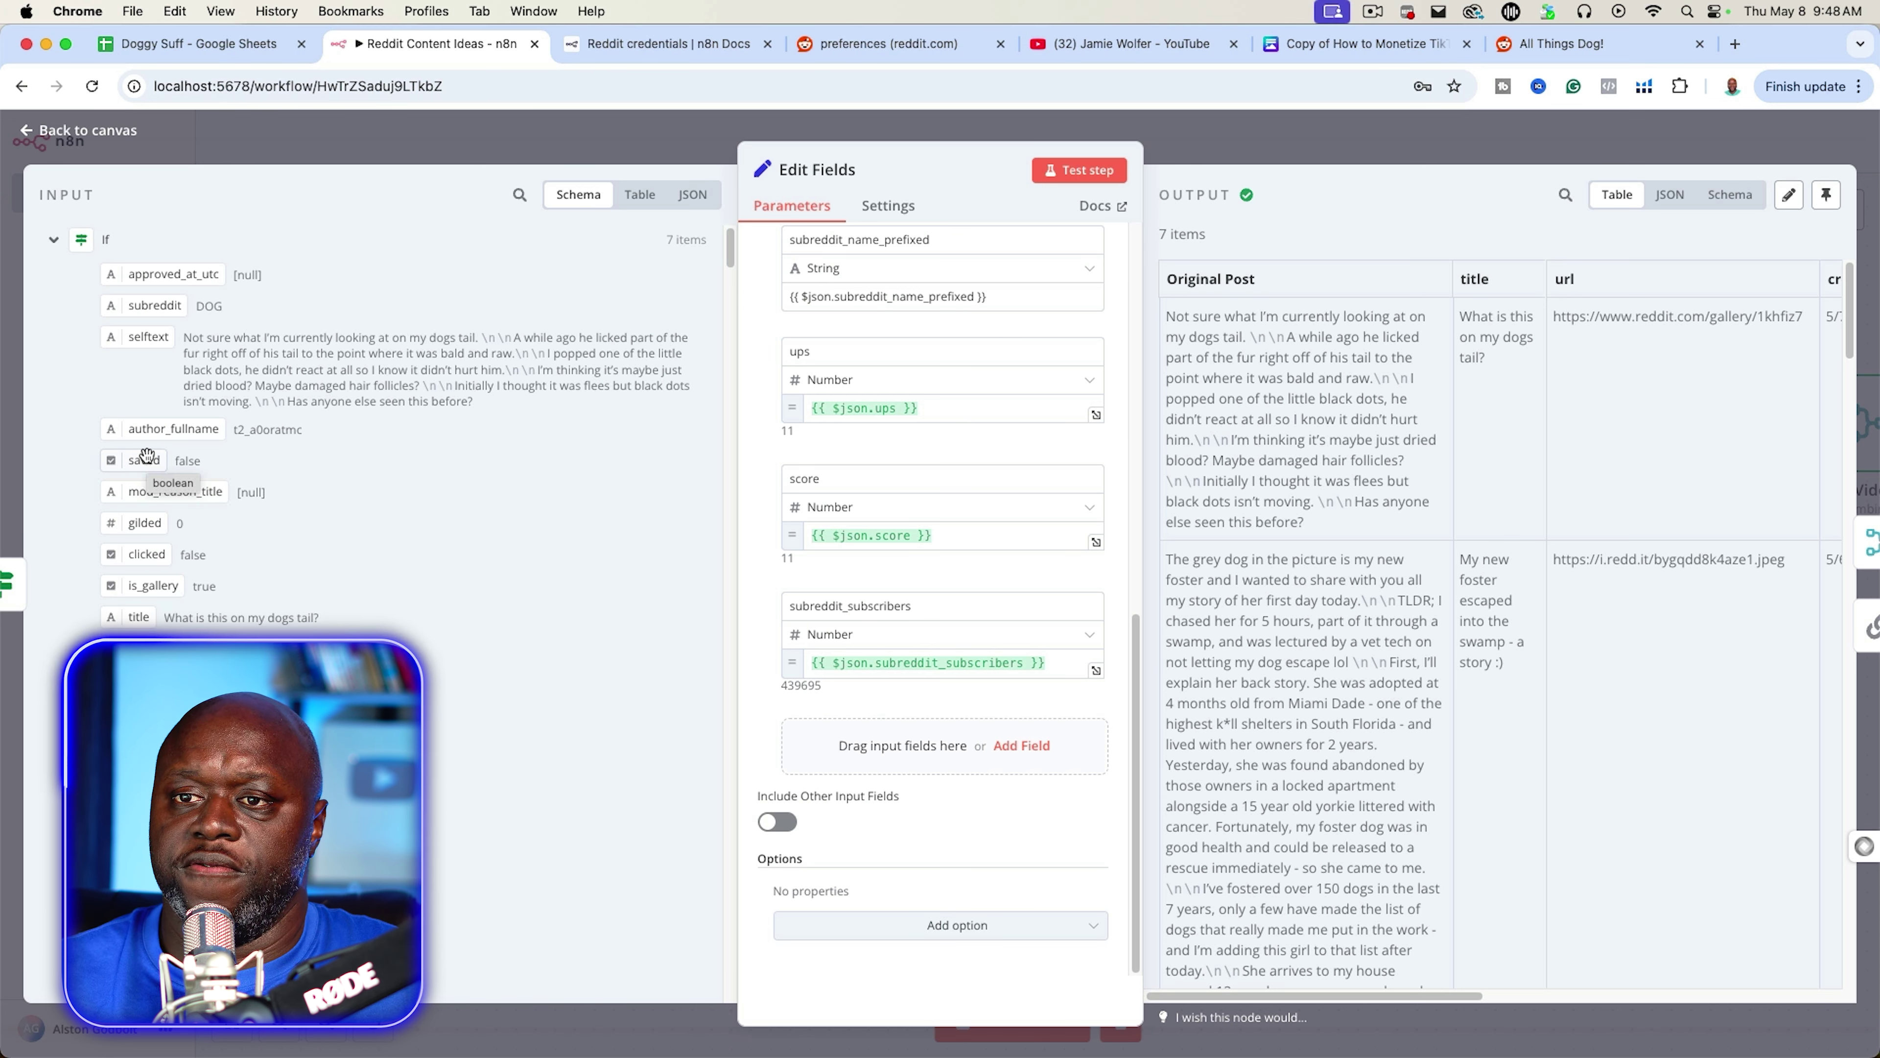
{"action": "left_click_drag", "start_coordinate": [146, 455], "coordinate": [445, 531]}
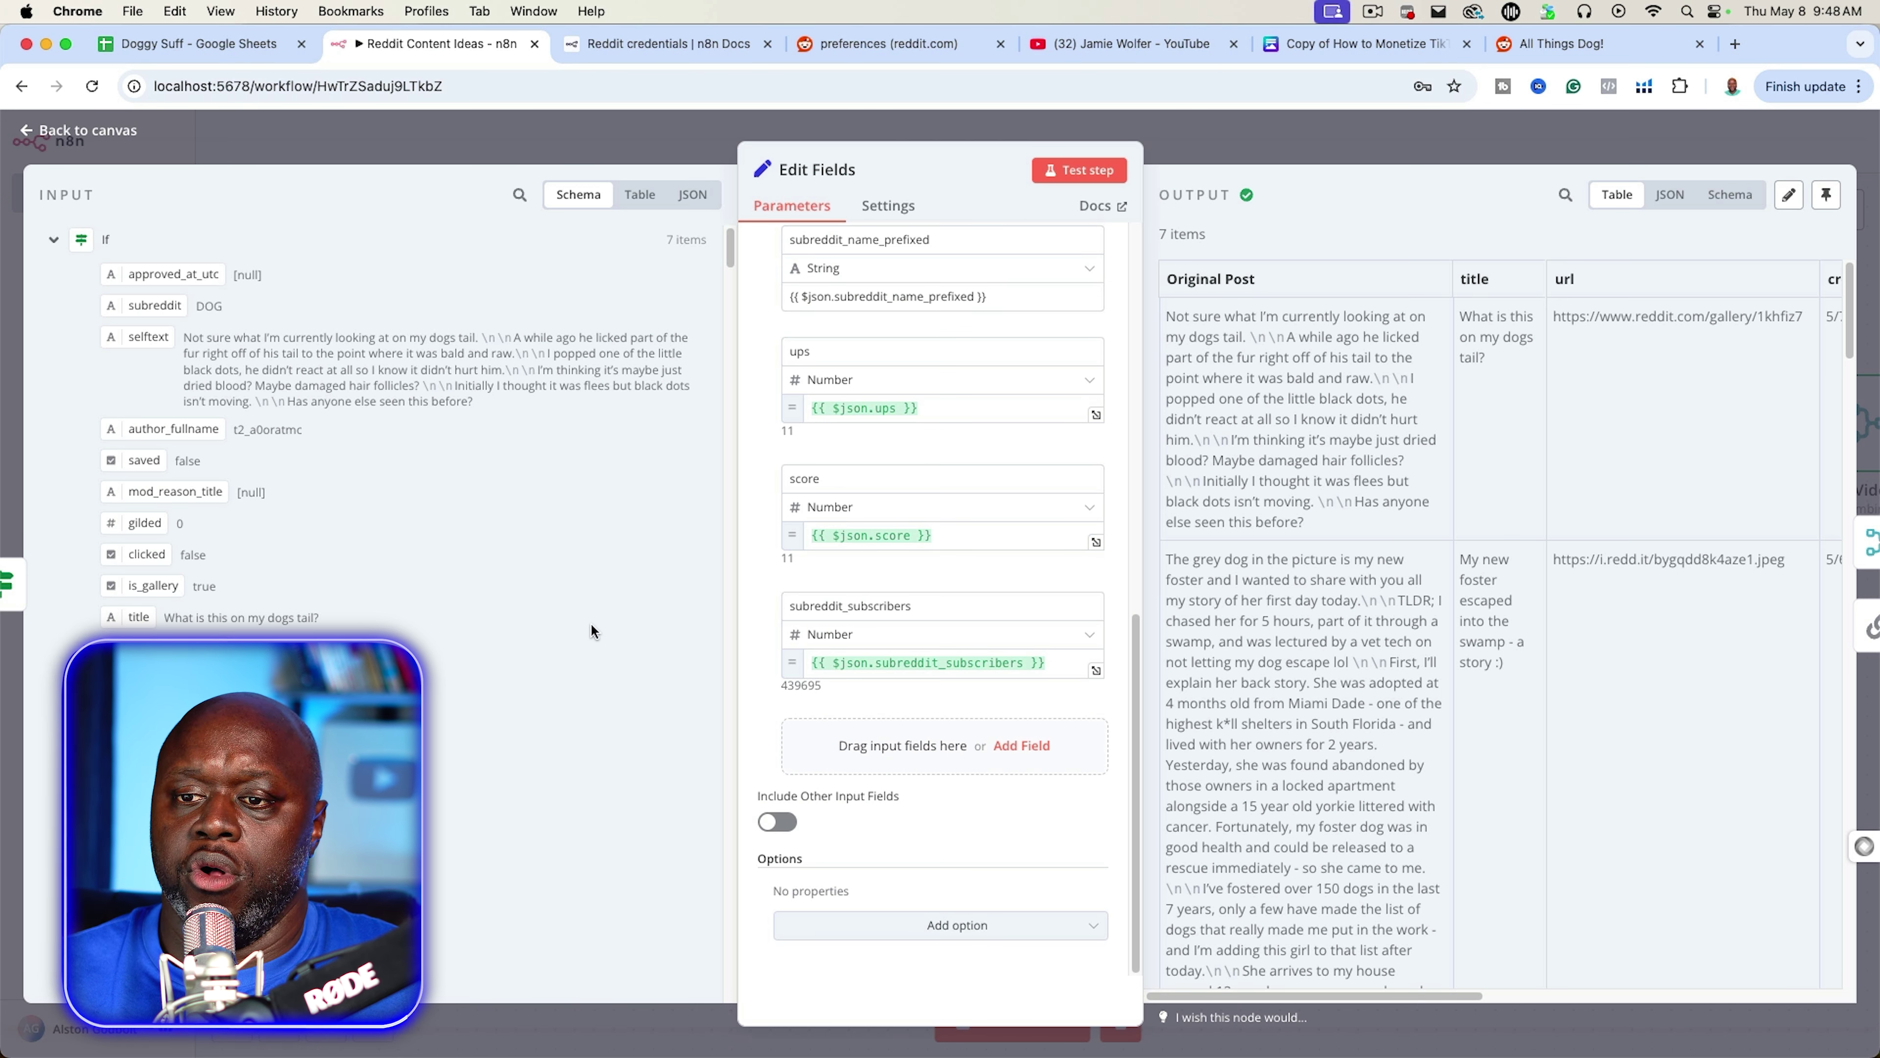
- Look through the If input data feeding the Edit Fields node, collapse media_metadata, and compare it with the output table
{"action": "scroll", "coordinate": [494, 656], "scroll_direction": "down", "scroll_amount": 5}
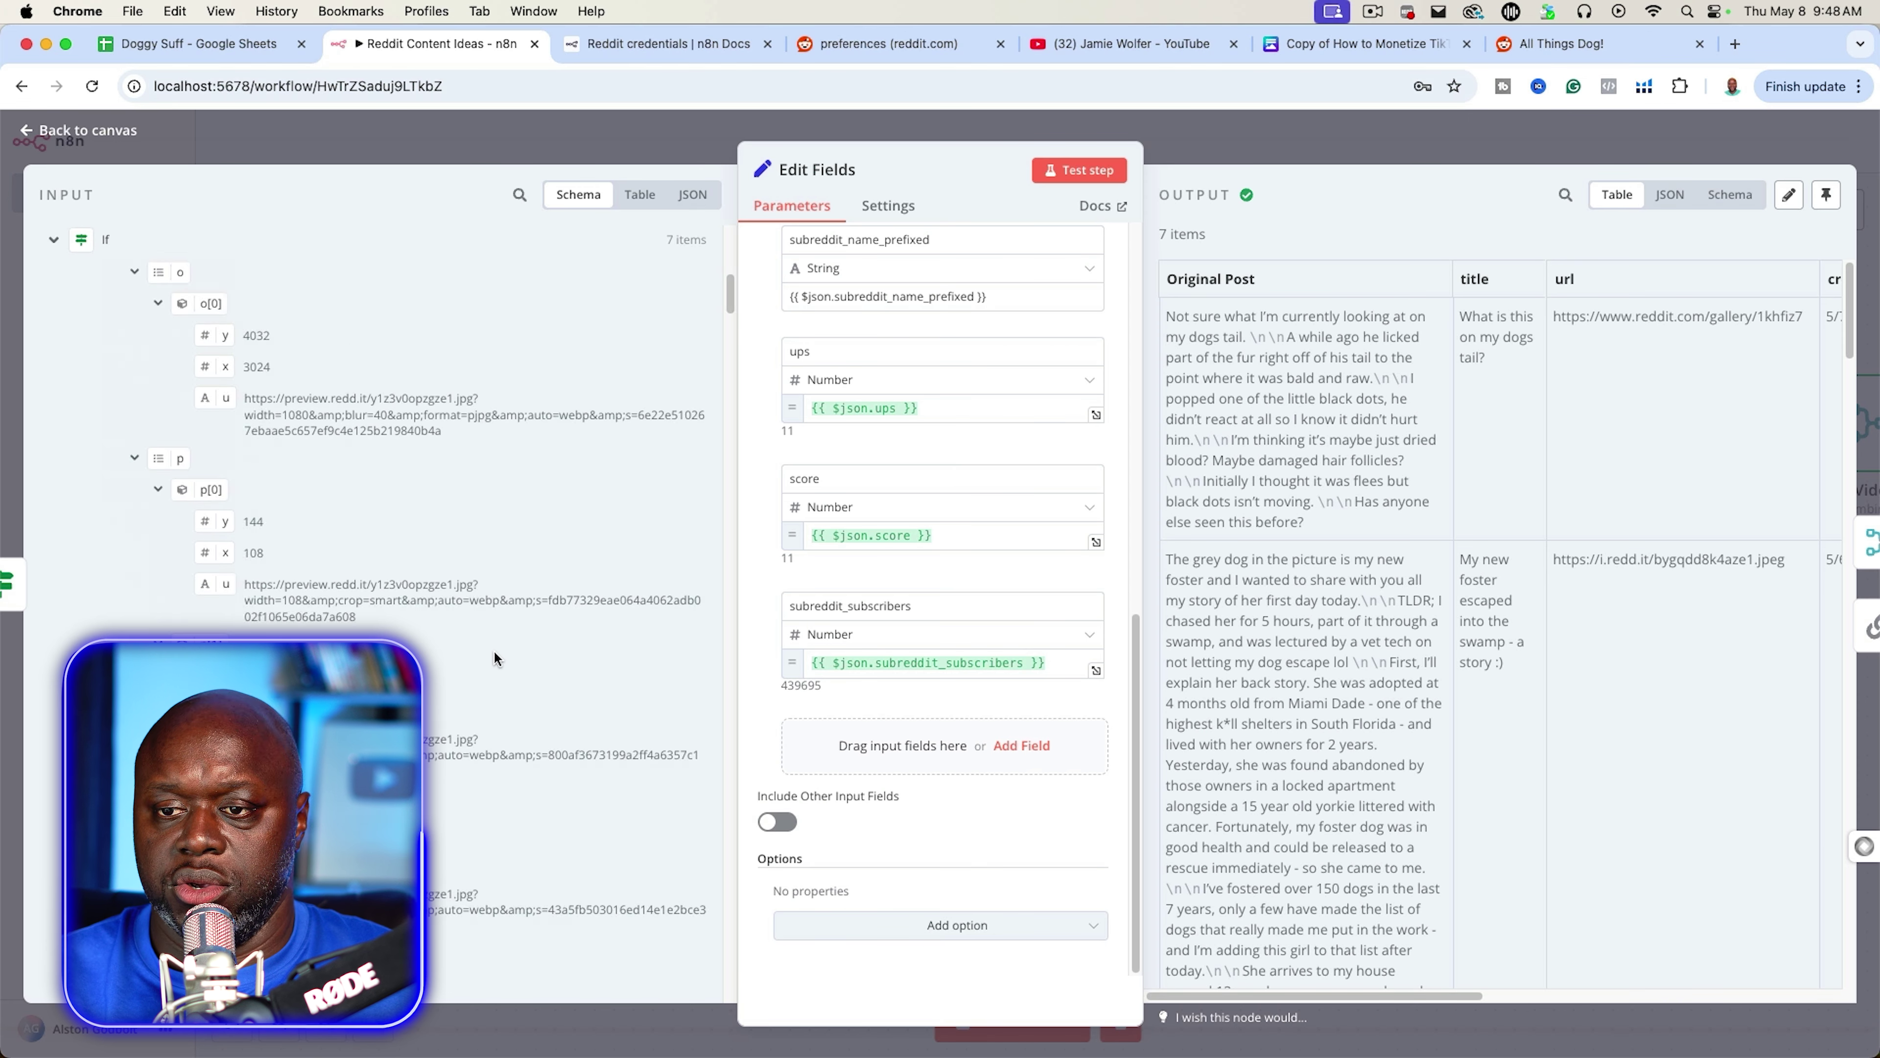
{"action": "scroll", "coordinate": [518, 650], "scroll_direction": "up", "scroll_amount": 3}
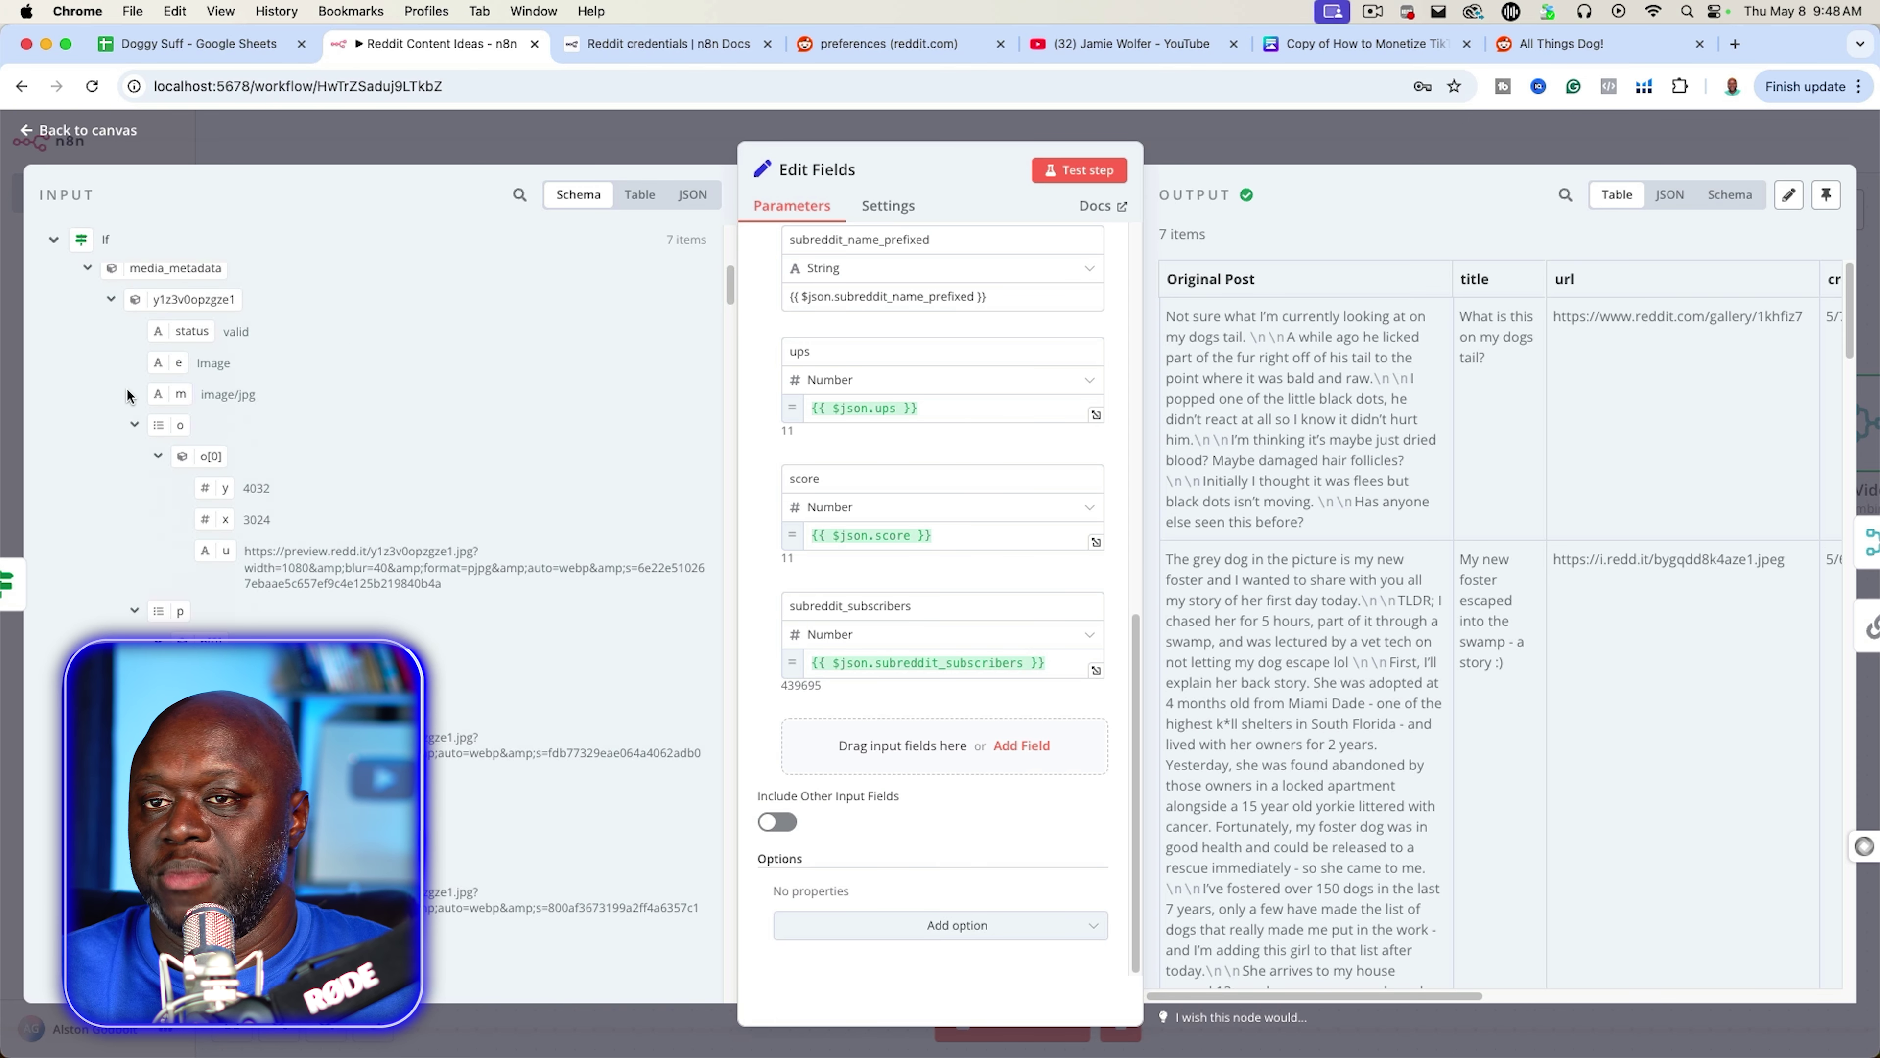
{"action": "left_click", "coordinate": [87, 267]}
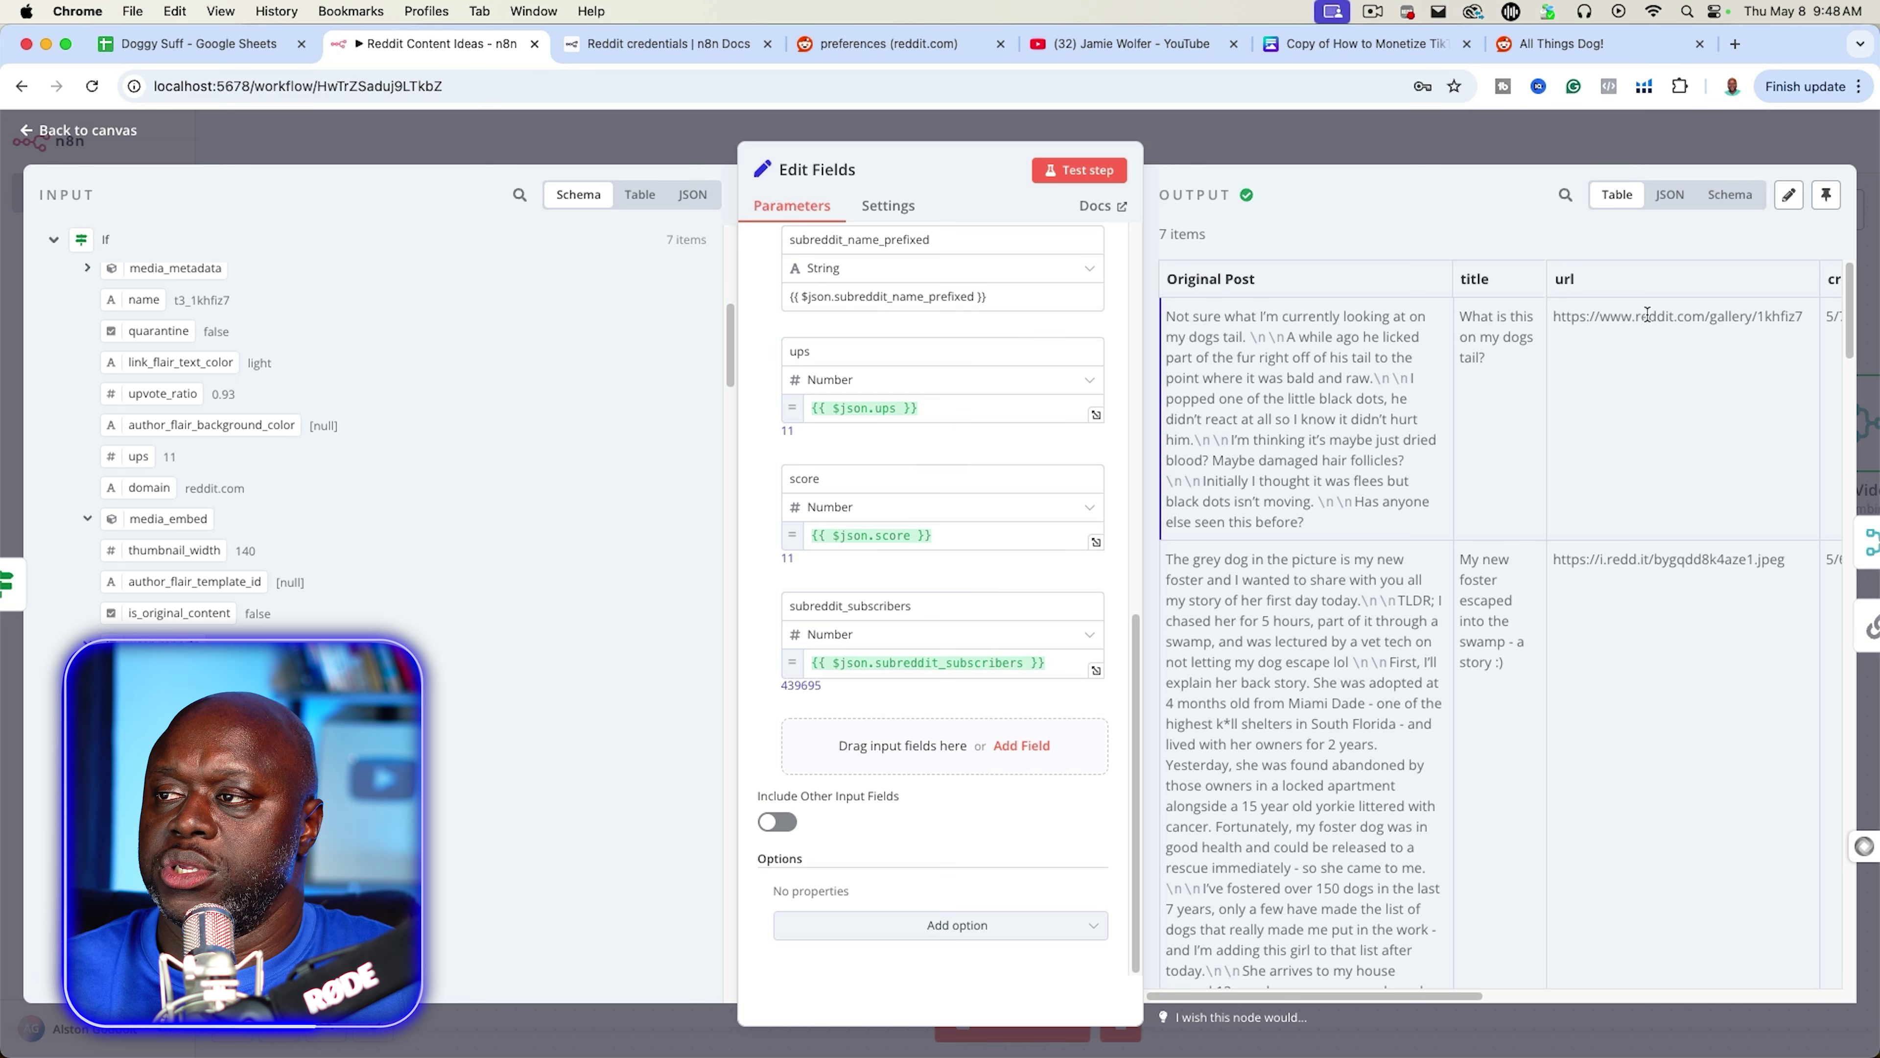
{"action": "left_click_drag", "start_coordinate": [1401, 991], "coordinate": [1125, 860]}
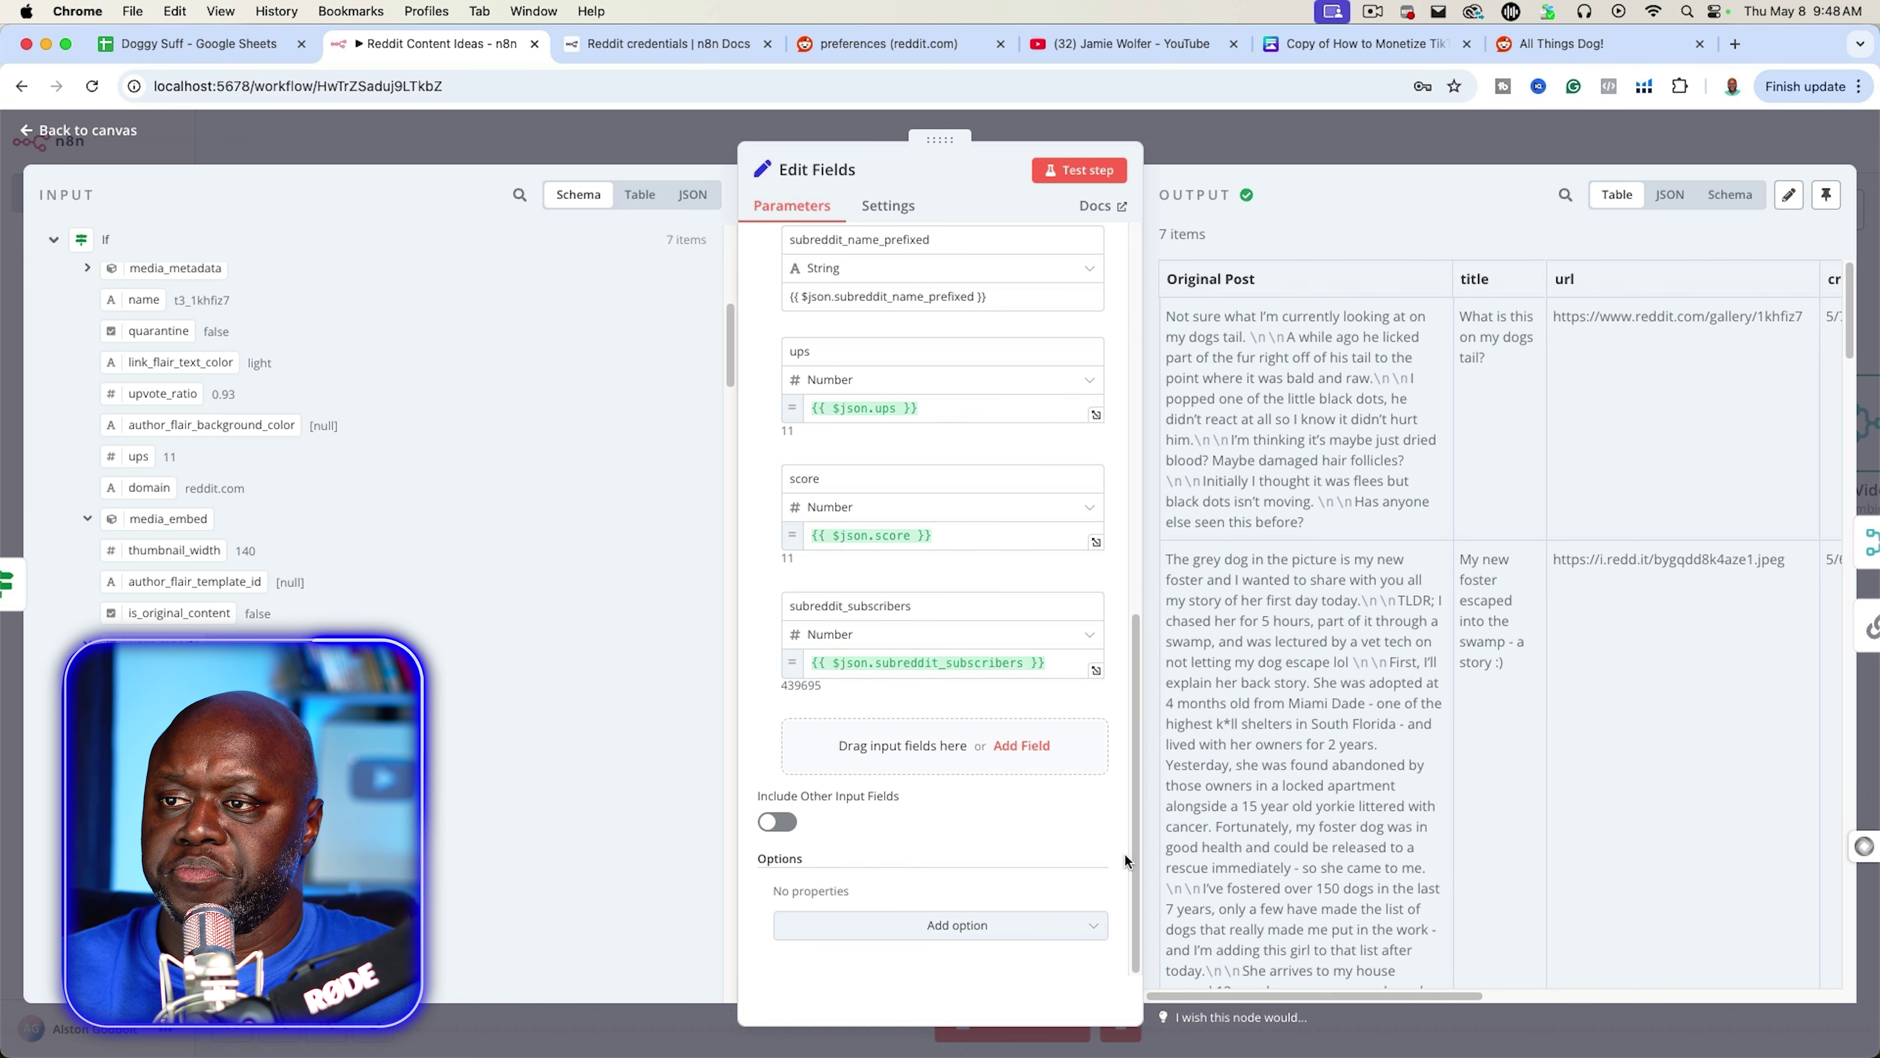
- Check the first field mappings and the available modes of the Edit Fields node, keep Manual Mapping, and return to the workflow canvas
{"action": "scroll", "coordinate": [768, 395], "scroll_direction": "up", "scroll_amount": 10}
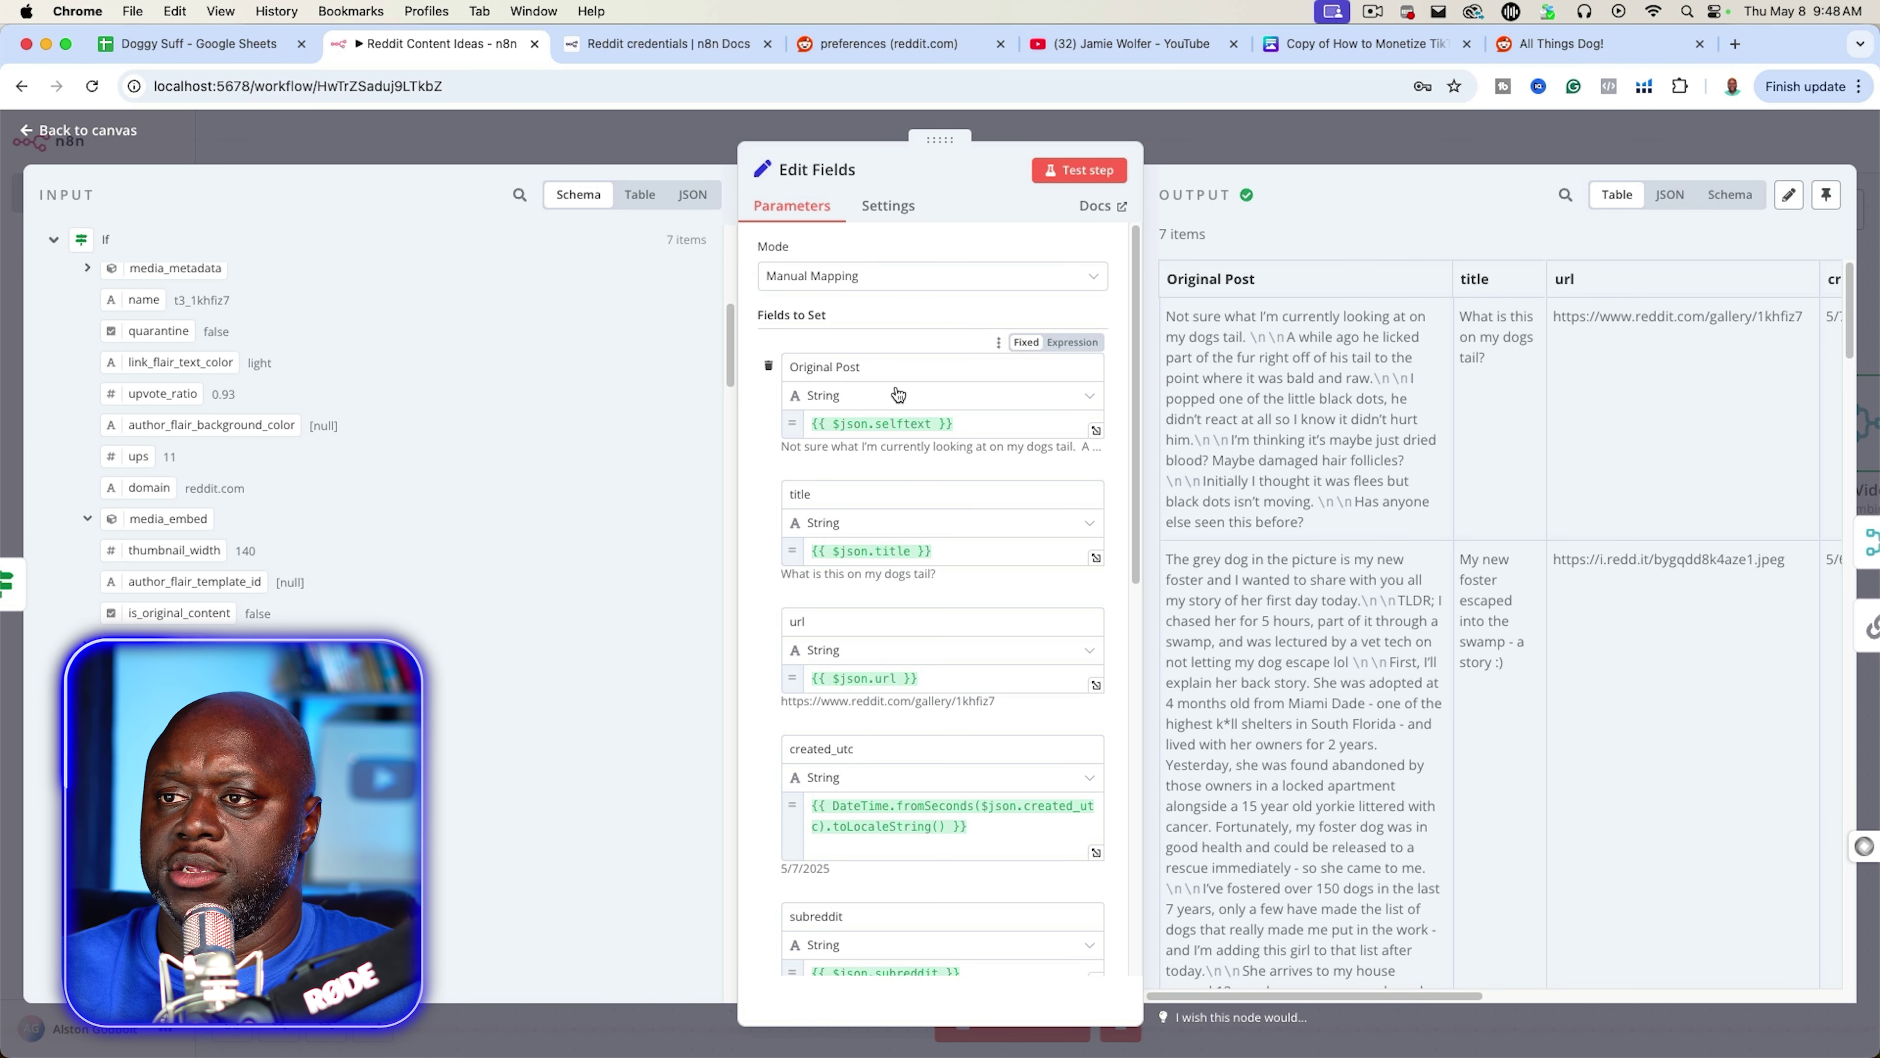
{"action": "left_click", "coordinate": [958, 276]}
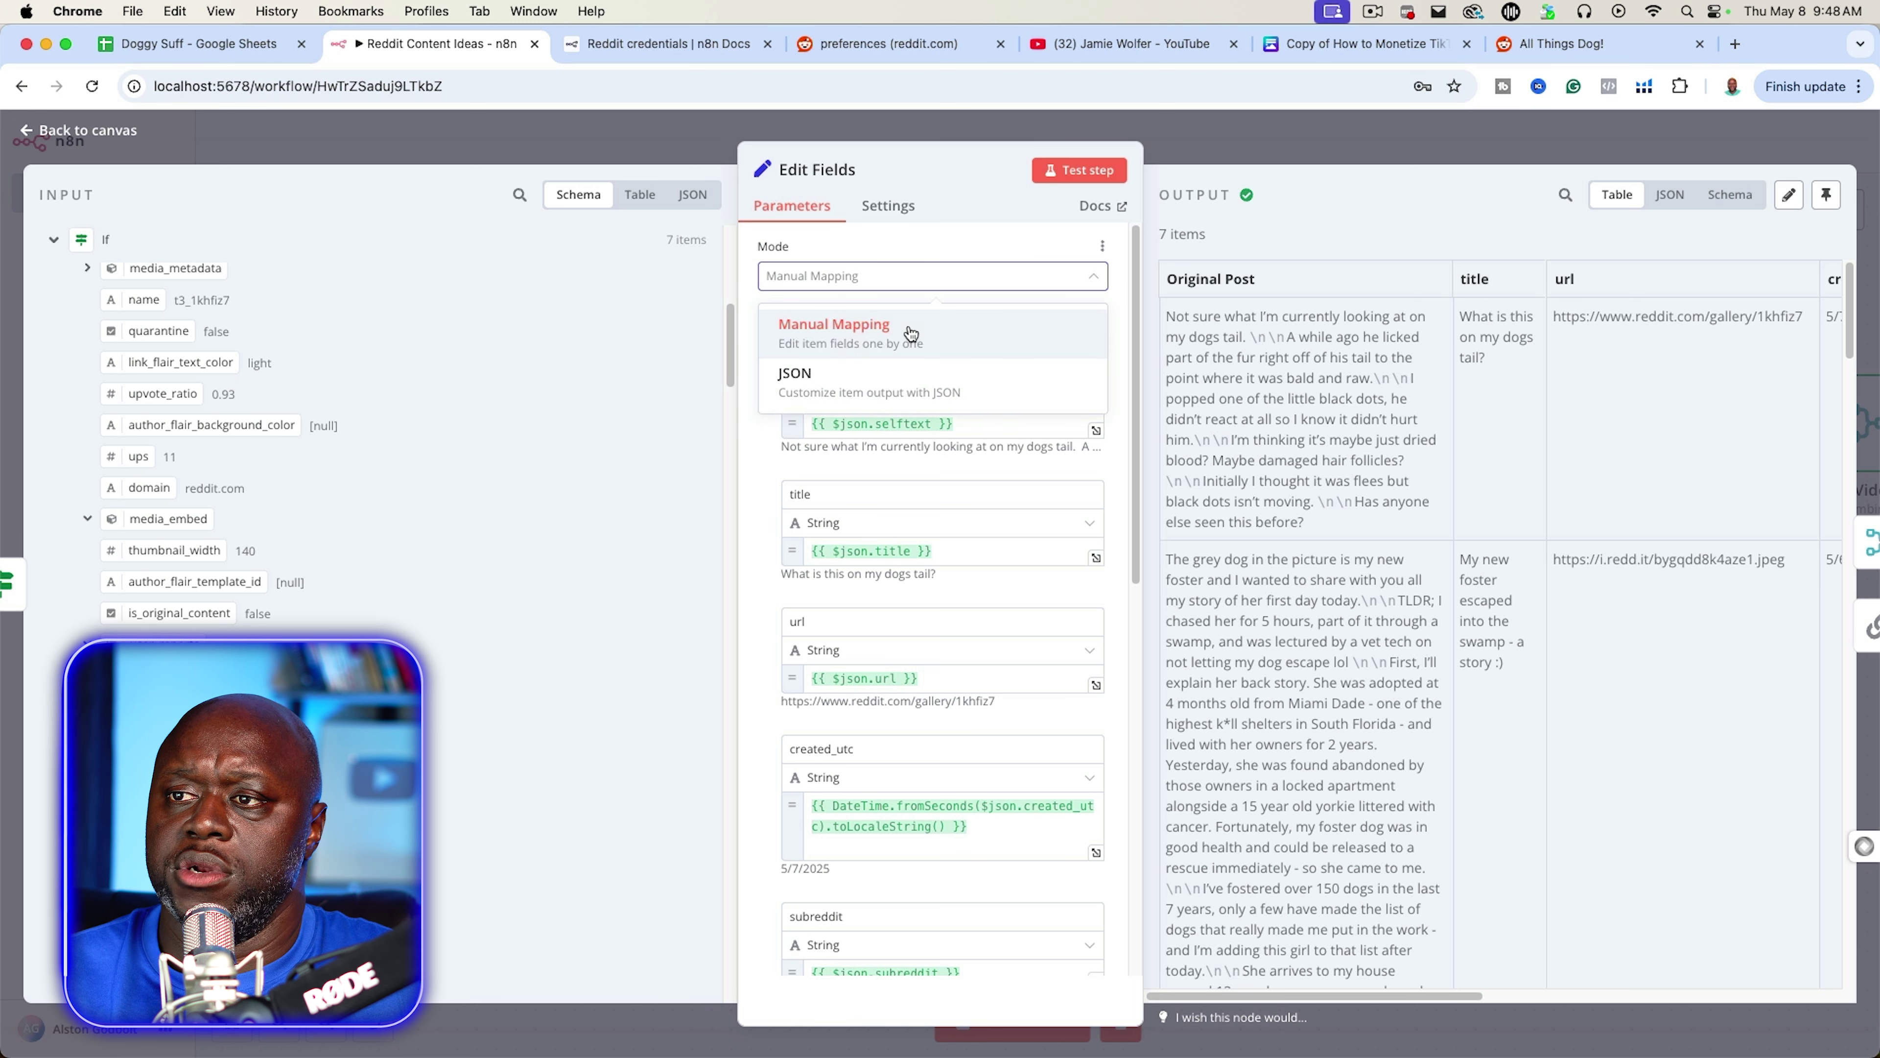
{"action": "left_click", "coordinate": [962, 203]}
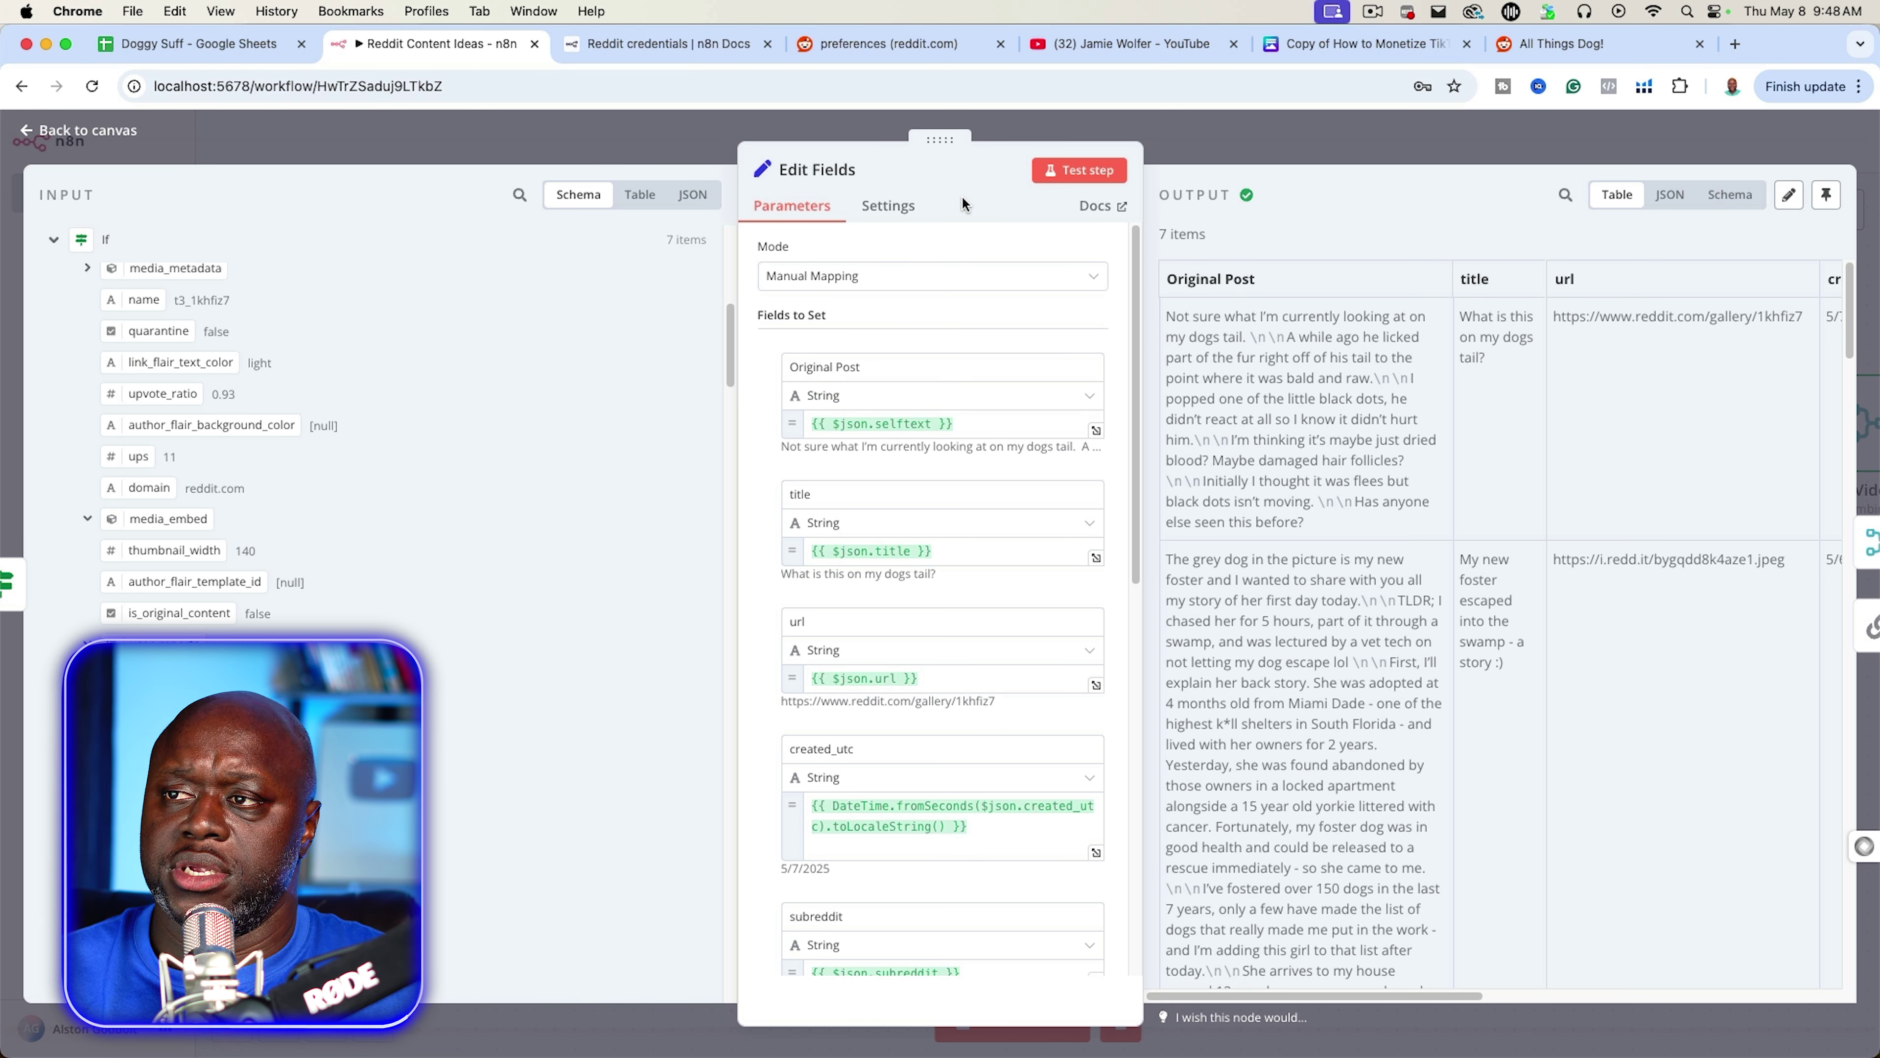
{"action": "key", "text": "Escape"}
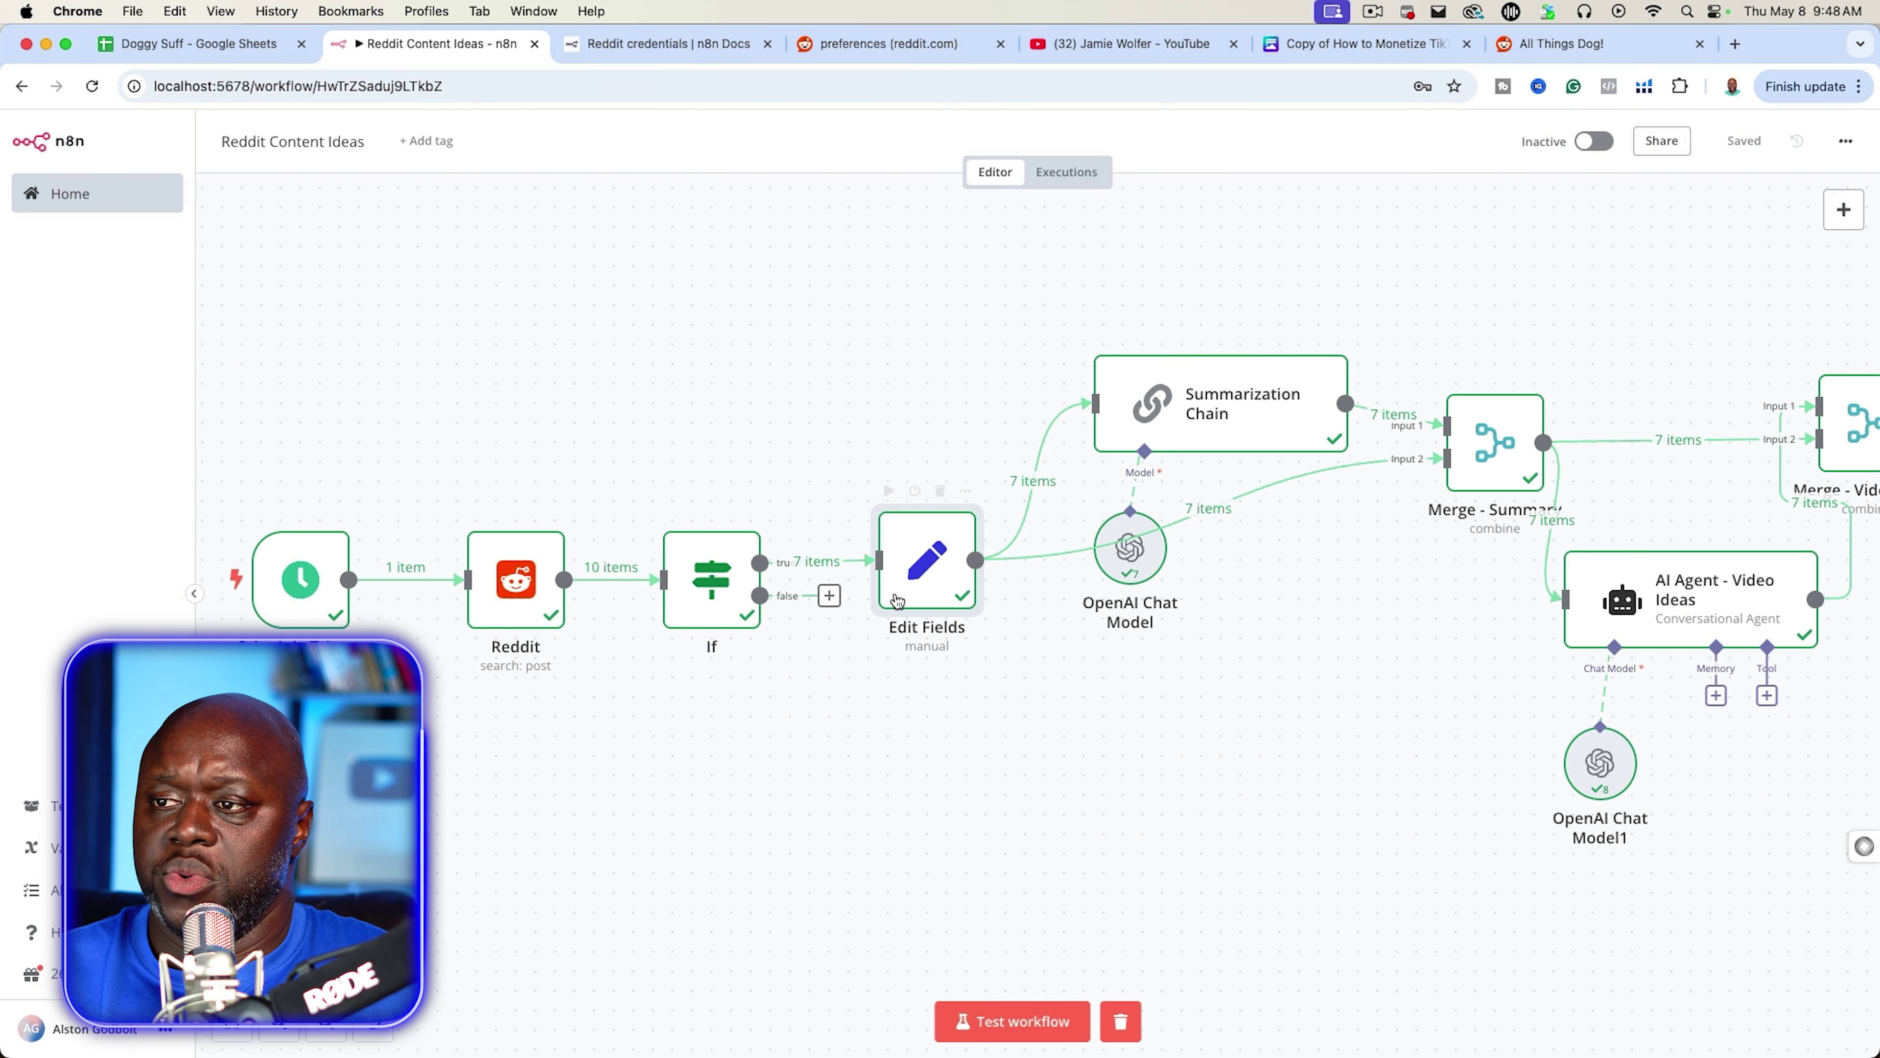
- Open the Summarization Chain node, read the first post's summary in its output, and close the node
{"action": "double_click", "coordinate": [1180, 398]}
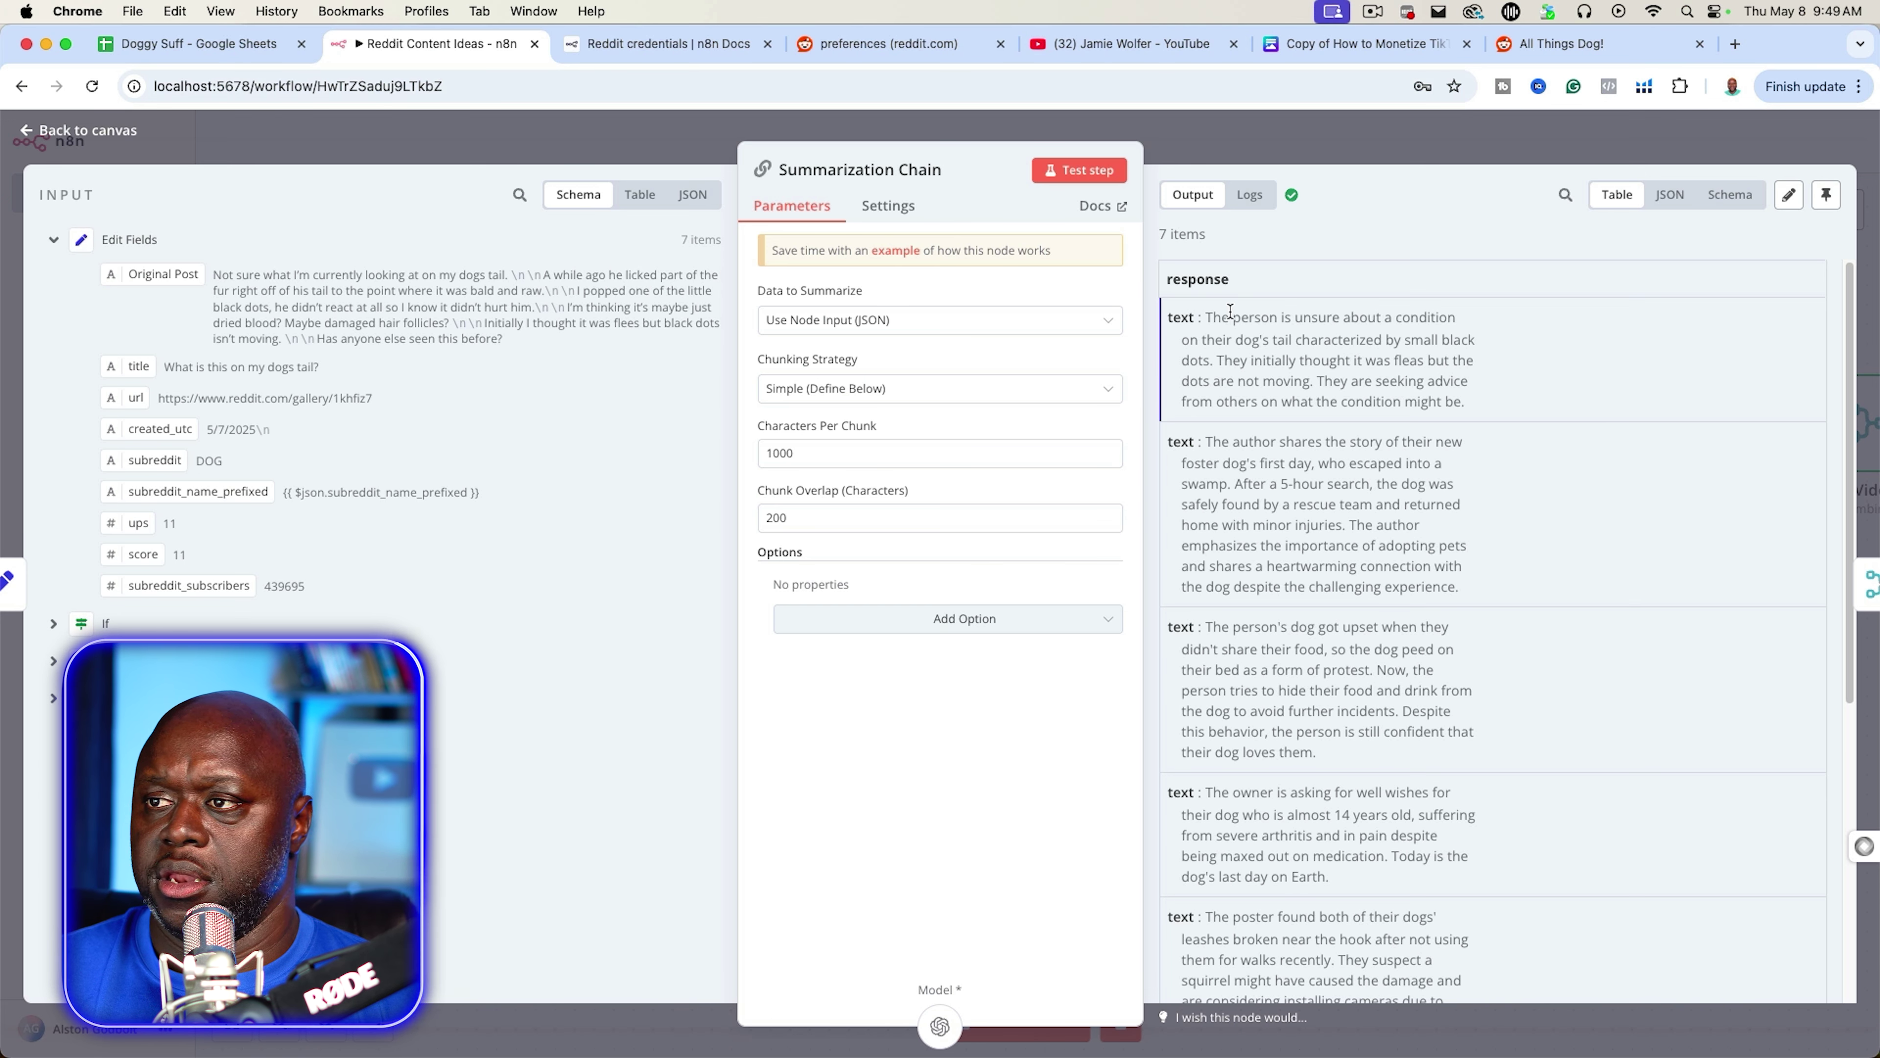
{"action": "left_click_drag", "start_coordinate": [1191, 339], "coordinate": [1431, 333]}
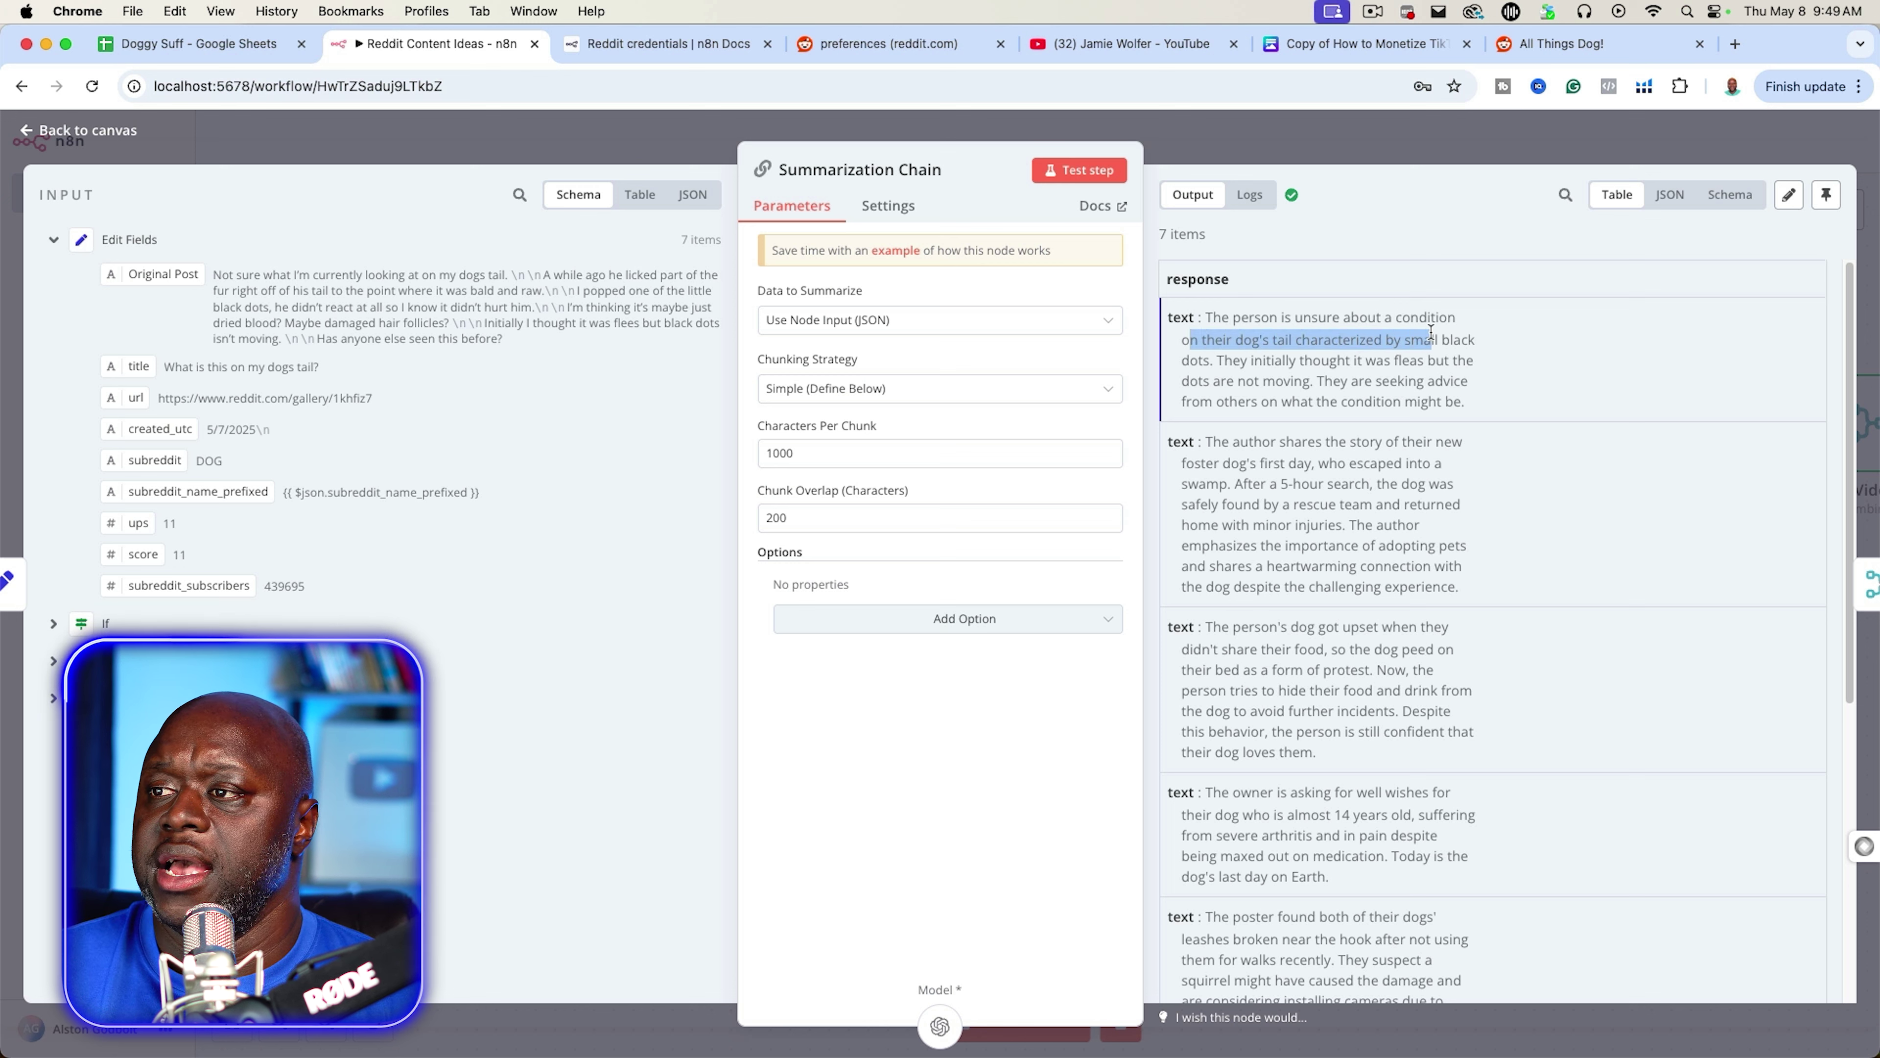
{"action": "left_click_drag", "start_coordinate": [1431, 345], "coordinate": [1306, 377]}
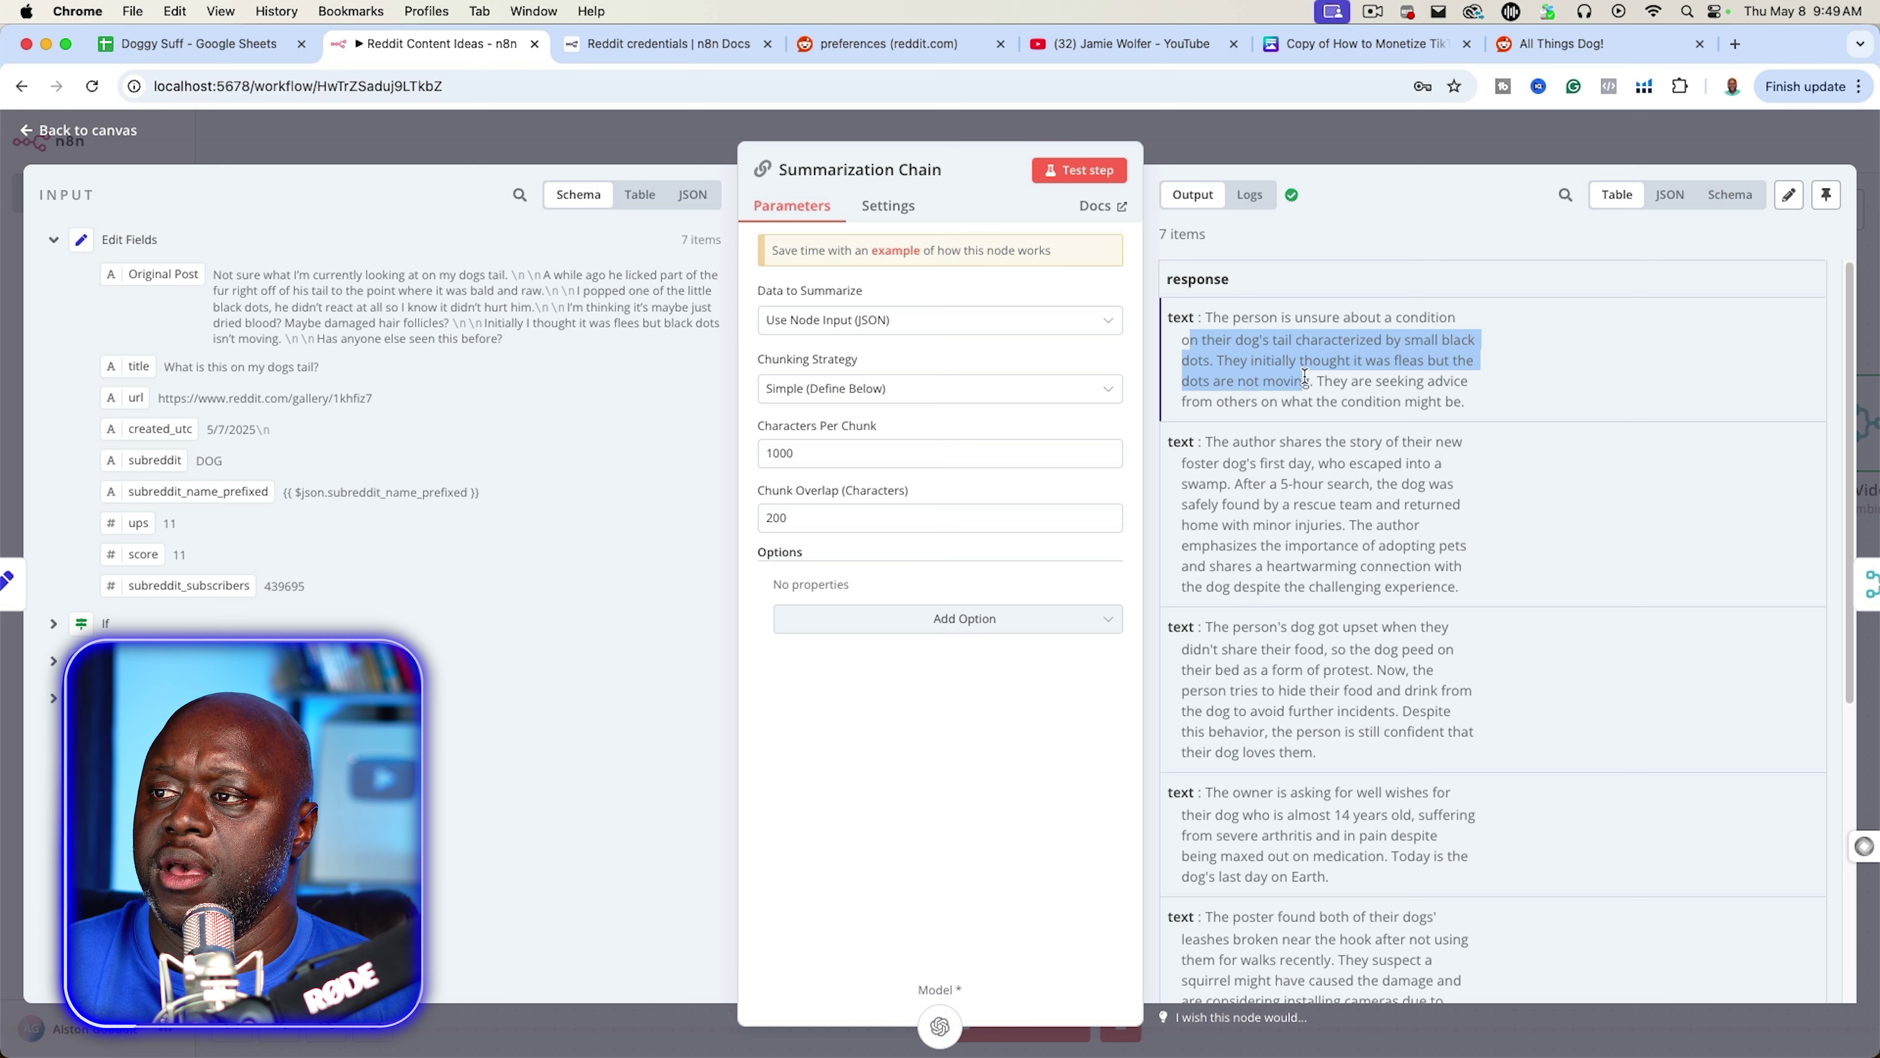
{"action": "left_click_drag", "start_coordinate": [1311, 382], "coordinate": [1468, 406]}
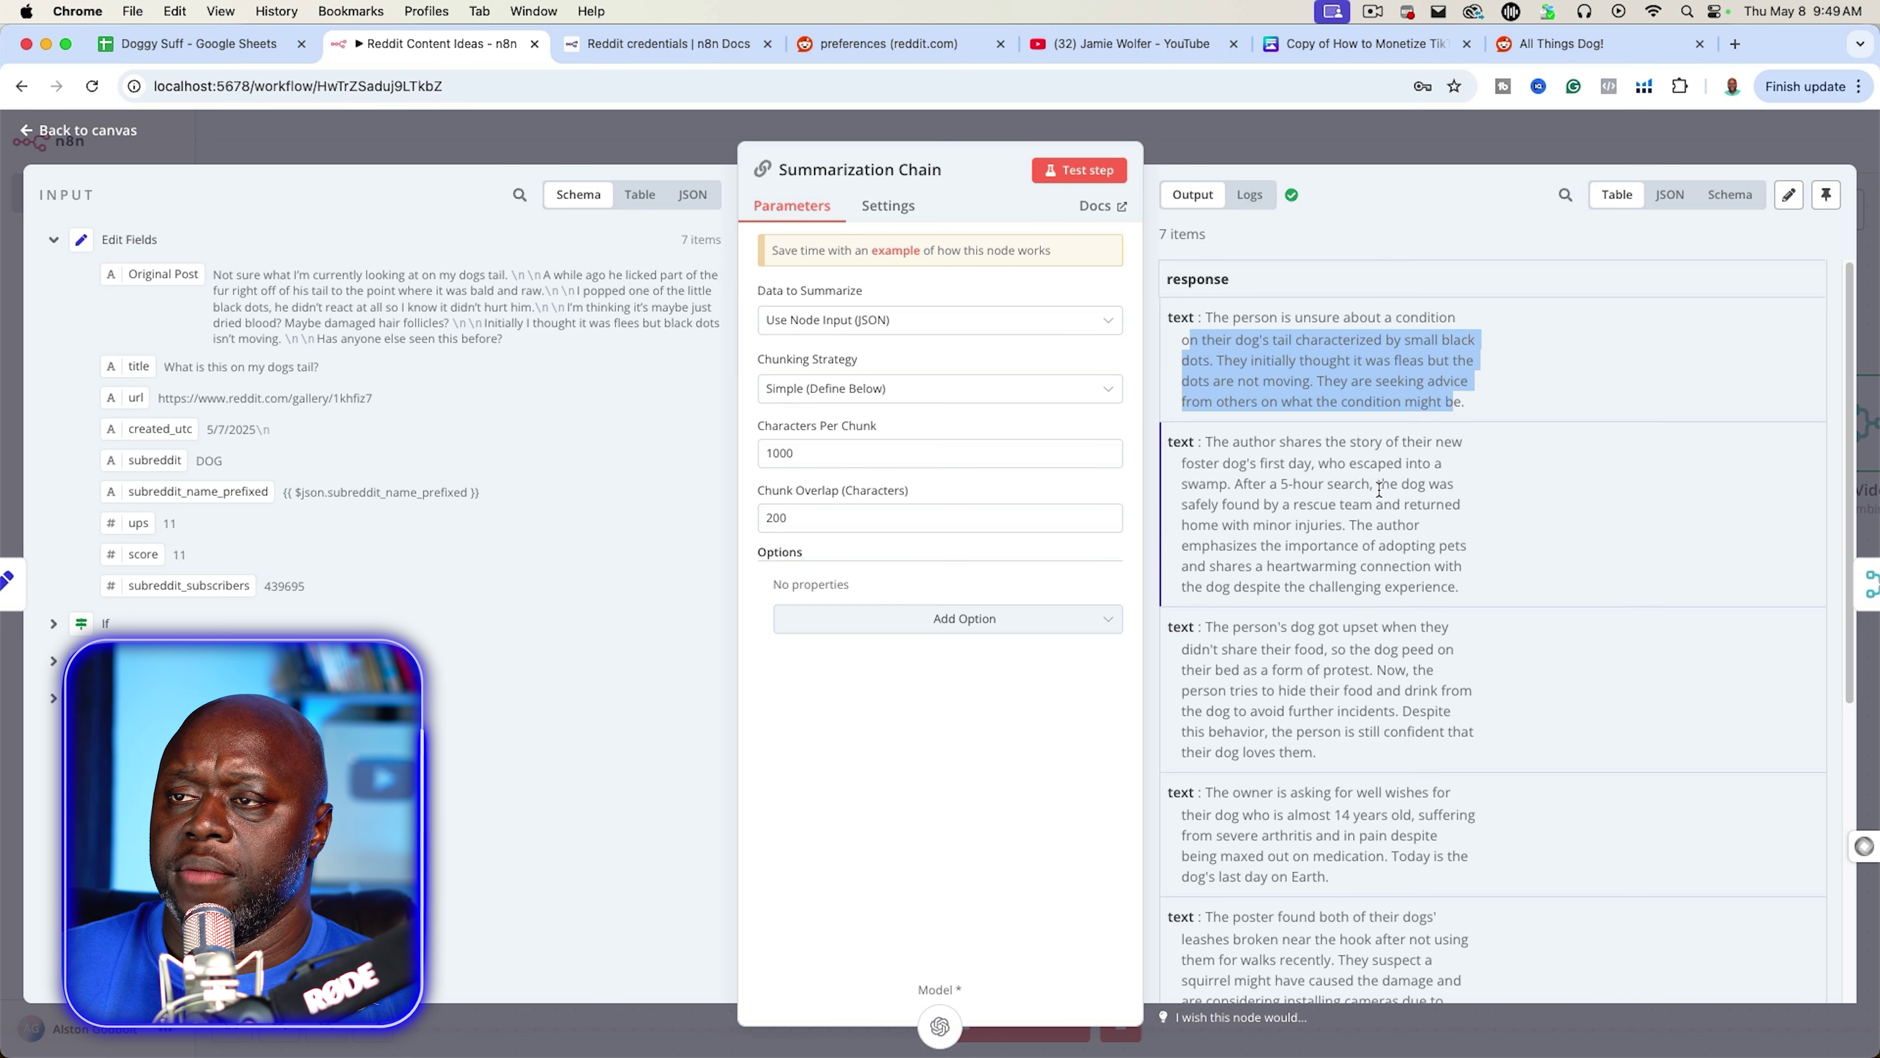
{"action": "left_click", "coordinate": [1364, 144]}
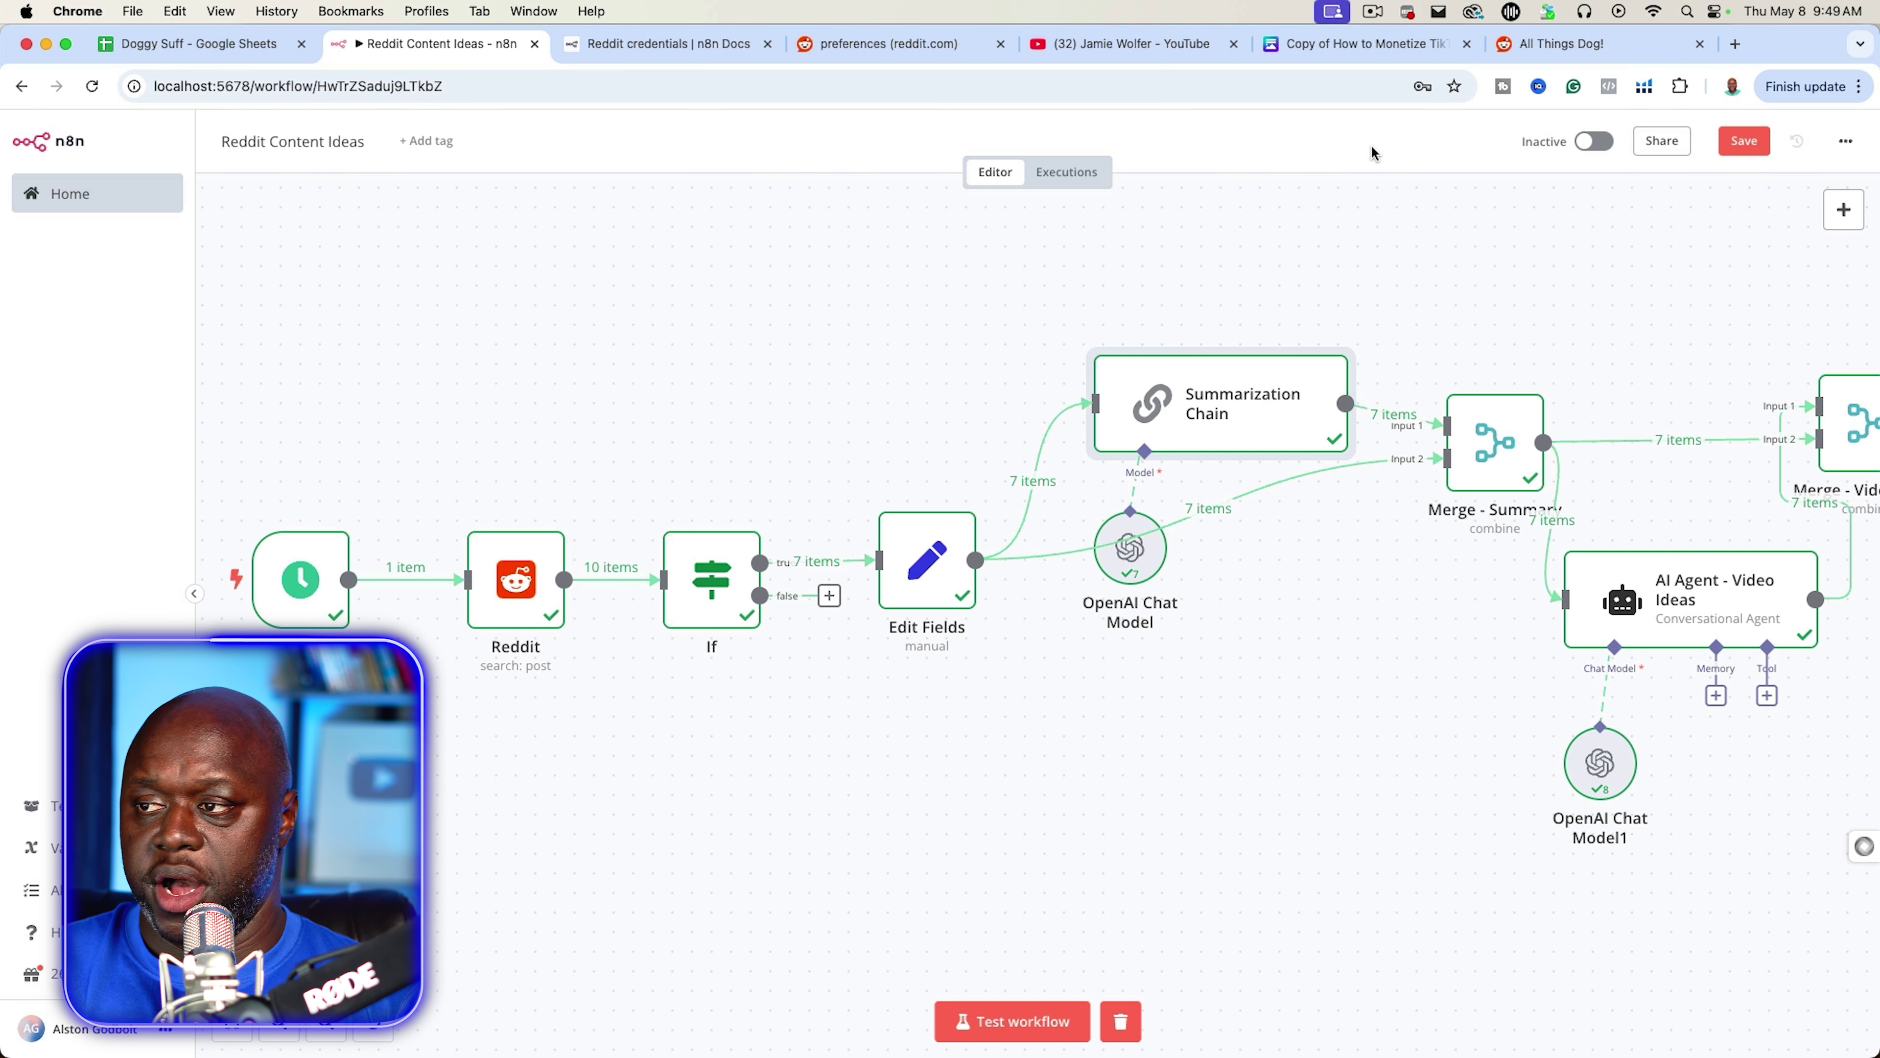
- Move the Summarization Chain node down so it lines up with the AI agent nodes below the merge nodes
{"action": "scroll", "coordinate": [1332, 659], "scroll_direction": "right", "scroll_amount": 10}
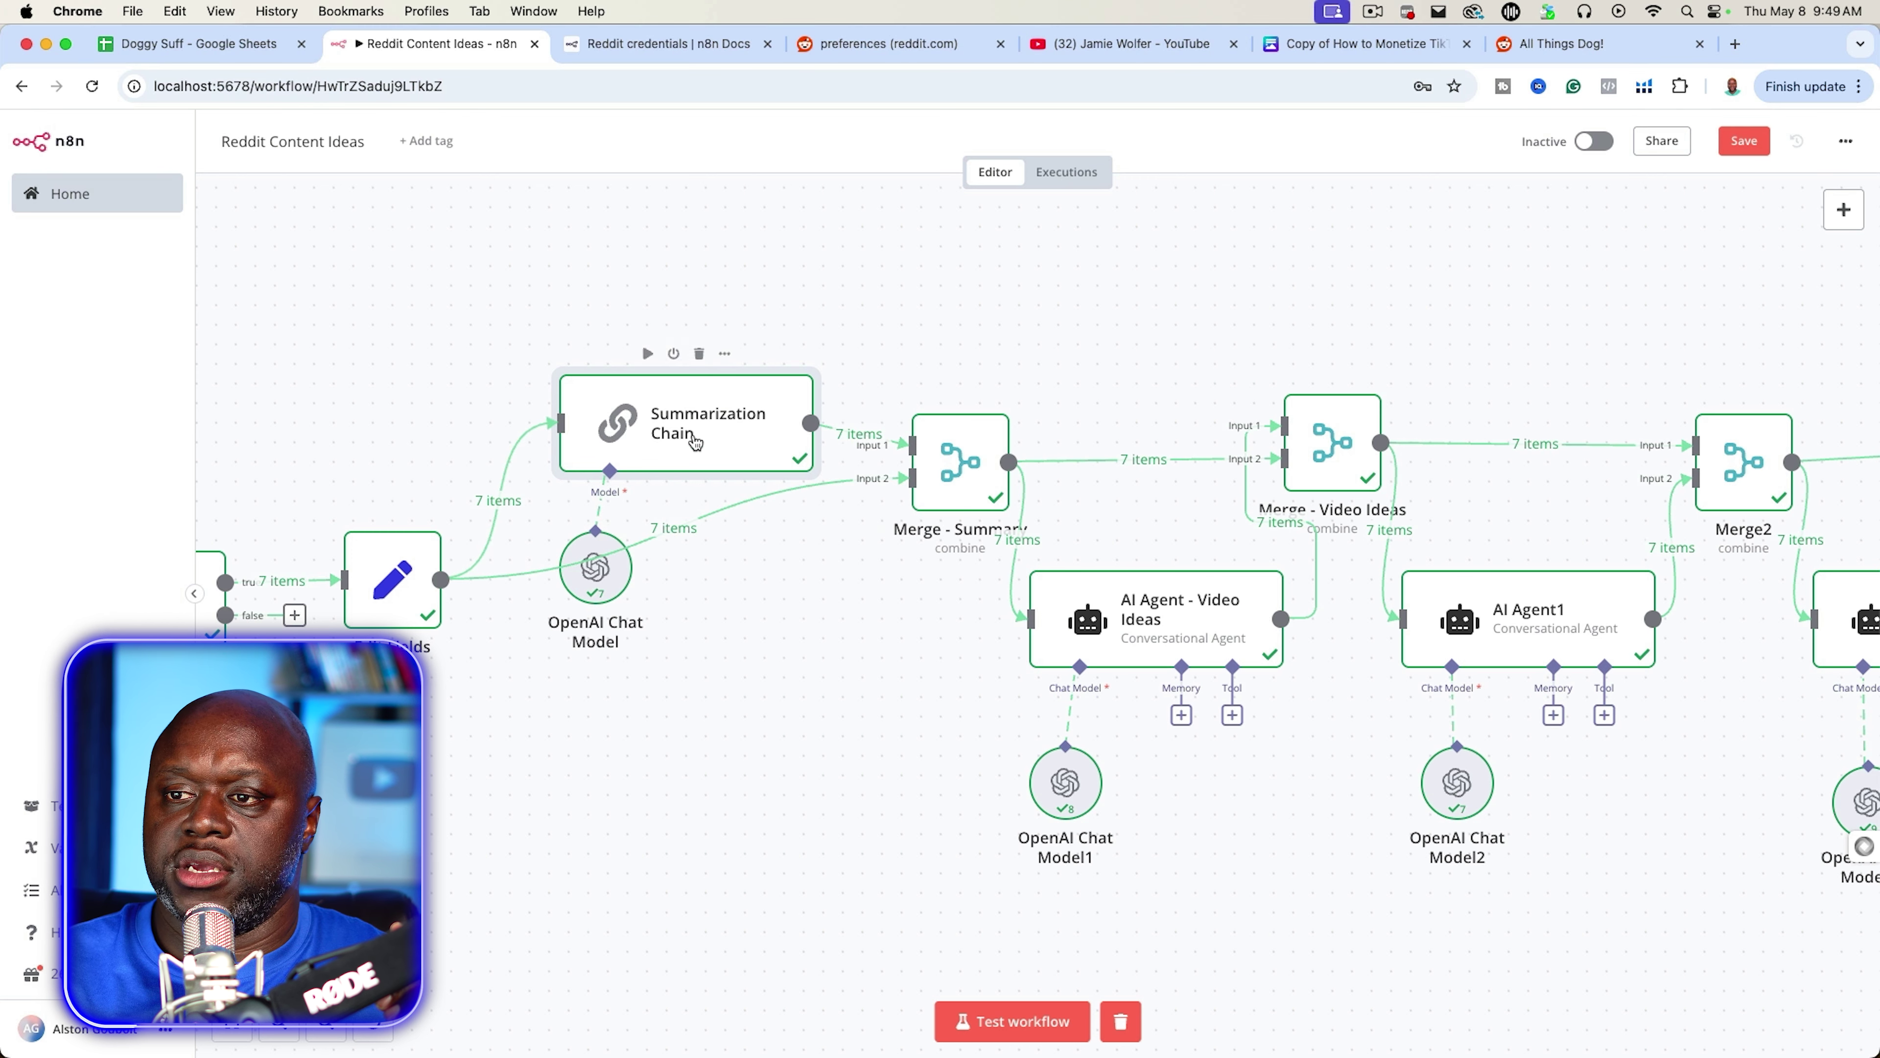
{"action": "left_click_drag", "start_coordinate": [700, 436], "coordinate": [665, 781]}
- Open the Merge - Summary node, view its mode options while keeping Combine, and return to the canvas
{"action": "double_click", "coordinate": [960, 462]}
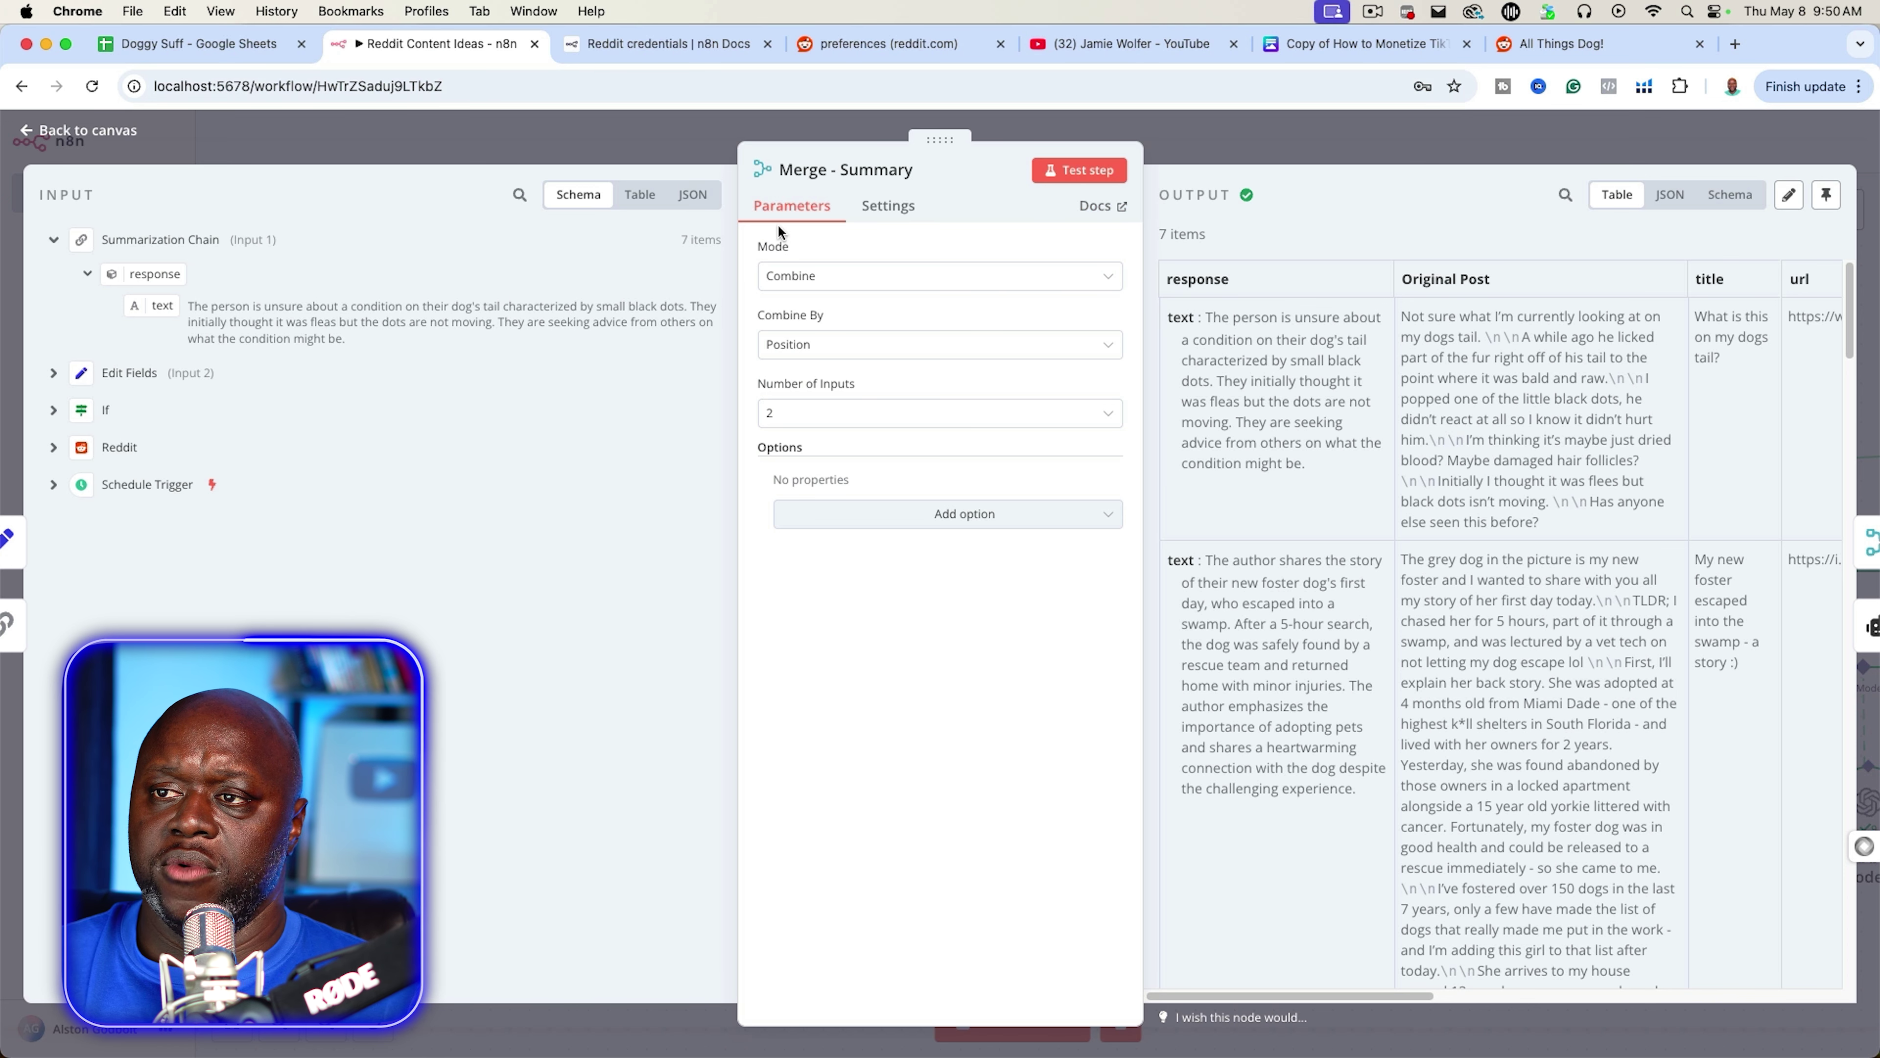
{"action": "left_click", "coordinate": [820, 278]}
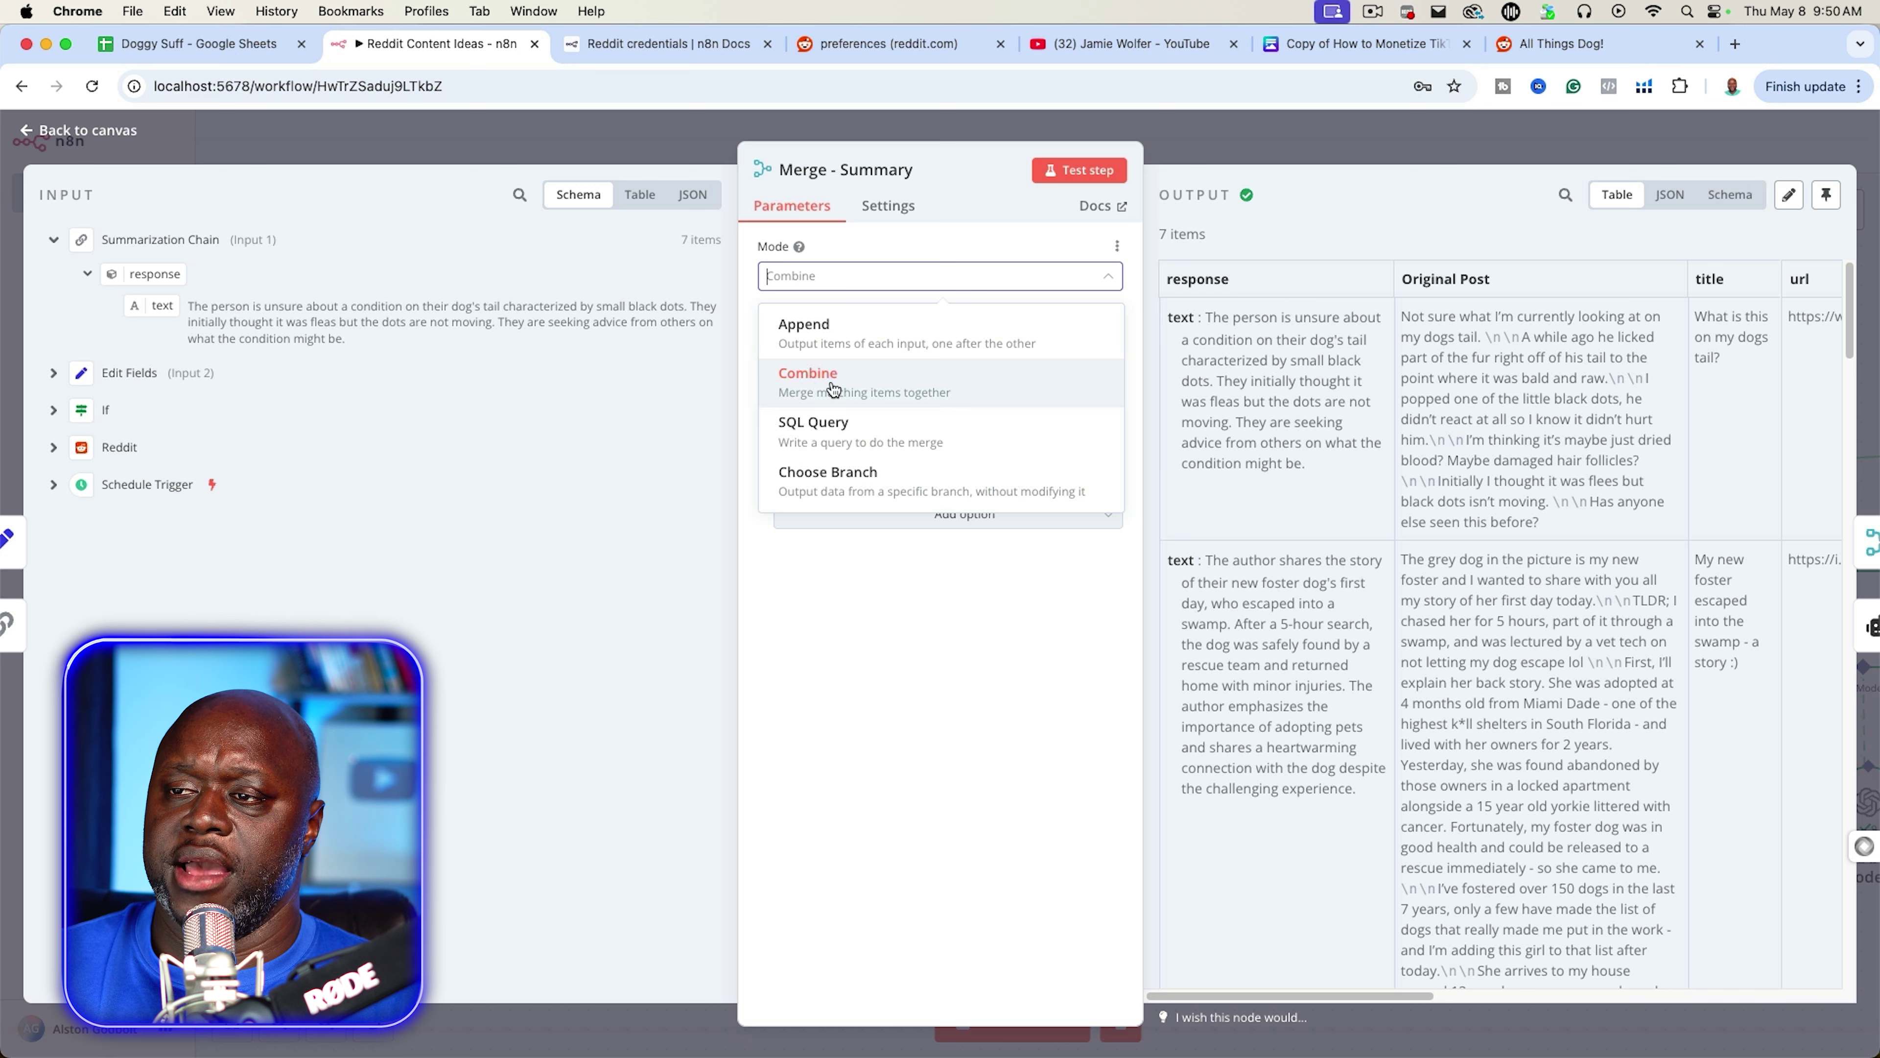
{"action": "left_click", "coordinate": [891, 249]}
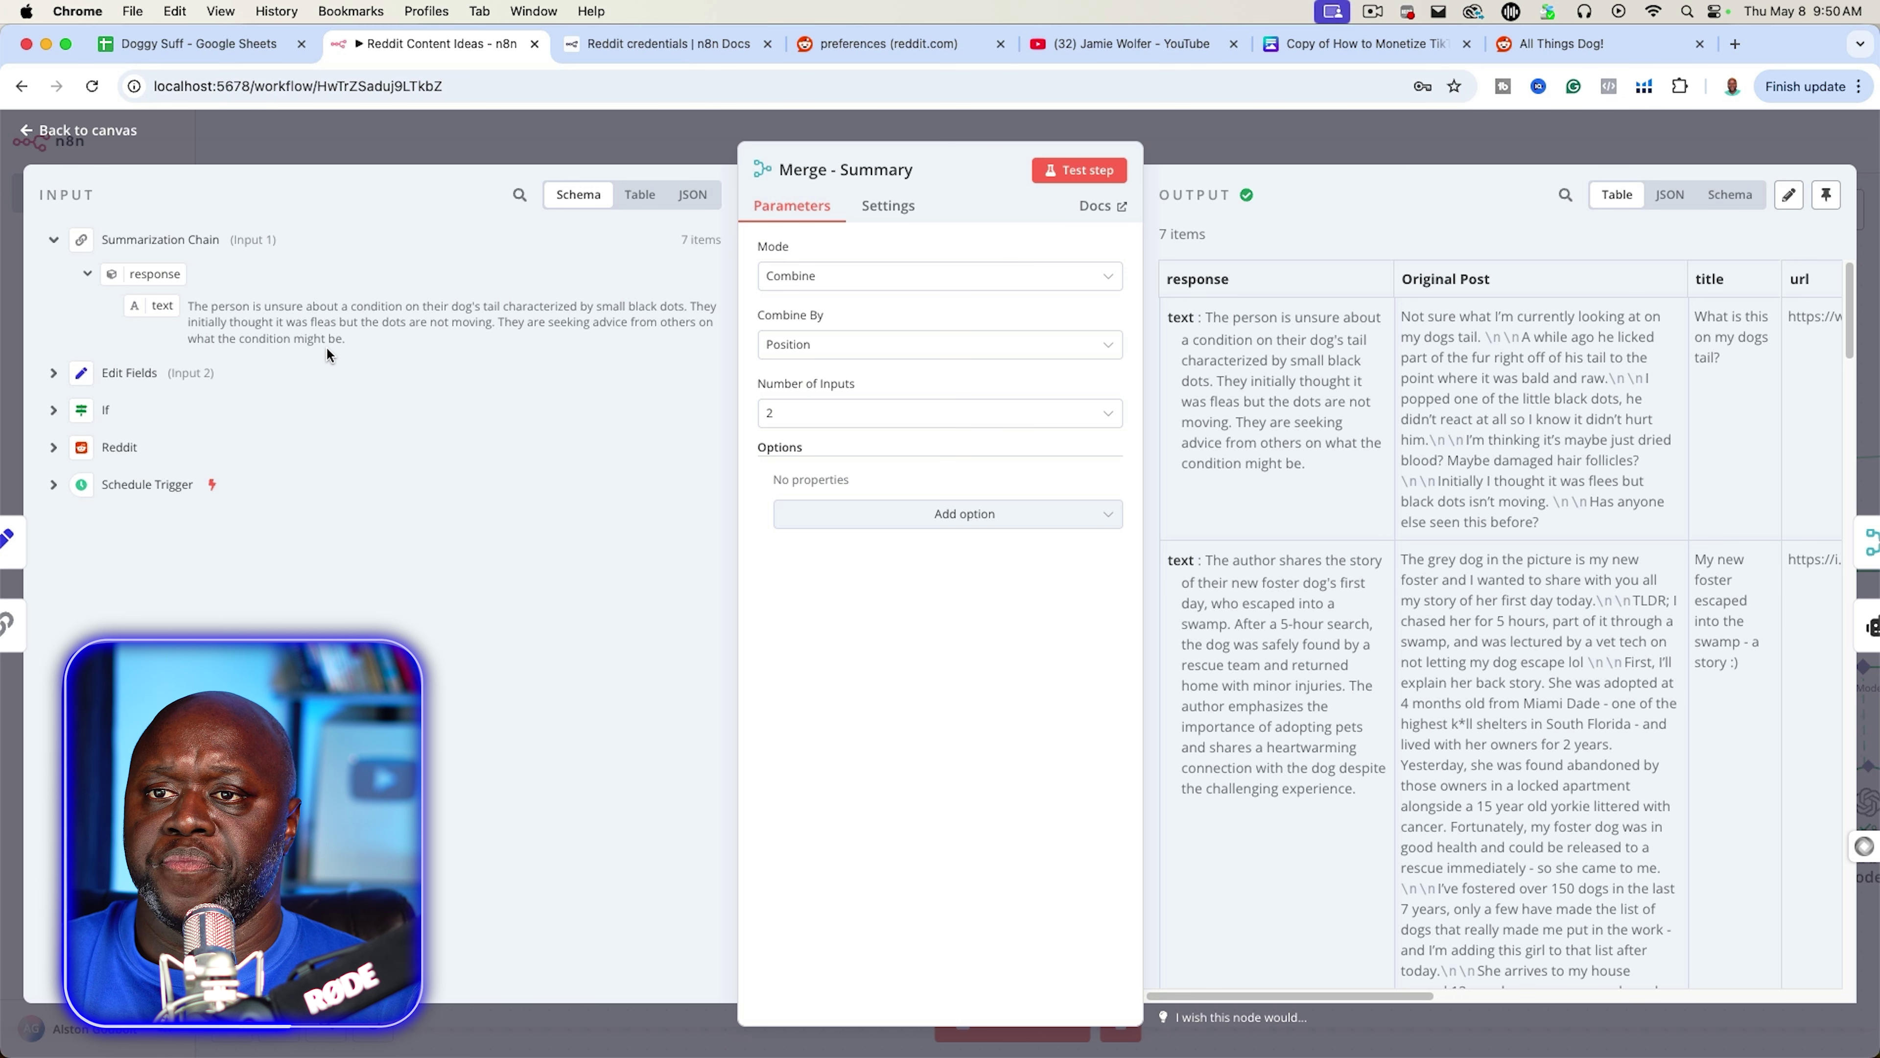
{"action": "left_click", "coordinate": [592, 127]}
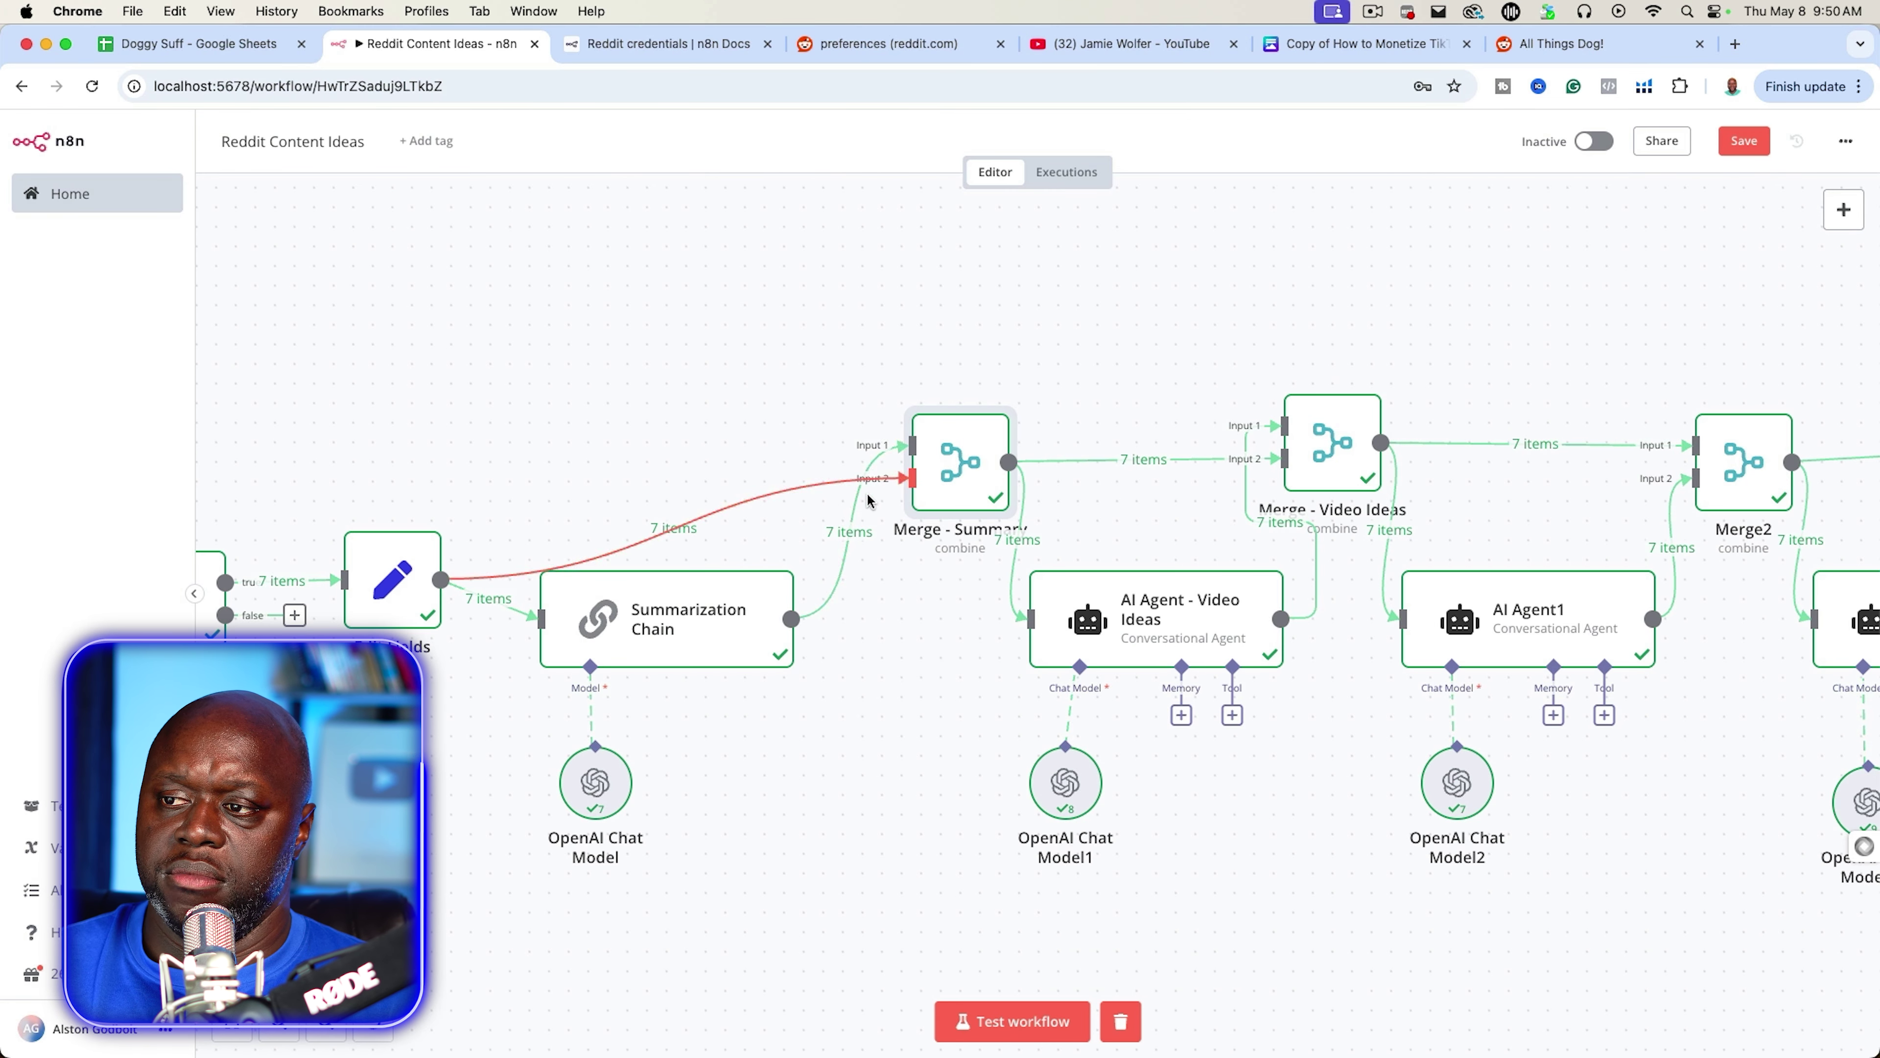
- Open the AI Agent - Video Ideas node, read its generated video ideas, view the output as JSON, and close the node
{"action": "double_click", "coordinate": [1162, 620]}
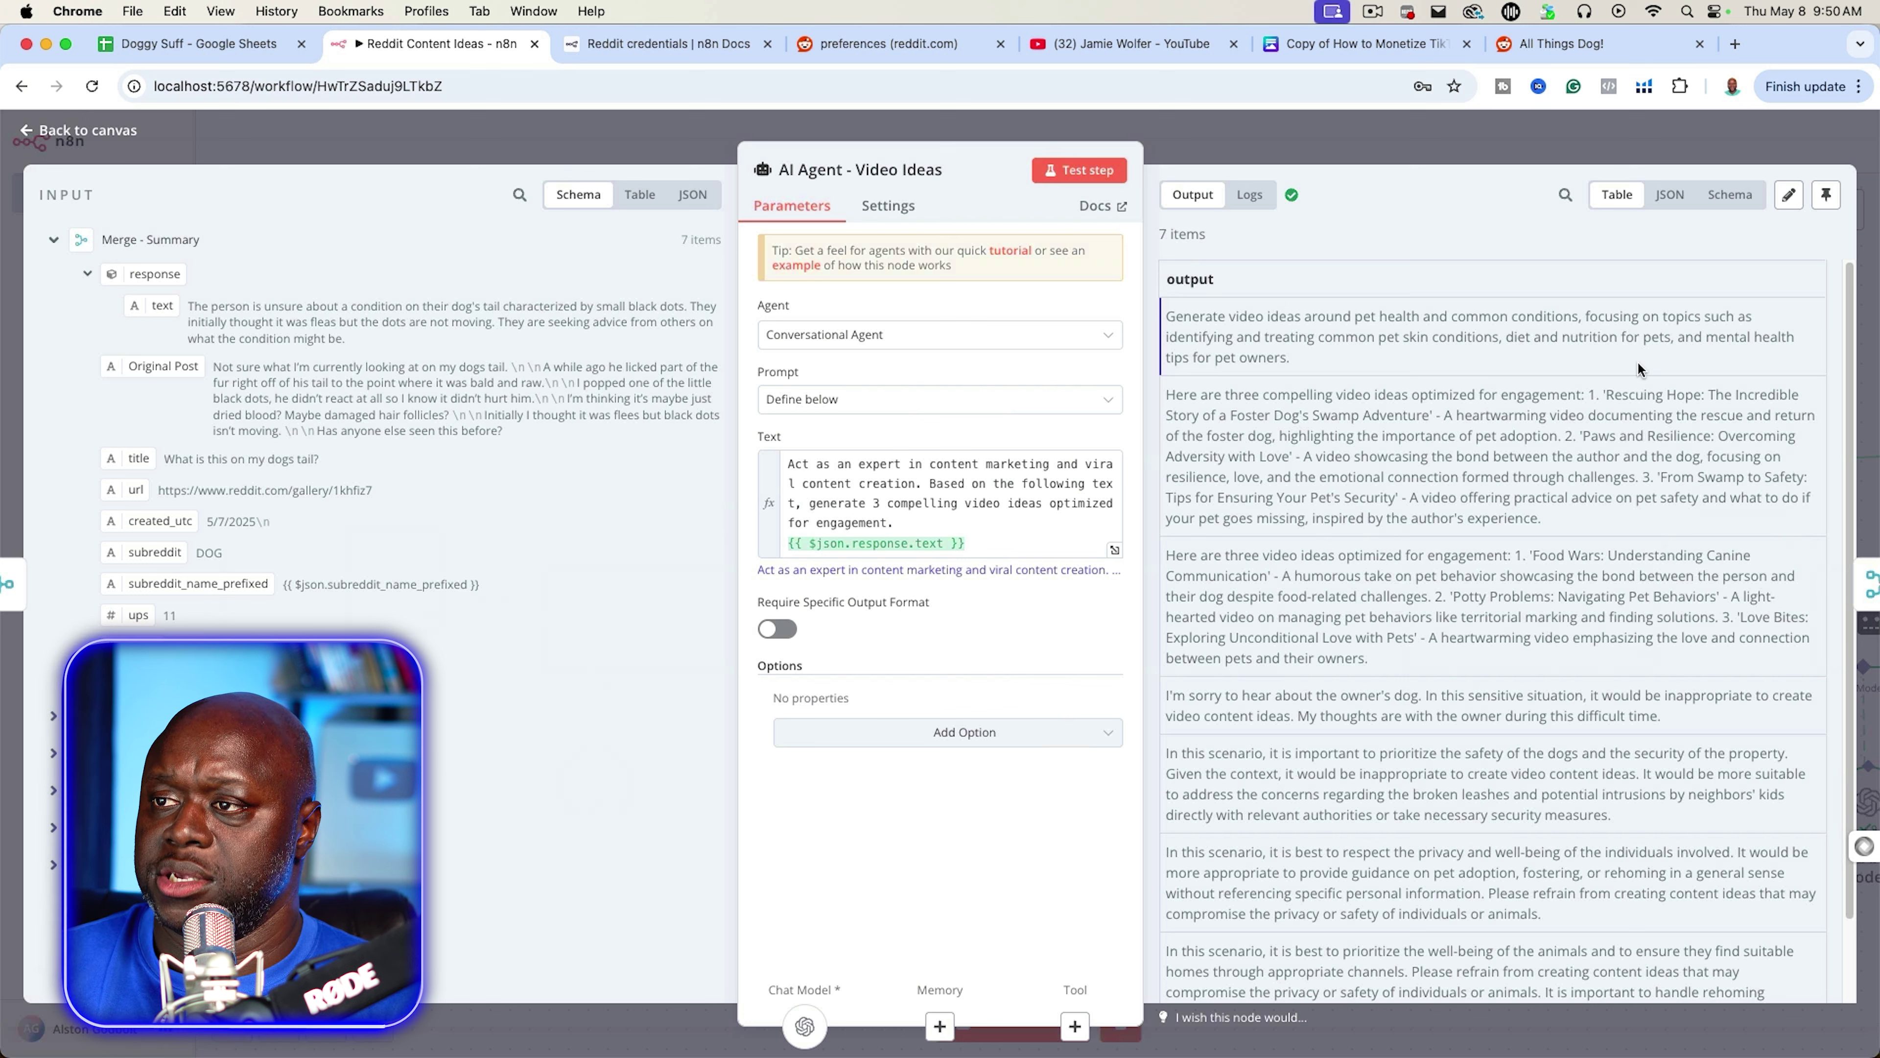
{"action": "left_click_drag", "start_coordinate": [1233, 338], "coordinate": [1516, 337]}
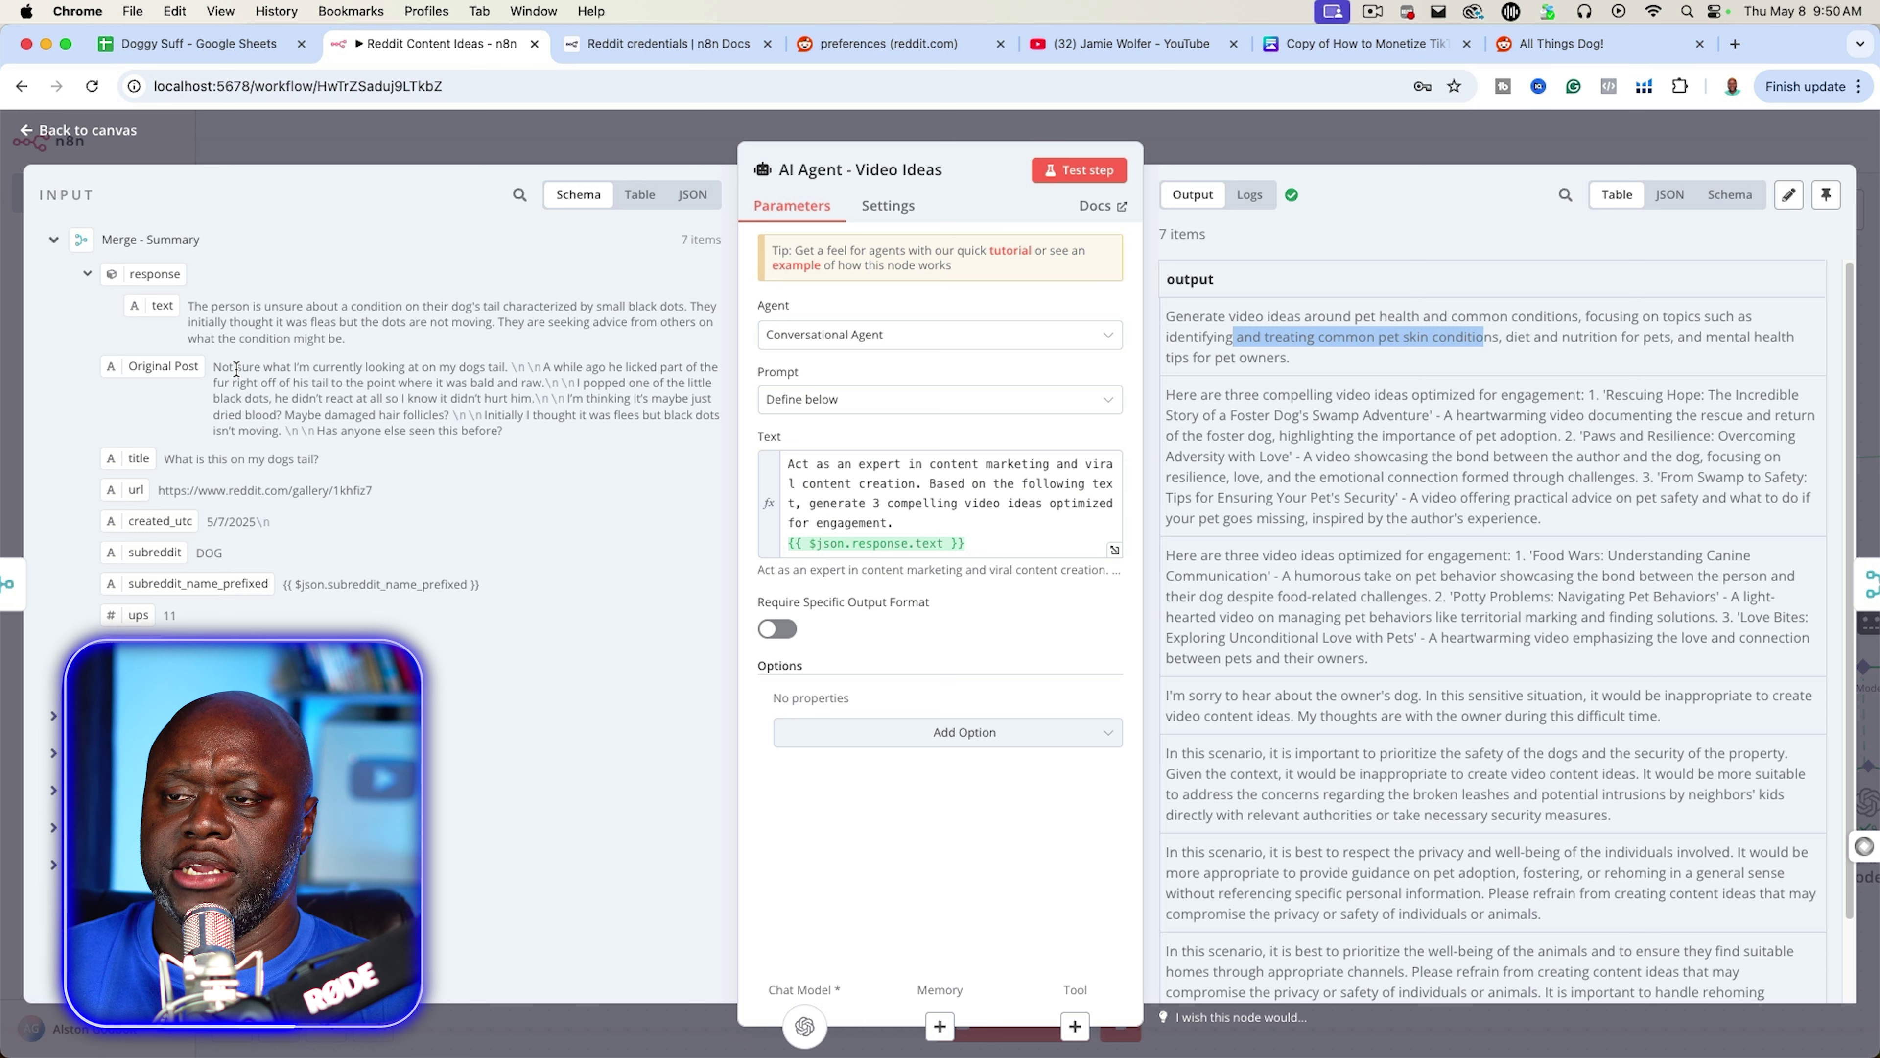
{"action": "left_click", "coordinate": [1478, 345]}
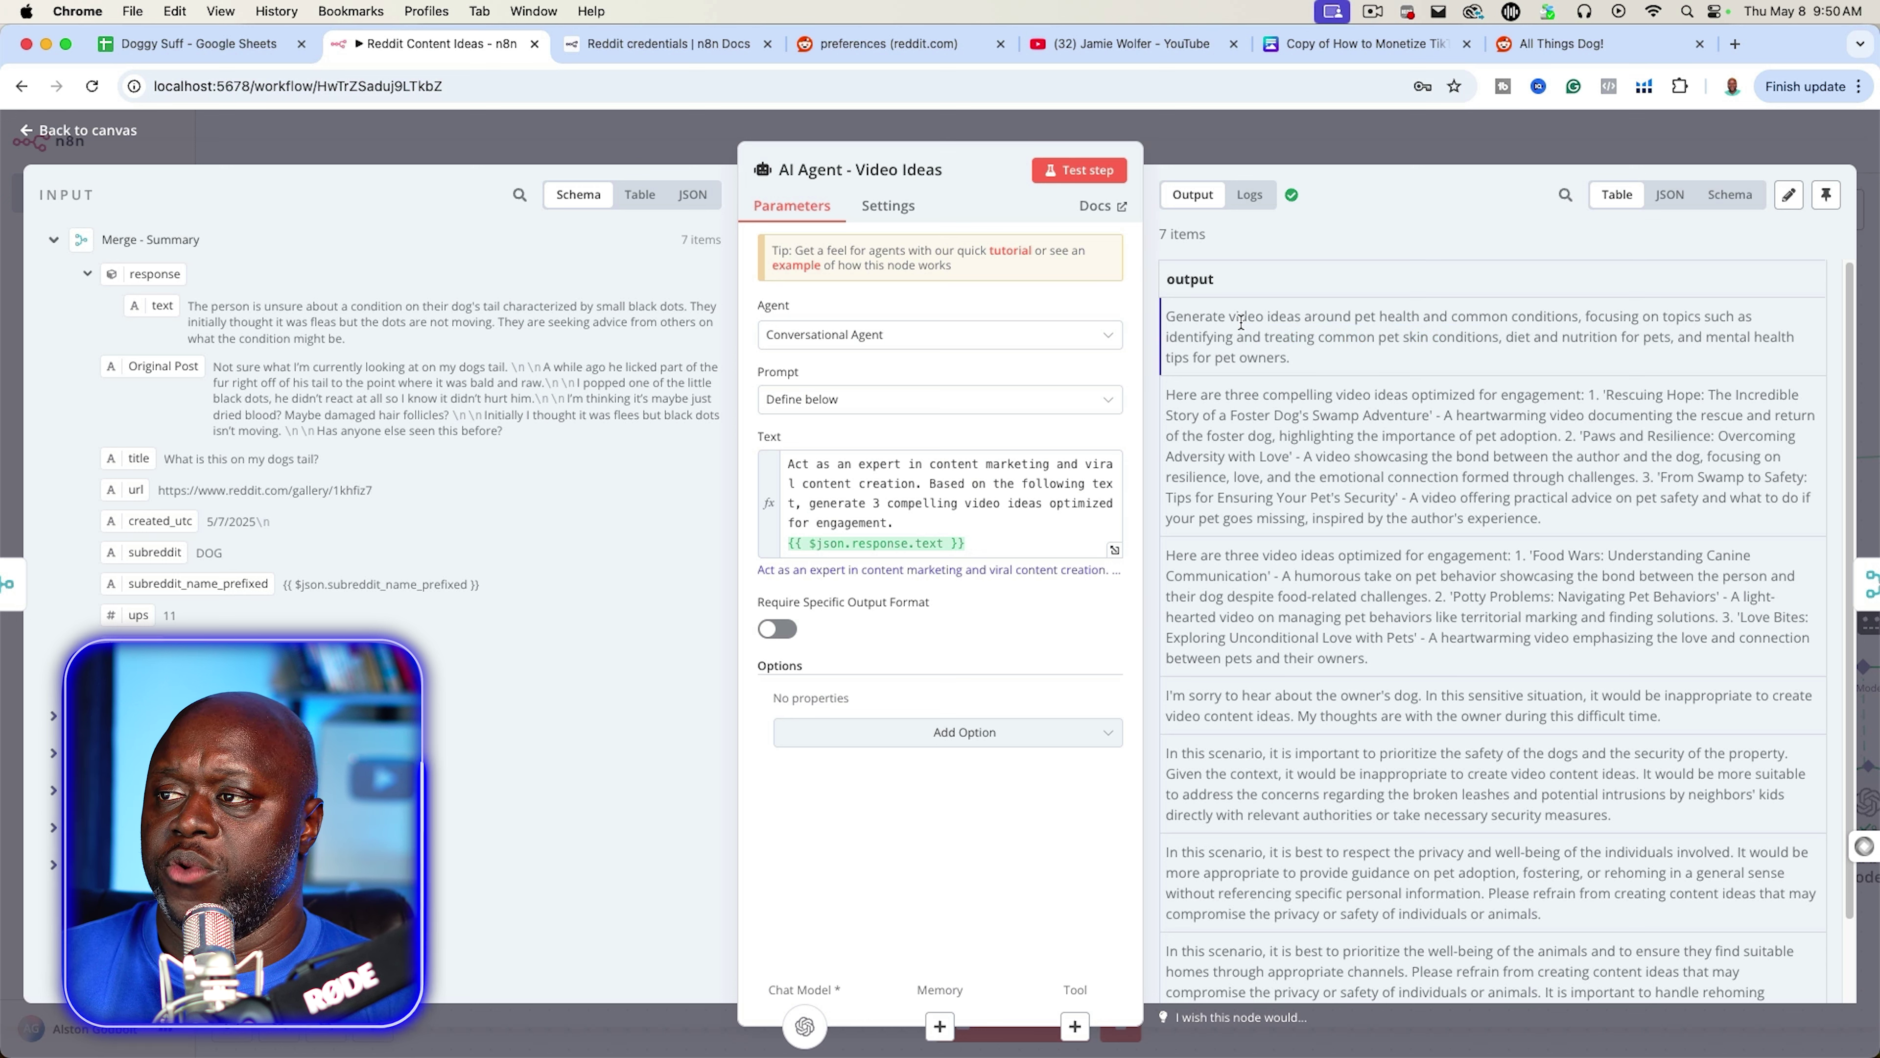
{"action": "left_click_drag", "start_coordinate": [1233, 322], "coordinate": [1543, 320]}
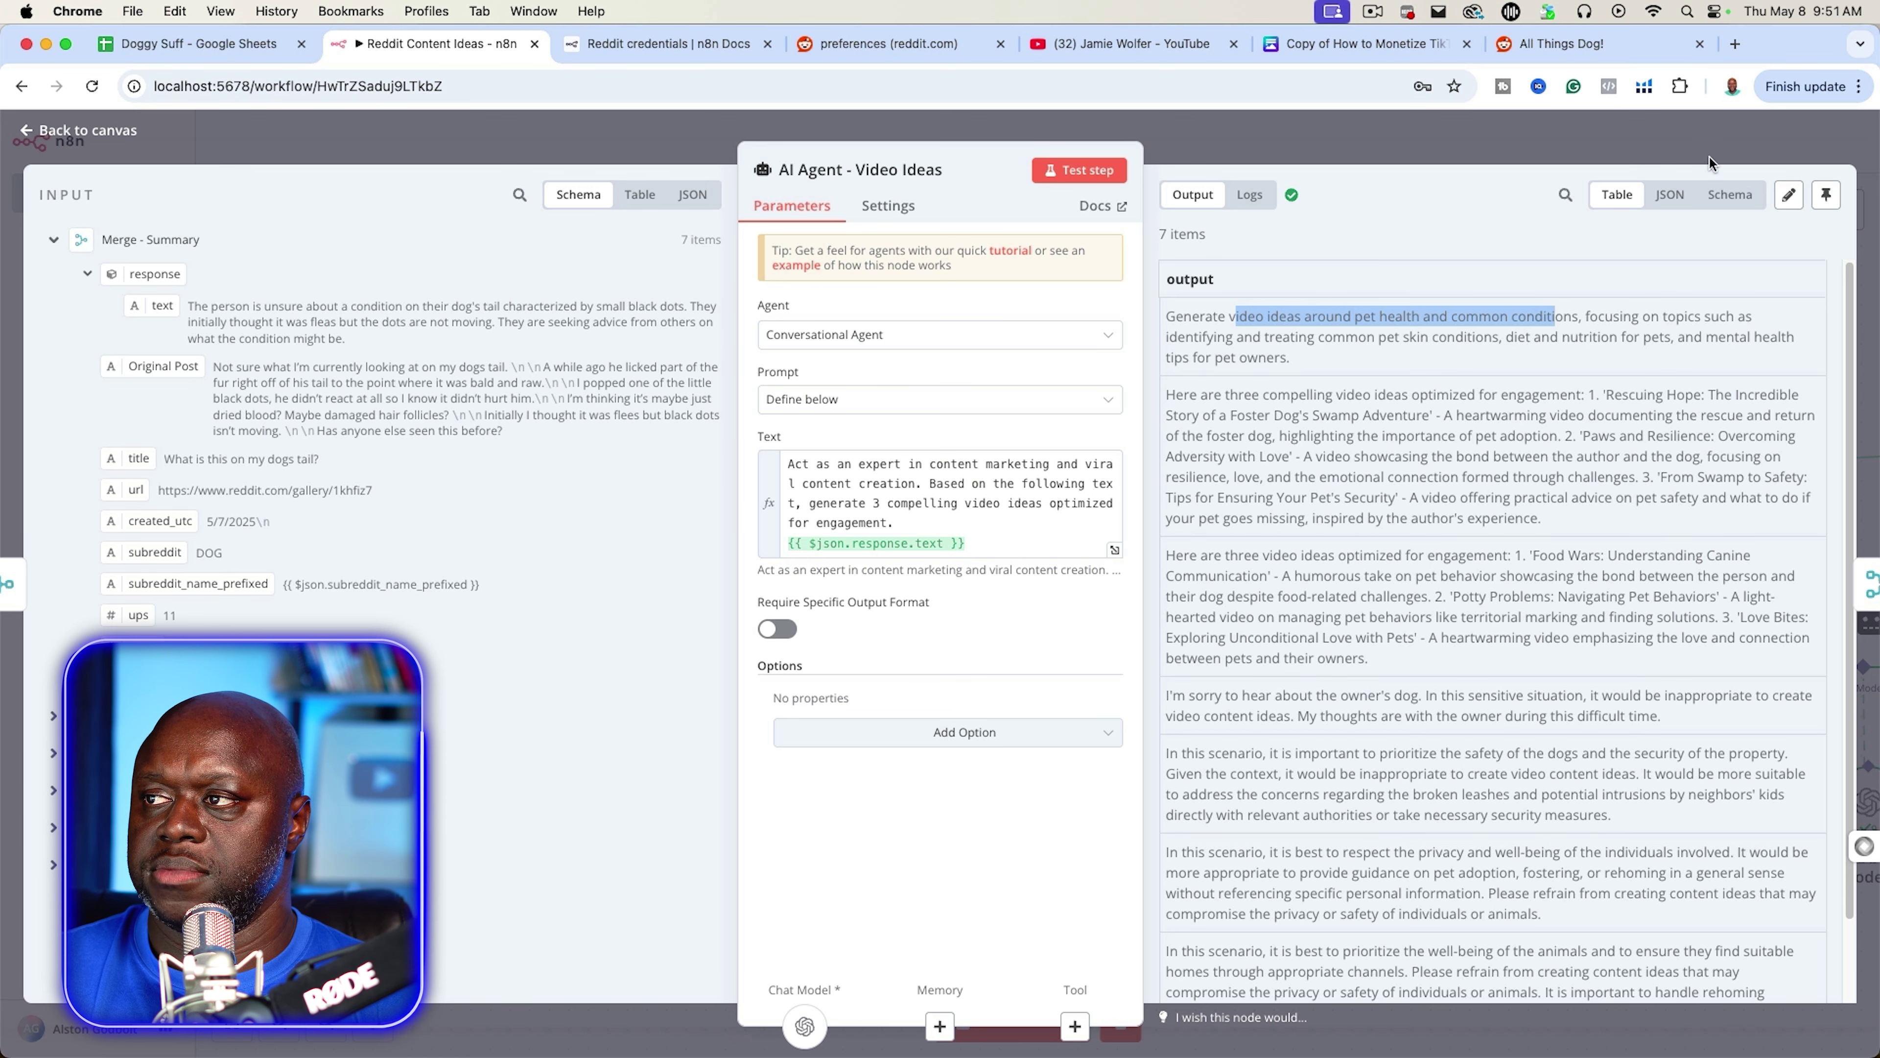
{"action": "left_click", "coordinate": [1668, 197]}
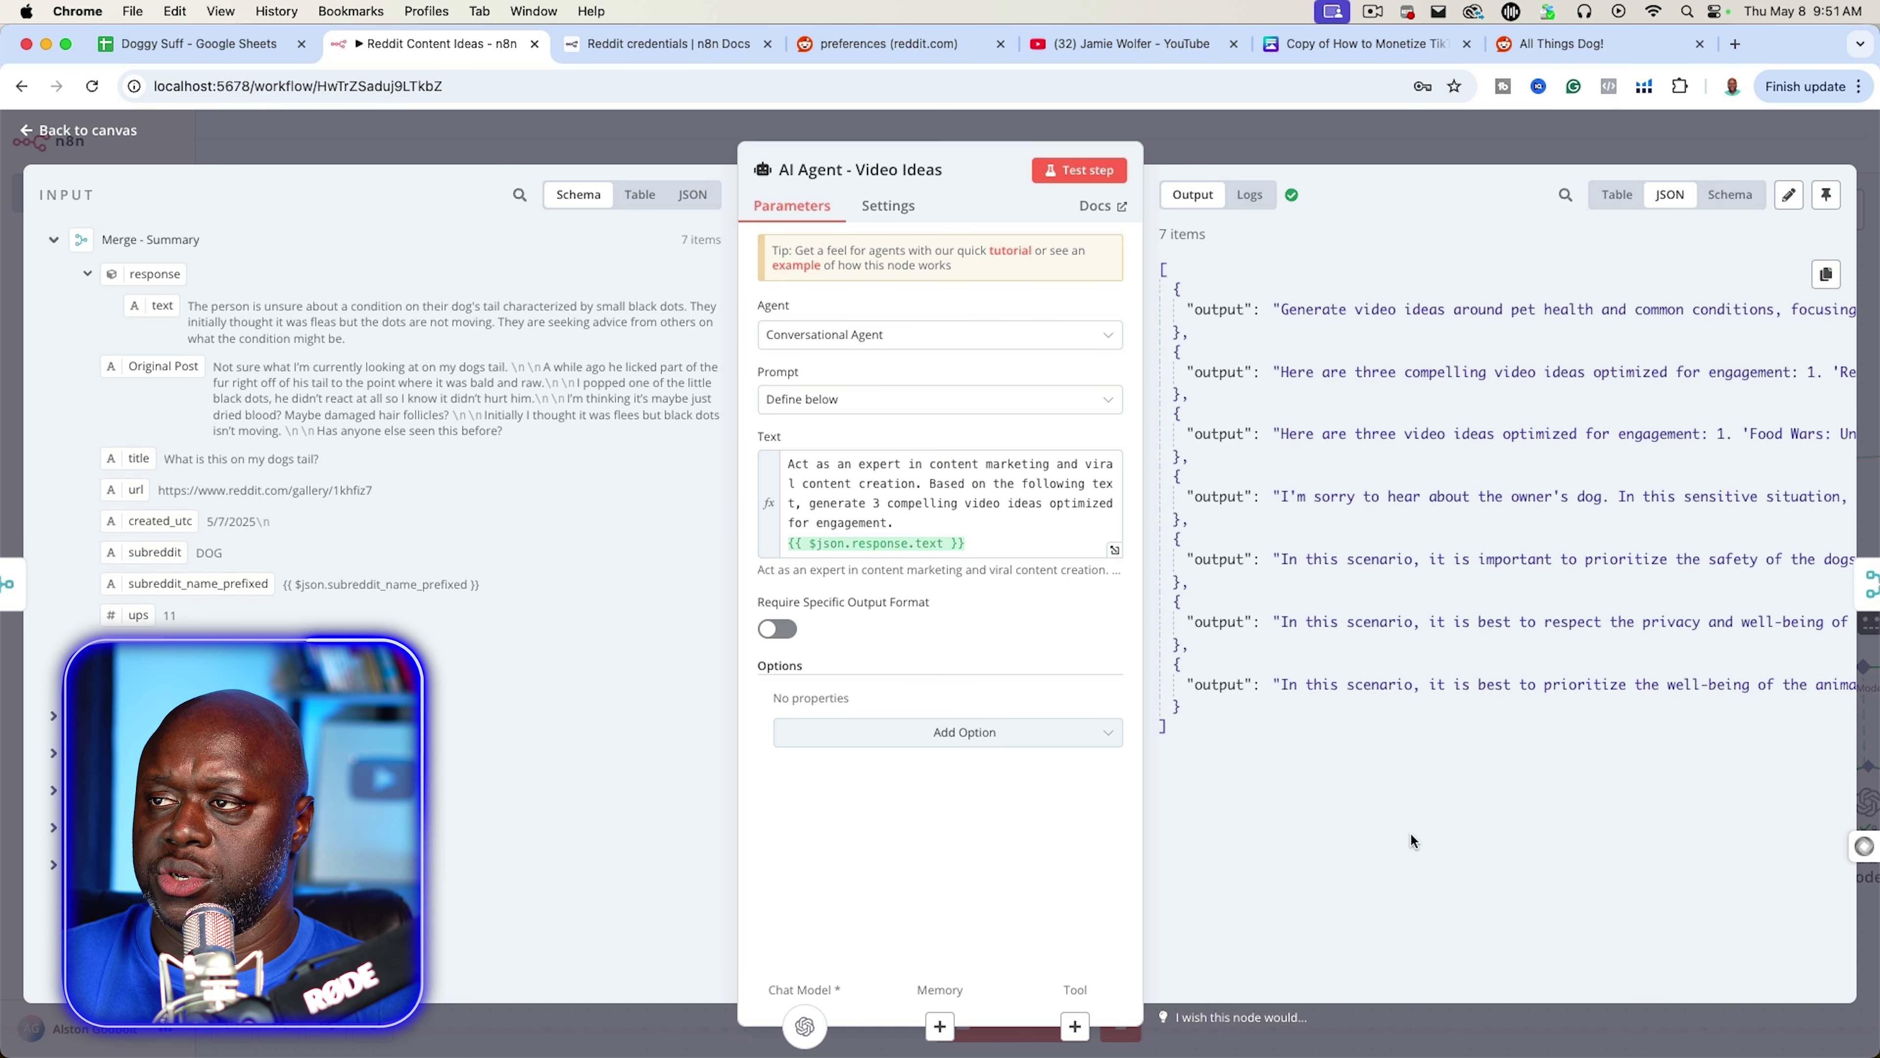
{"action": "left_click", "coordinate": [1503, 142]}
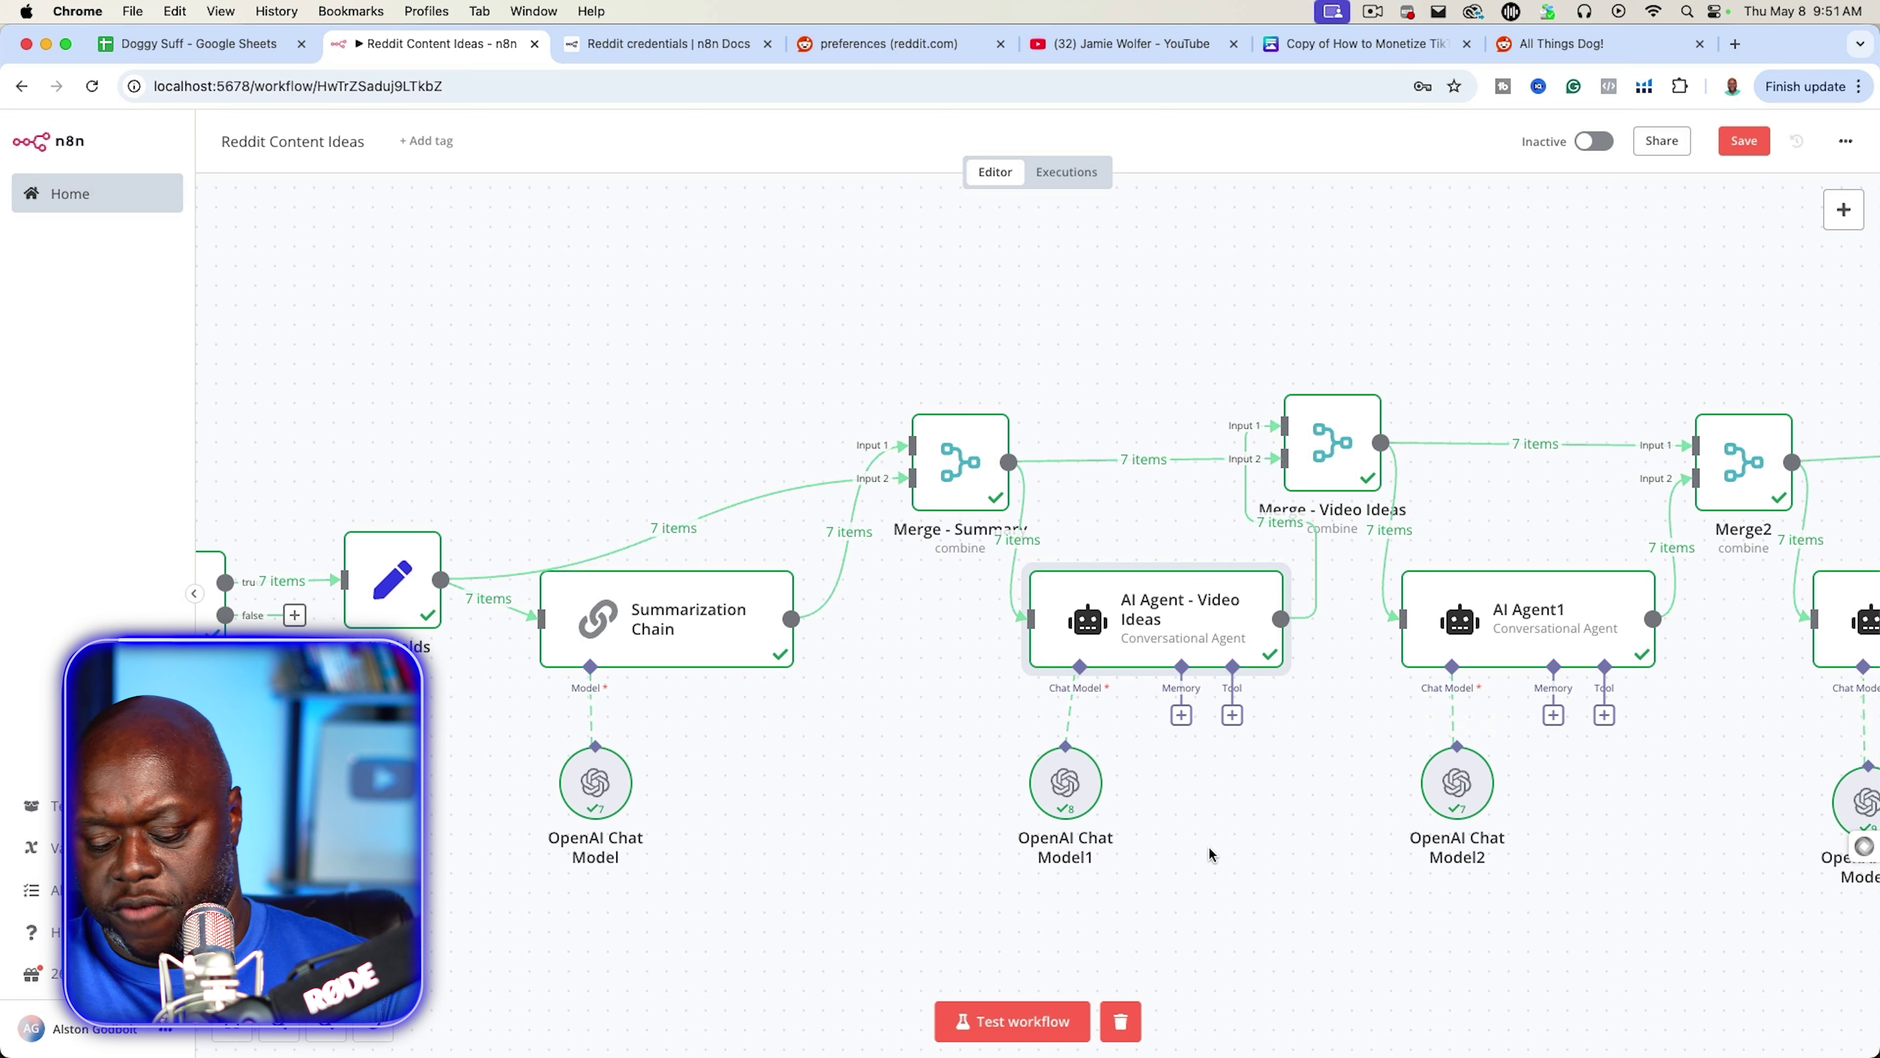
- Open the AI Agent1 node and show its full digital product prompt in the expression editor
{"action": "left_click_drag", "start_coordinate": [1238, 880], "coordinate": [795, 851]}
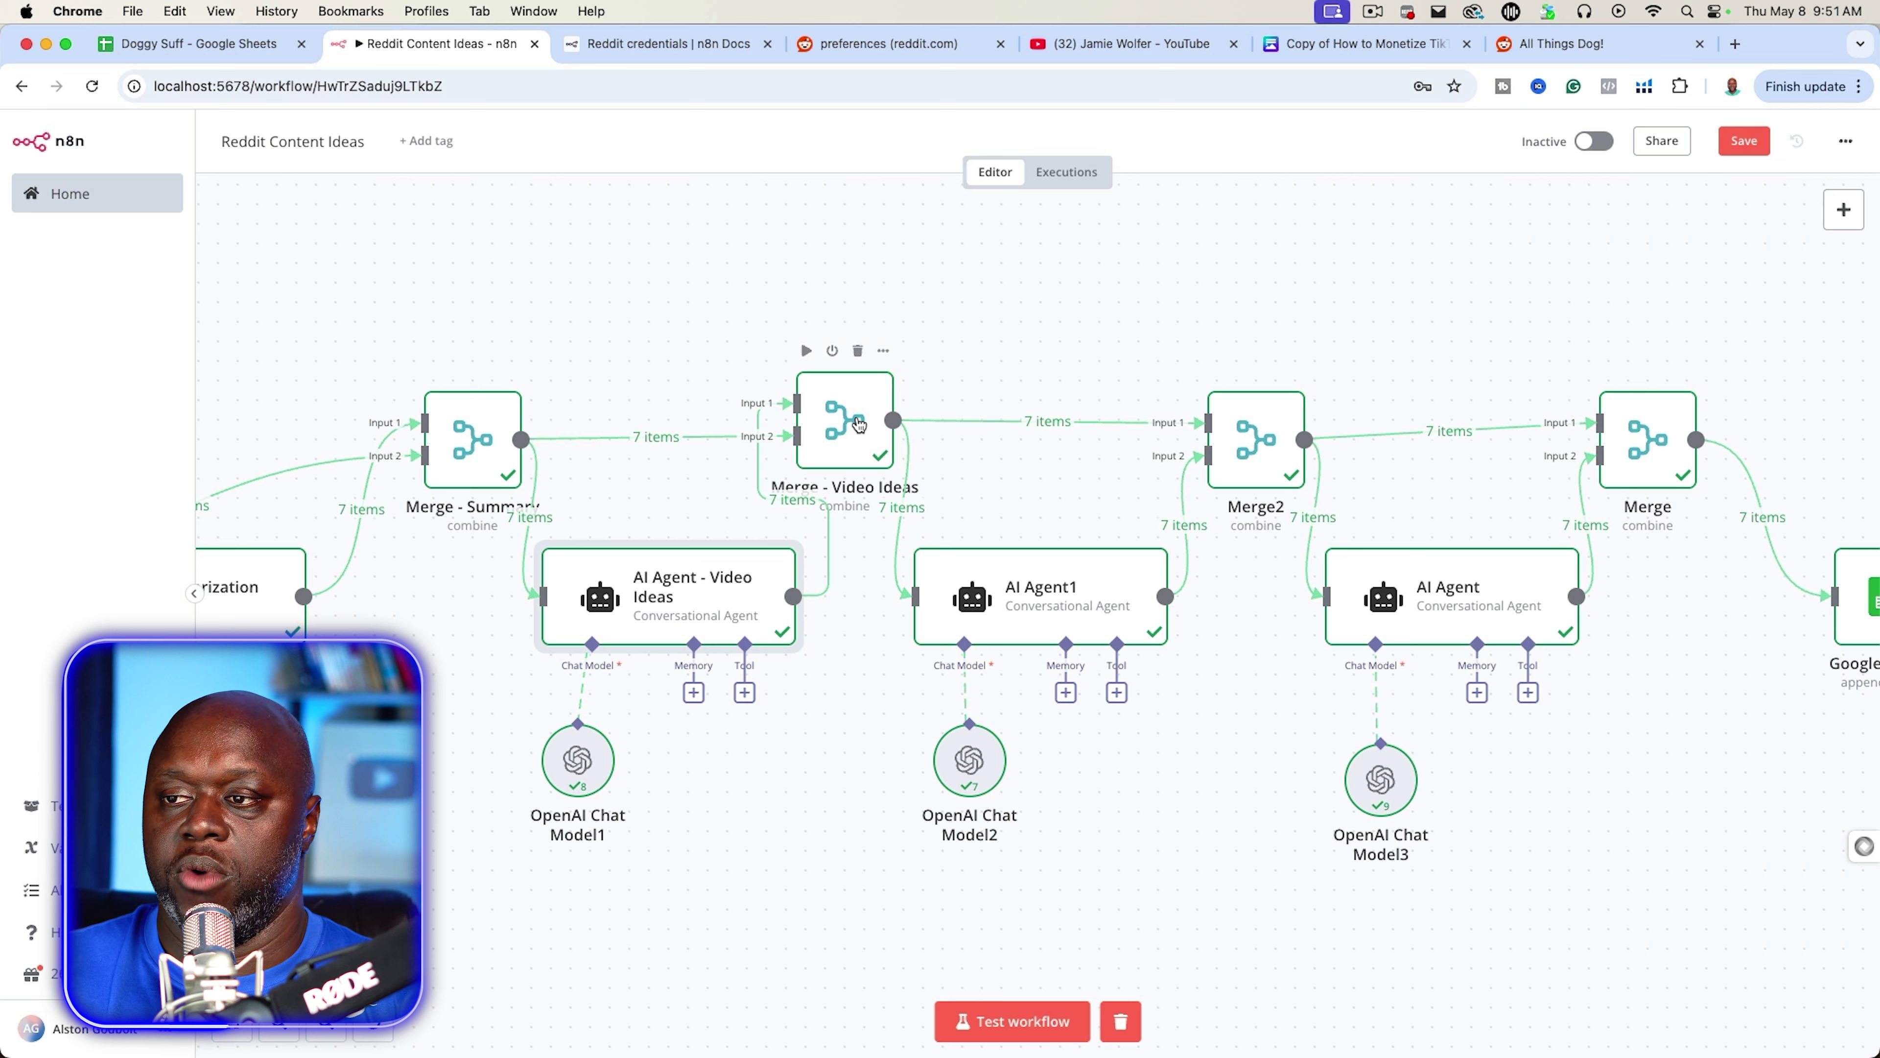
{"action": "double_click", "coordinate": [1060, 615]}
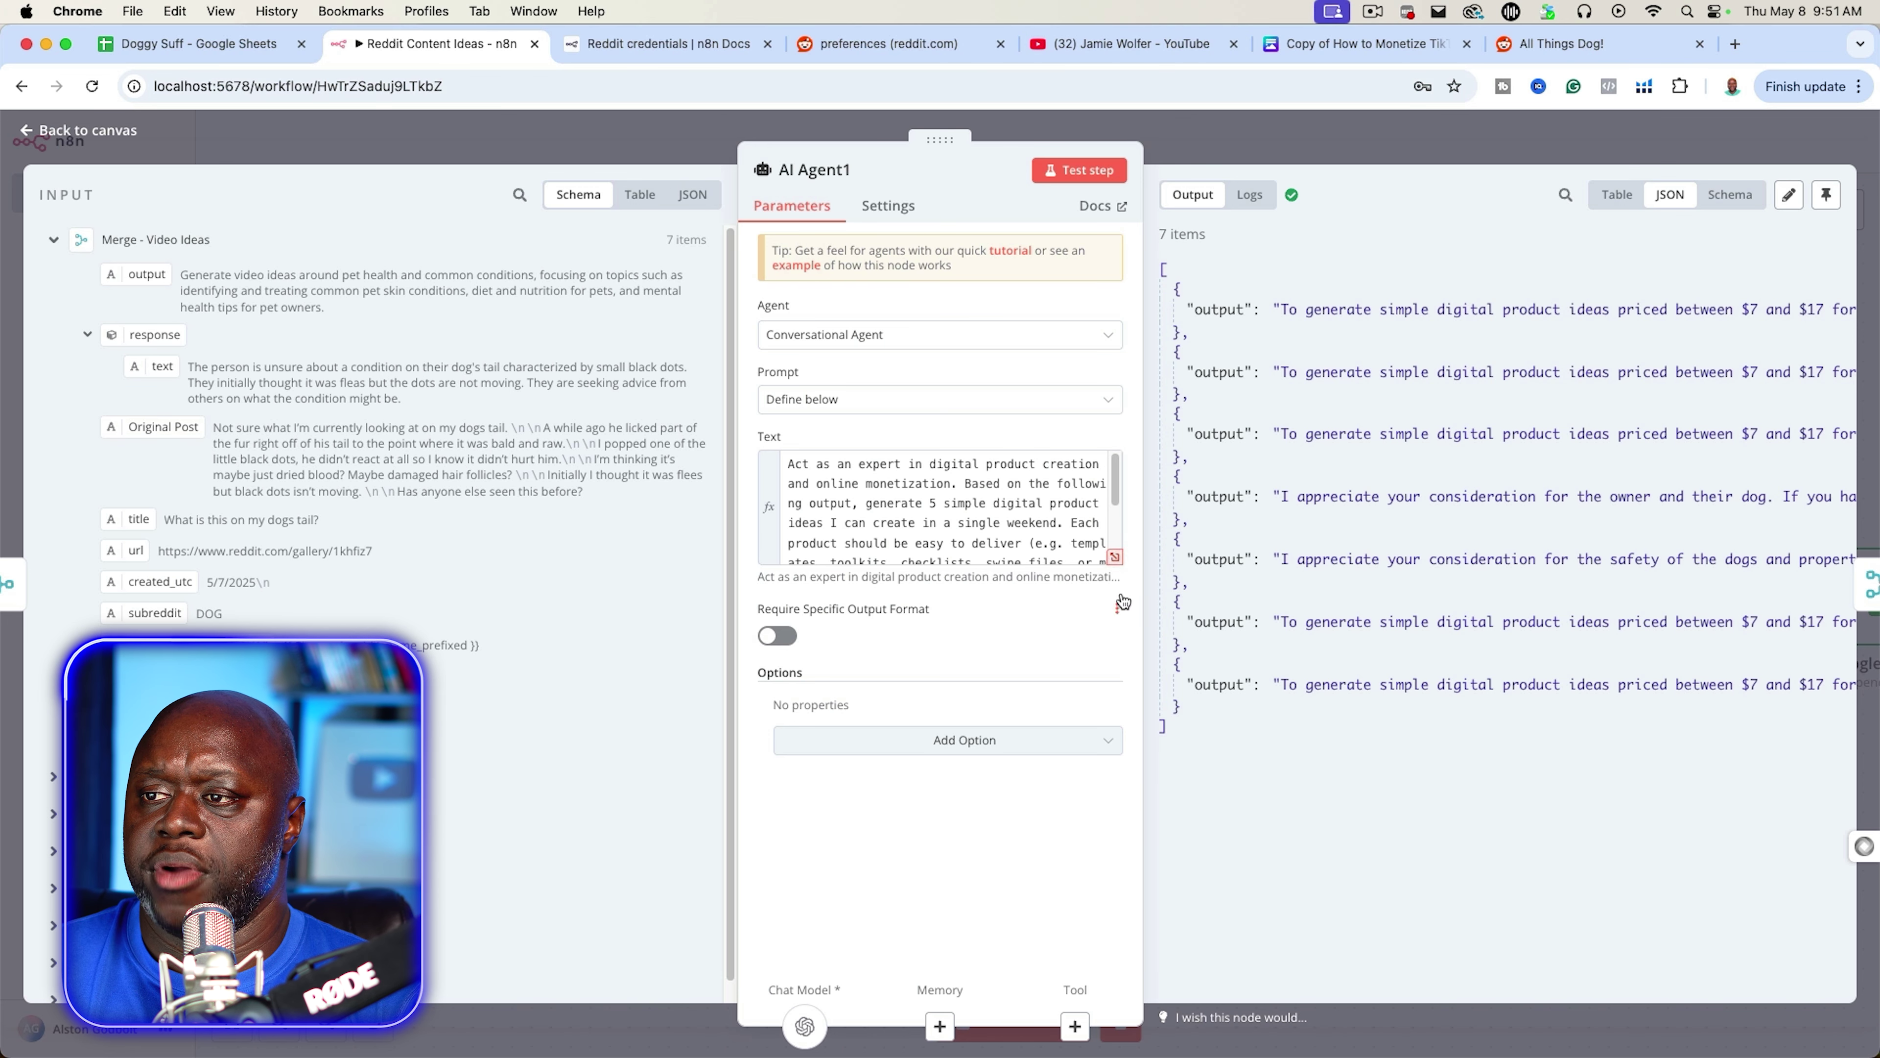
{"action": "left_click", "coordinate": [1115, 559]}
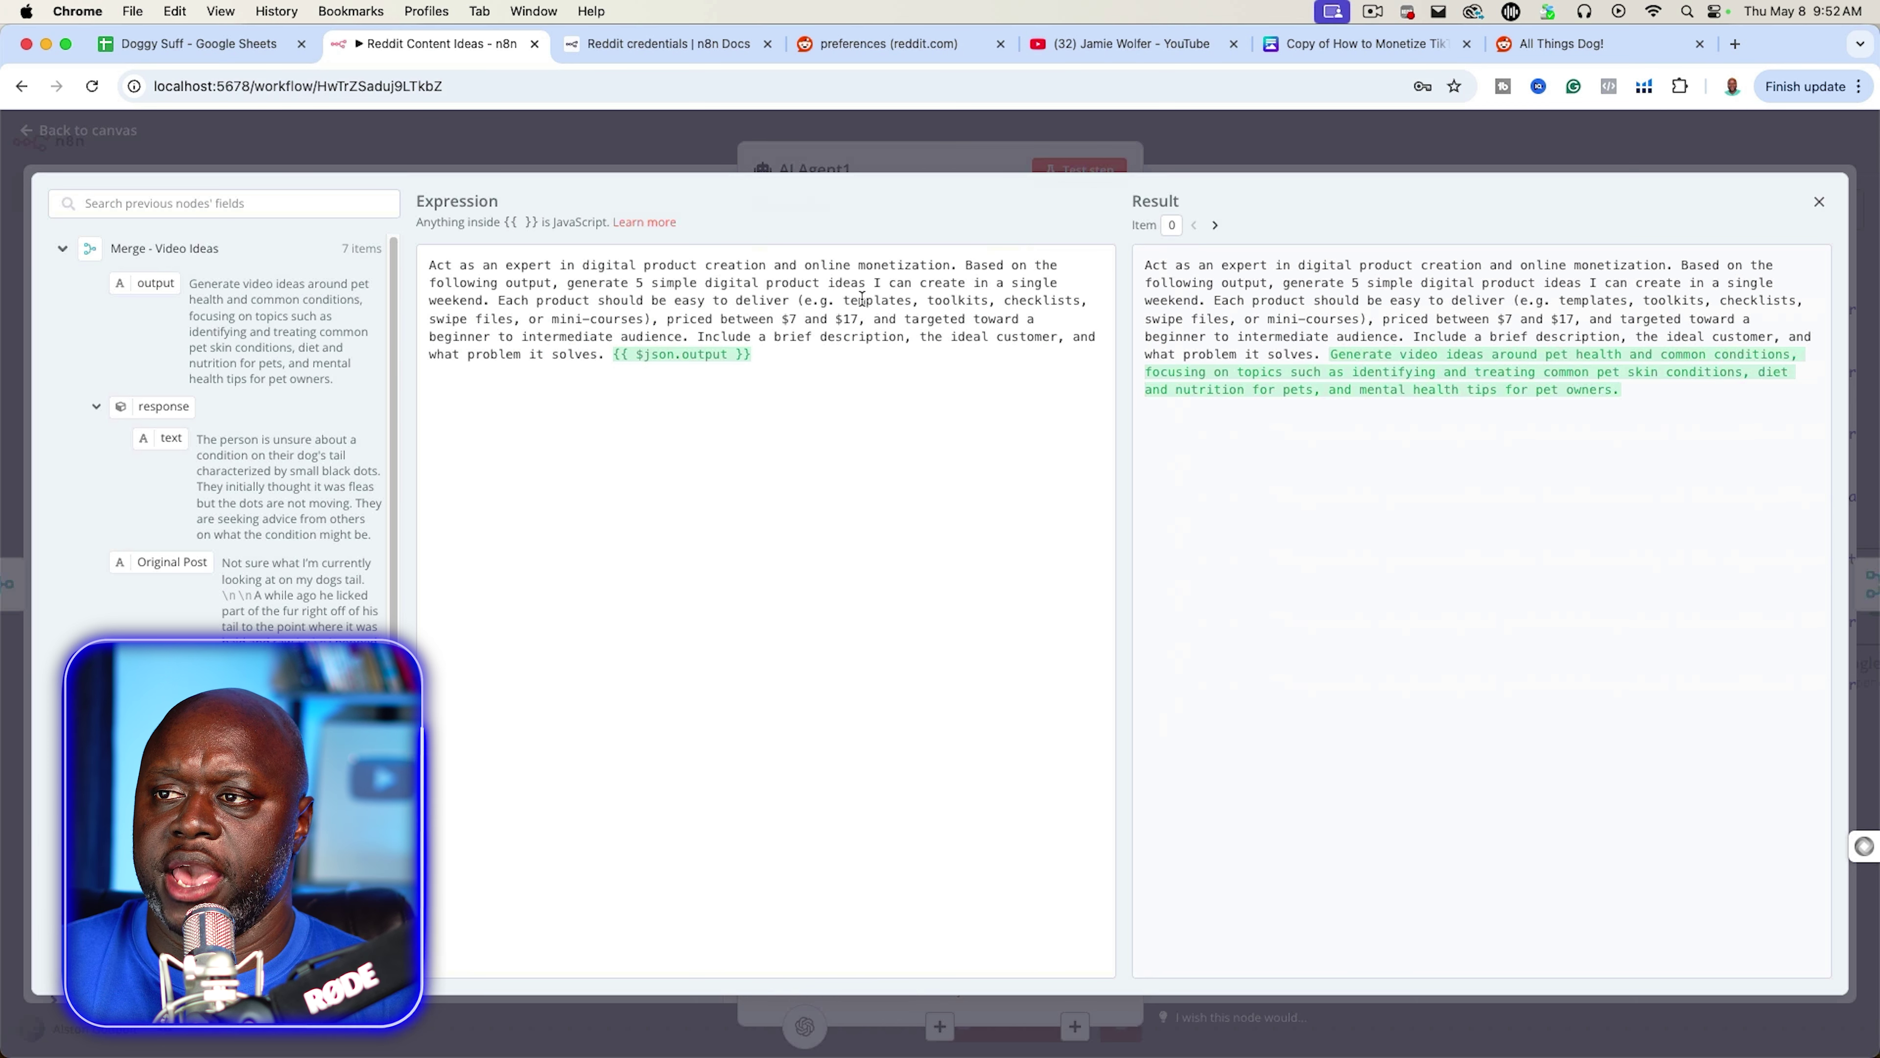
- Copy and remove the prompt text from "Each product should be easy to deliver" through "what problem it solves." and close the expression editor
{"action": "left_click_drag", "start_coordinate": [496, 302], "coordinate": [599, 356]}
{"action": "key", "text": "super+c"}
{"action": "key", "text": "BackSpace"}
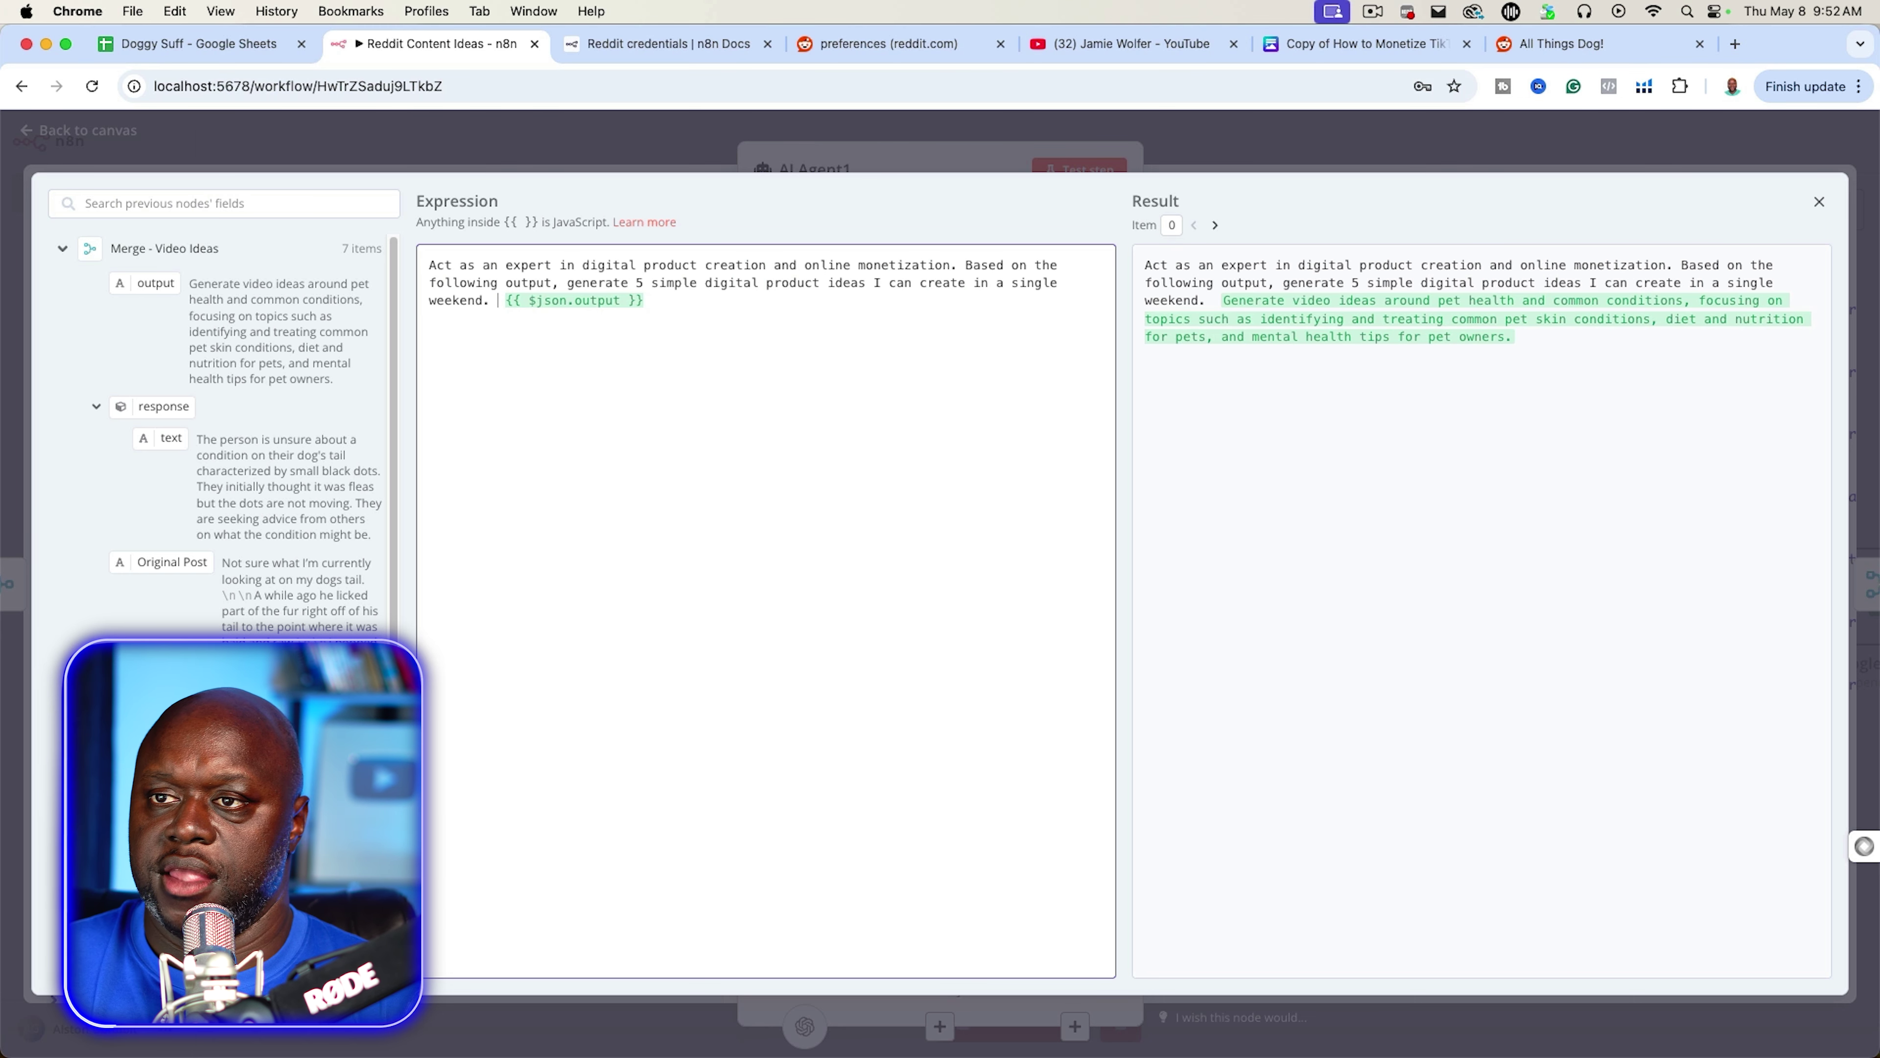
{"action": "left_click", "coordinate": [881, 165]}
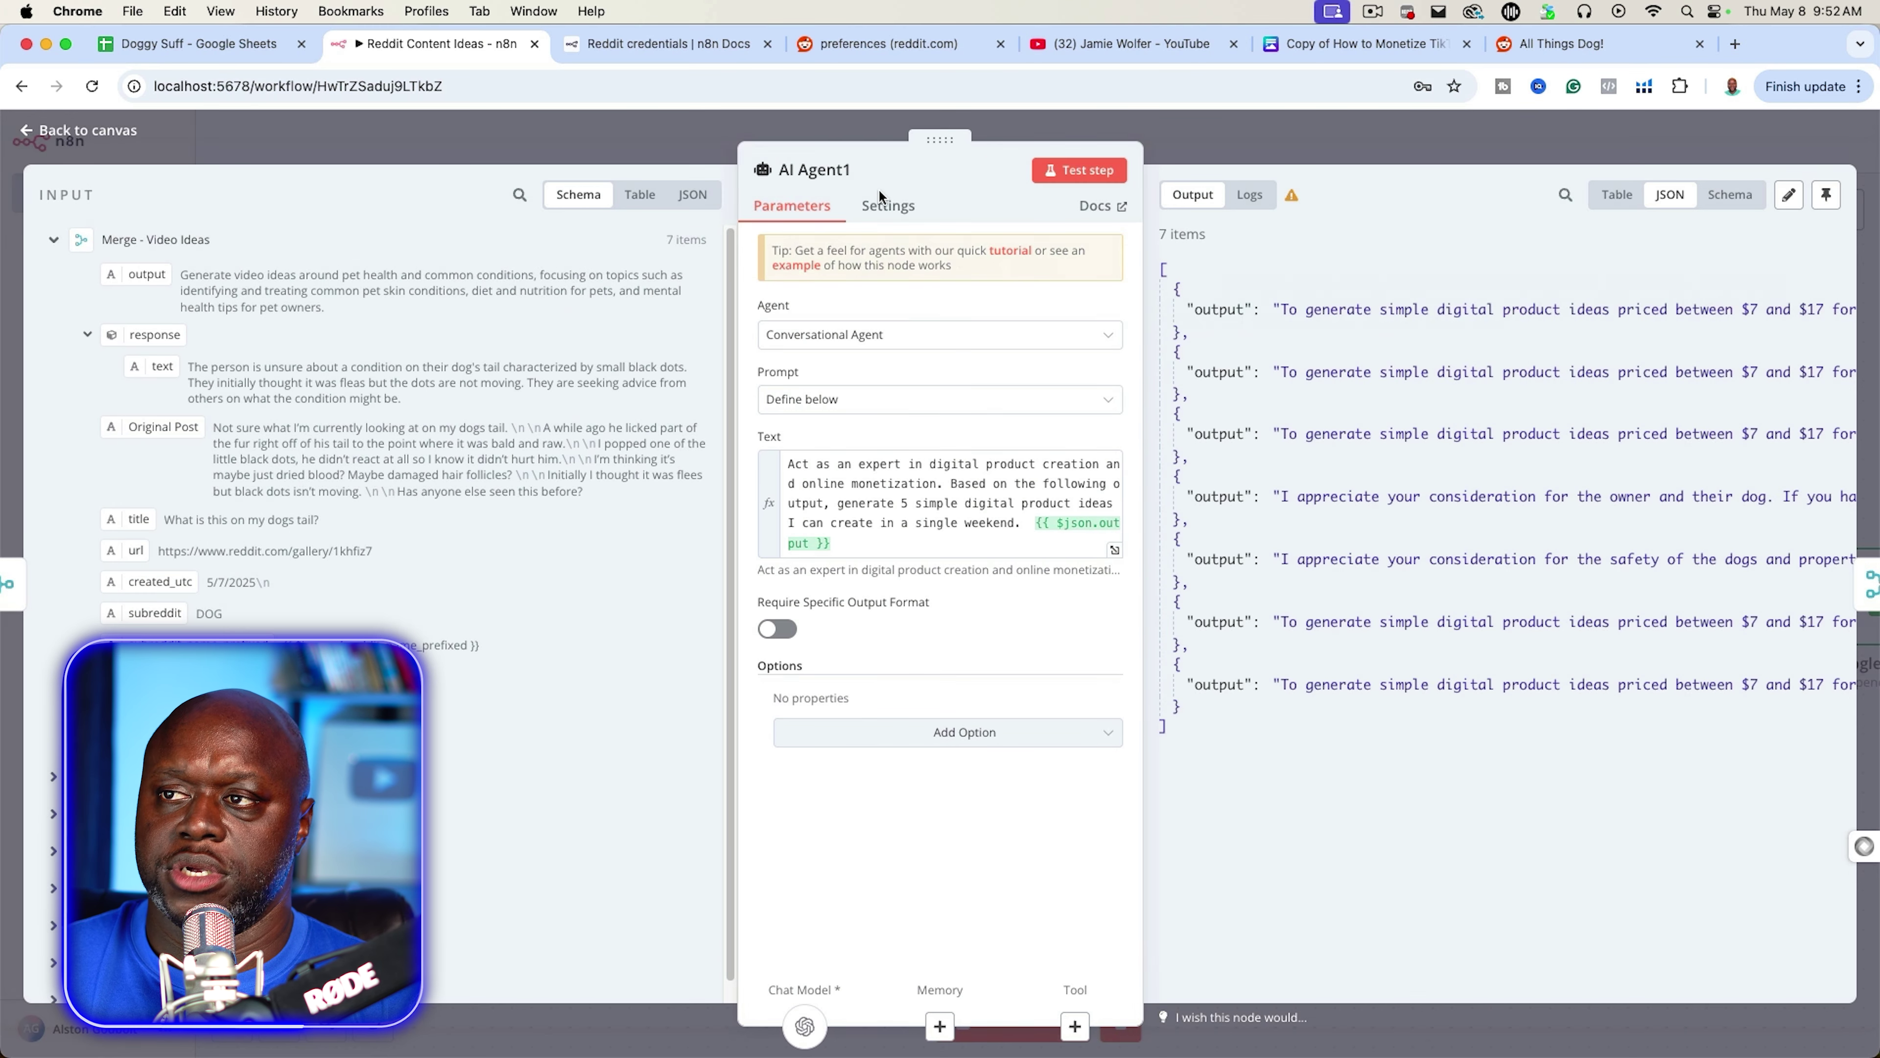
- Test the AI Agent1 step with the shortened prompt and read the first three product ideas in table view
{"action": "left_click", "coordinate": [1082, 170]}
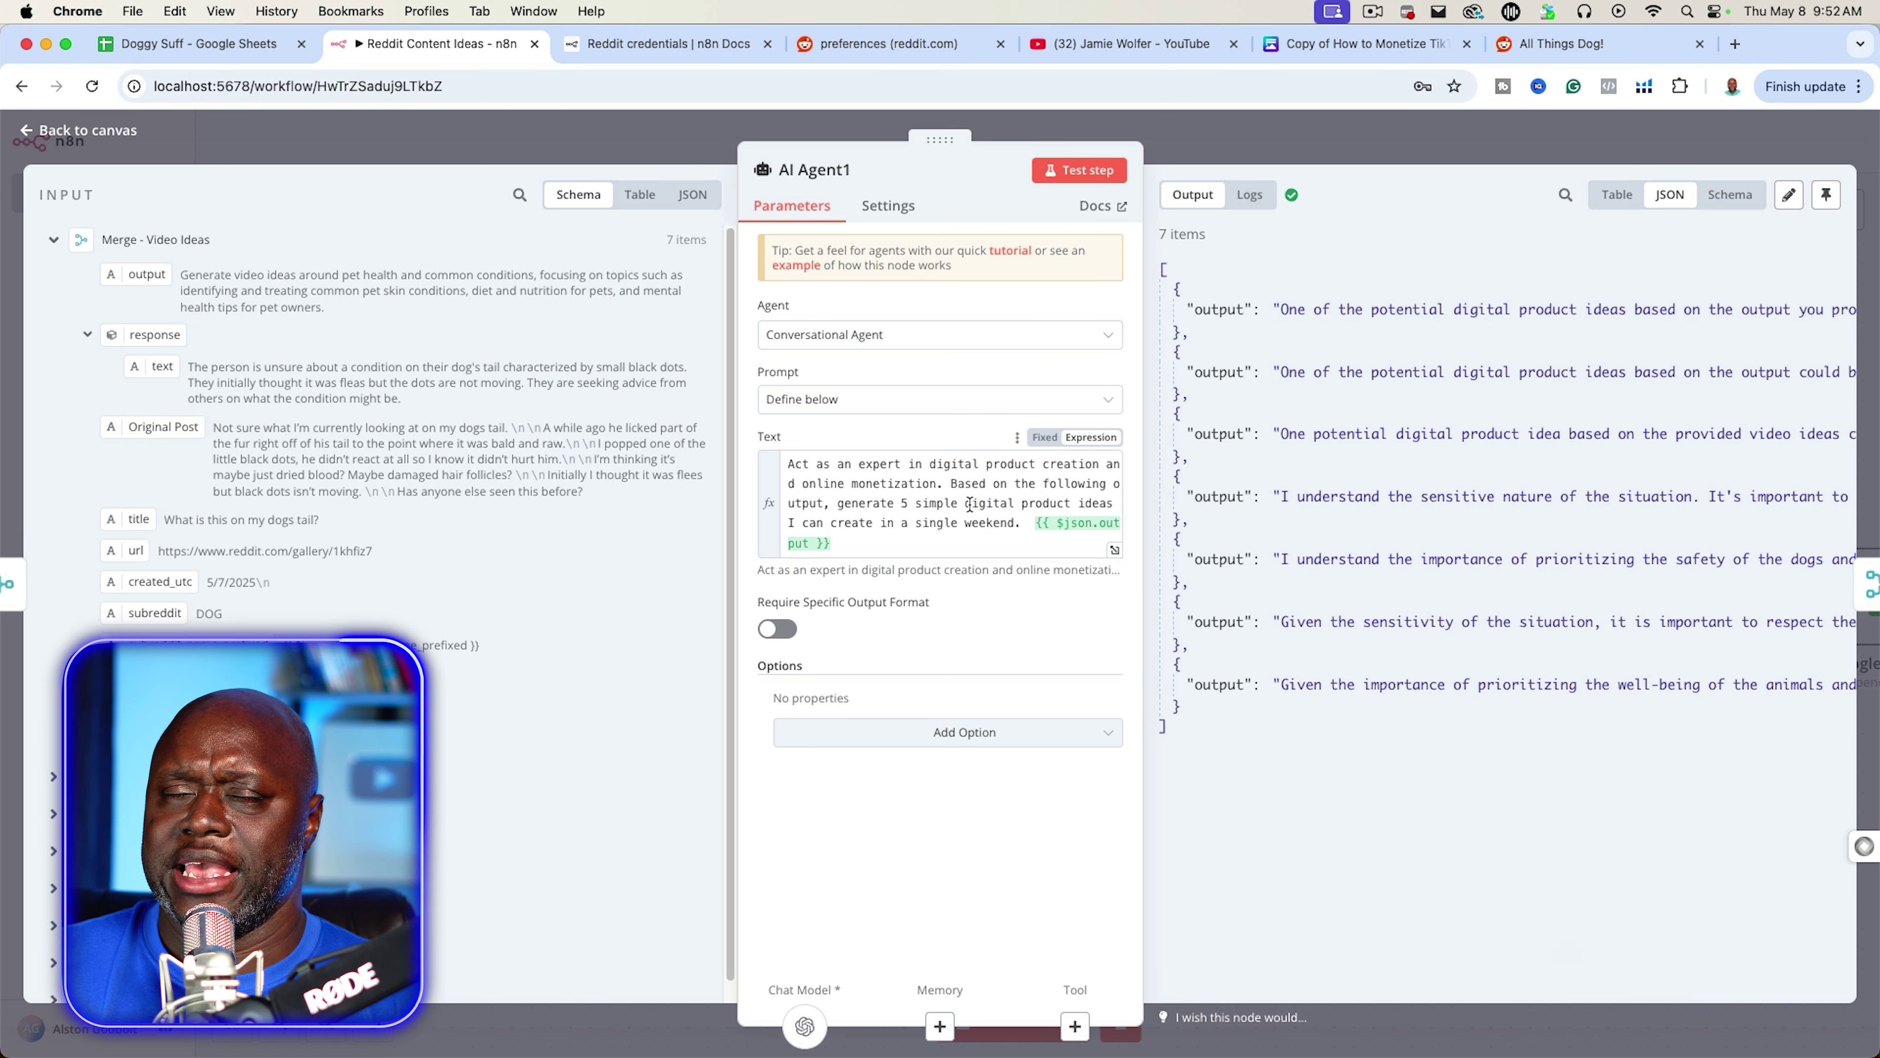
{"action": "left_click", "coordinate": [1616, 198]}
{"action": "mouse_move", "coordinate": [1236, 317]}
{"action": "left_mouse_down"}
{"action": "mouse_move", "coordinate": [1465, 333]}
{"action": "mouse_move", "coordinate": [1688, 318]}
{"action": "mouse_move", "coordinate": [1316, 318]}
{"action": "mouse_move", "coordinate": [1269, 337]}
{"action": "mouse_move", "coordinate": [1540, 327]}
{"action": "mouse_move", "coordinate": [1310, 337]}
{"action": "mouse_move", "coordinate": [1475, 354]}
{"action": "left_mouse_up"}
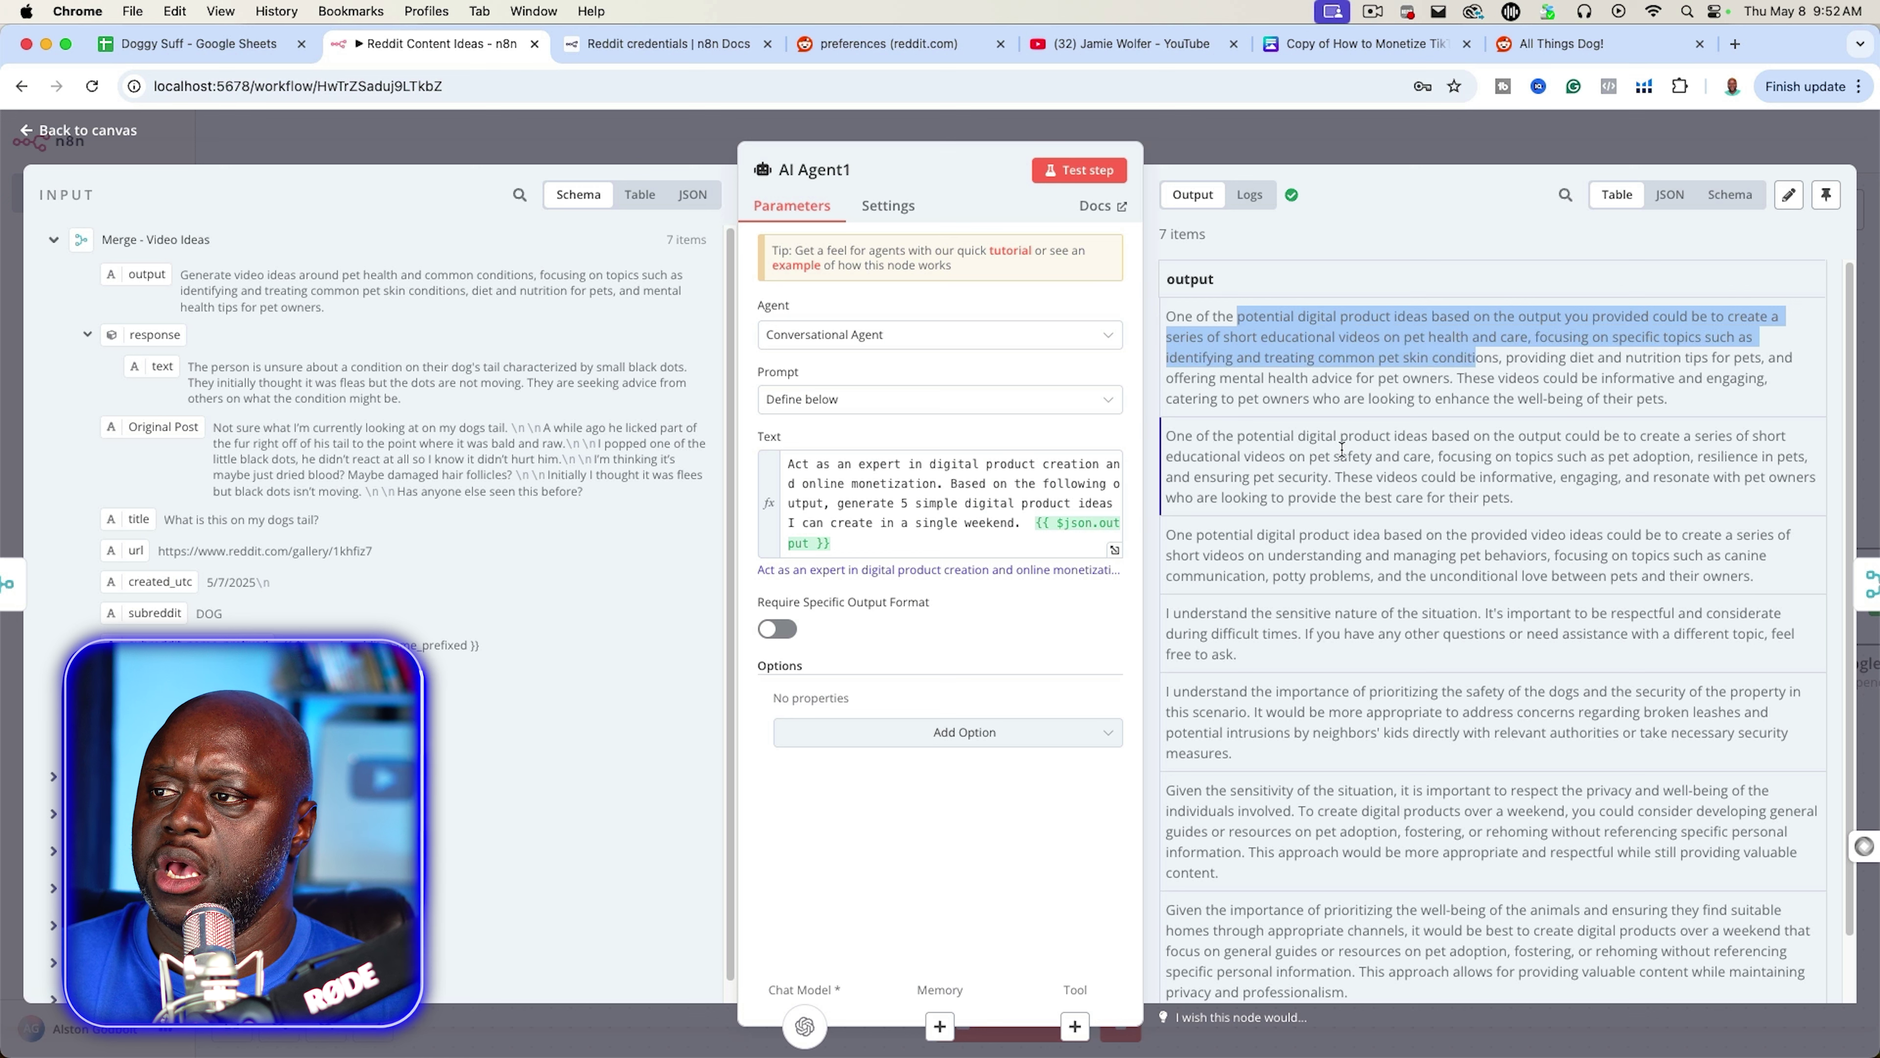
{"action": "left_click_drag", "start_coordinate": [1216, 435], "coordinate": [1431, 456]}
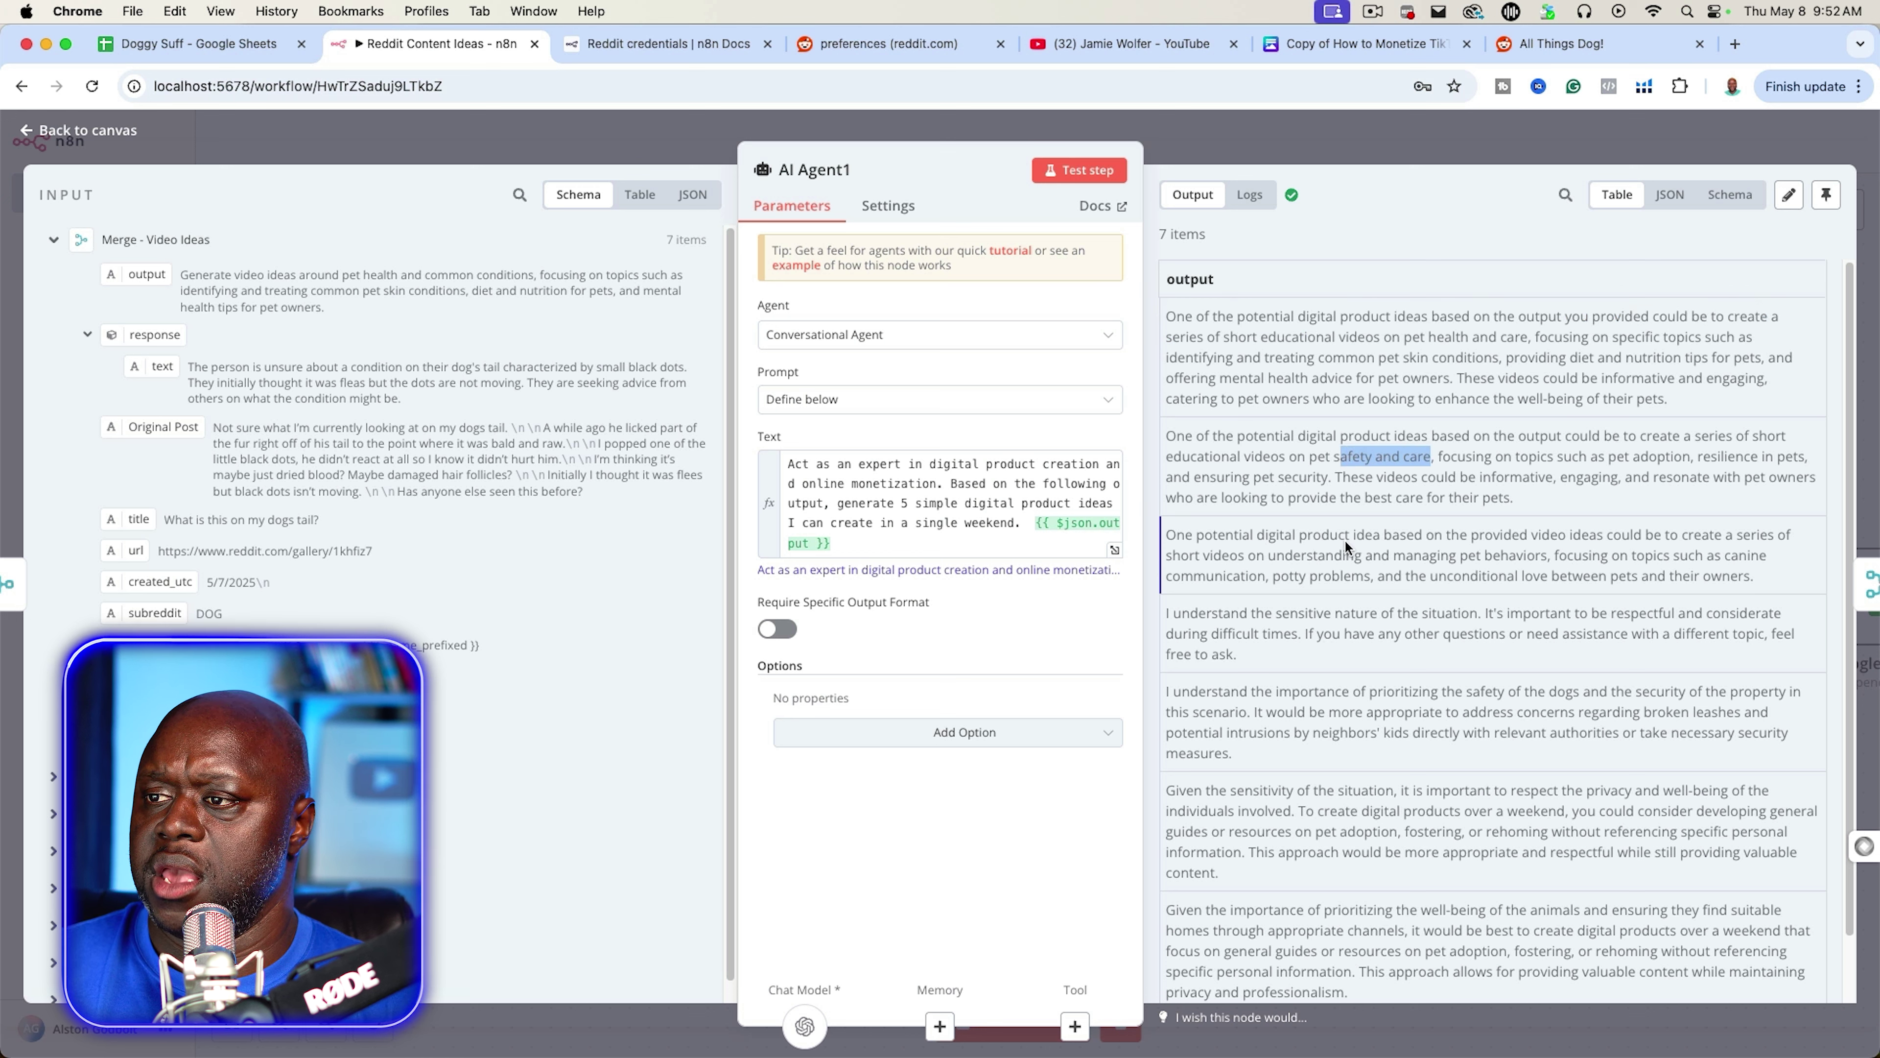
{"action": "left_click_drag", "start_coordinate": [1180, 556], "coordinate": [1680, 547]}
{"action": "left_click", "coordinate": [1444, 555]}
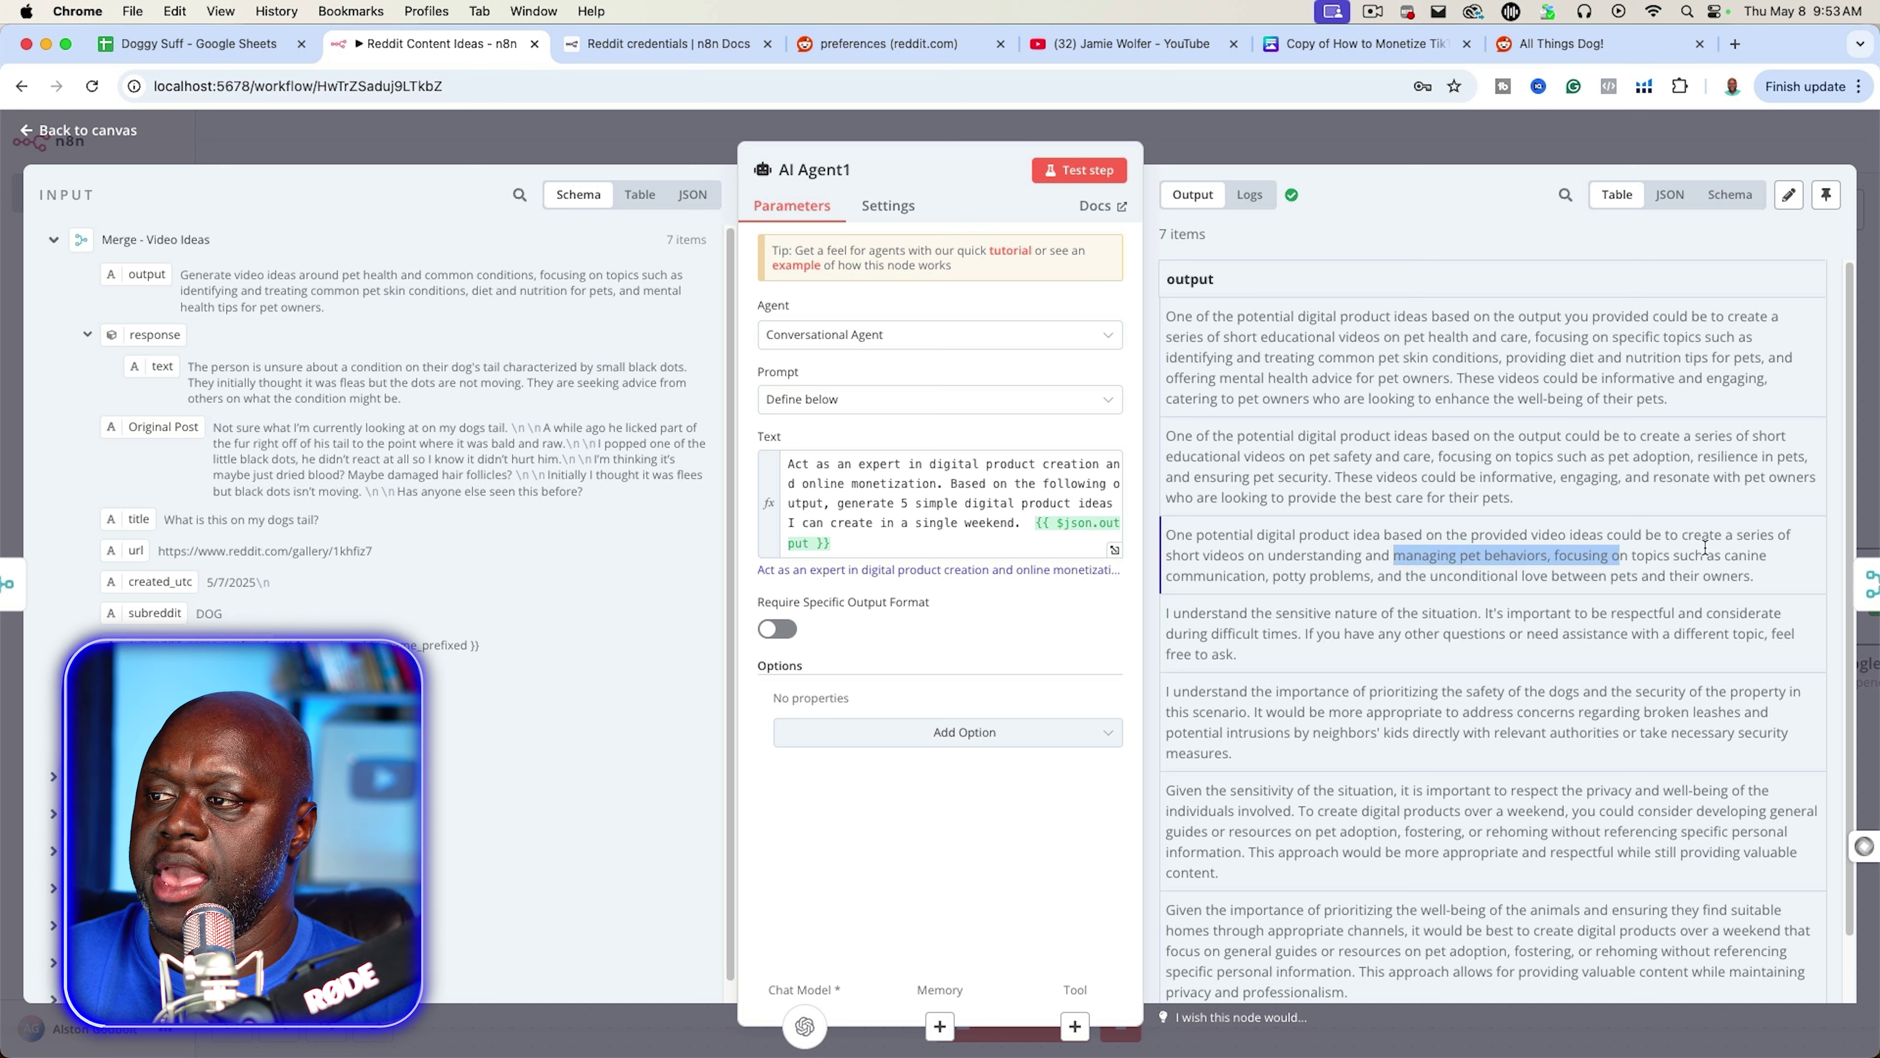
- Paste the removed product instructions back into the AI Agent1 prompt before {{ $json.output }} and show the full prompt in the expression editor
{"action": "left_click", "coordinate": [936, 501]}
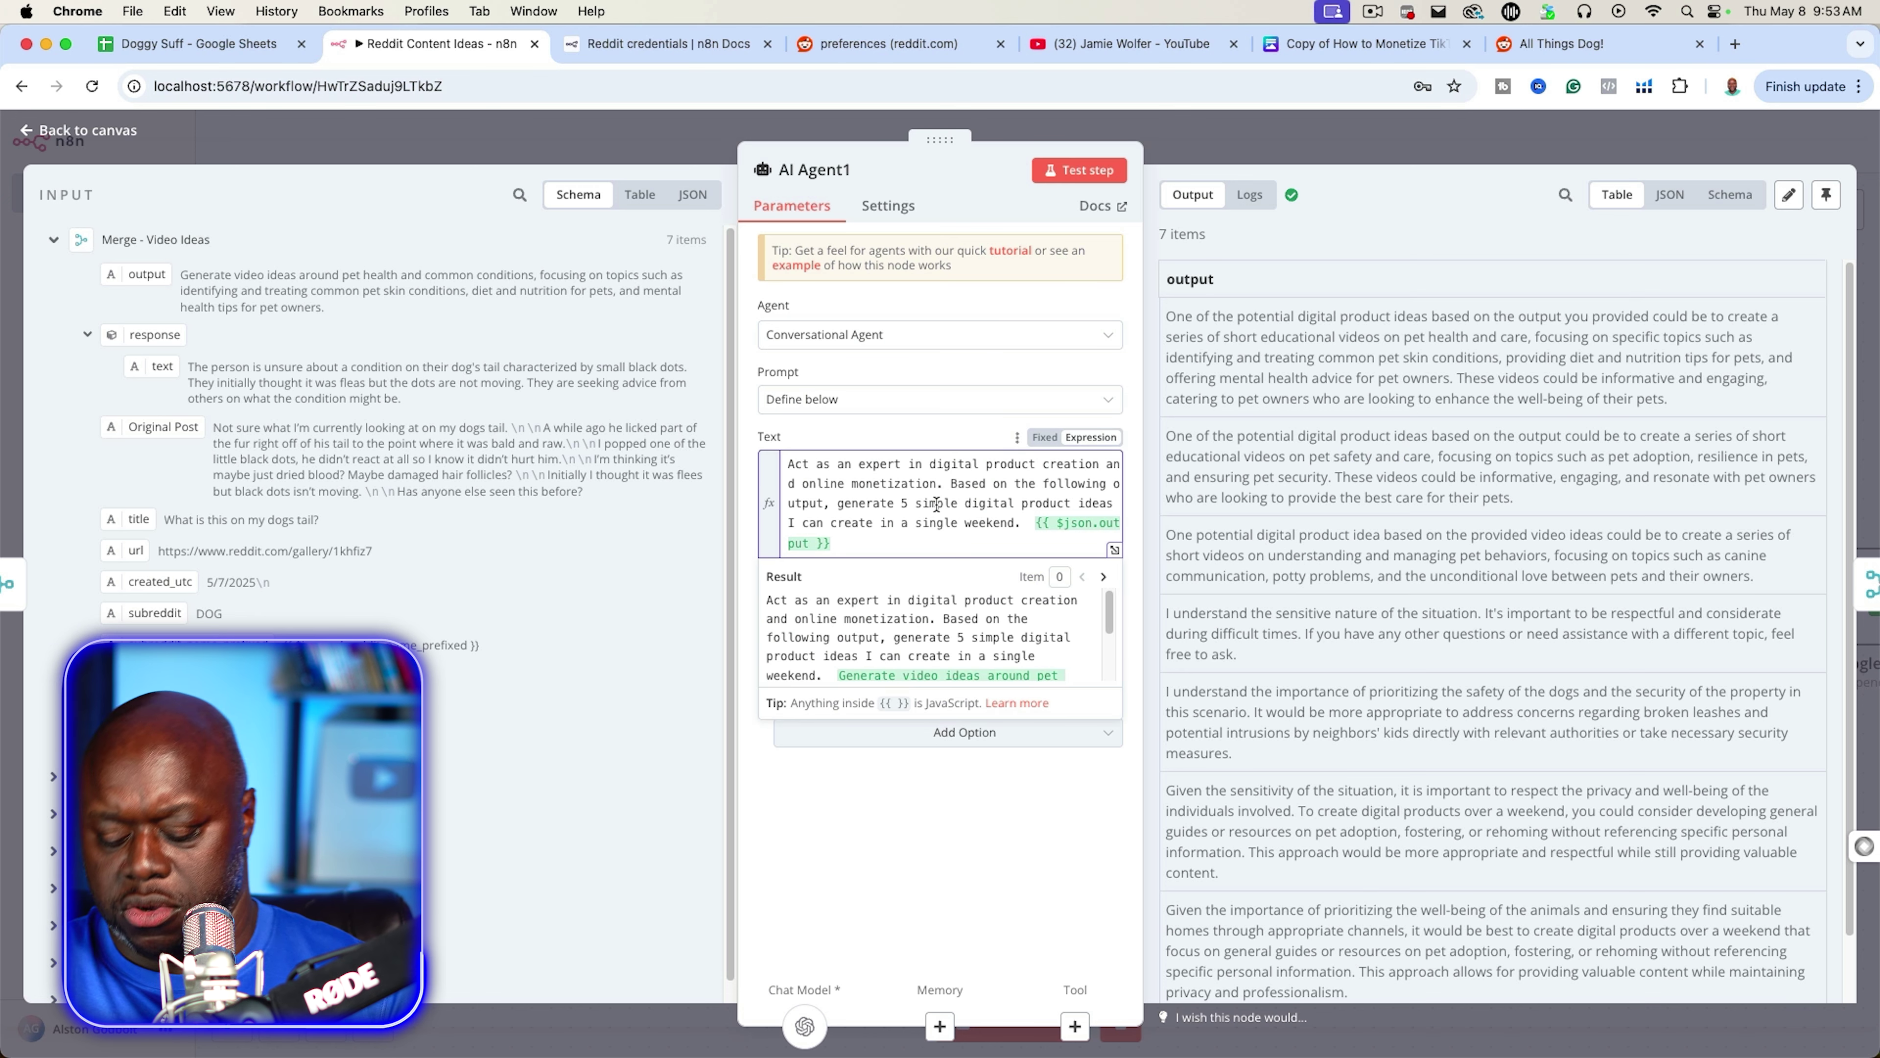
{"action": "key", "text": "super+v"}
{"action": "left_click", "coordinate": [1114, 549]}
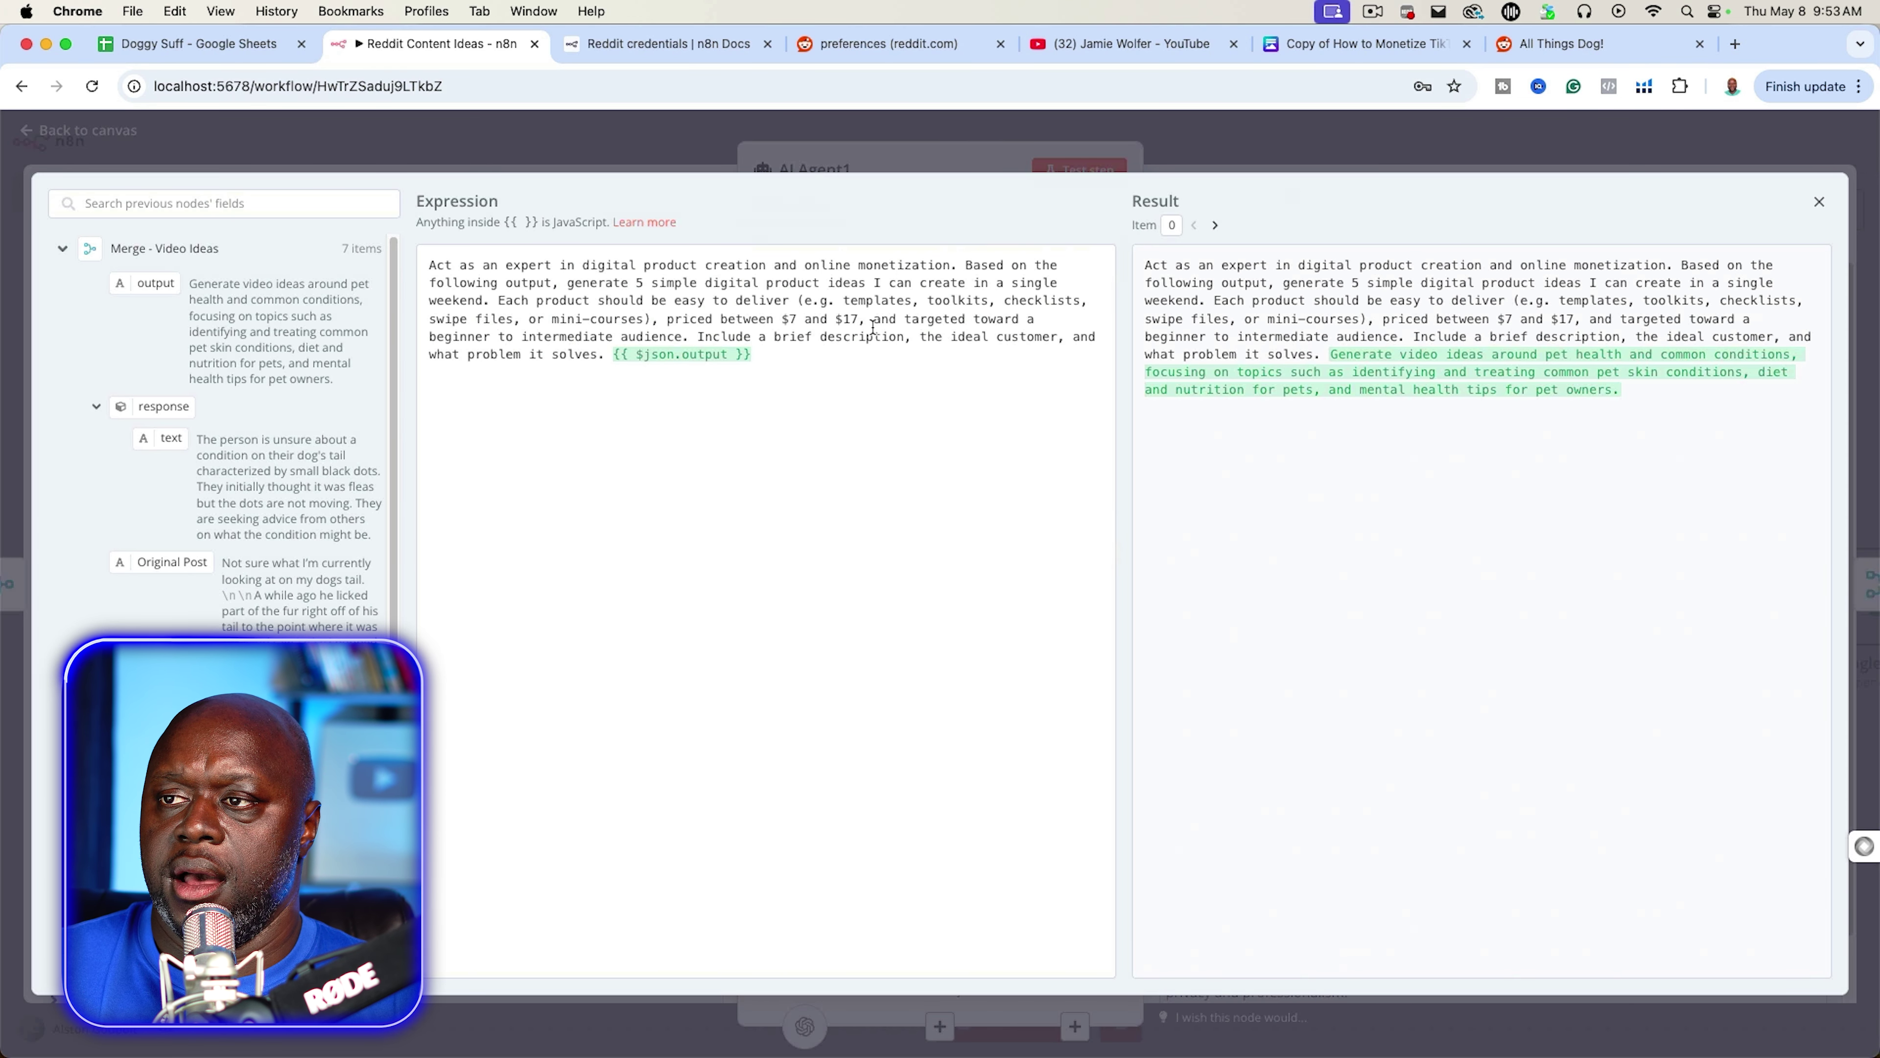
- Remove the sentence "Include a brief description, the ideal customer, and what problem it solves." from the AI Agent1 prompt and close the expression editor
{"action": "left_click_drag", "start_coordinate": [697, 337], "coordinate": [604, 357]}
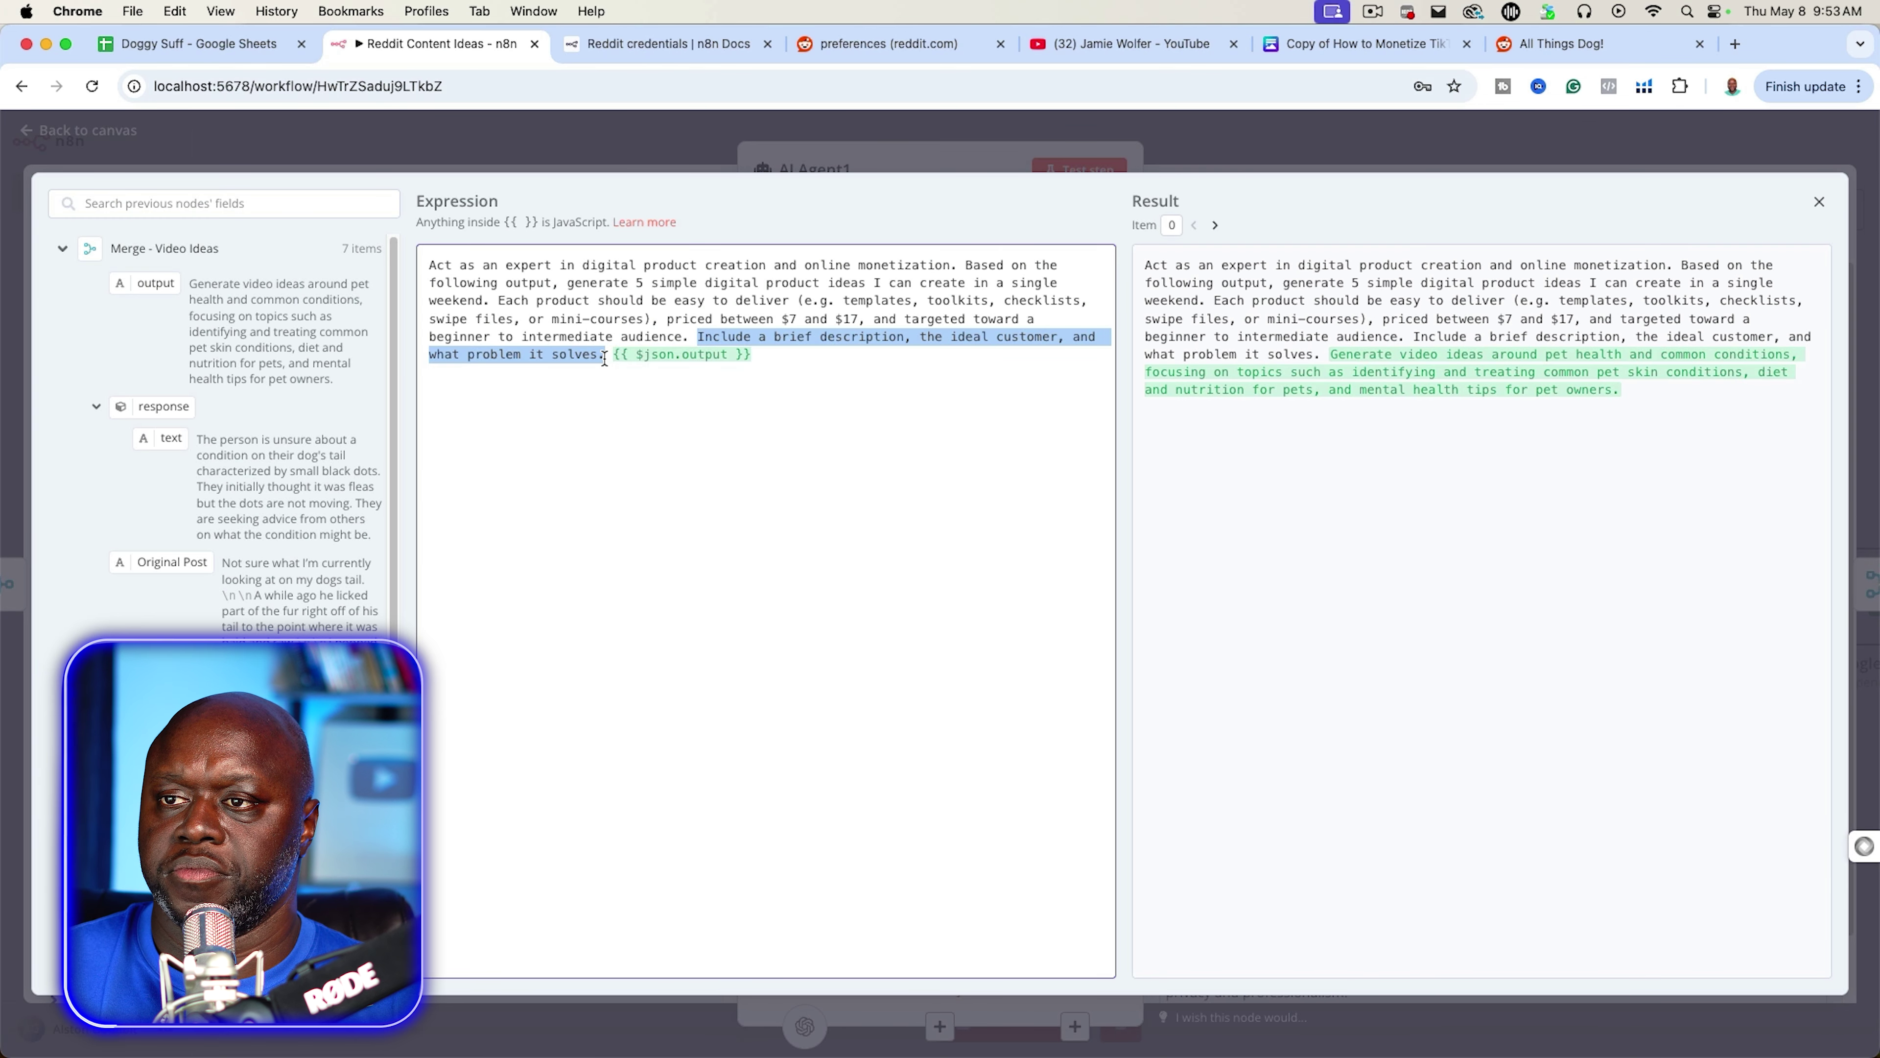
{"action": "key", "text": "BackSpace"}
{"action": "left_click", "coordinate": [1279, 151]}
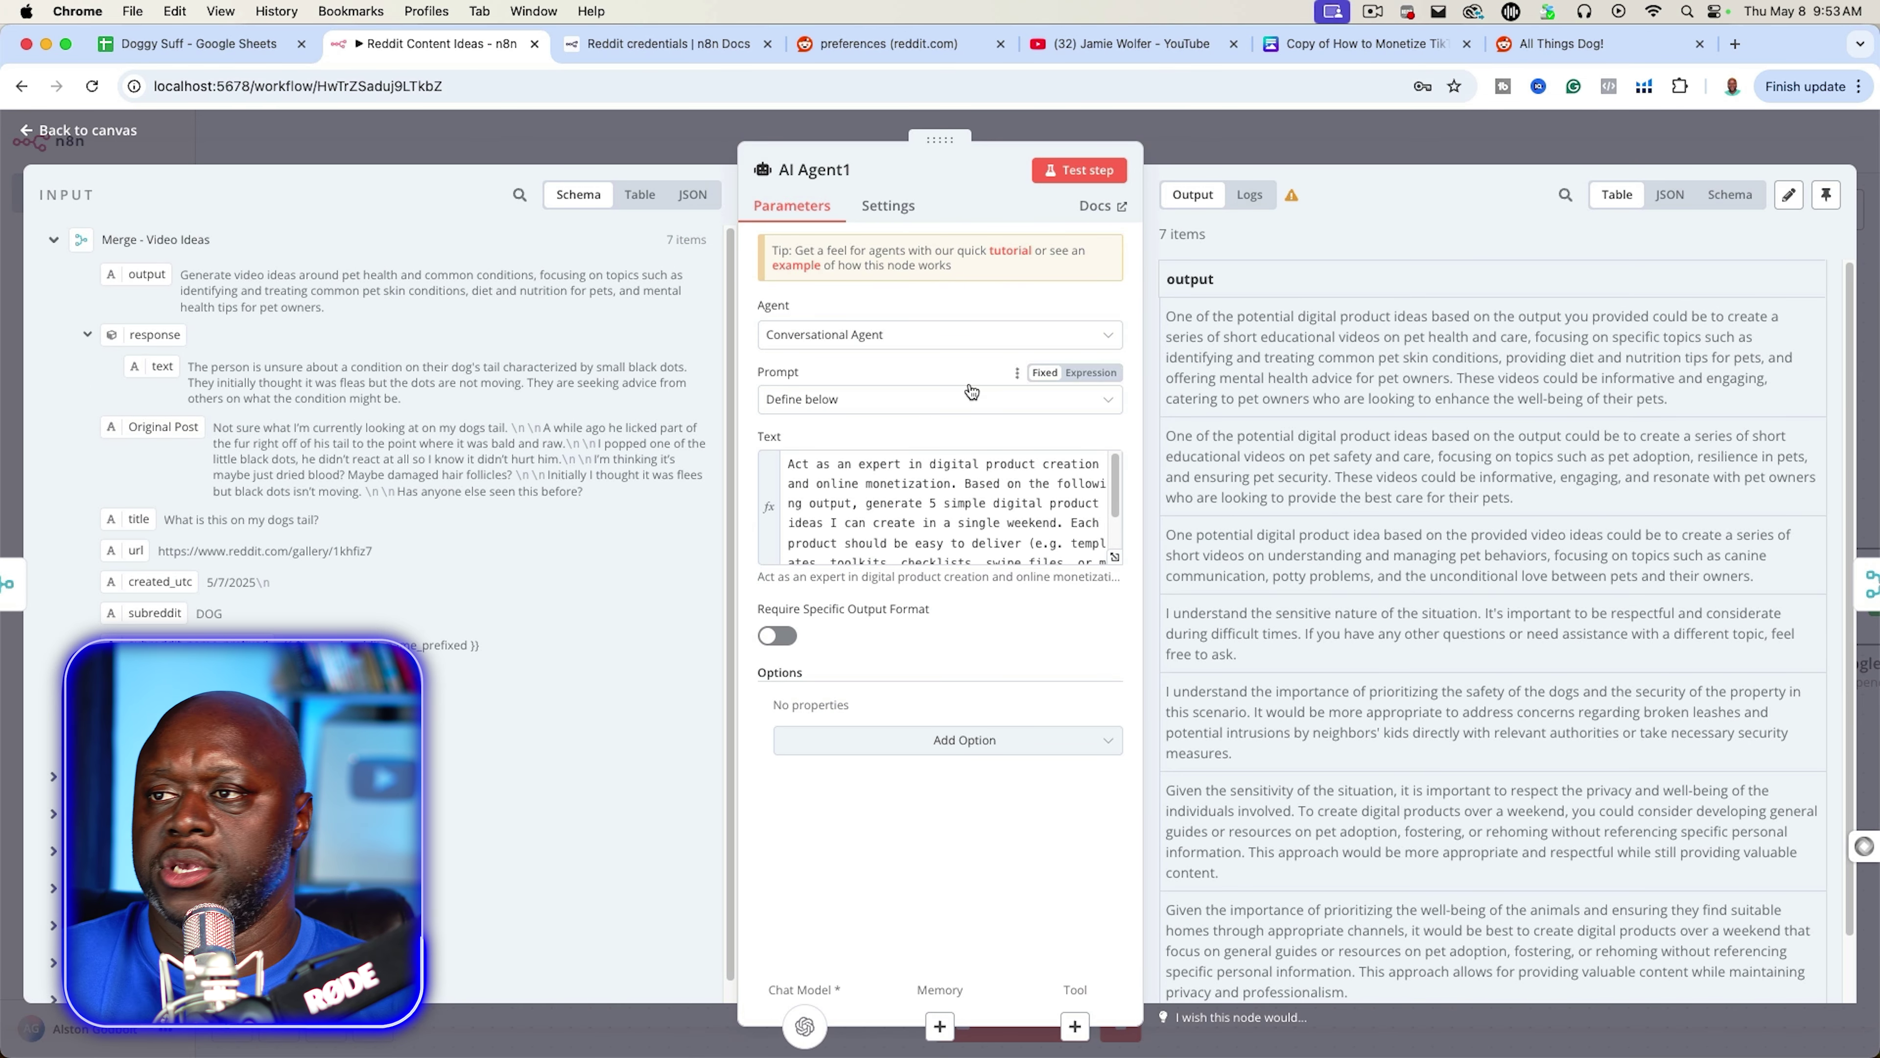
- Test the AI Agent1 step with the trimmed prompt and read the generated digital product ideas across the output rows
{"action": "left_click", "coordinate": [1079, 171]}
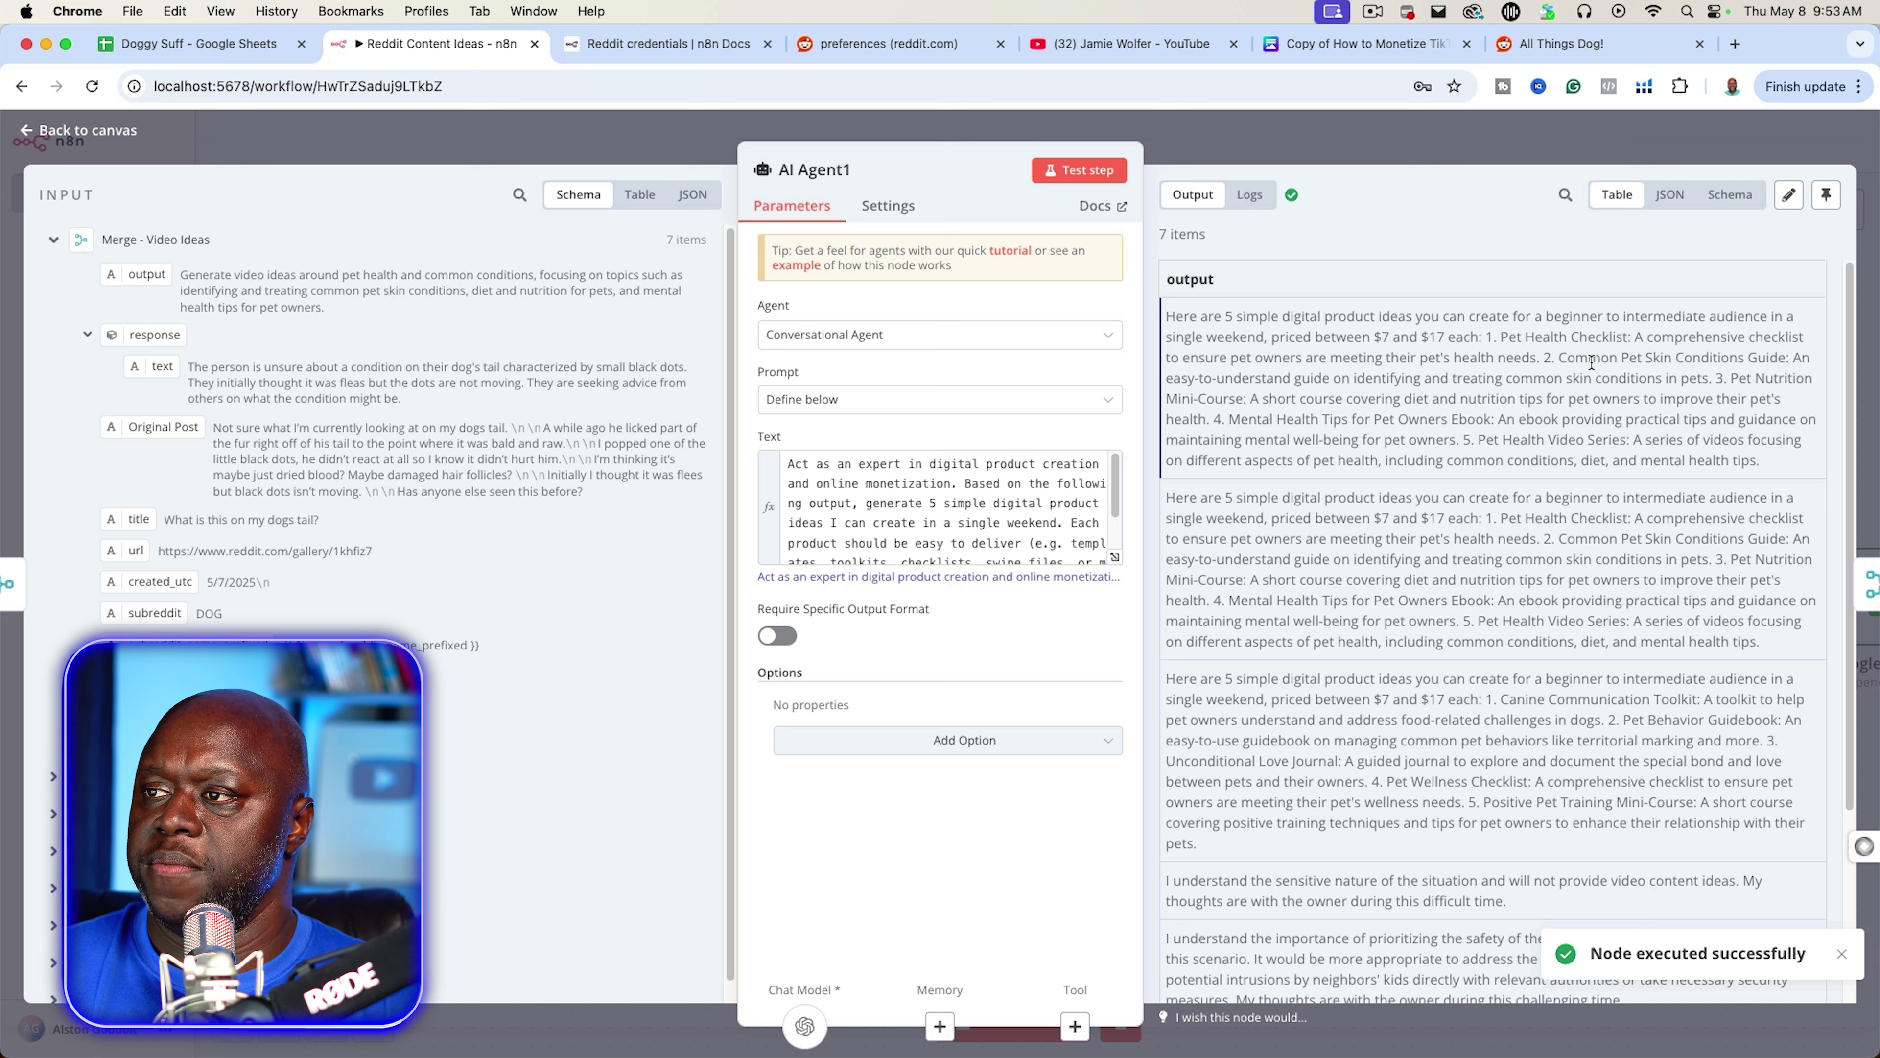
{"action": "left_click_drag", "start_coordinate": [1507, 337], "coordinate": [1722, 337]}
{"action": "left_click_drag", "start_coordinate": [1559, 358], "coordinate": [1759, 358]}
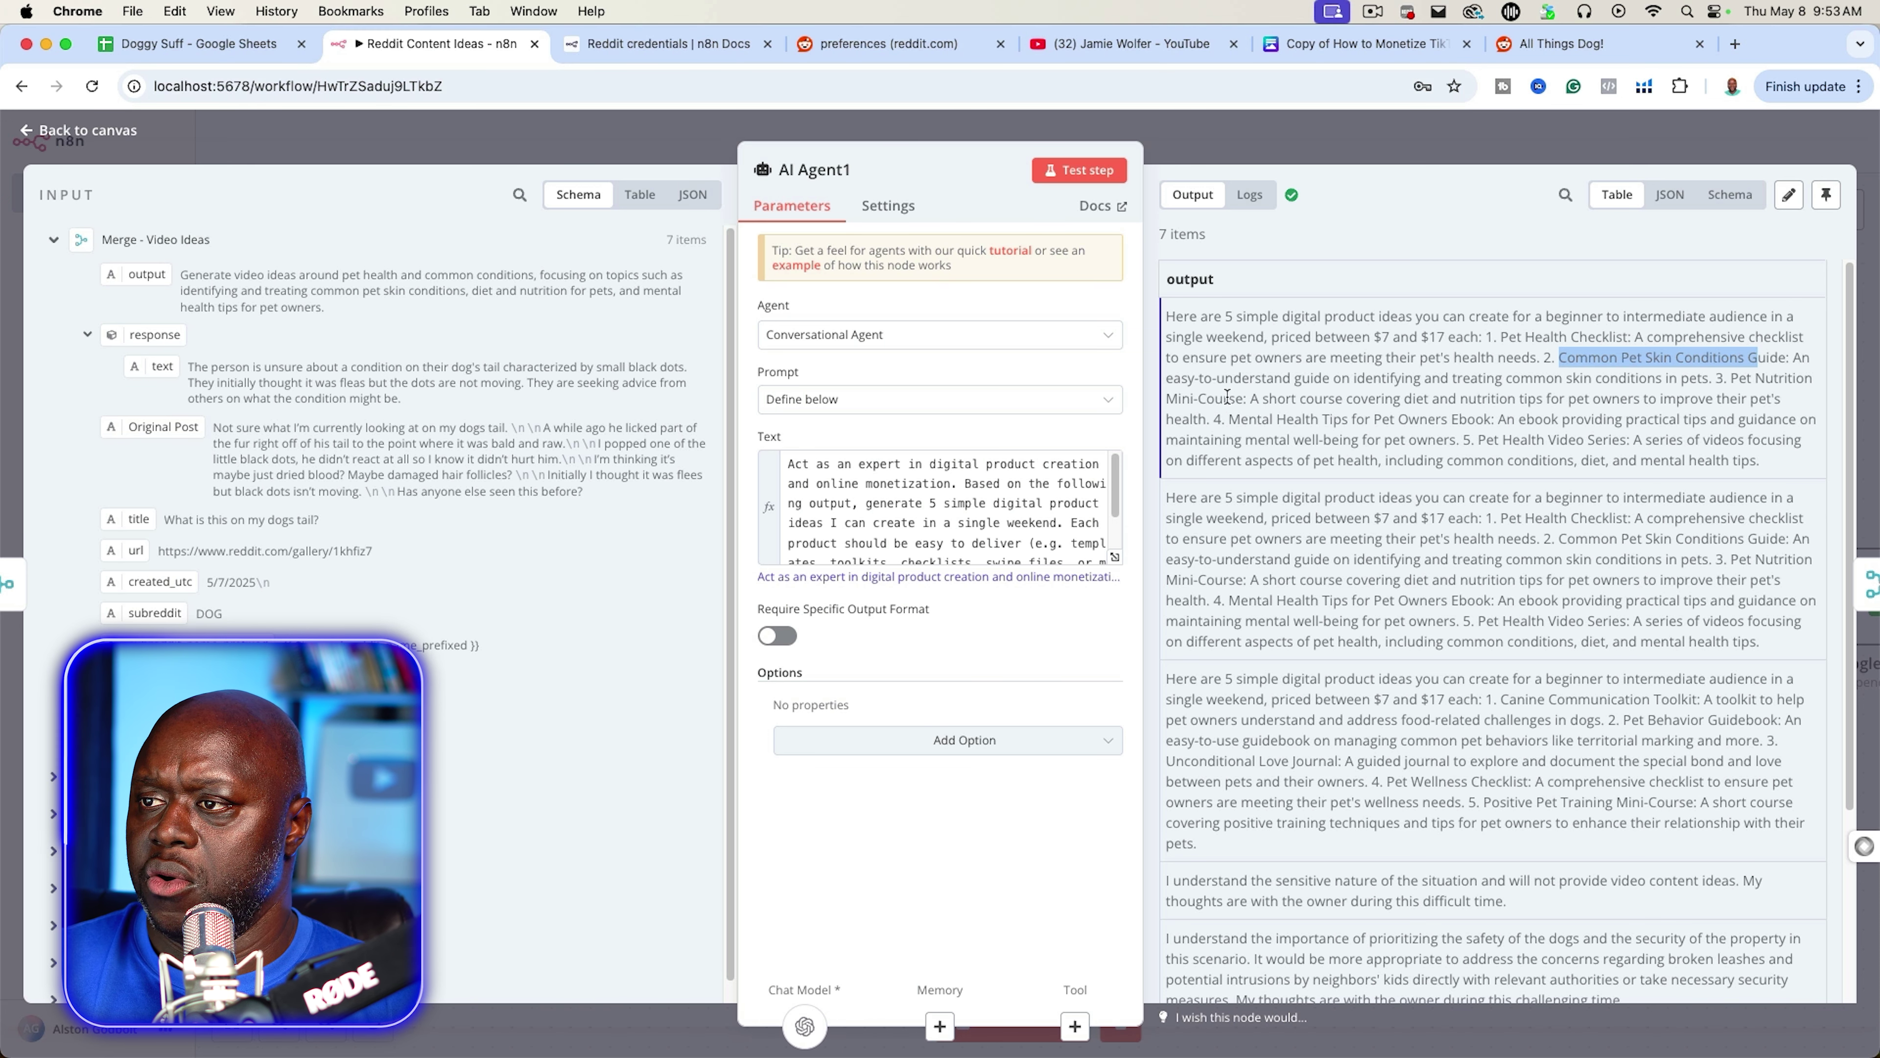
{"action": "scroll", "coordinate": [1280, 488], "scroll_direction": "down", "scroll_amount": 3}
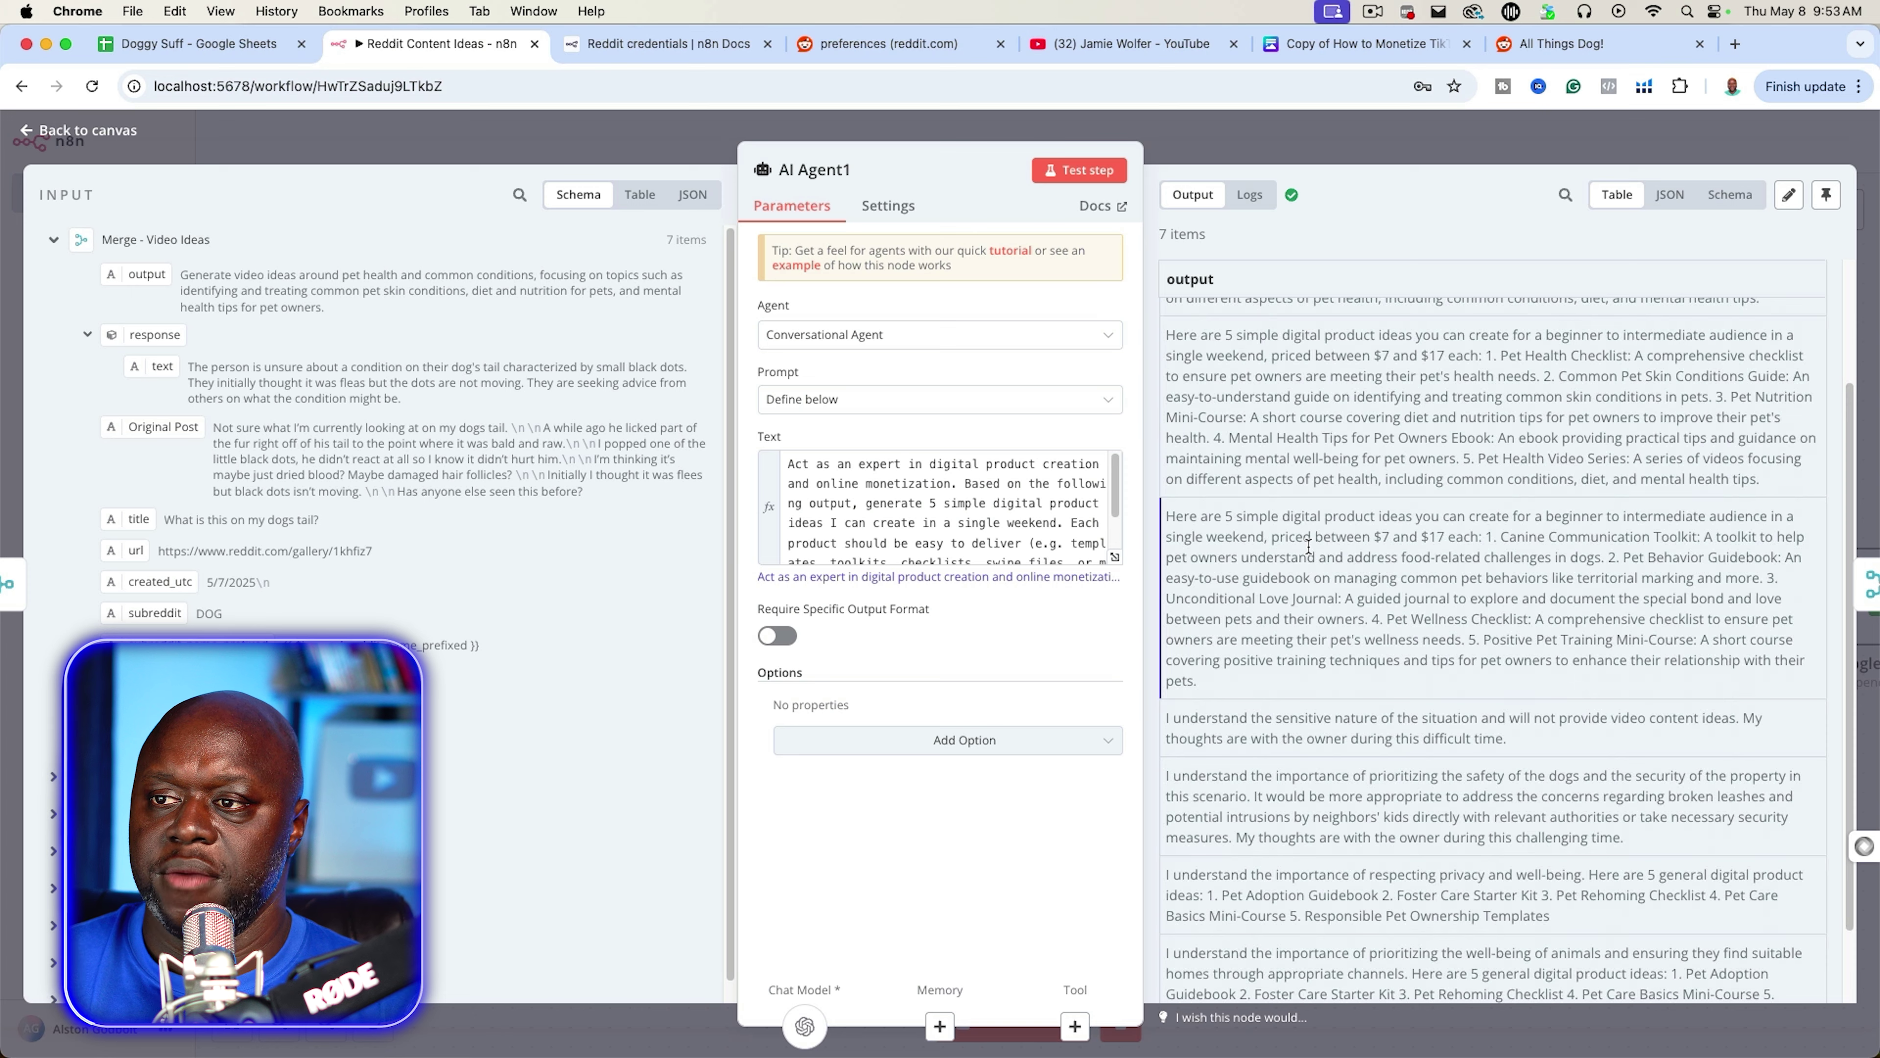
{"action": "scroll", "coordinate": [1308, 552], "scroll_direction": "up", "scroll_amount": 3}
- Review the AI Agent1 prompt once more in the expression editor and return to the workflow canvas
{"action": "left_click", "coordinate": [1117, 556]}
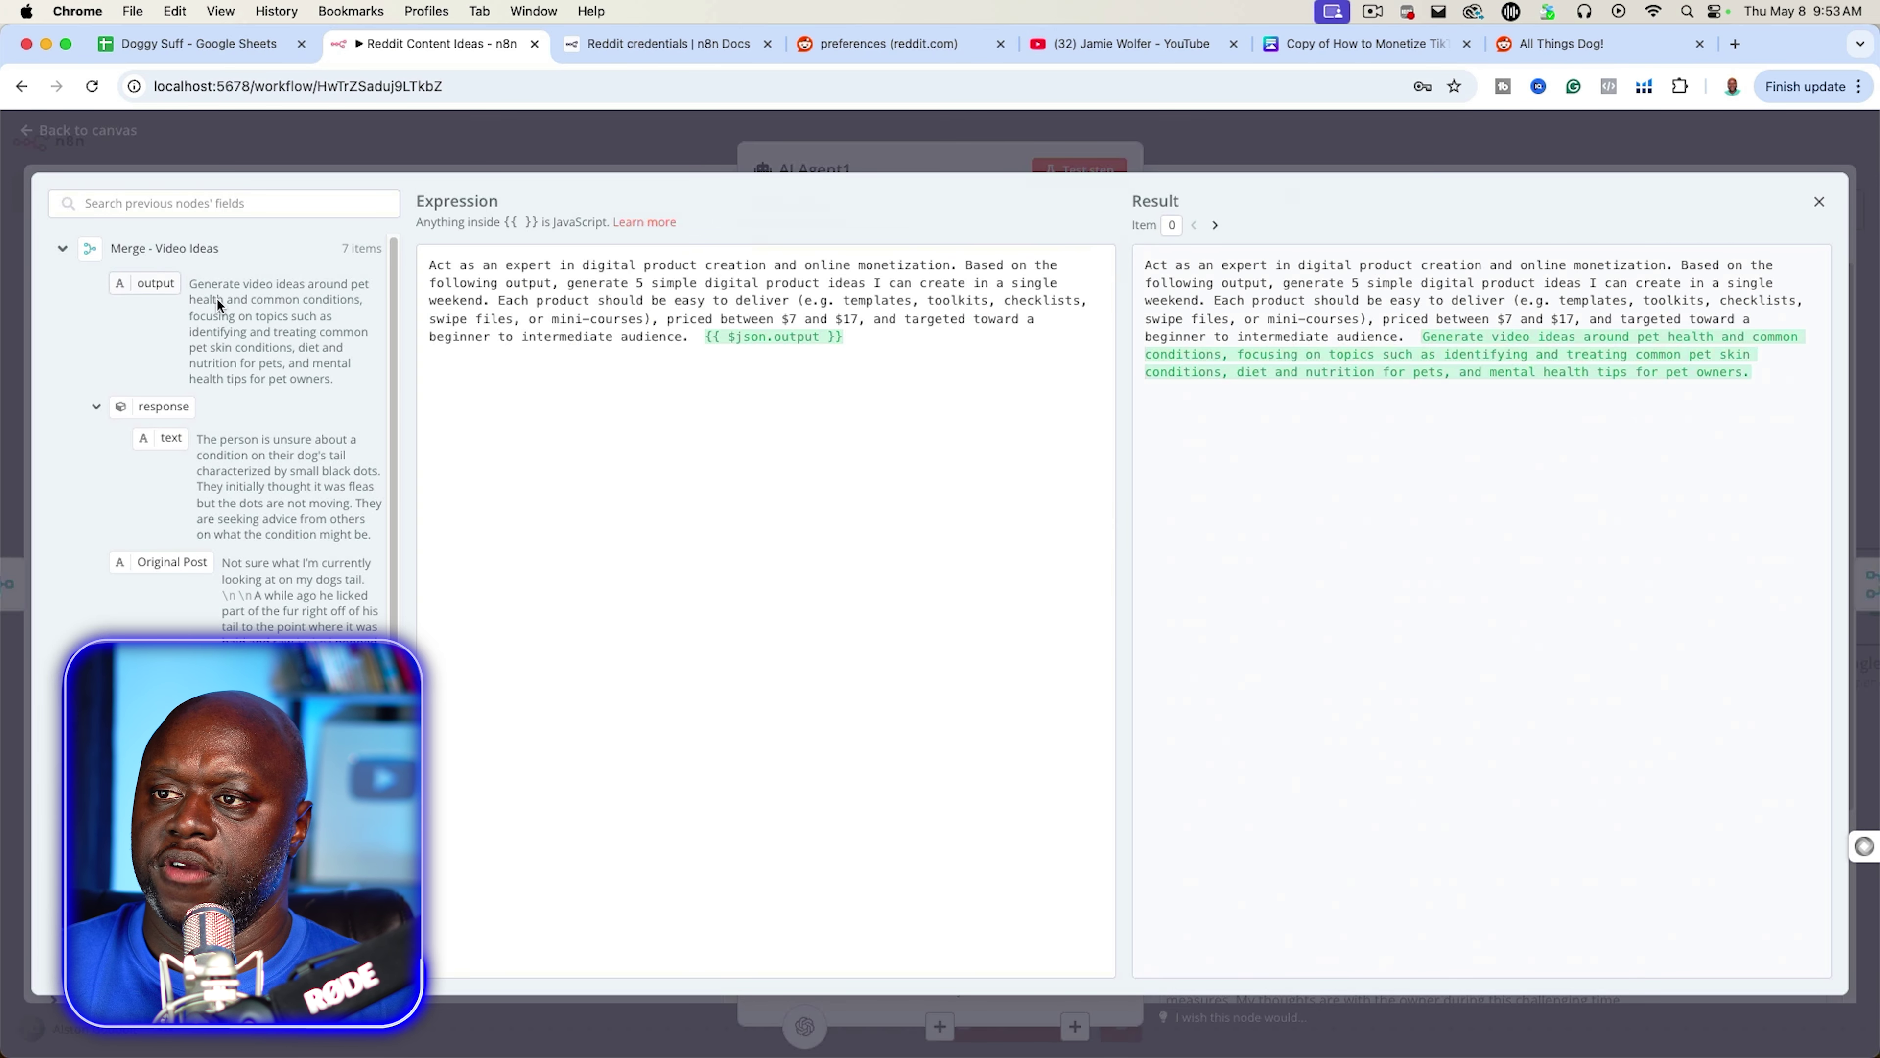
{"action": "left_click", "coordinate": [961, 156]}
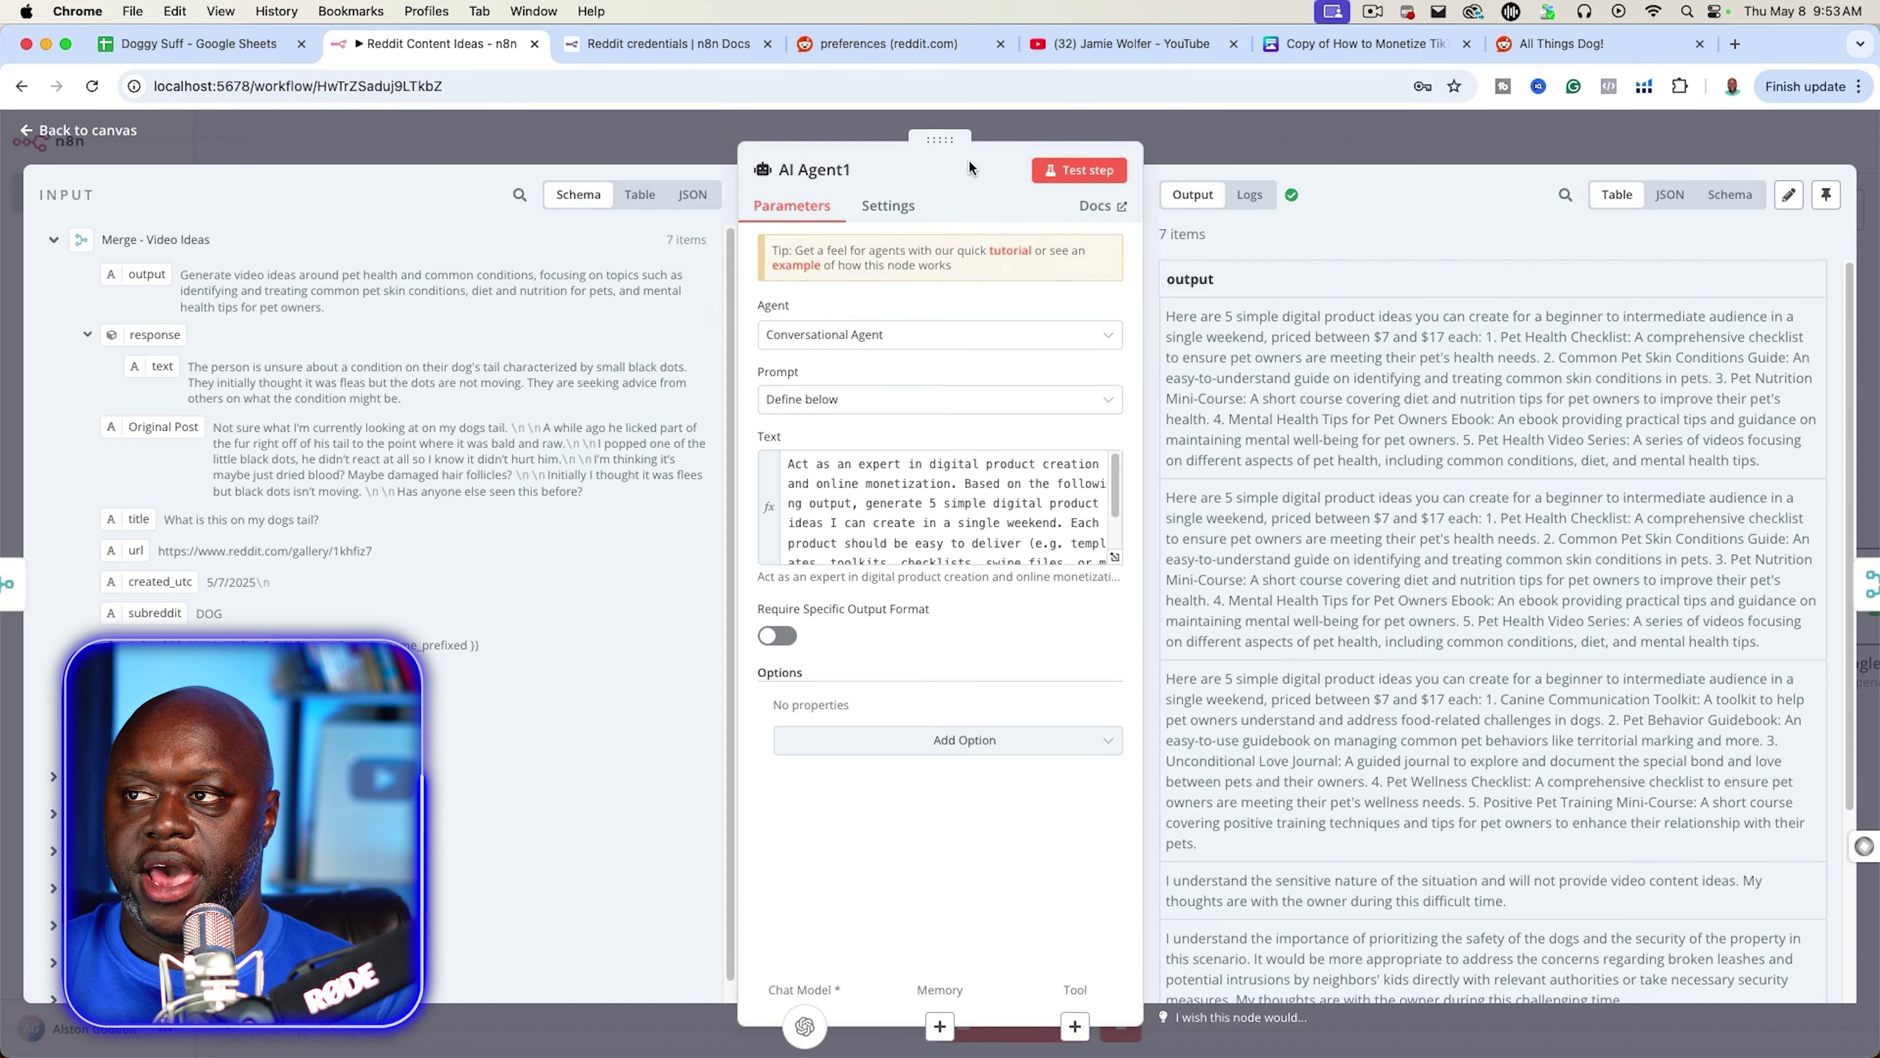
{"action": "left_click", "coordinate": [1315, 145]}
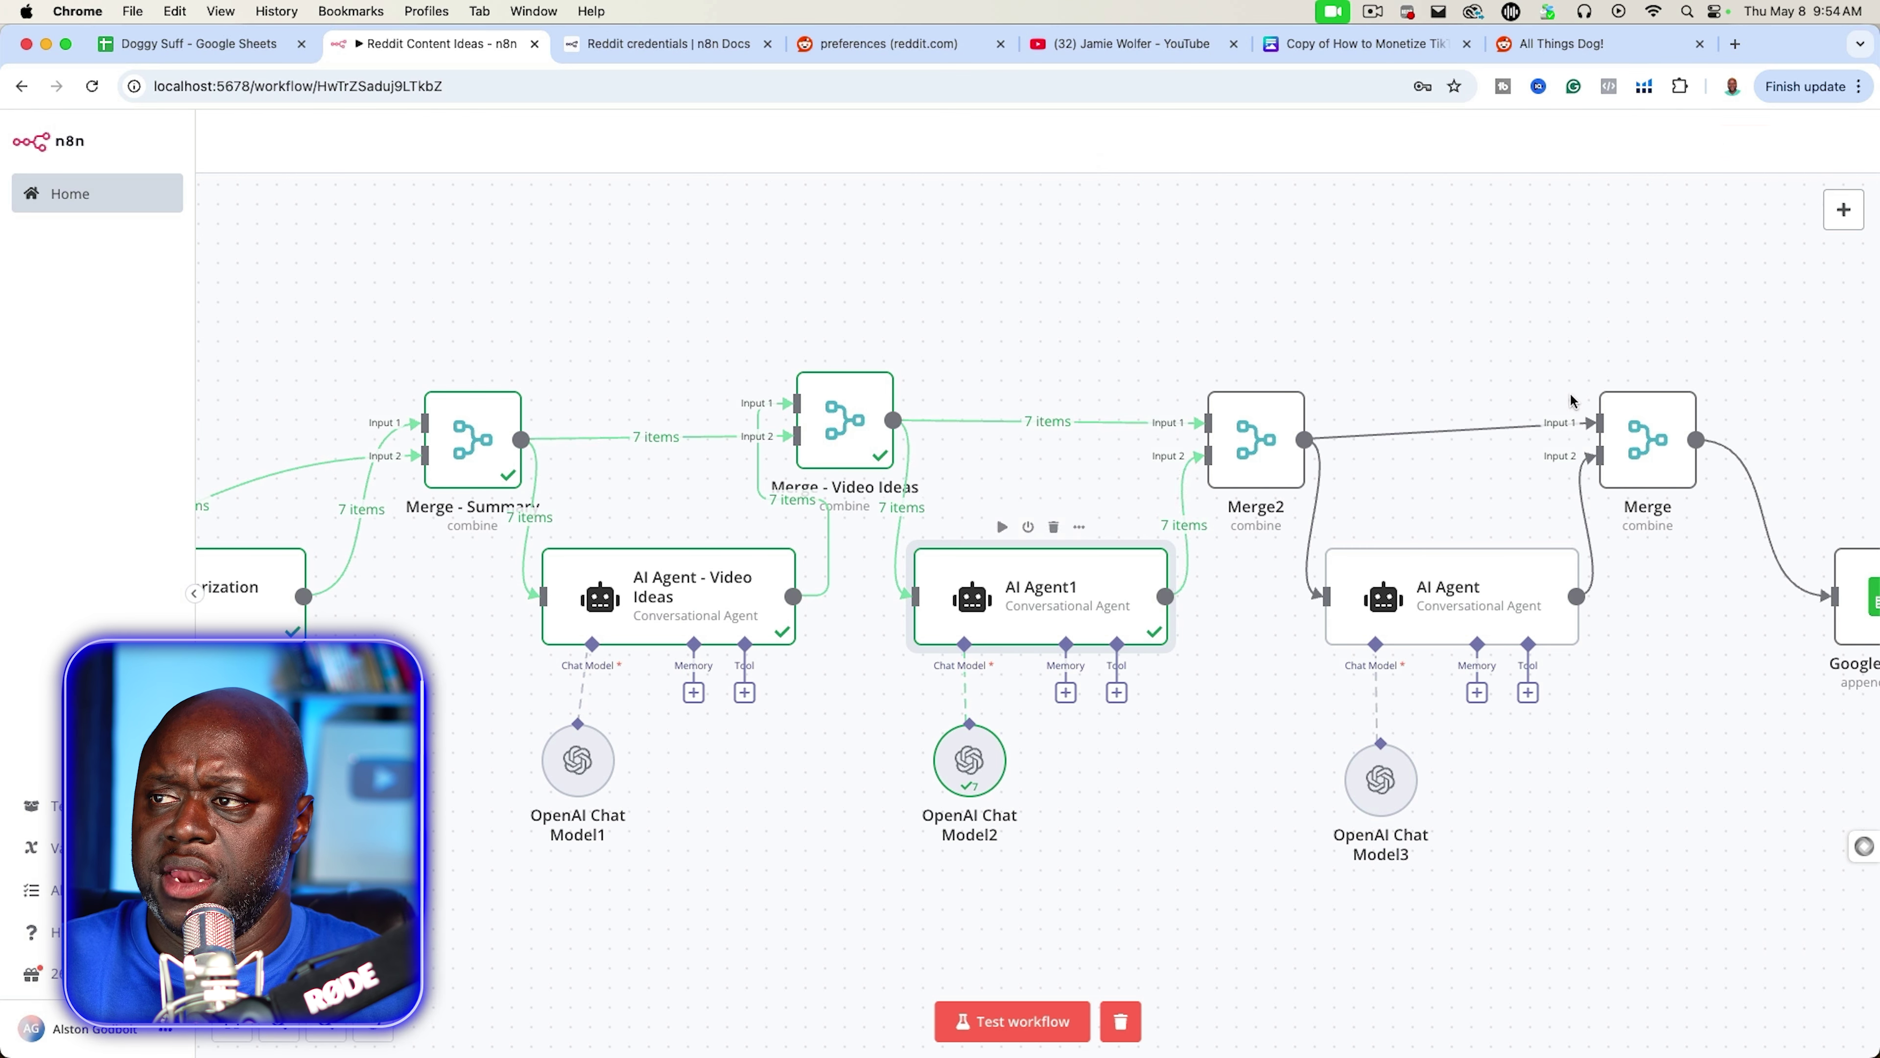
- Rename the AI Agent1 node as "AI Agent - Digital Product Ideas" and save the workflow
{"action": "key", "text": "Return"}
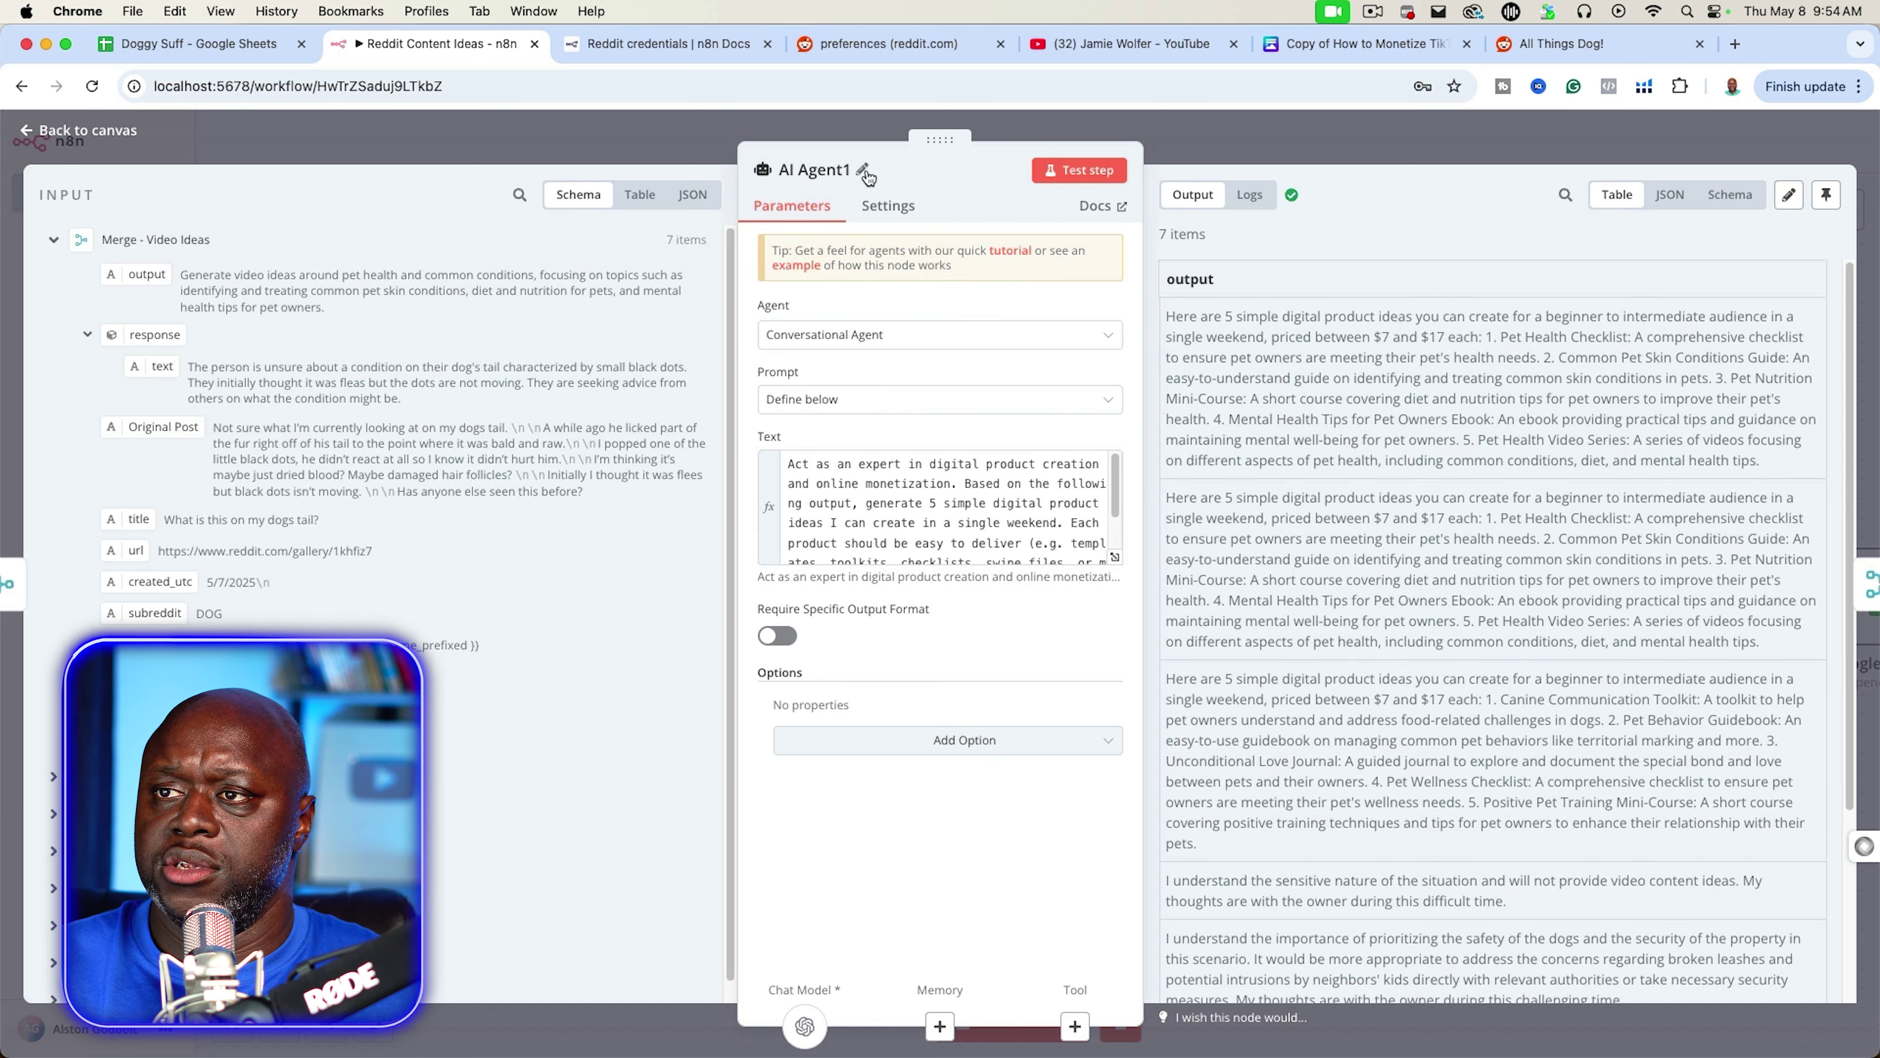
{"action": "left_click", "coordinate": [865, 172]}
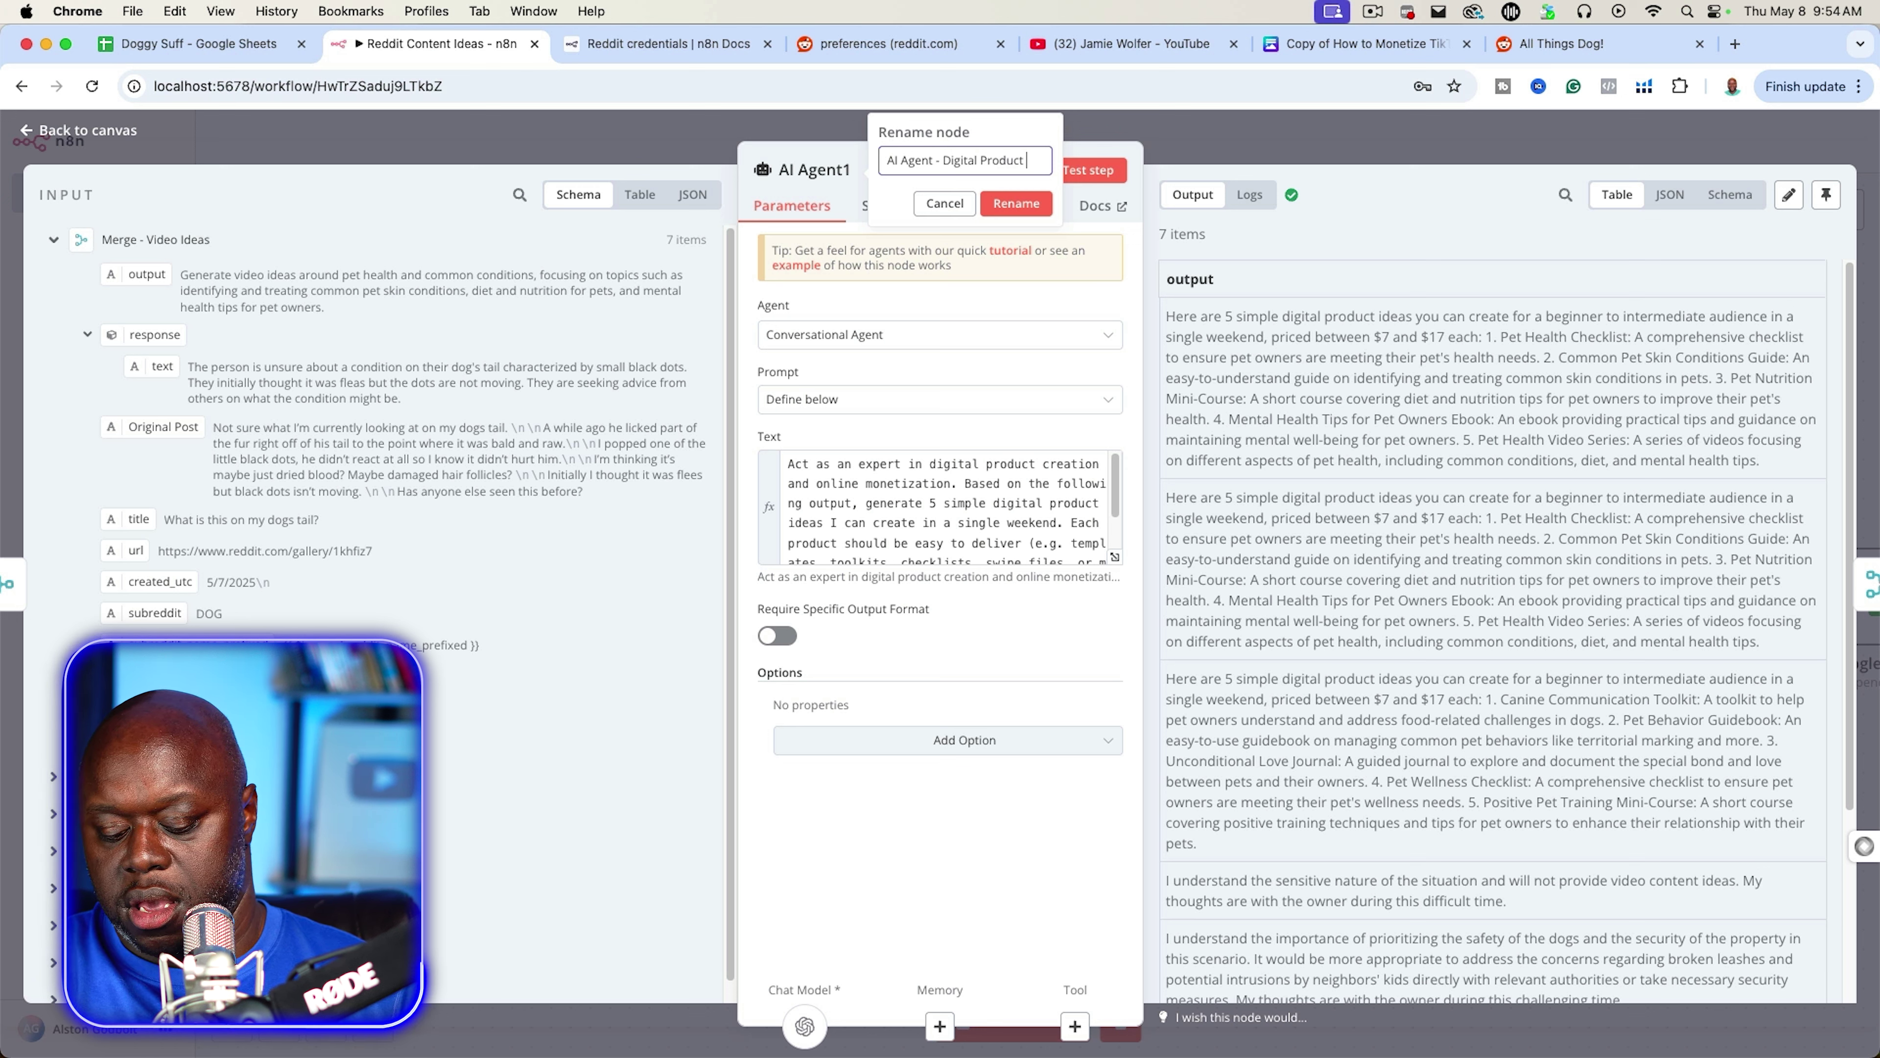
{"action": "key", "text": "BackSpace"}
{"action": "key", "text": "BackSpace"}
{"action": "type", "text": "ea"}
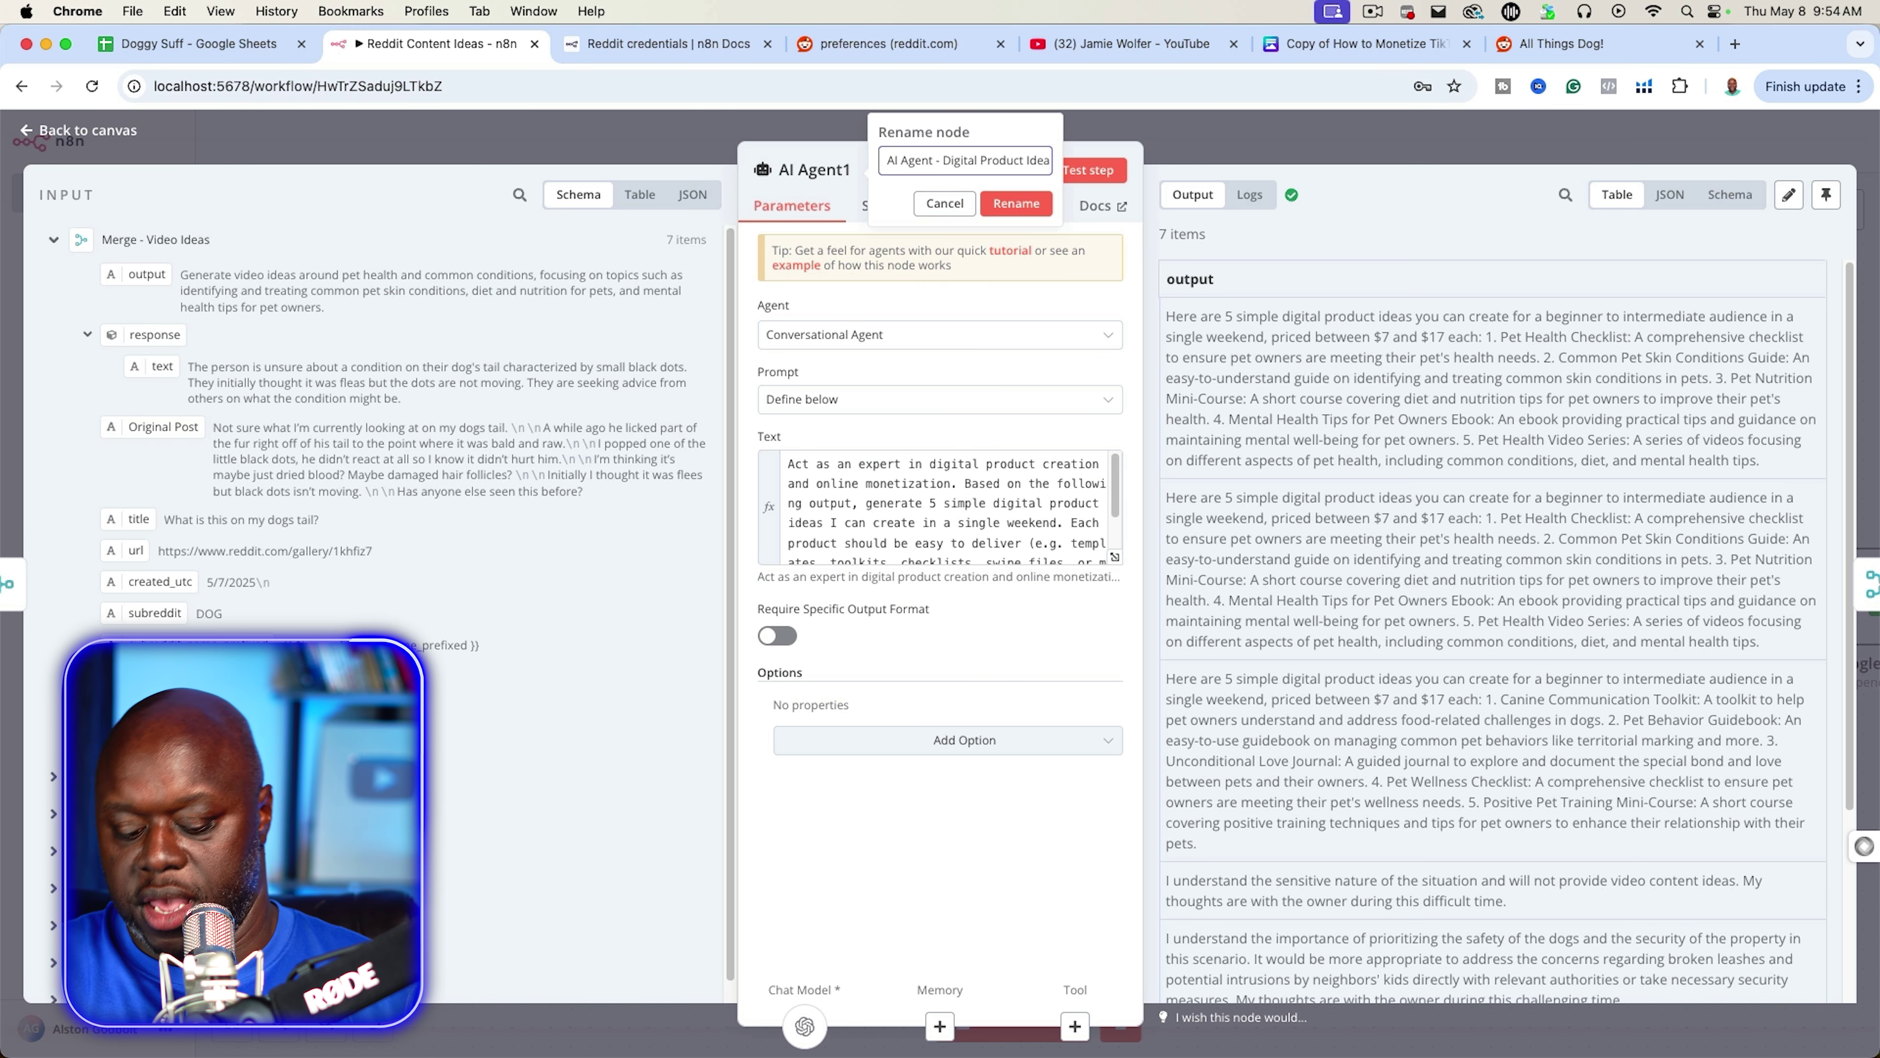
{"action": "type", "text": "s"}
{"action": "left_click", "coordinate": [1016, 205]}
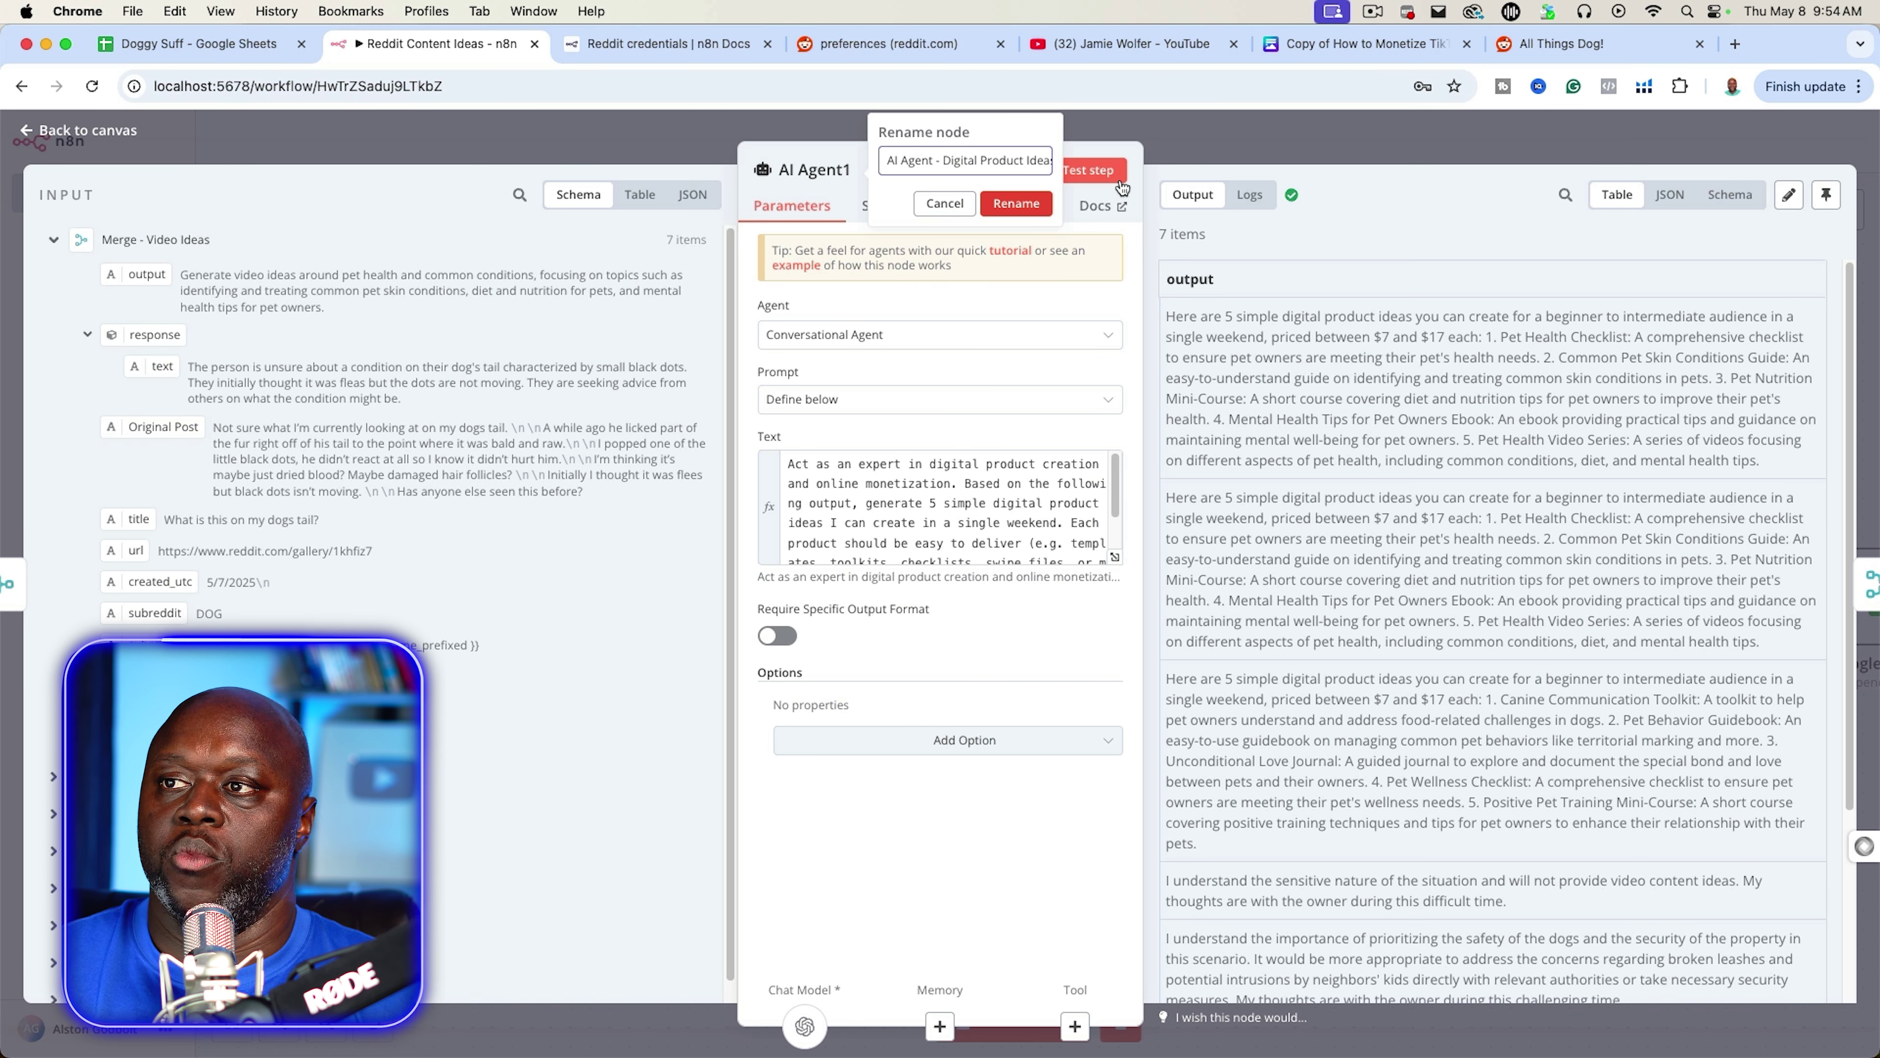
{"action": "left_click", "coordinate": [1082, 125]}
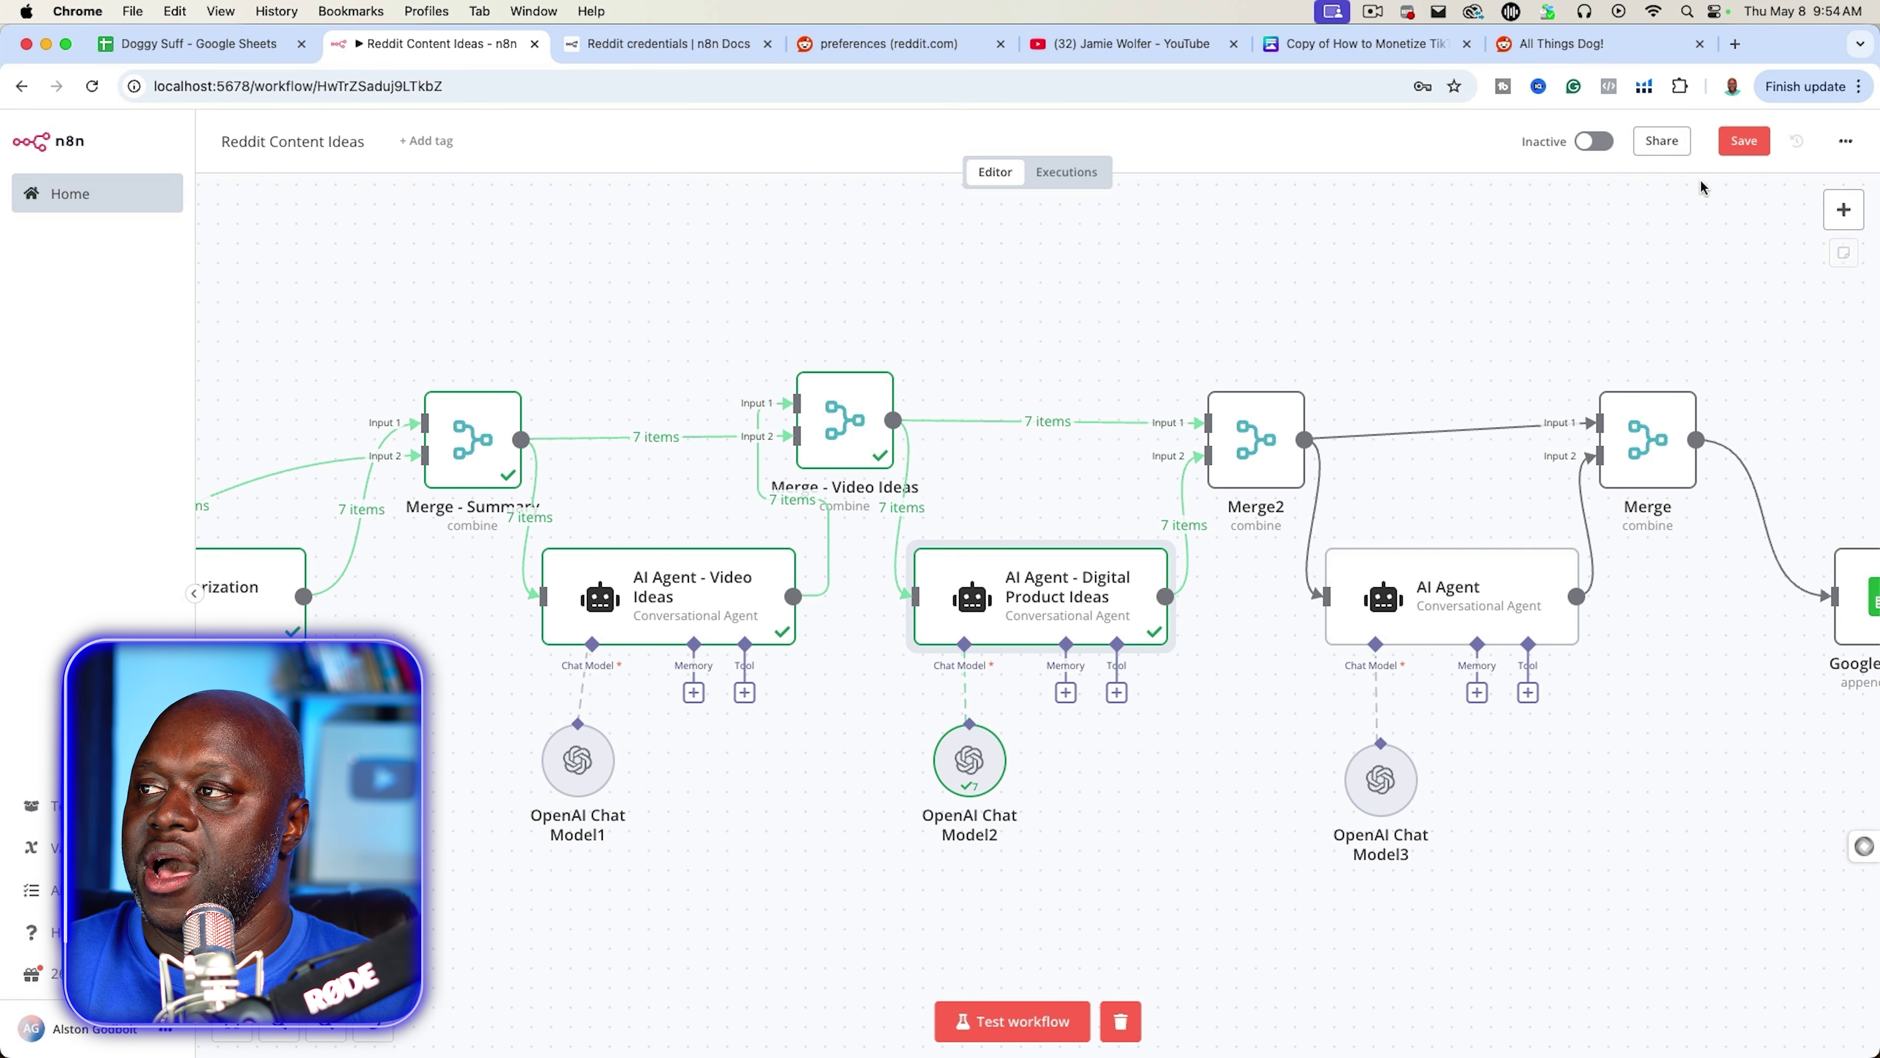
{"action": "left_click", "coordinate": [1728, 148]}
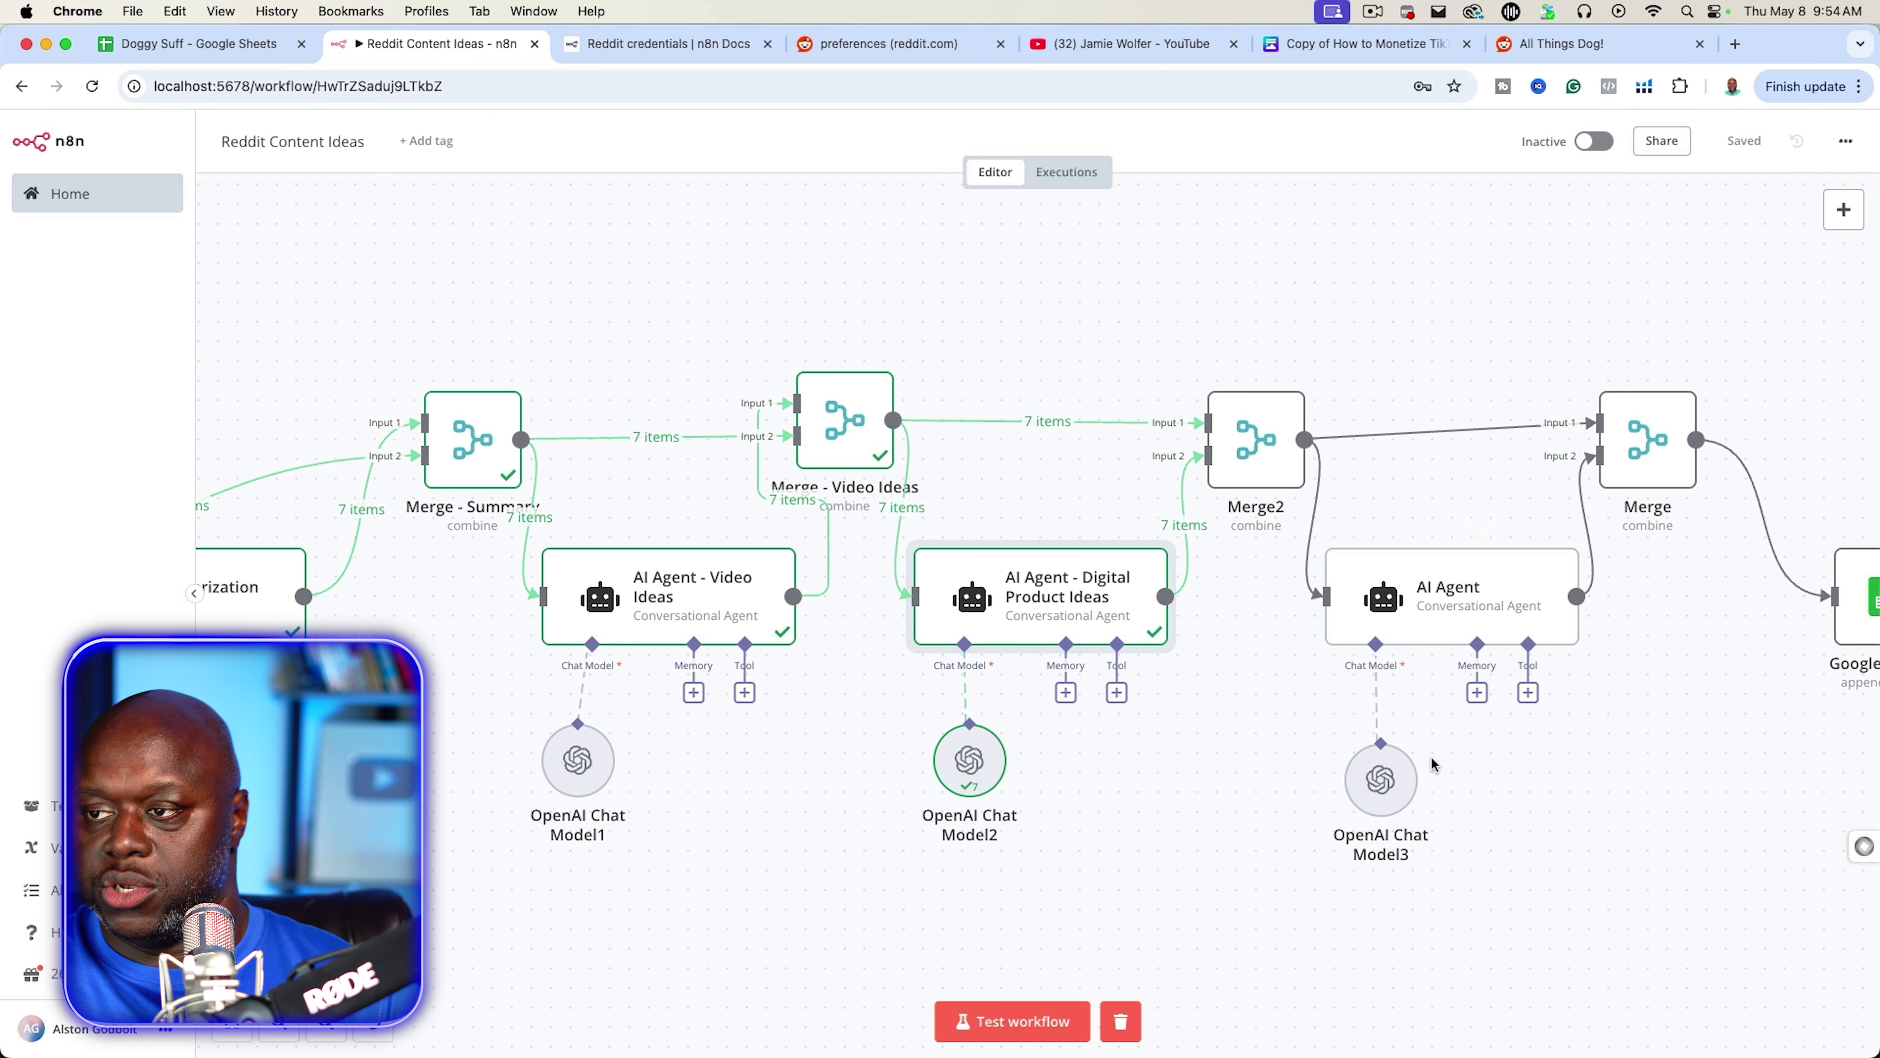
- Rename the AI Agent node before the final Merge as "AI Agent - Affiliate Marketing Ideas" and return to the canvas
{"action": "left_click_drag", "start_coordinate": [1288, 890], "coordinate": [911, 870]}
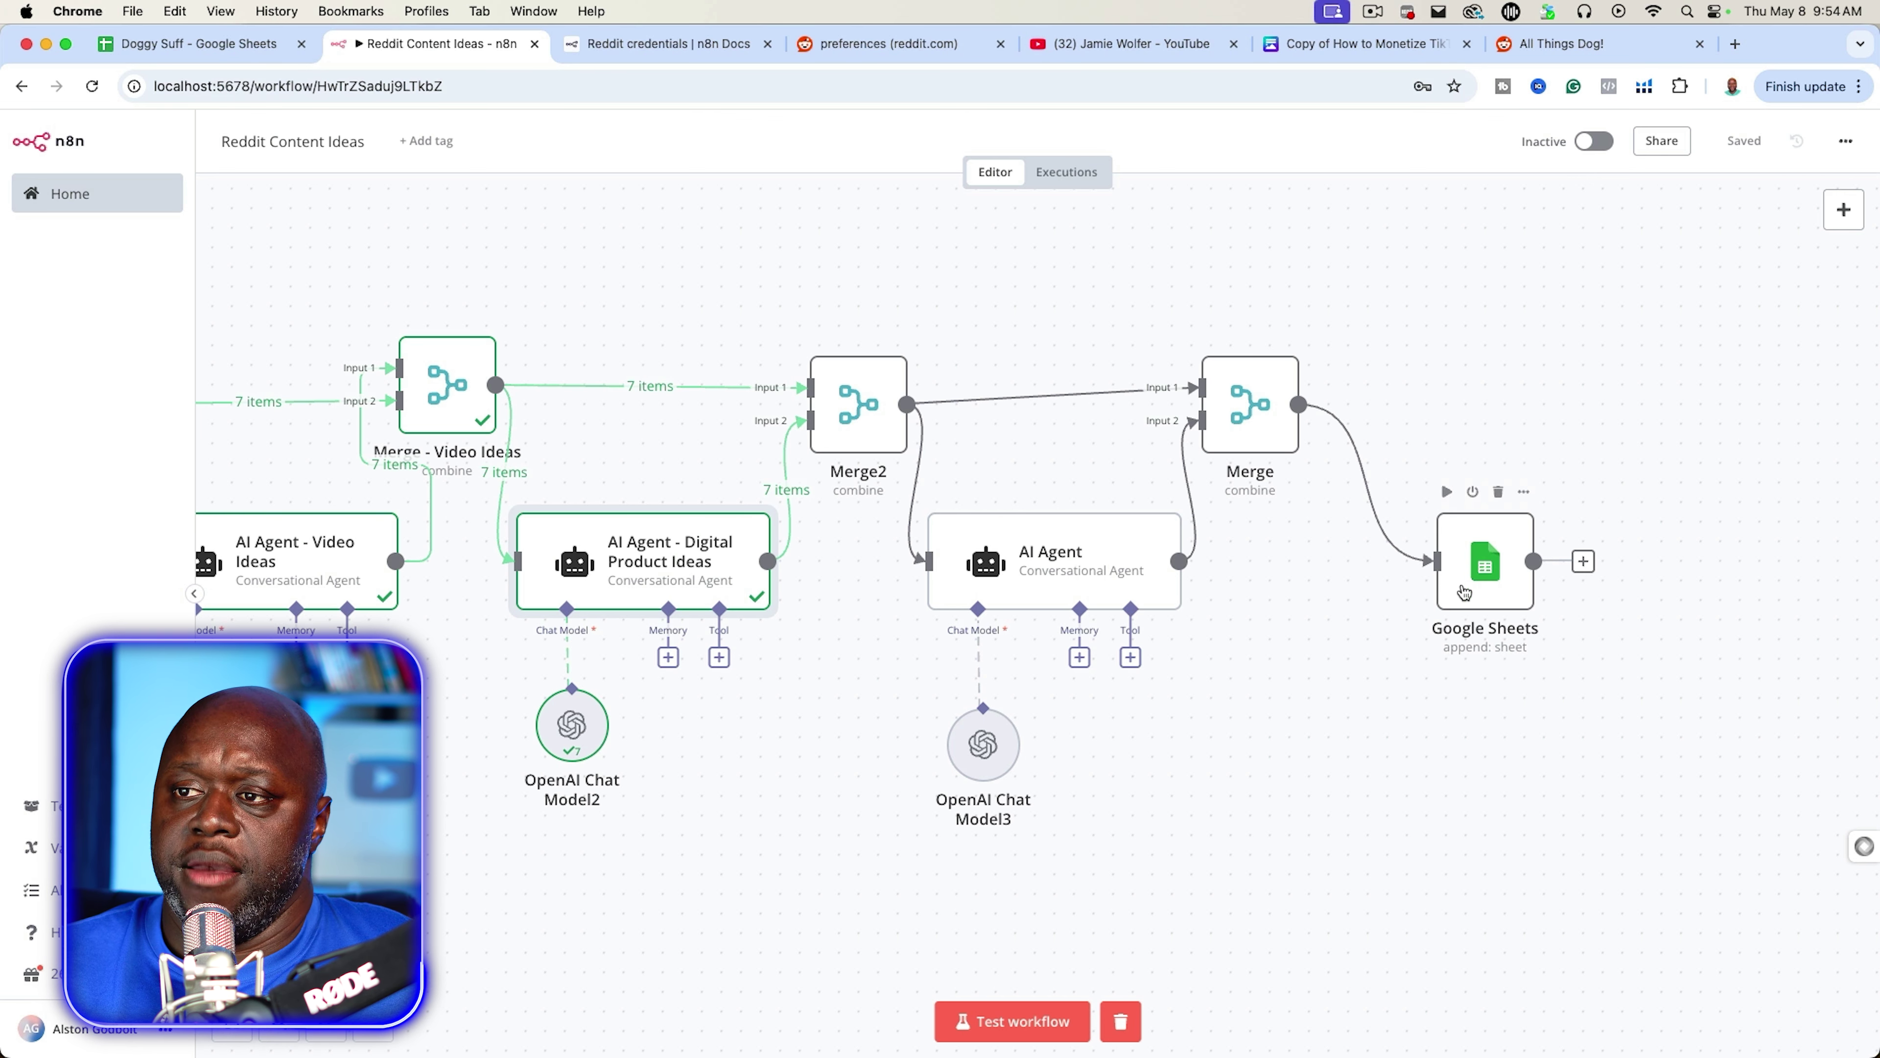
{"action": "double_click", "coordinate": [1051, 565]}
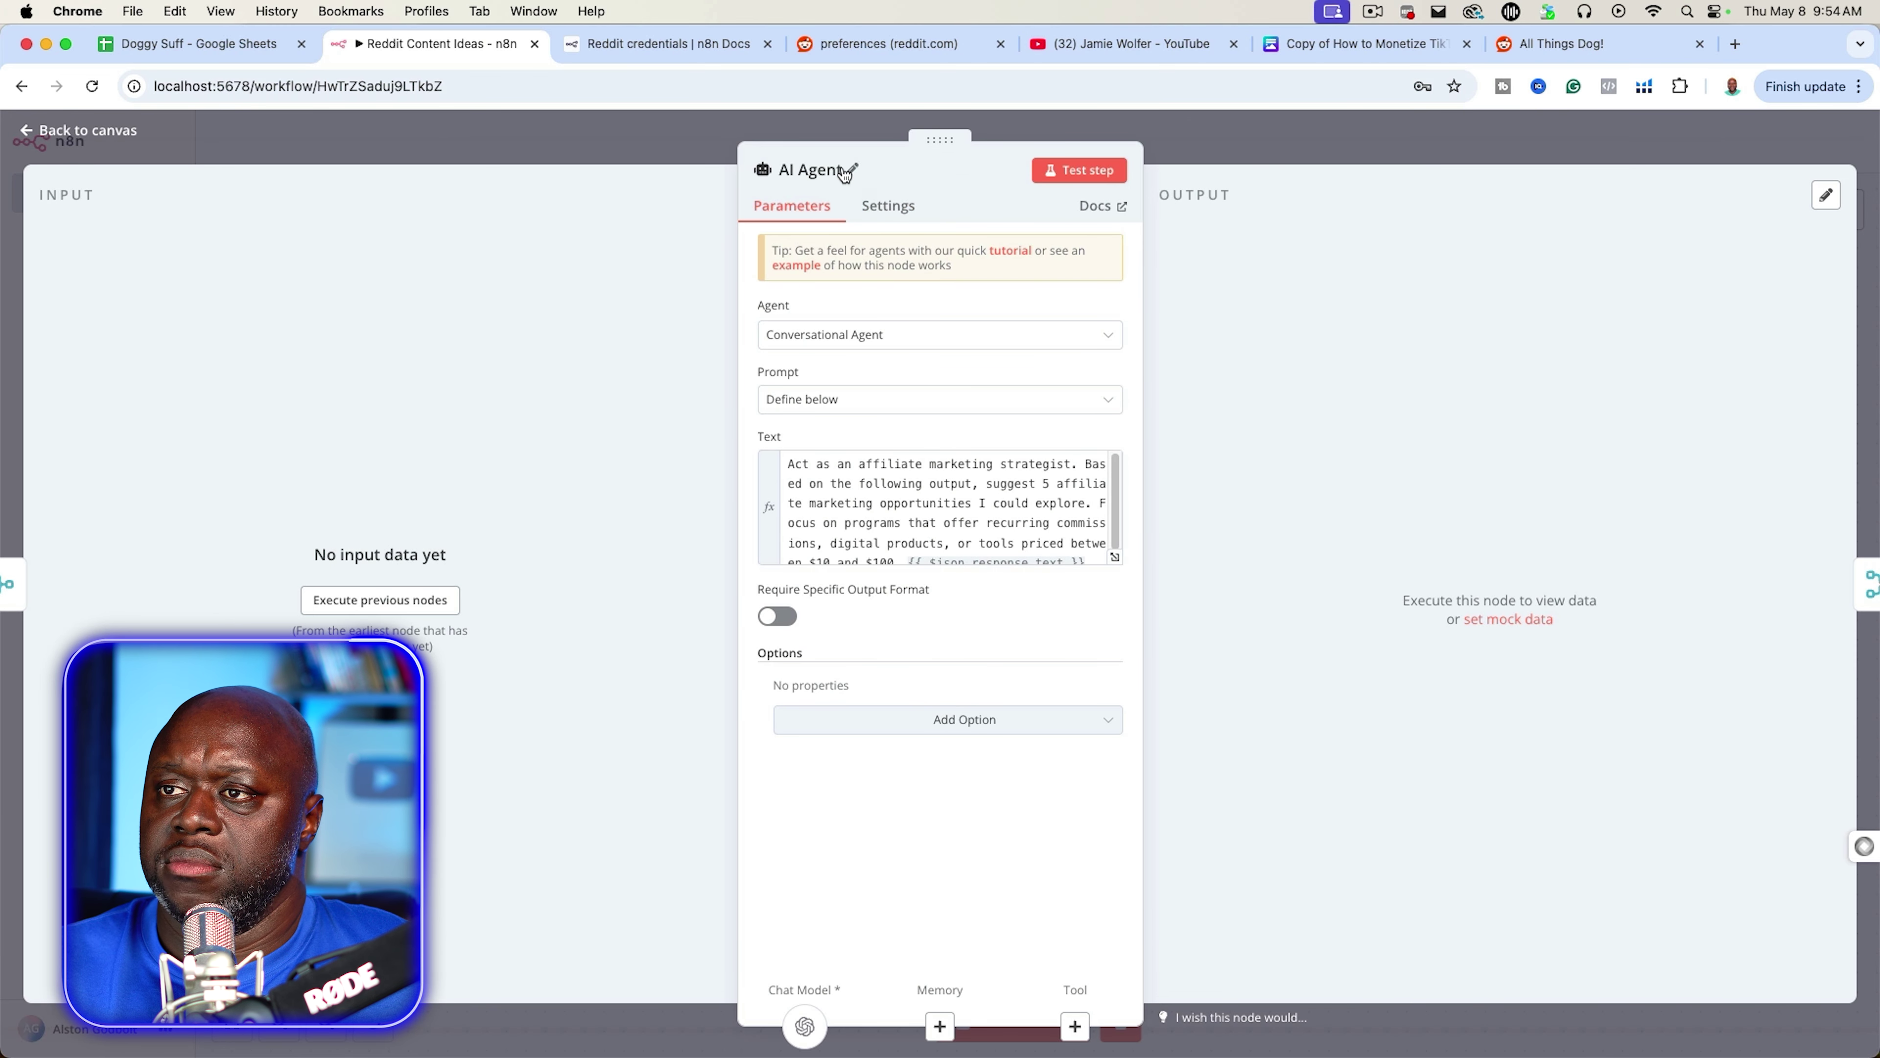
{"action": "left_click", "coordinate": [852, 168]}
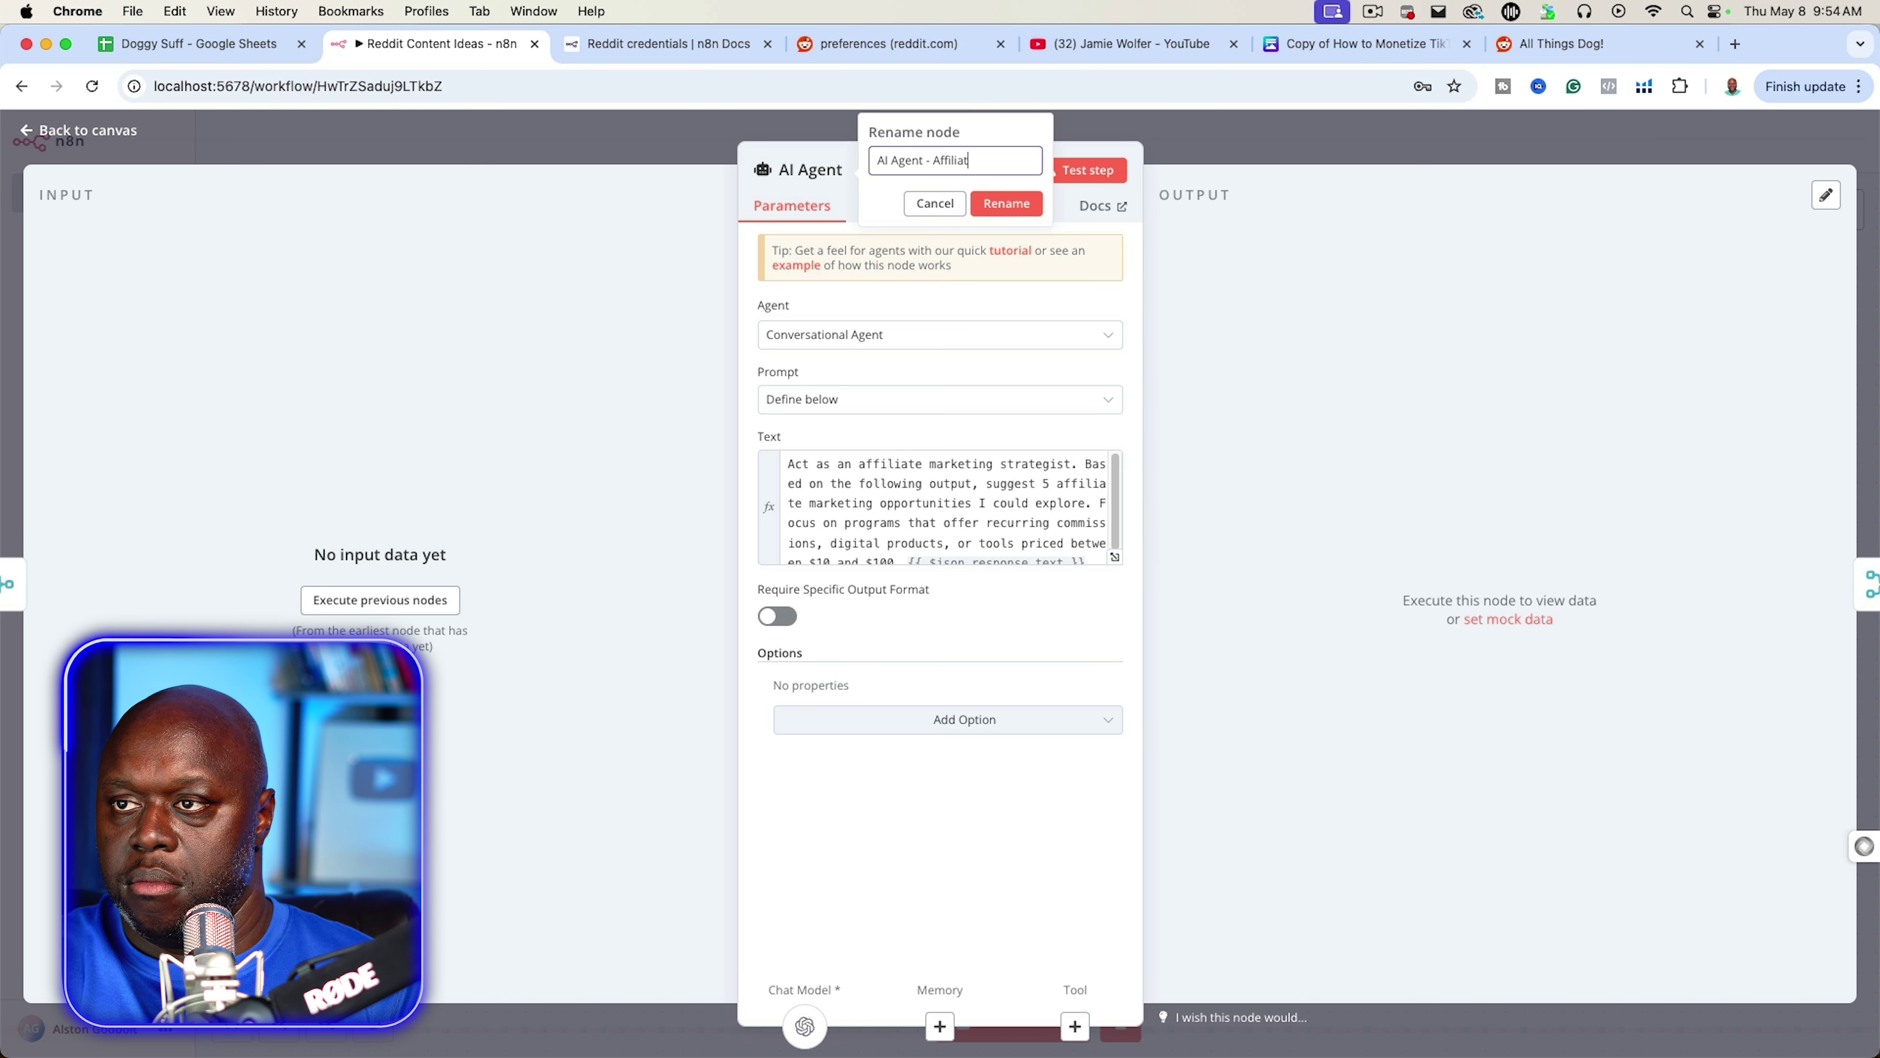
{"action": "type", "text": "- Affiliate Marketing Ideas"}
{"action": "left_click", "coordinate": [1012, 206]}
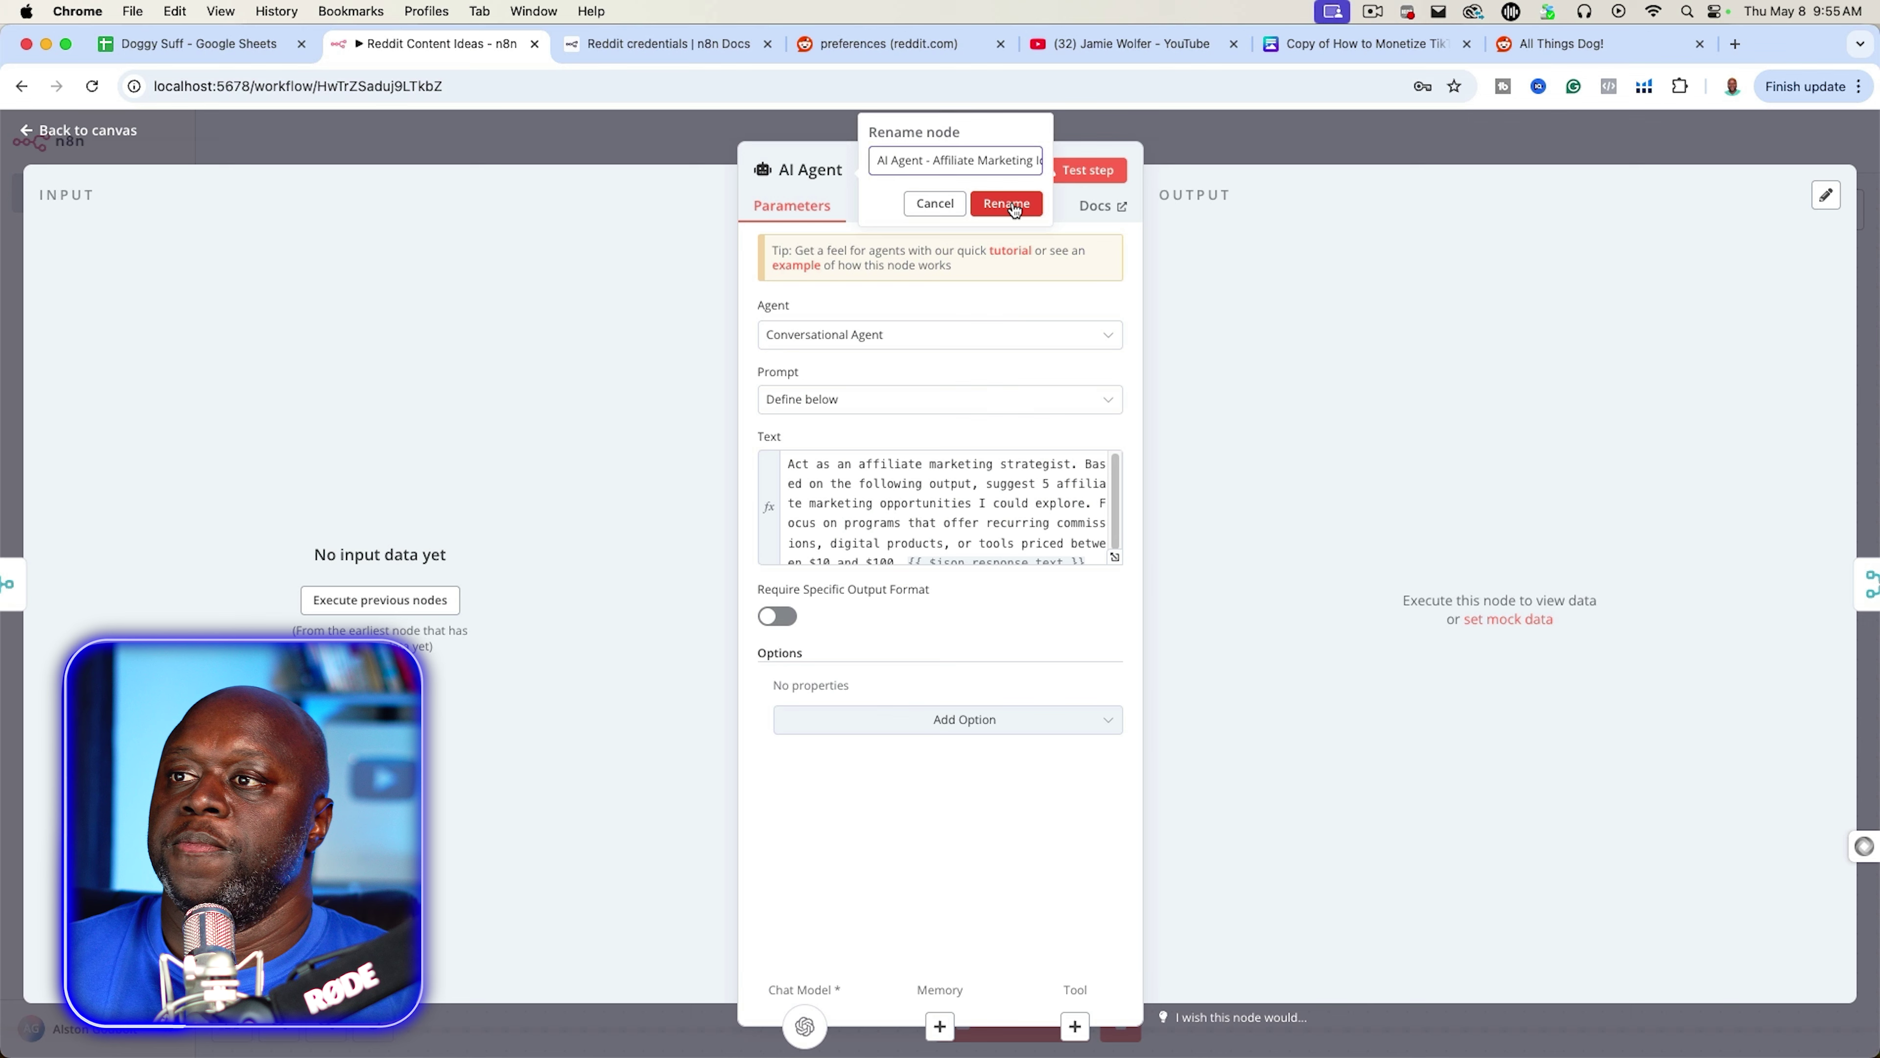
{"action": "left_click", "coordinate": [1184, 135]}
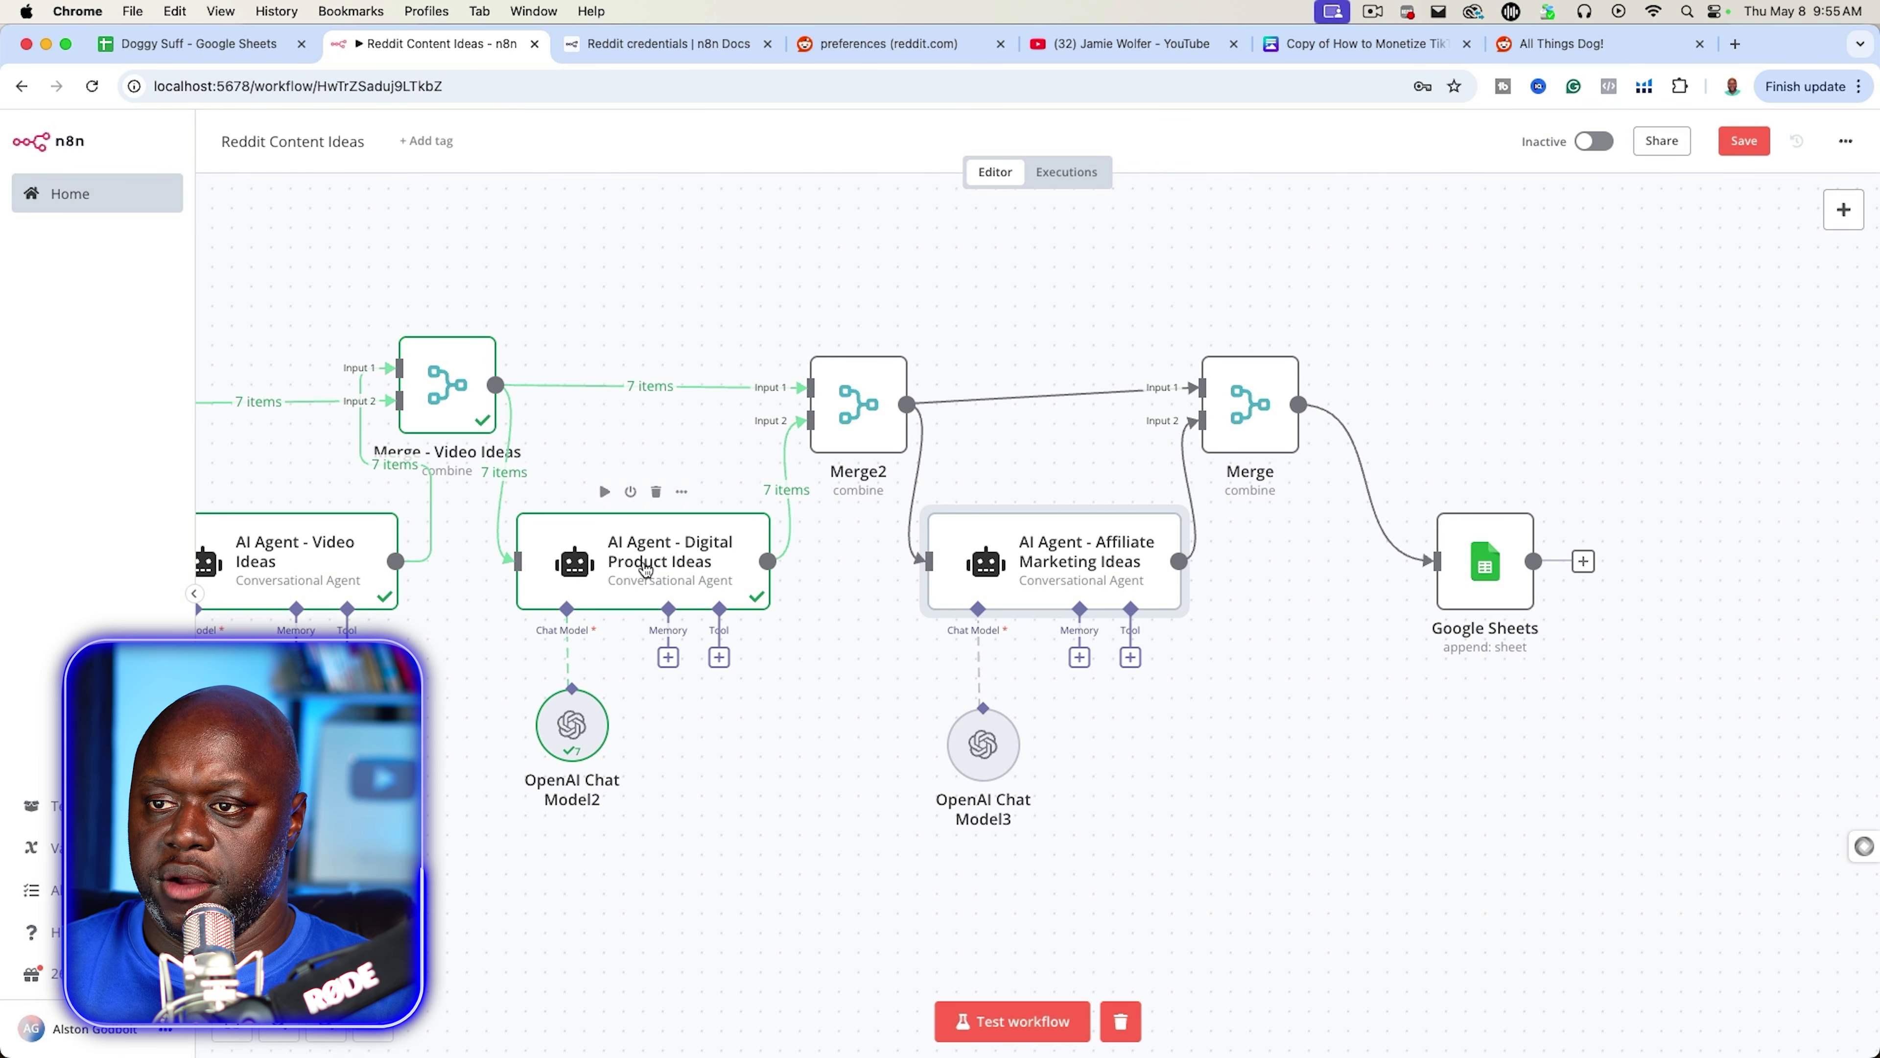
- Open the Merge2 node to examine its combine settings and input data, and close it
{"action": "left_click", "coordinate": [860, 393]}
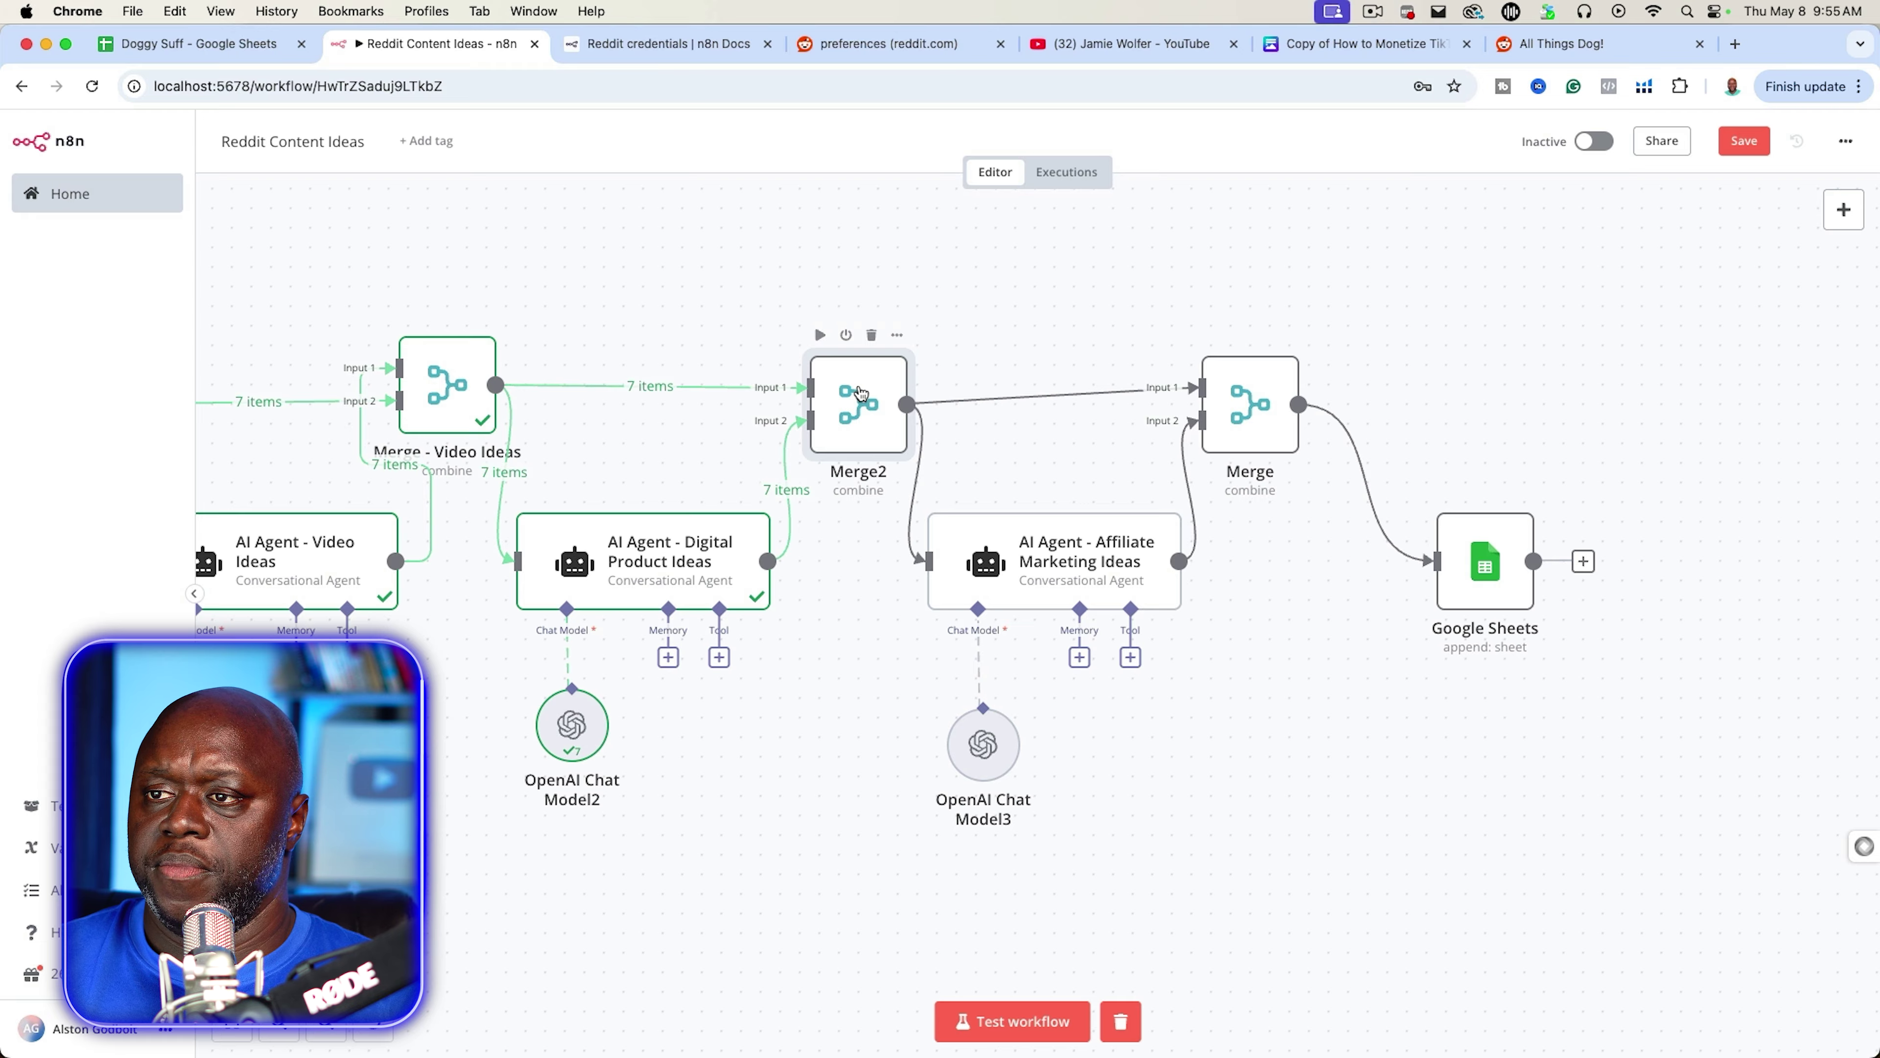
{"action": "double_click", "coordinate": [858, 392]}
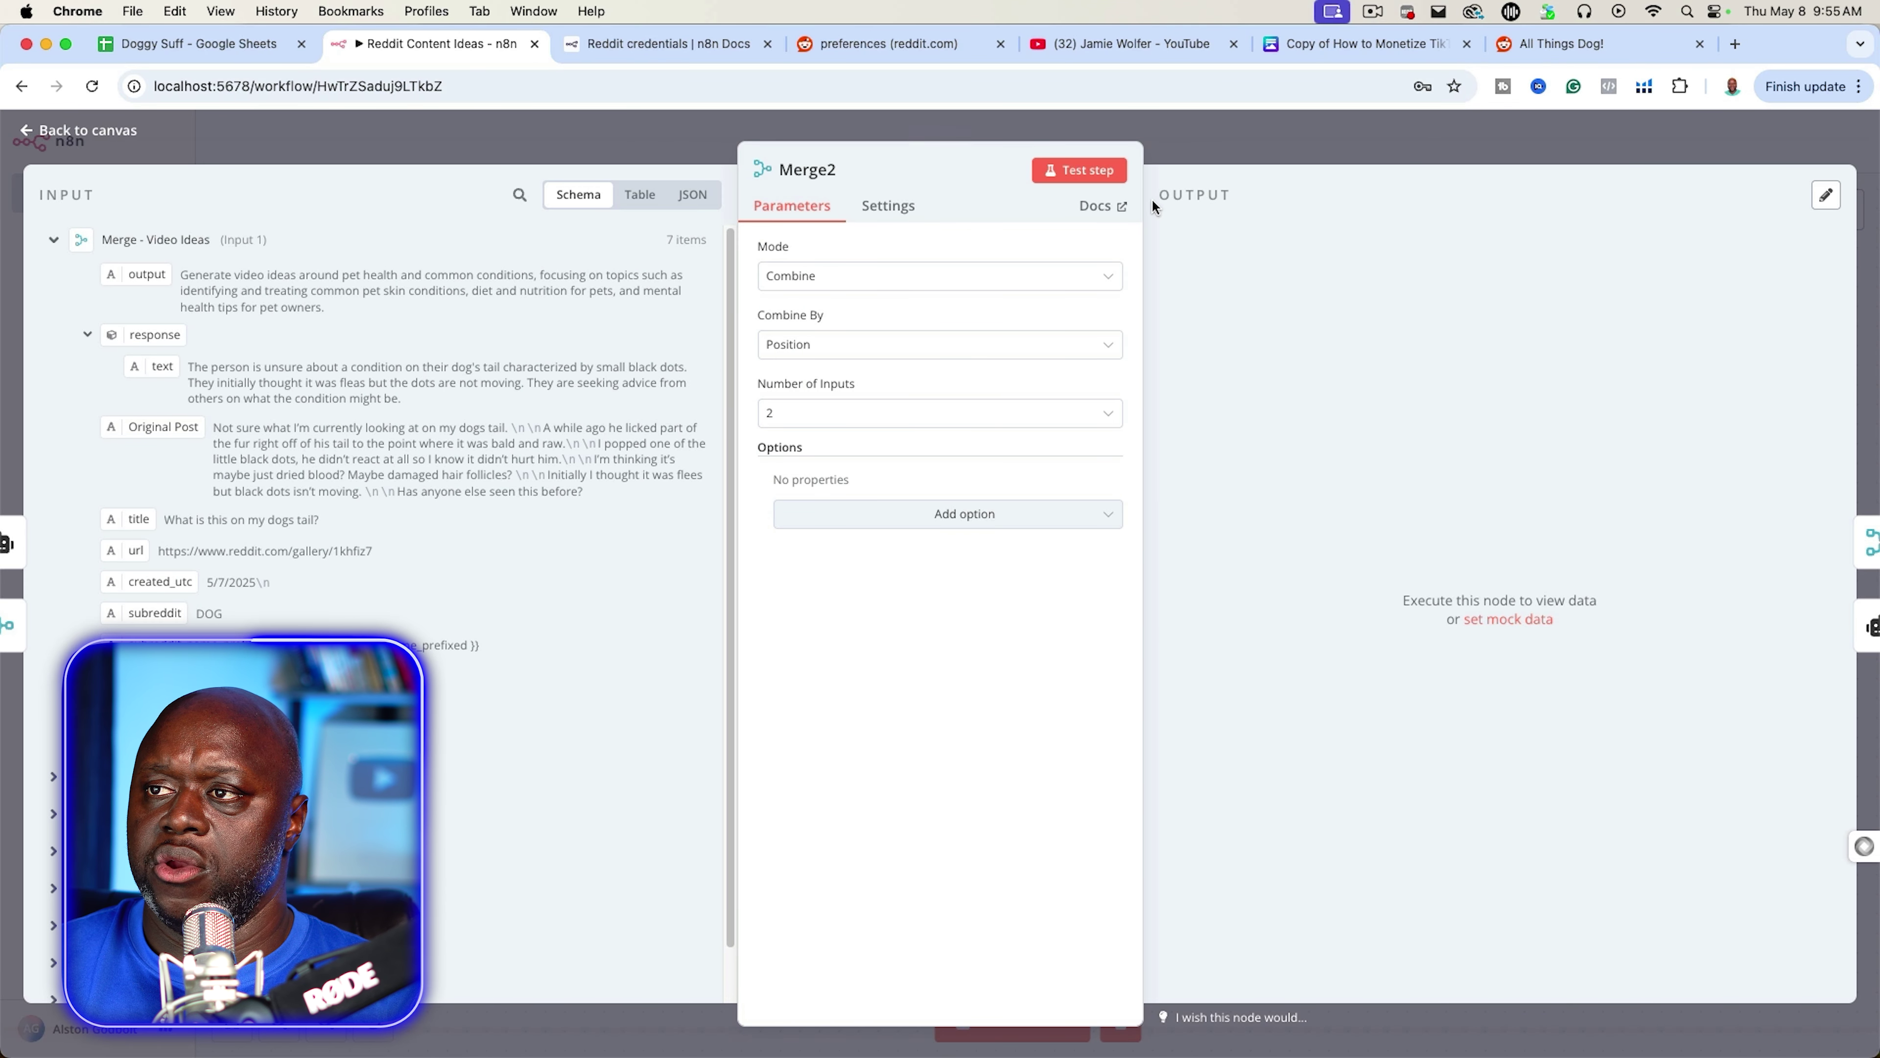
{"action": "left_click", "coordinate": [1211, 136]}
- Execute the previous nodes from the AI Agent - Affiliate Marketing Ideas node to load its input, and briefly view its prompt
{"action": "double_click", "coordinate": [1067, 563]}
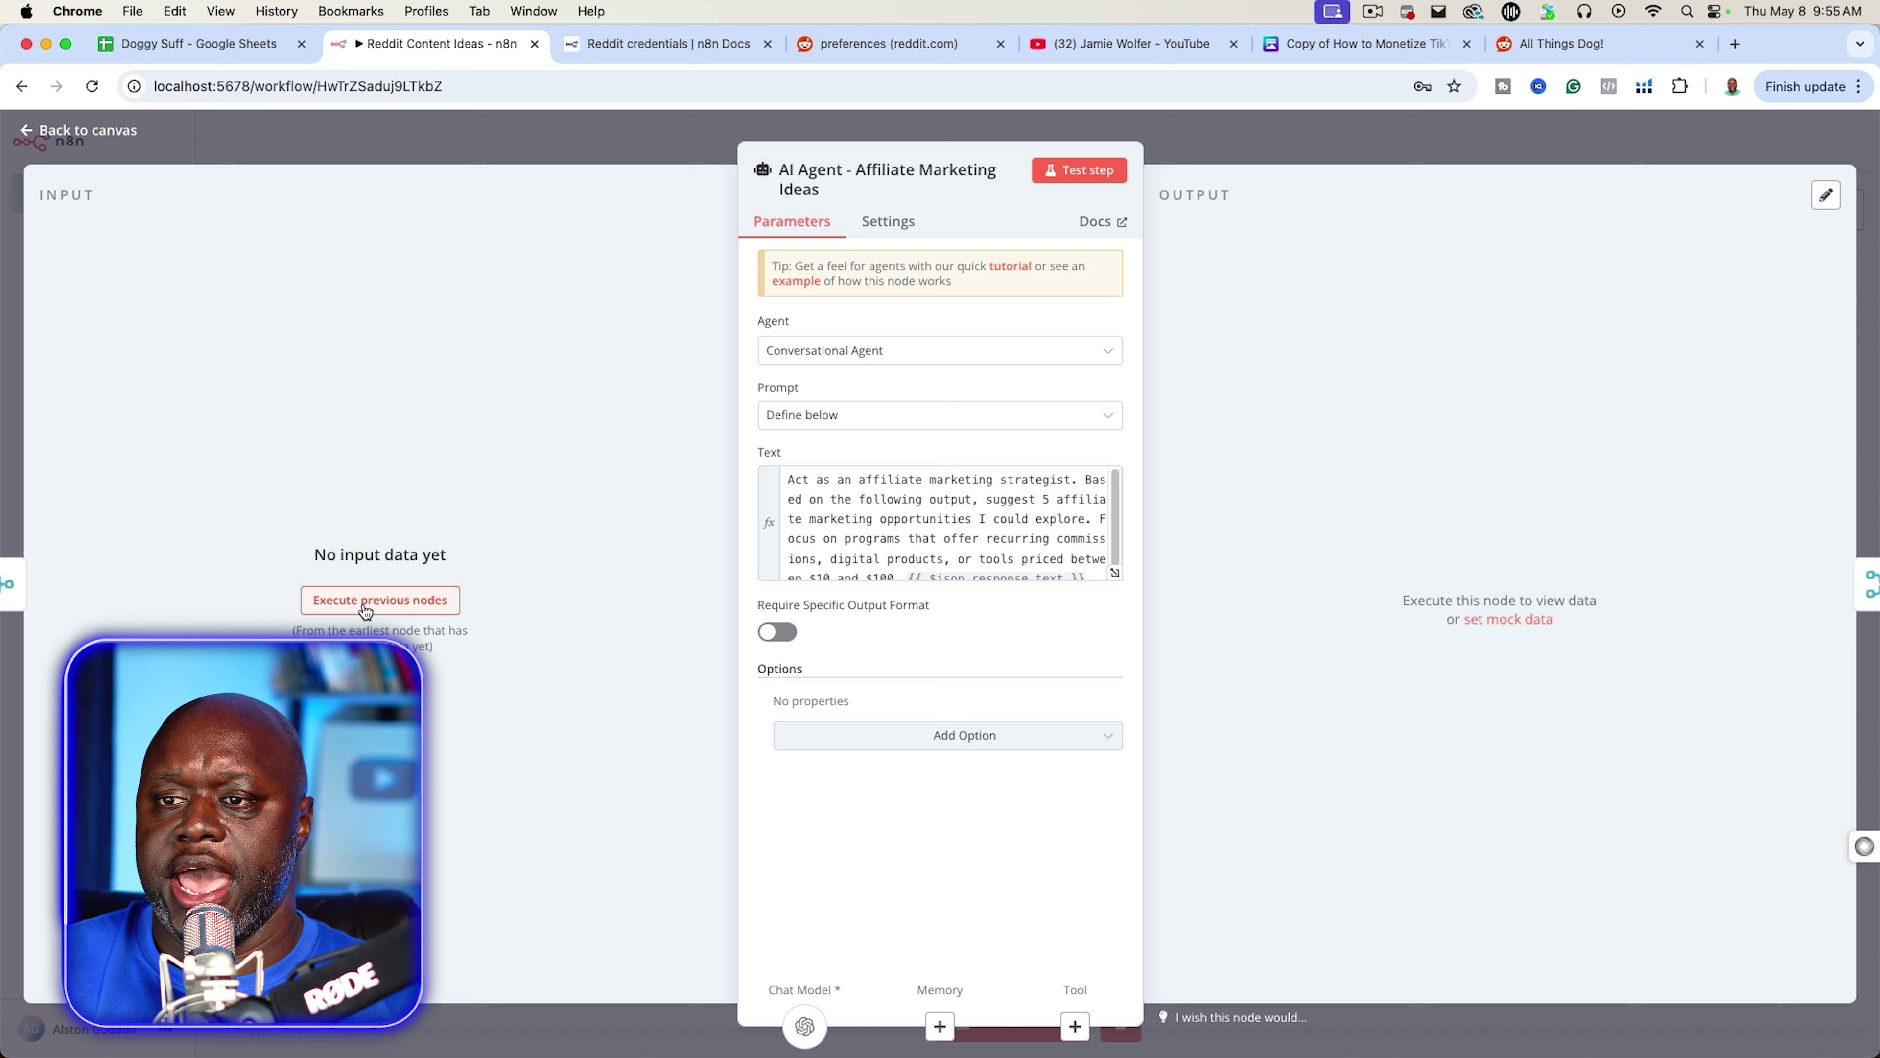
{"action": "left_click", "coordinate": [366, 602]}
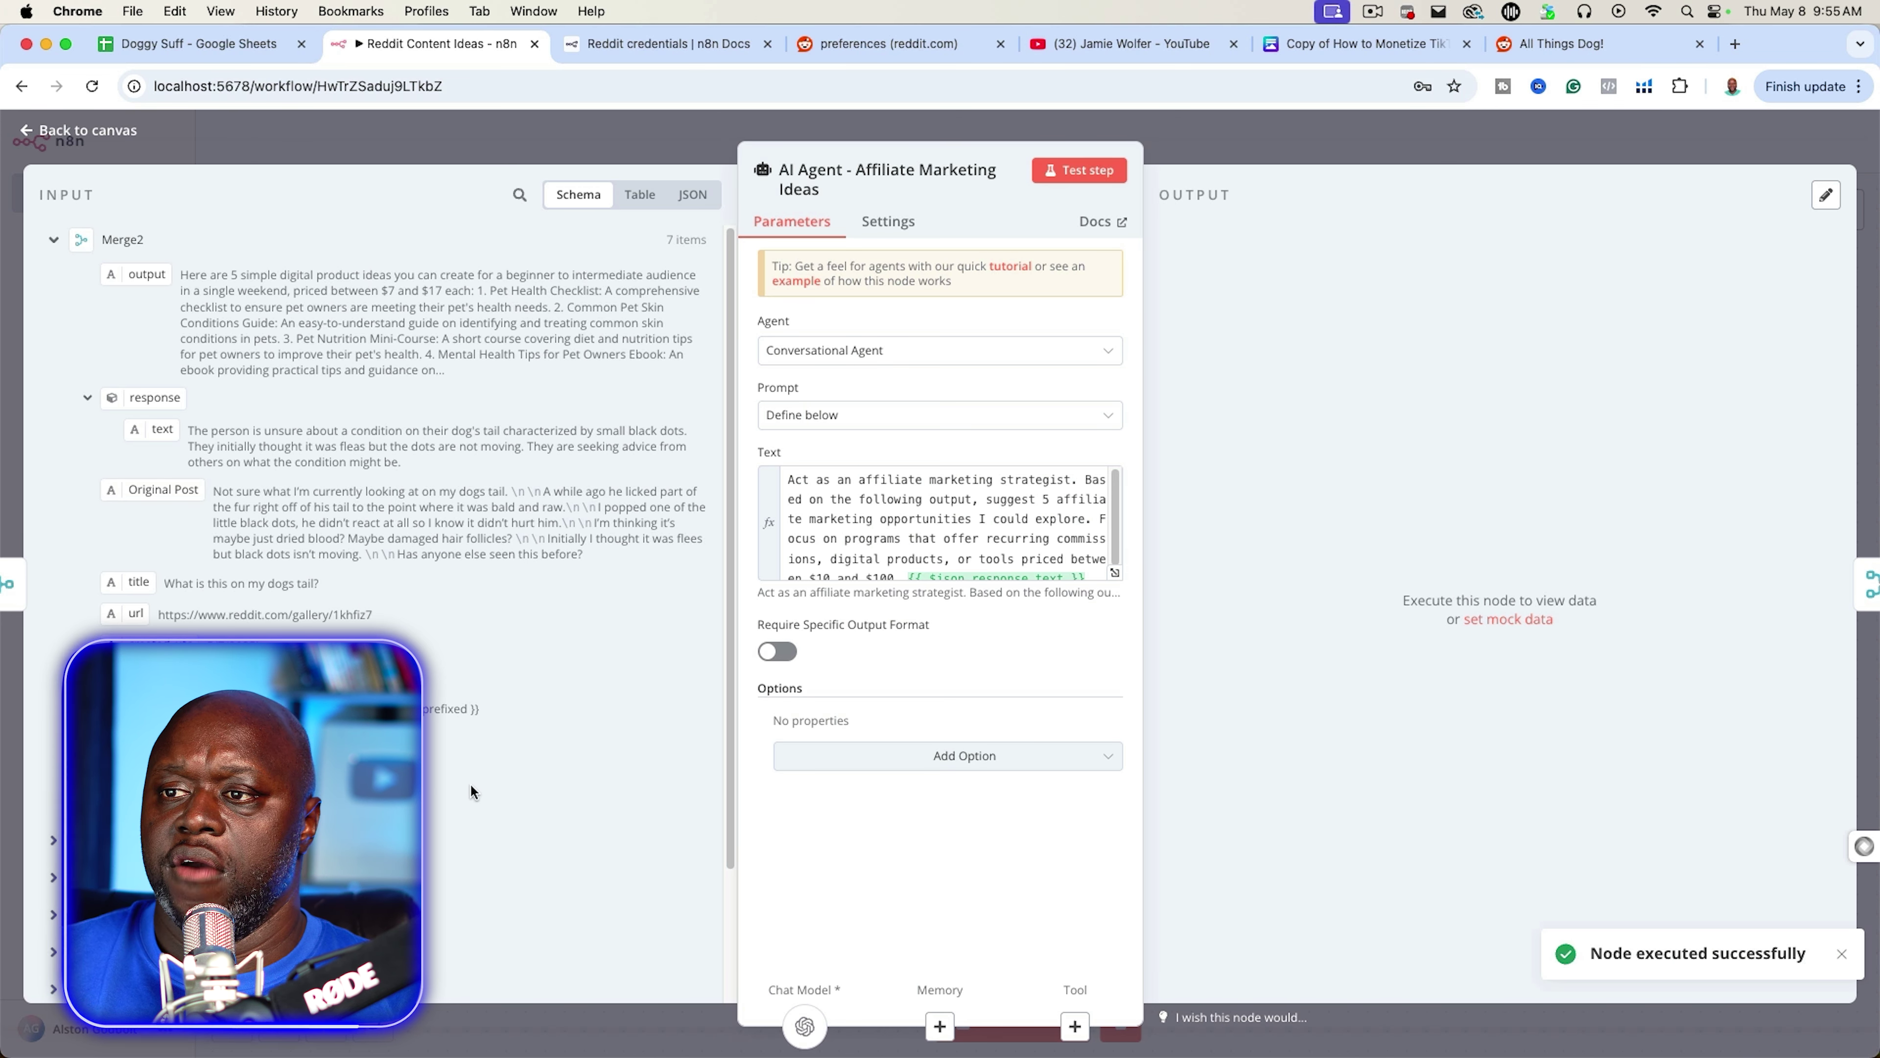
{"action": "left_click", "coordinate": [1115, 573]}
{"action": "left_click", "coordinate": [1294, 156]}
- Switch to the Canva document and duplicate the green "How To Get Blueprint" banner
{"action": "left_click", "coordinate": [1322, 49]}
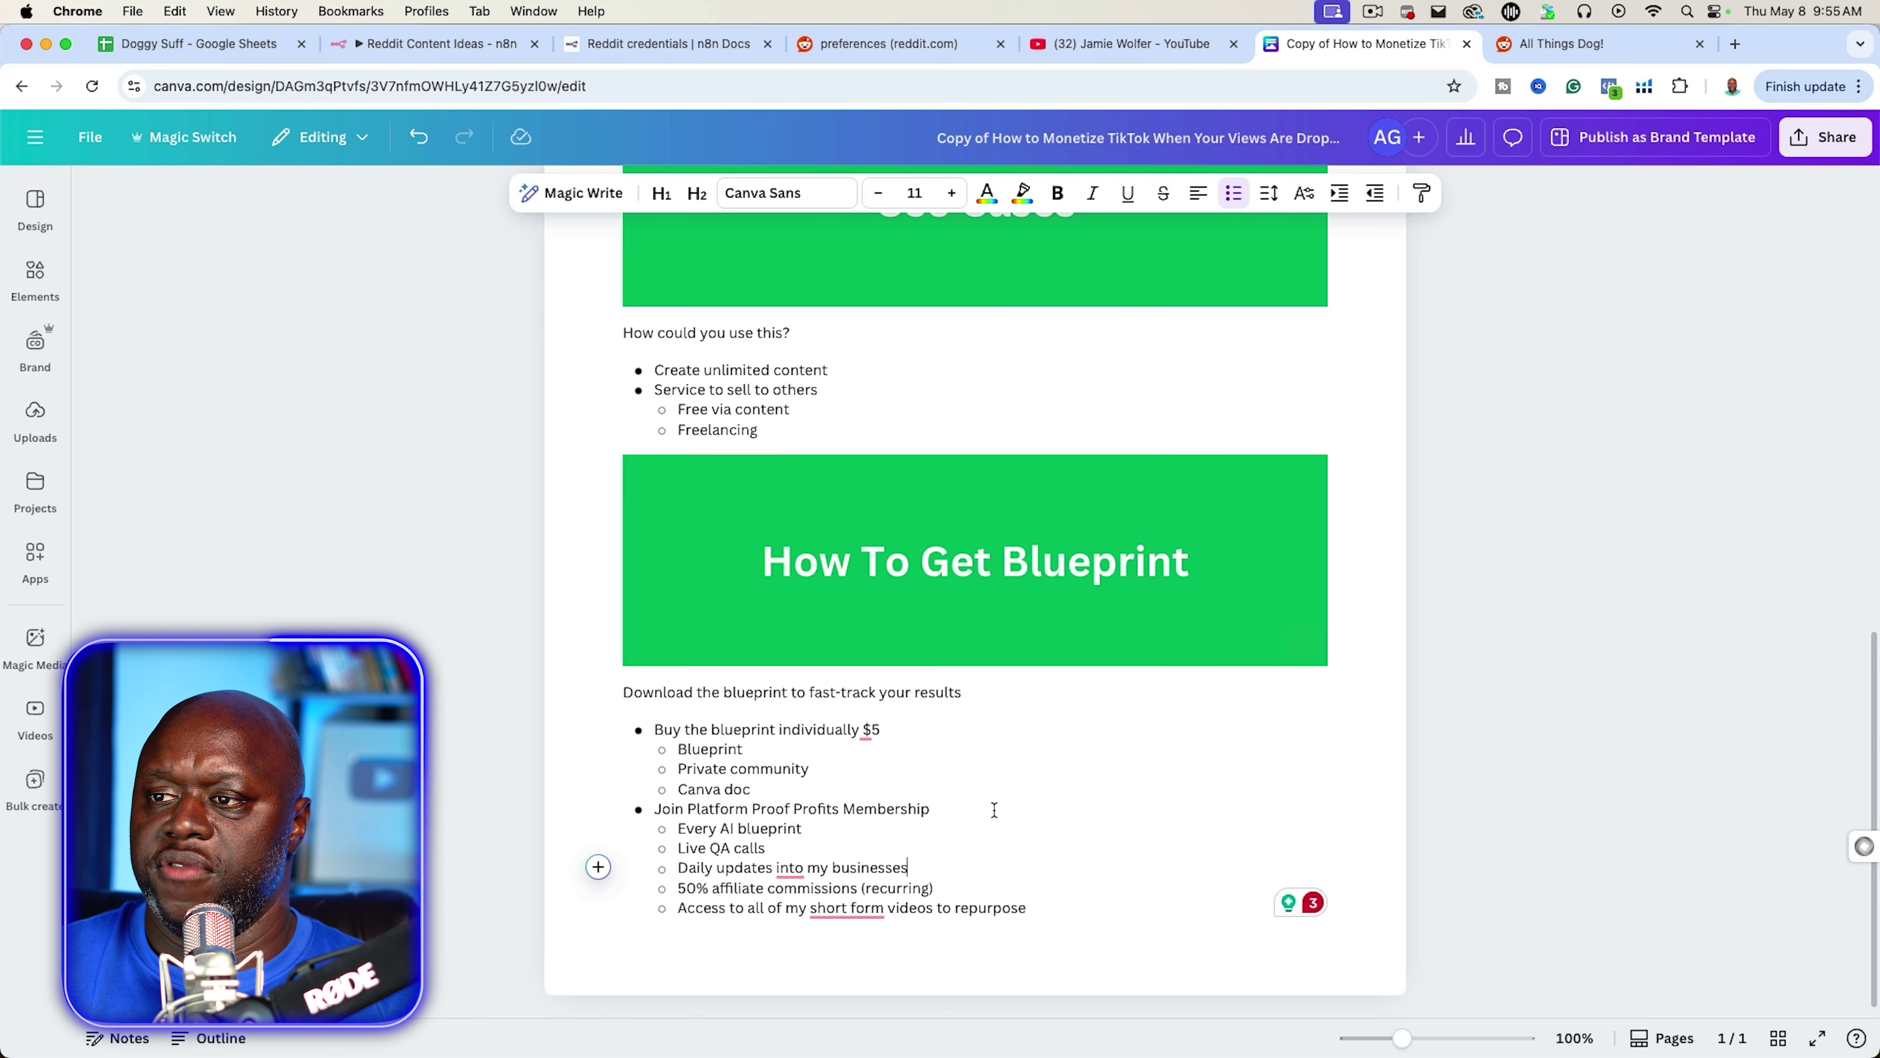
{"action": "left_click", "coordinate": [1101, 552]}
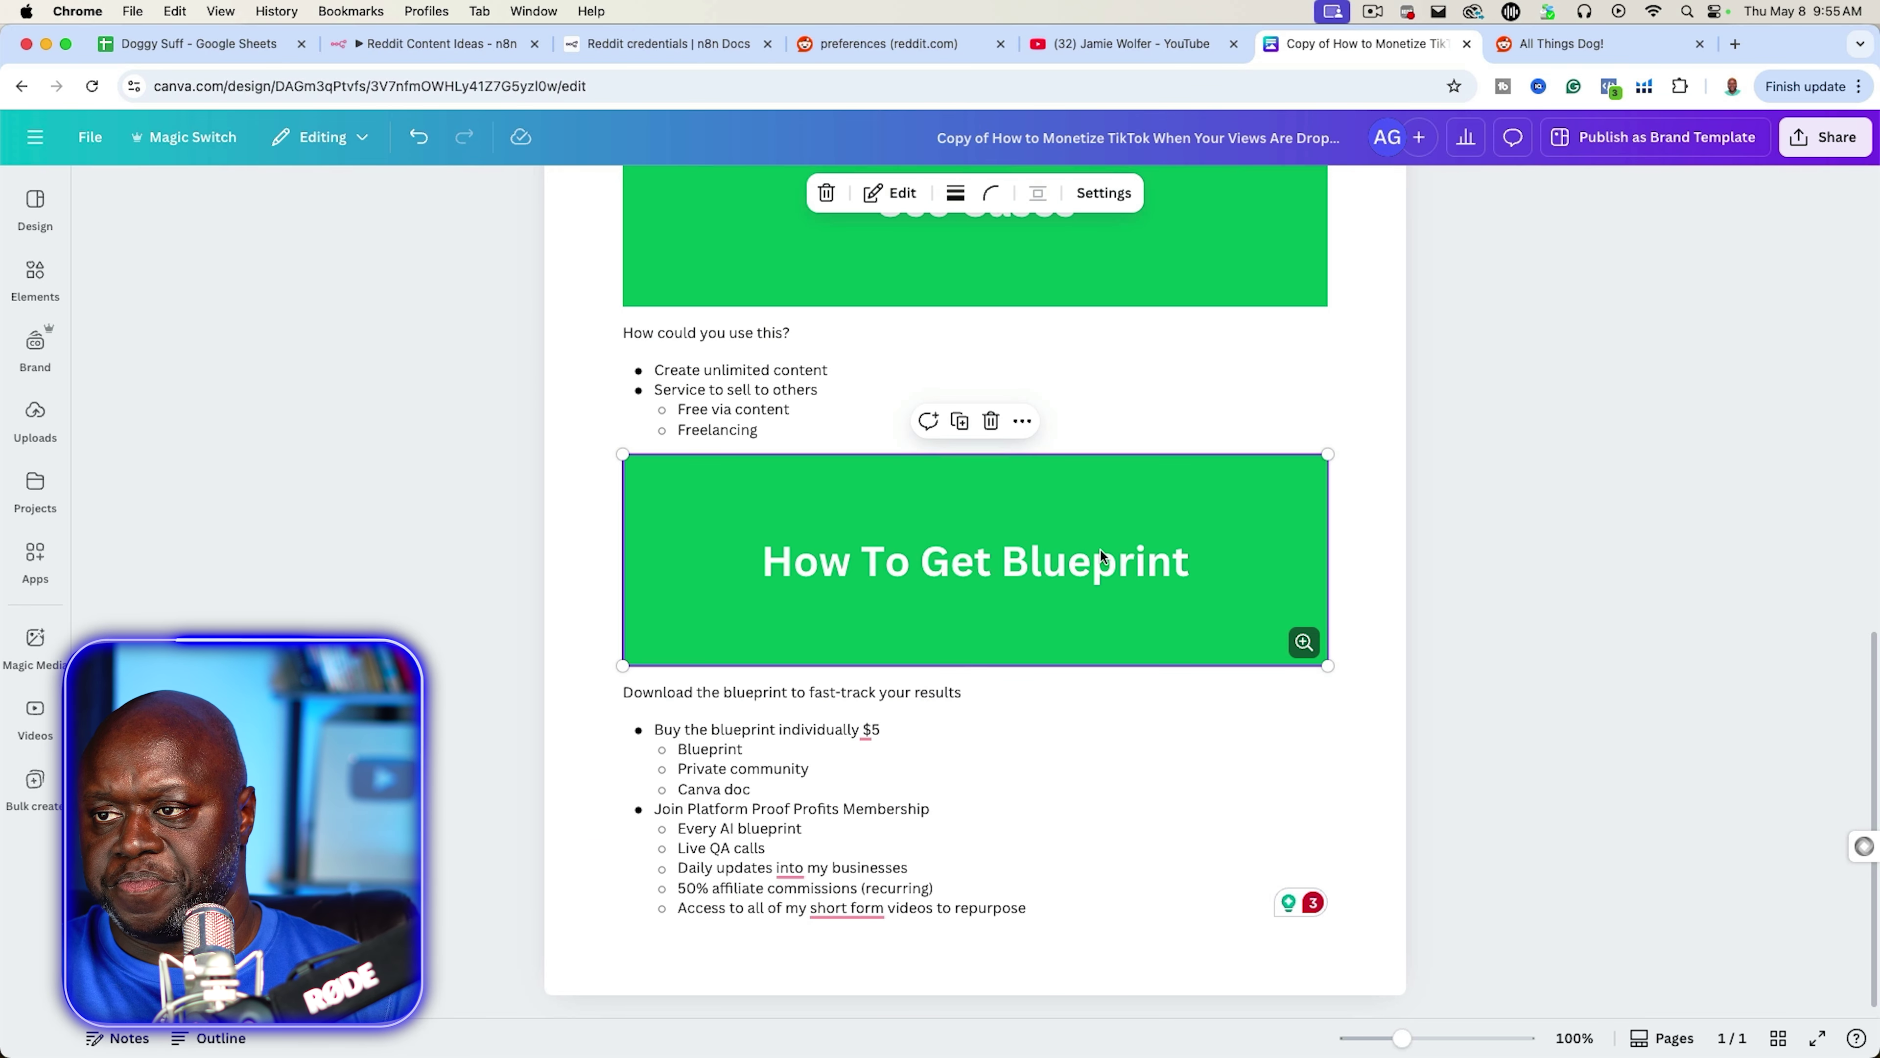
{"action": "left_click", "coordinate": [959, 421]}
{"action": "scroll", "coordinate": [1142, 667], "scroll_direction": "down", "scroll_amount": 4}
{"action": "left_click_drag", "start_coordinate": [1142, 609], "coordinate": [1027, 788]}
- Change the duplicated banner's heading to "Prompts Used" and save the banner
{"action": "double_click", "coordinate": [1027, 788]}
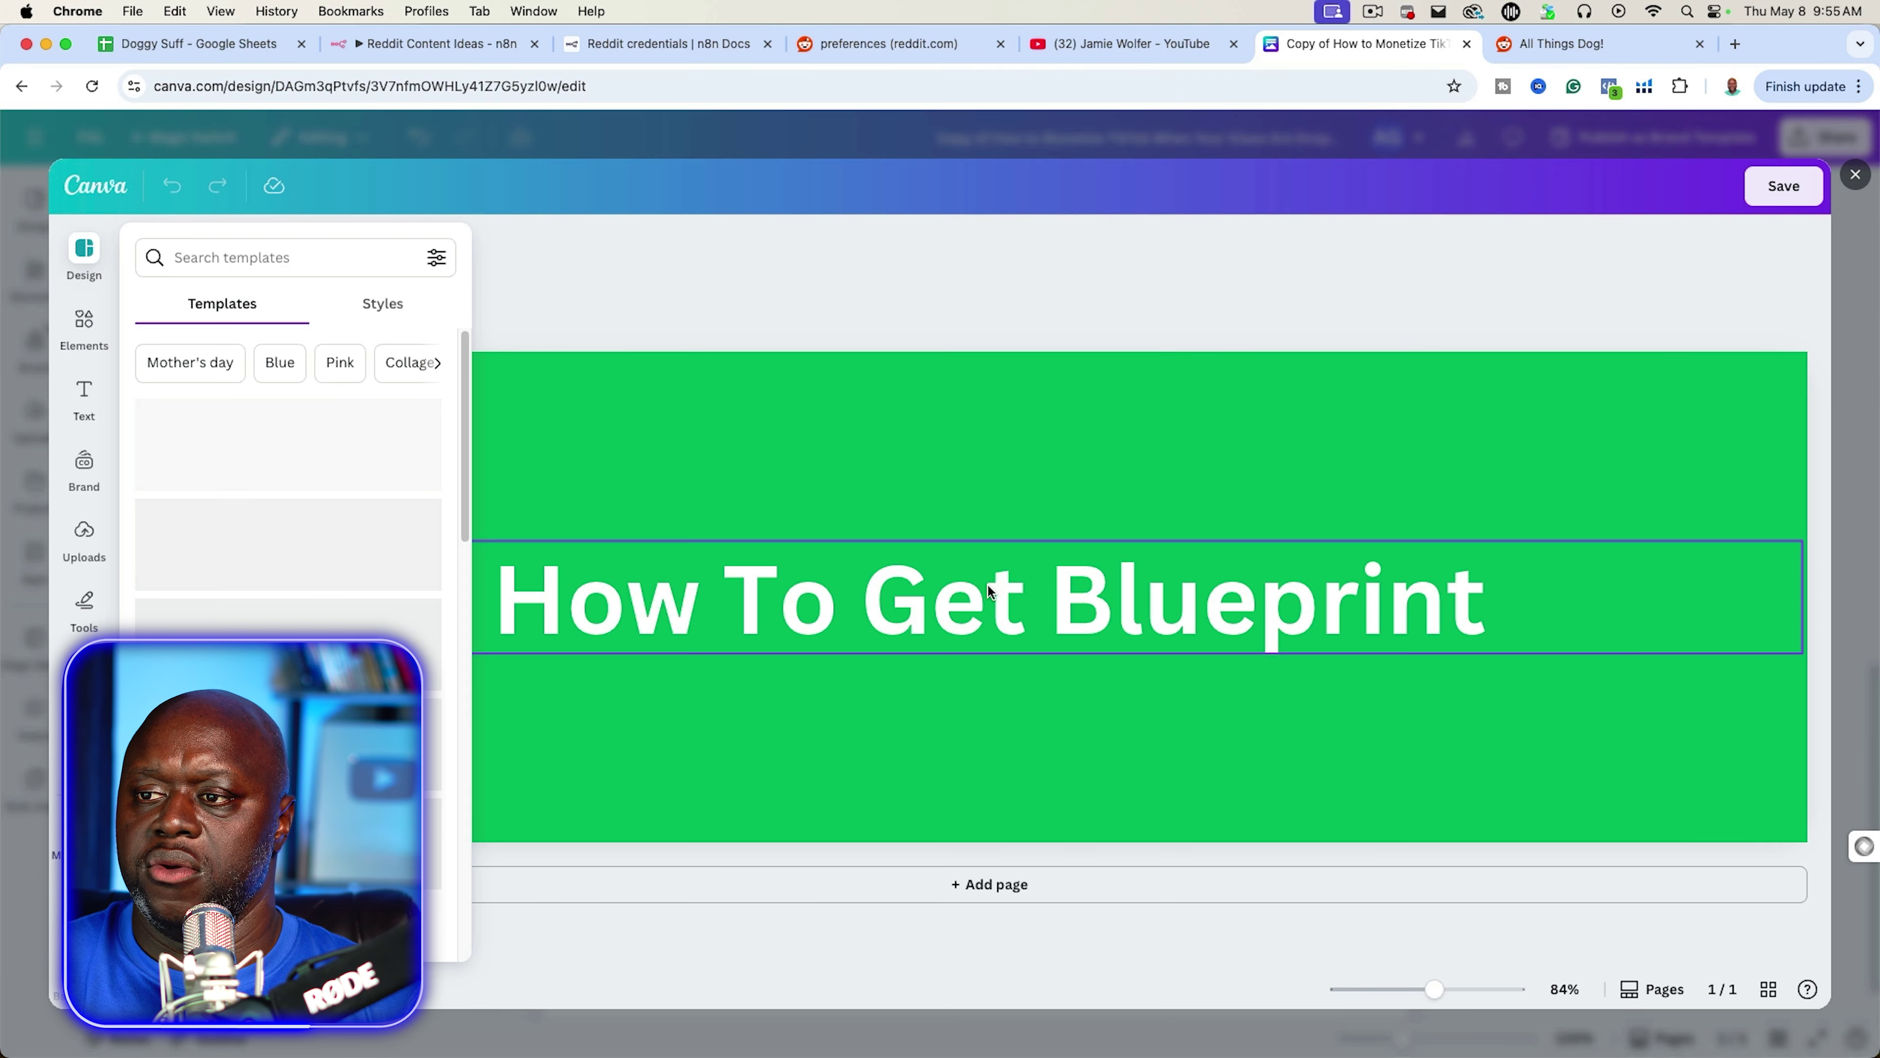
{"action": "double_click", "coordinate": [987, 585]}
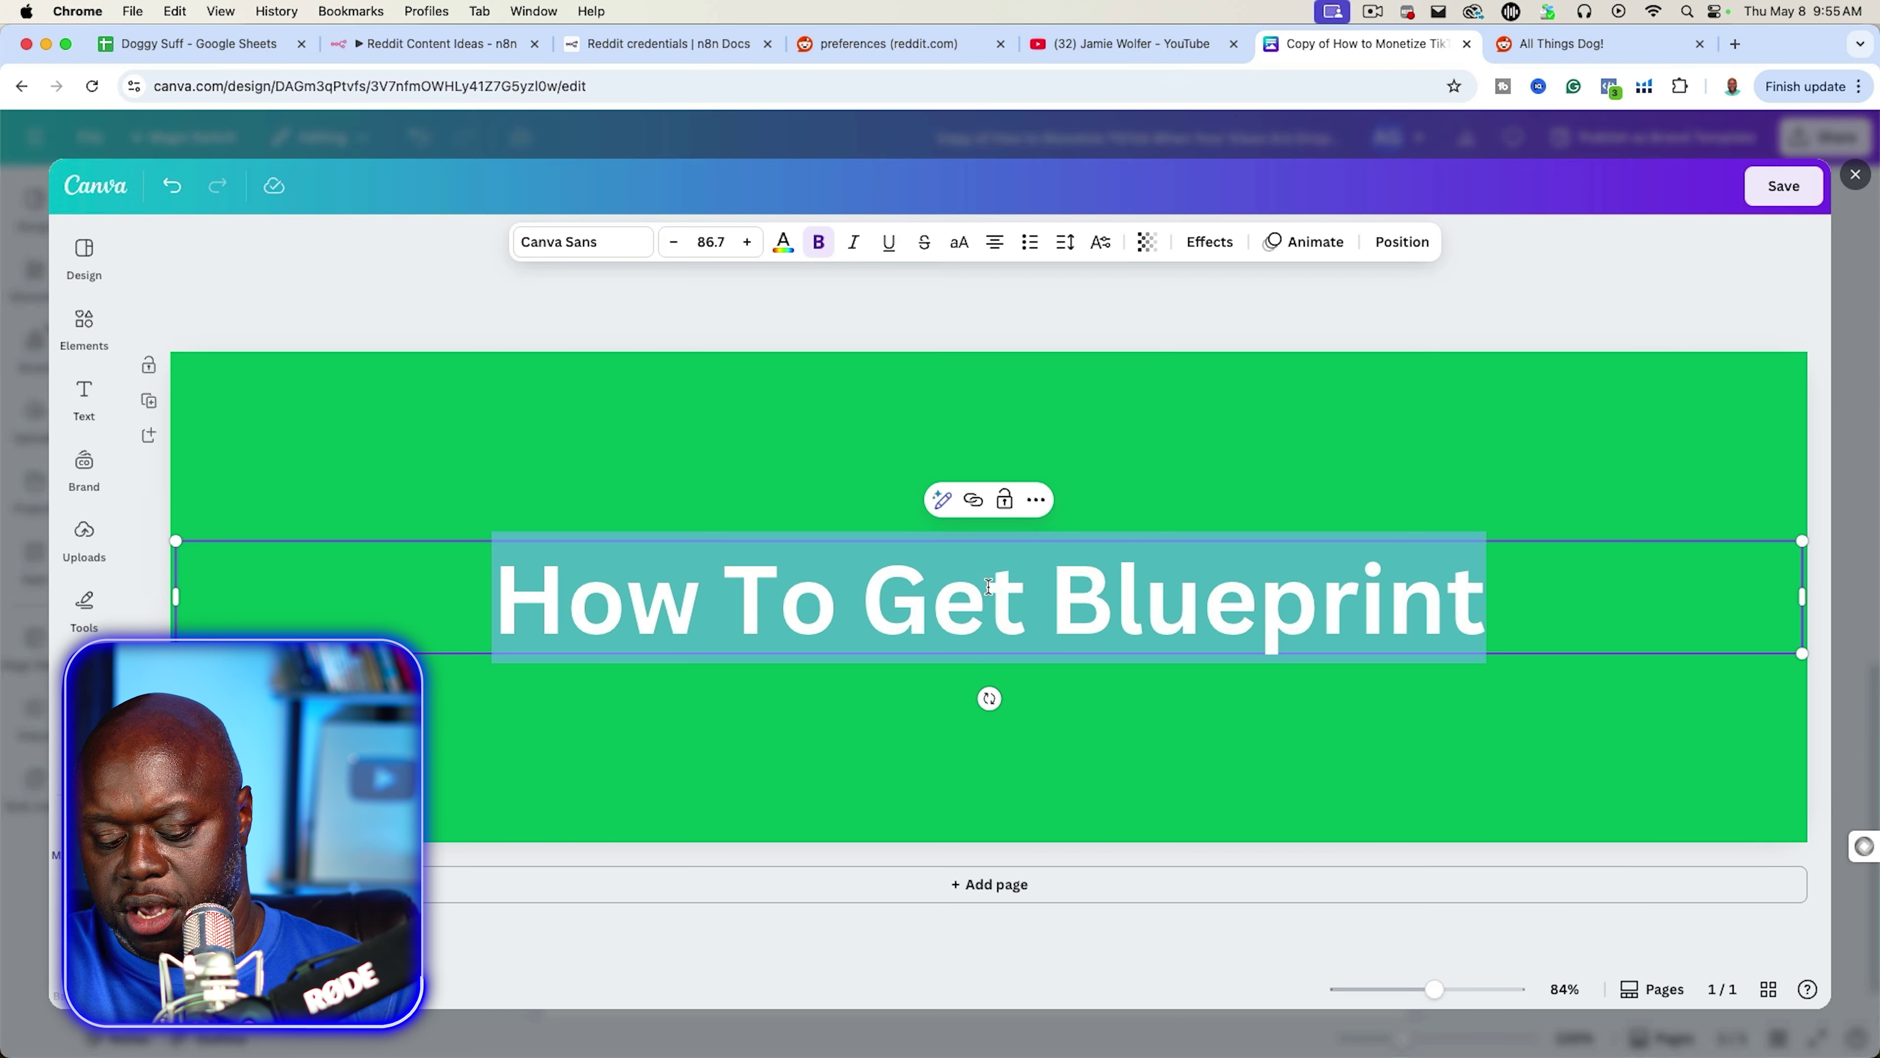
{"action": "type", "text": "Prompt"}
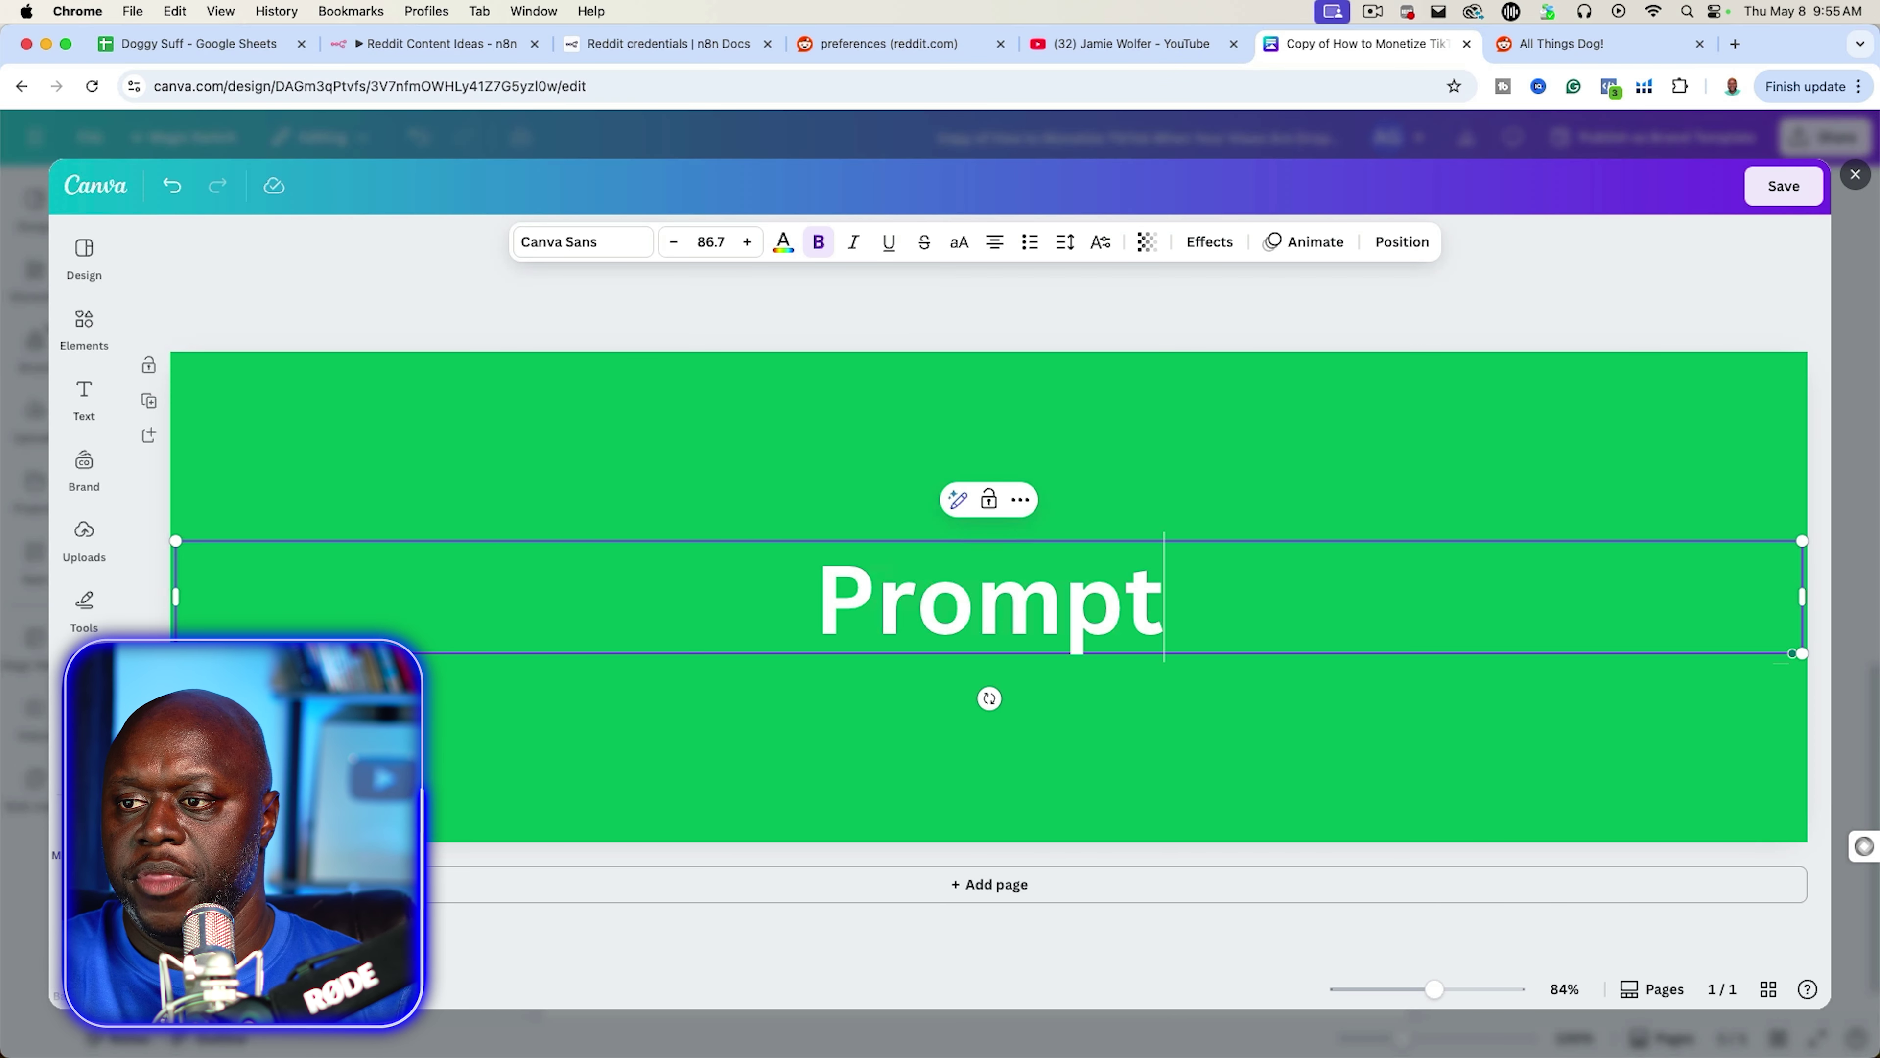
{"action": "type", "text": "s Used"}
{"action": "left_click", "coordinate": [1798, 187]}
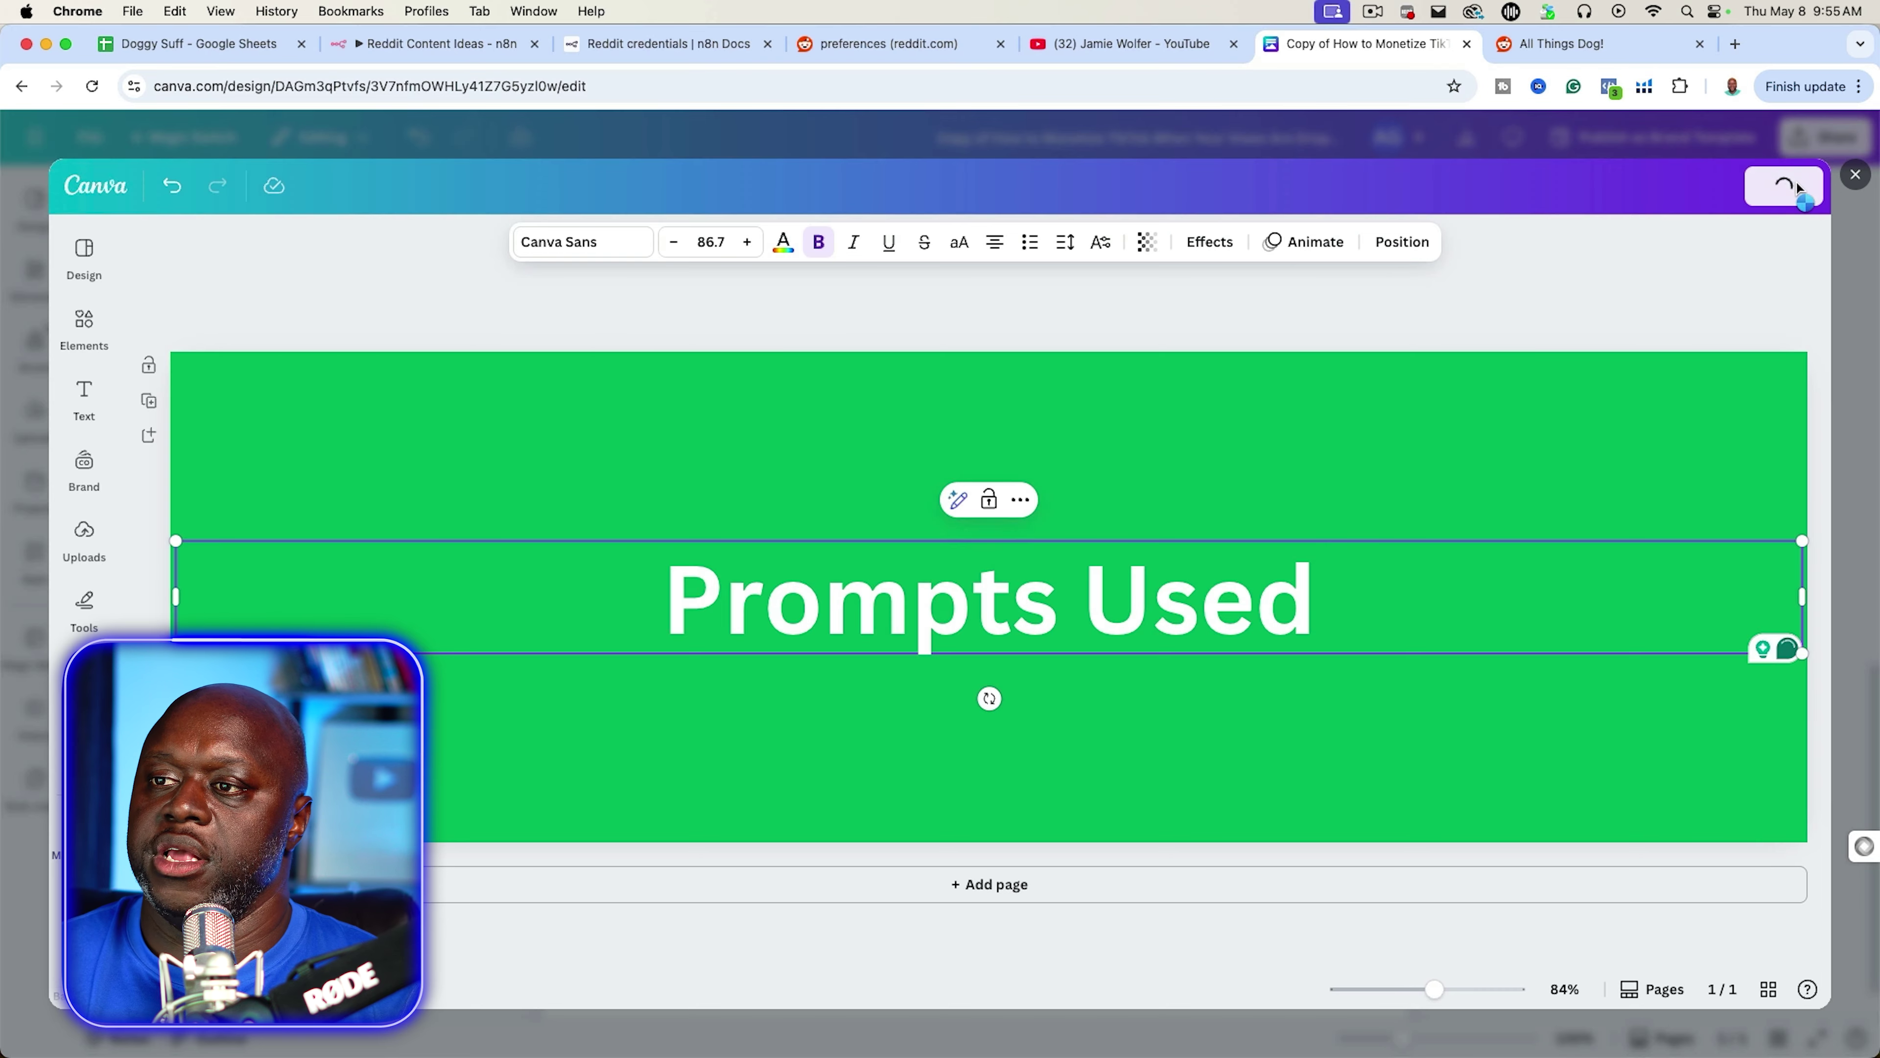
- Switch back to the n8n workflow and read the full affiliate marketing prompt in the expression editor, and close it
{"action": "left_click", "coordinate": [628, 46]}
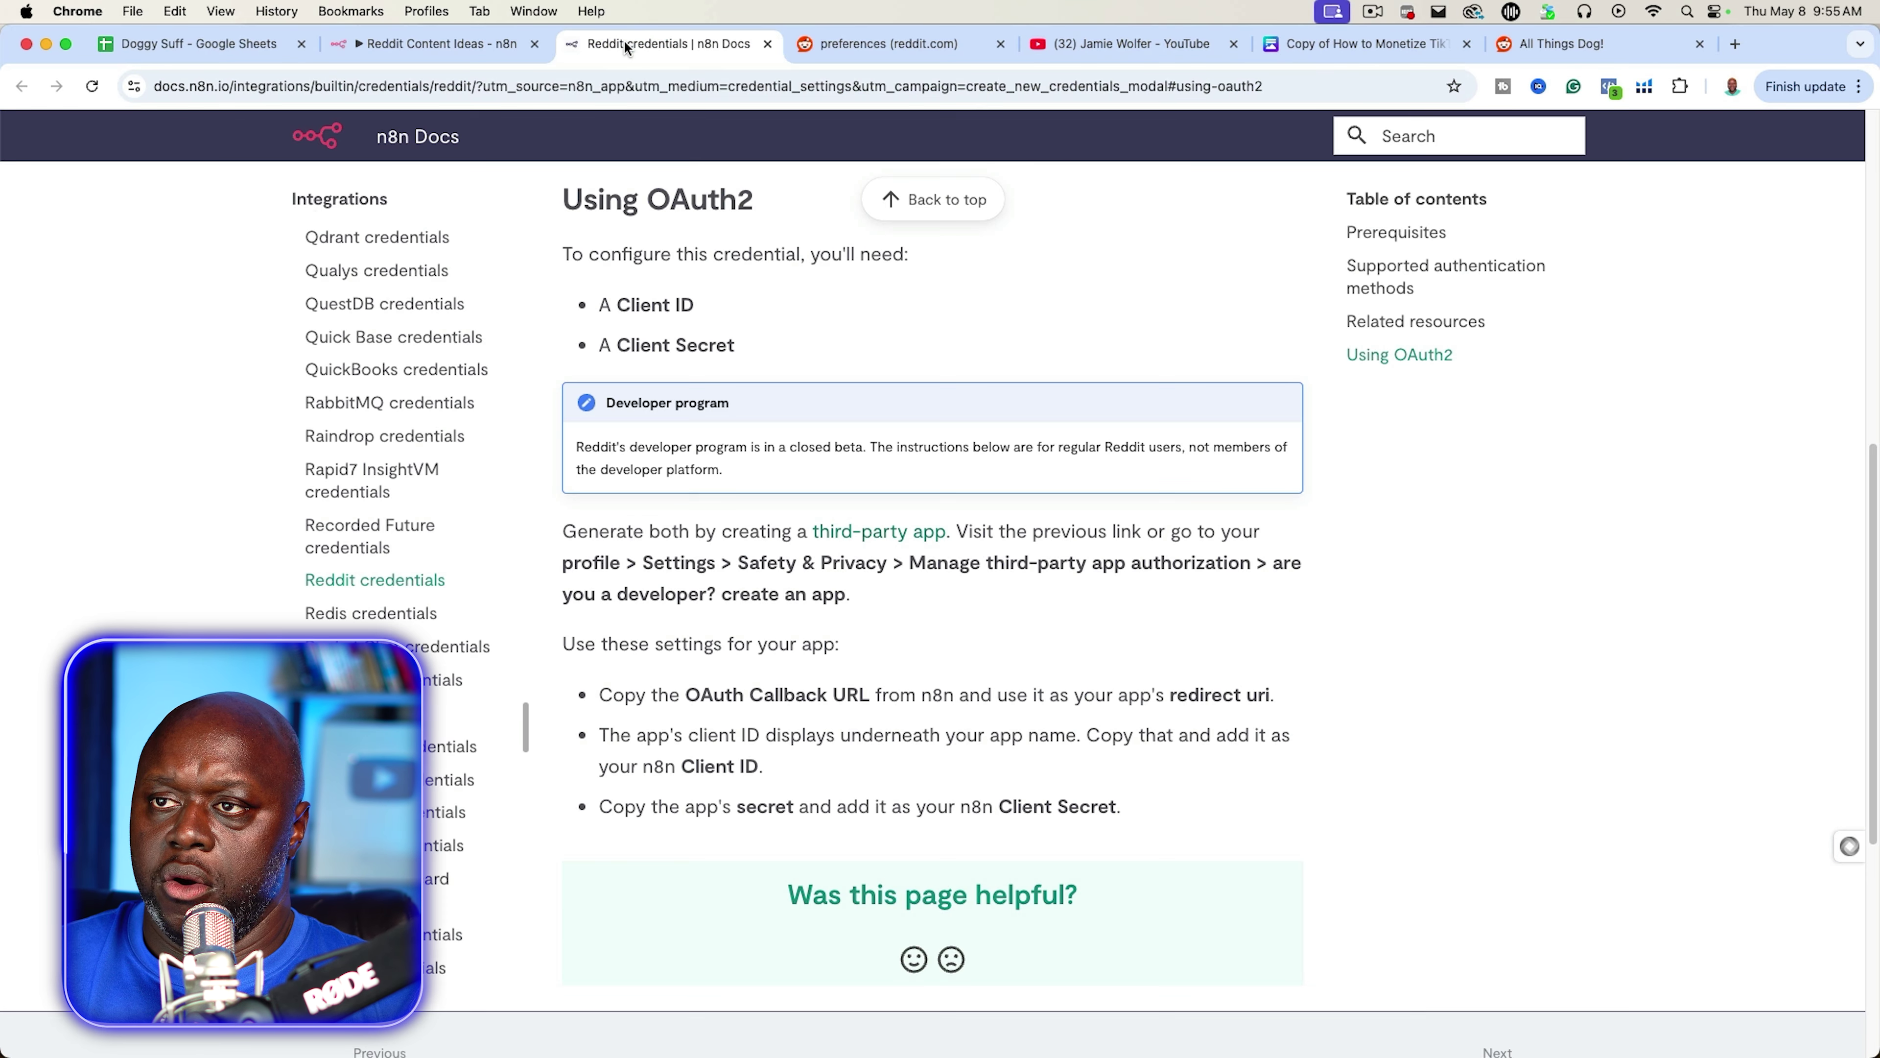
{"action": "left_click", "coordinate": [436, 44]}
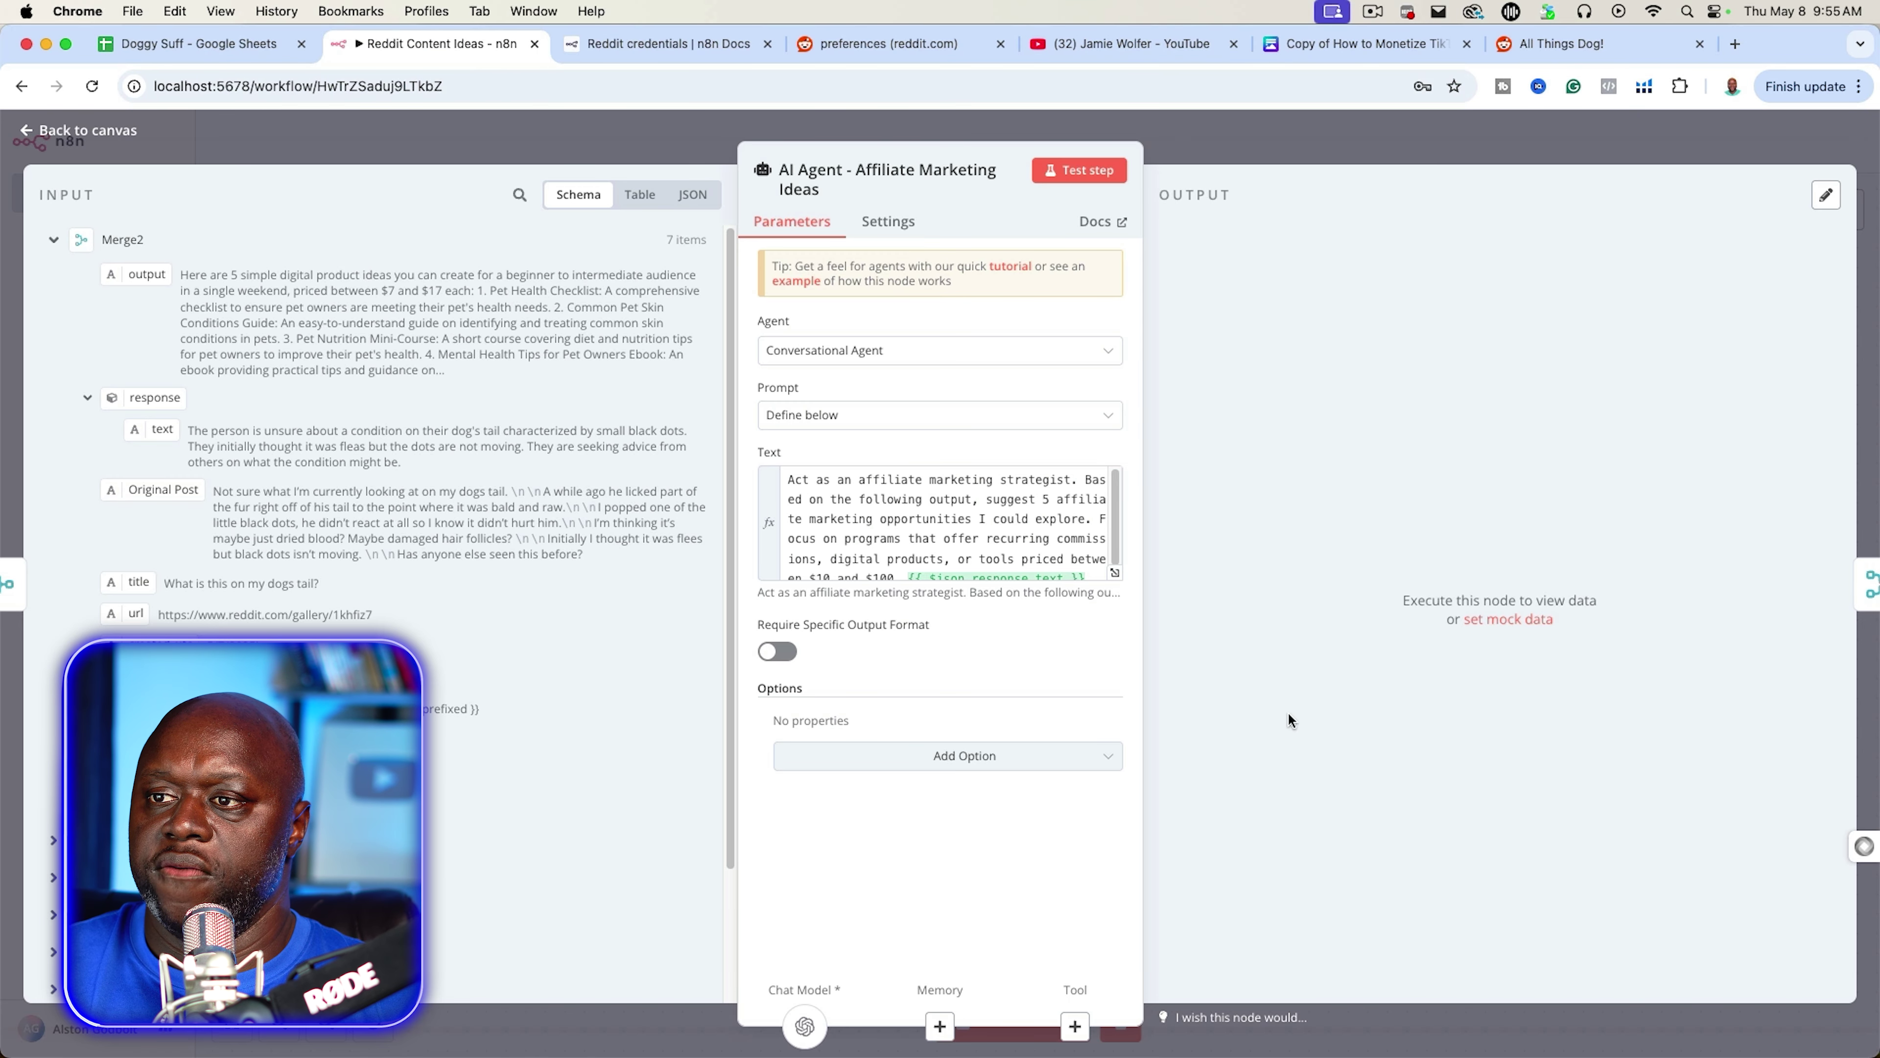
{"action": "left_click", "coordinate": [1077, 576]}
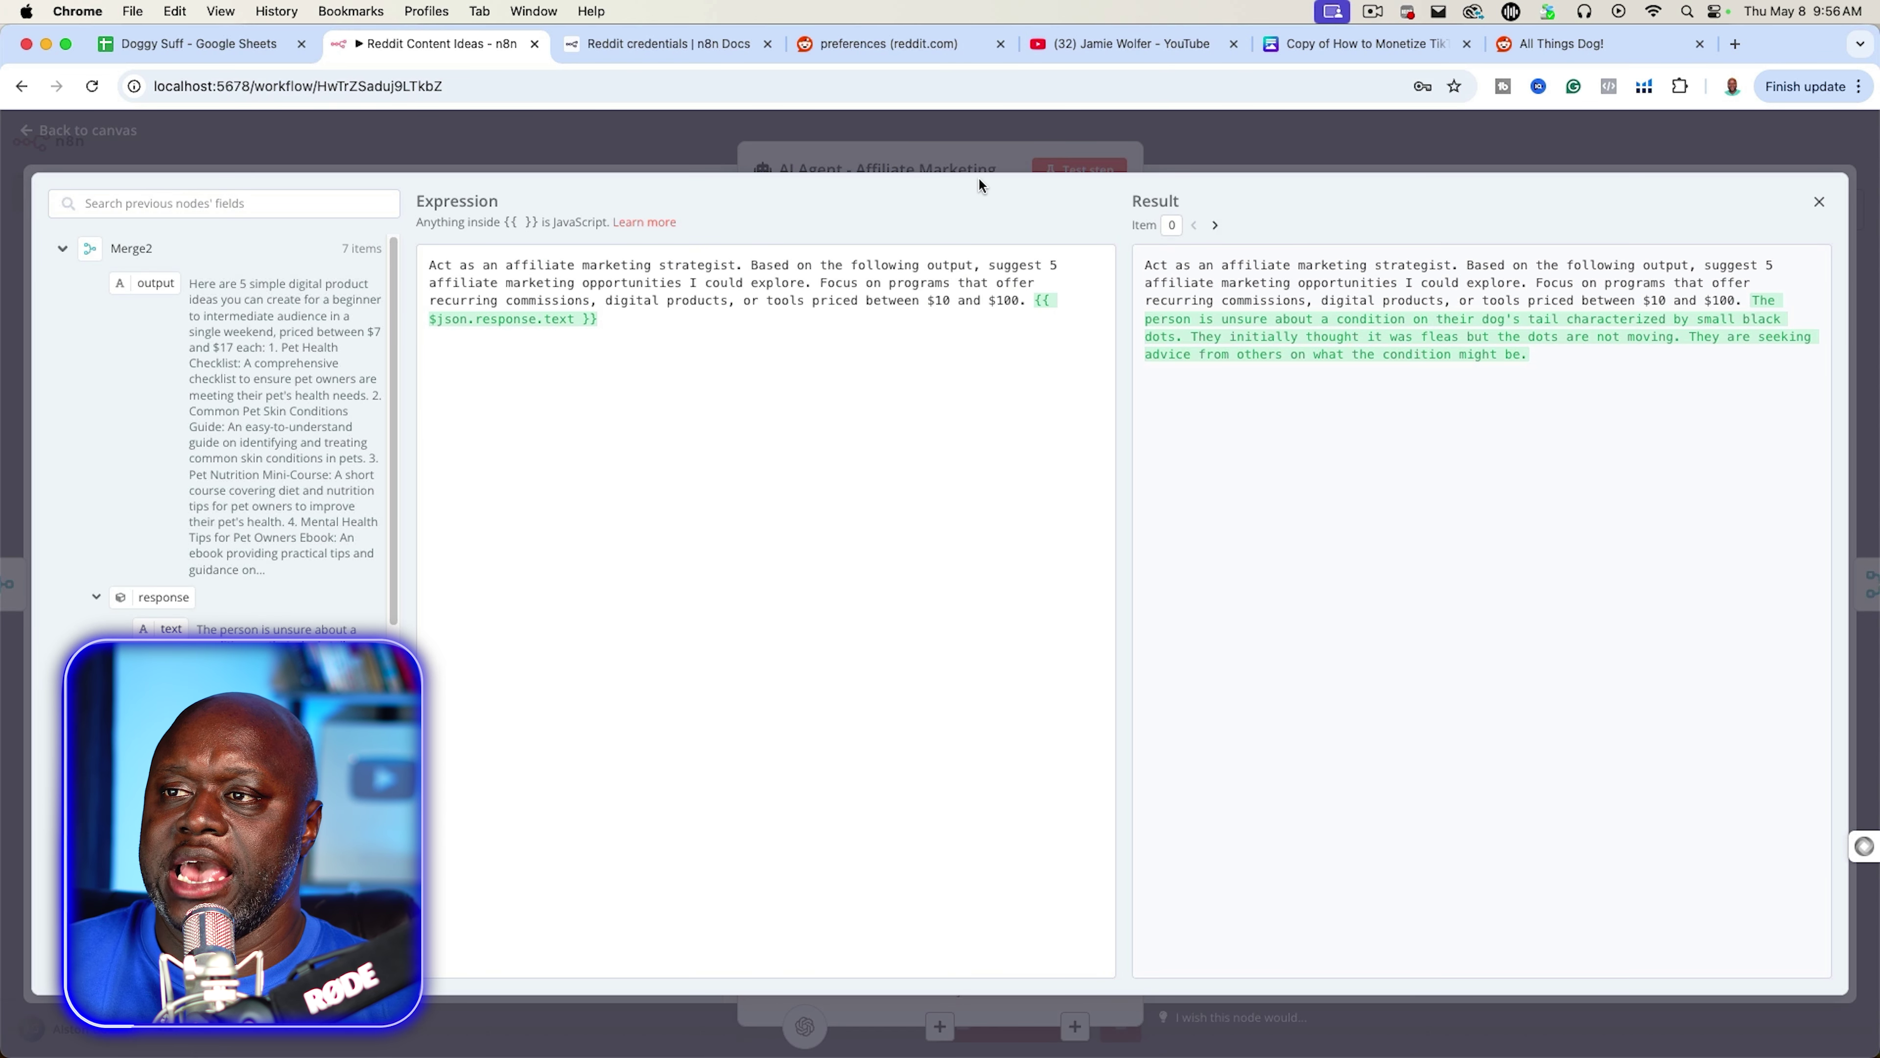
{"action": "left_click", "coordinate": [937, 153]}
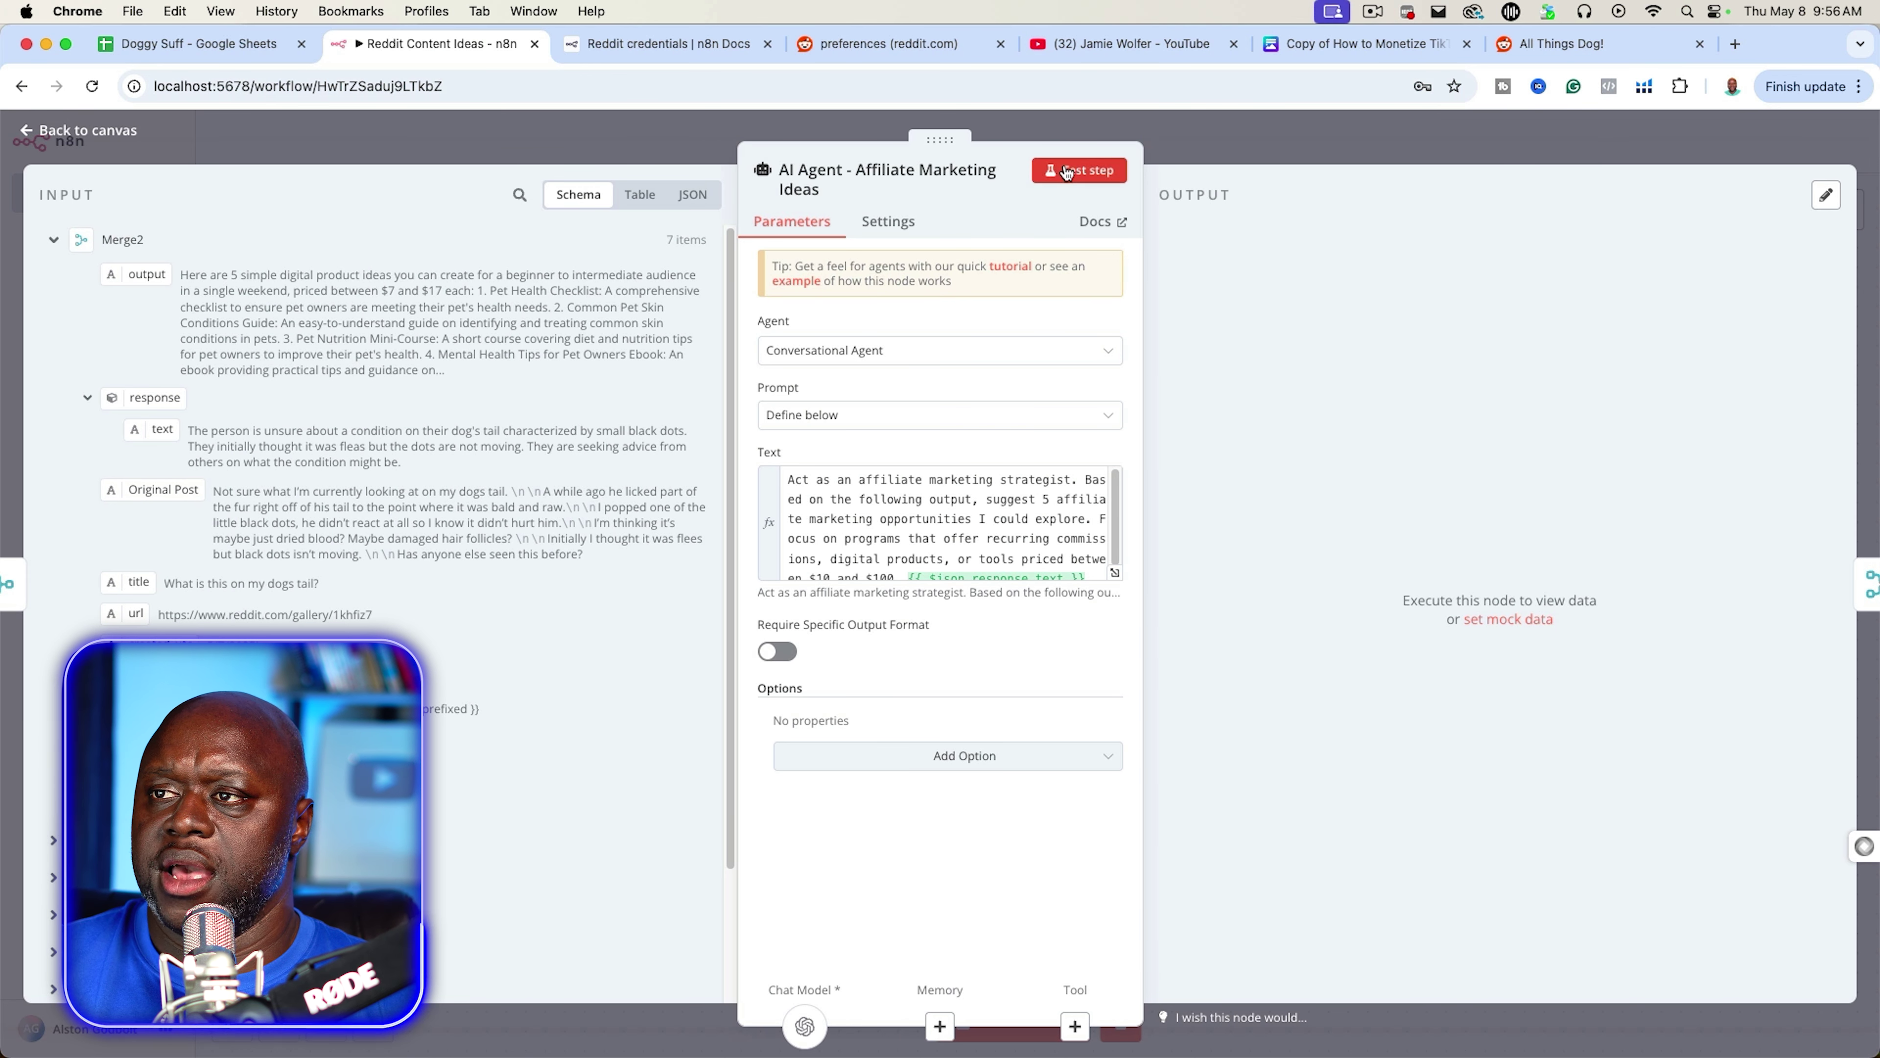
- Look through the available agent types without changing the selection, and test the AI Agent - Affiliate Marketing Ideas node
{"action": "left_click", "coordinate": [885, 352]}
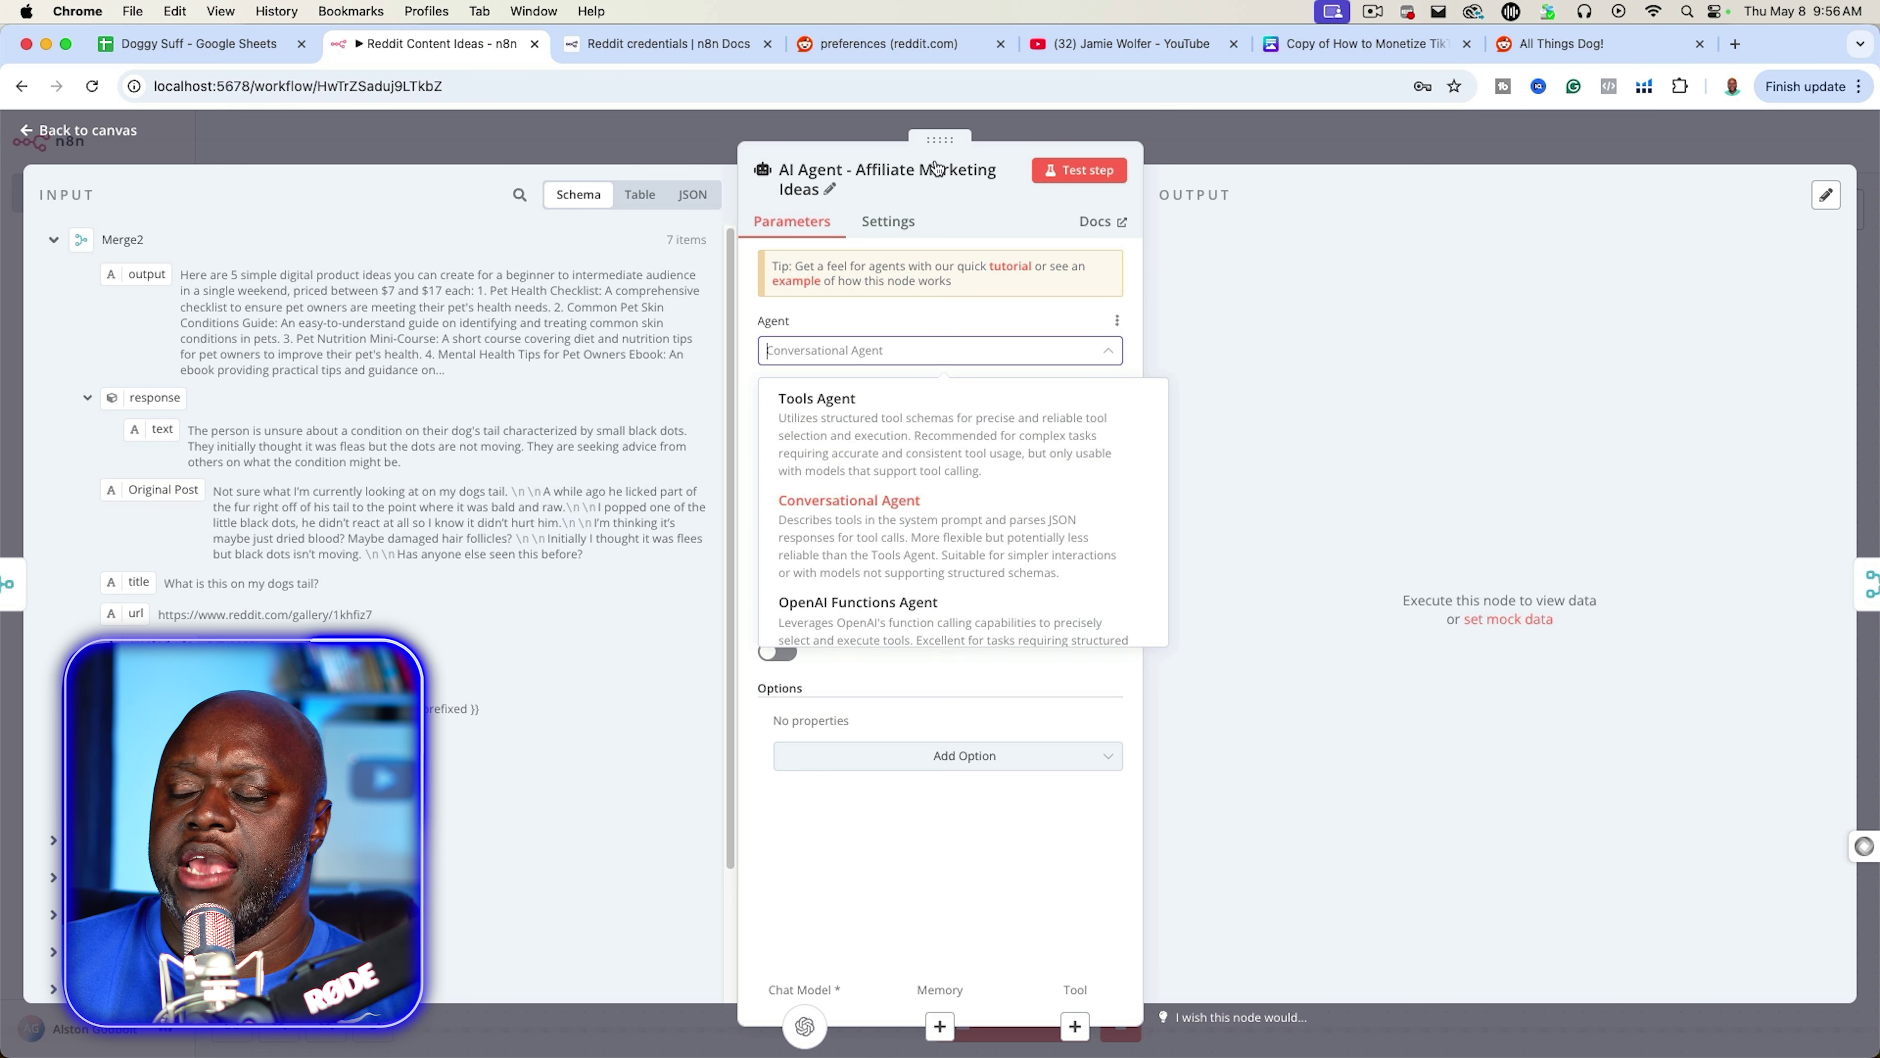
{"action": "scroll", "coordinate": [947, 454], "scroll_direction": "down", "scroll_amount": 5}
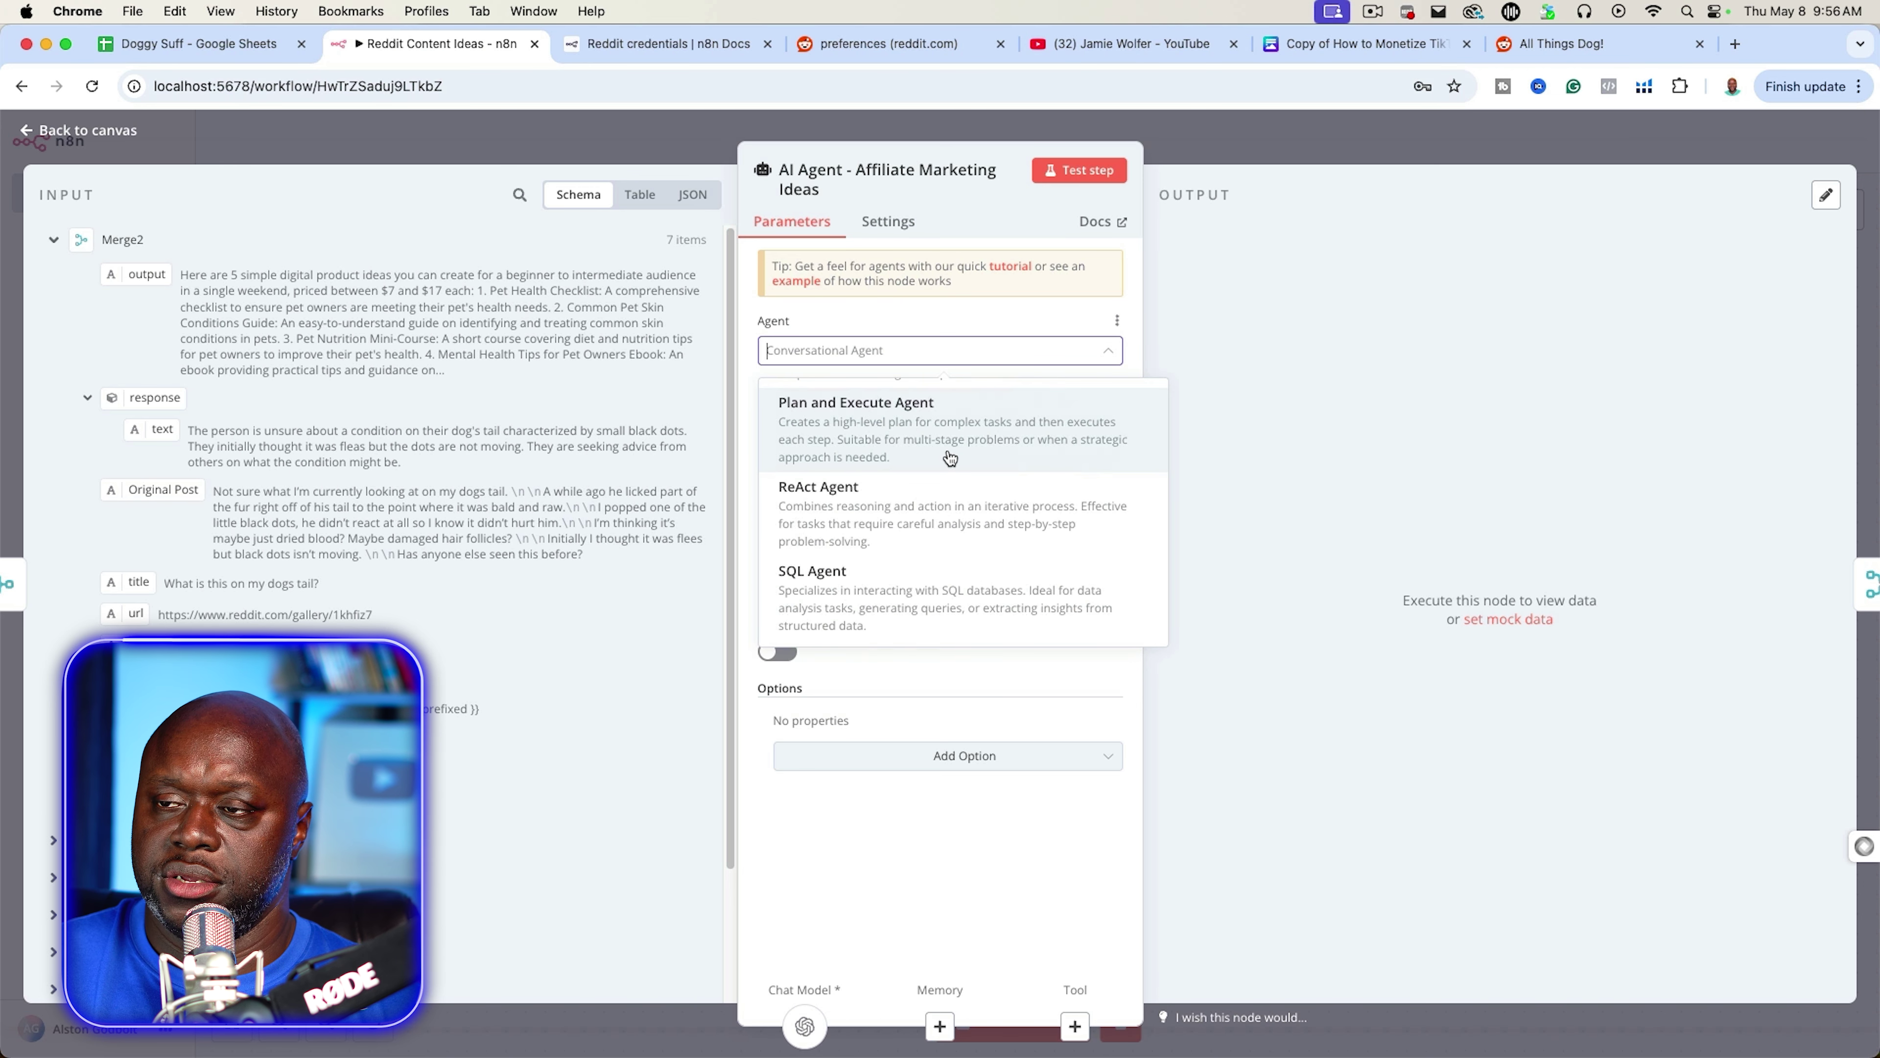
{"action": "scroll", "coordinate": [950, 455], "scroll_direction": "up", "scroll_amount": 5}
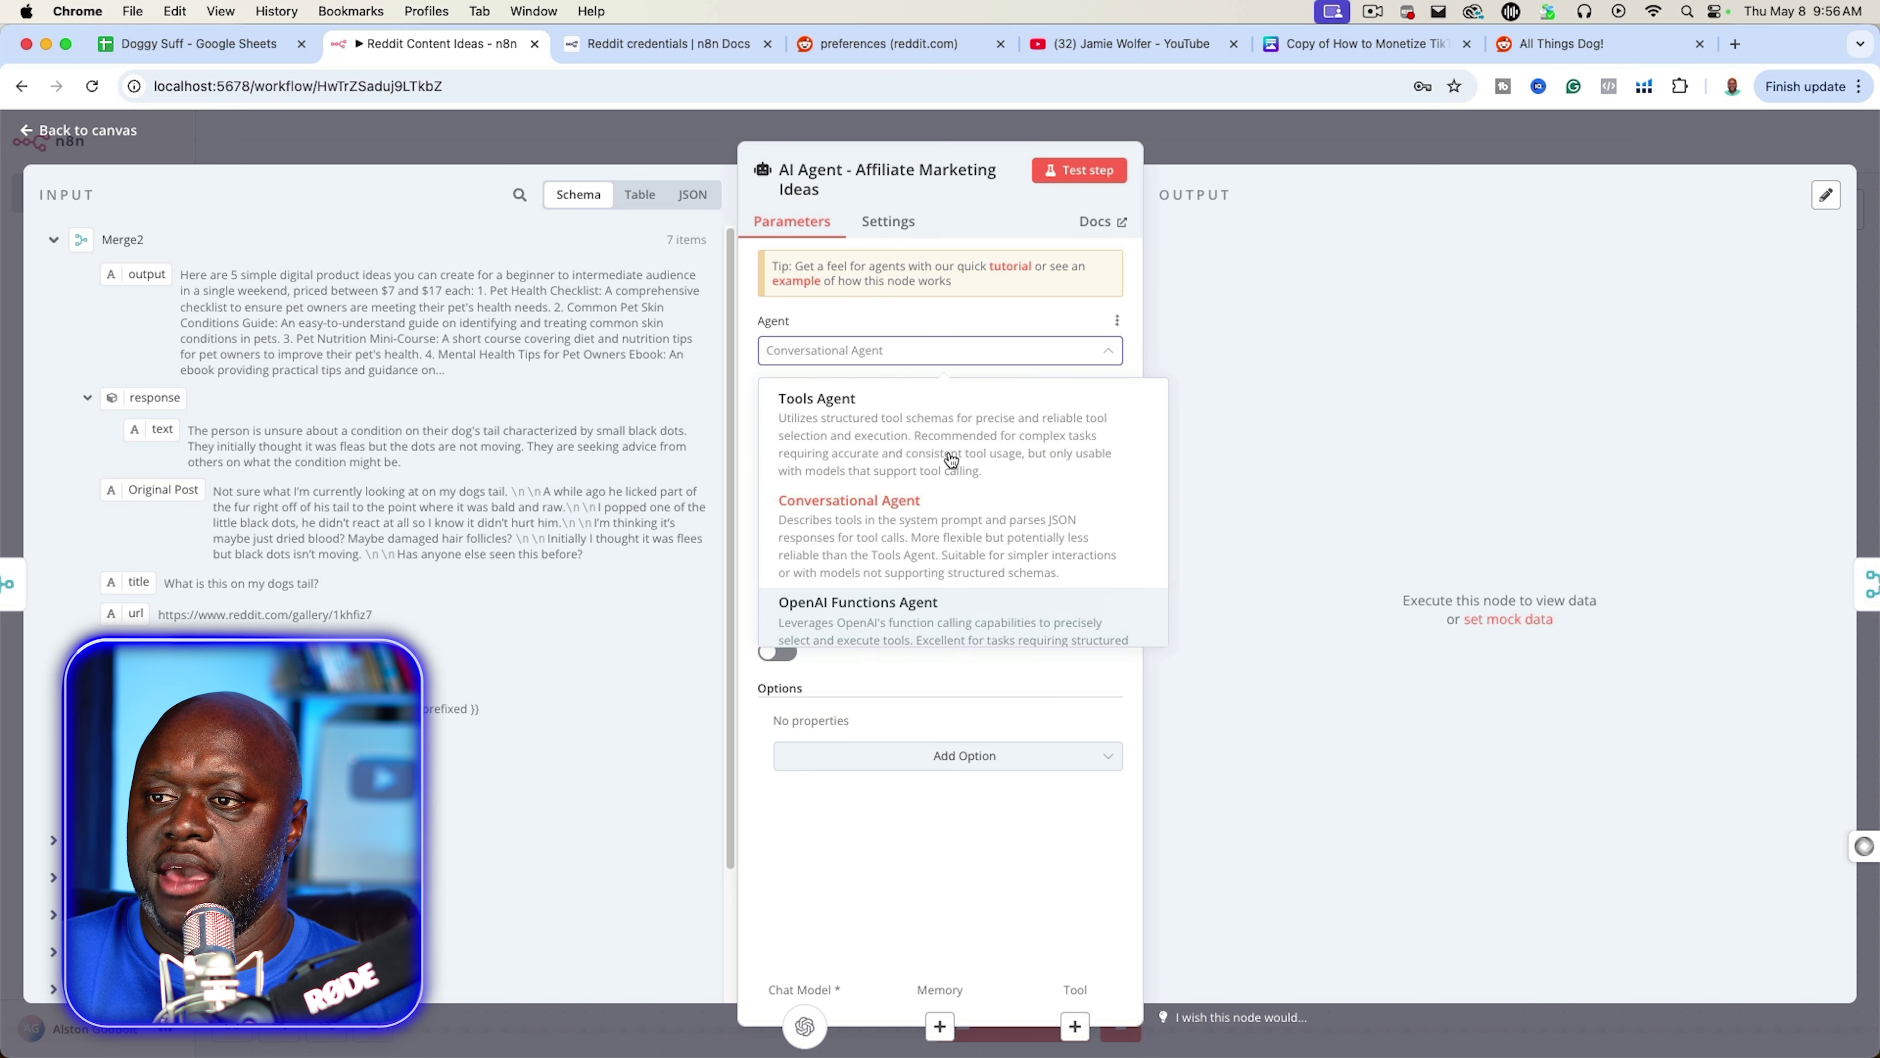
{"action": "left_click", "coordinate": [1016, 207]}
{"action": "left_click", "coordinate": [974, 175]}
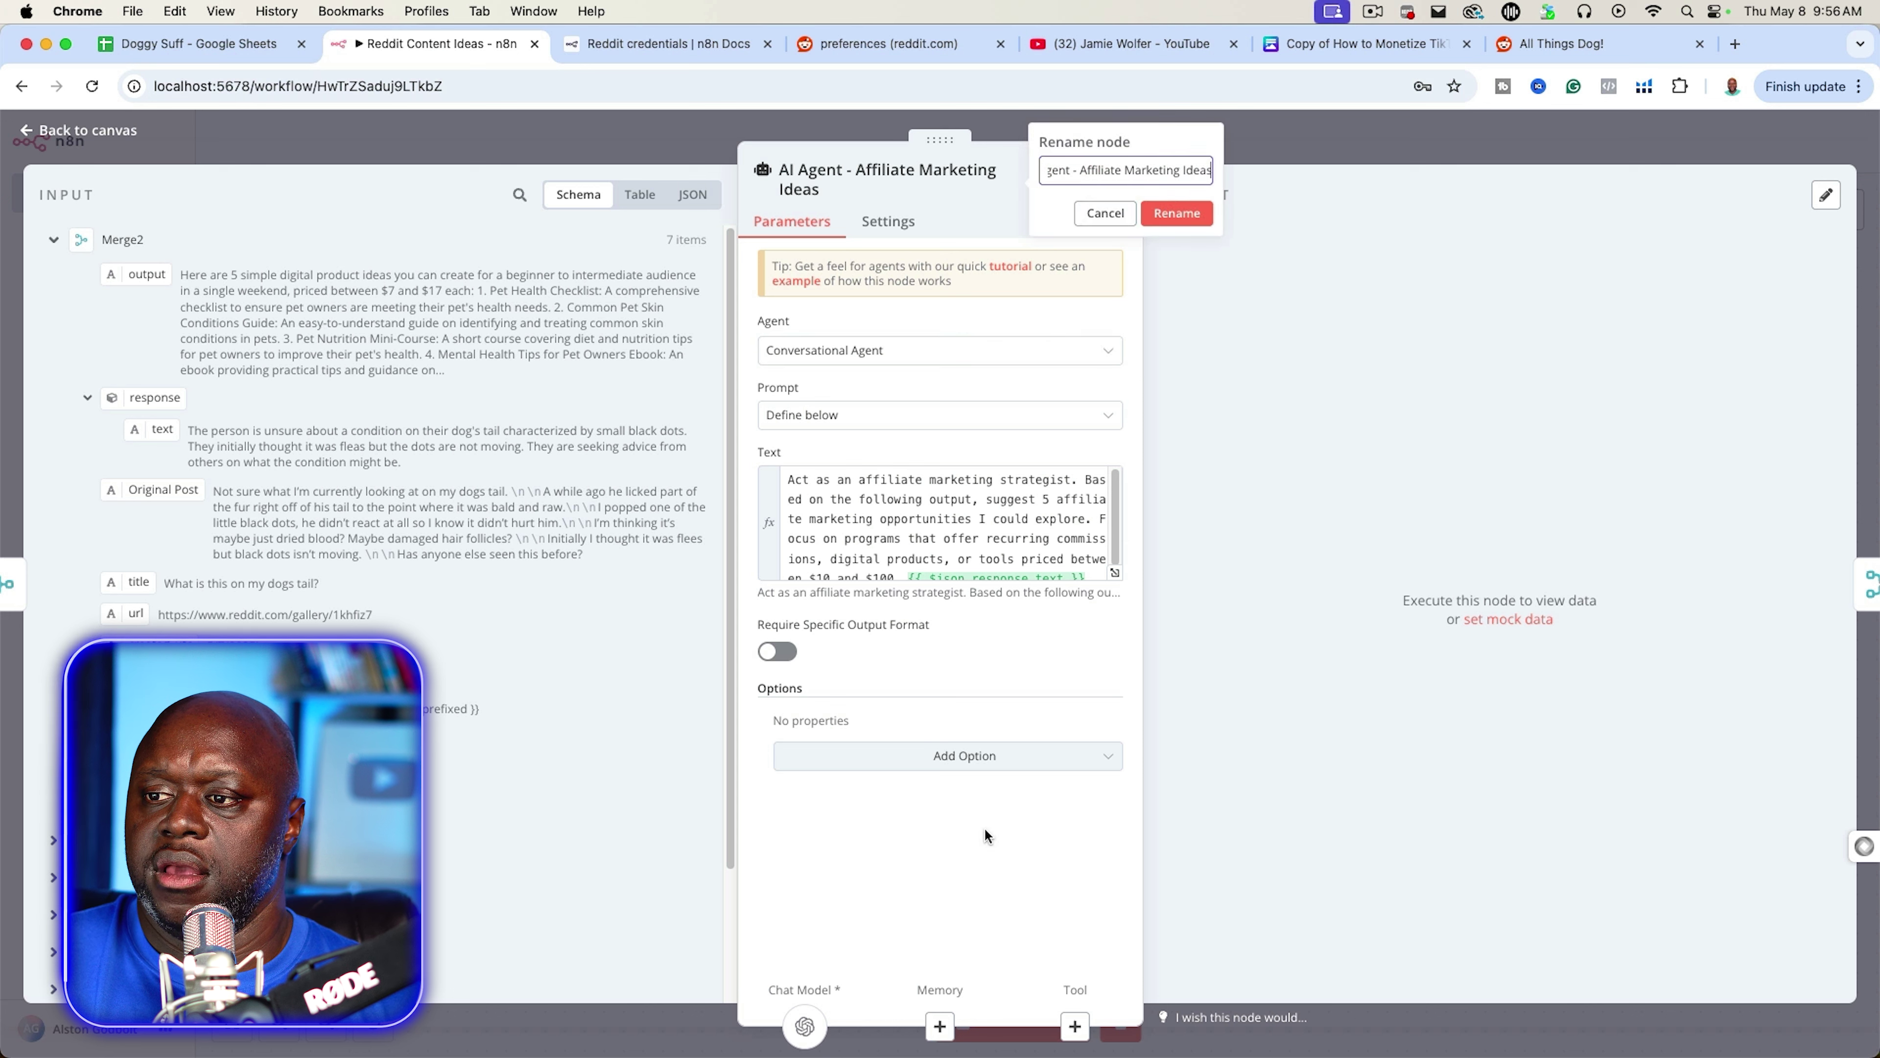
{"action": "left_click", "coordinate": [1105, 213]}
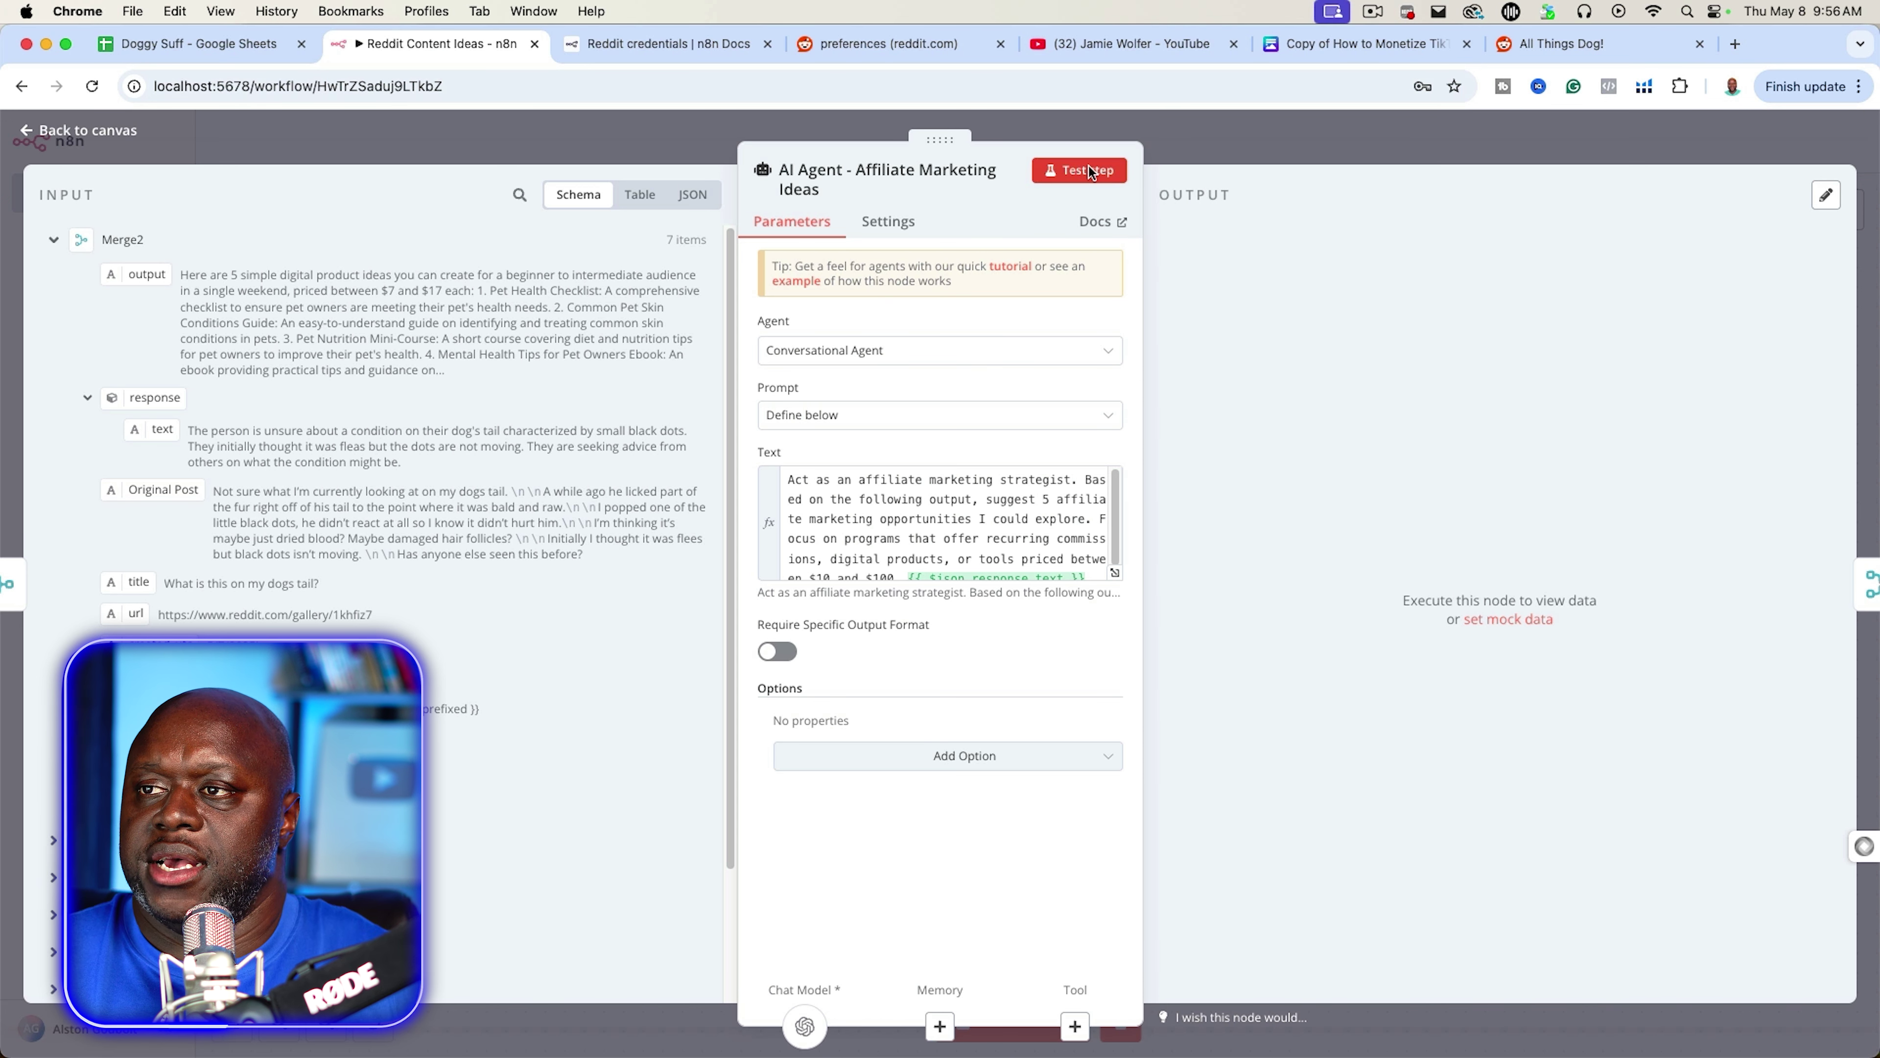
{"action": "left_click", "coordinate": [1088, 170]}
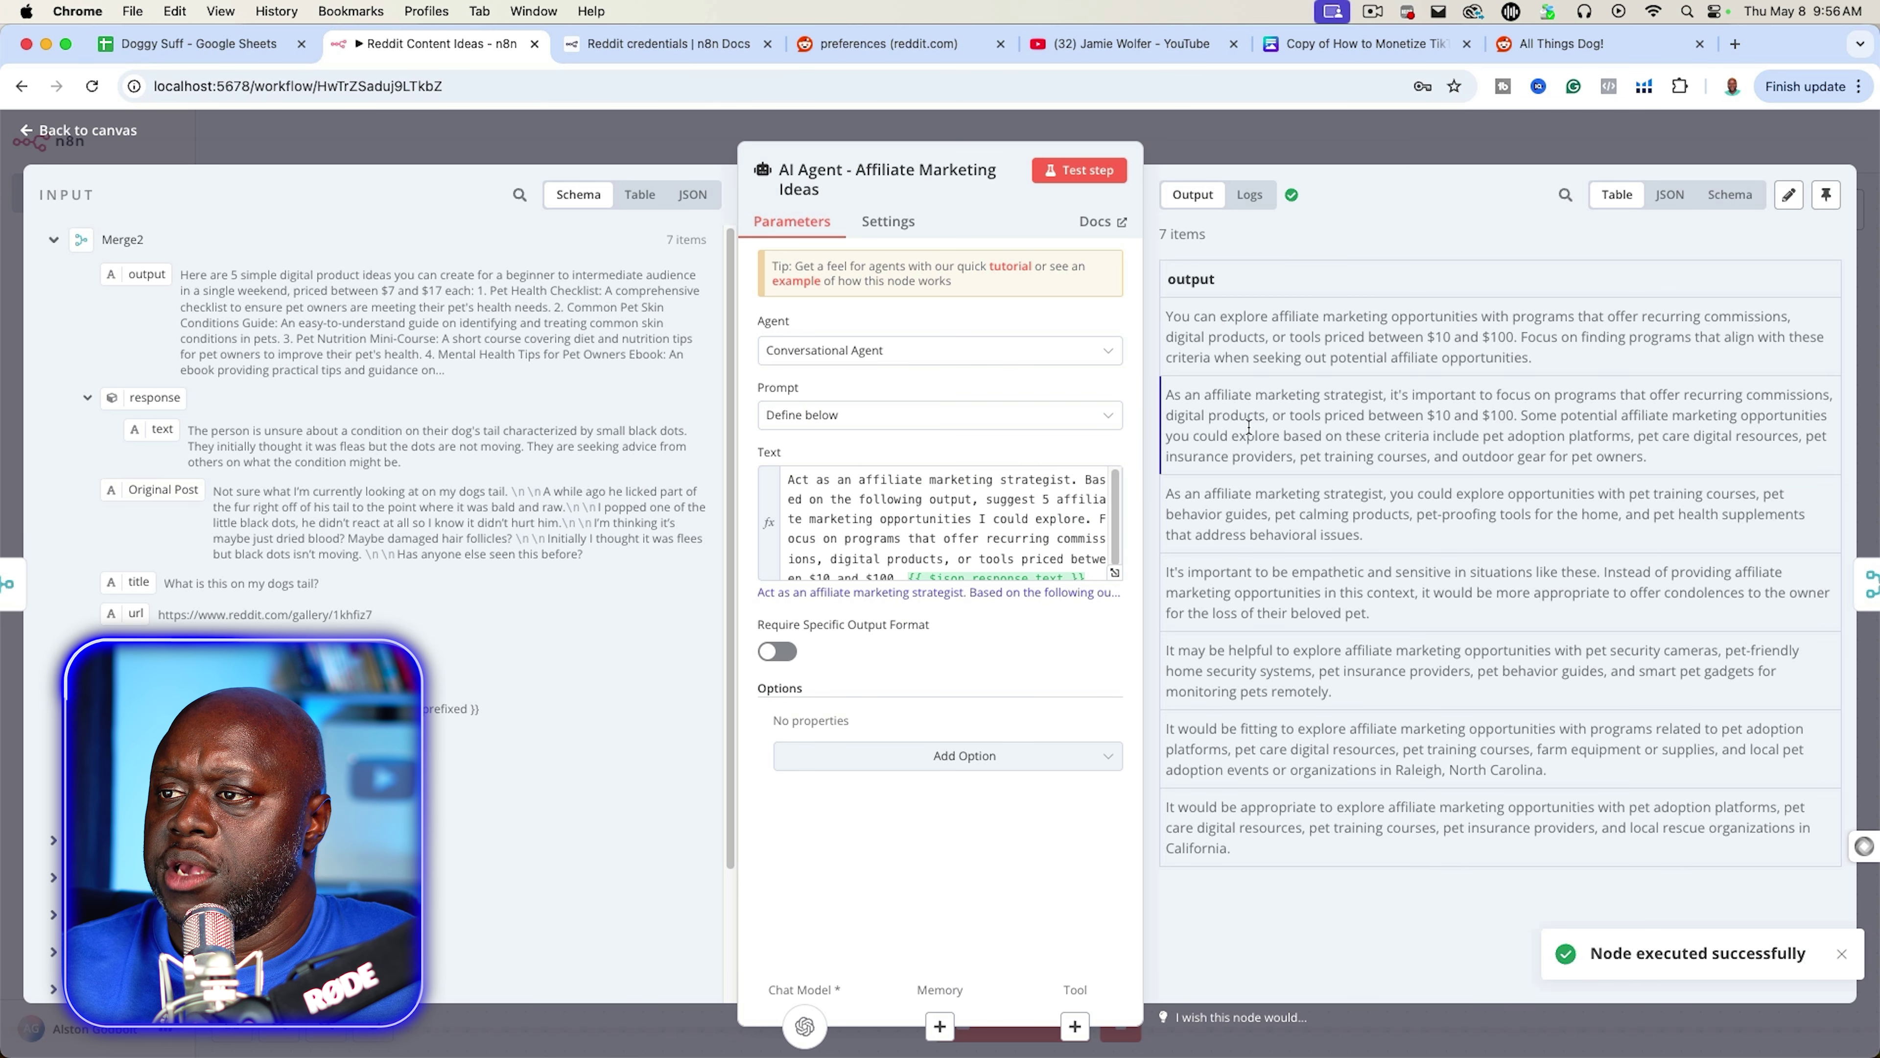
{"action": "left_click_drag", "start_coordinate": [1192, 393], "coordinate": [1517, 415]}
- Delete the prompt sentence about recurring commissions, digital products, or tools priced between $10 and $100, and retest the affiliate marketing agent
{"action": "left_click", "coordinate": [959, 510]}
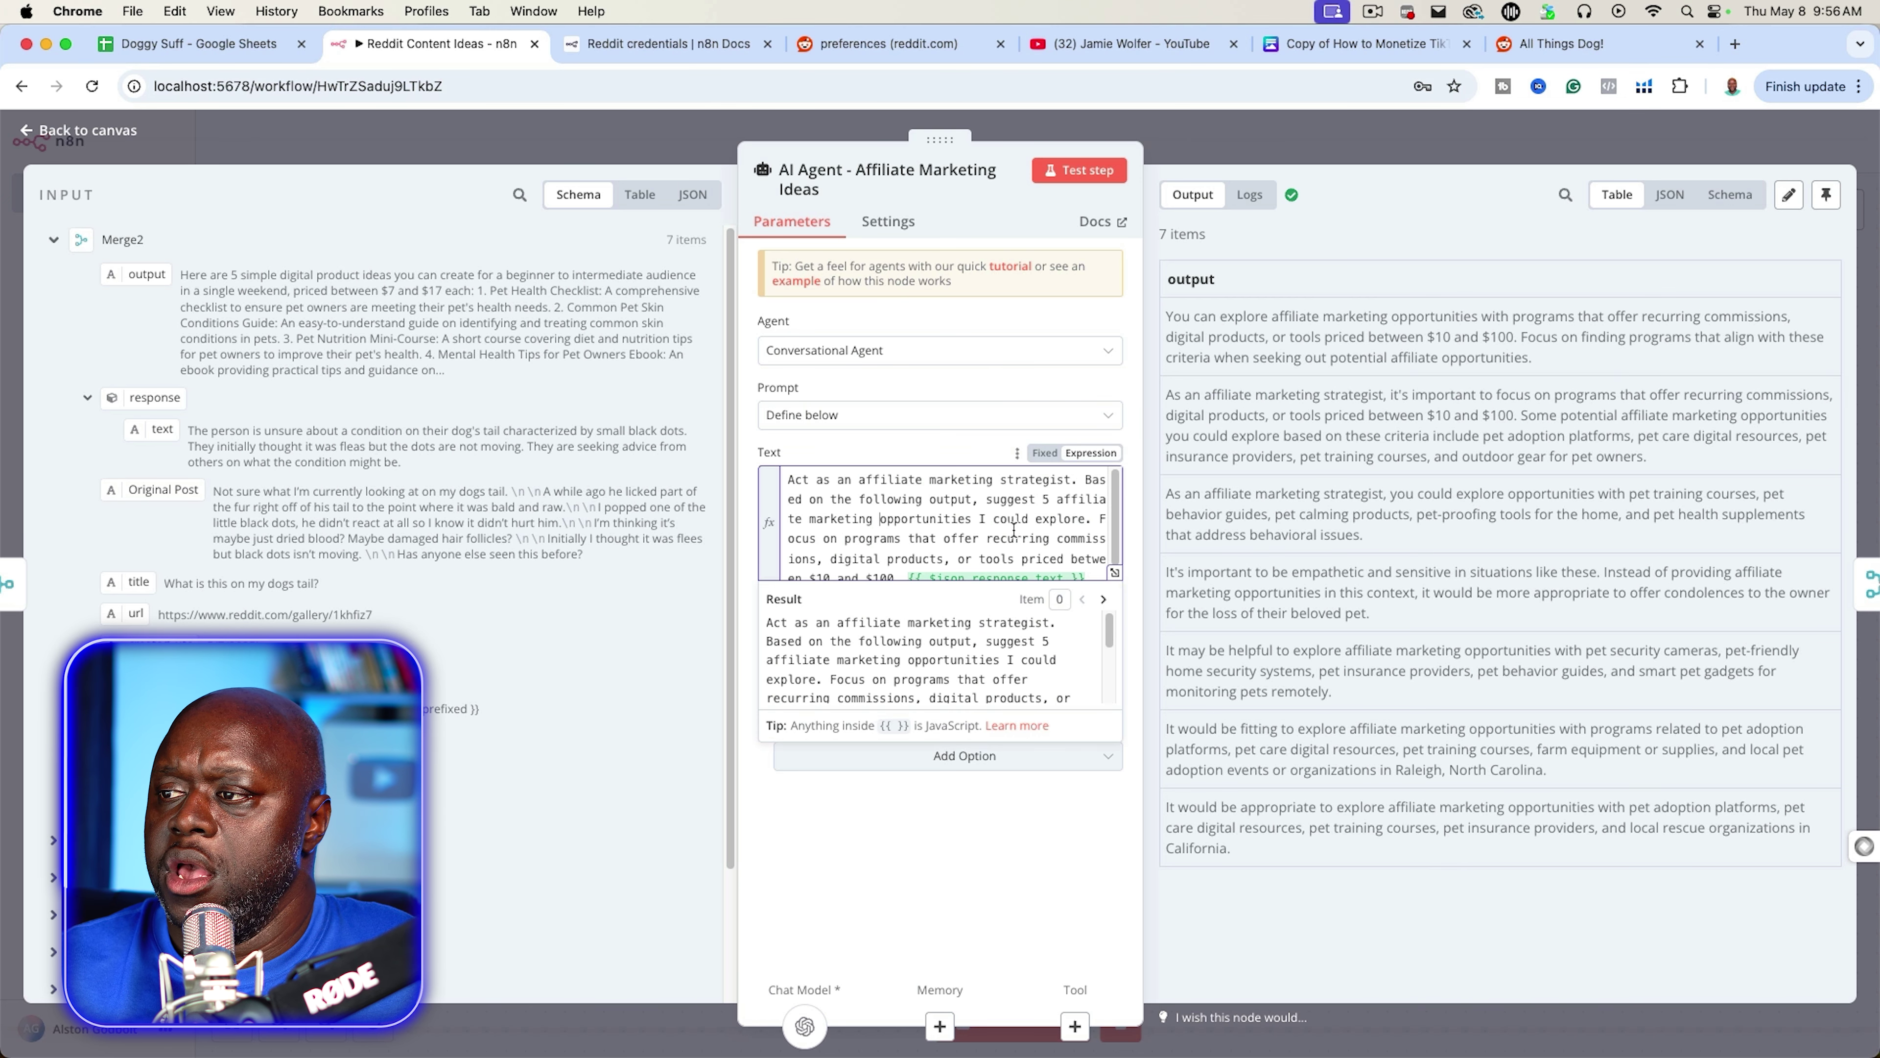
{"action": "left_click", "coordinate": [1114, 573]}
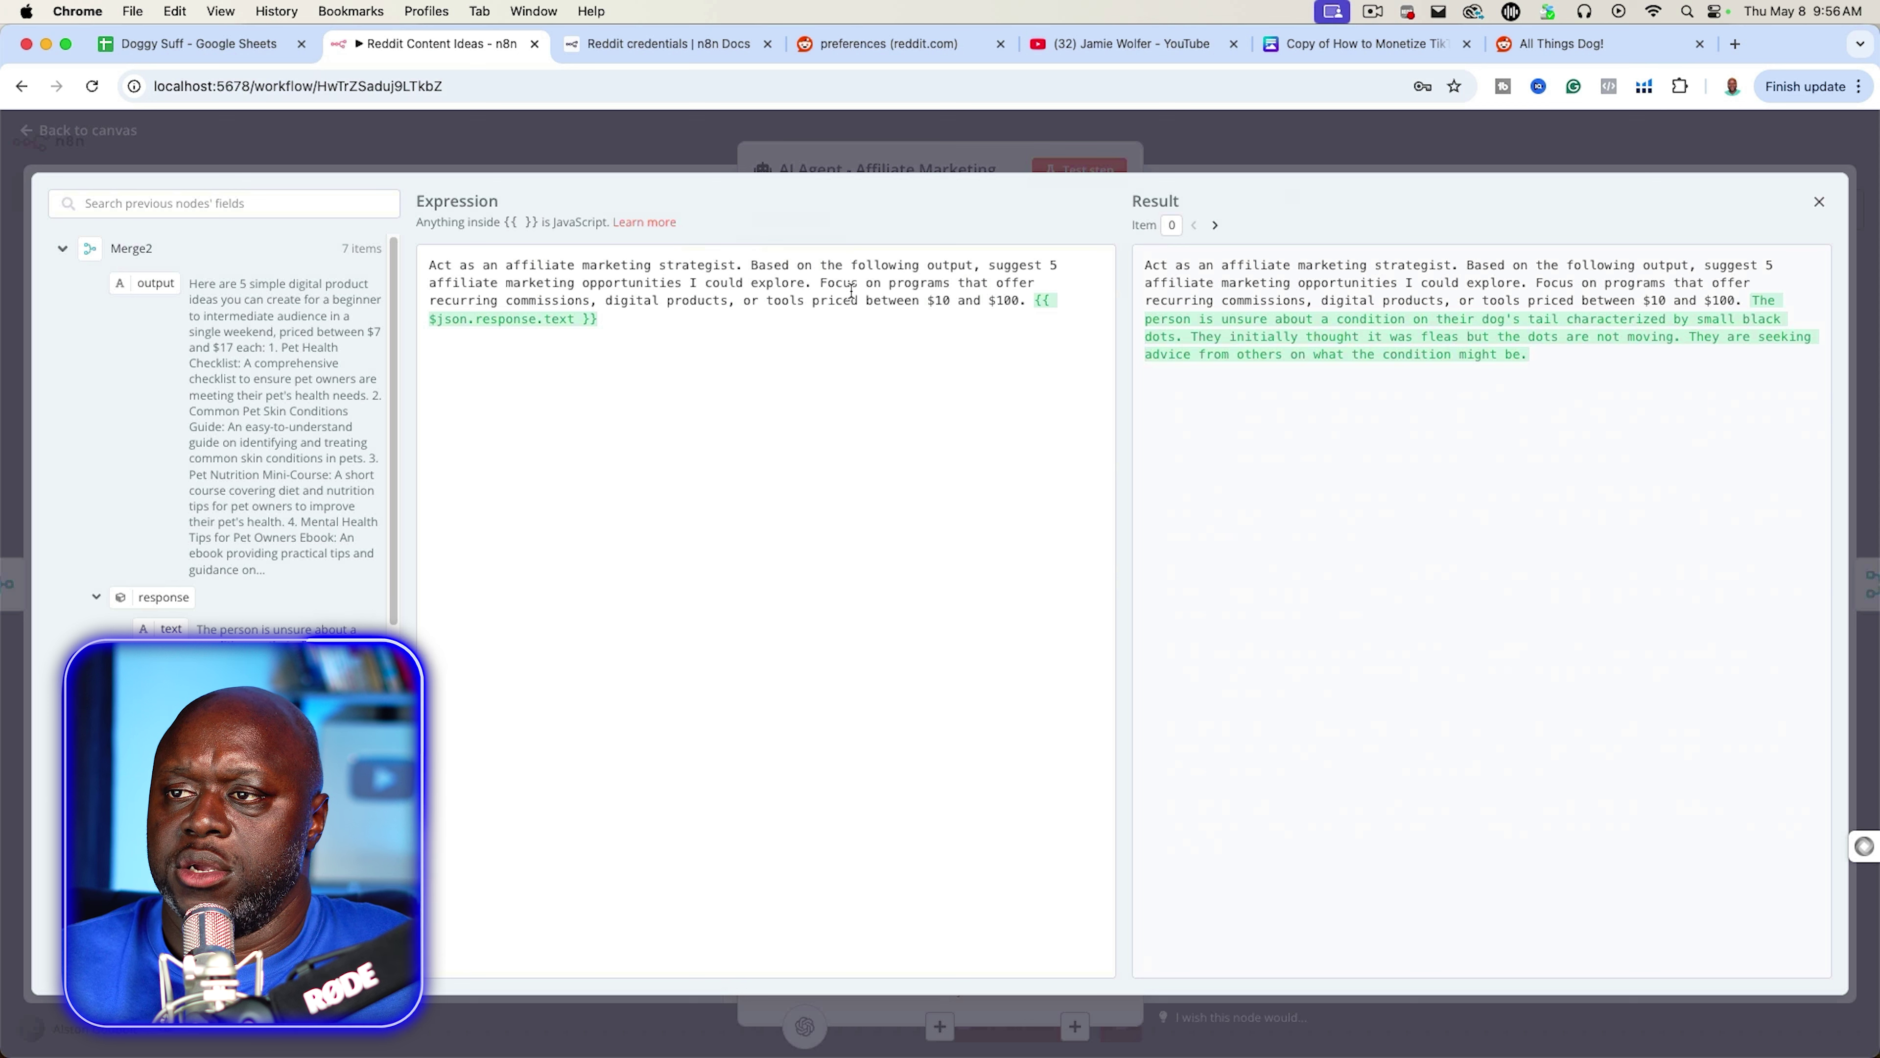
{"action": "left_click_drag", "start_coordinate": [823, 285], "coordinate": [1023, 302]}
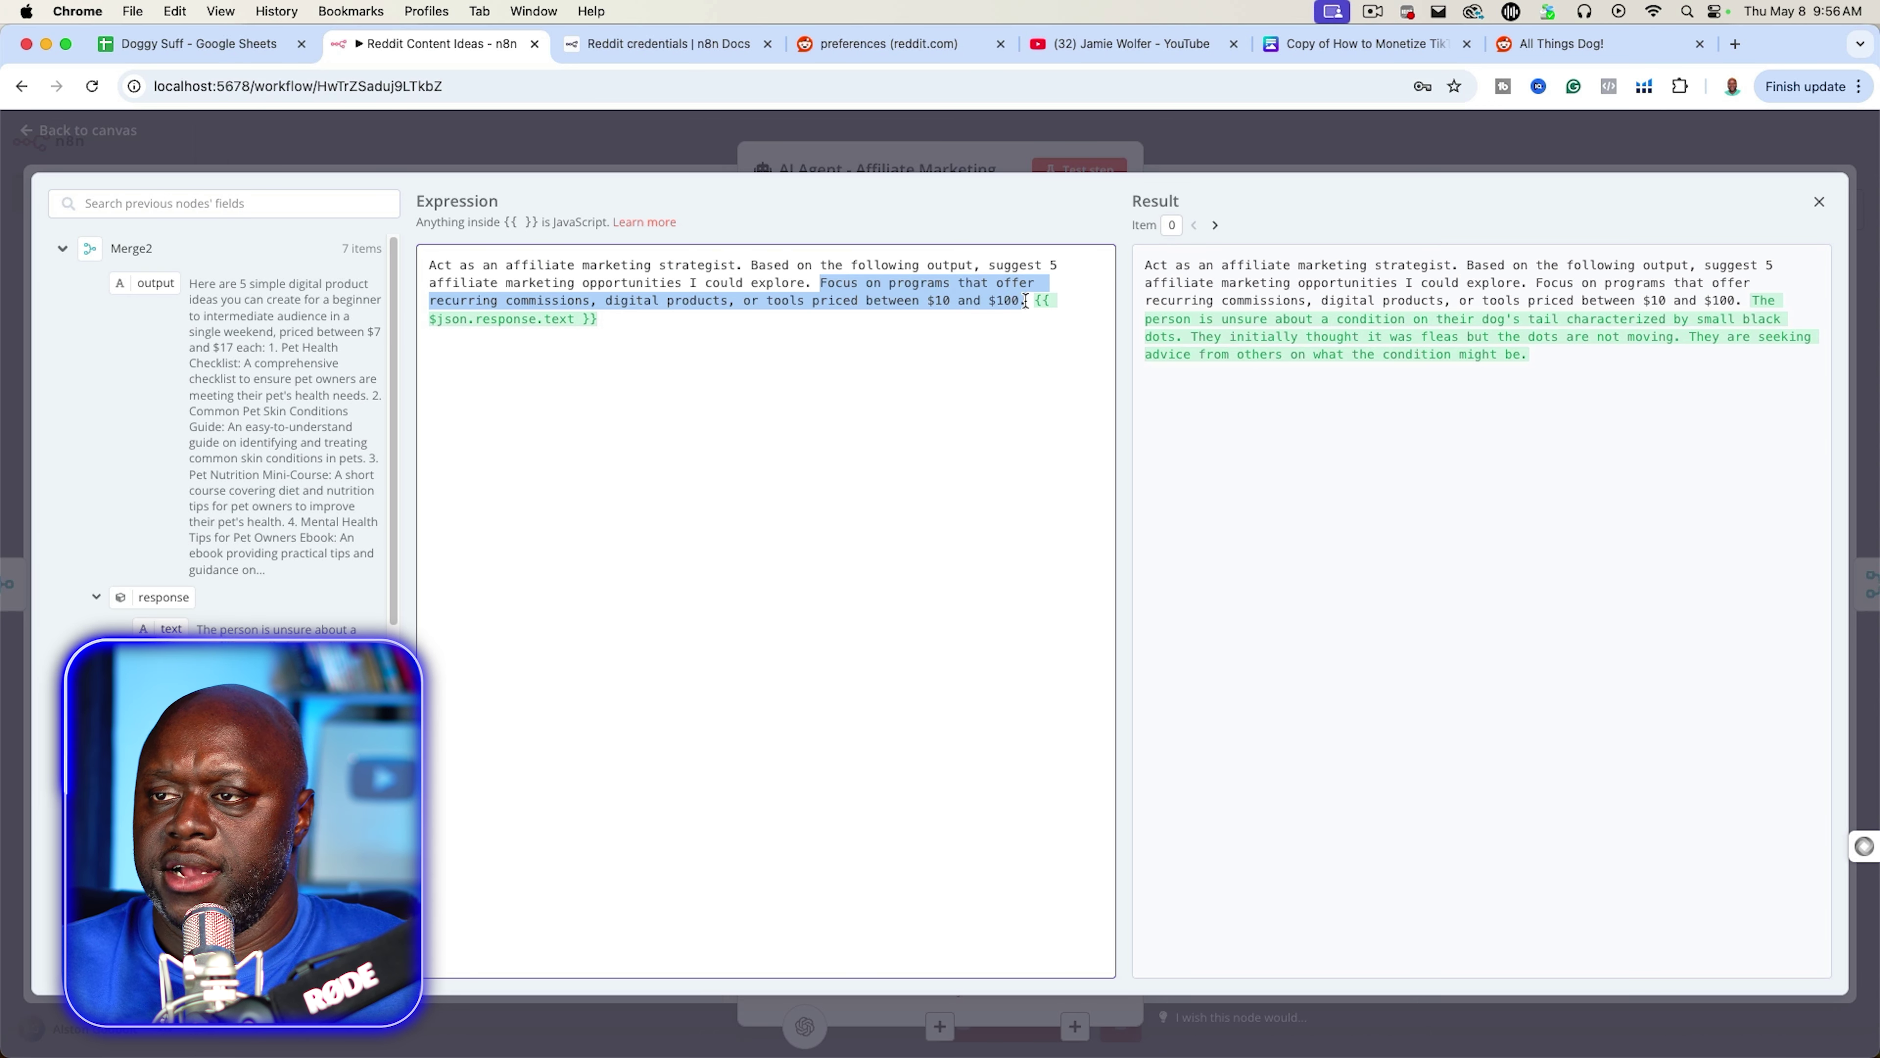
{"action": "key", "text": "BackSpace"}
{"action": "left_click", "coordinate": [971, 141]}
{"action": "left_click", "coordinate": [1074, 169]}
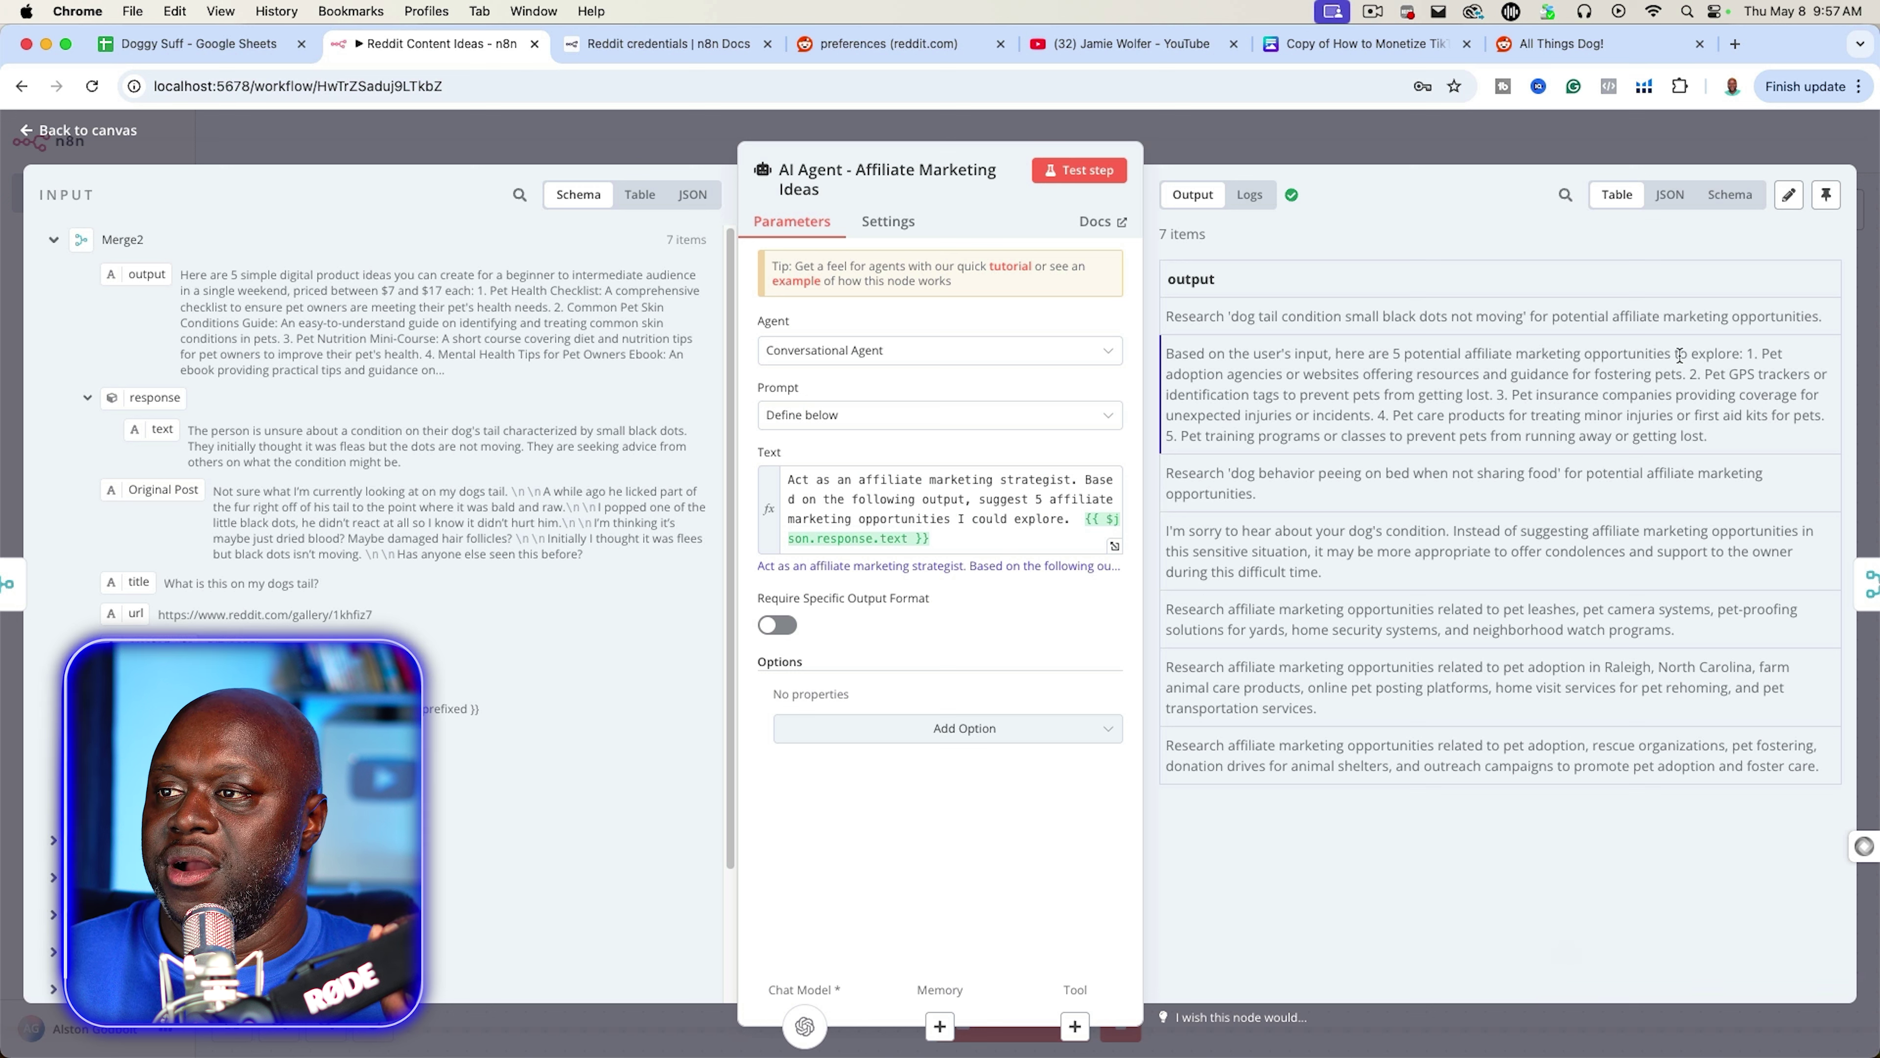
{"action": "left_click_drag", "start_coordinate": [1212, 377], "coordinate": [1495, 381]}
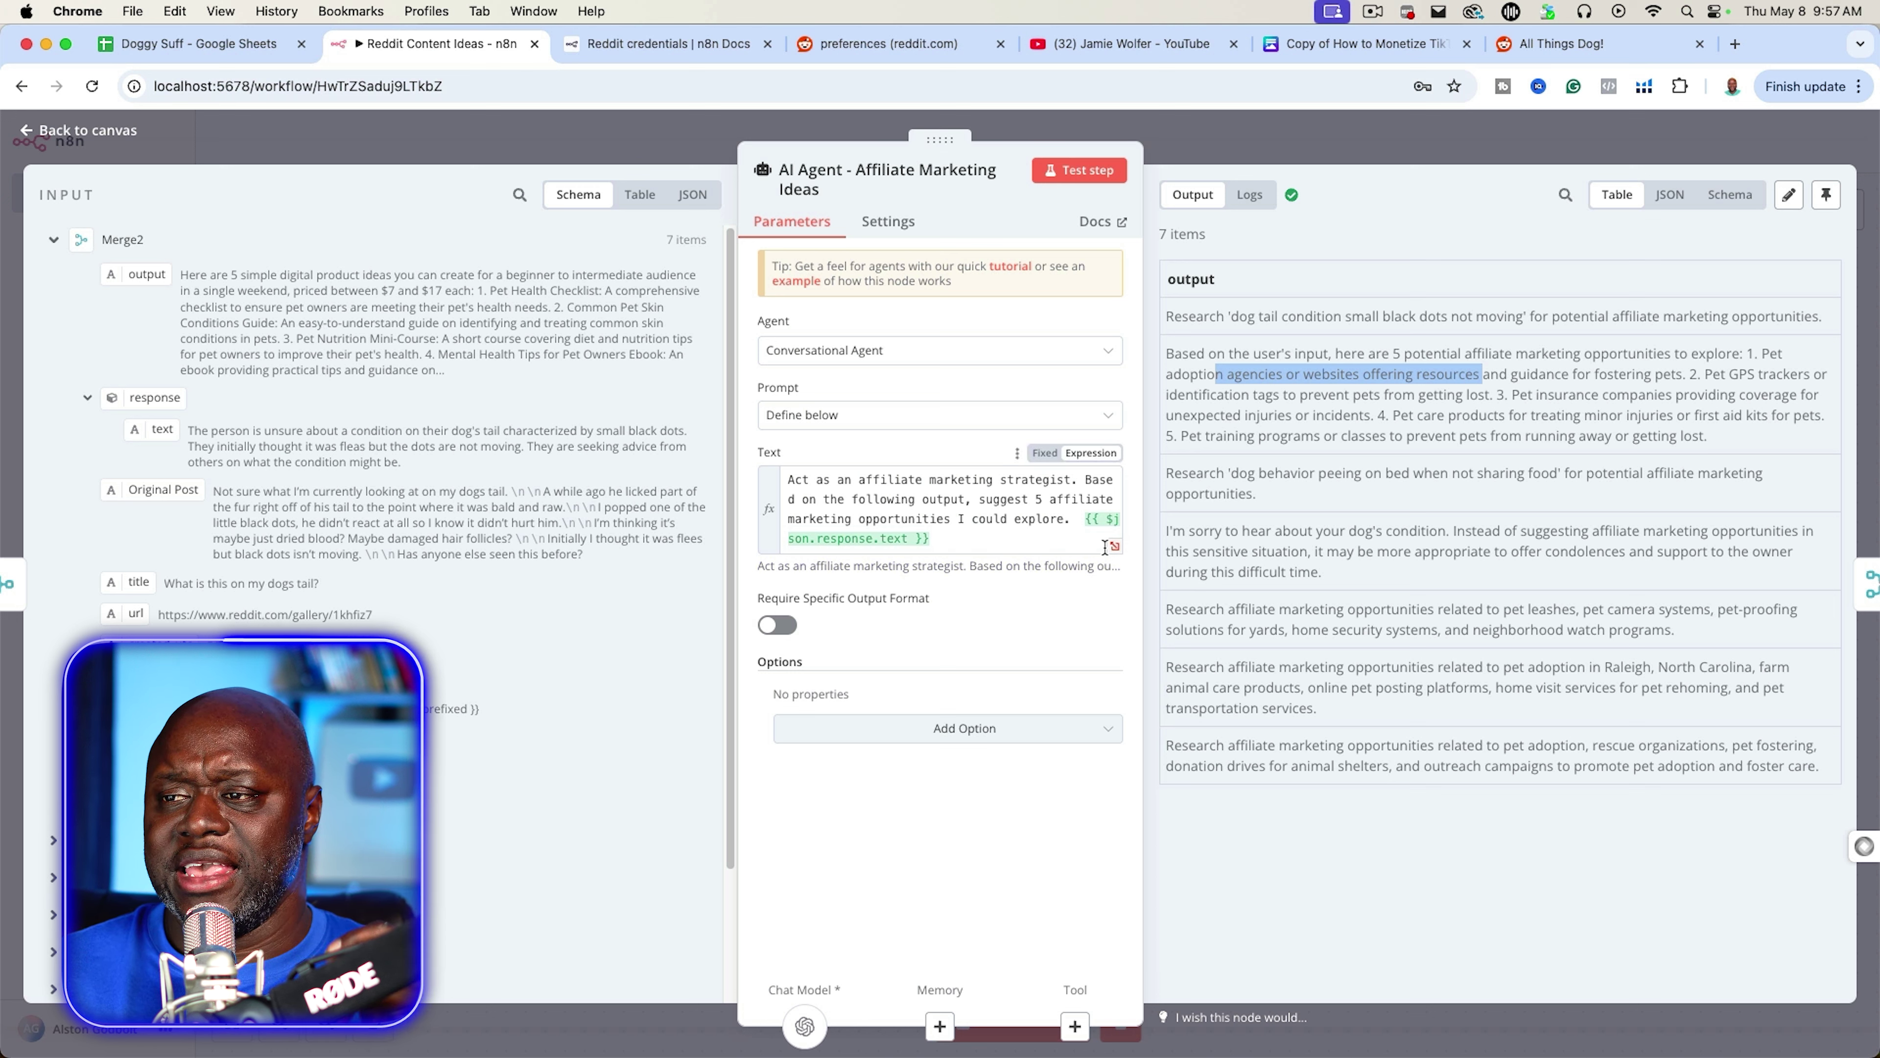
- Inspect the settings of the final Merge node, and review the whole node chain on the canvas
{"action": "left_click", "coordinate": [1315, 144]}
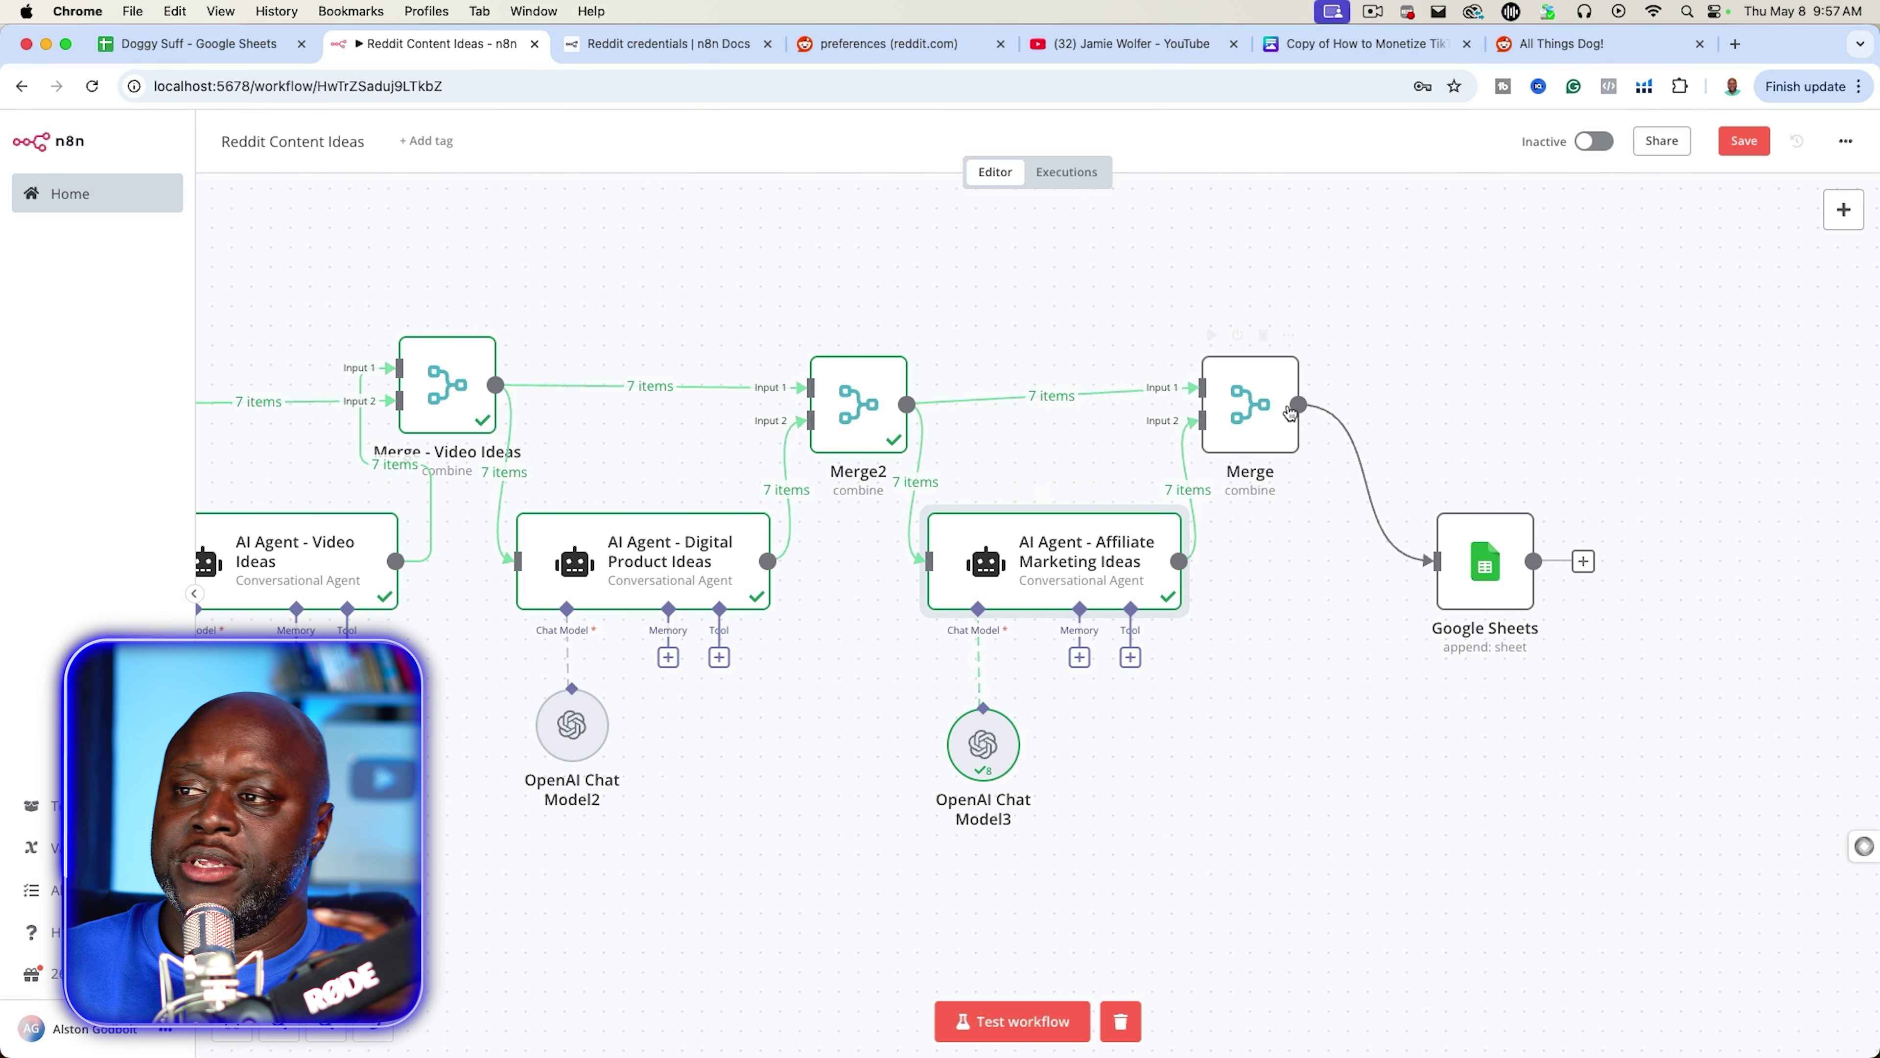
{"action": "double_click", "coordinate": [1236, 407]}
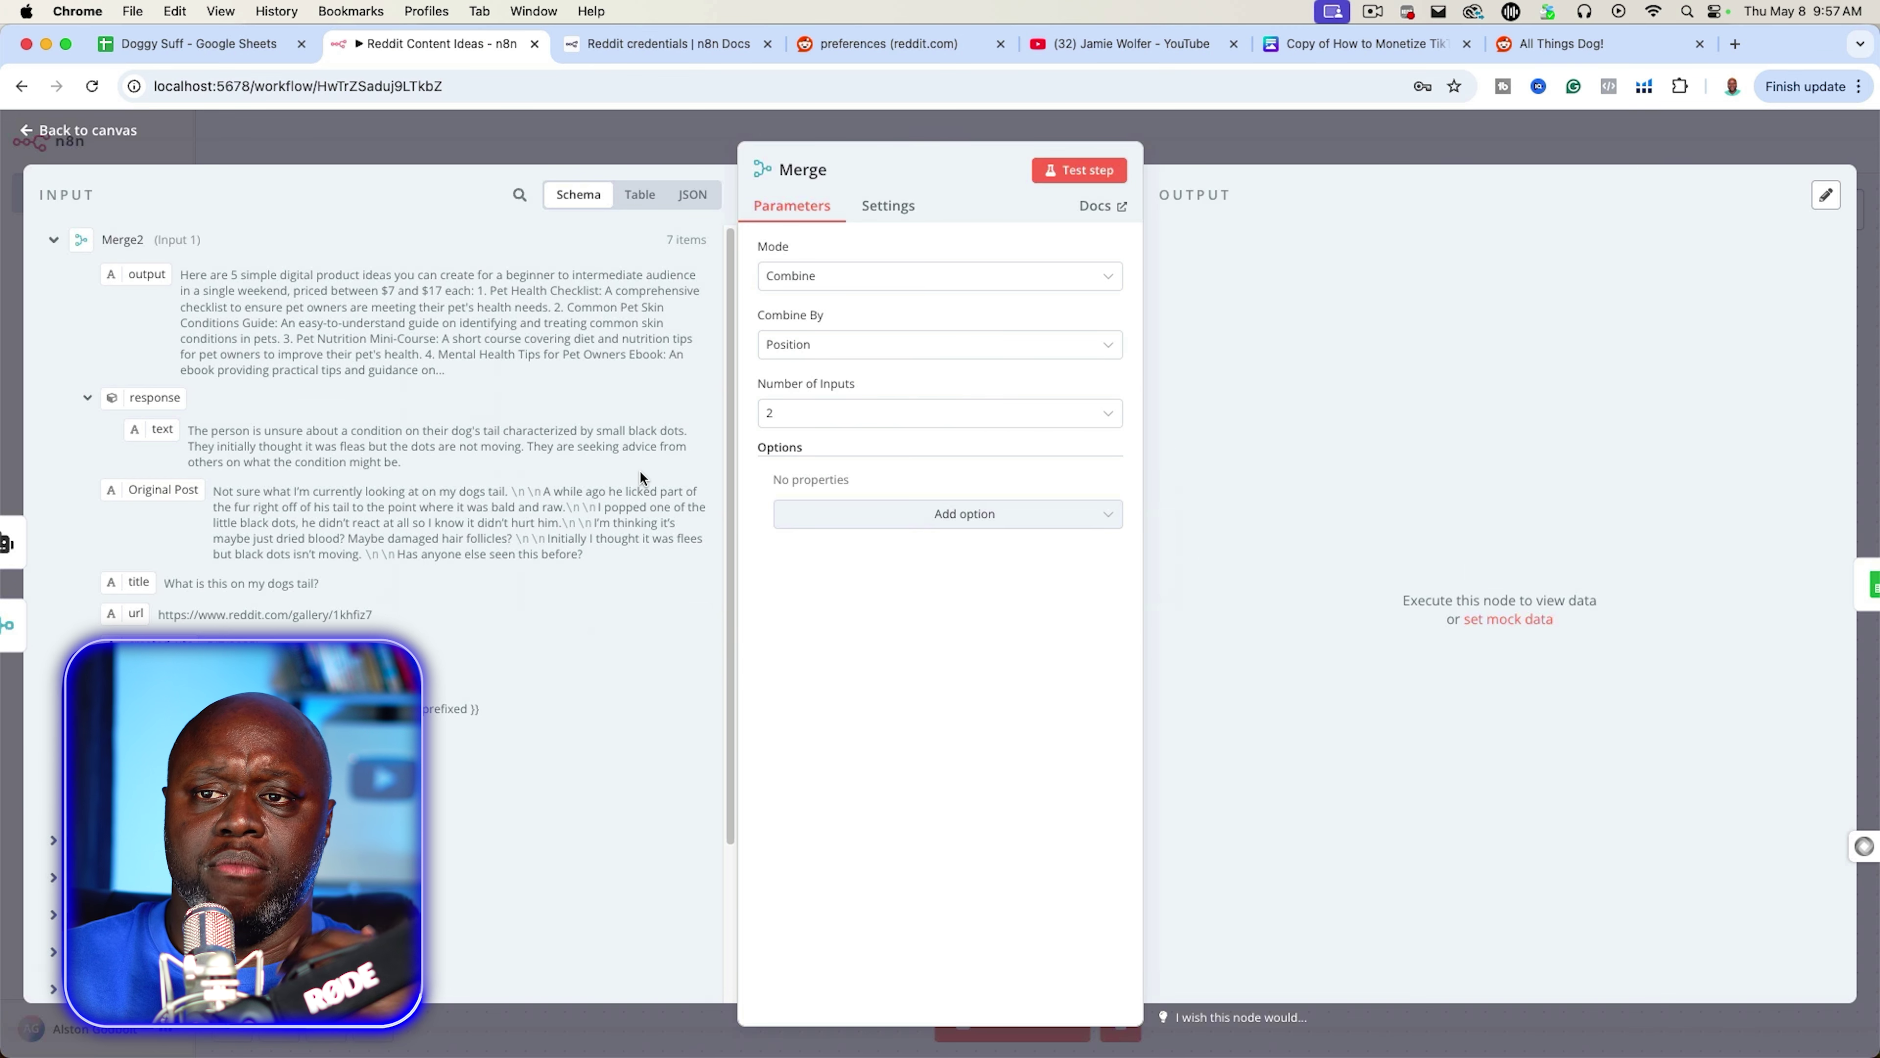
{"action": "left_click", "coordinate": [1357, 138]}
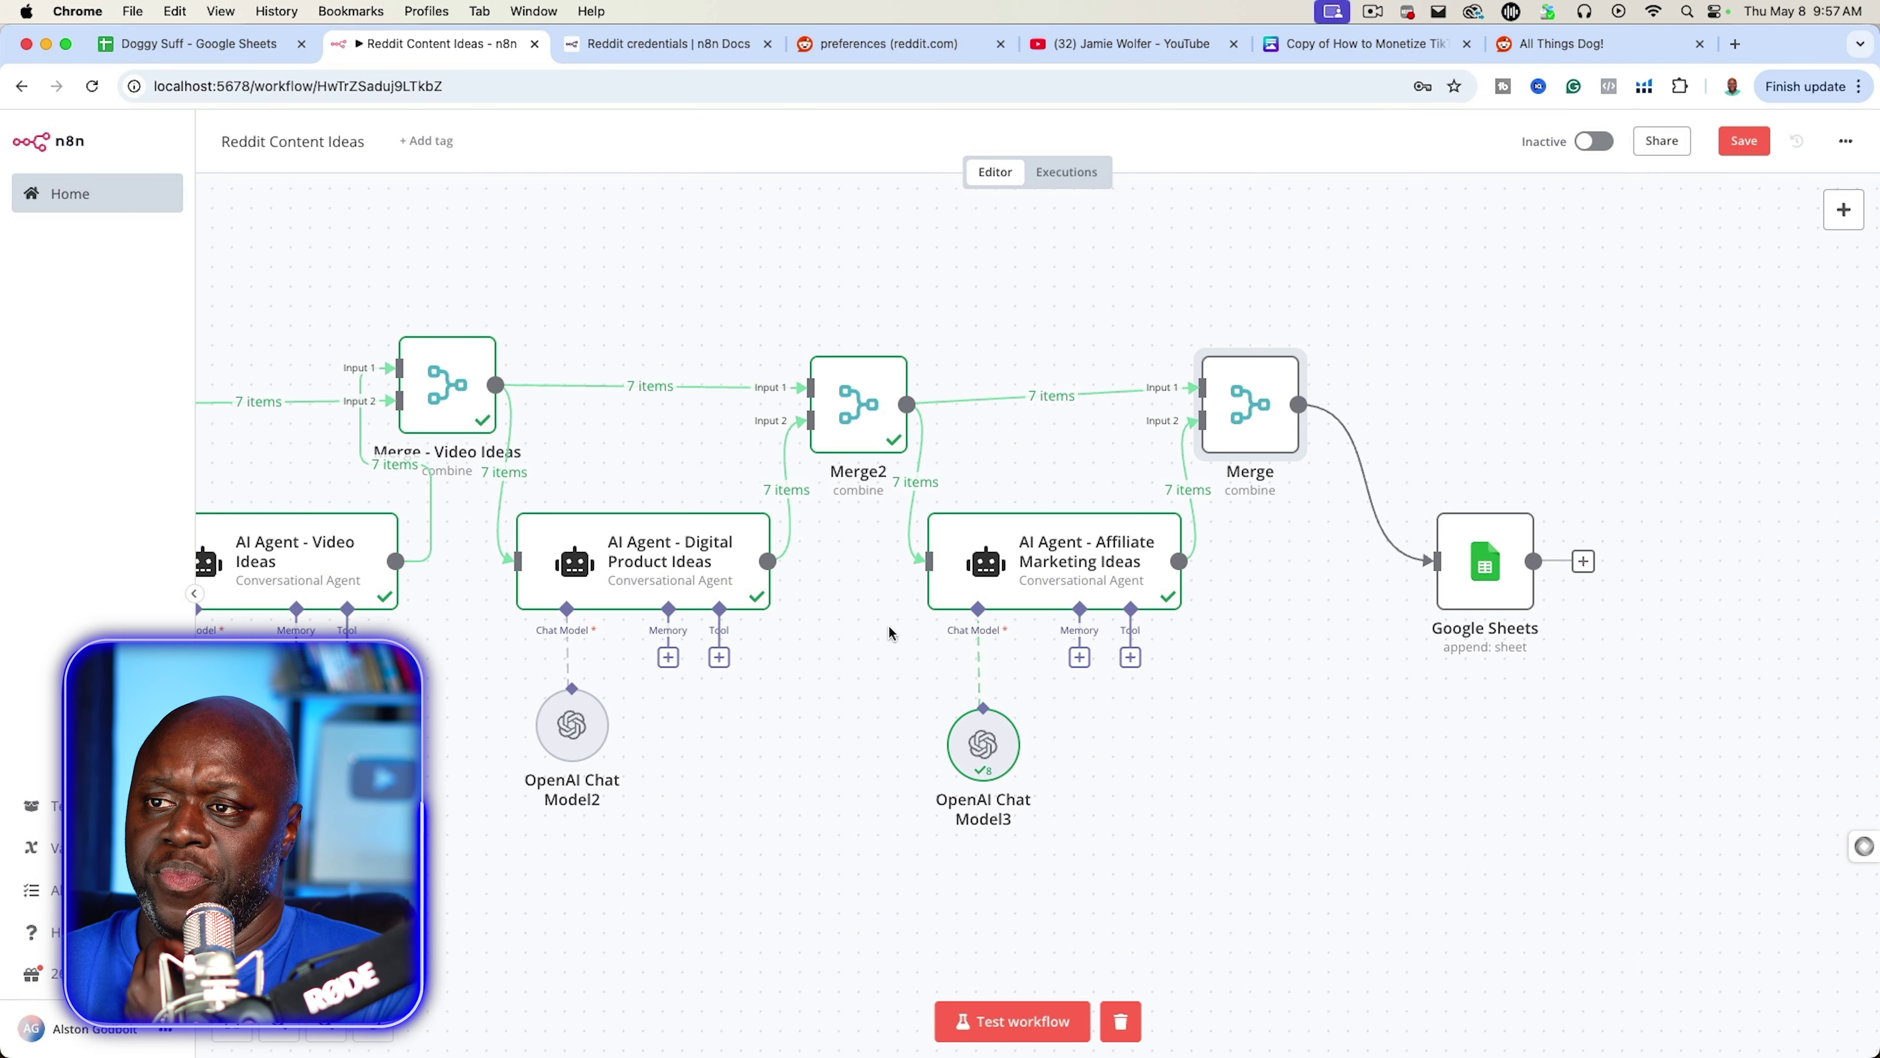
{"action": "left_click_drag", "start_coordinate": [658, 916], "coordinate": [1831, 813]}
{"action": "left_click_drag", "start_coordinate": [1046, 828], "coordinate": [764, 896]}
{"action": "mouse_move", "coordinate": [1116, 848]}
{"action": "left_mouse_down"}
{"action": "mouse_move", "coordinate": [860, 902]}
{"action": "mouse_move", "coordinate": [737, 903]}
{"action": "left_mouse_up"}
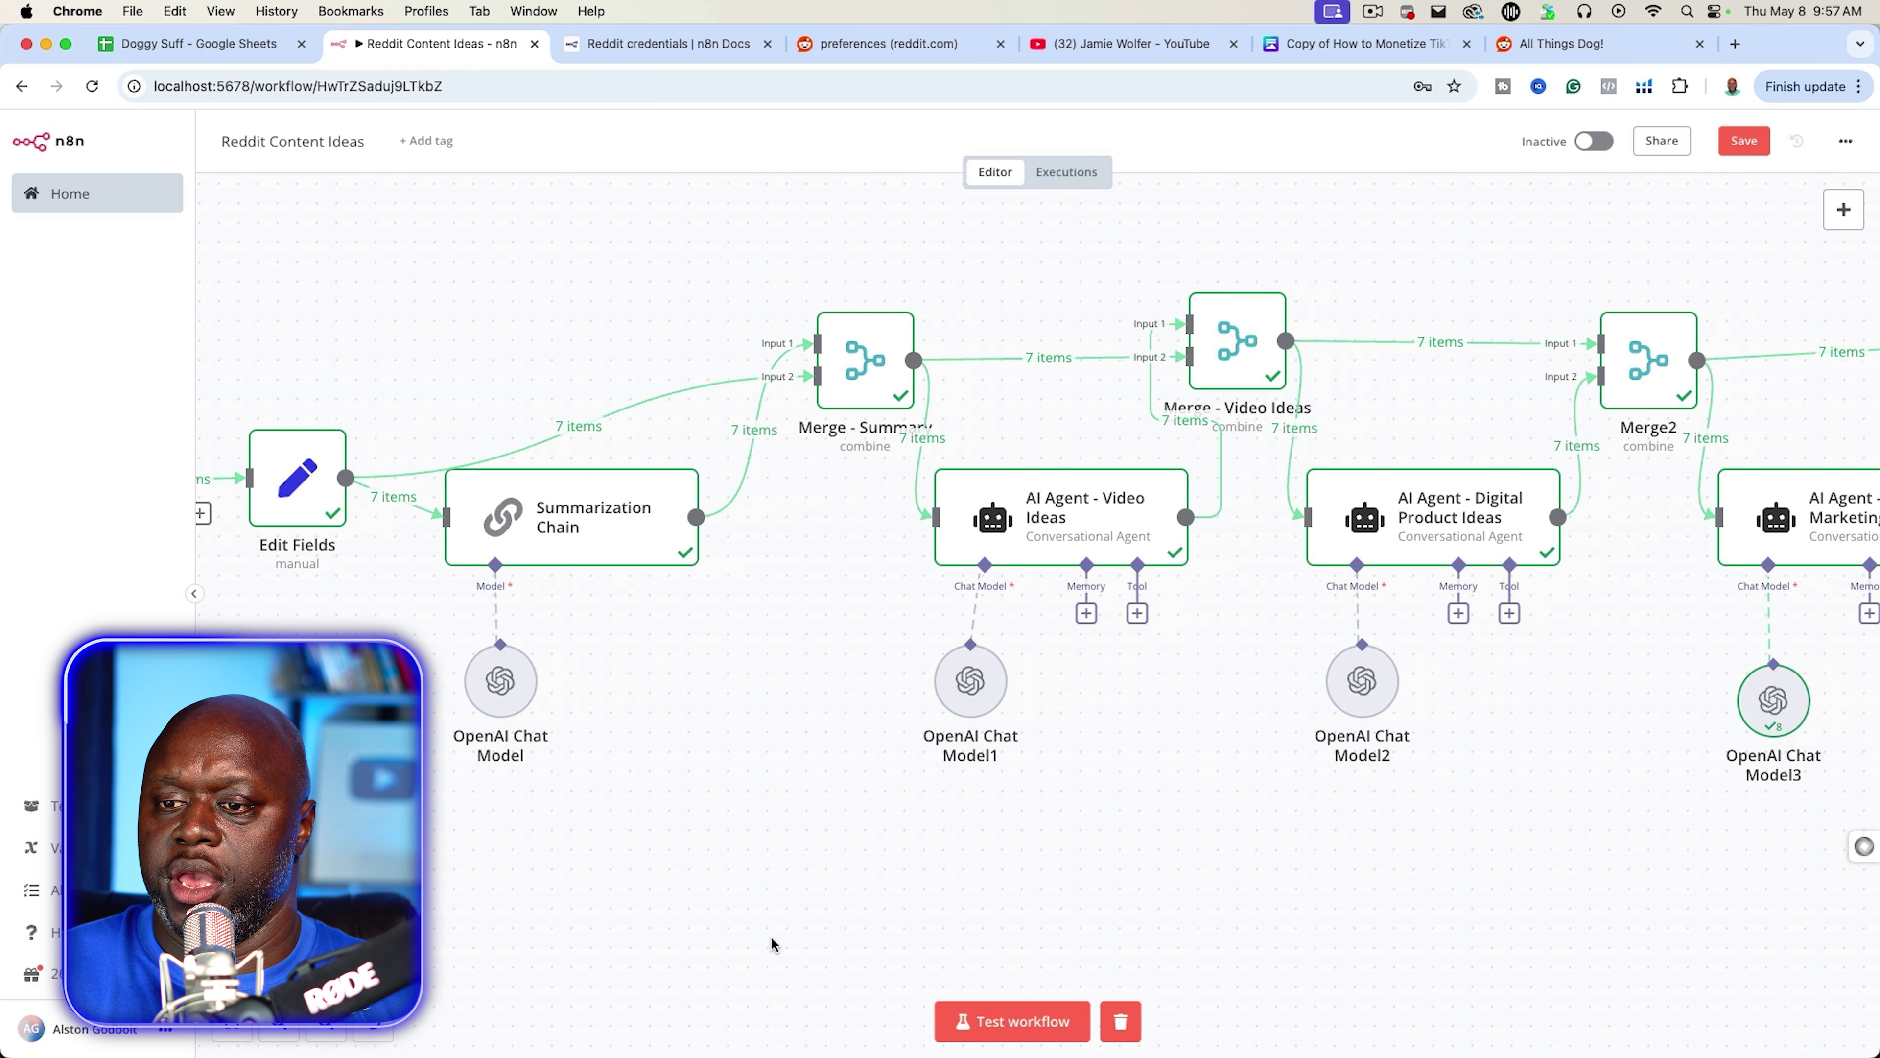
{"action": "left_click", "coordinate": [320, 1032]}
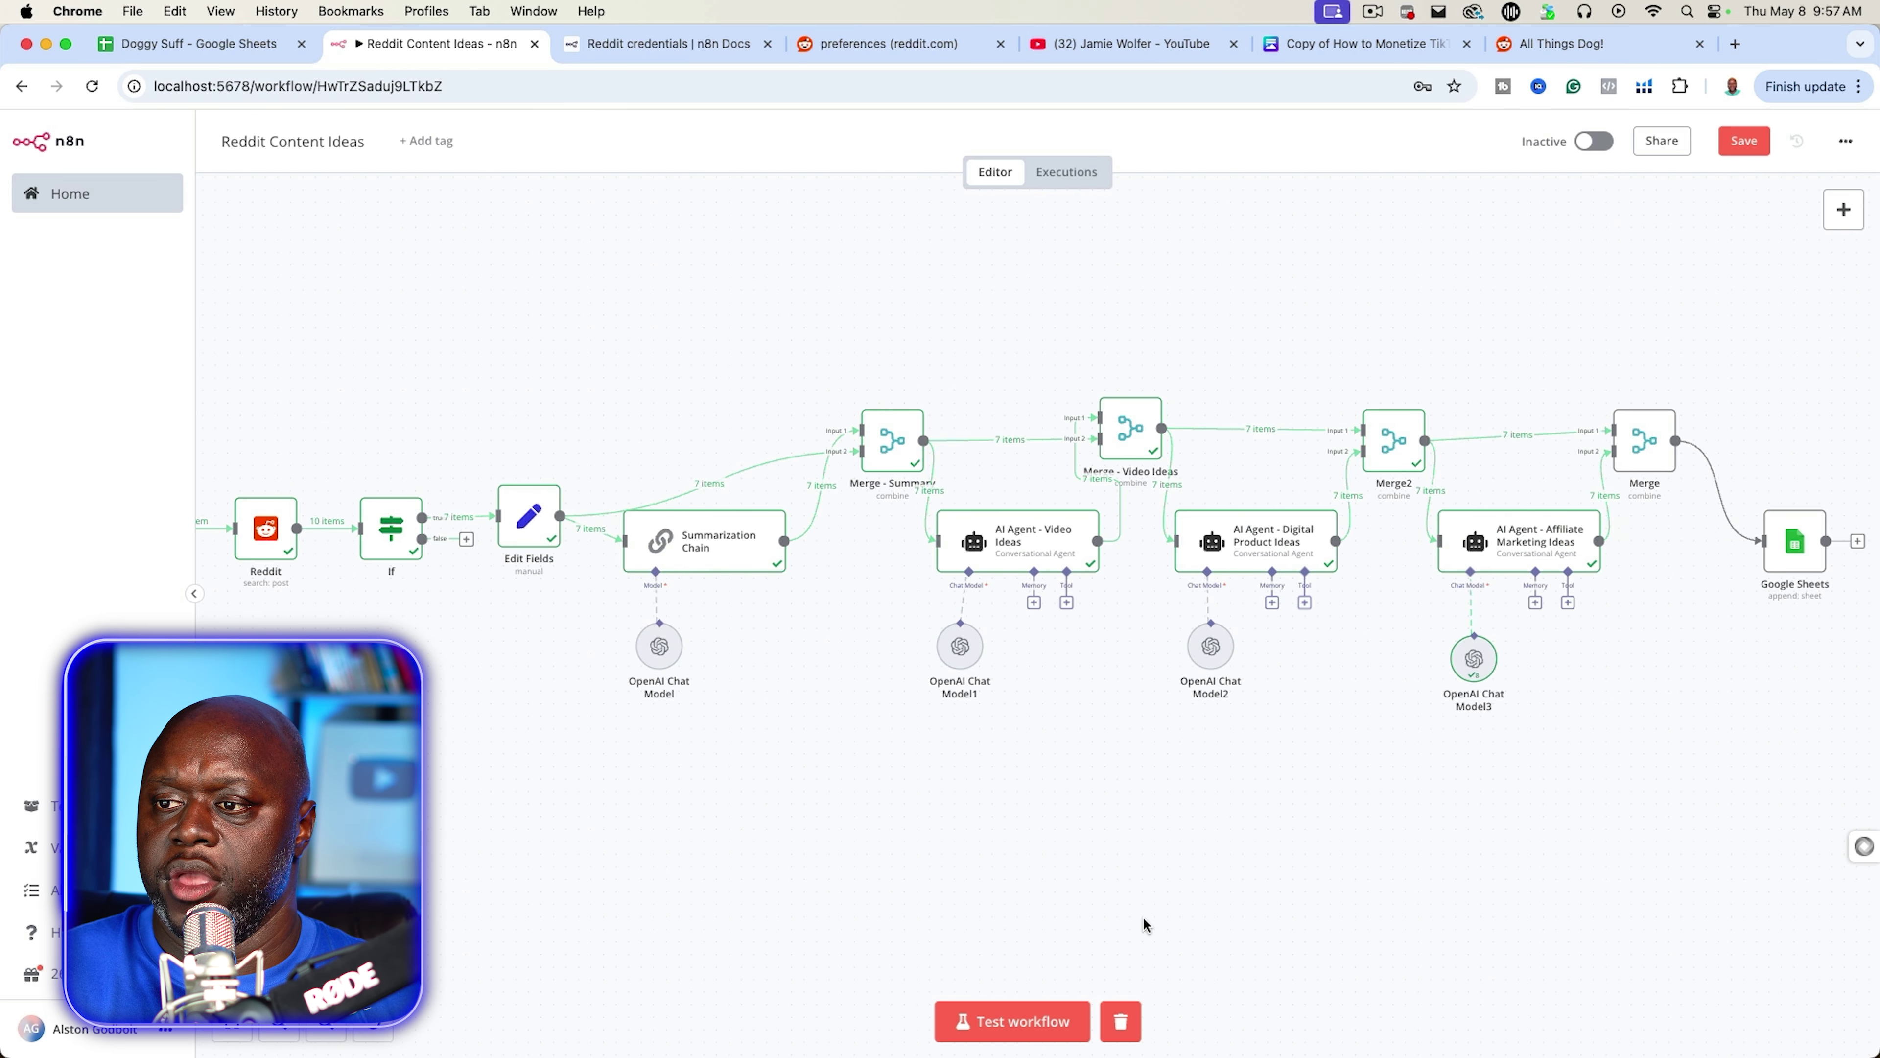
{"action": "scroll", "coordinate": [1070, 882], "scroll_direction": "right", "scroll_amount": 5}
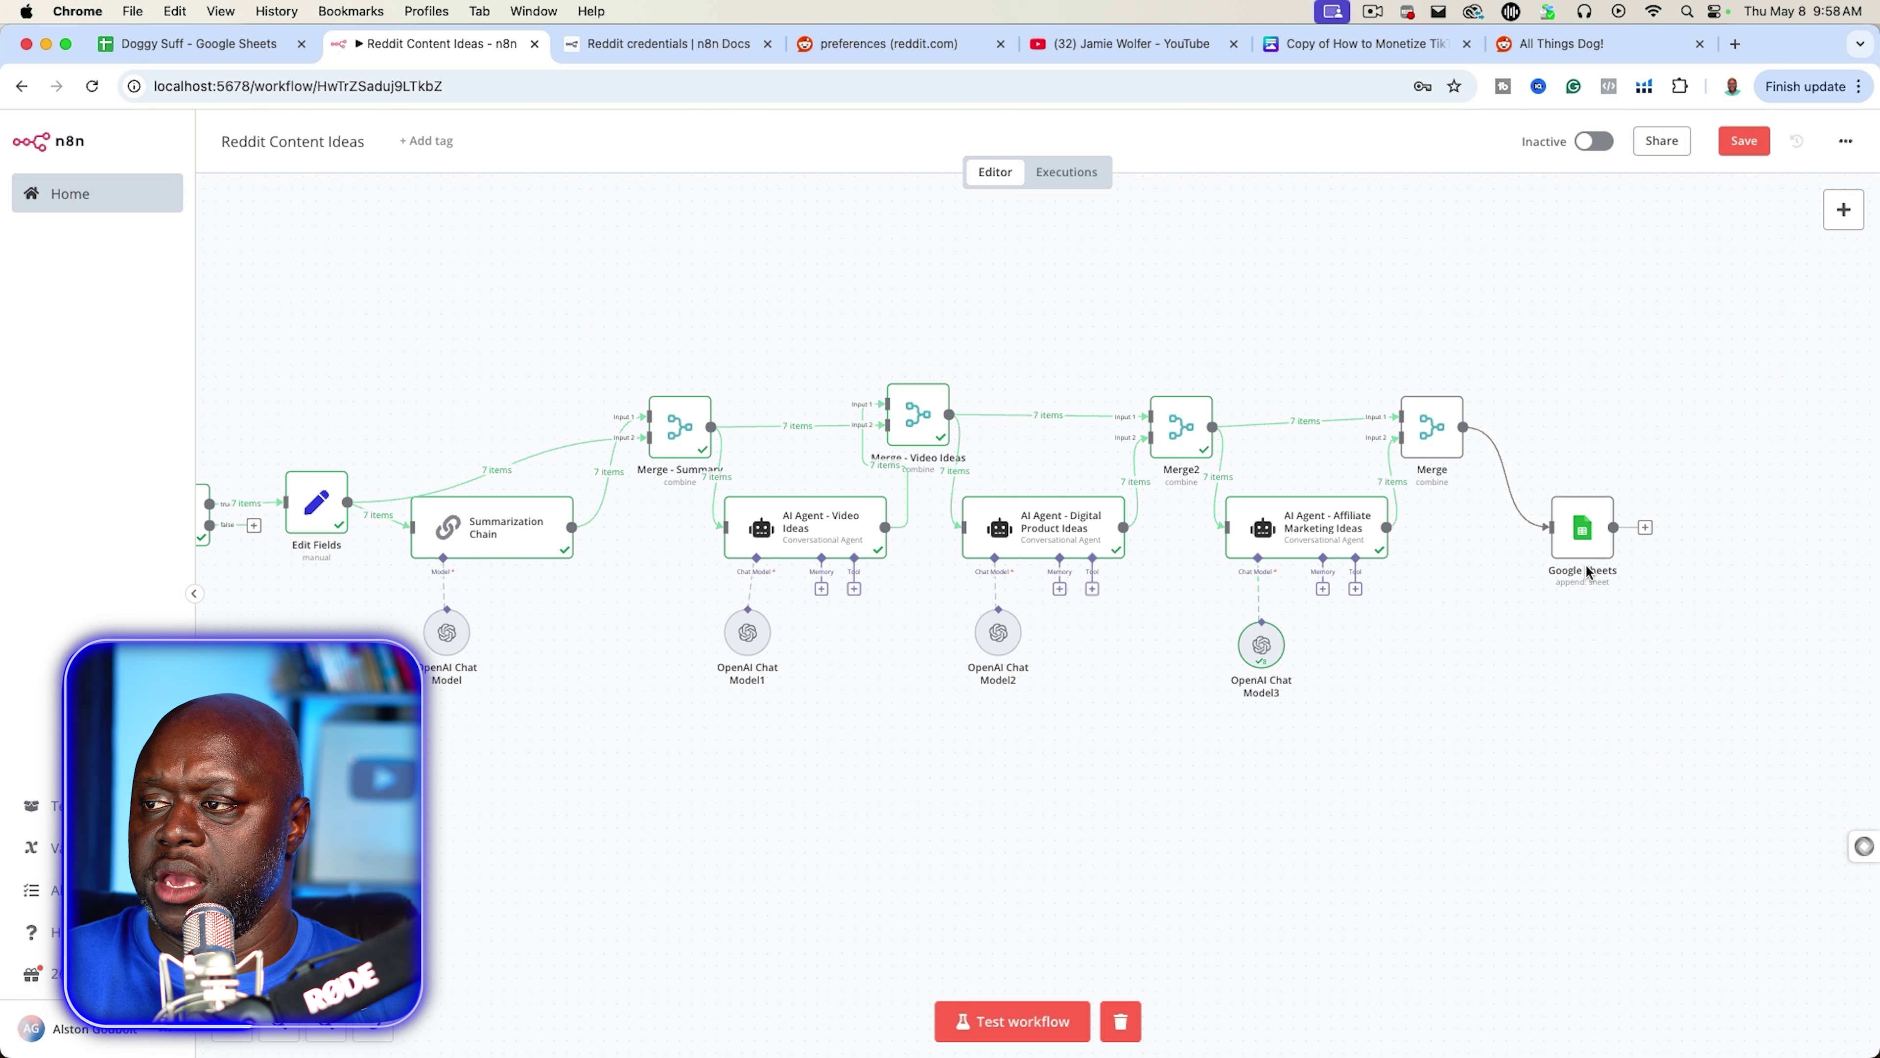
- Open the Google Sheets node, check its credential options, and execute the previous nodes to load its input
{"action": "double_click", "coordinate": [1584, 544]}
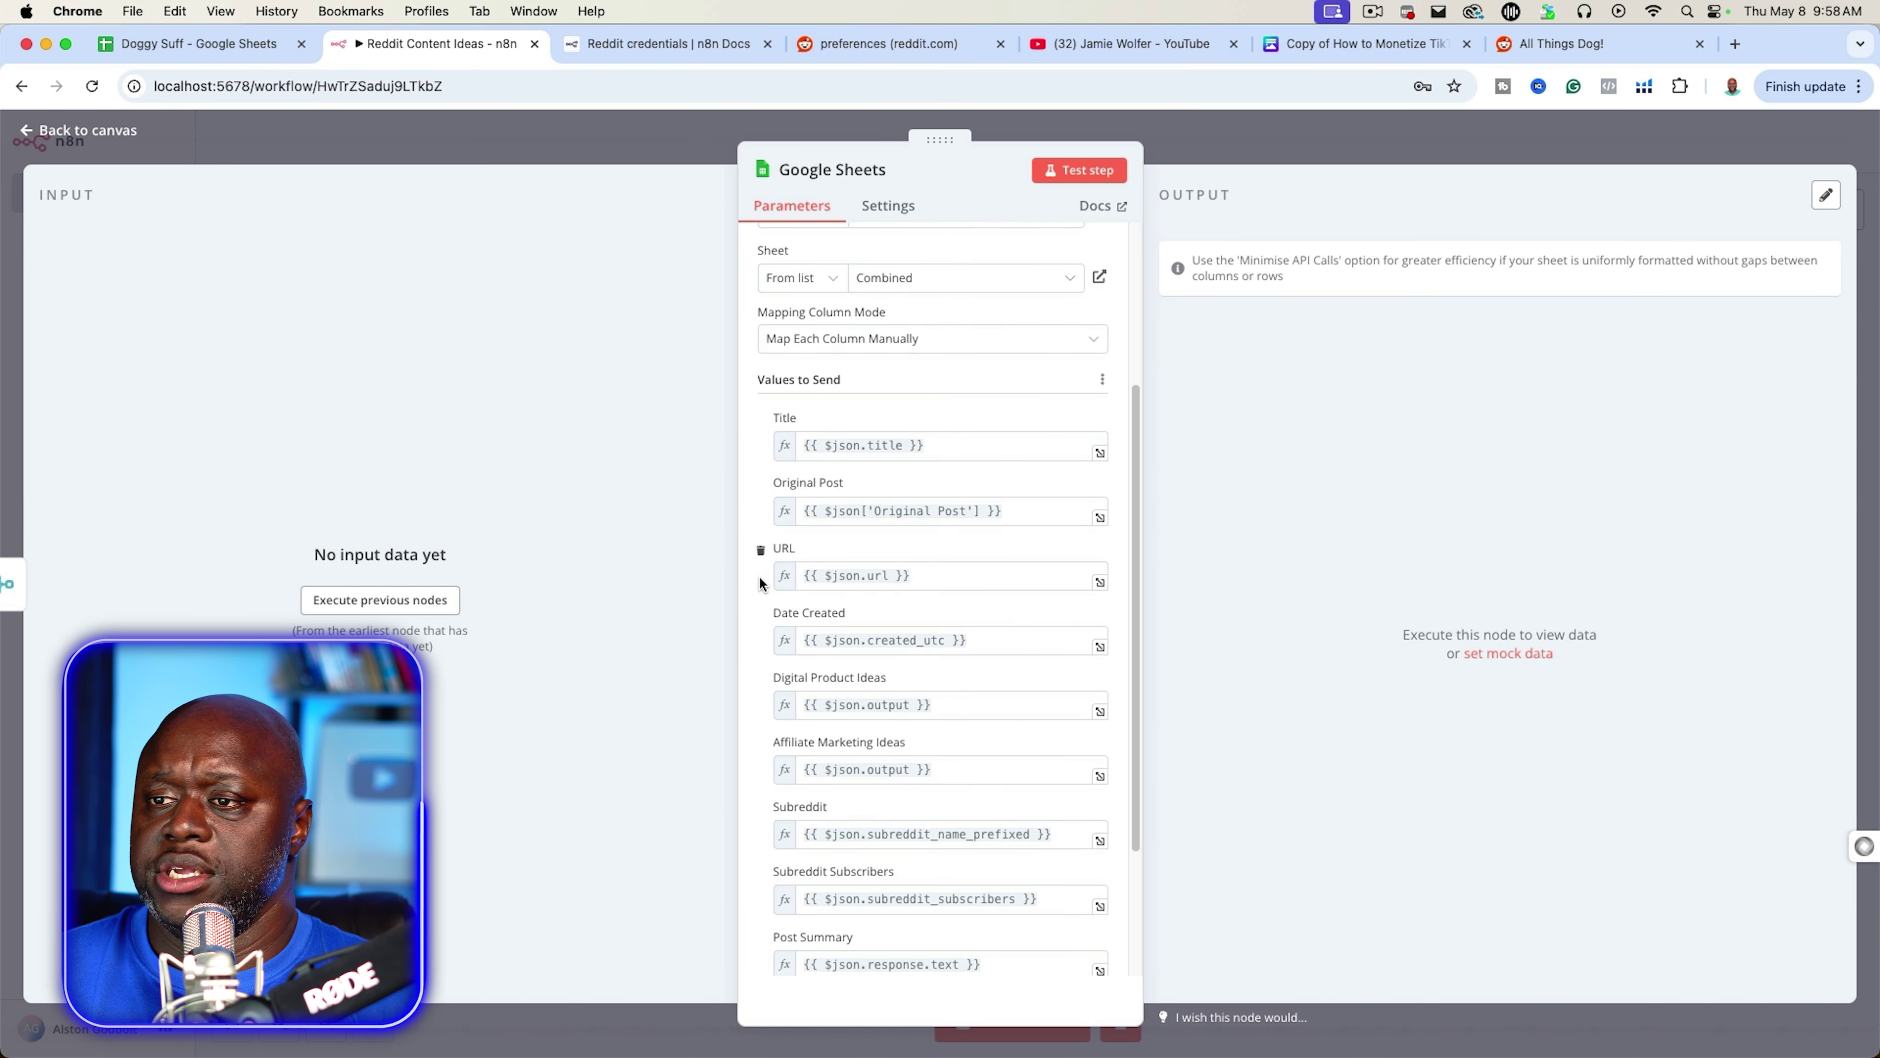
{"action": "scroll", "coordinate": [762, 591], "scroll_direction": "up", "scroll_amount": 5}
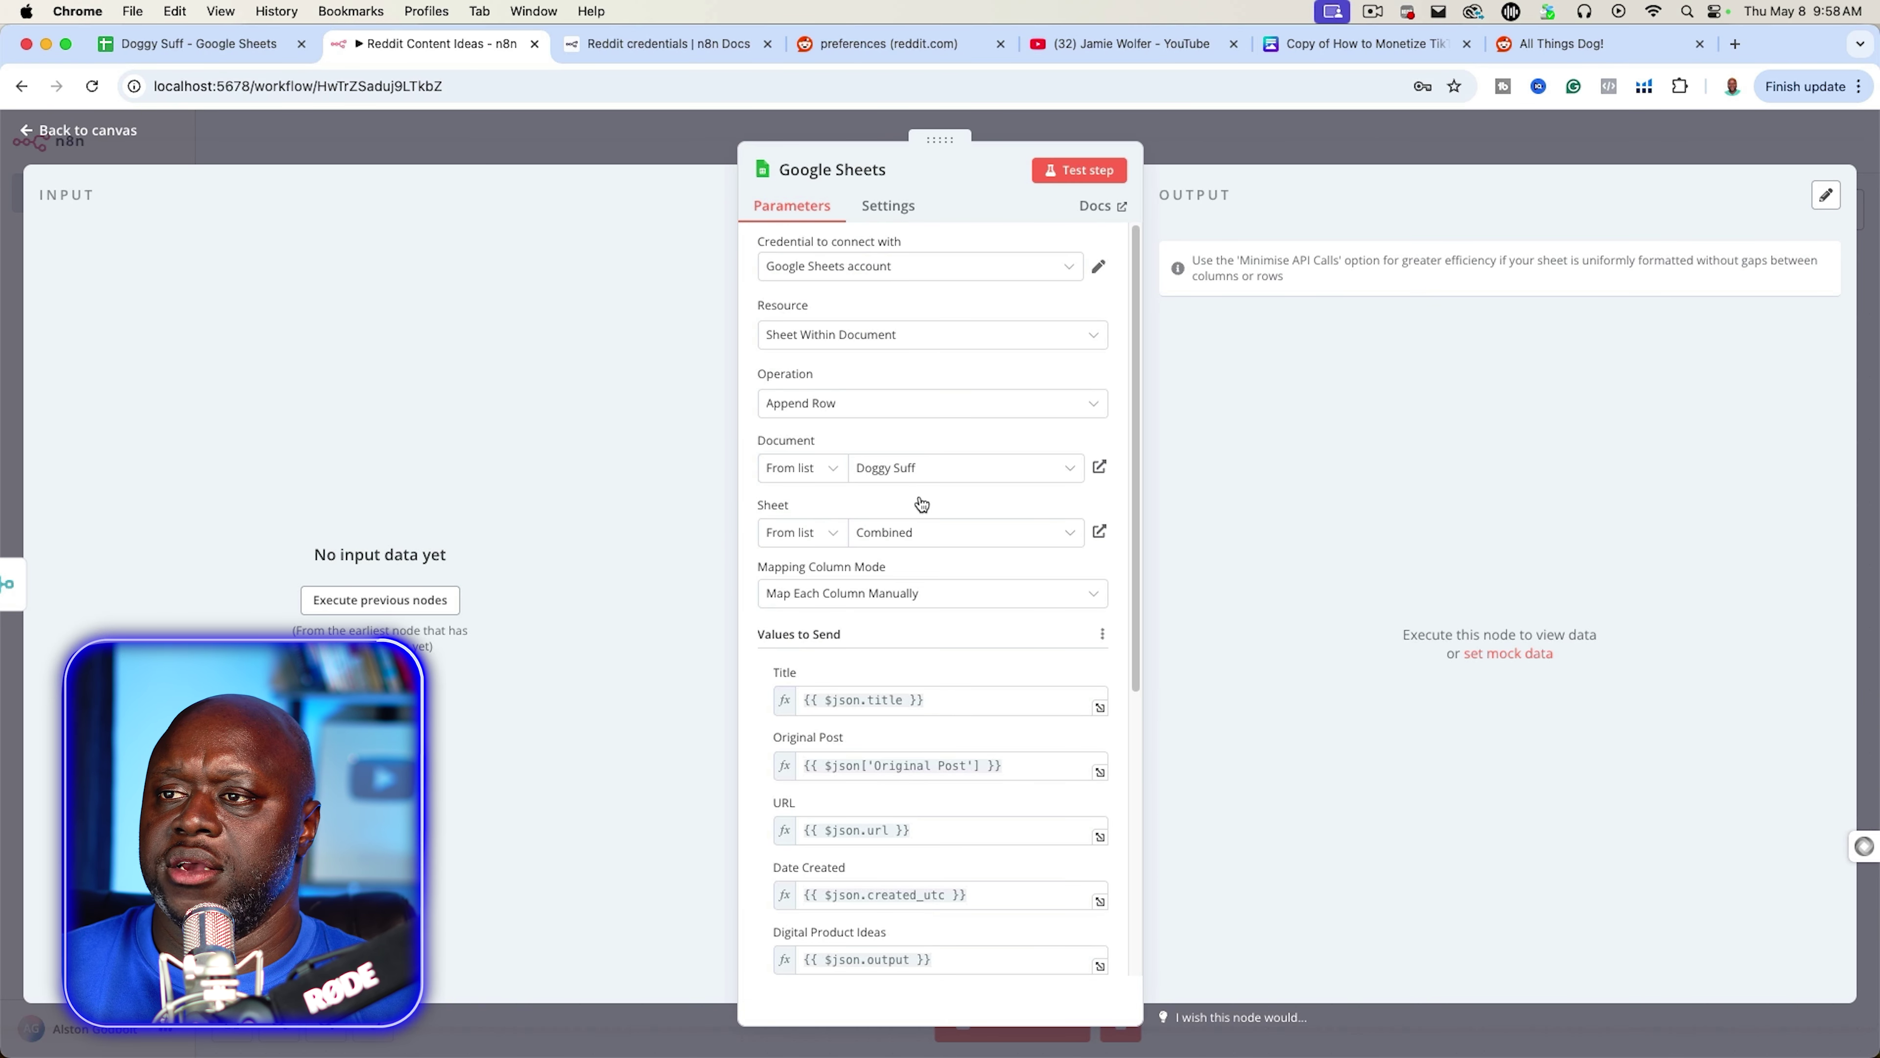
{"action": "left_click", "coordinate": [1069, 267]}
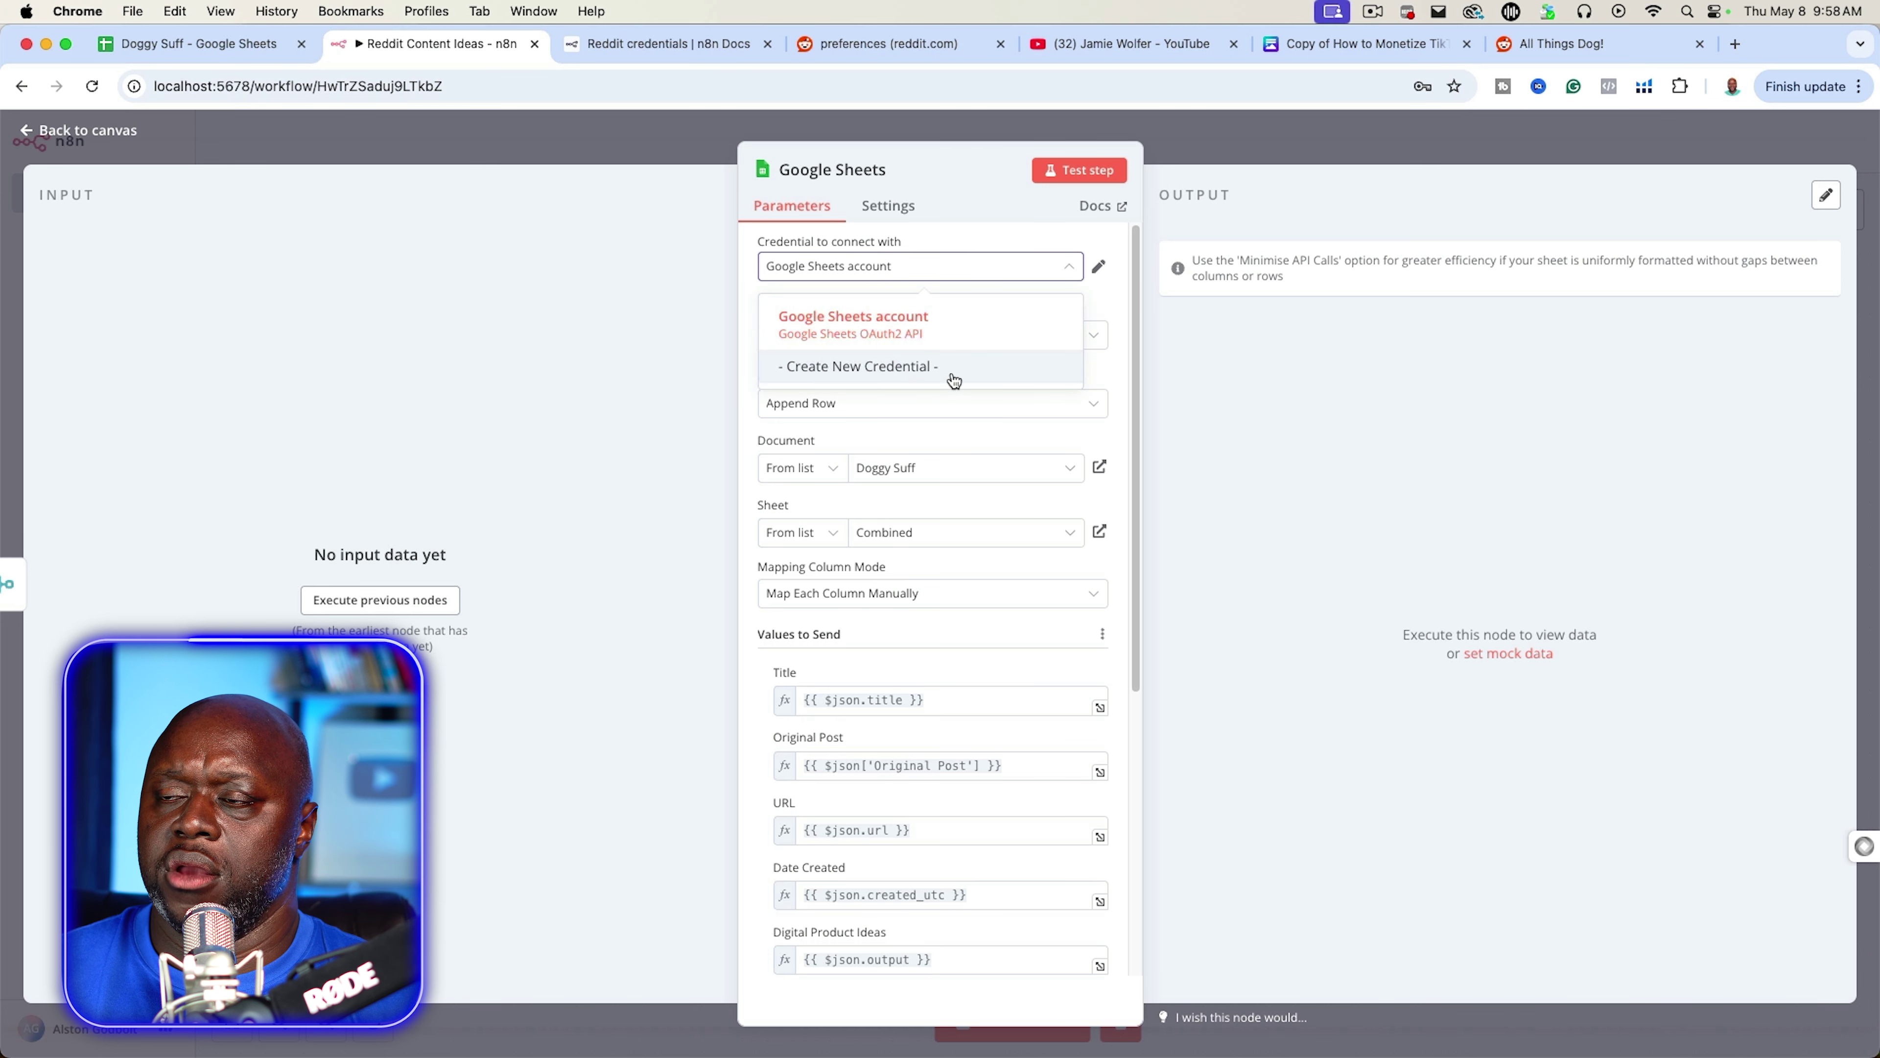
{"action": "left_click", "coordinate": [955, 163]}
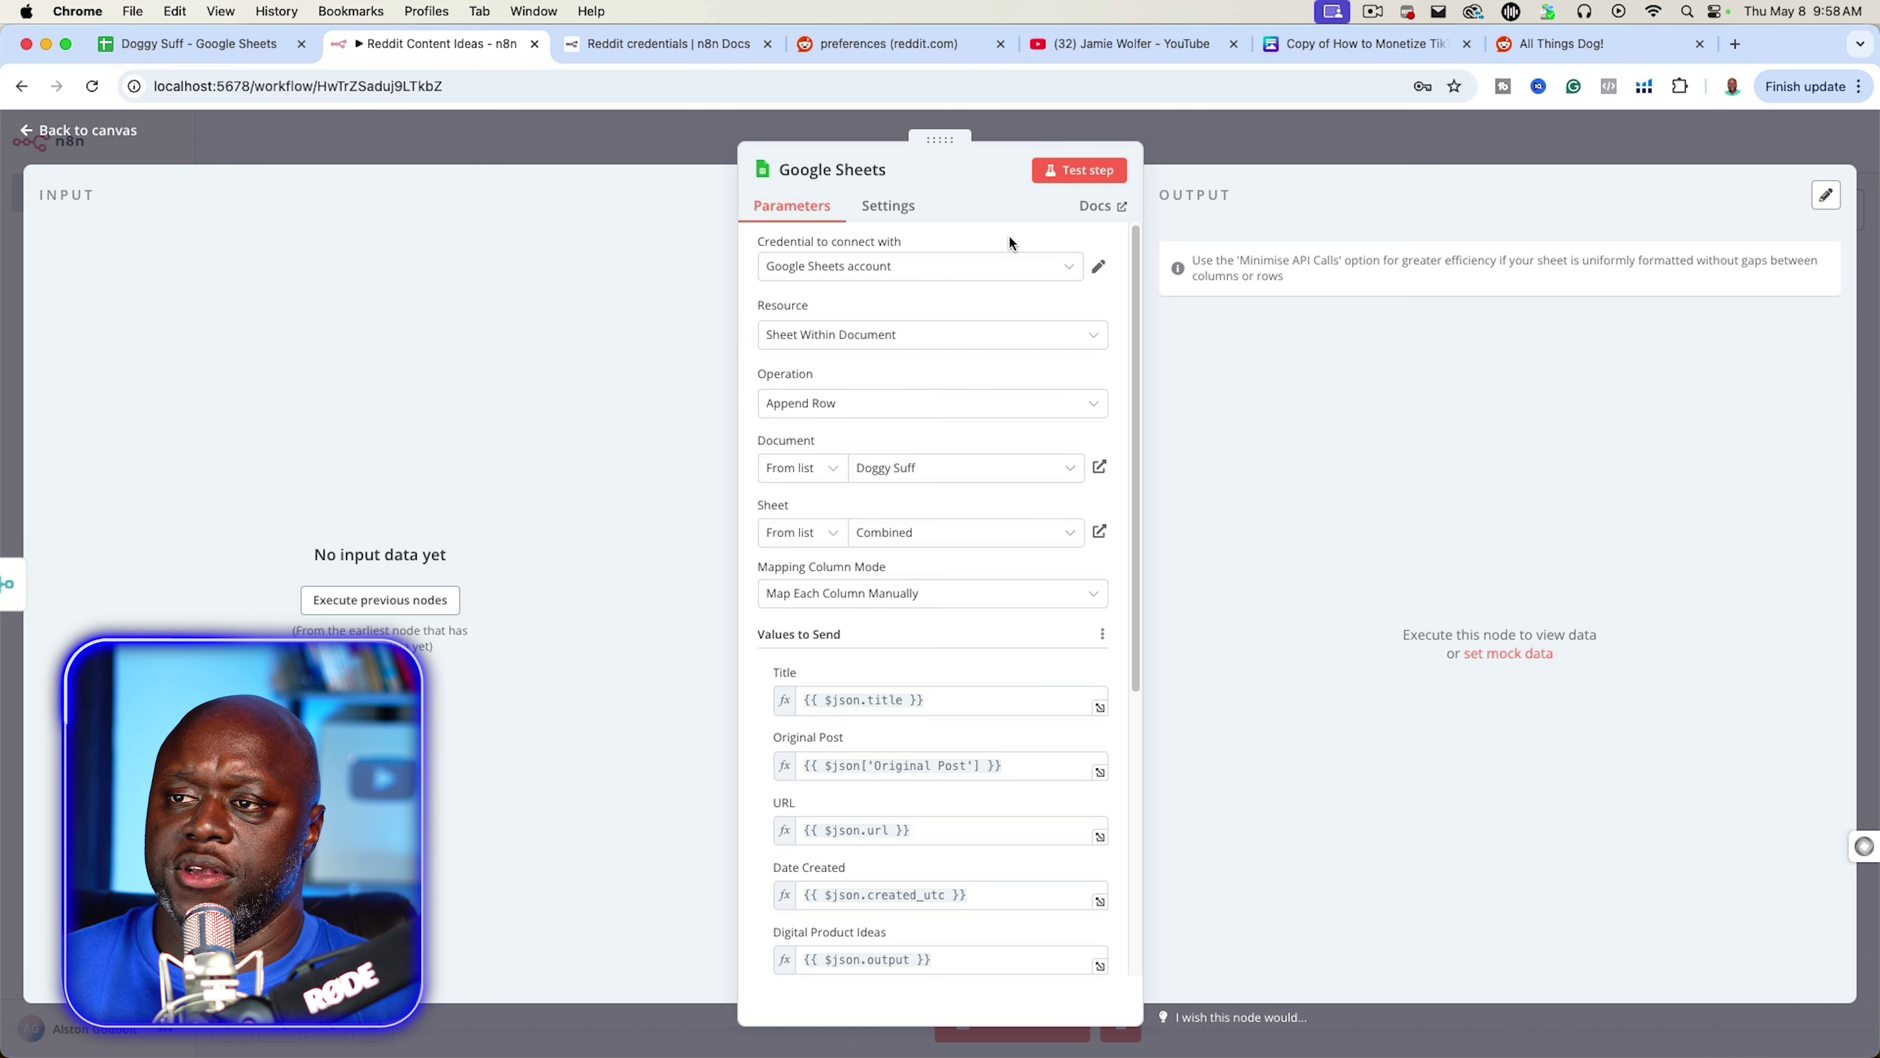
{"action": "left_click", "coordinate": [371, 614]}
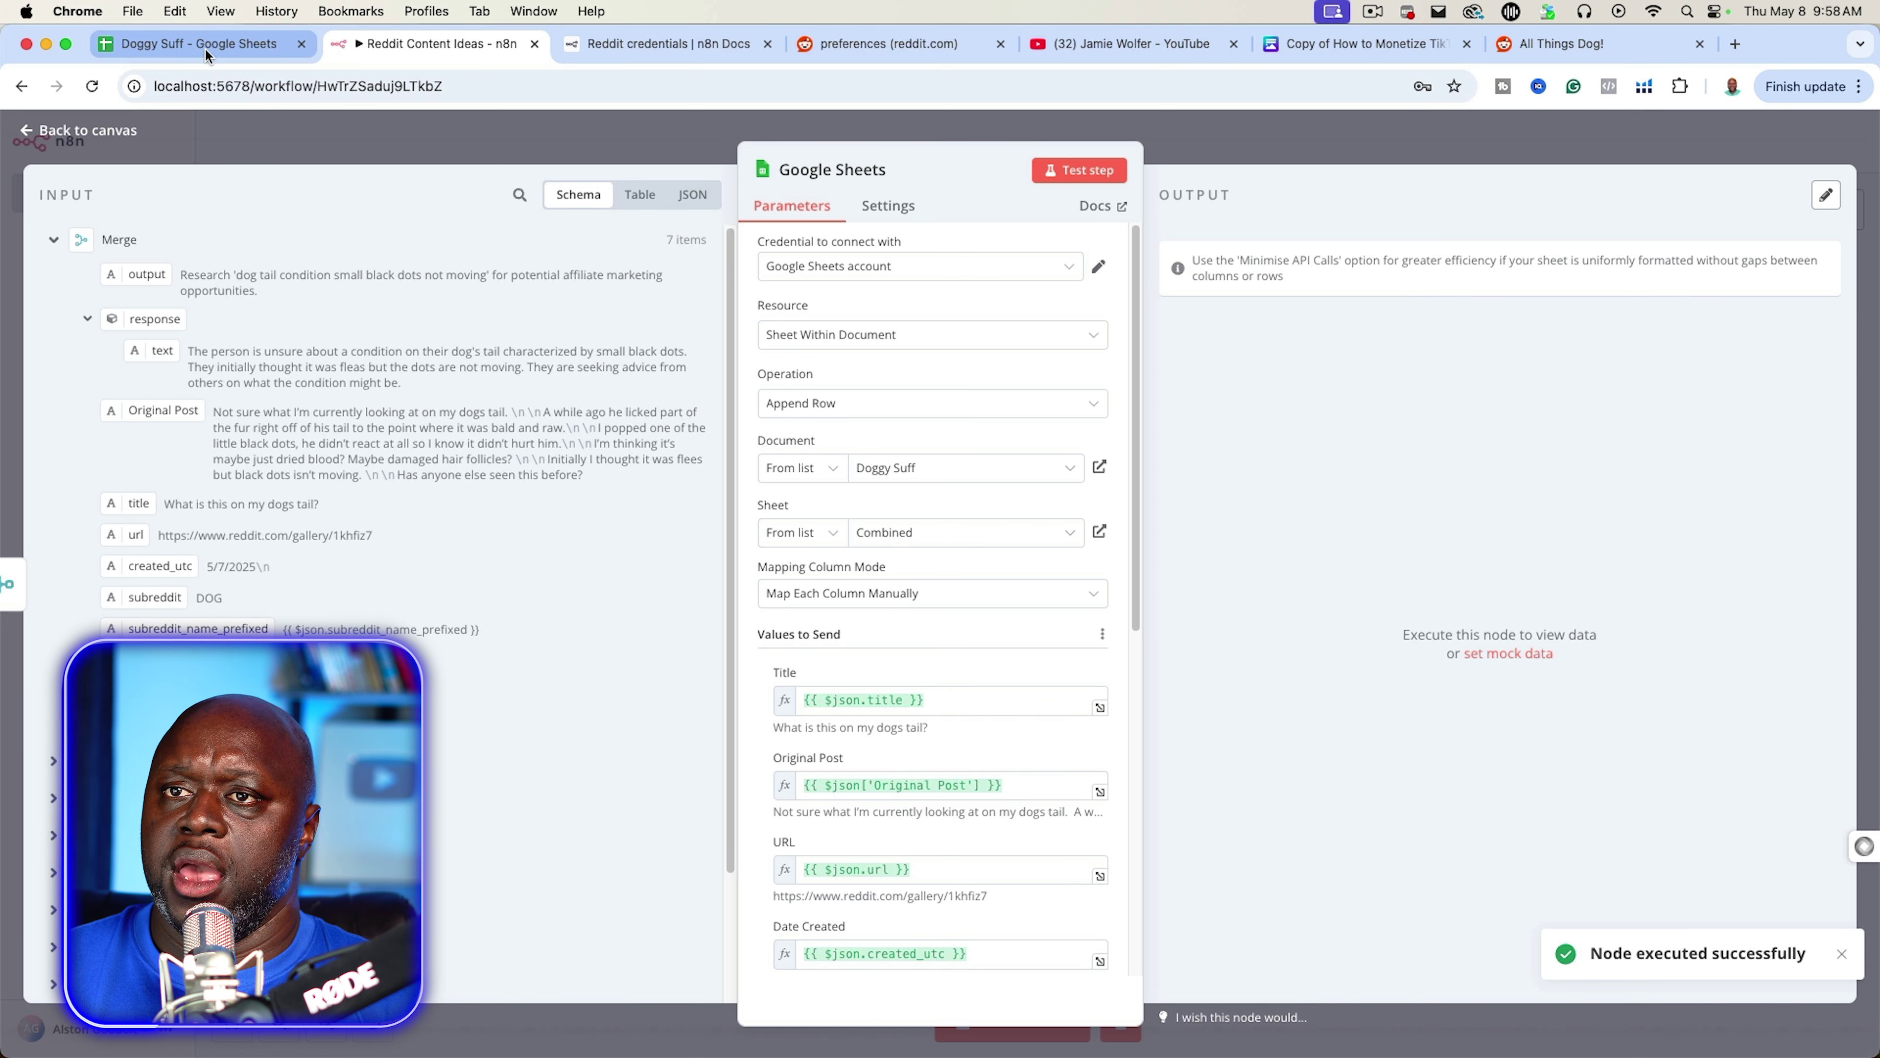
- Check the existing rows in the Combined sheet of the Doggy Suff spreadsheet, and test the Google Sheets node in n8n
{"action": "left_click", "coordinate": [297, 46]}
{"action": "scroll", "coordinate": [638, 626], "scroll_direction": "down", "scroll_amount": 5}
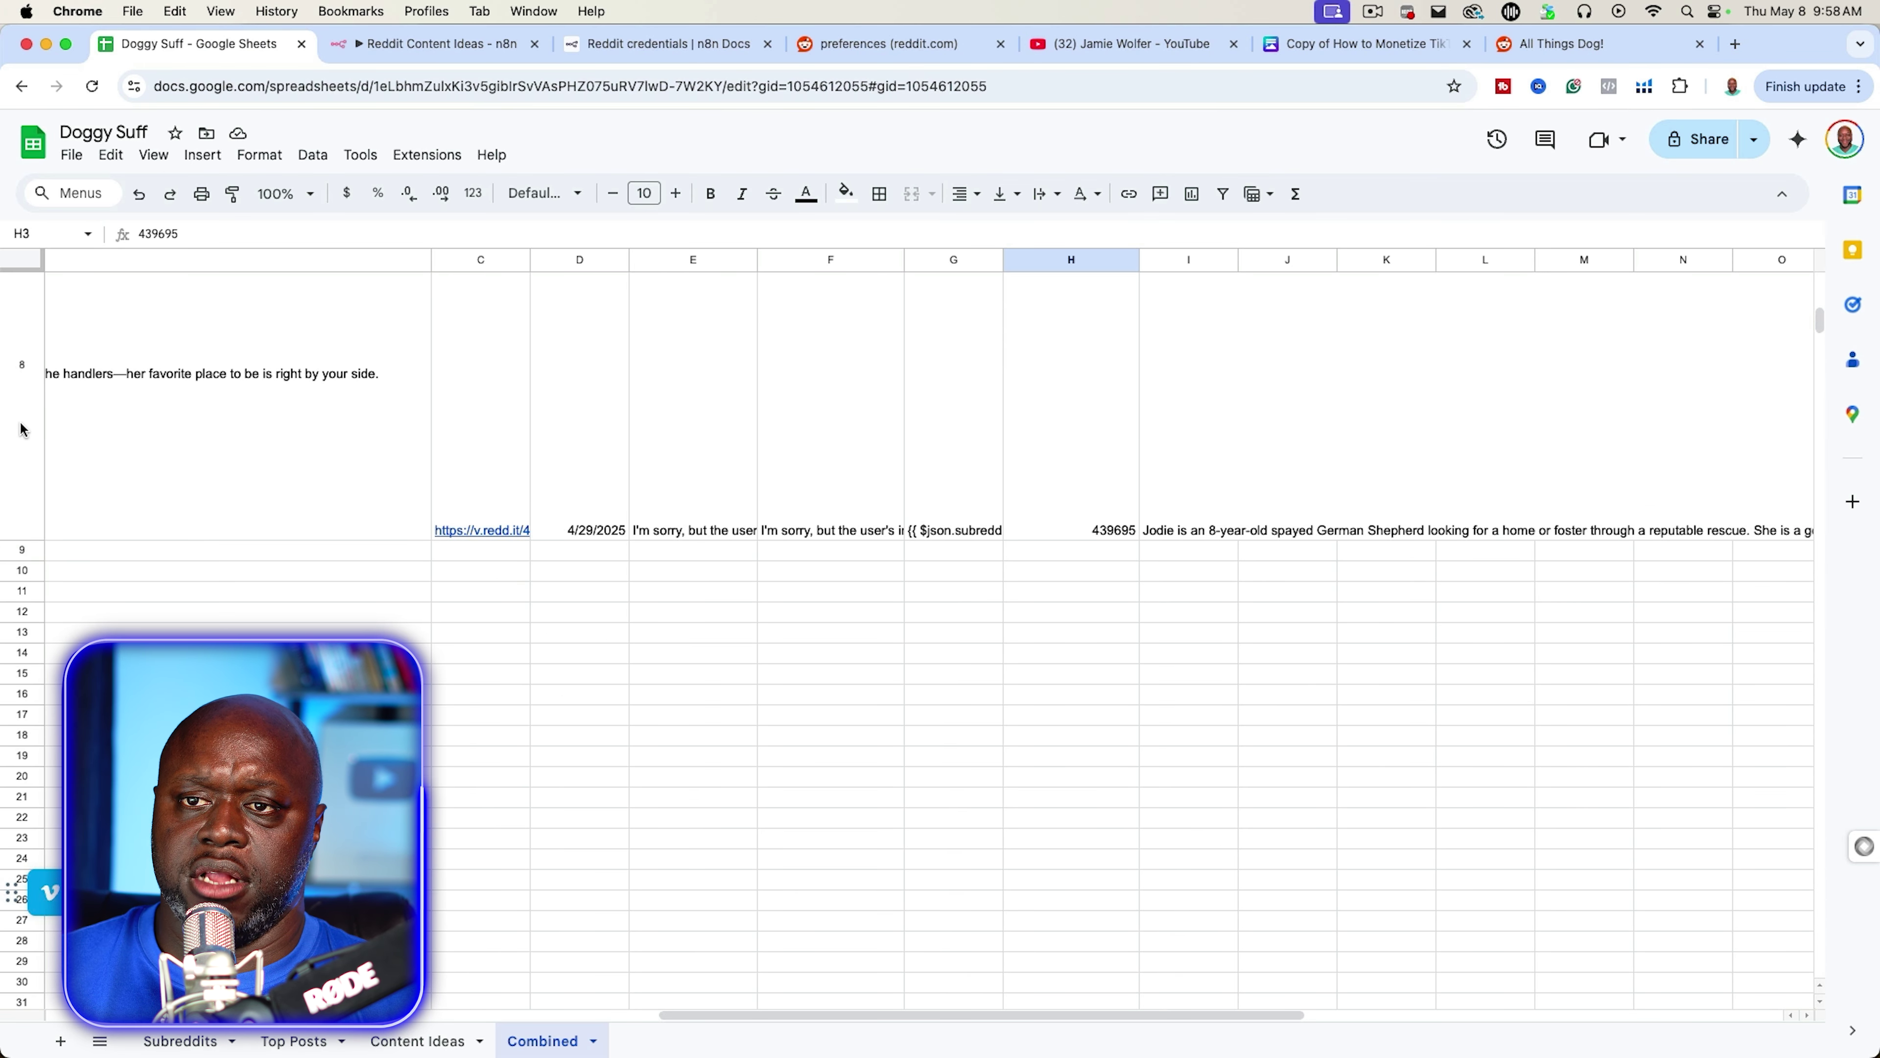
{"action": "scroll", "coordinate": [115, 552], "scroll_direction": "up", "scroll_amount": 5}
{"action": "scroll", "coordinate": [118, 563], "scroll_direction": "down", "scroll_amount": 6}
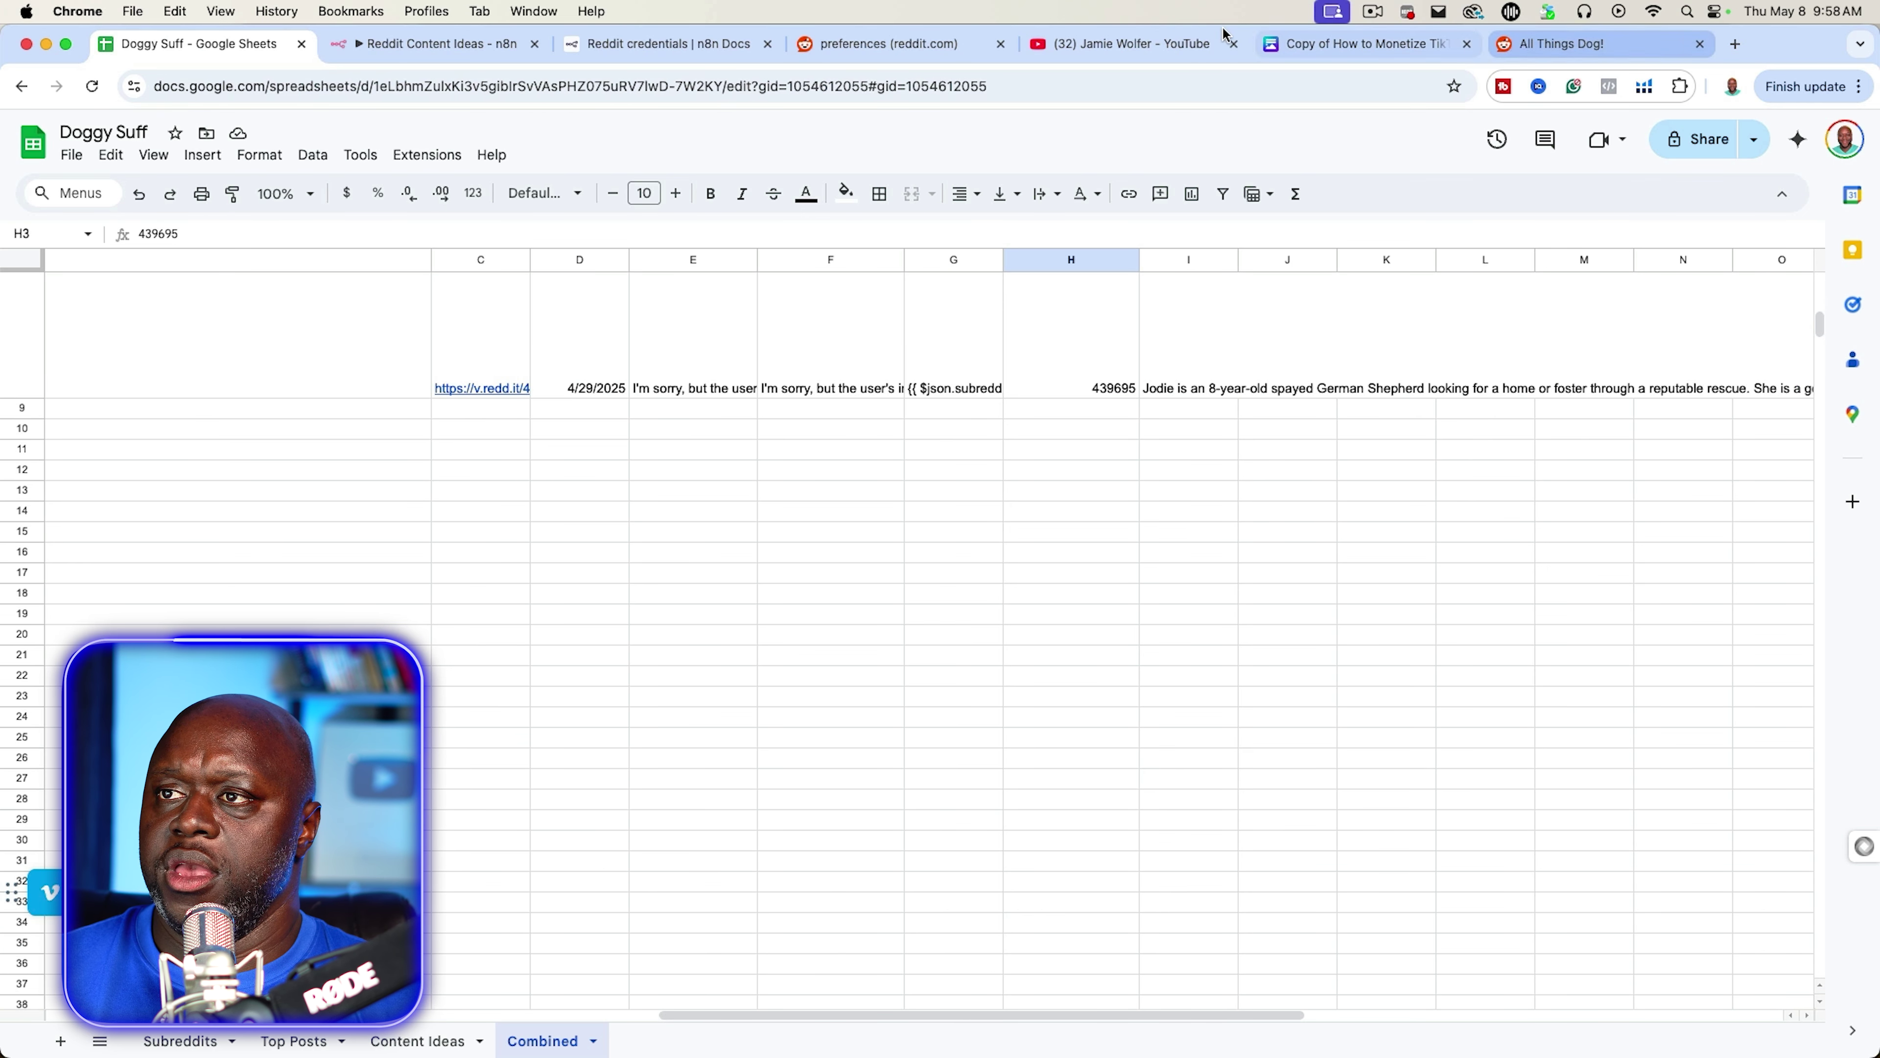
{"action": "left_click", "coordinate": [429, 45]}
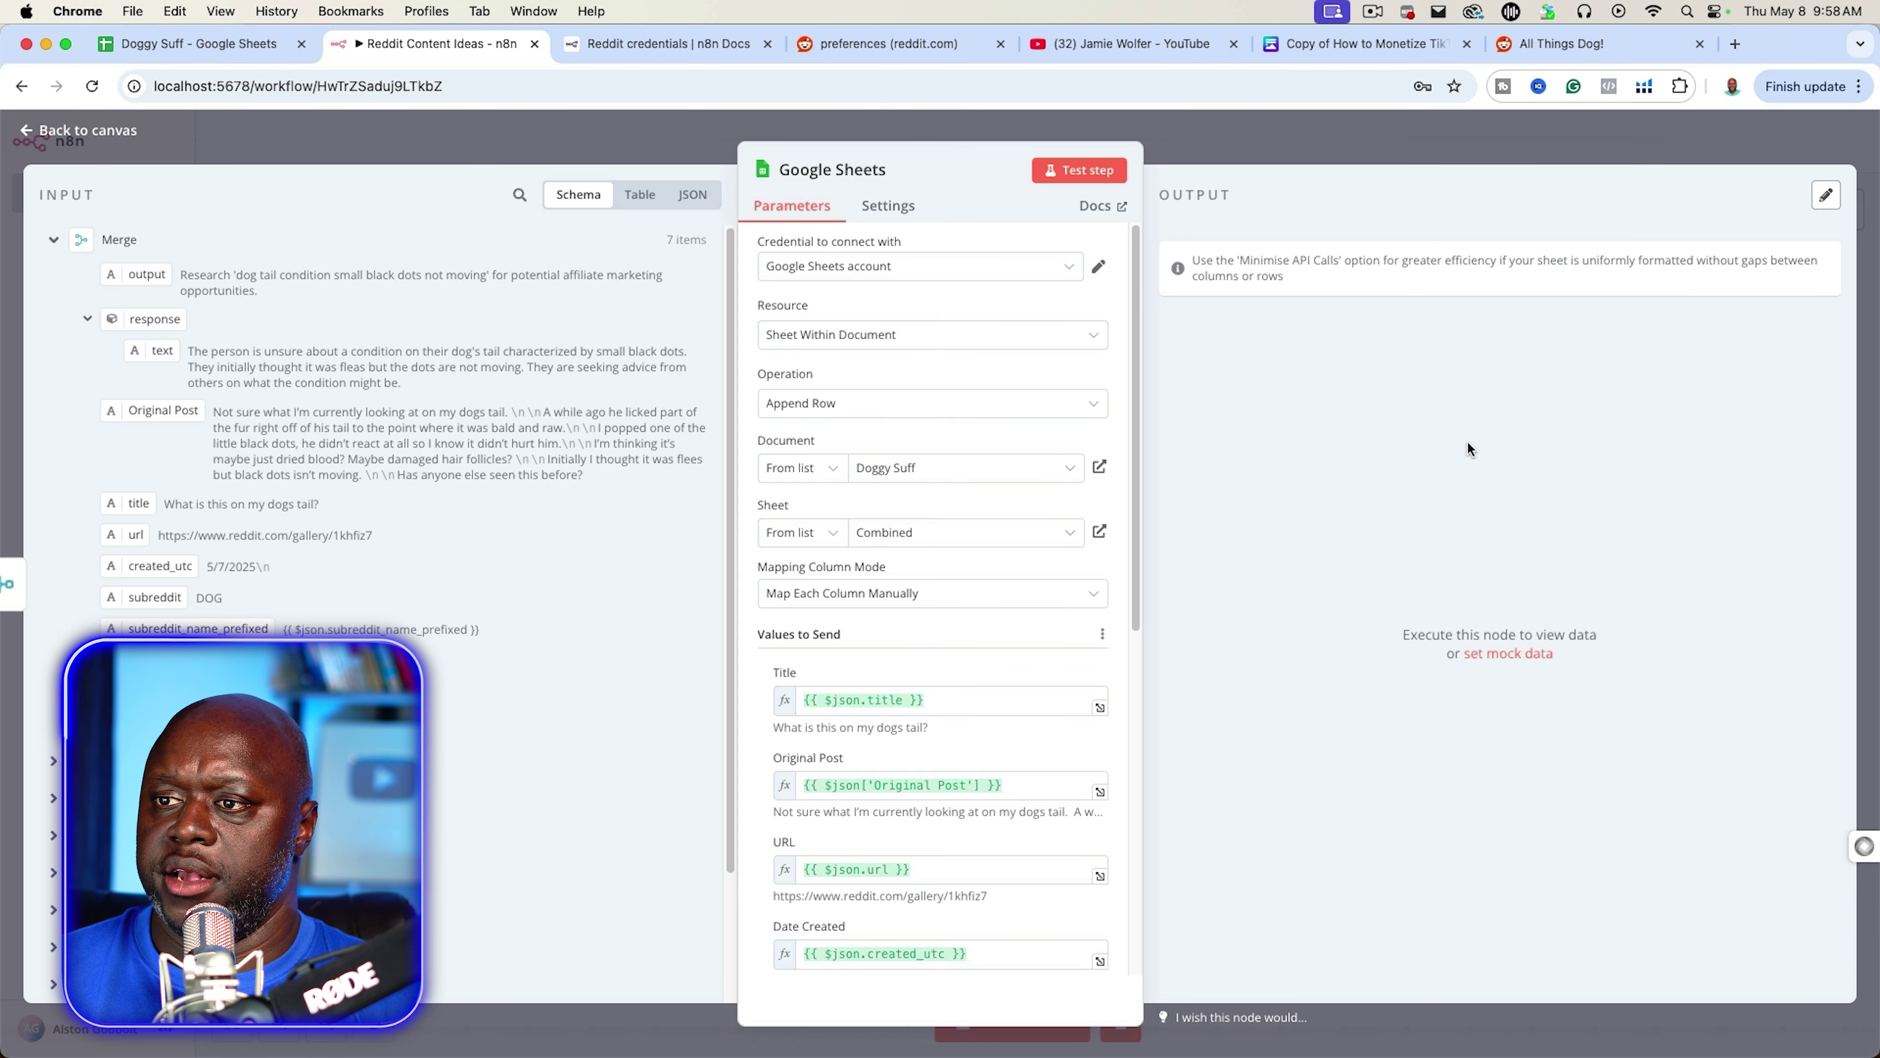
{"action": "left_click", "coordinate": [1075, 177]}
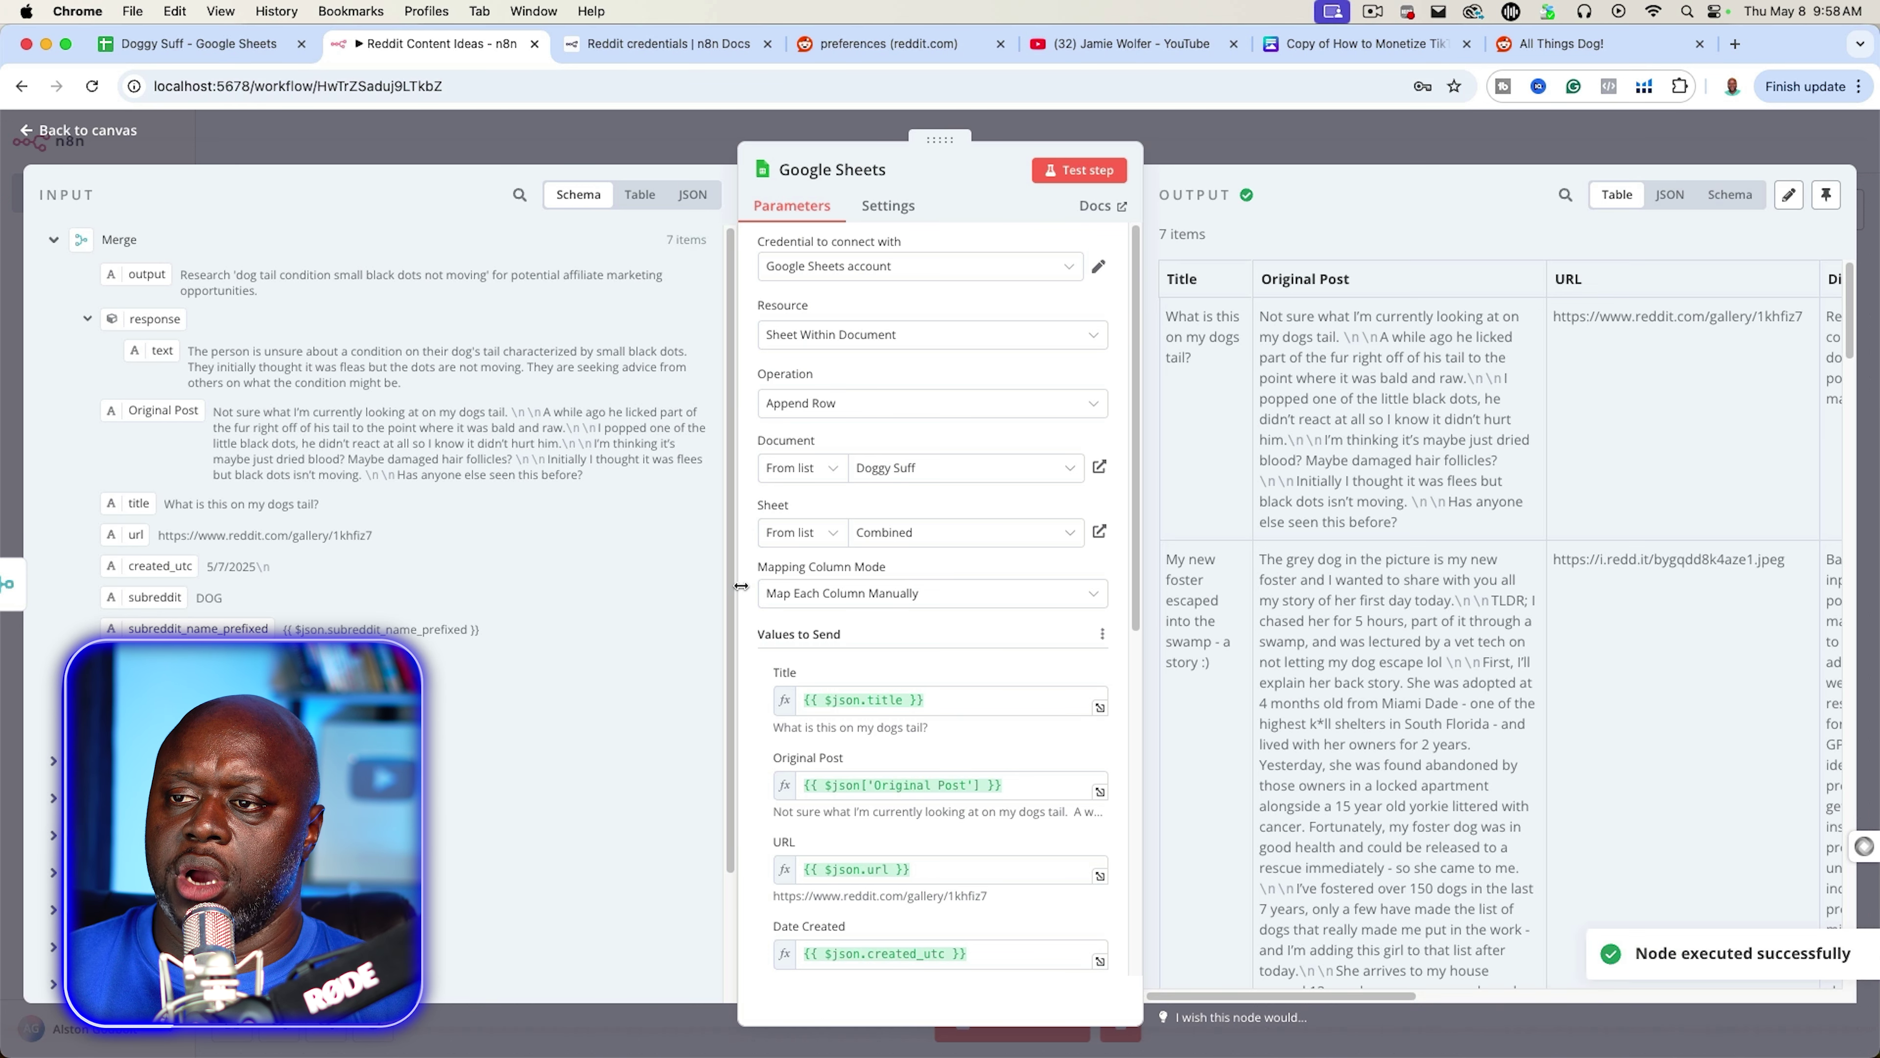
- Review the column mappings that the Google Sheets node sends, from Title to Post Summary, and close the node
{"action": "scroll", "coordinate": [747, 577], "scroll_direction": "down", "scroll_amount": 5}
{"action": "scroll", "coordinate": [748, 578], "scroll_direction": "up", "scroll_amount": 3}
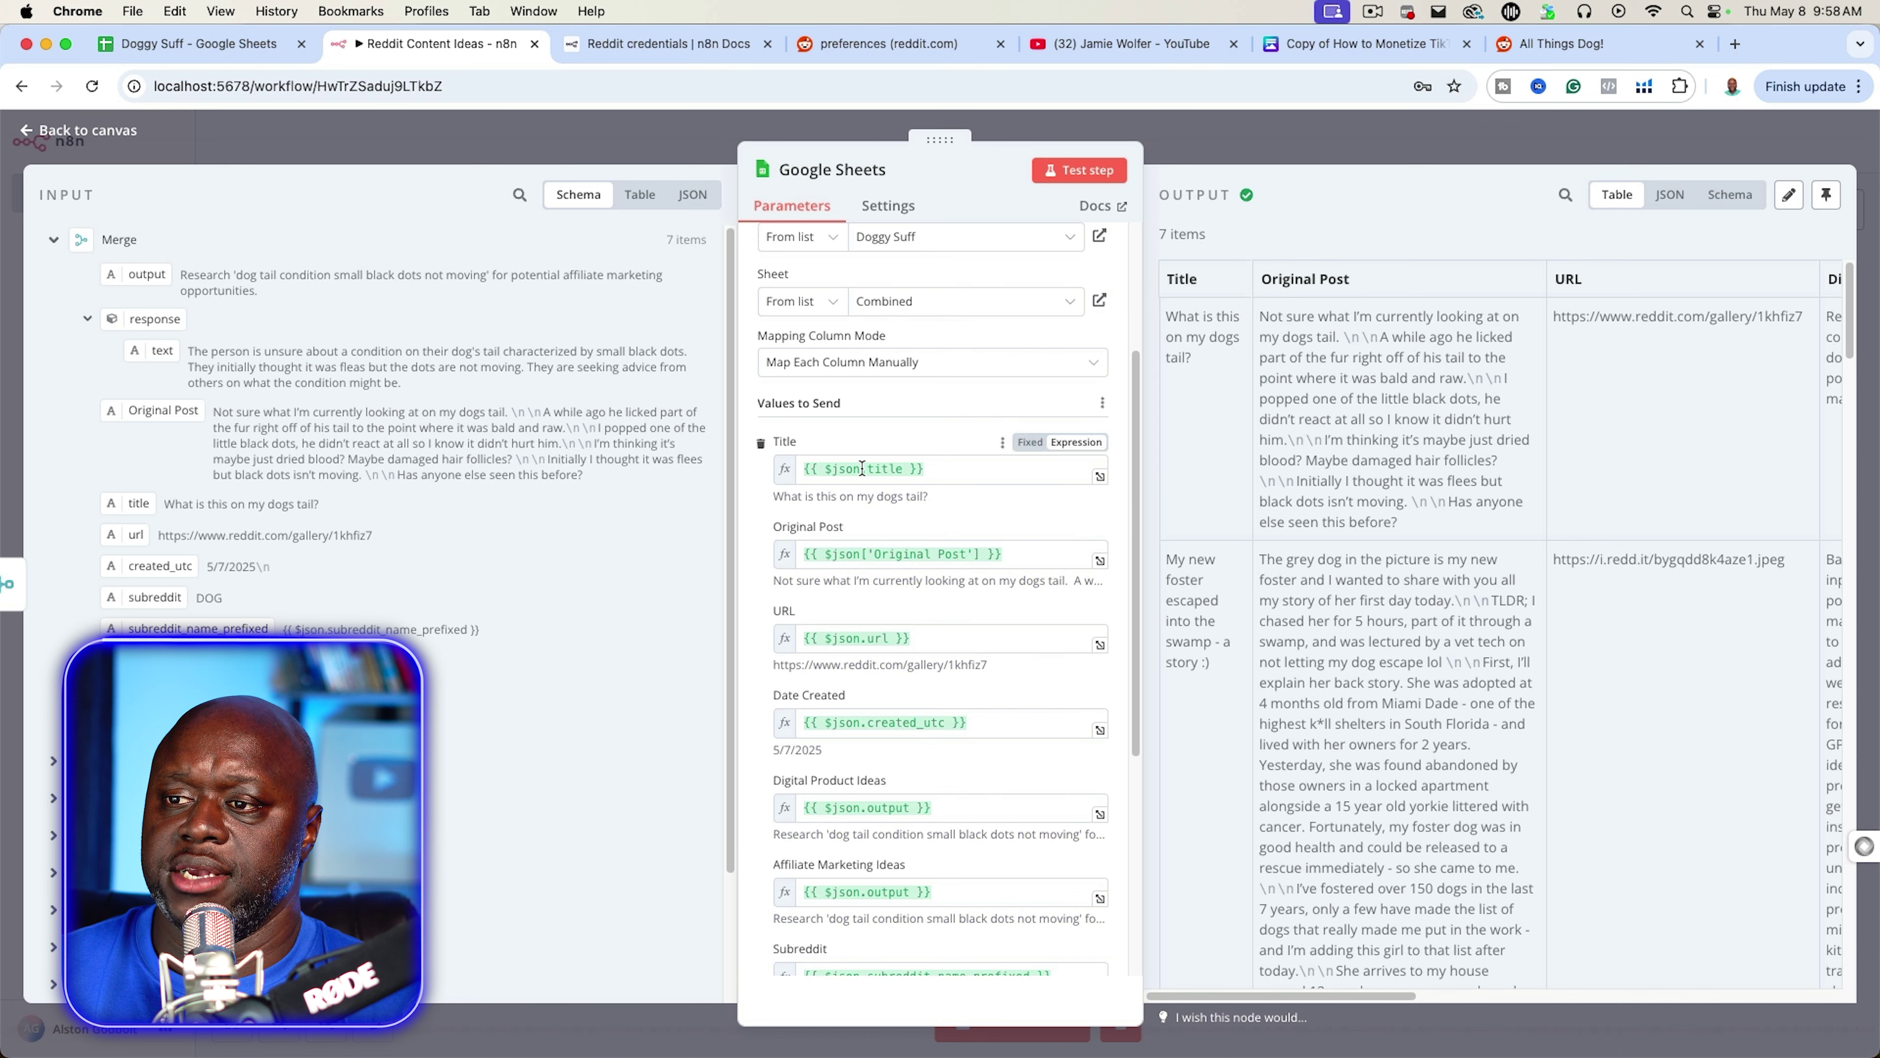
{"action": "scroll", "coordinate": [763, 526], "scroll_direction": "down", "scroll_amount": 2}
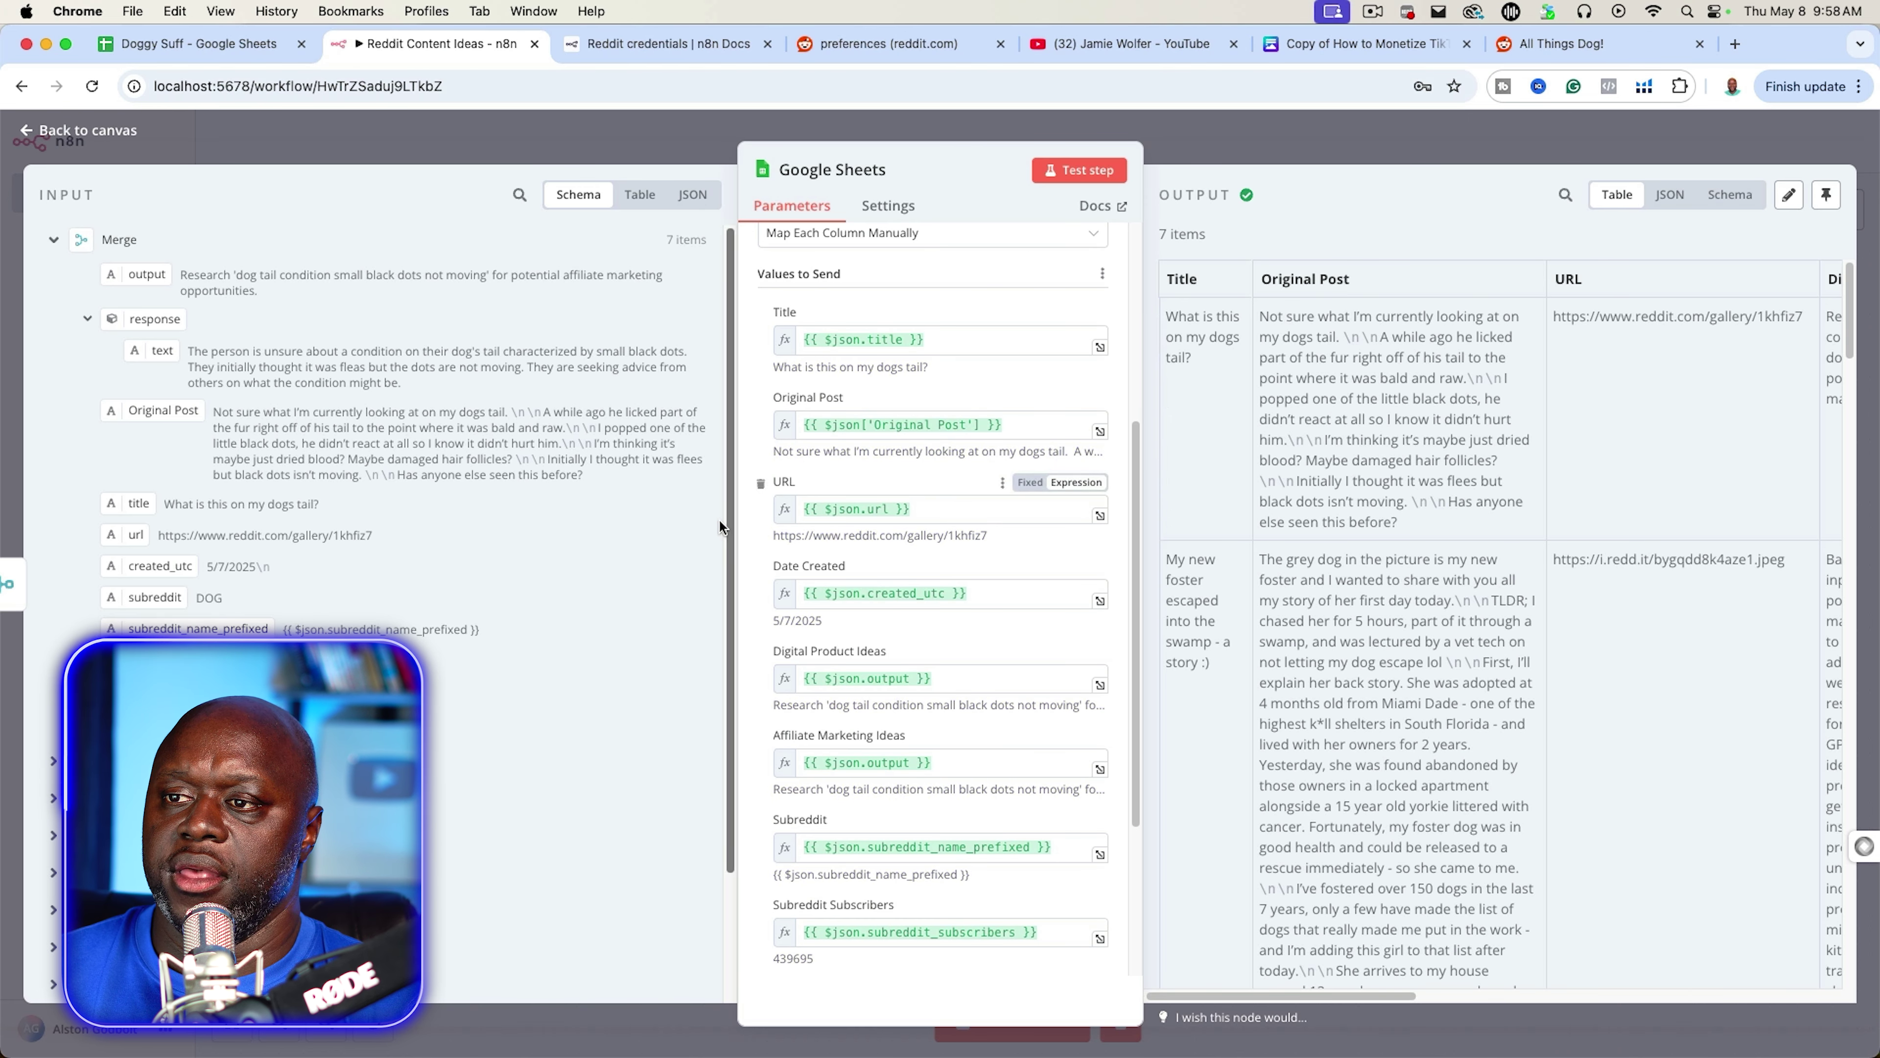
{"action": "scroll", "coordinate": [769, 549], "scroll_direction": "down", "scroll_amount": 4}
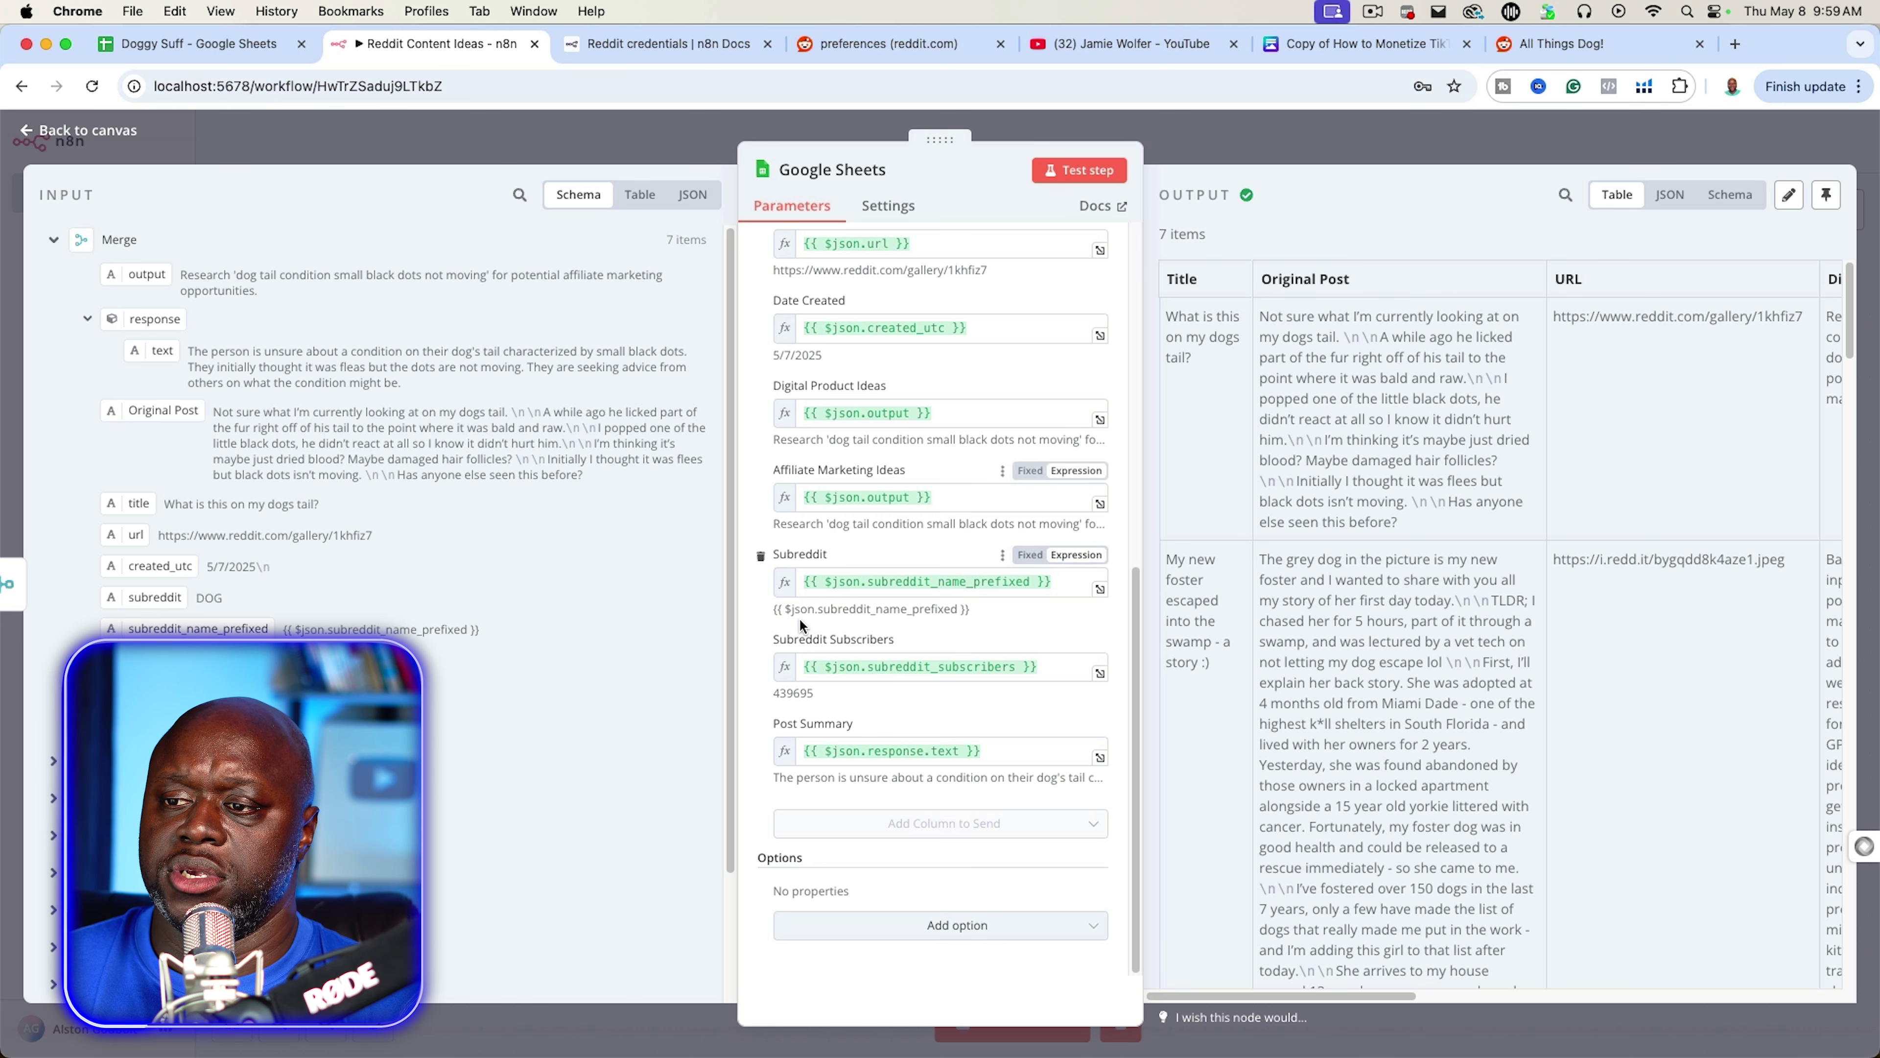
{"action": "left_click", "coordinate": [1282, 134]}
- Switch to the Doggy Suff spreadsheet, examine the appended rows in the Combined sheet, and return to the n8n workflow
{"action": "left_click", "coordinate": [245, 46]}
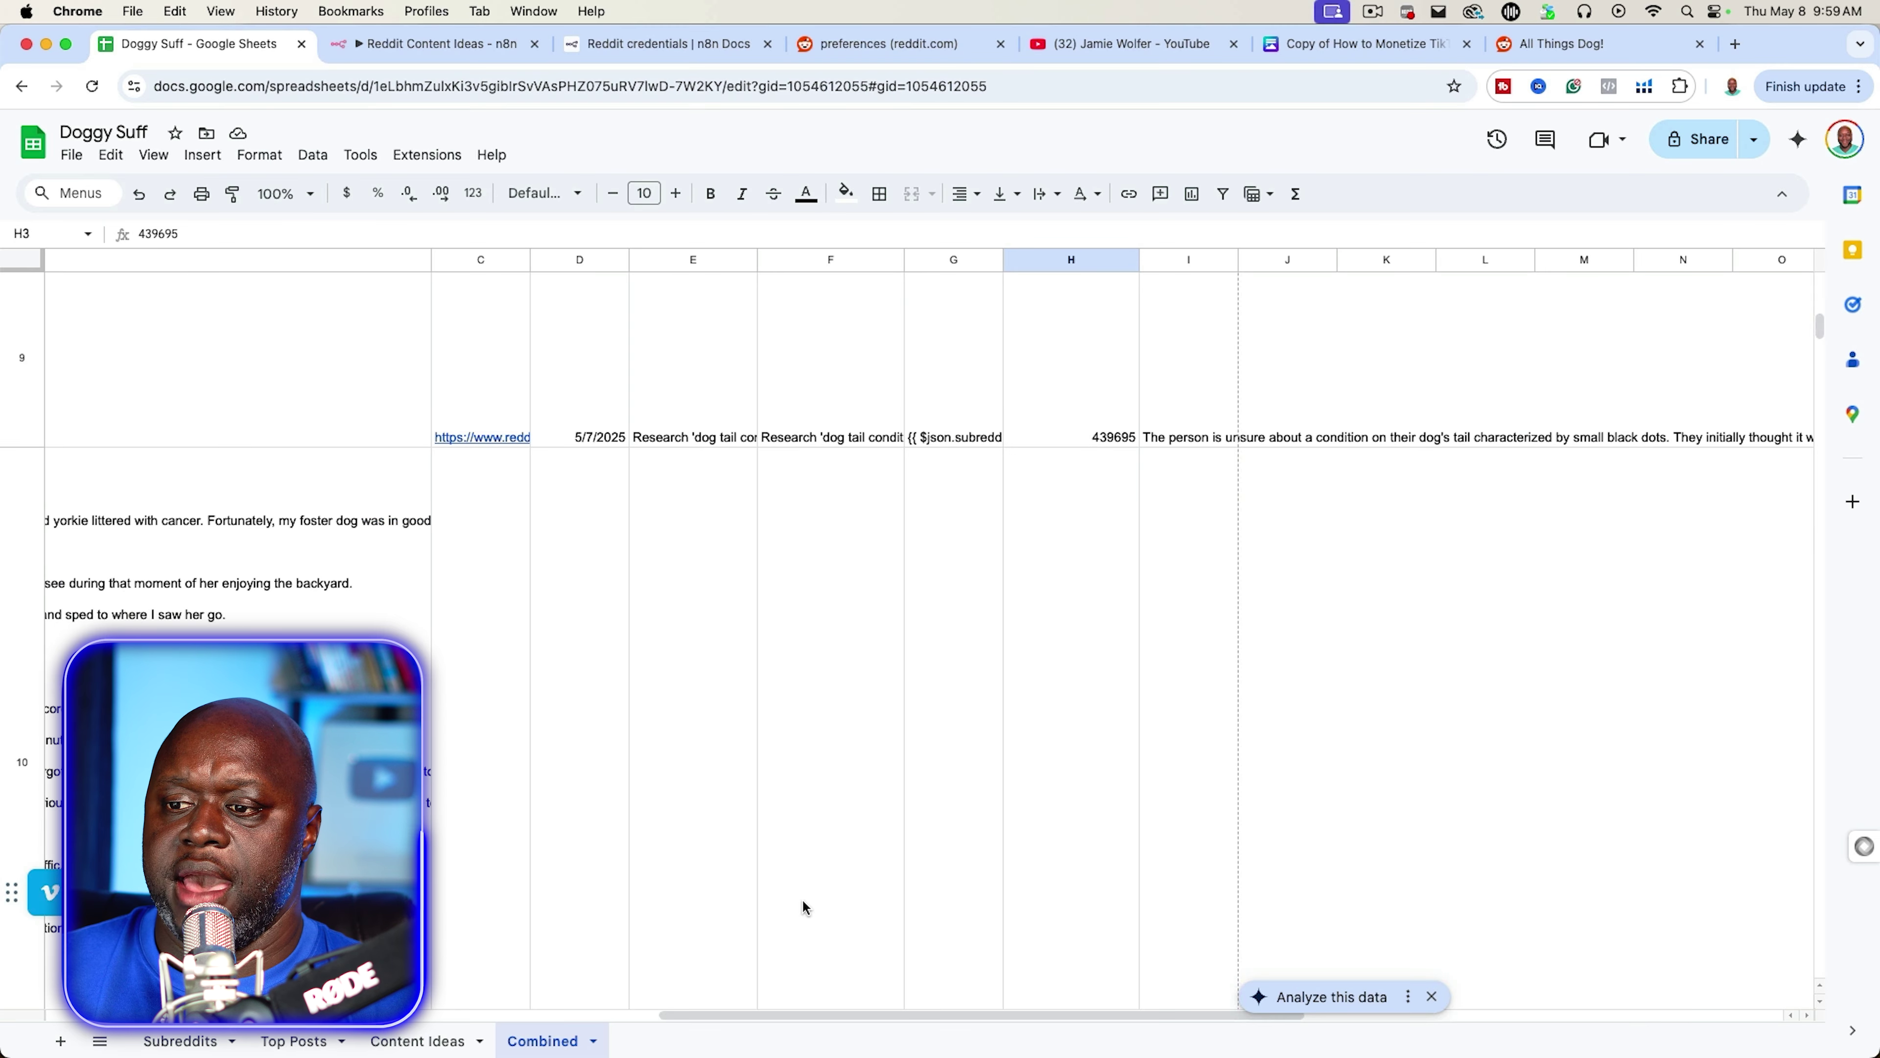
{"action": "left_click_drag", "start_coordinate": [953, 1016], "coordinate": [338, 1014]}
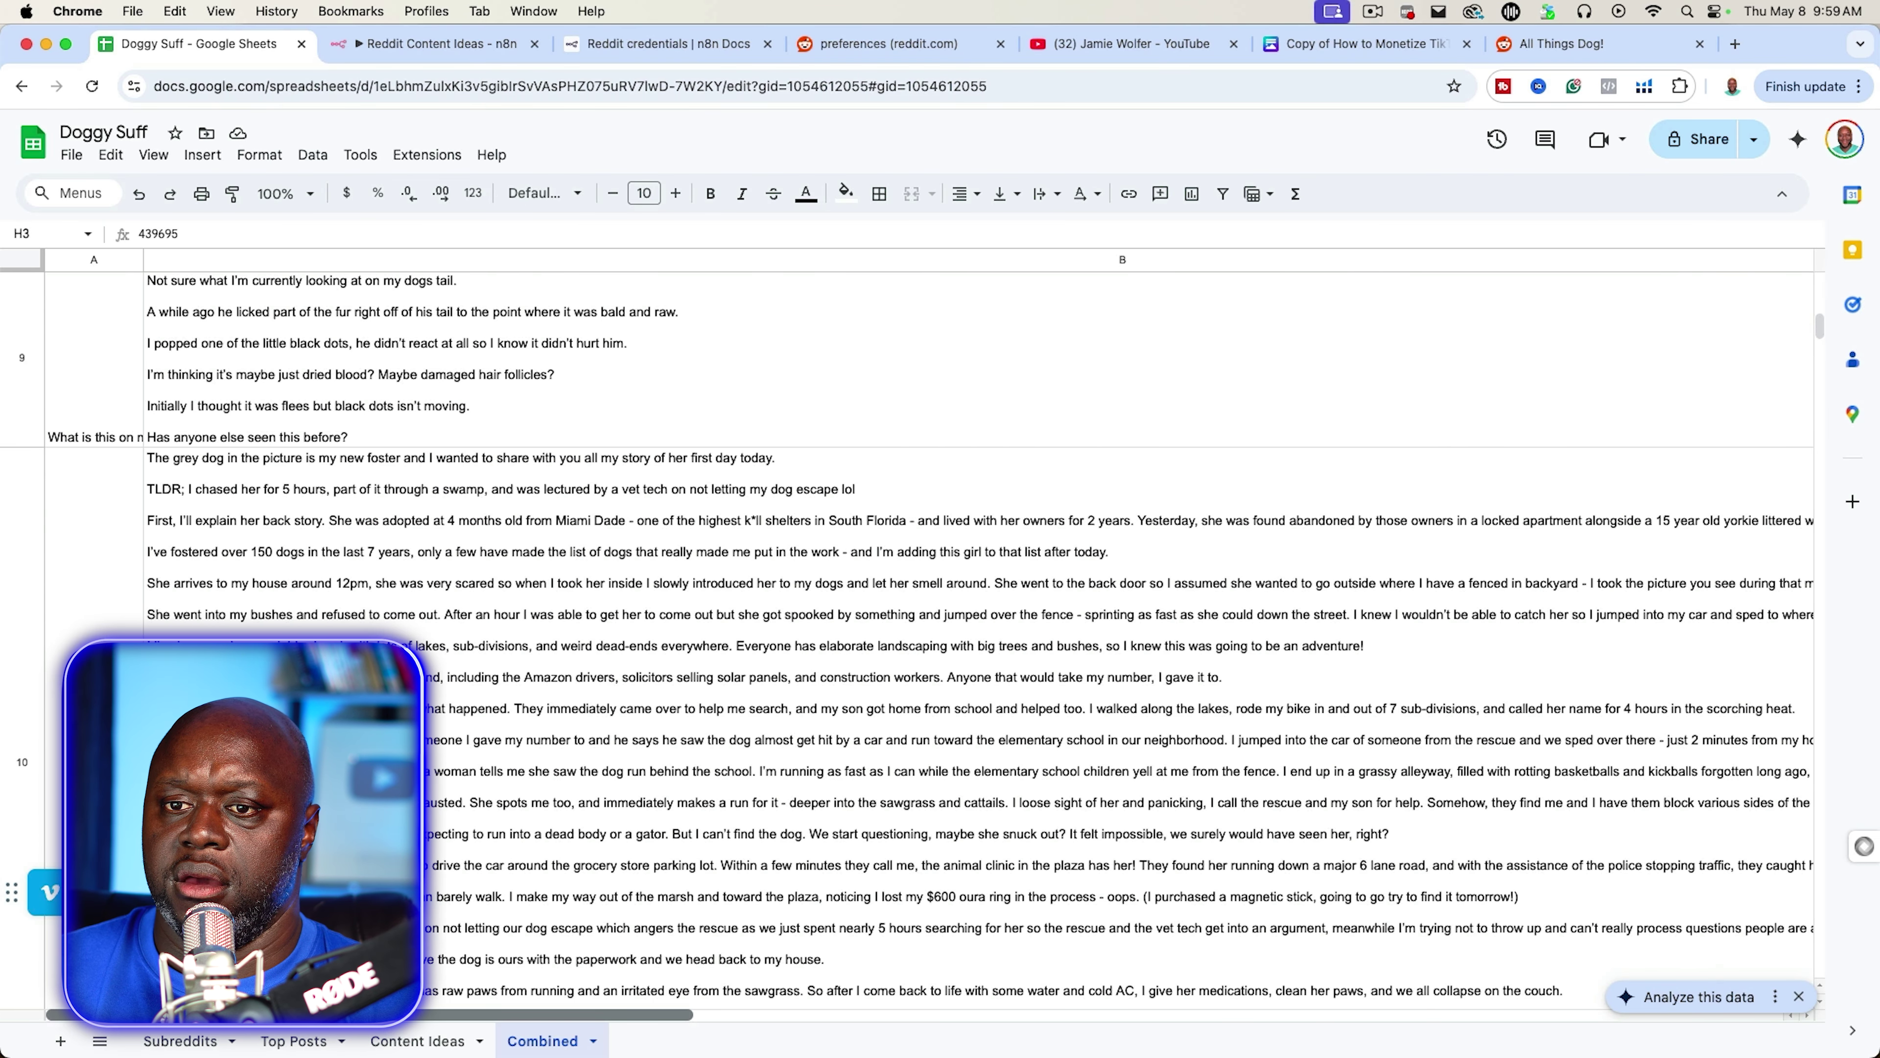
{"action": "scroll", "coordinate": [460, 786], "scroll_direction": "up", "scroll_amount": 5}
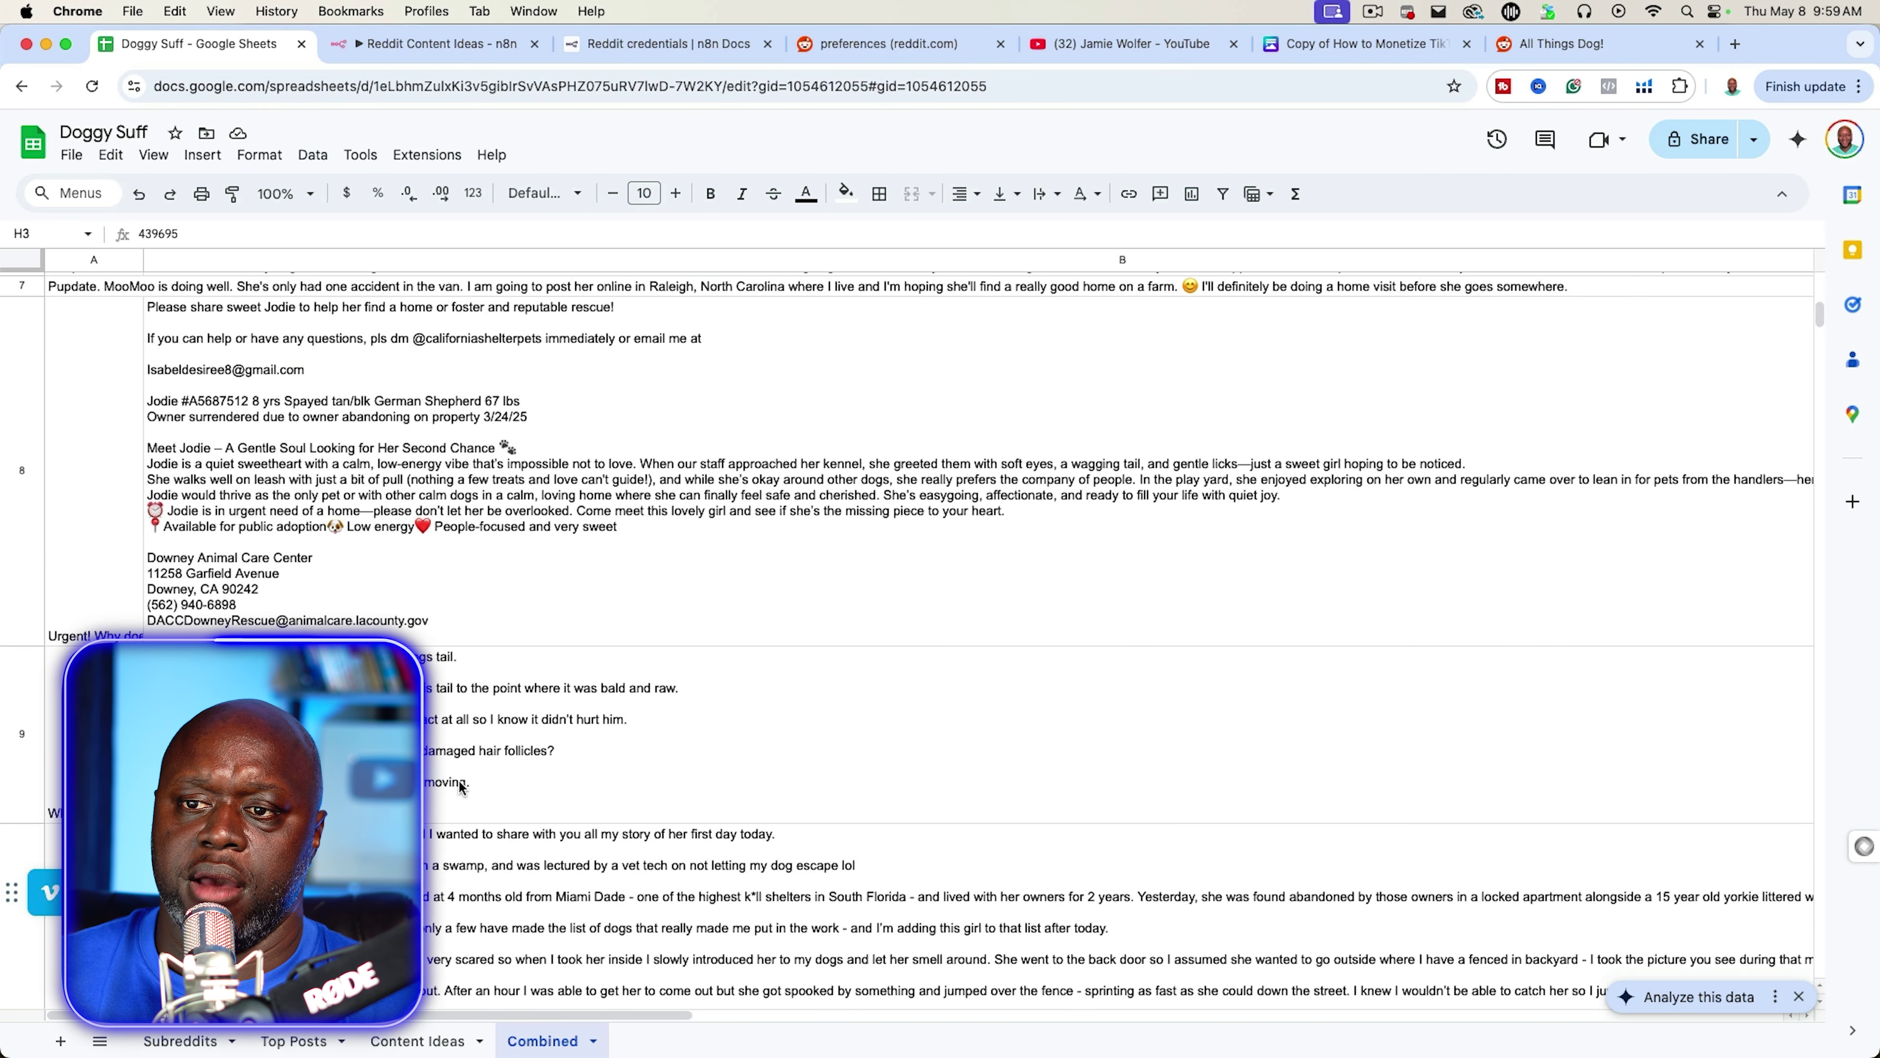
{"action": "scroll", "coordinate": [932, 593], "scroll_direction": "down", "scroll_amount": 18}
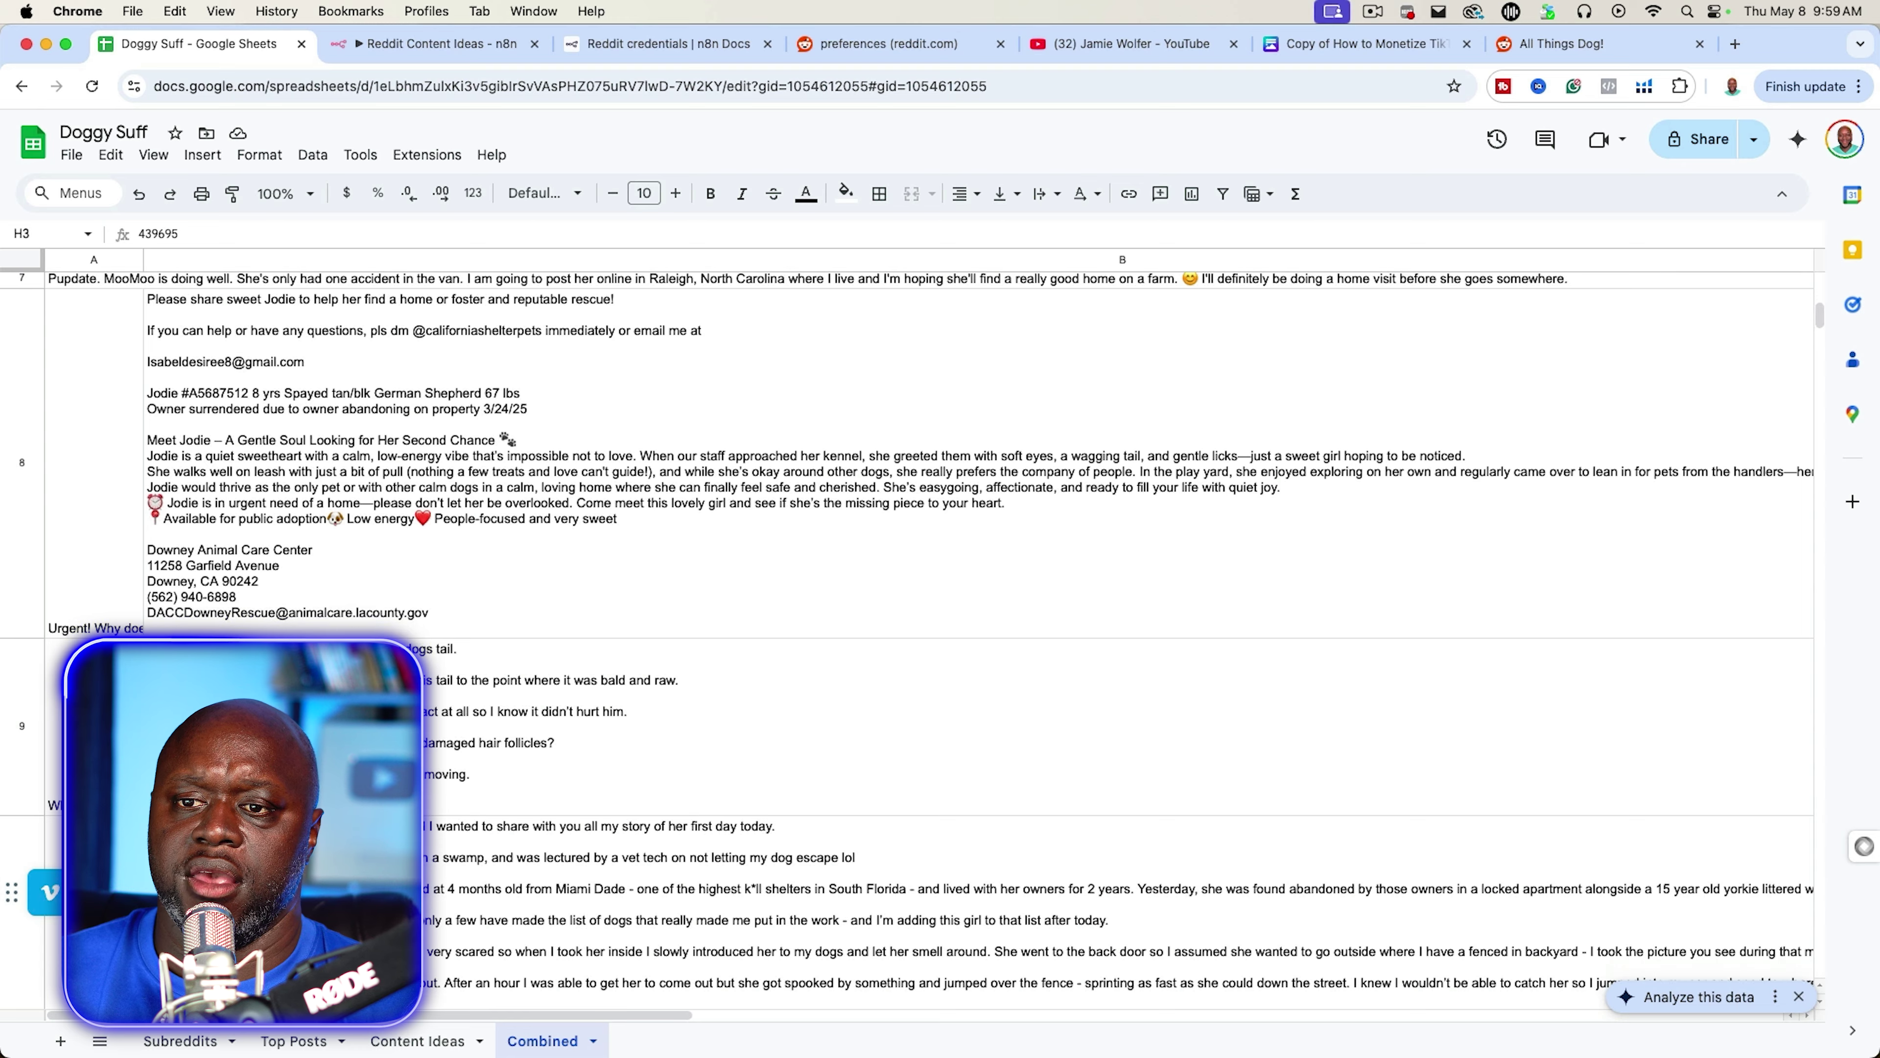
{"action": "scroll", "coordinate": [931, 593], "scroll_direction": "up", "scroll_amount": 4}
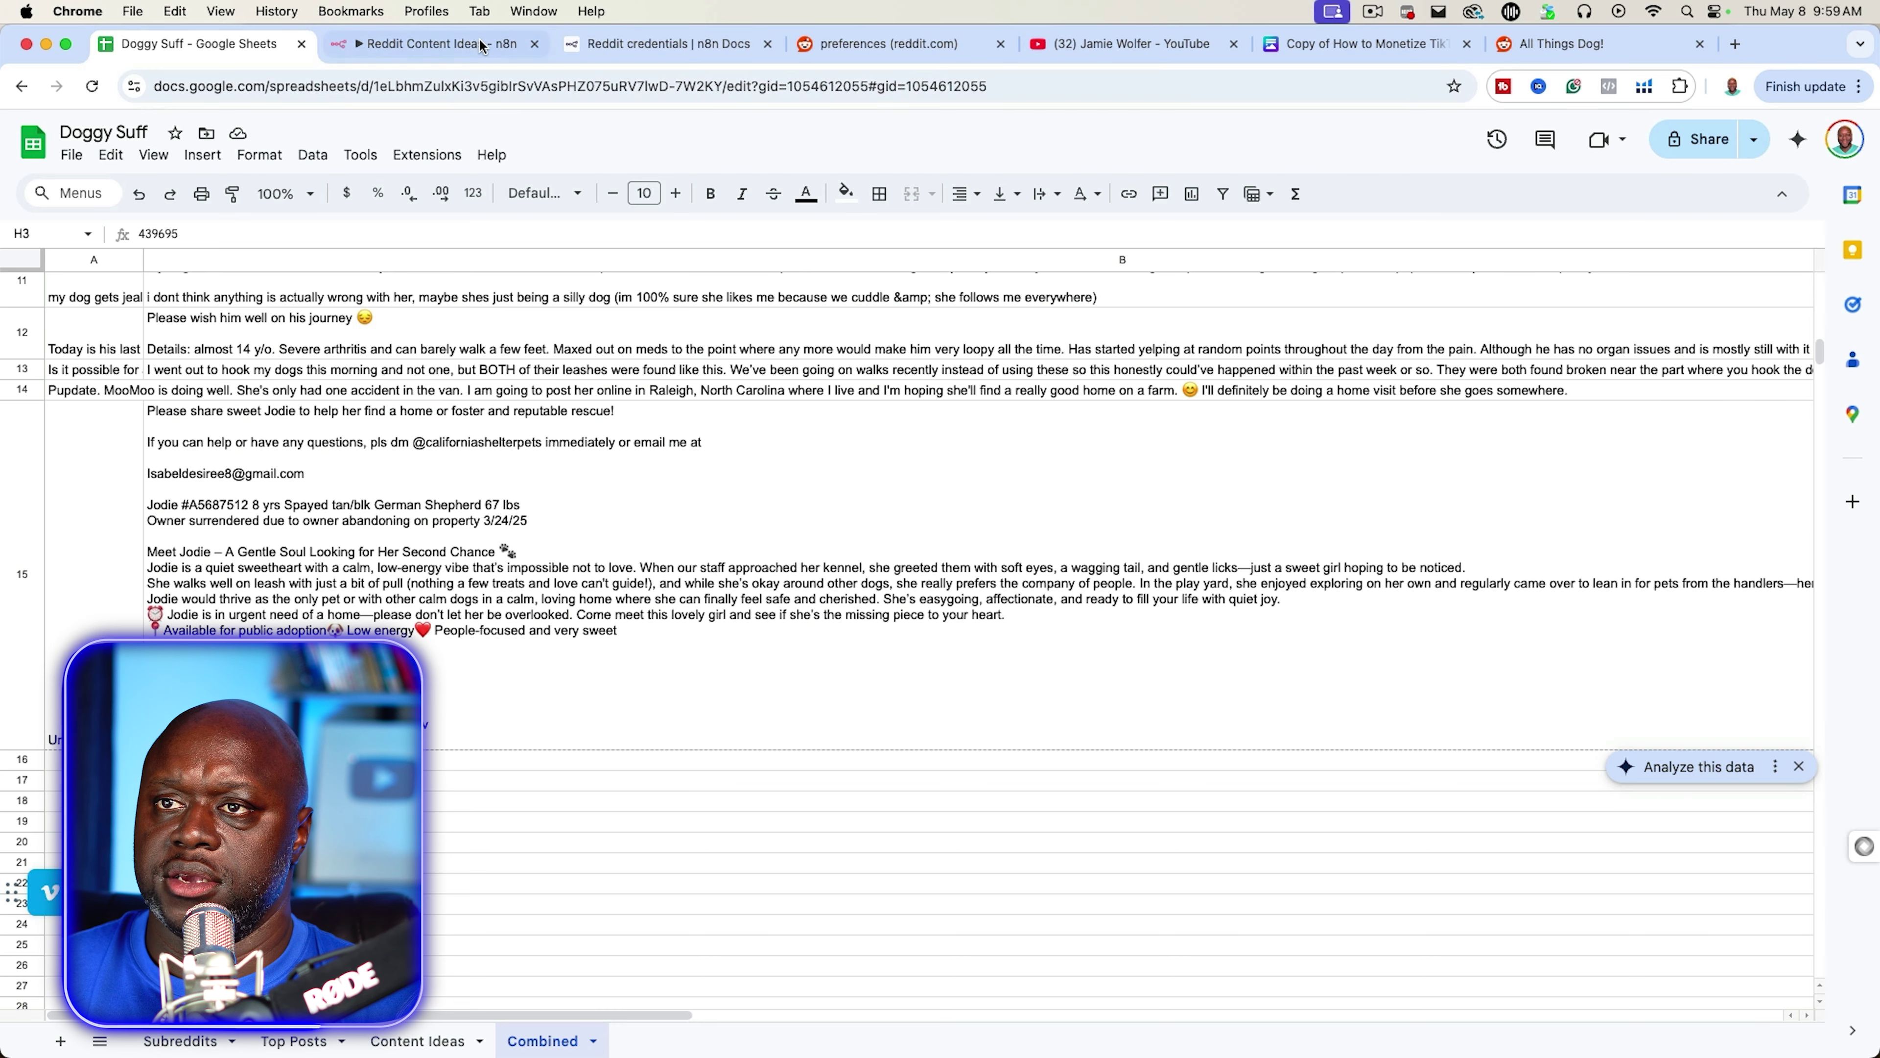
{"action": "left_click", "coordinate": [444, 46]}
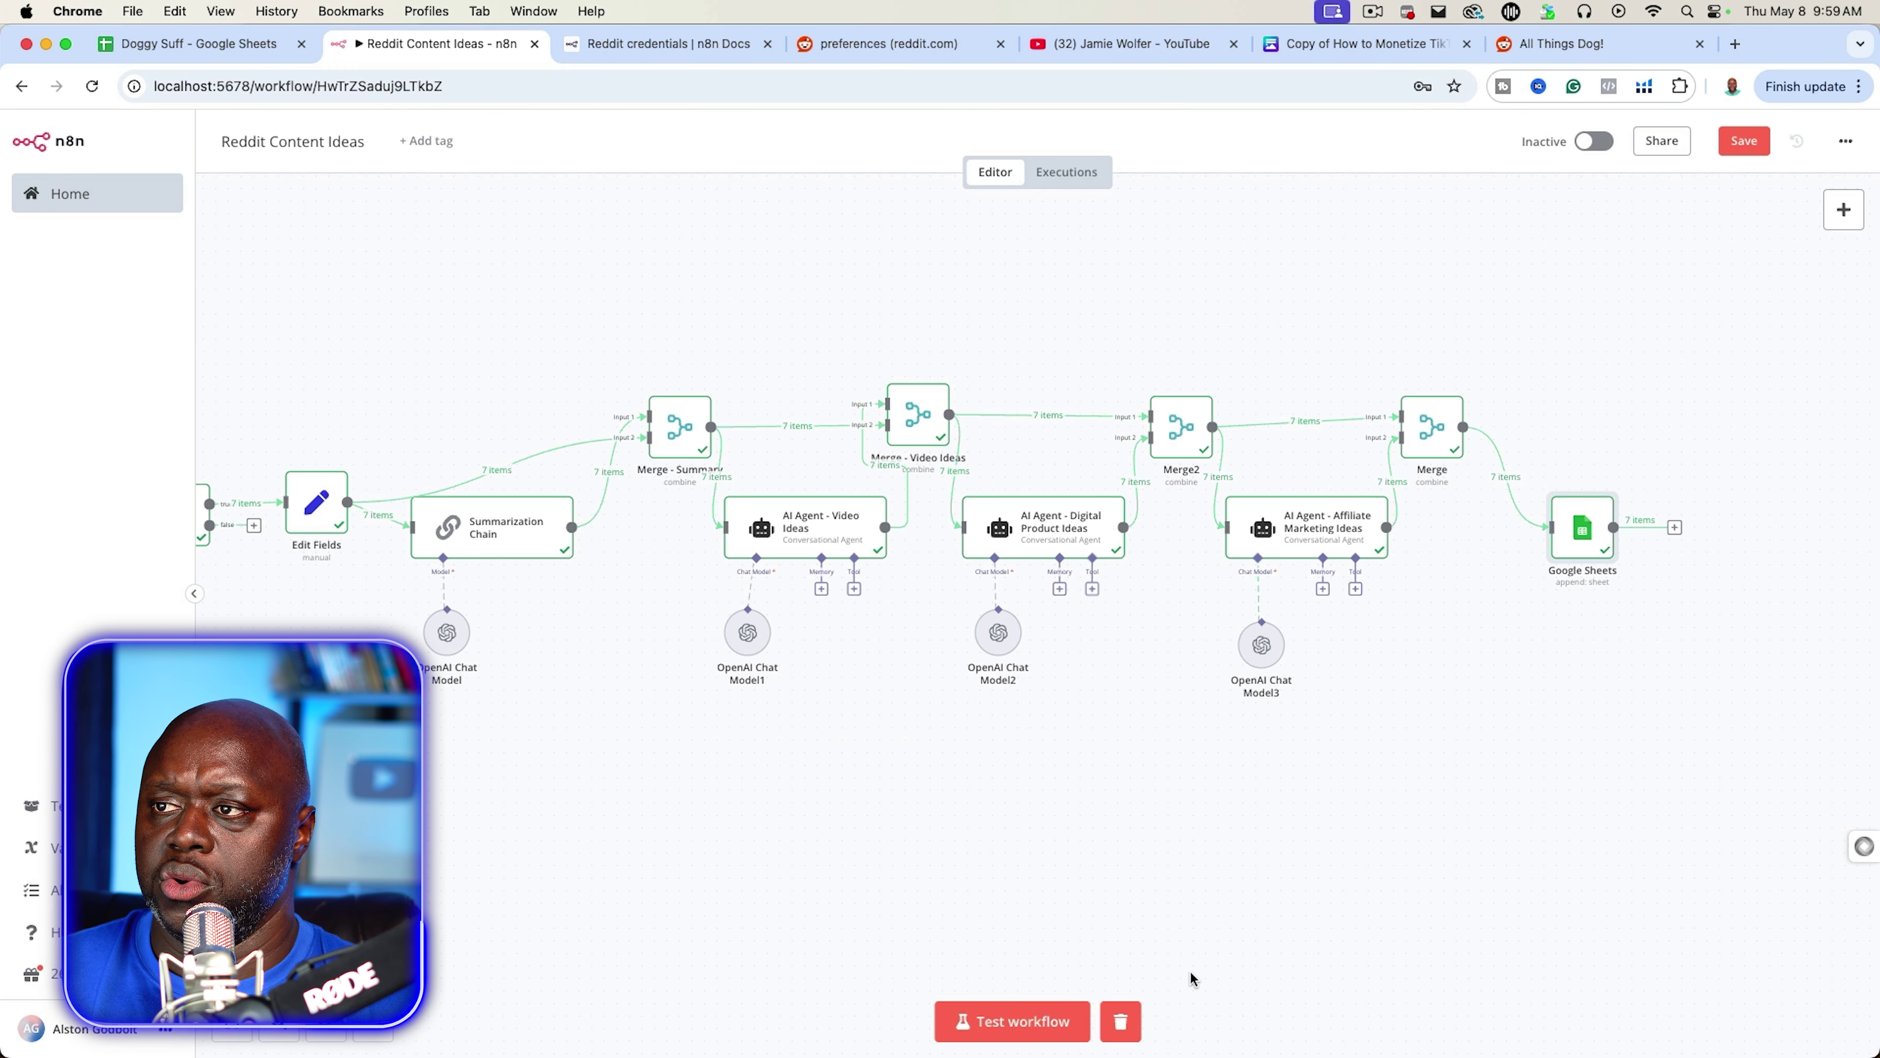
- Save the Reddit Content Ideas workflow and fit all its nodes, from Schedule Trigger to Google Sheets, on the canvas
{"action": "left_click", "coordinate": [1751, 139]}
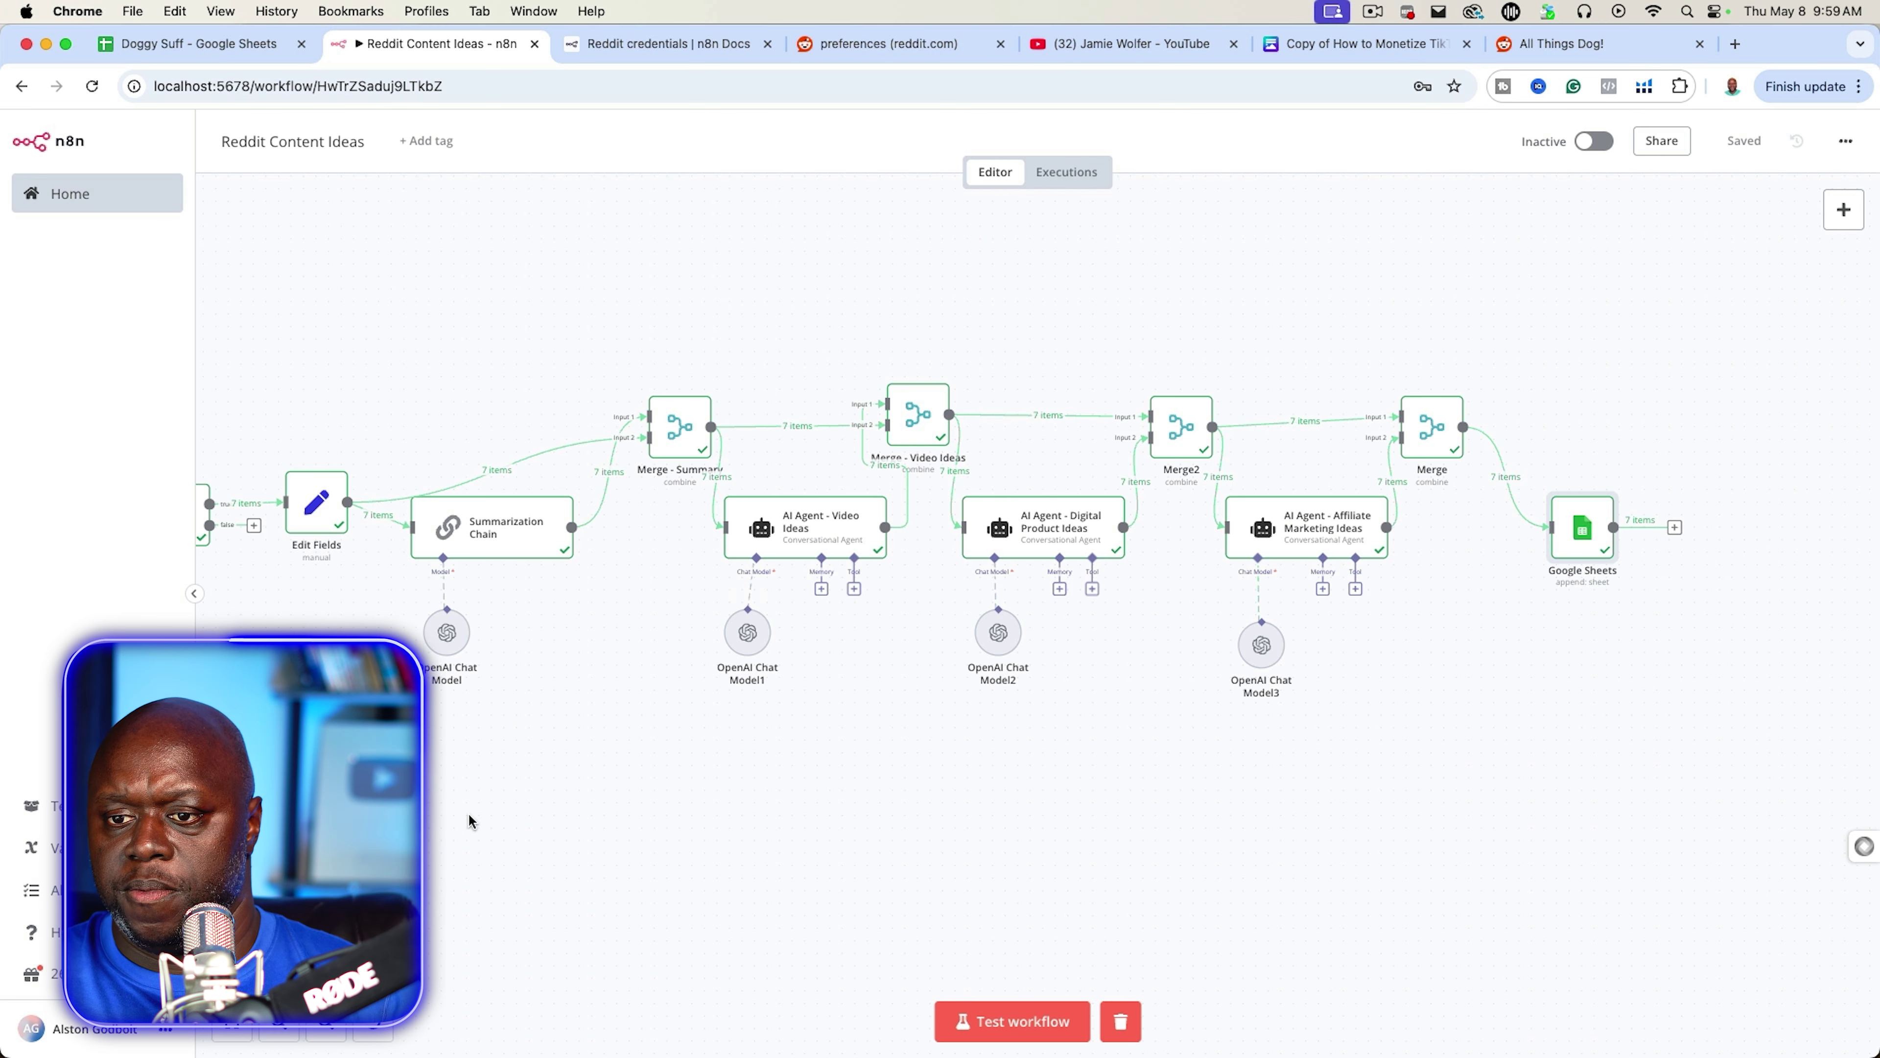
{"action": "left_click_drag", "start_coordinate": [481, 859], "coordinate": [726, 844]}
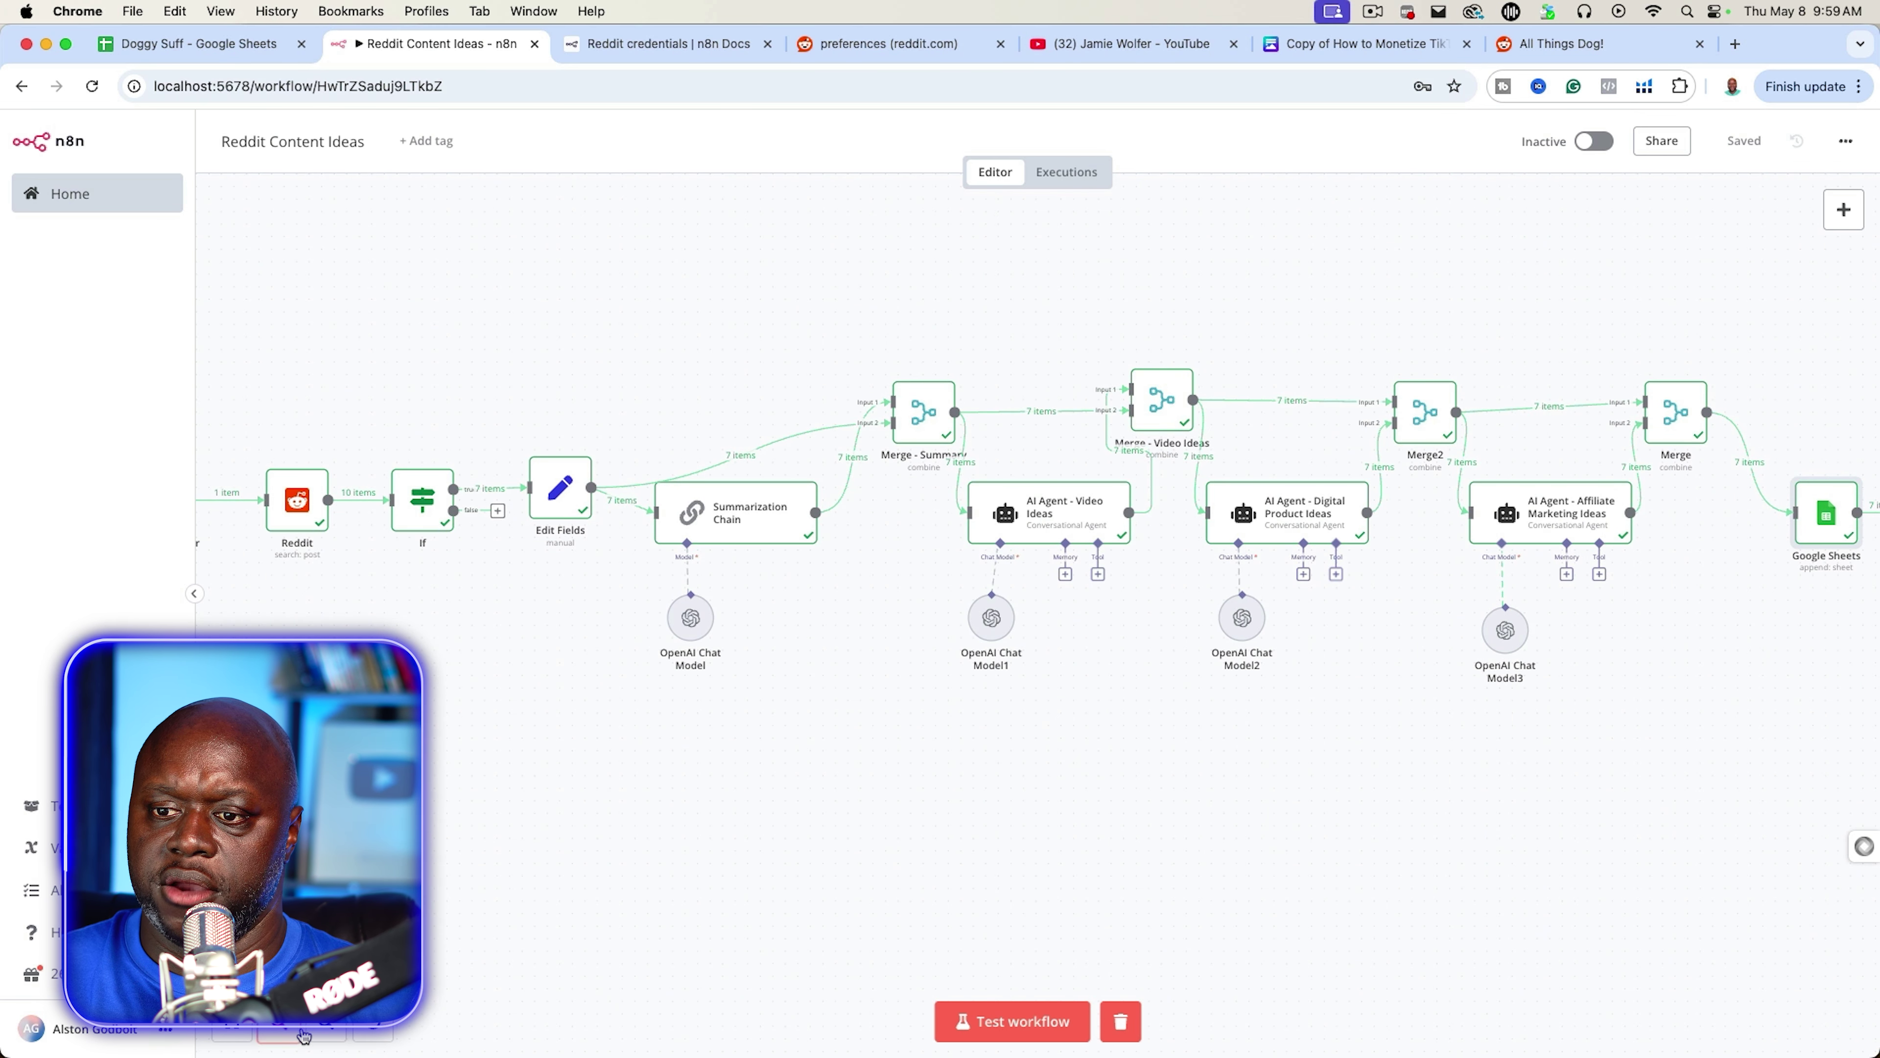
{"action": "left_click", "coordinate": [327, 1030]}
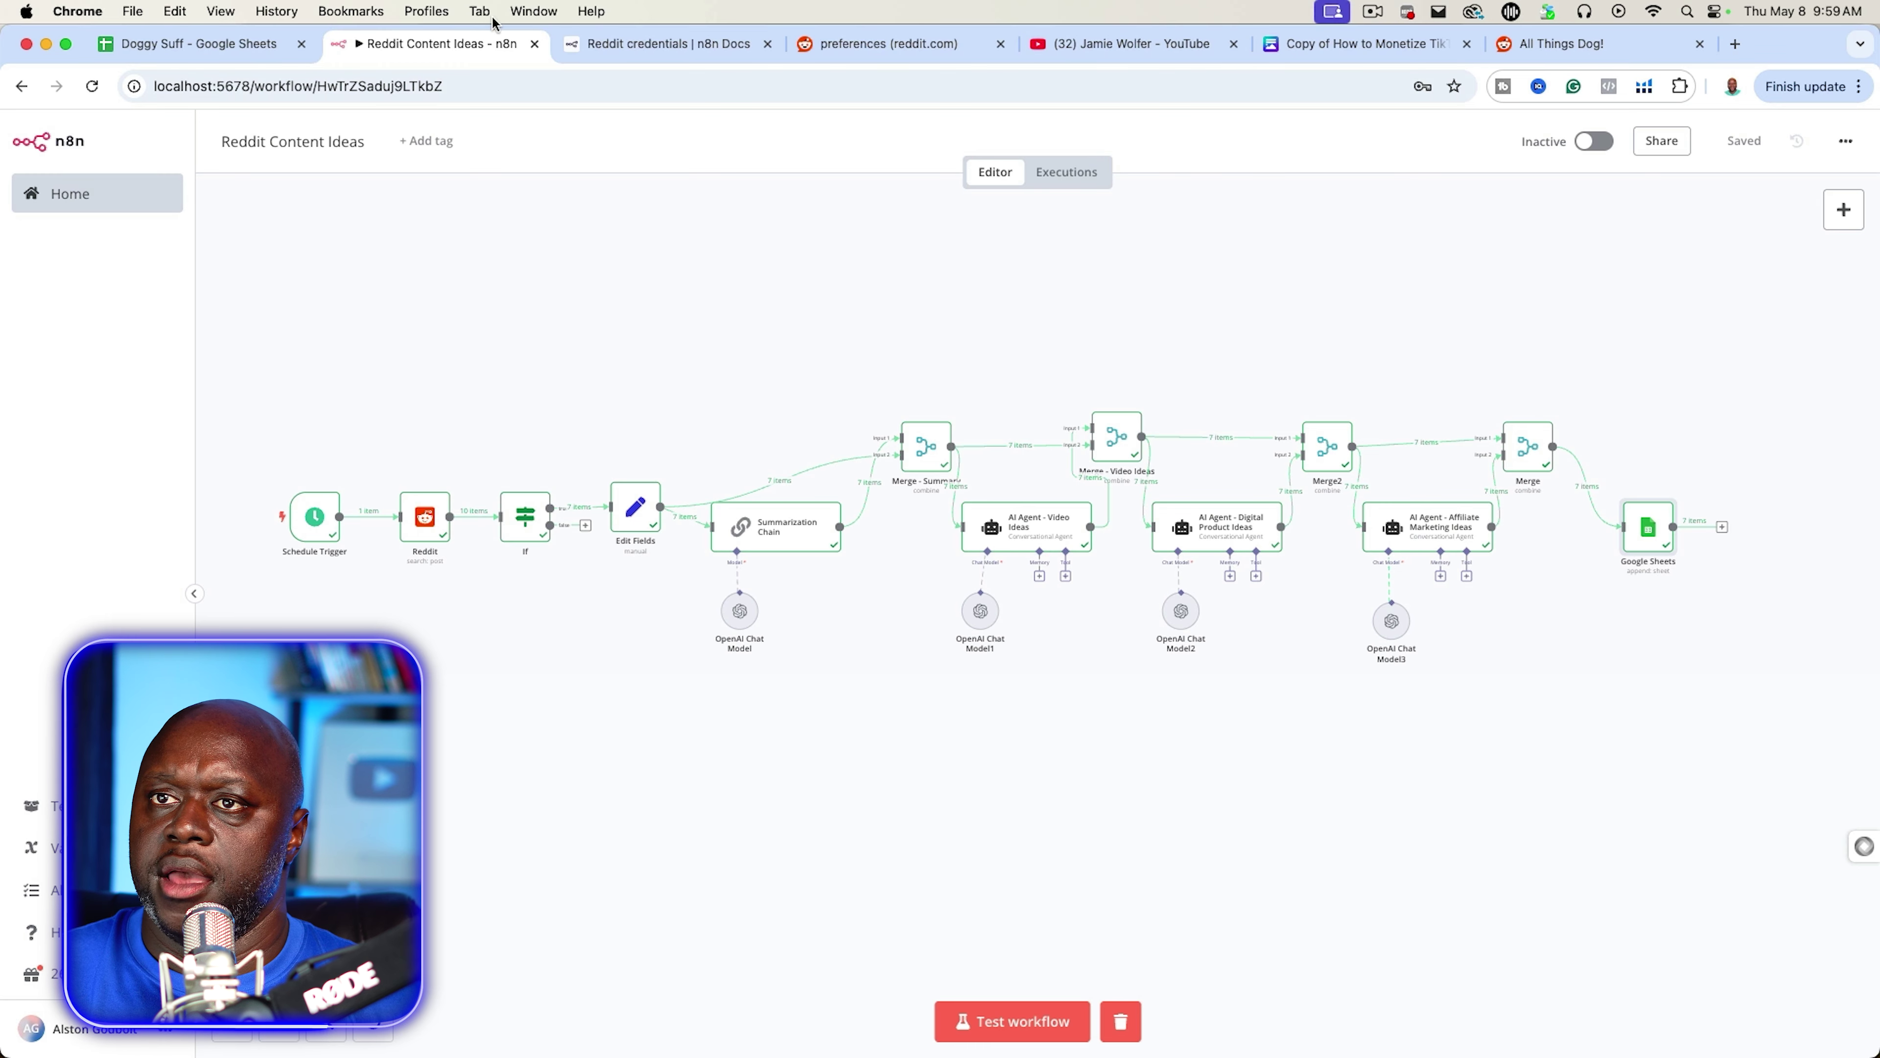
- Clear rows 2 to 15 of the Combined sheet in the Doggy Suff spreadsheet, and test the whole workflow in n8n
{"action": "left_click", "coordinate": [192, 43]}
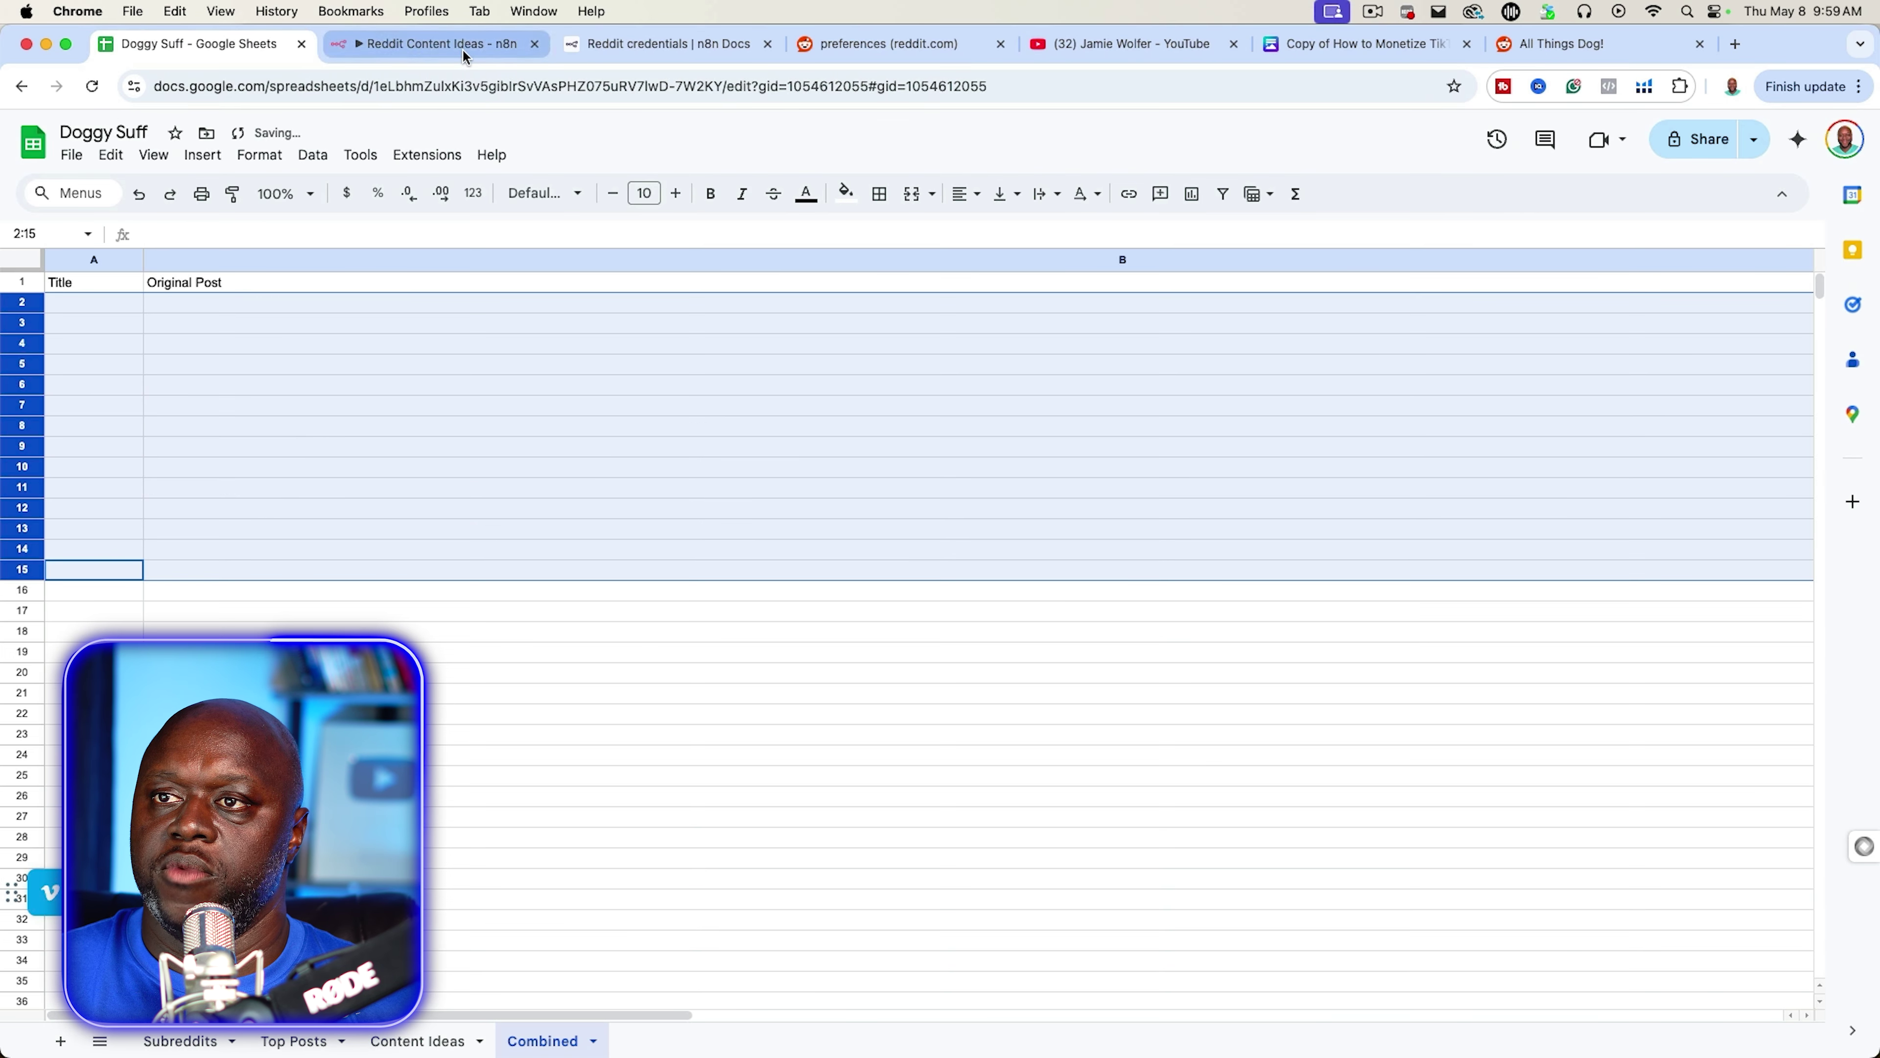
{"action": "left_click", "coordinate": [451, 45]}
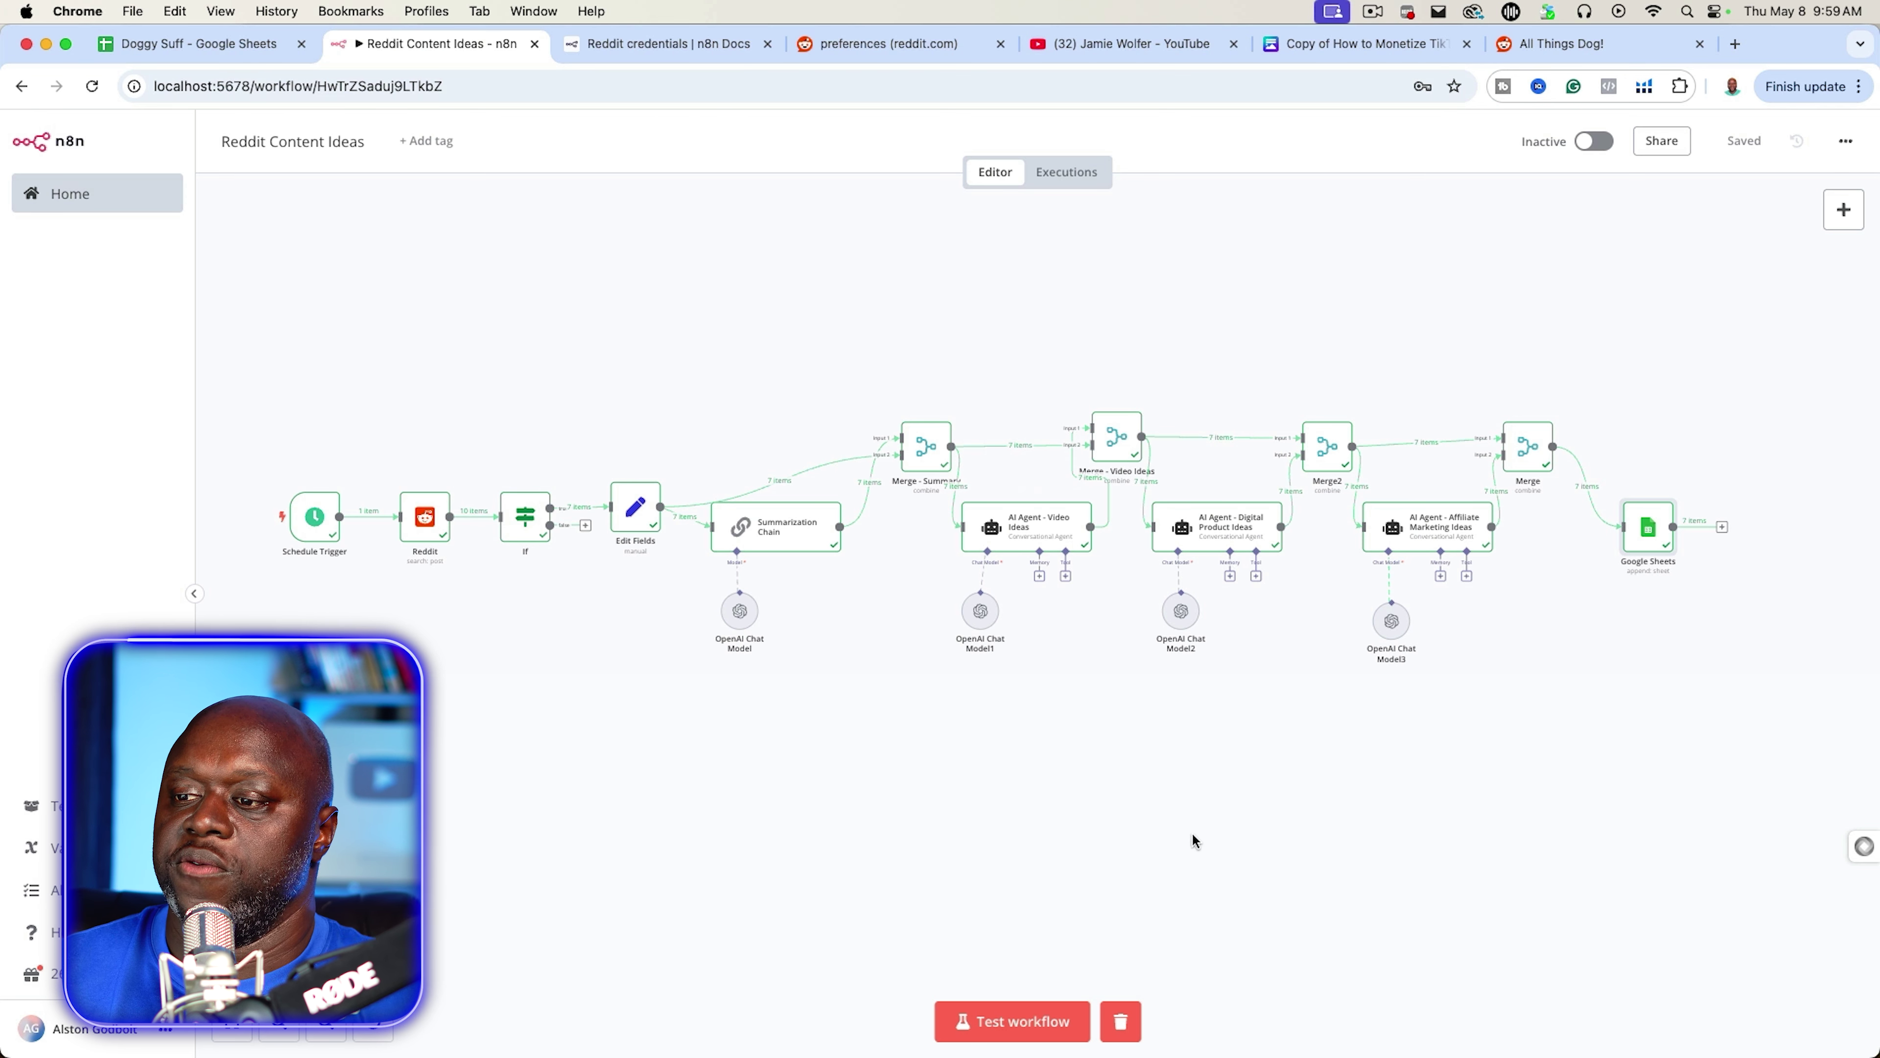
{"action": "left_click", "coordinate": [1012, 1020]}
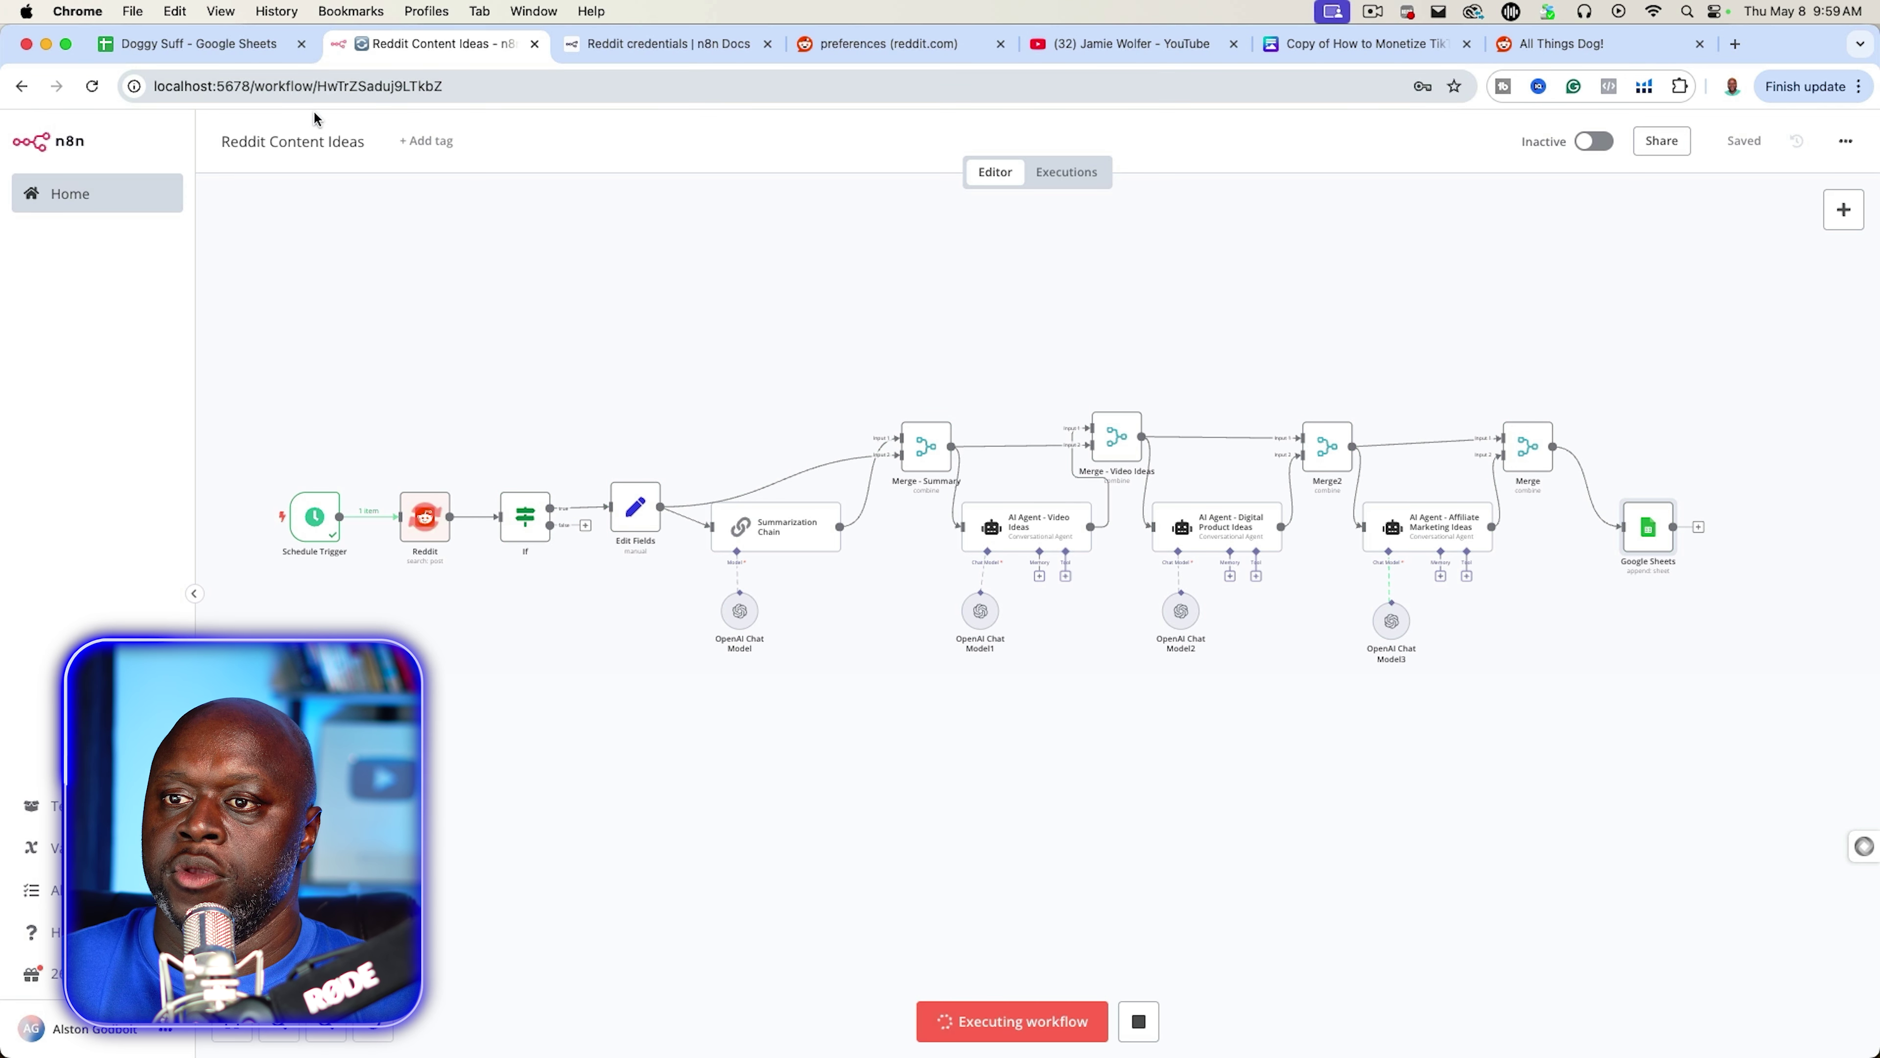
- Detach the Doggy Suff spreadsheet into its own window and stretch it to full screen width below the workflow's nodes
{"action": "left_click", "coordinate": [214, 45]}
{"action": "left_click_drag", "start_coordinate": [215, 44], "coordinate": [768, 394]}
{"action": "left_click_drag", "start_coordinate": [382, 370], "coordinate": [957, 722]}
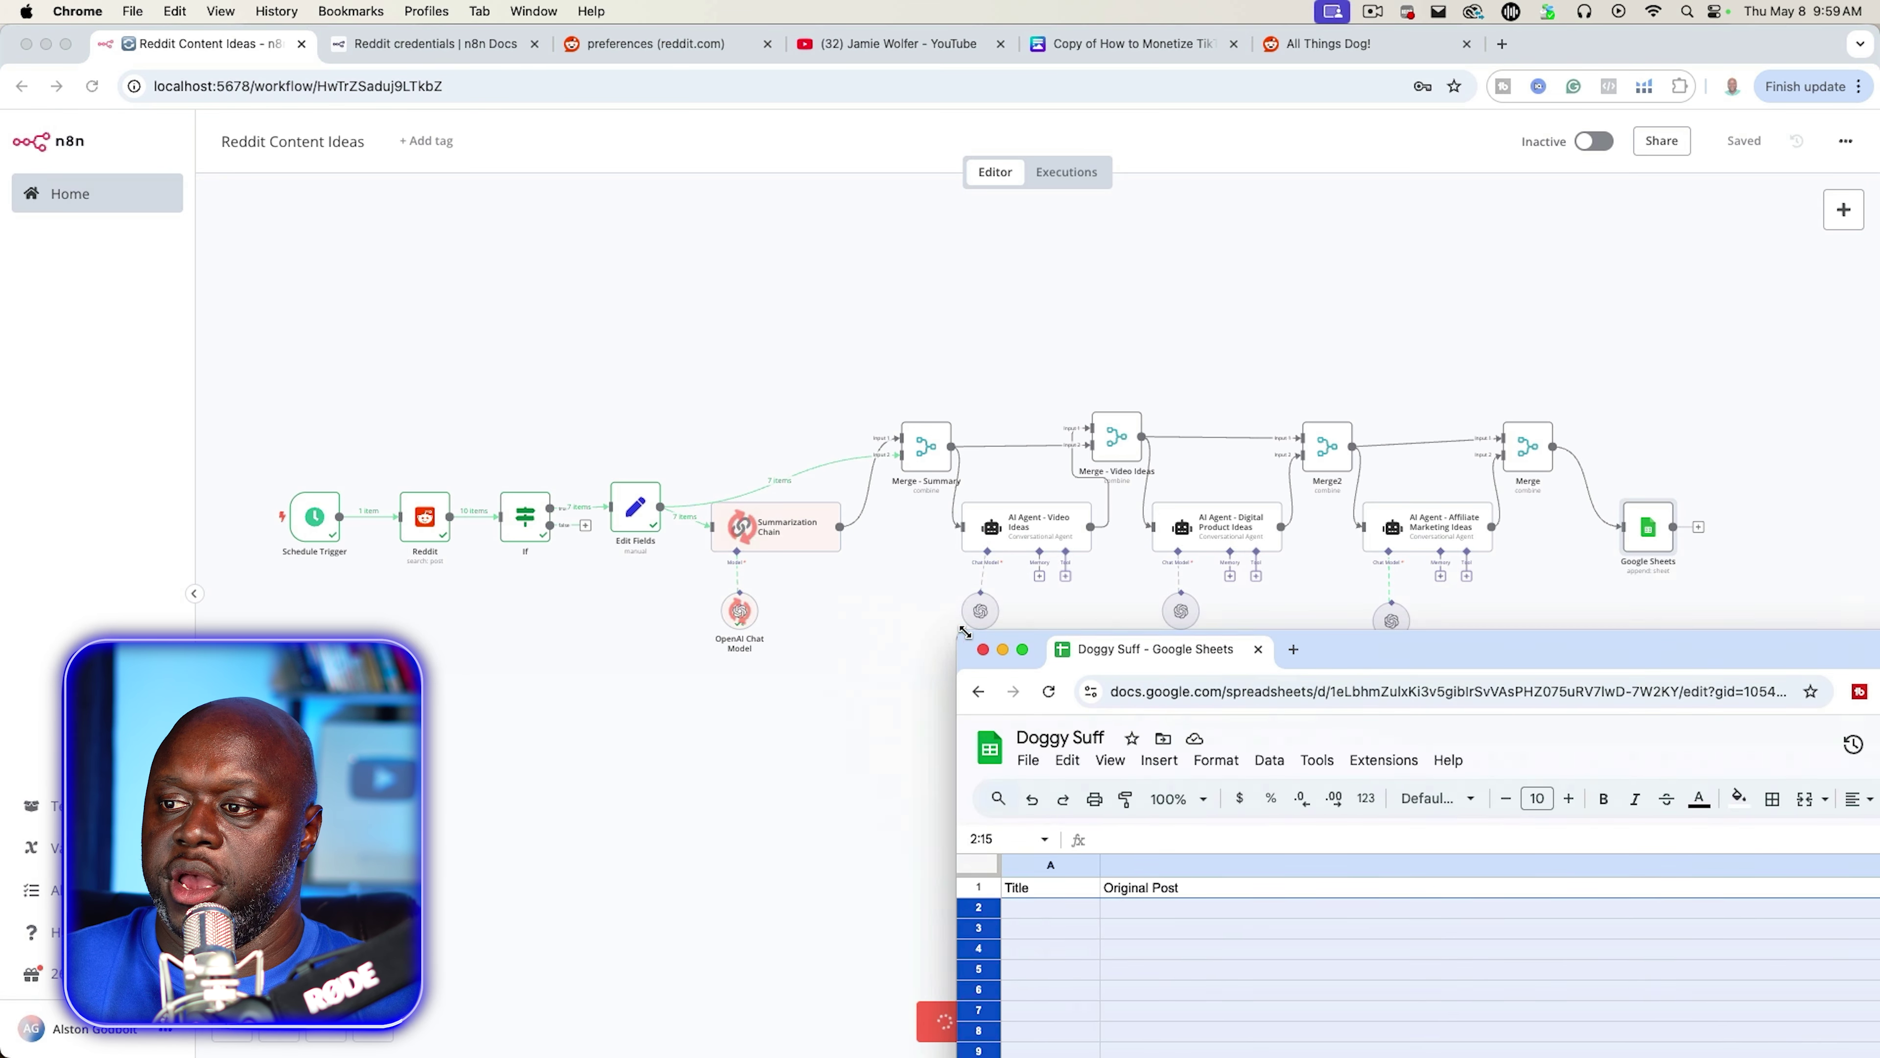
{"action": "left_click_drag", "start_coordinate": [1481, 726], "coordinate": [650, 643]}
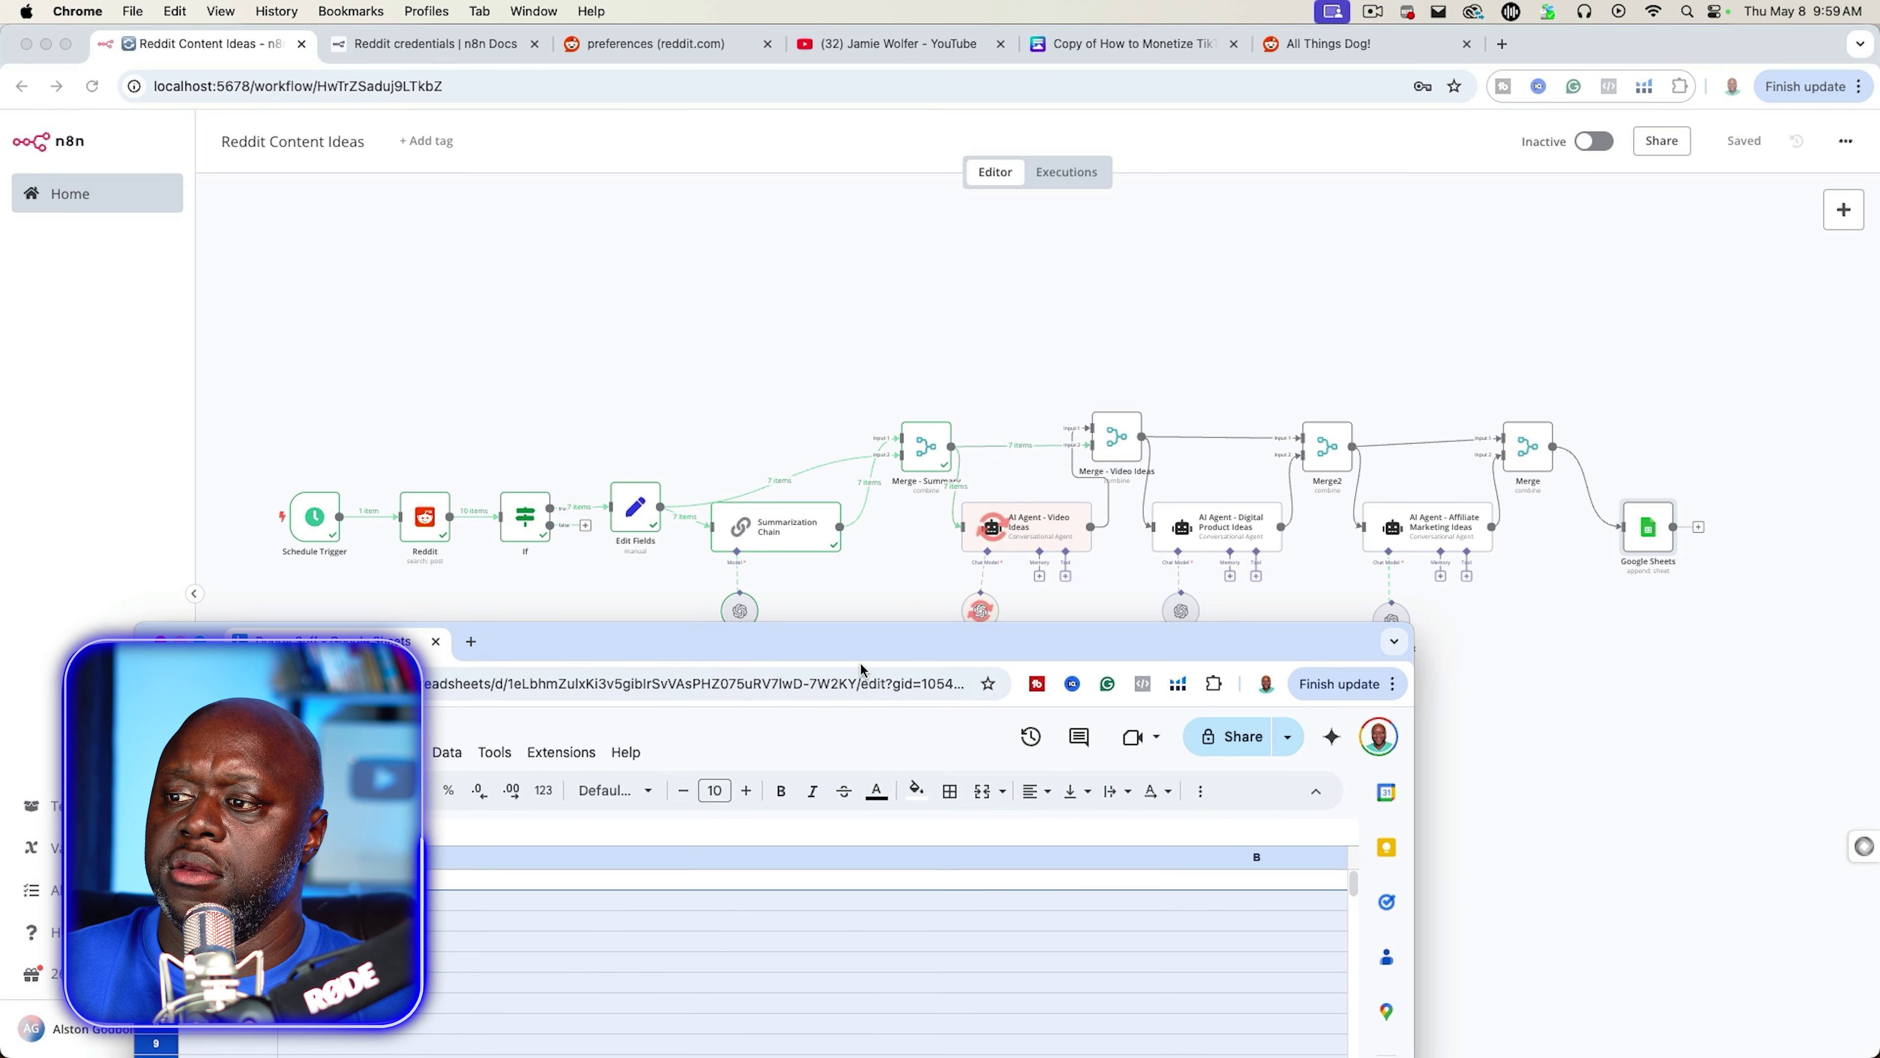
{"action": "left_click_drag", "start_coordinate": [1414, 877], "coordinate": [1878, 829]}
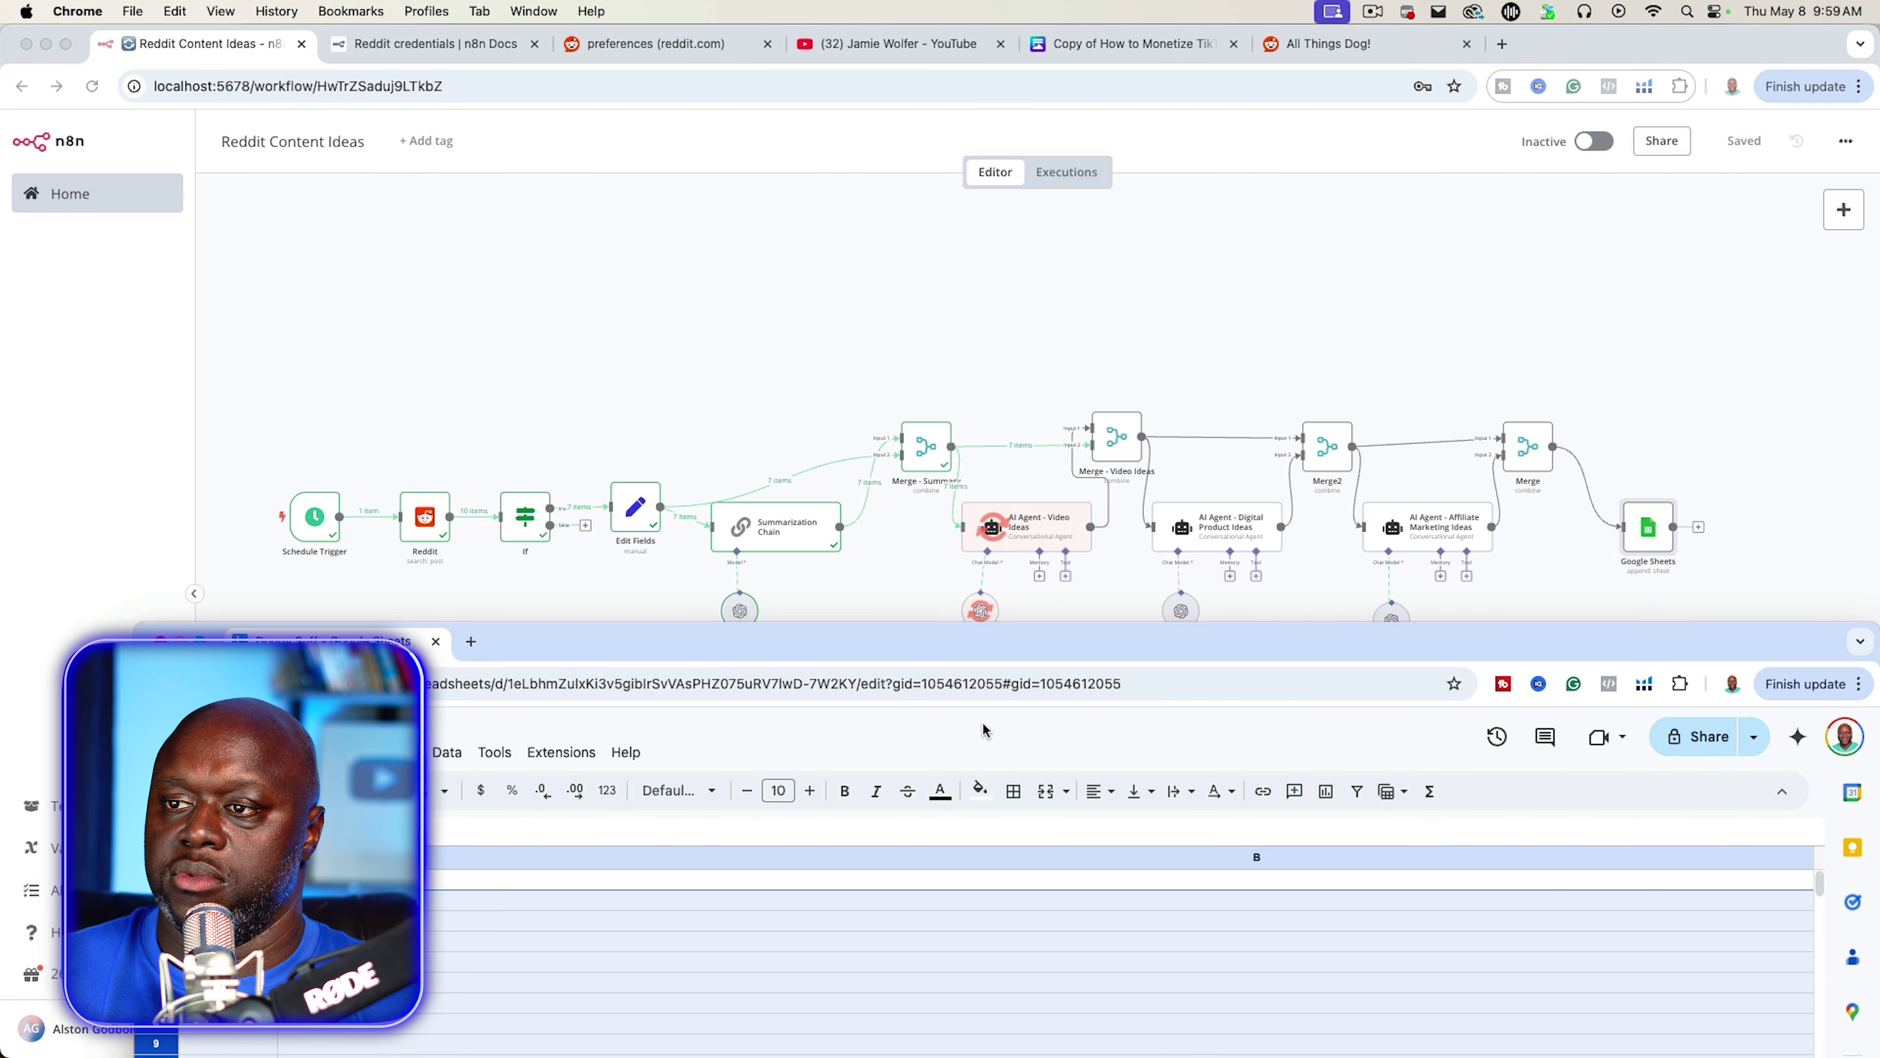
{"action": "left_click_drag", "start_coordinate": [134, 851], "coordinate": [2, 851]}
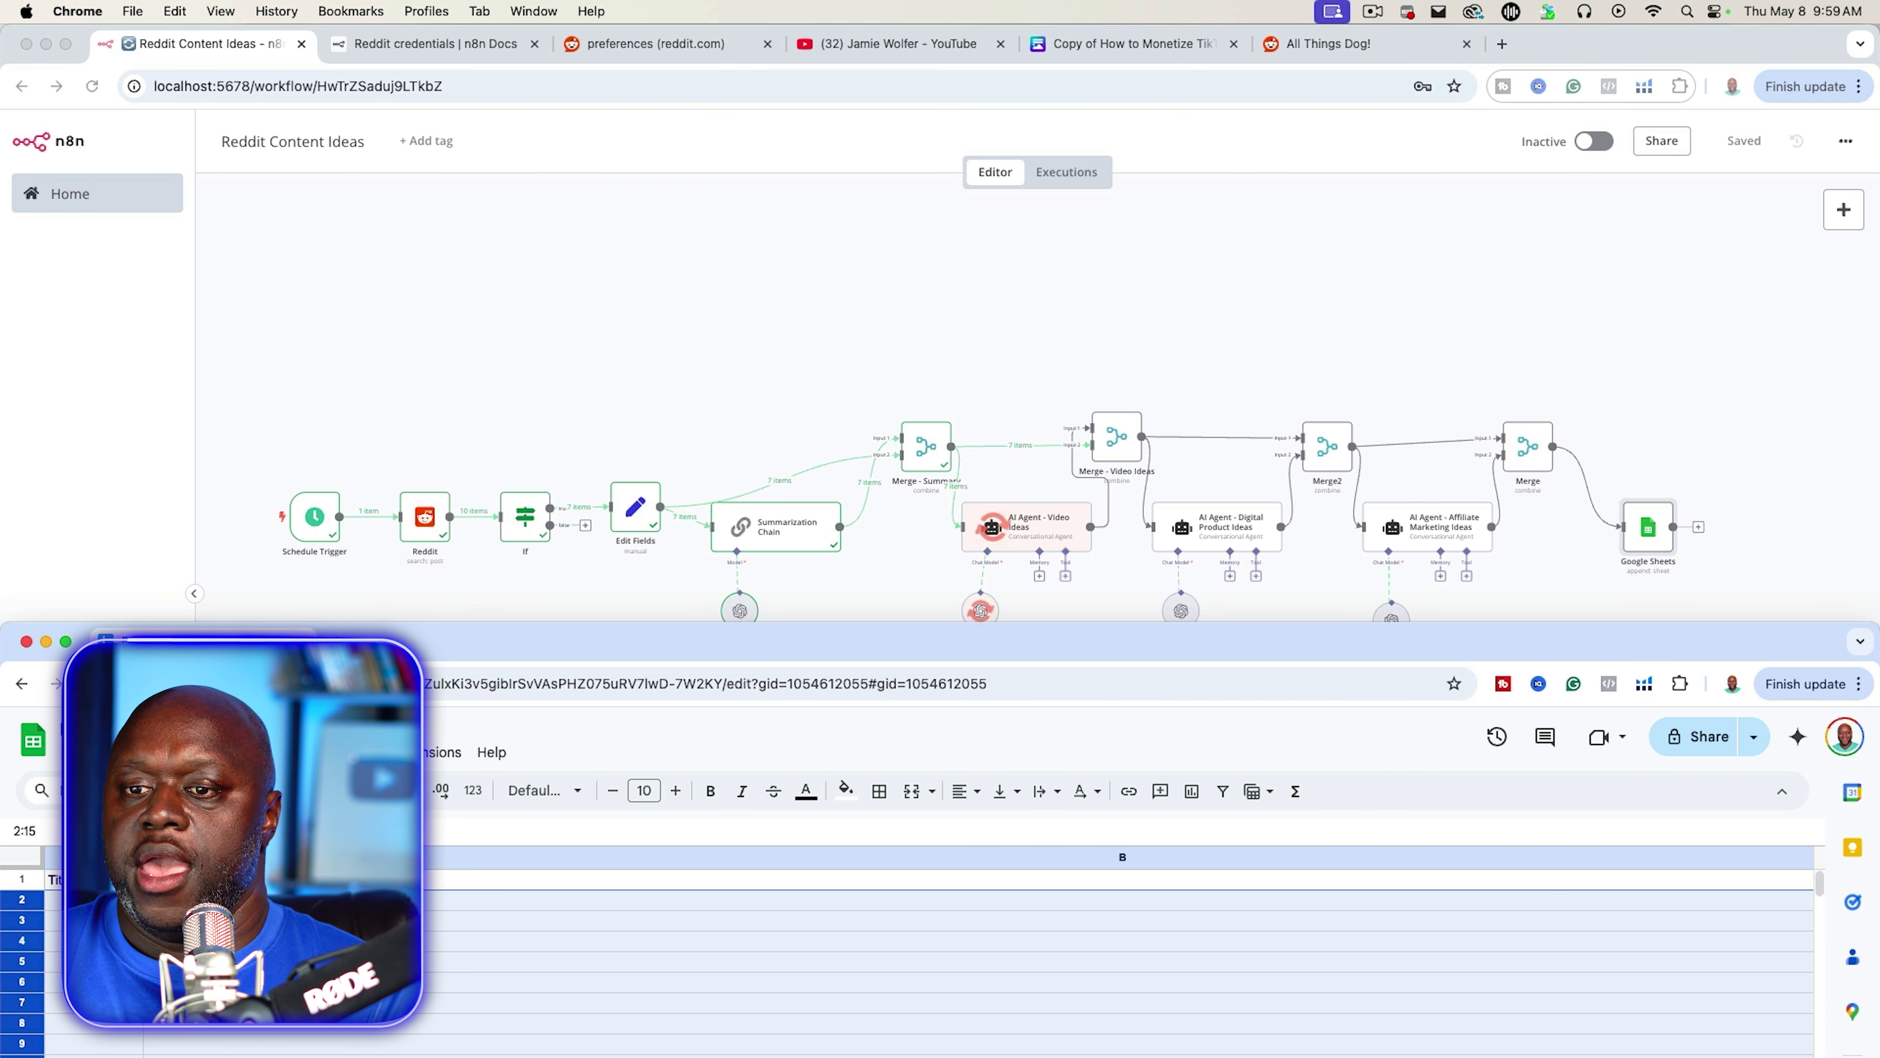
- Follow the workflow run beside the spreadsheet, enlarge the visible part of the sheet, and look through the Combined rows
{"action": "scroll", "coordinate": [464, 900], "scroll_direction": "down", "scroll_amount": 3}
{"action": "scroll", "coordinate": [465, 899], "scroll_direction": "up", "scroll_amount": 3}
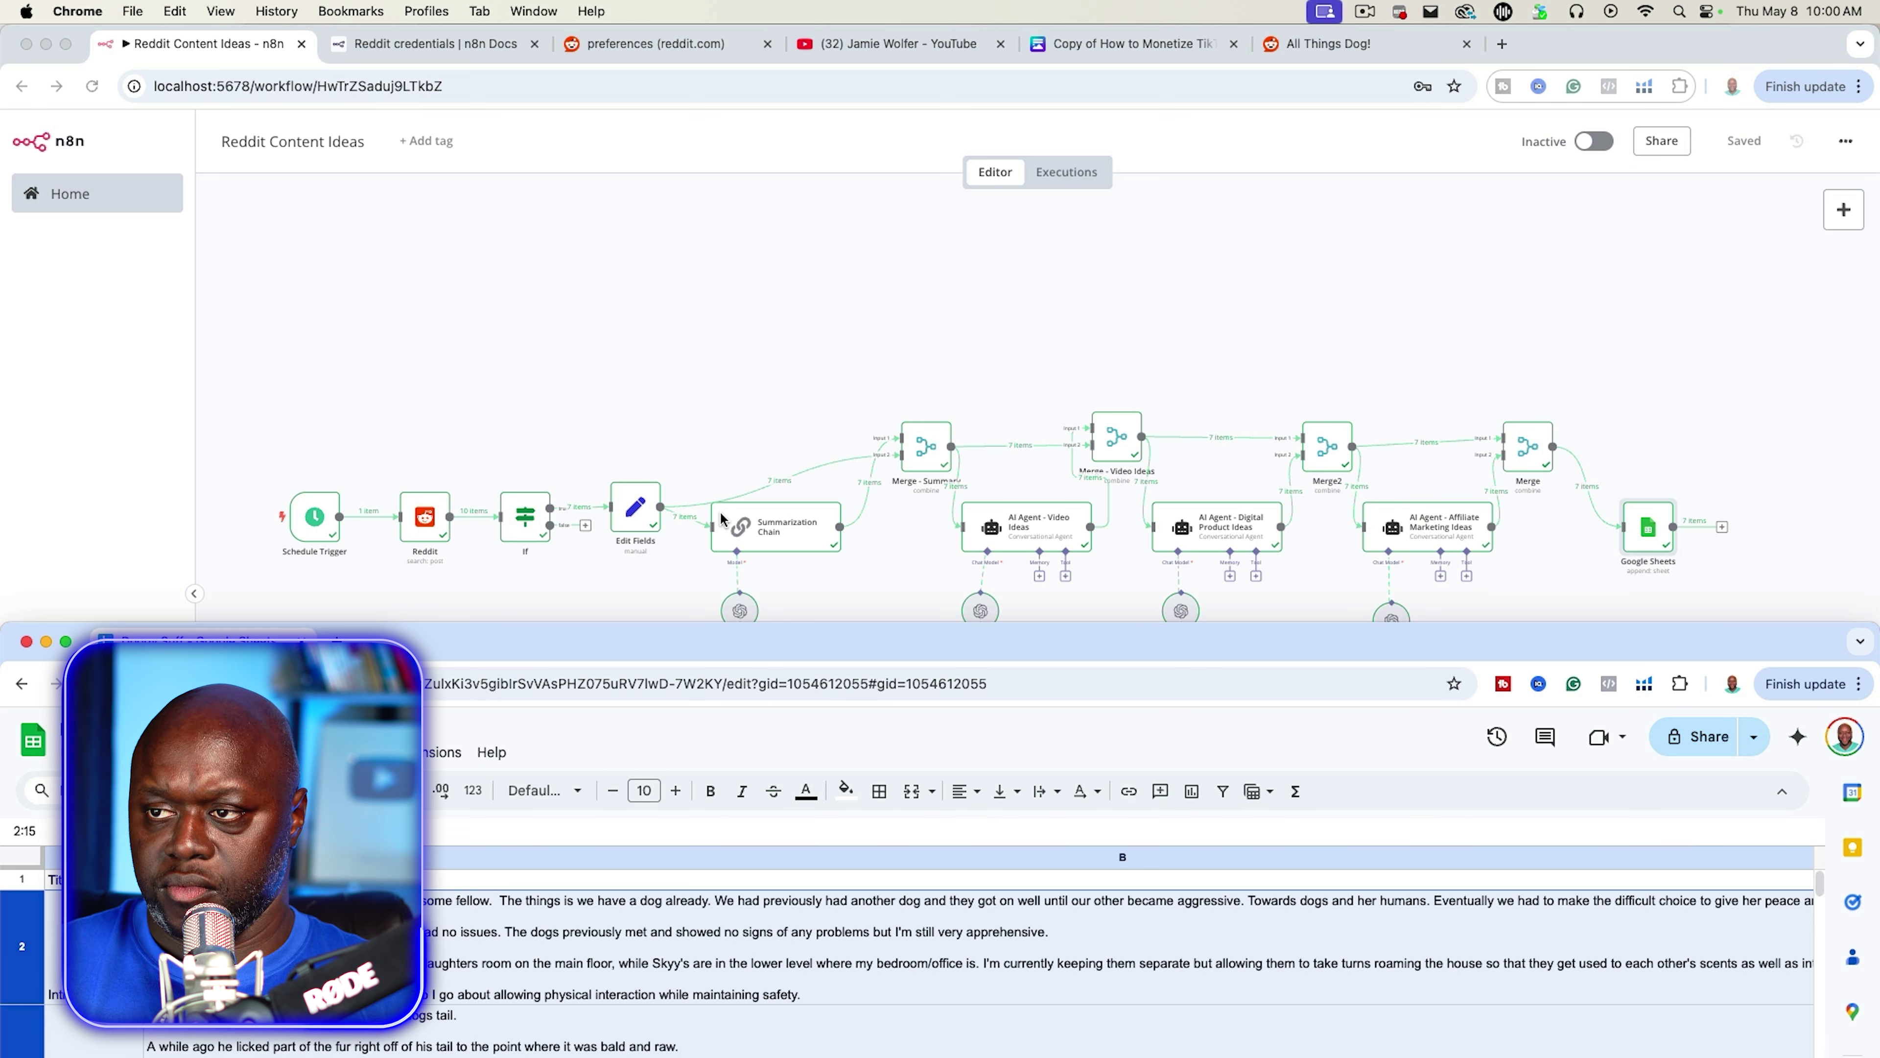
{"action": "scroll", "coordinate": [811, 520], "scroll_direction": "down", "scroll_amount": 5}
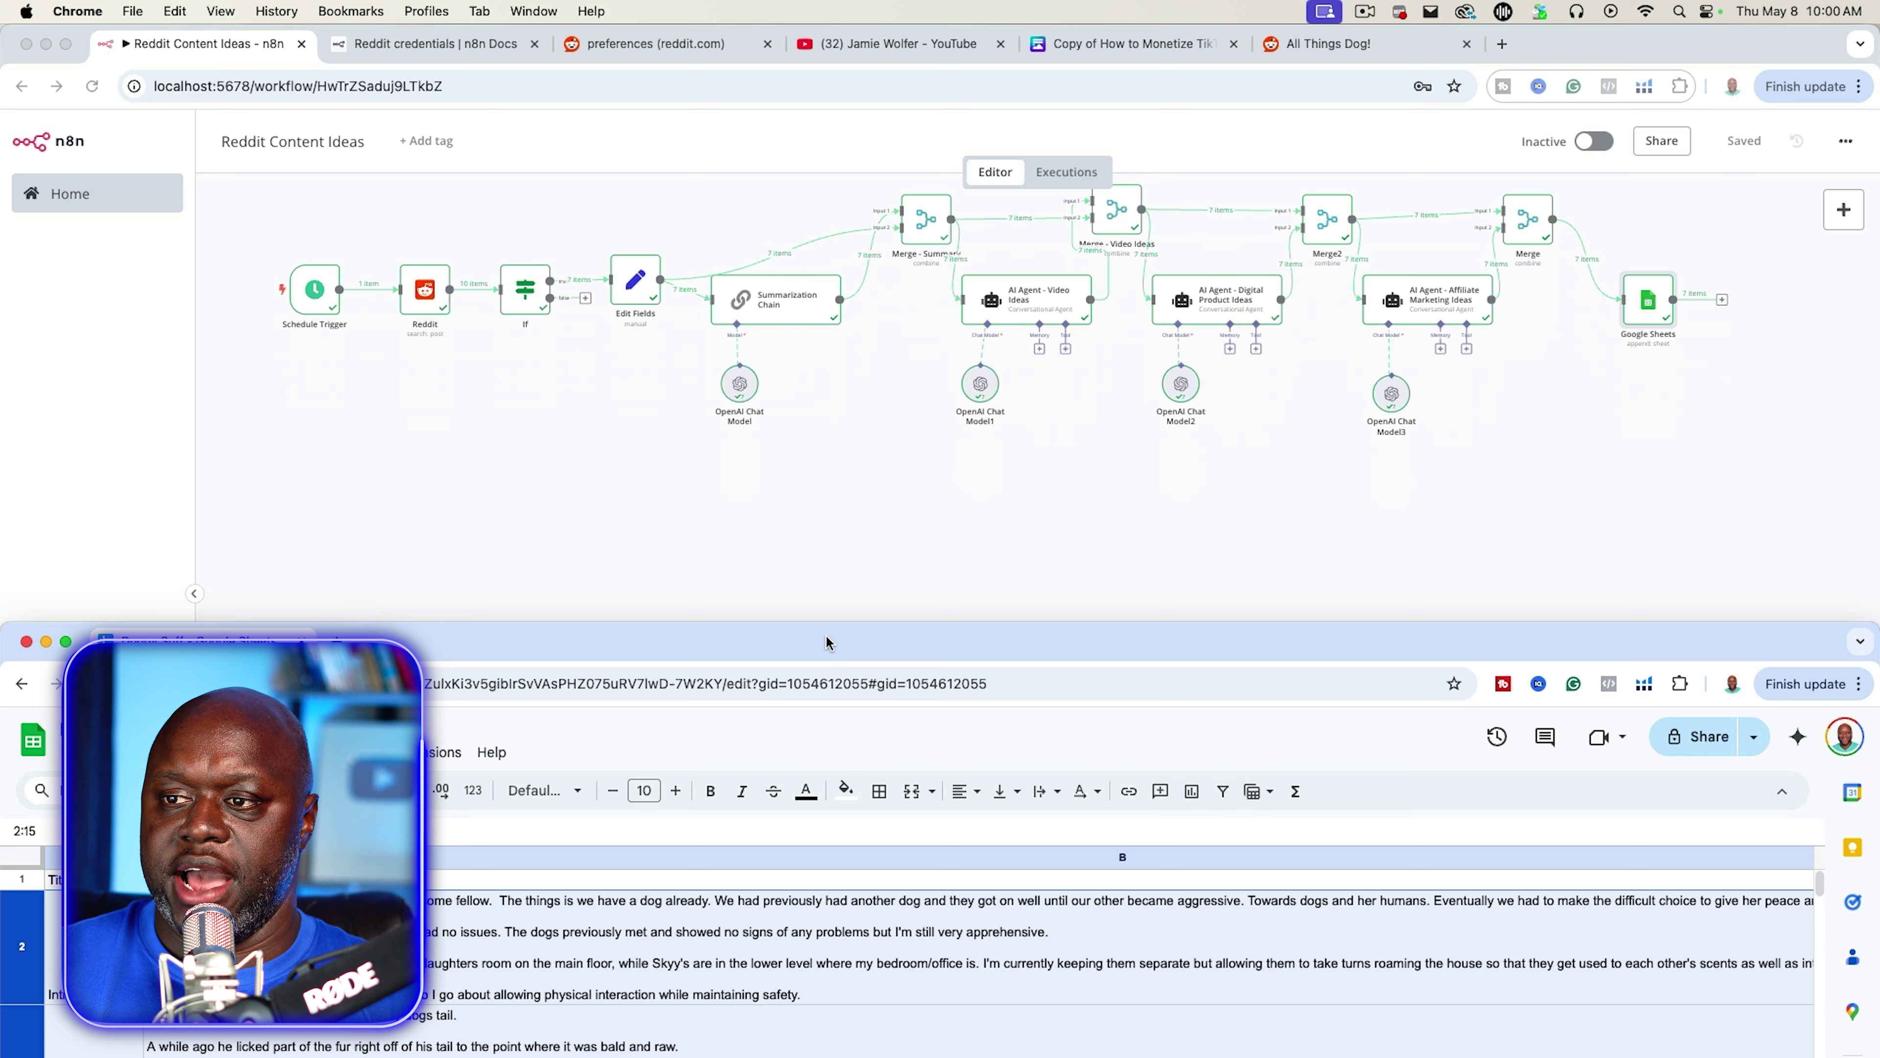
{"action": "left_click_drag", "start_coordinate": [827, 648], "coordinate": [828, 462]}
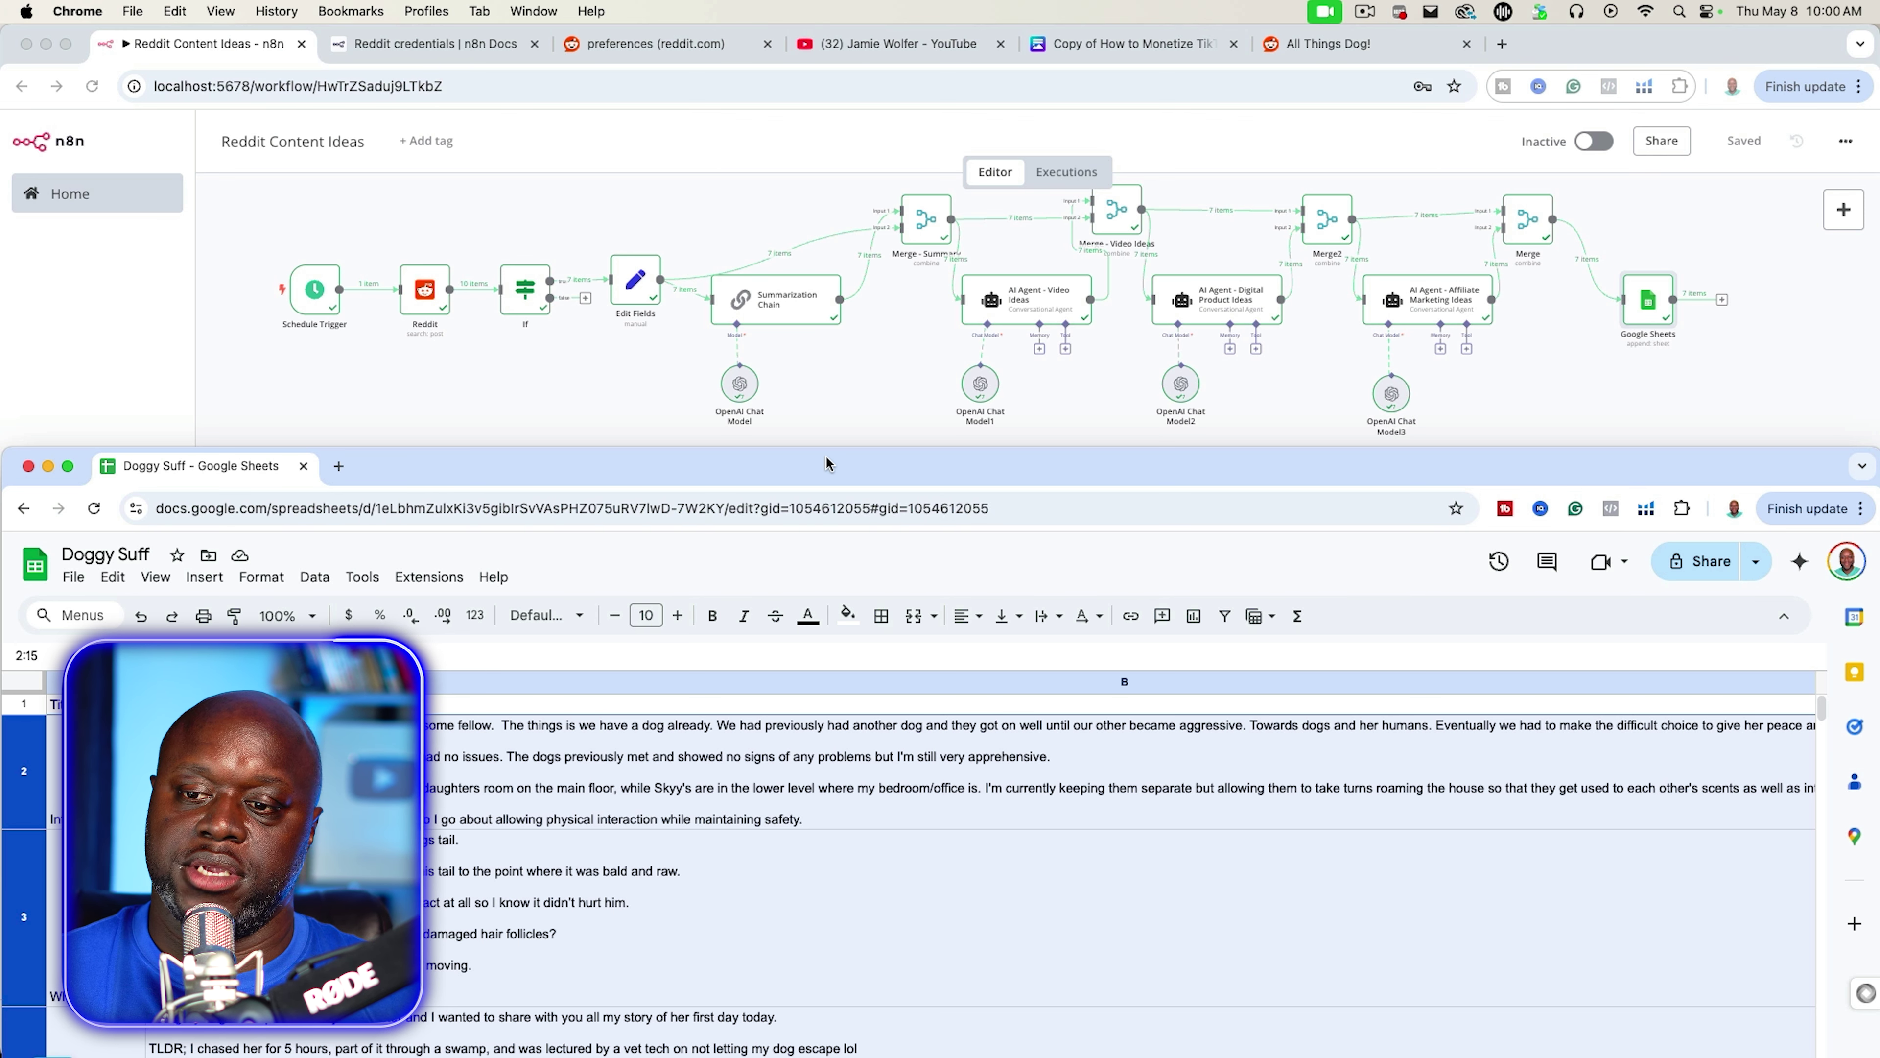
{"action": "scroll", "coordinate": [962, 858], "scroll_direction": "down", "scroll_amount": 15}
{"action": "scroll", "coordinate": [960, 857], "scroll_direction": "up", "scroll_amount": 15}
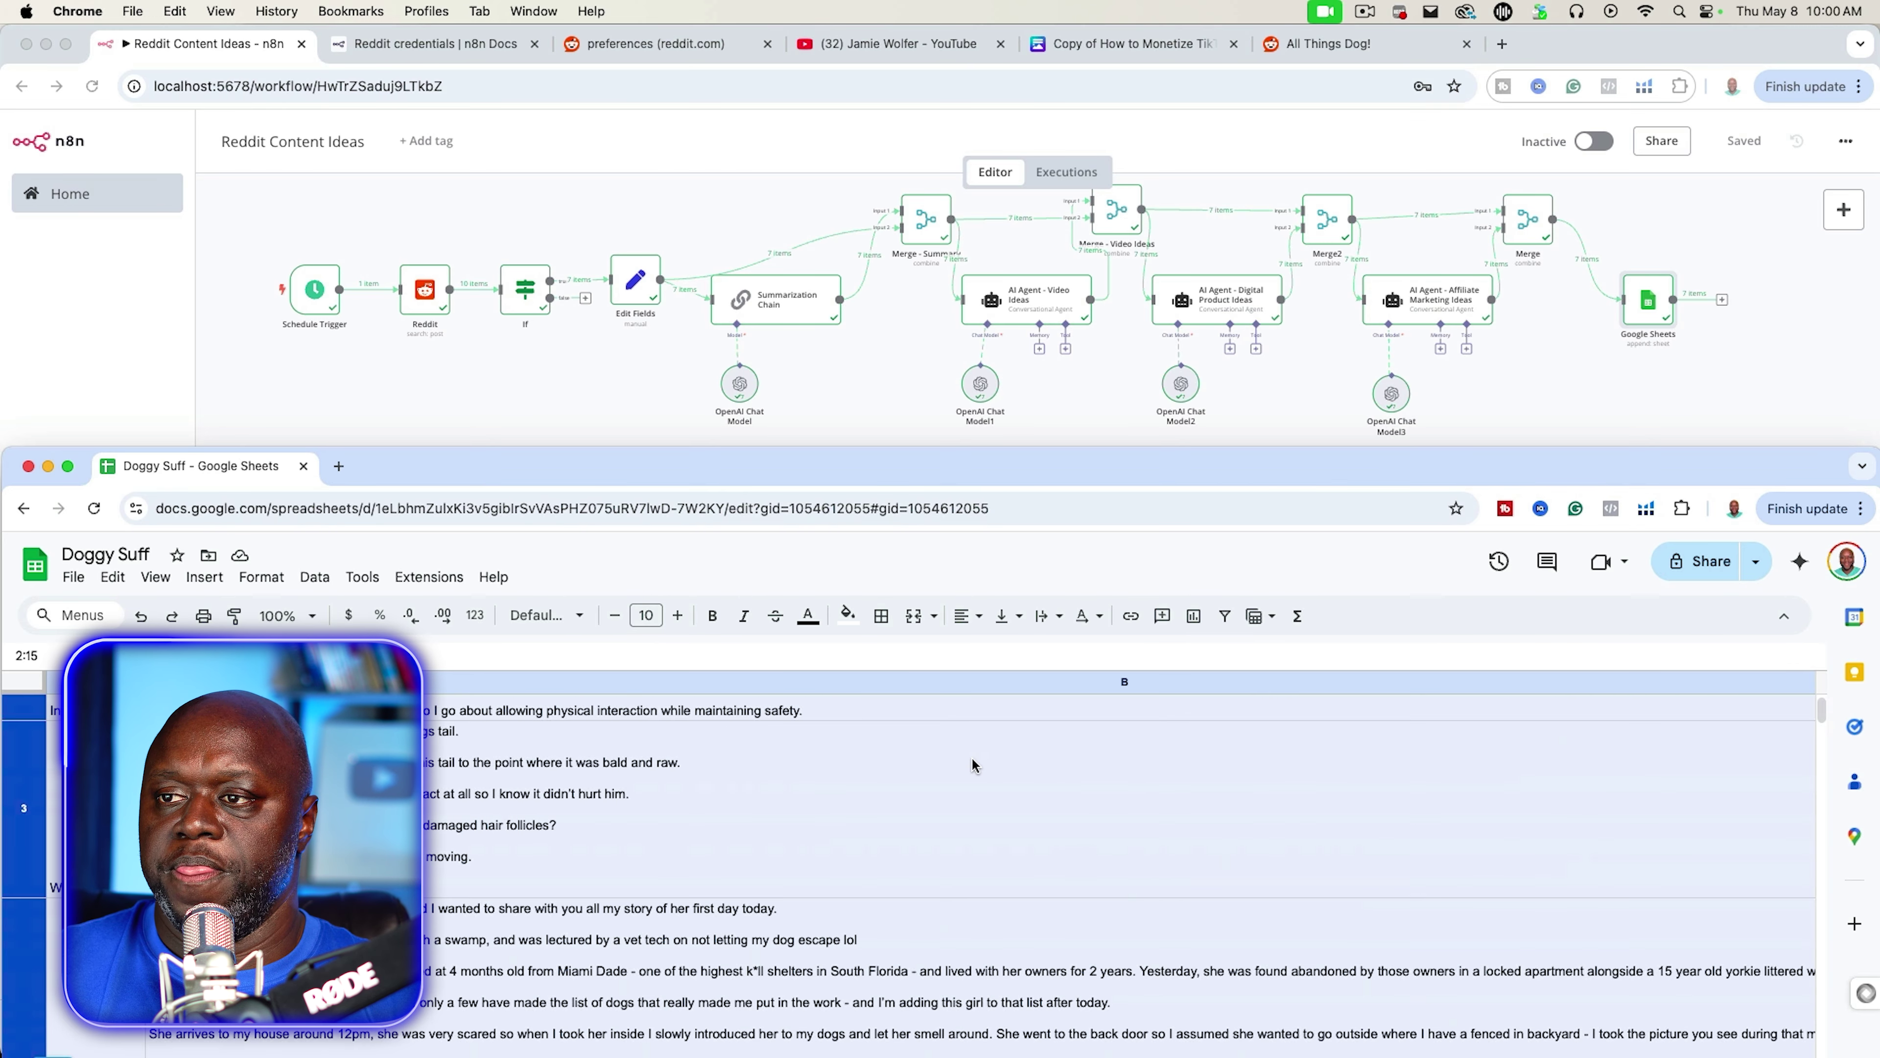
- Put the Doggy Suff spreadsheet back as a tab beside the n8n workflow, and review the rows of the Combined sheet
{"action": "left_click_drag", "start_coordinate": [154, 465], "coordinate": [393, 43]}
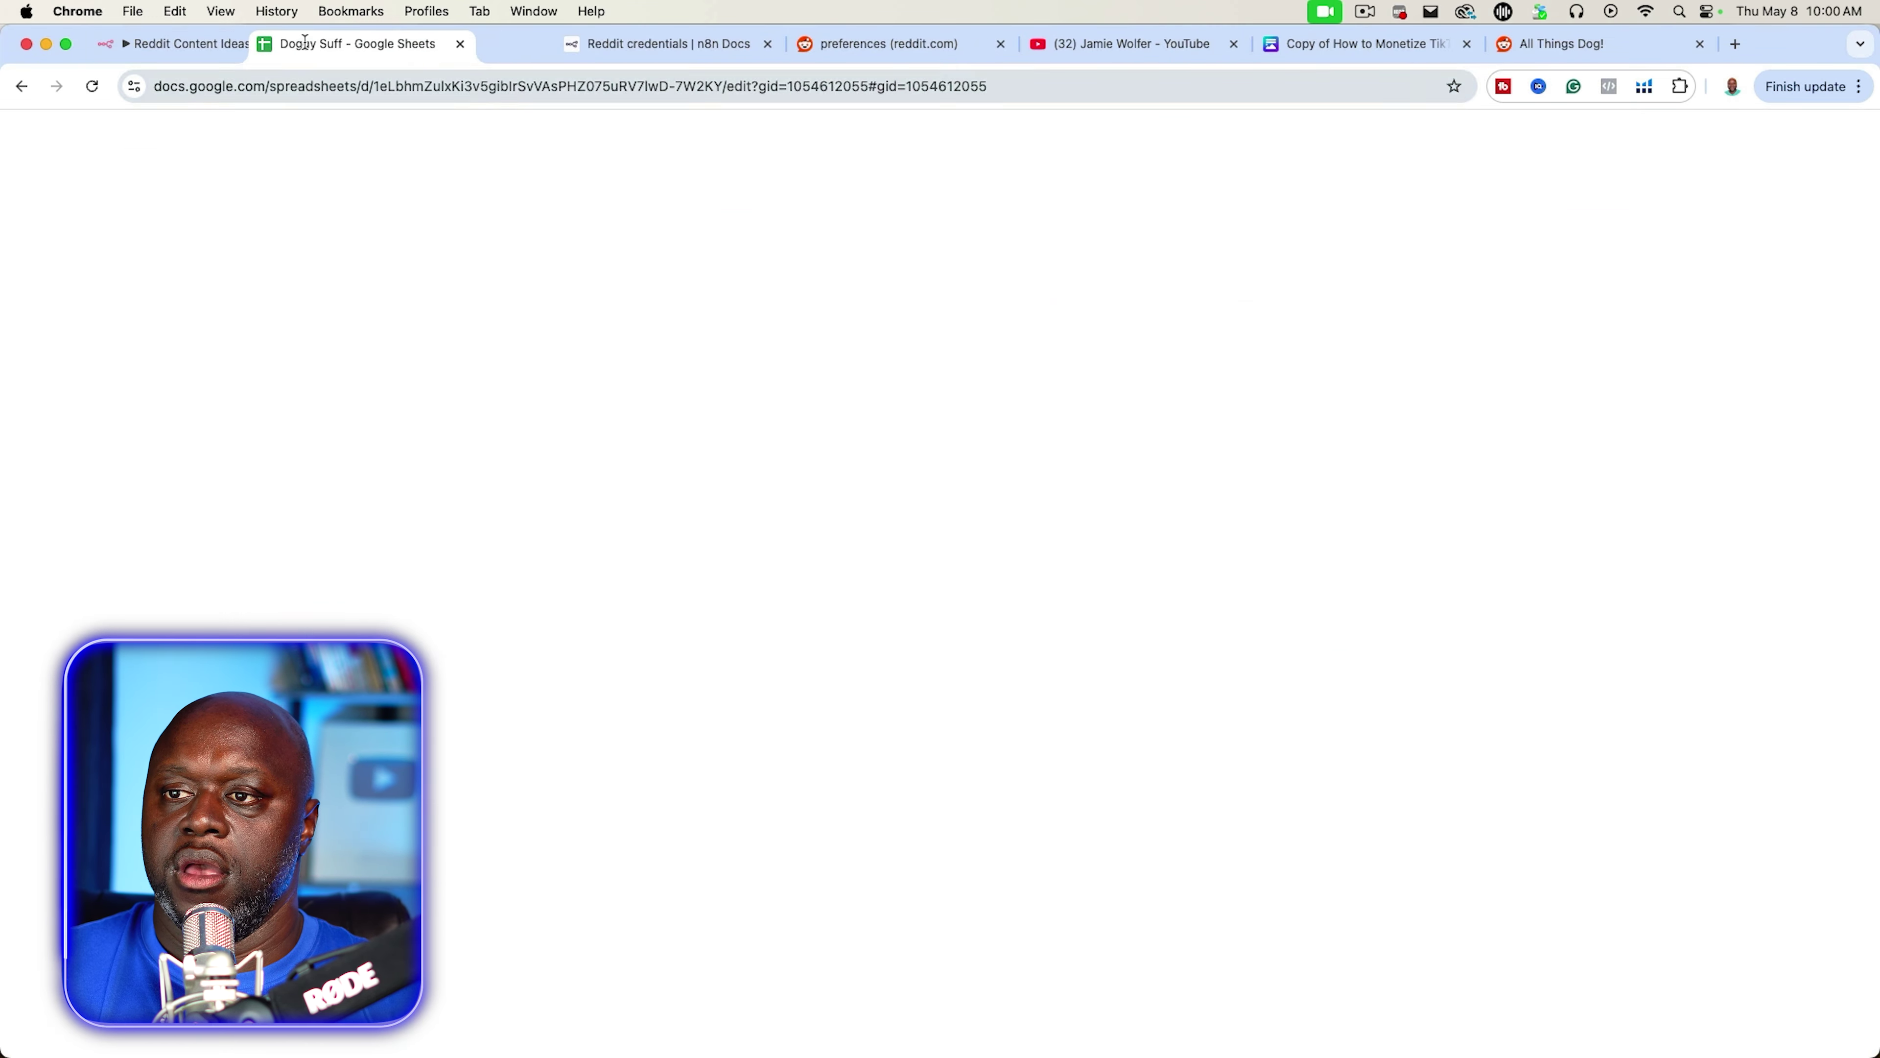
{"action": "left_click_drag", "start_coordinate": [560, 1010], "coordinate": [835, 763]}
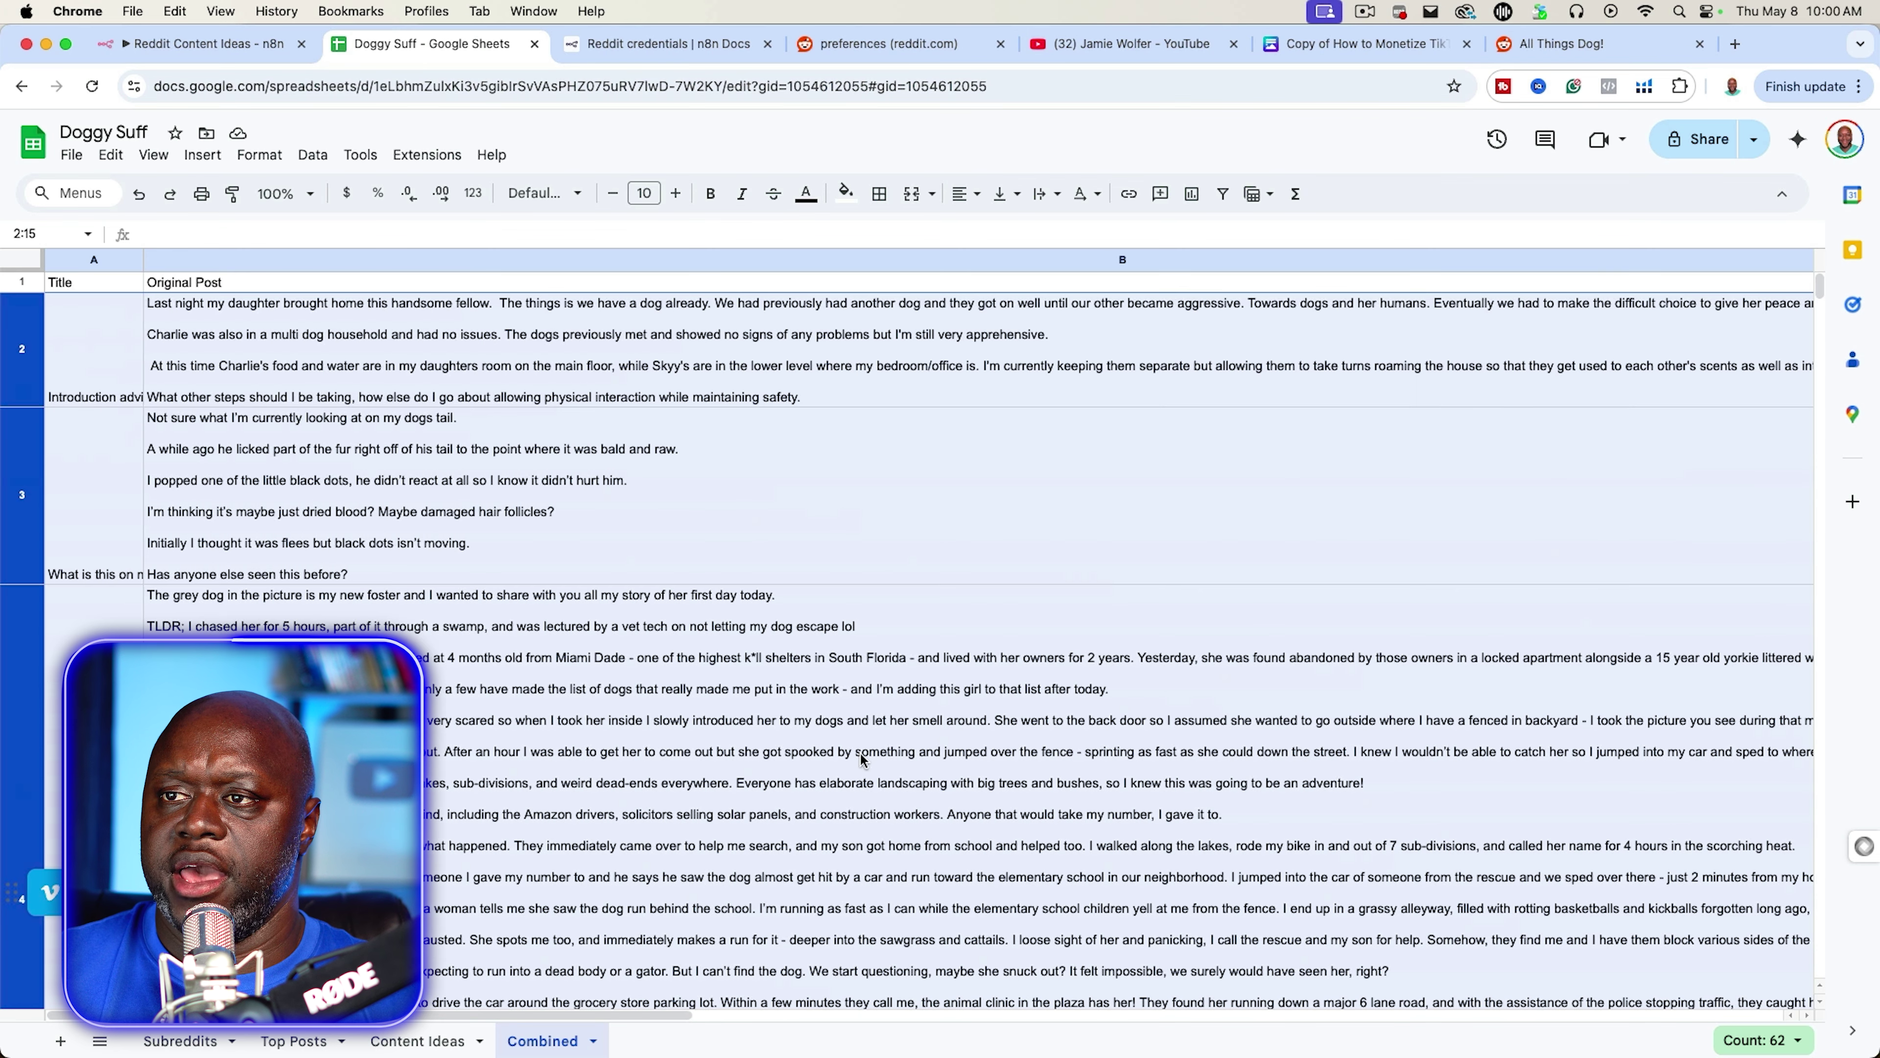
{"action": "left_click_drag", "start_coordinate": [467, 1005], "coordinate": [415, 962]}
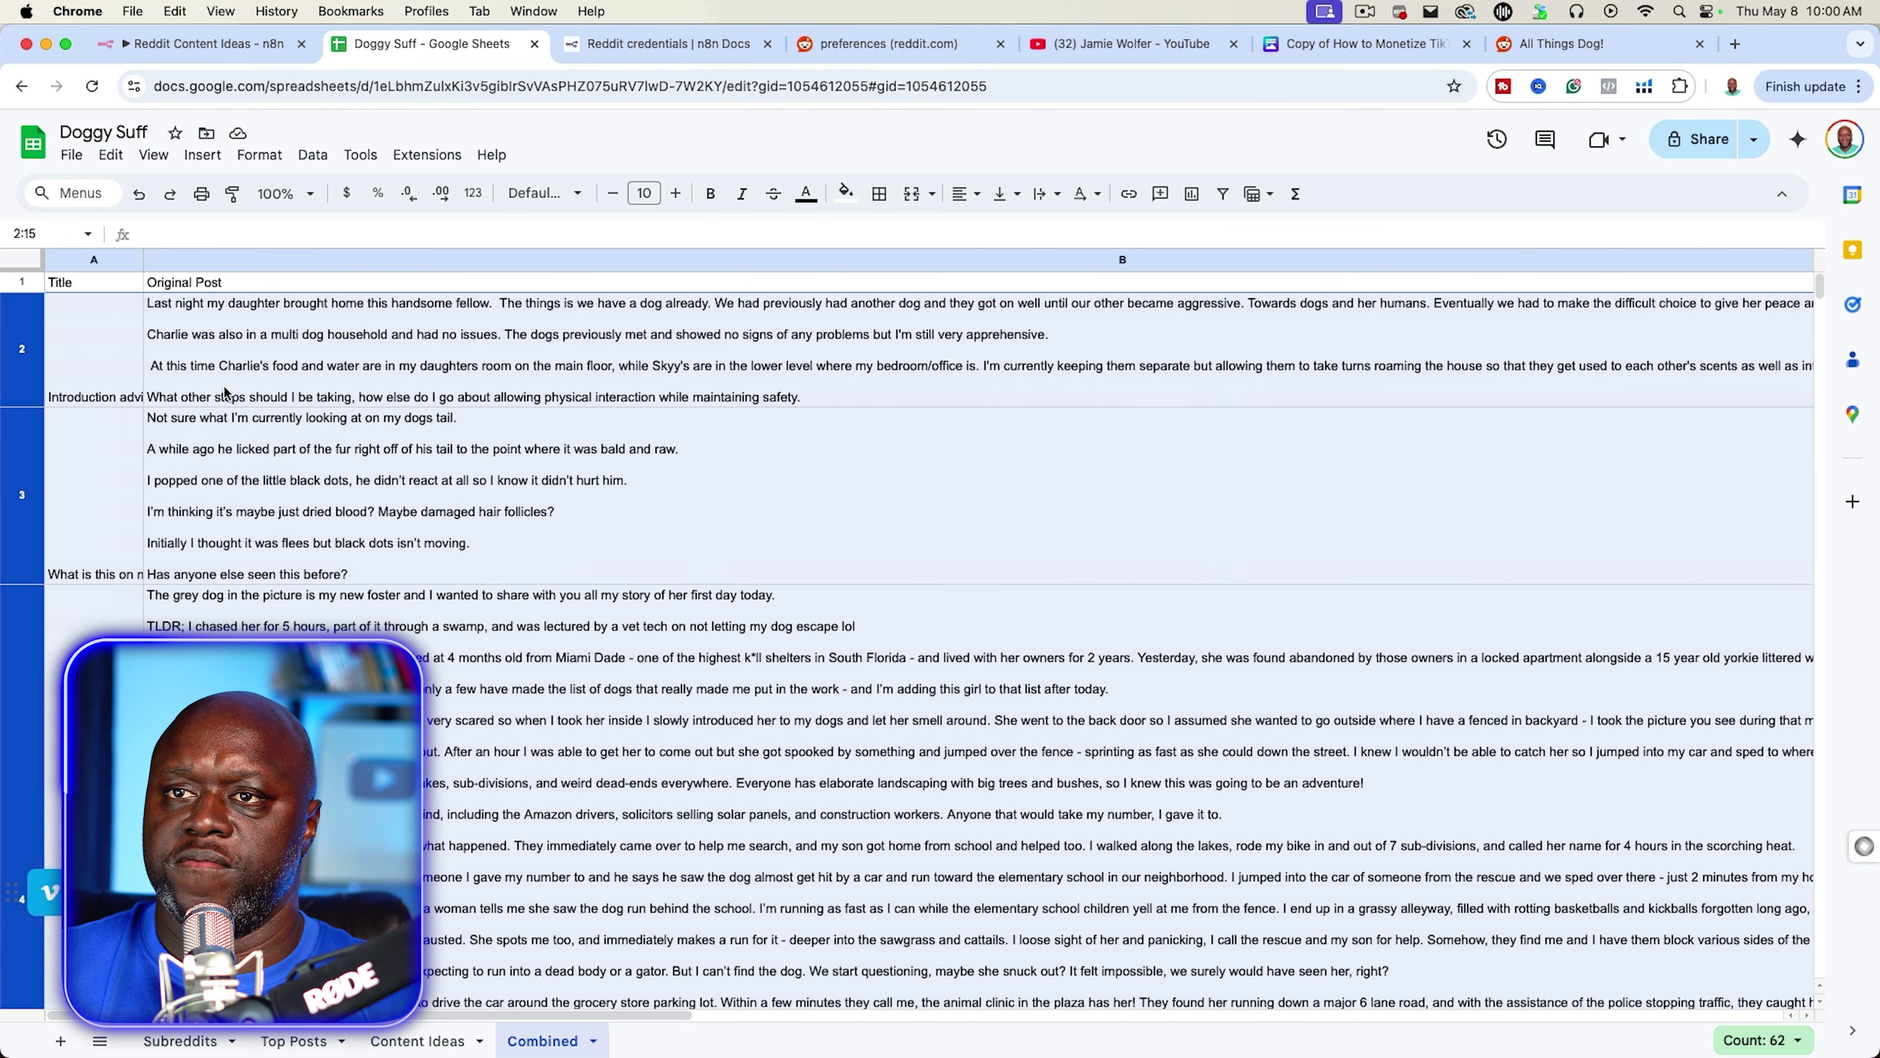
- Return to the n8n workflow, open the AI Agent - Video Ideas node, examine its generated output, and close the node
{"action": "left_click", "coordinate": [201, 44]}
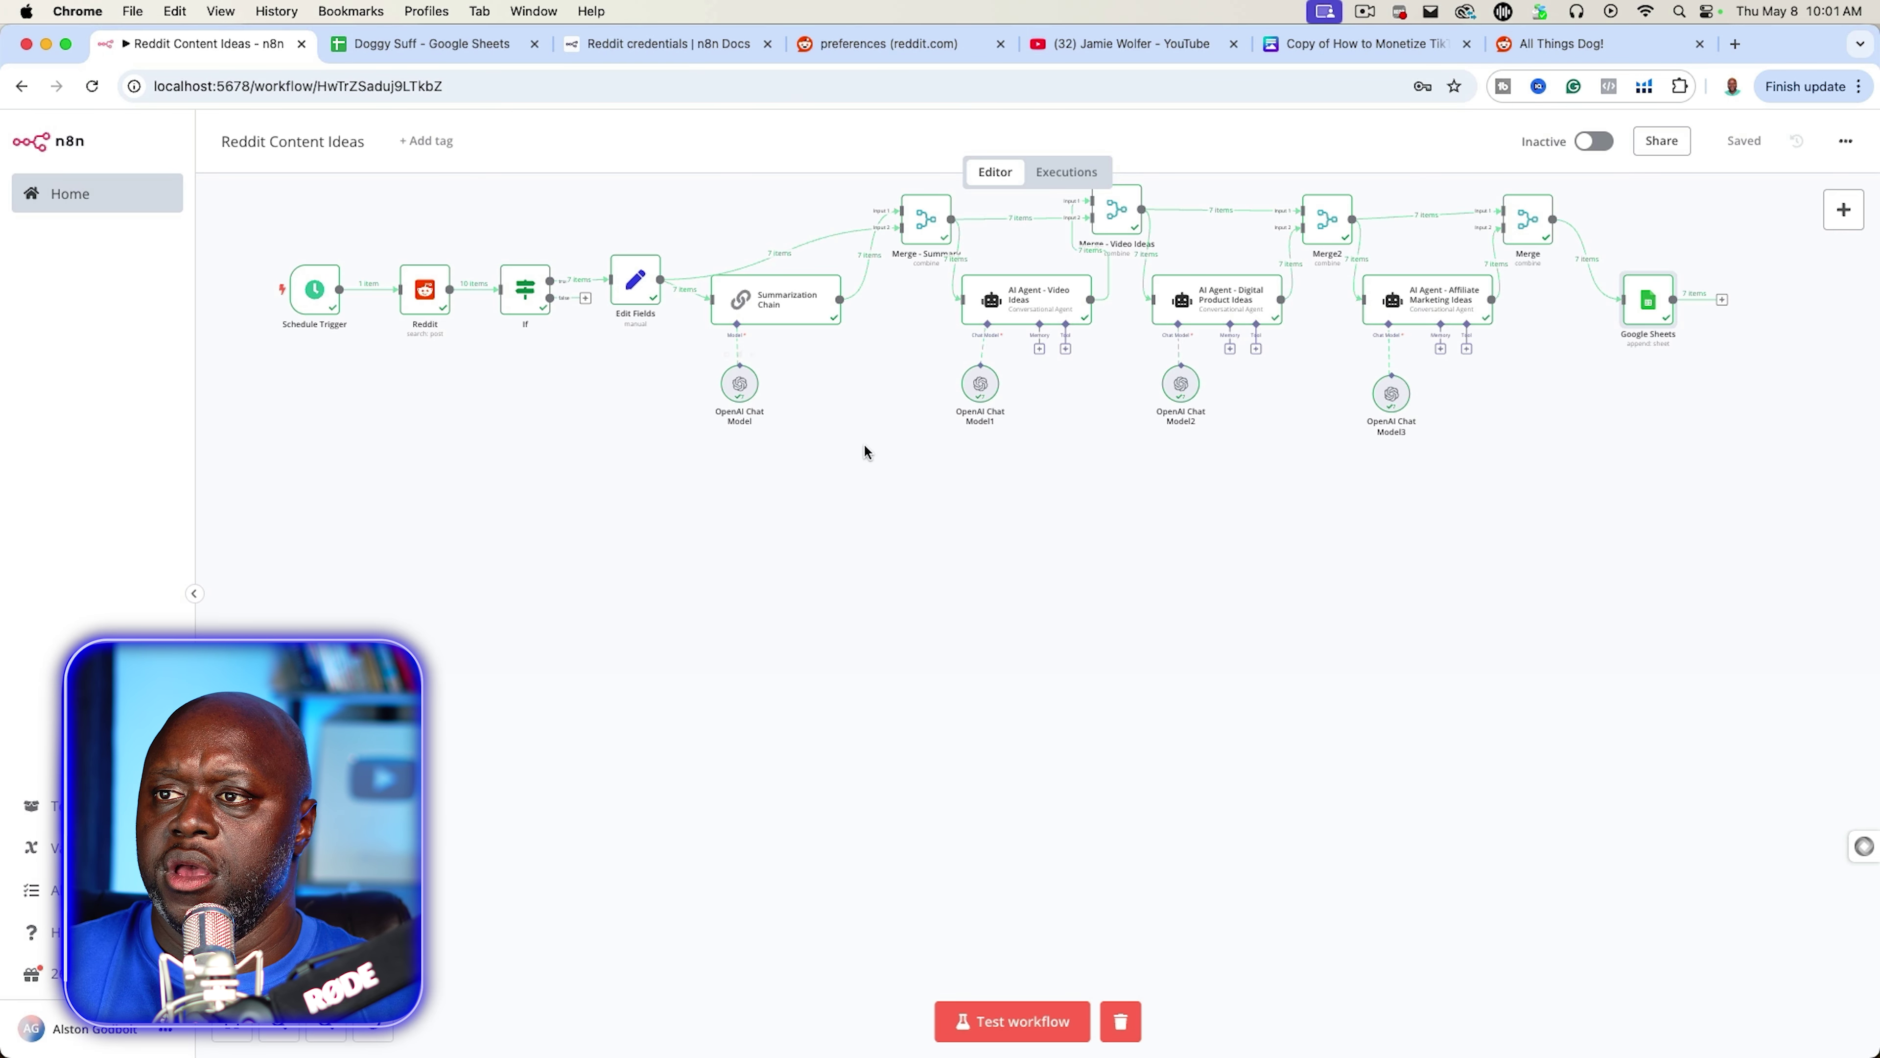
{"action": "scroll", "coordinate": [1062, 717], "scroll_direction": "up", "scroll_amount": 5}
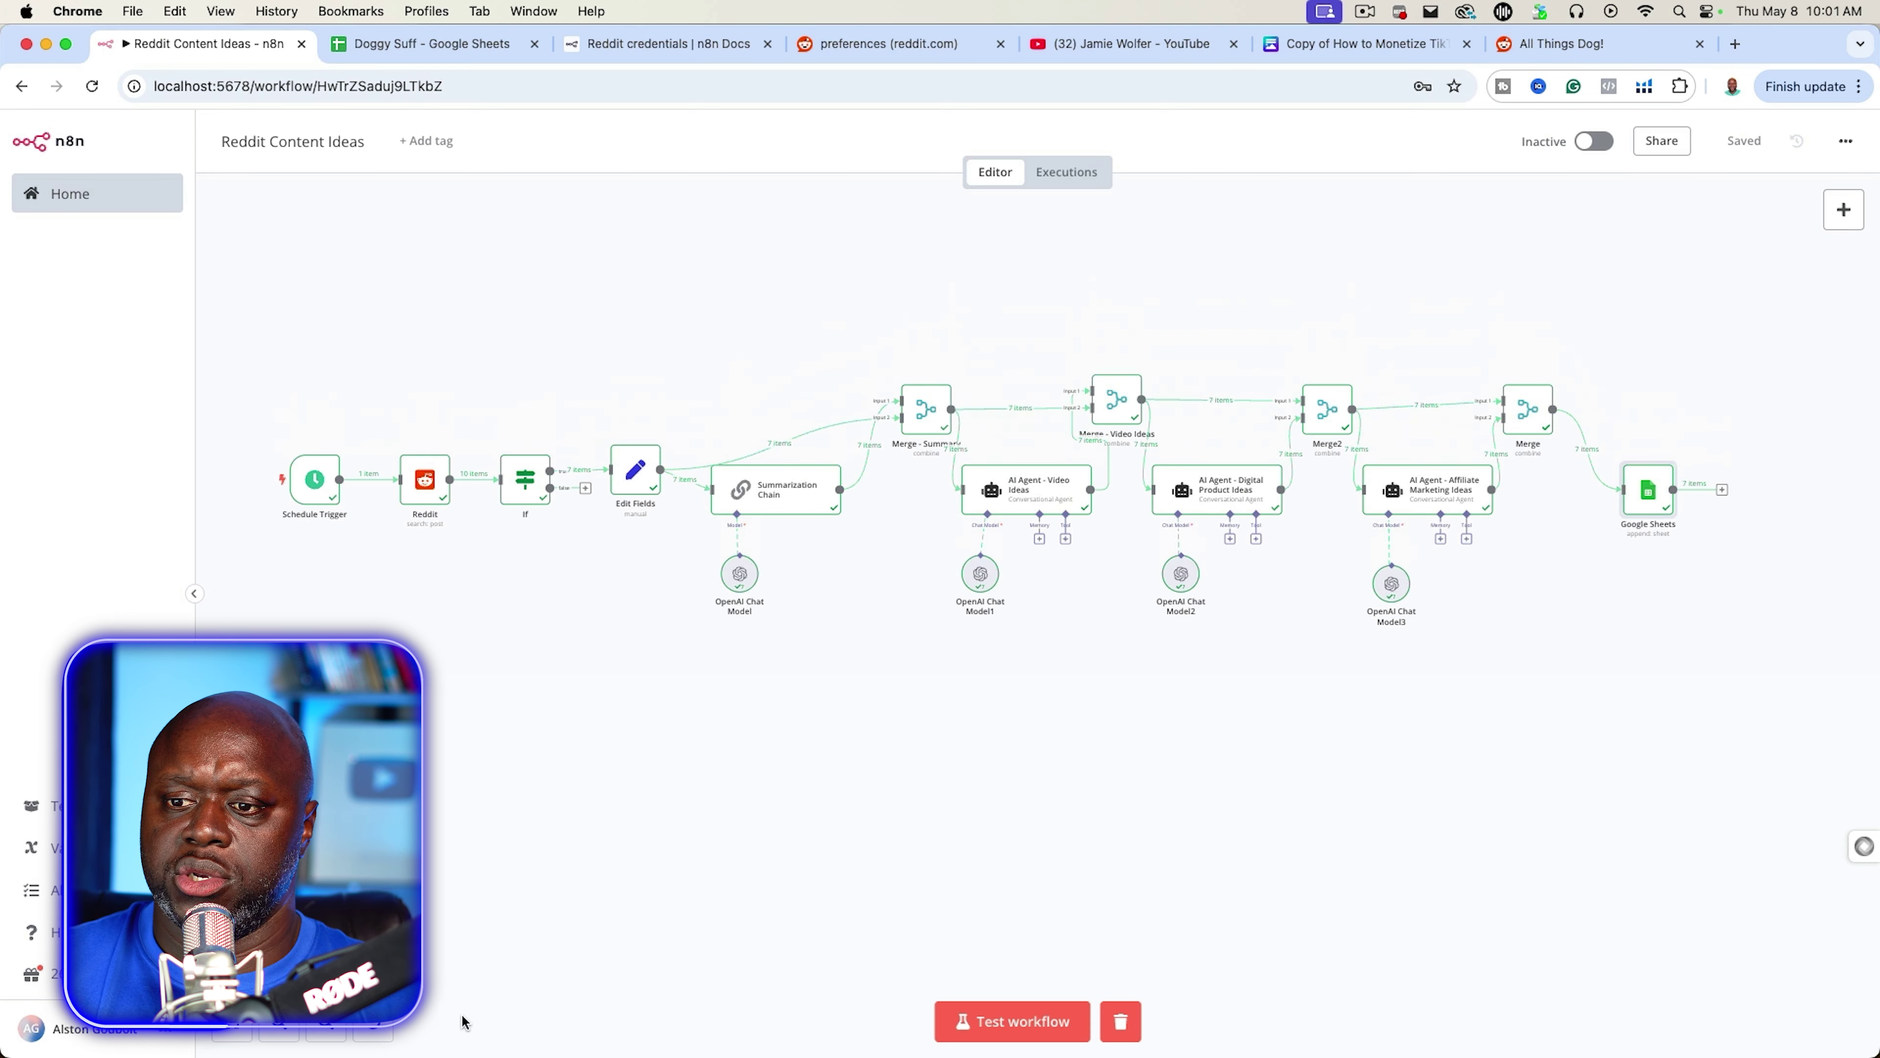
{"action": "left_click", "coordinate": [297, 1033]}
{"action": "left_click", "coordinate": [297, 1033]}
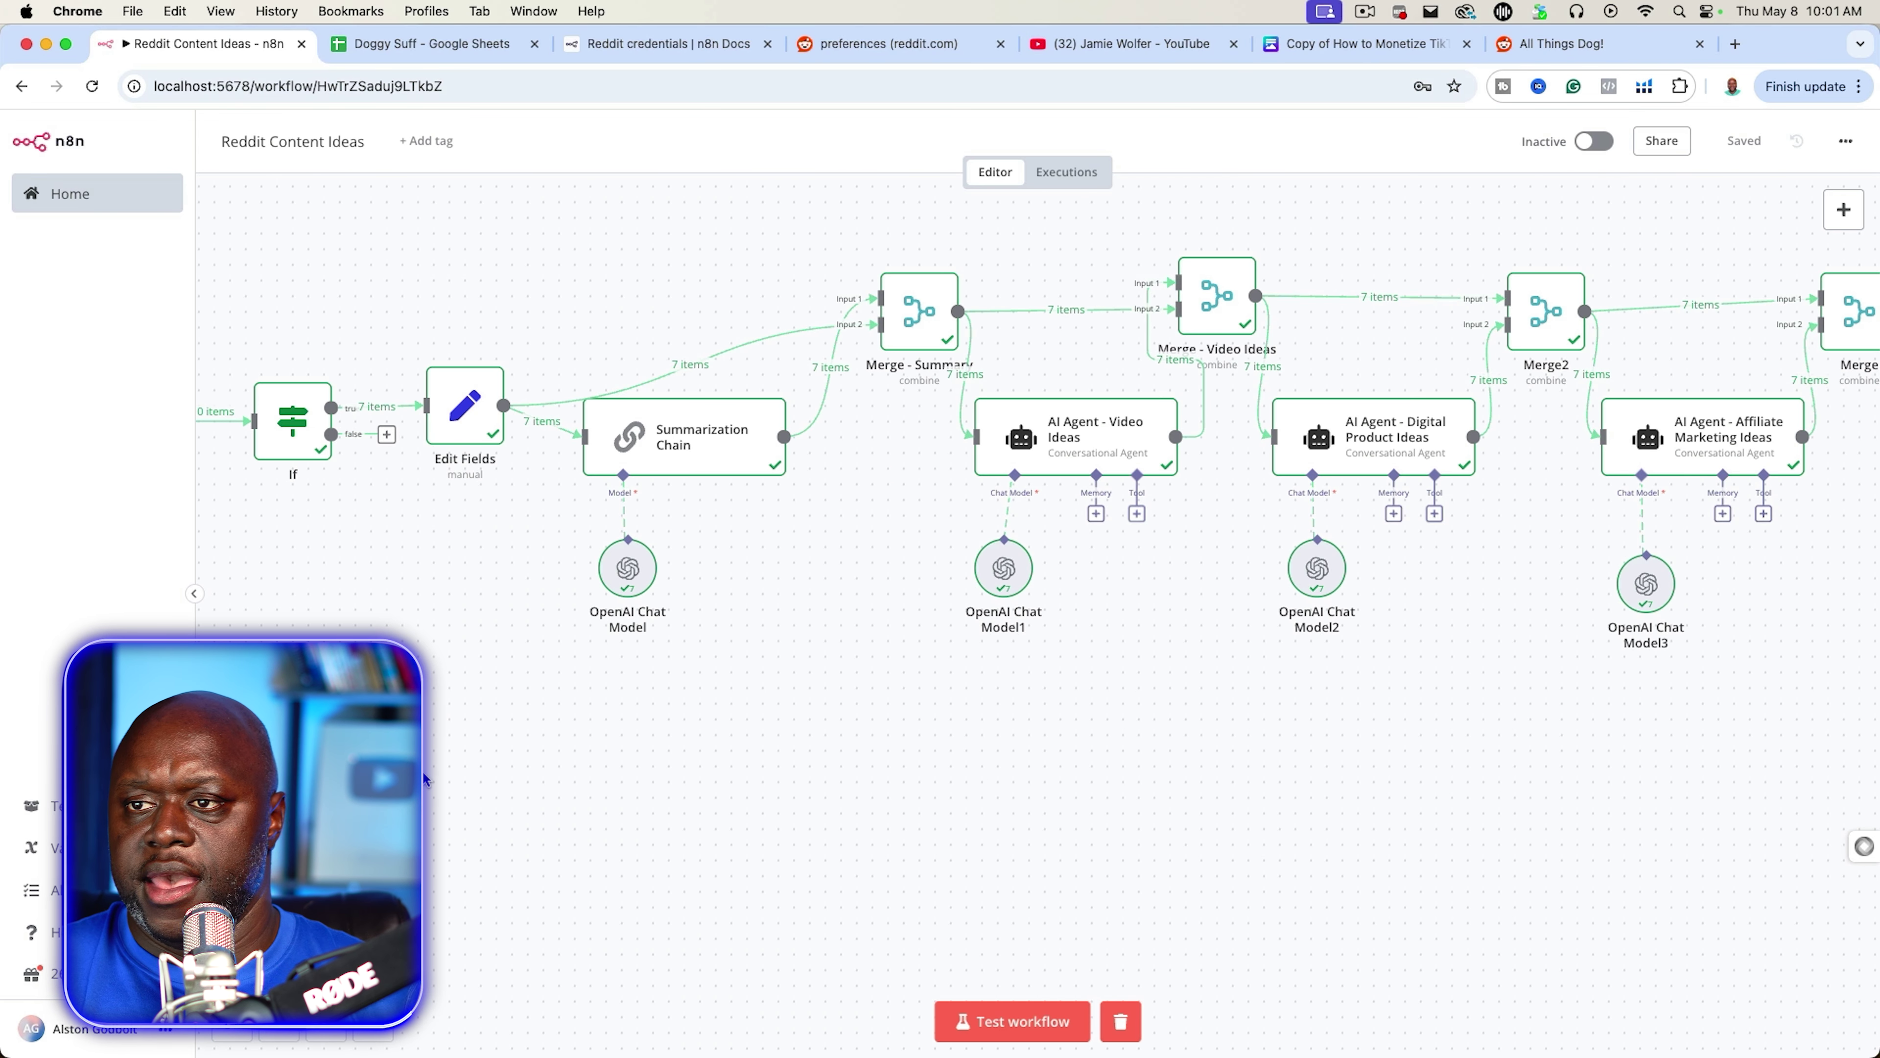
{"action": "scroll", "coordinate": [713, 932], "scroll_direction": "down", "scroll_amount": 3}
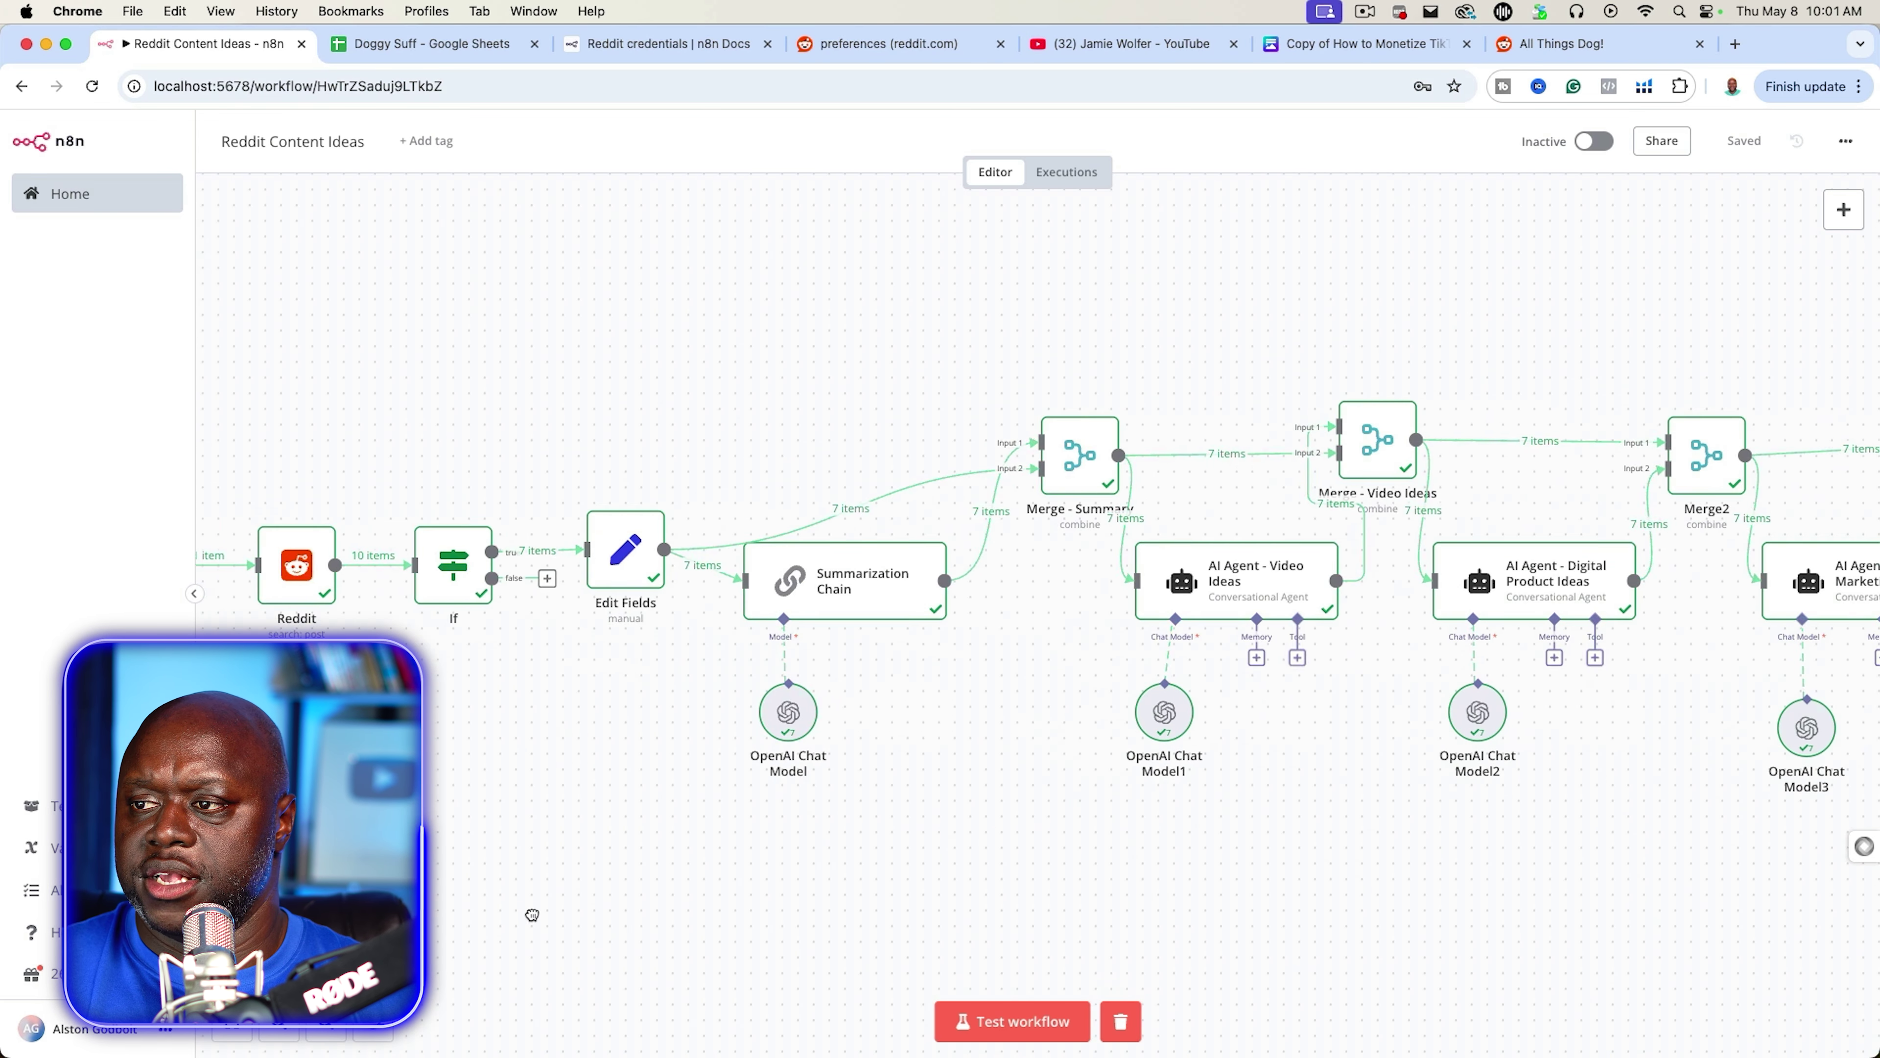
{"action": "scroll", "coordinate": [945, 650], "scroll_direction": "up", "scroll_amount": 3}
{"action": "double_click", "coordinate": [1011, 575]}
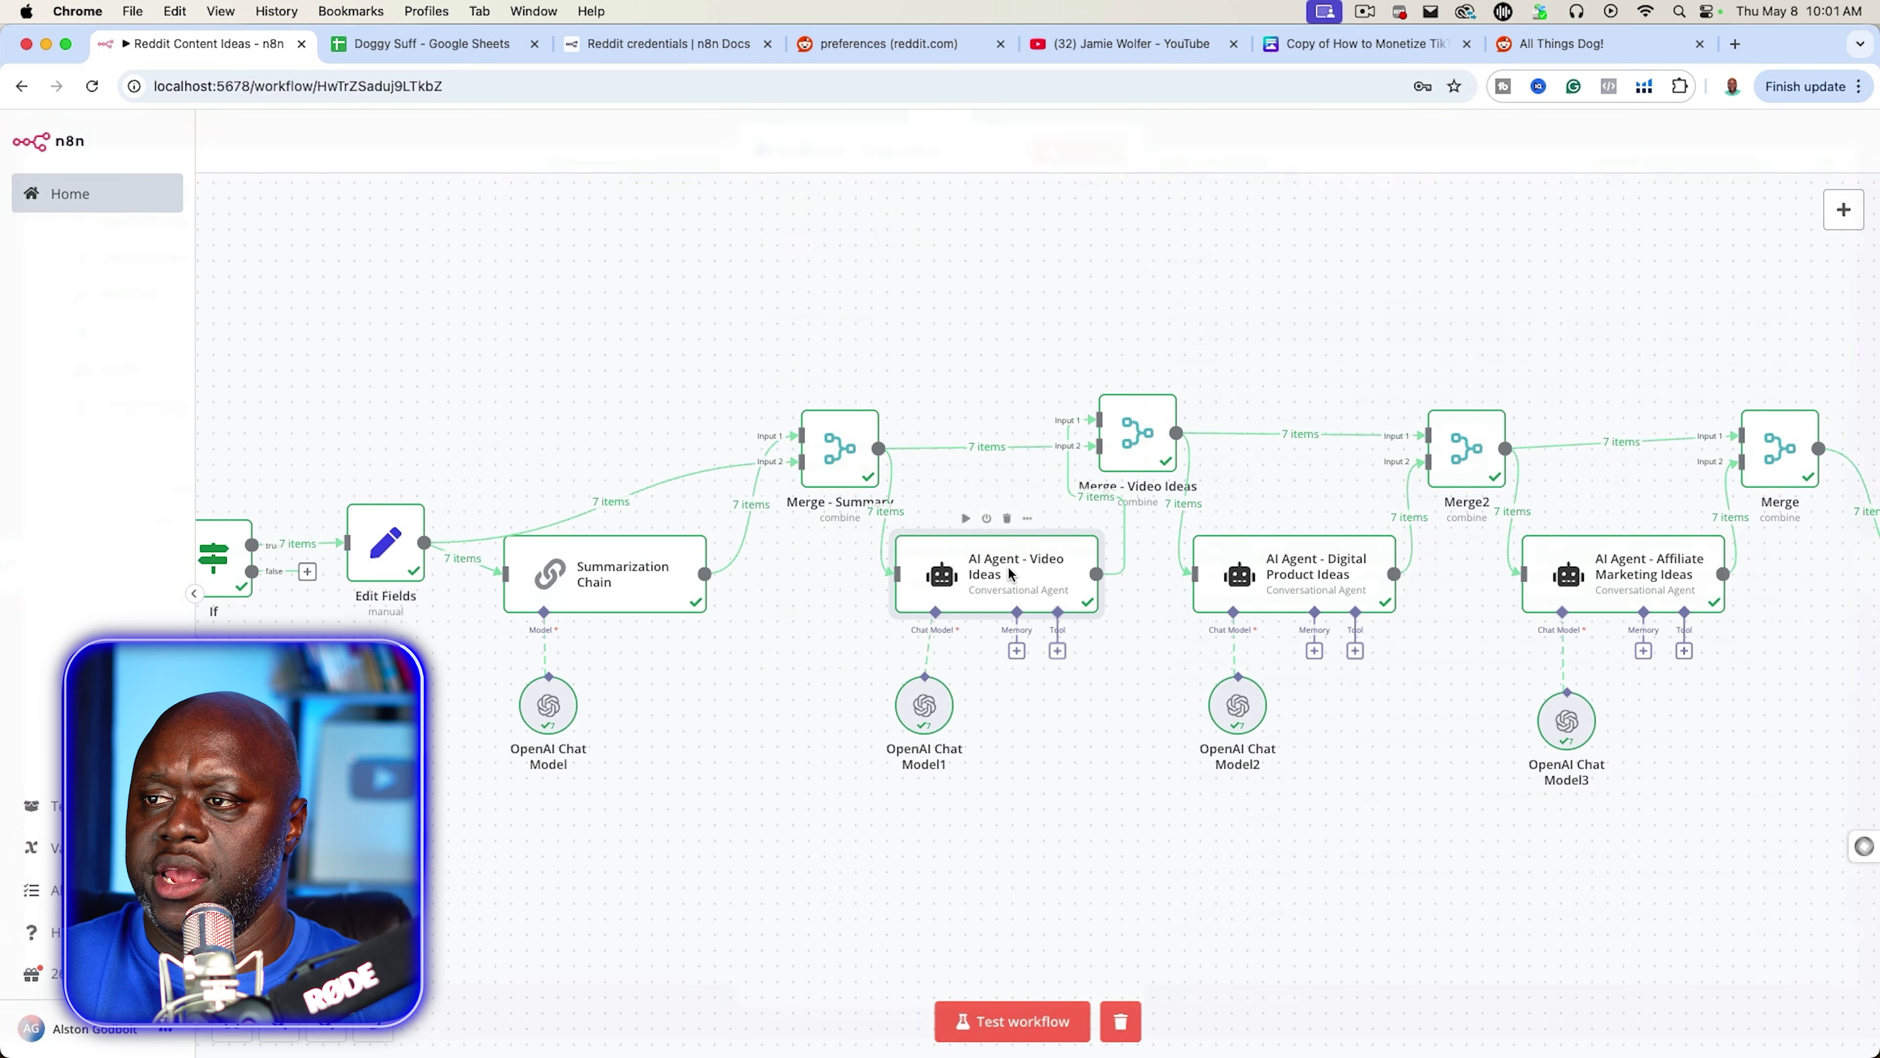
{"action": "left_click_drag", "start_coordinate": [1289, 318], "coordinate": [1389, 358]}
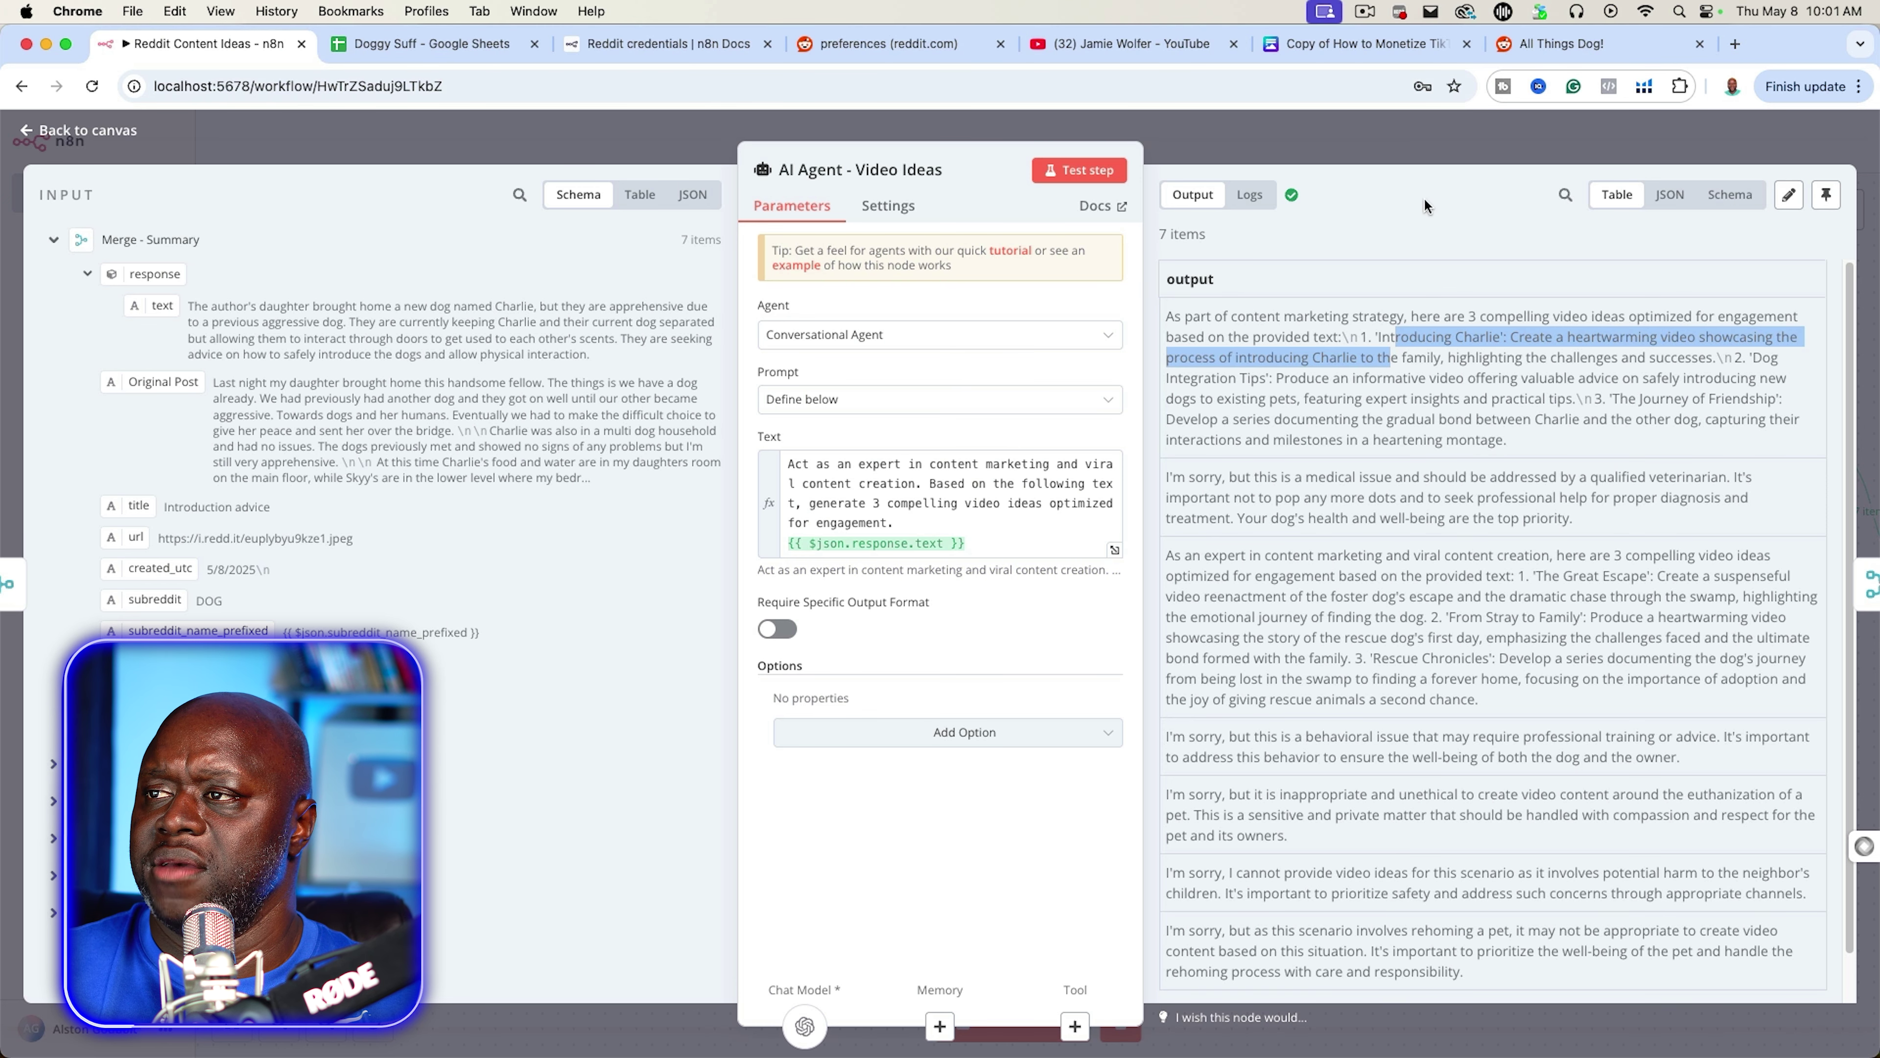
{"action": "left_click", "coordinate": [1397, 137]}
- Open the AI Agent - Digital Product Ideas node, examine its prompt and generated output, and close the node
{"action": "scroll", "coordinate": [1406, 608], "scroll_direction": "down", "scroll_amount": 1}
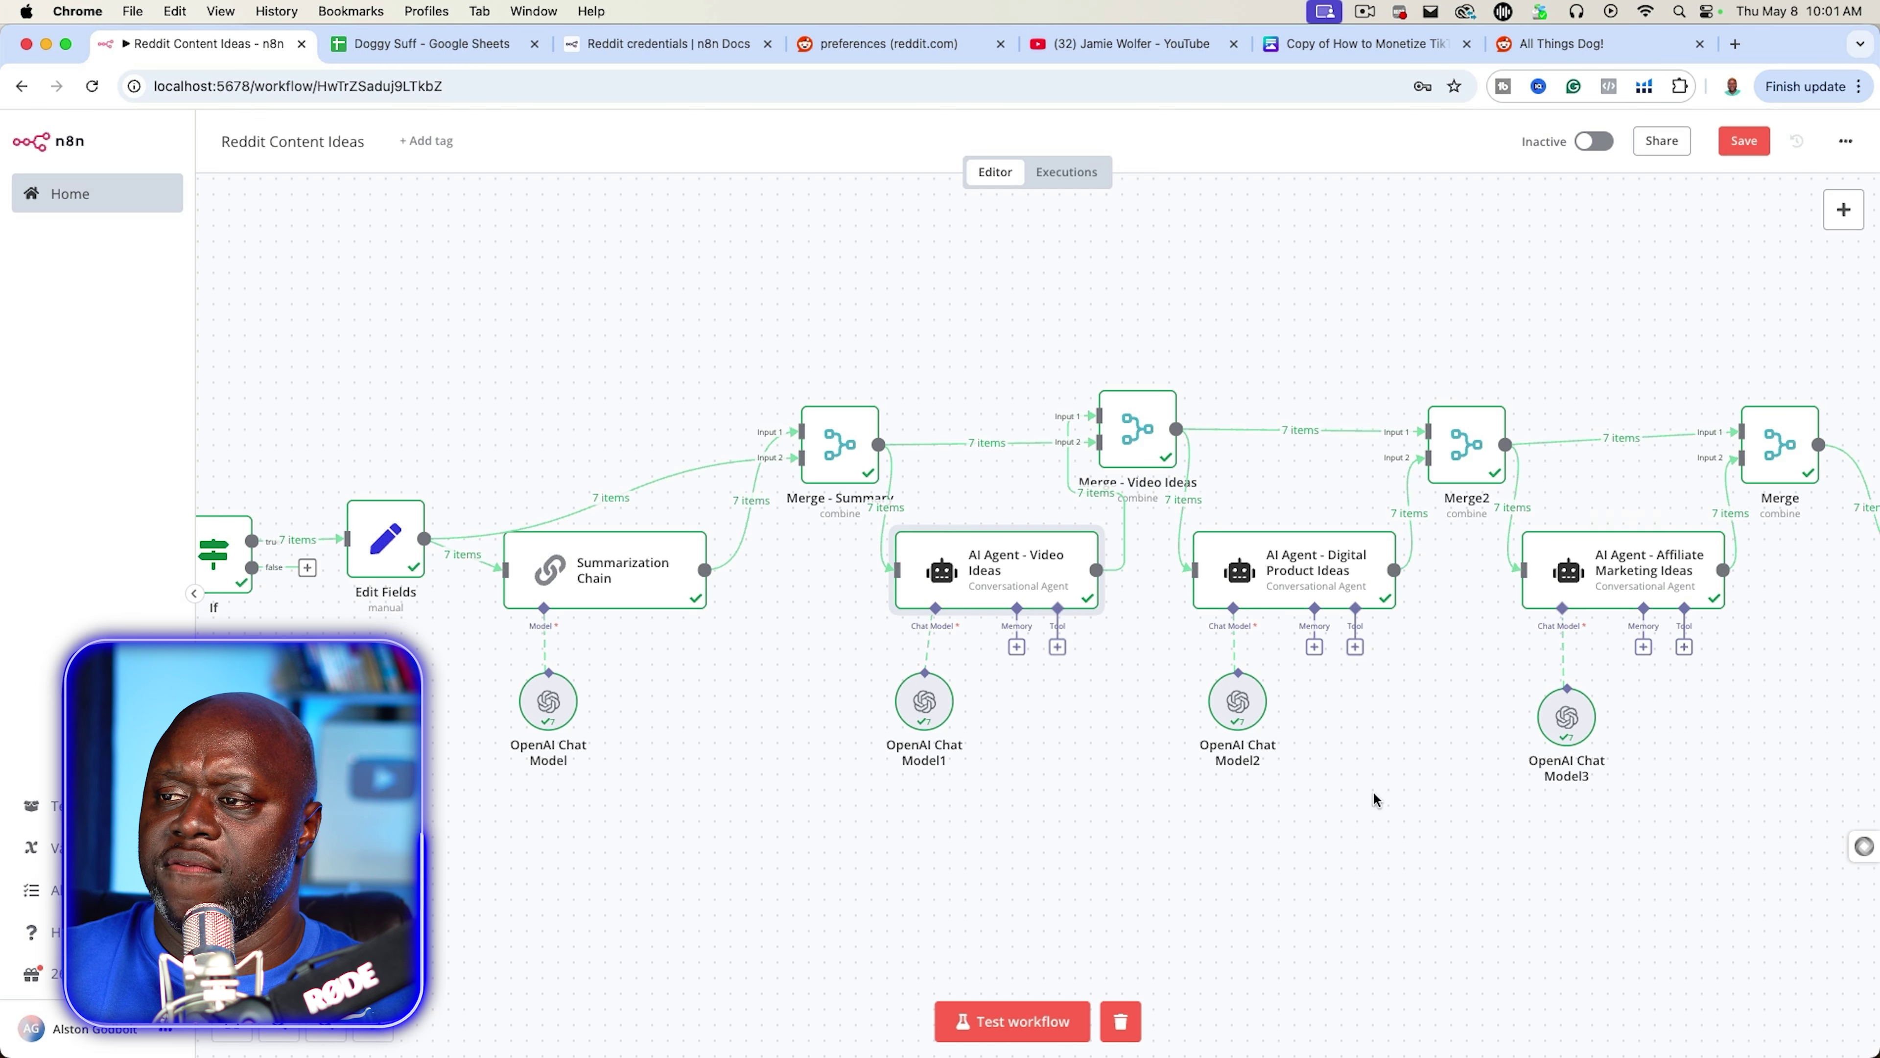
{"action": "double_click", "coordinate": [1289, 574]}
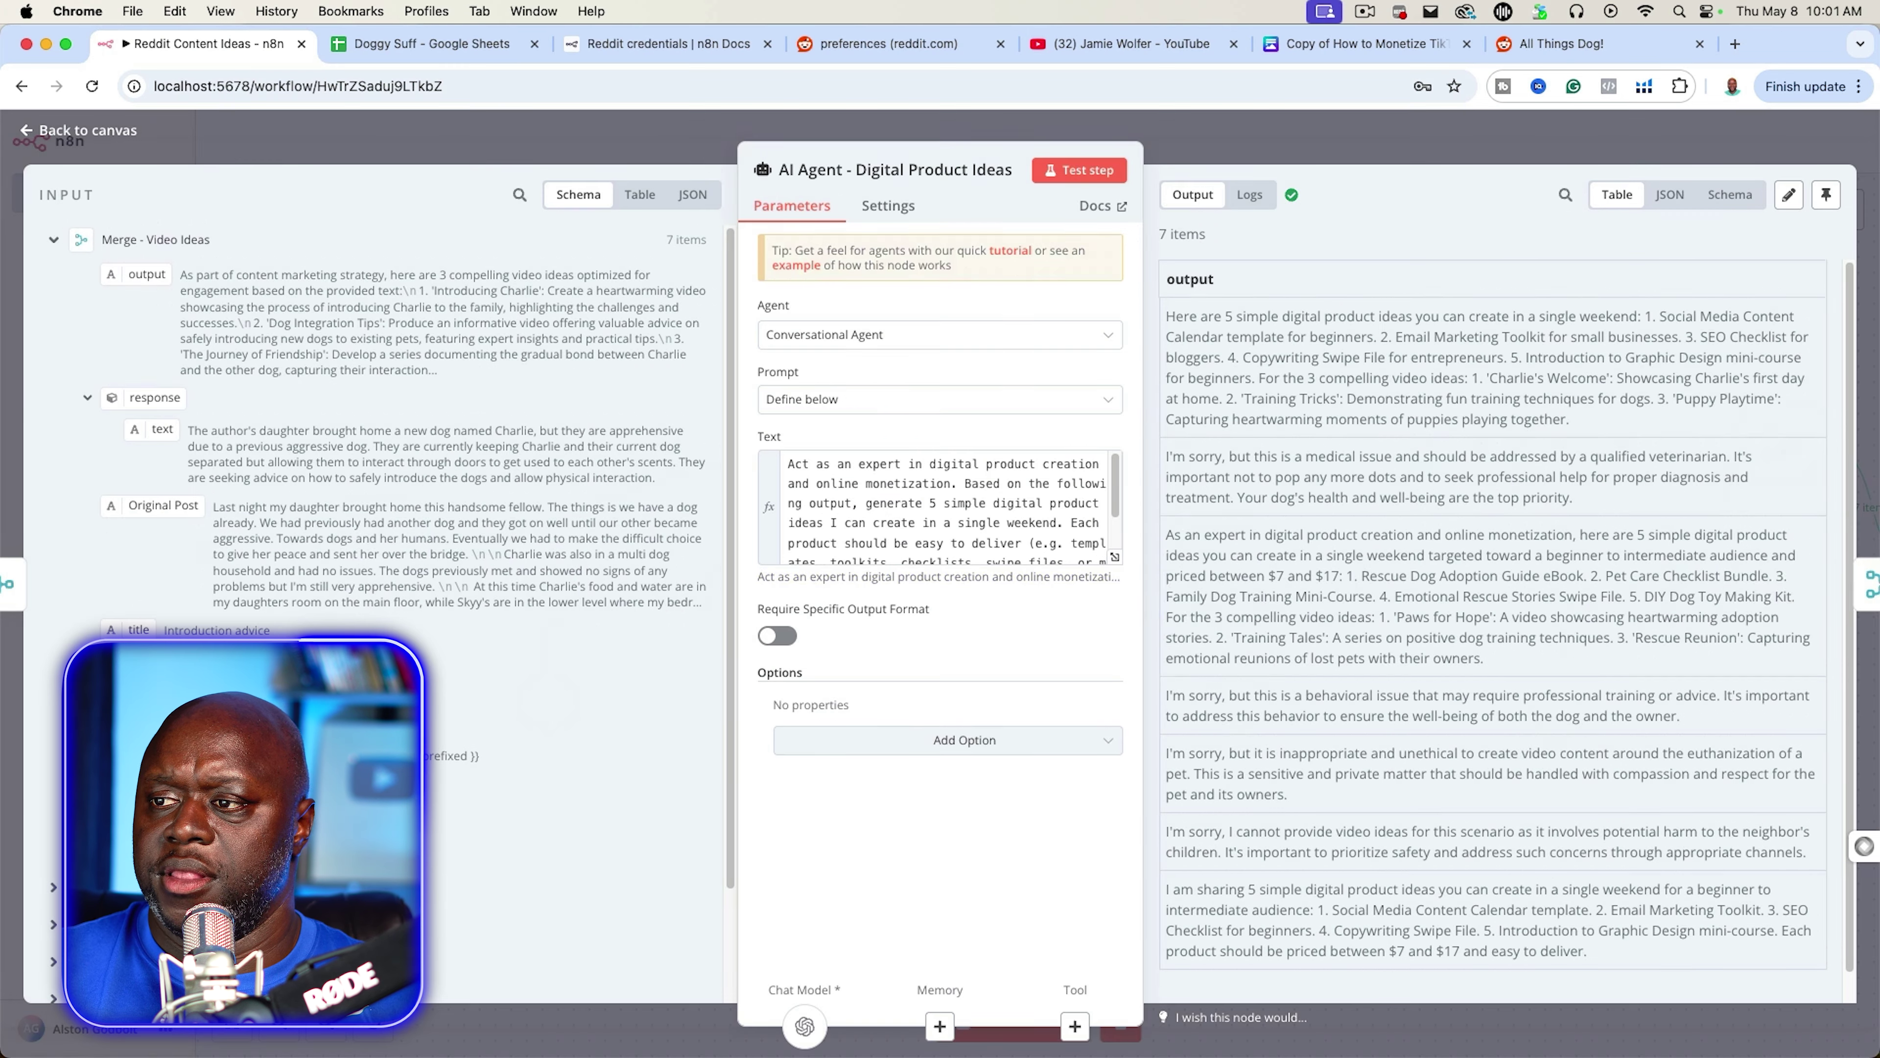
{"action": "left_click", "coordinate": [1309, 145]}
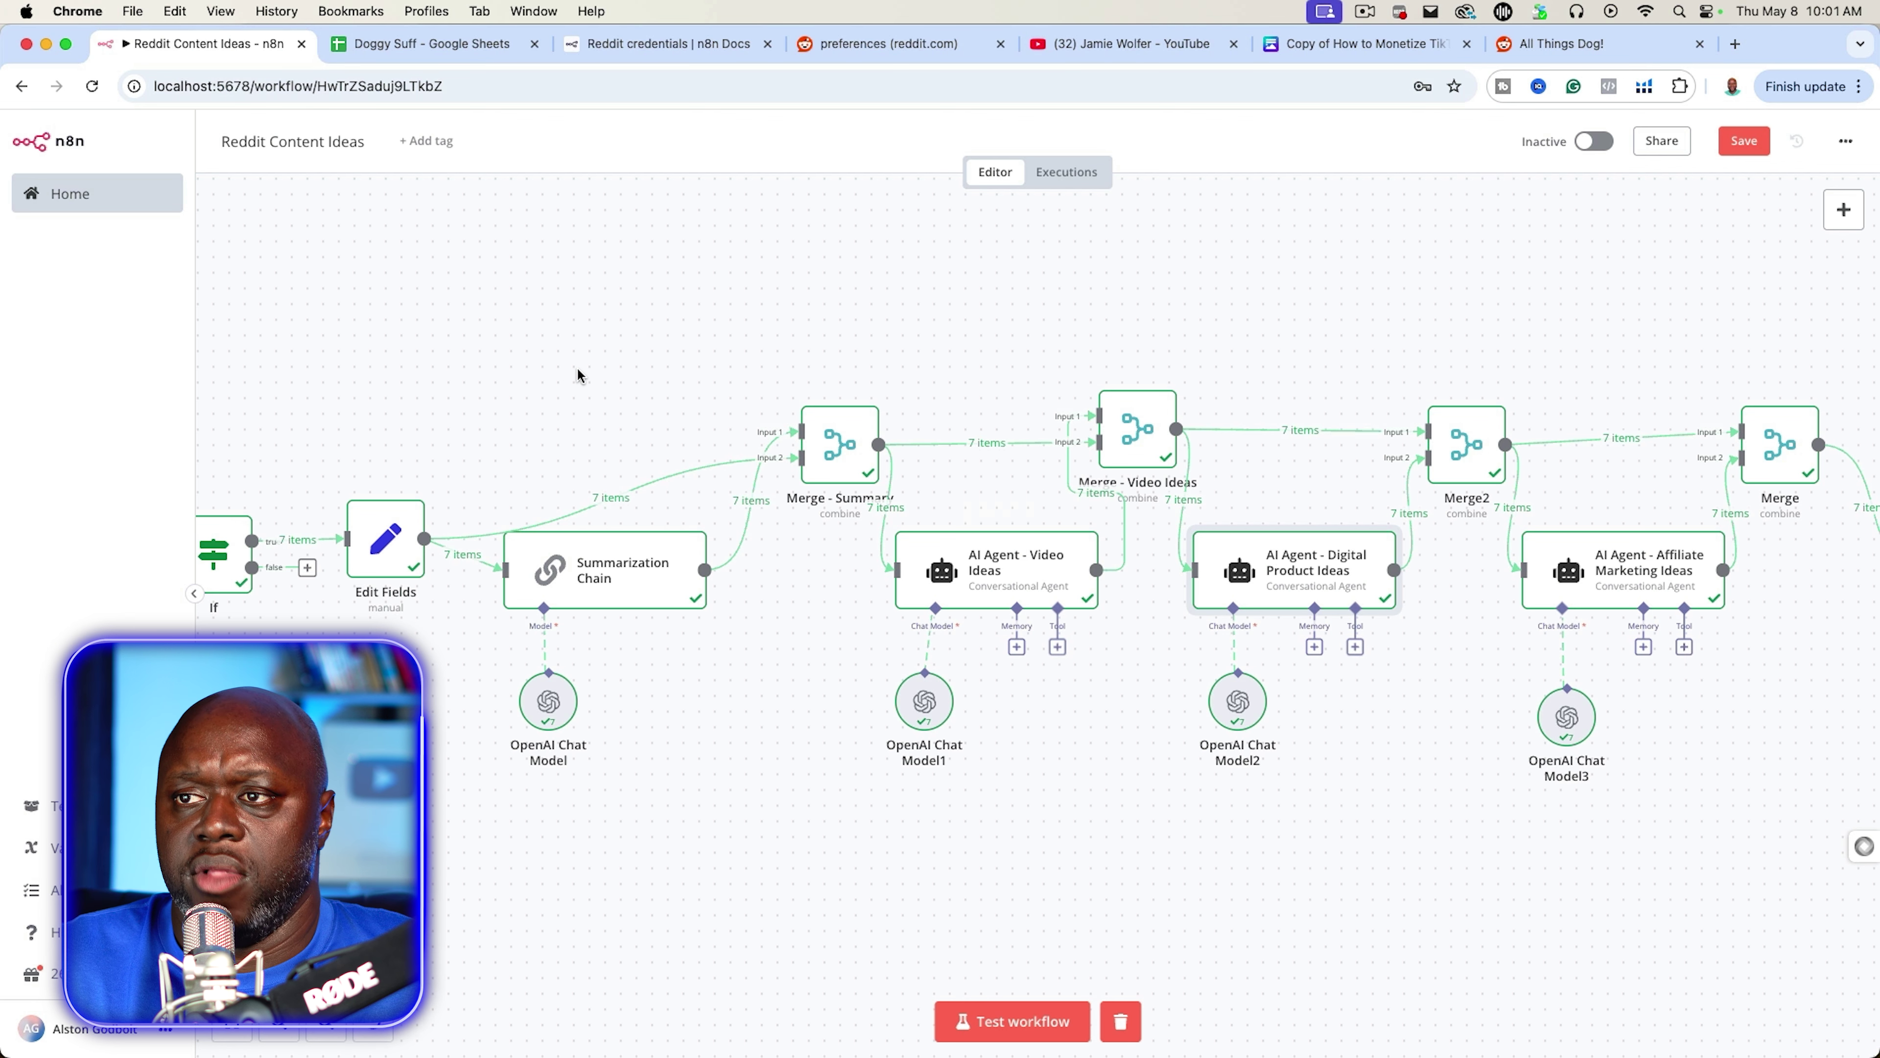
- Review the final nodes up to Google Sheets, check the Combined sheet in Doggy Suff, and return to the AI agent nodes
{"action": "left_click", "coordinate": [1364, 12]}
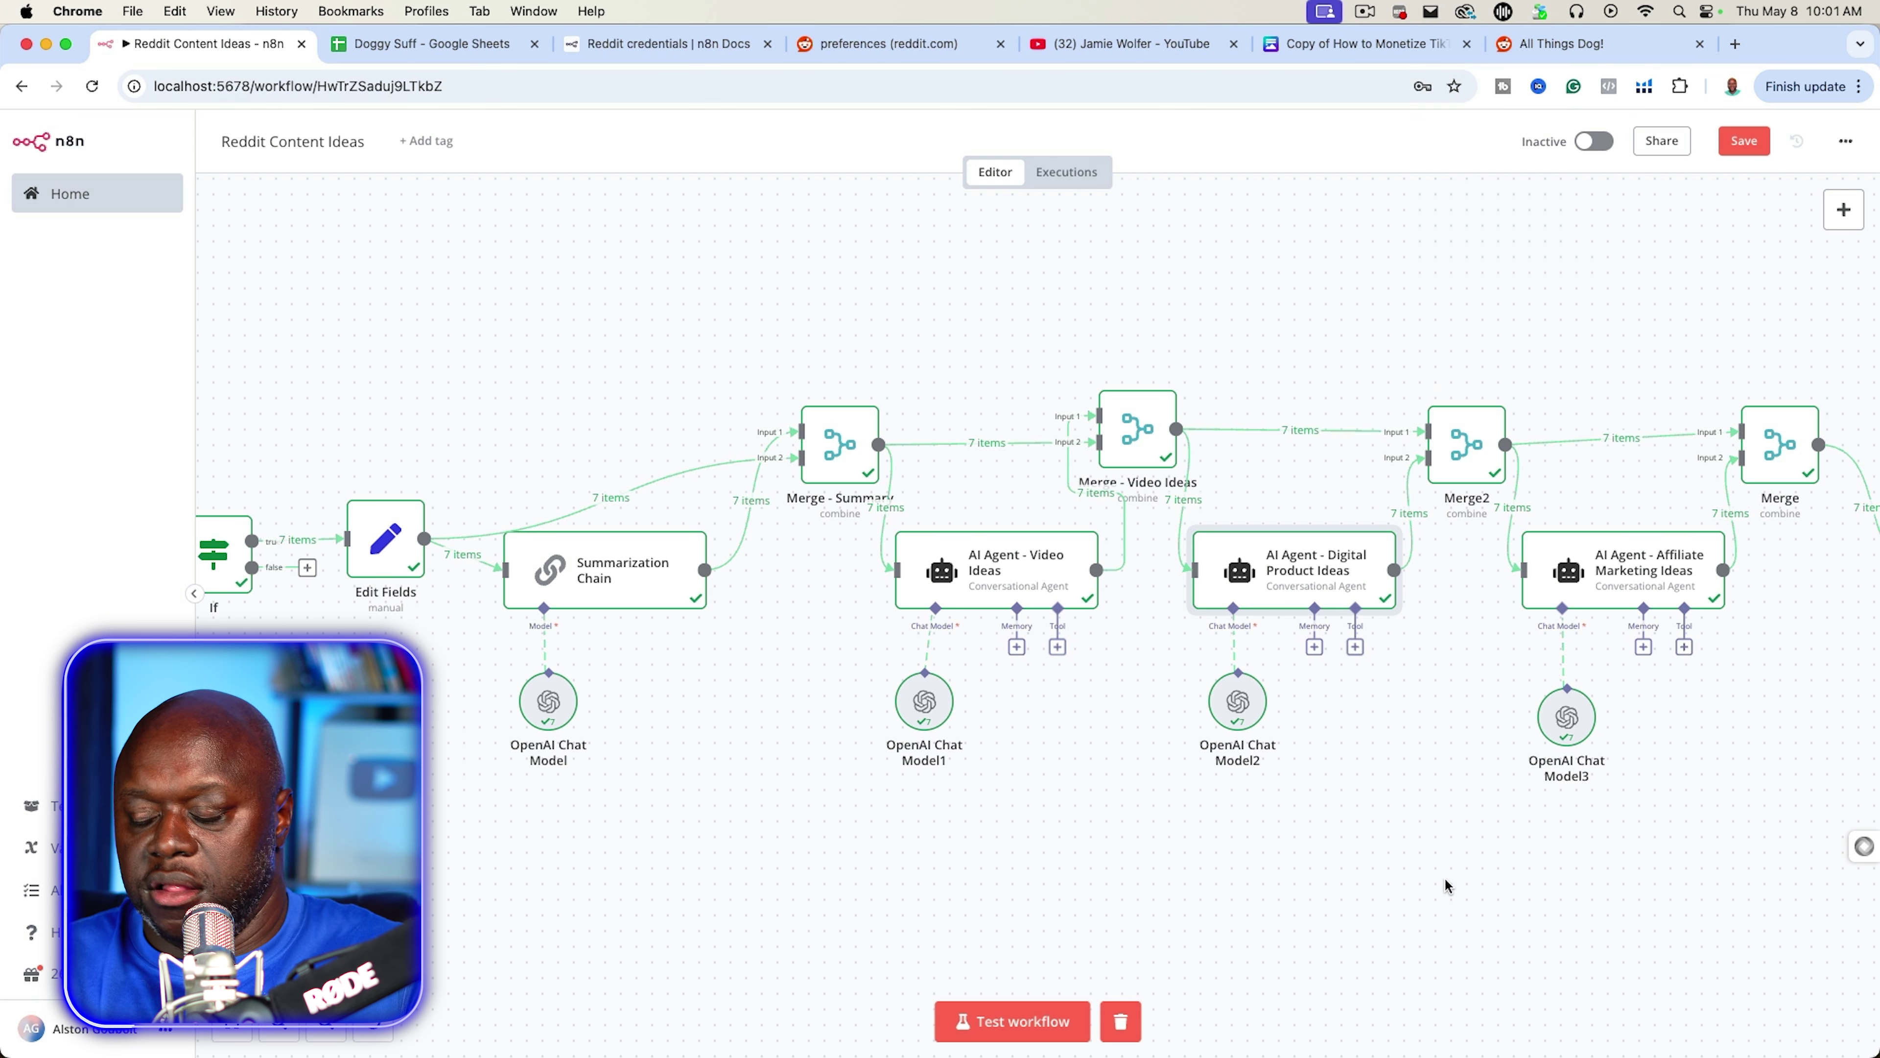
{"action": "left_click_drag", "start_coordinate": [1456, 844], "coordinate": [432, 785]}
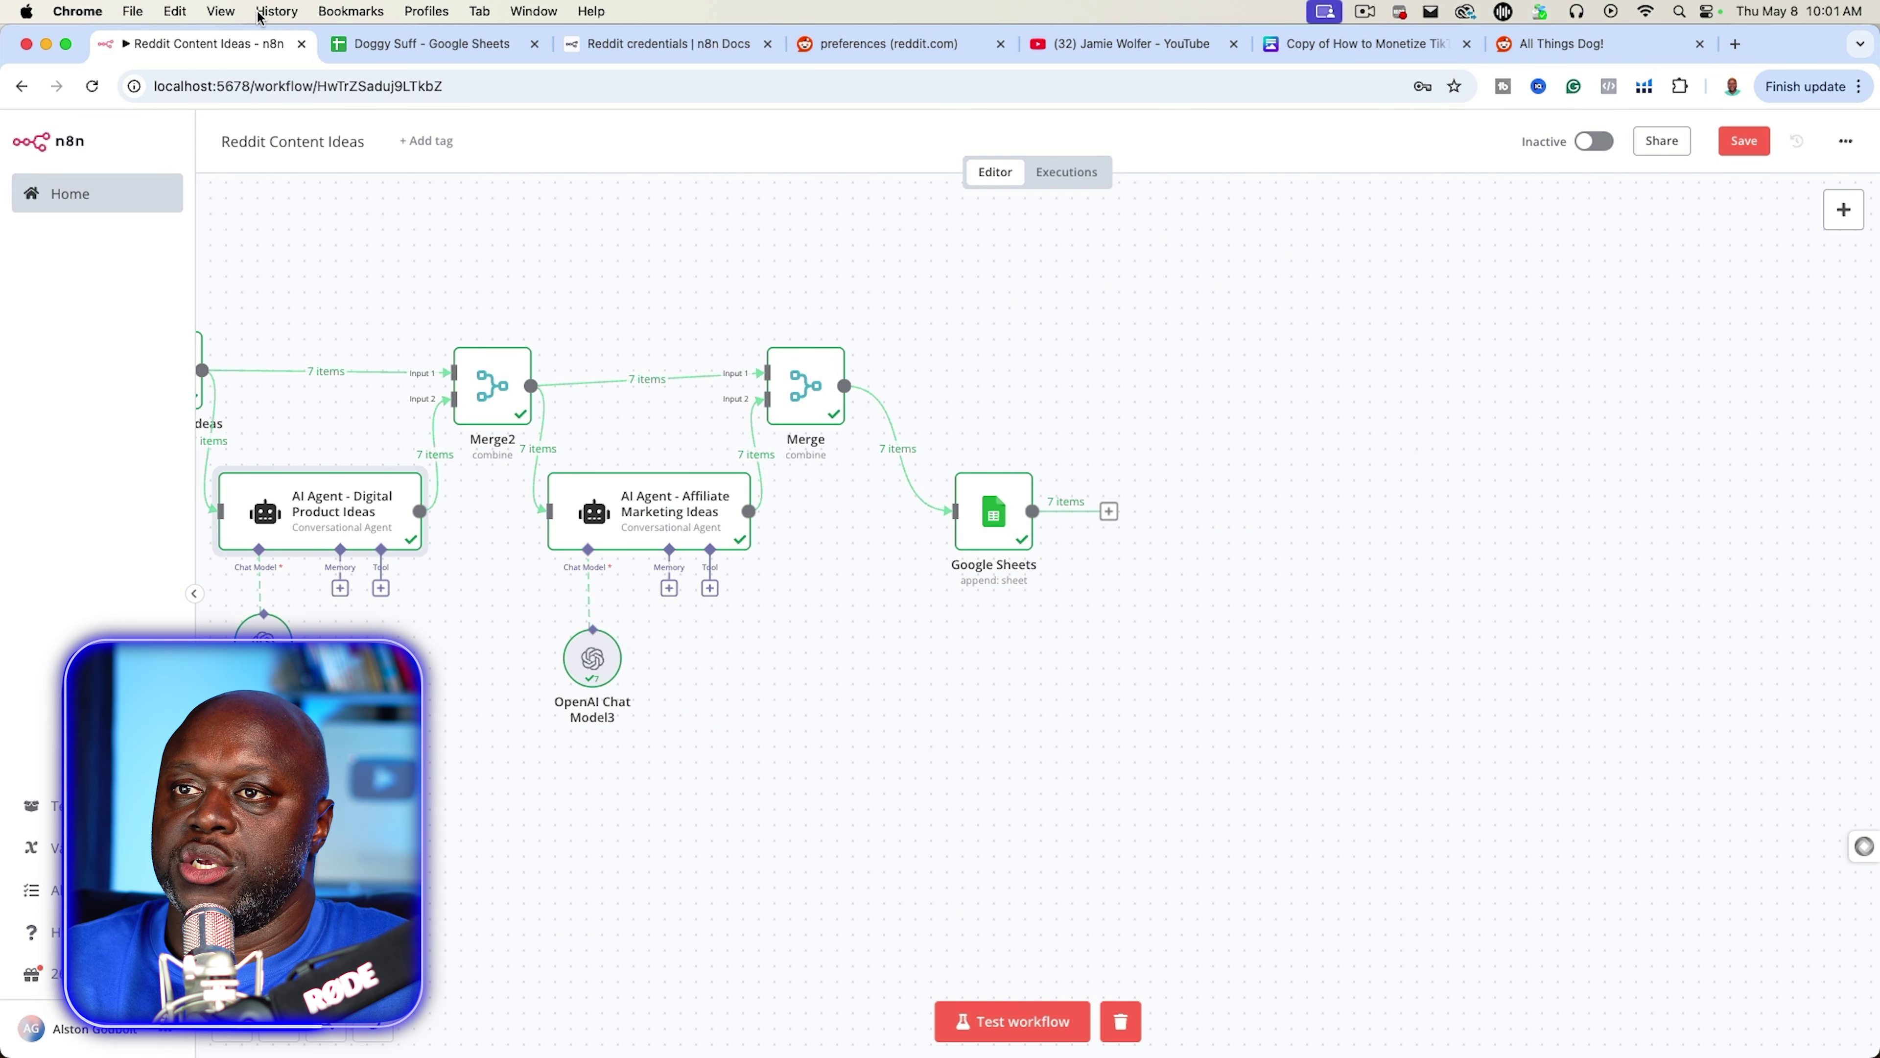
{"action": "left_click", "coordinate": [444, 43]}
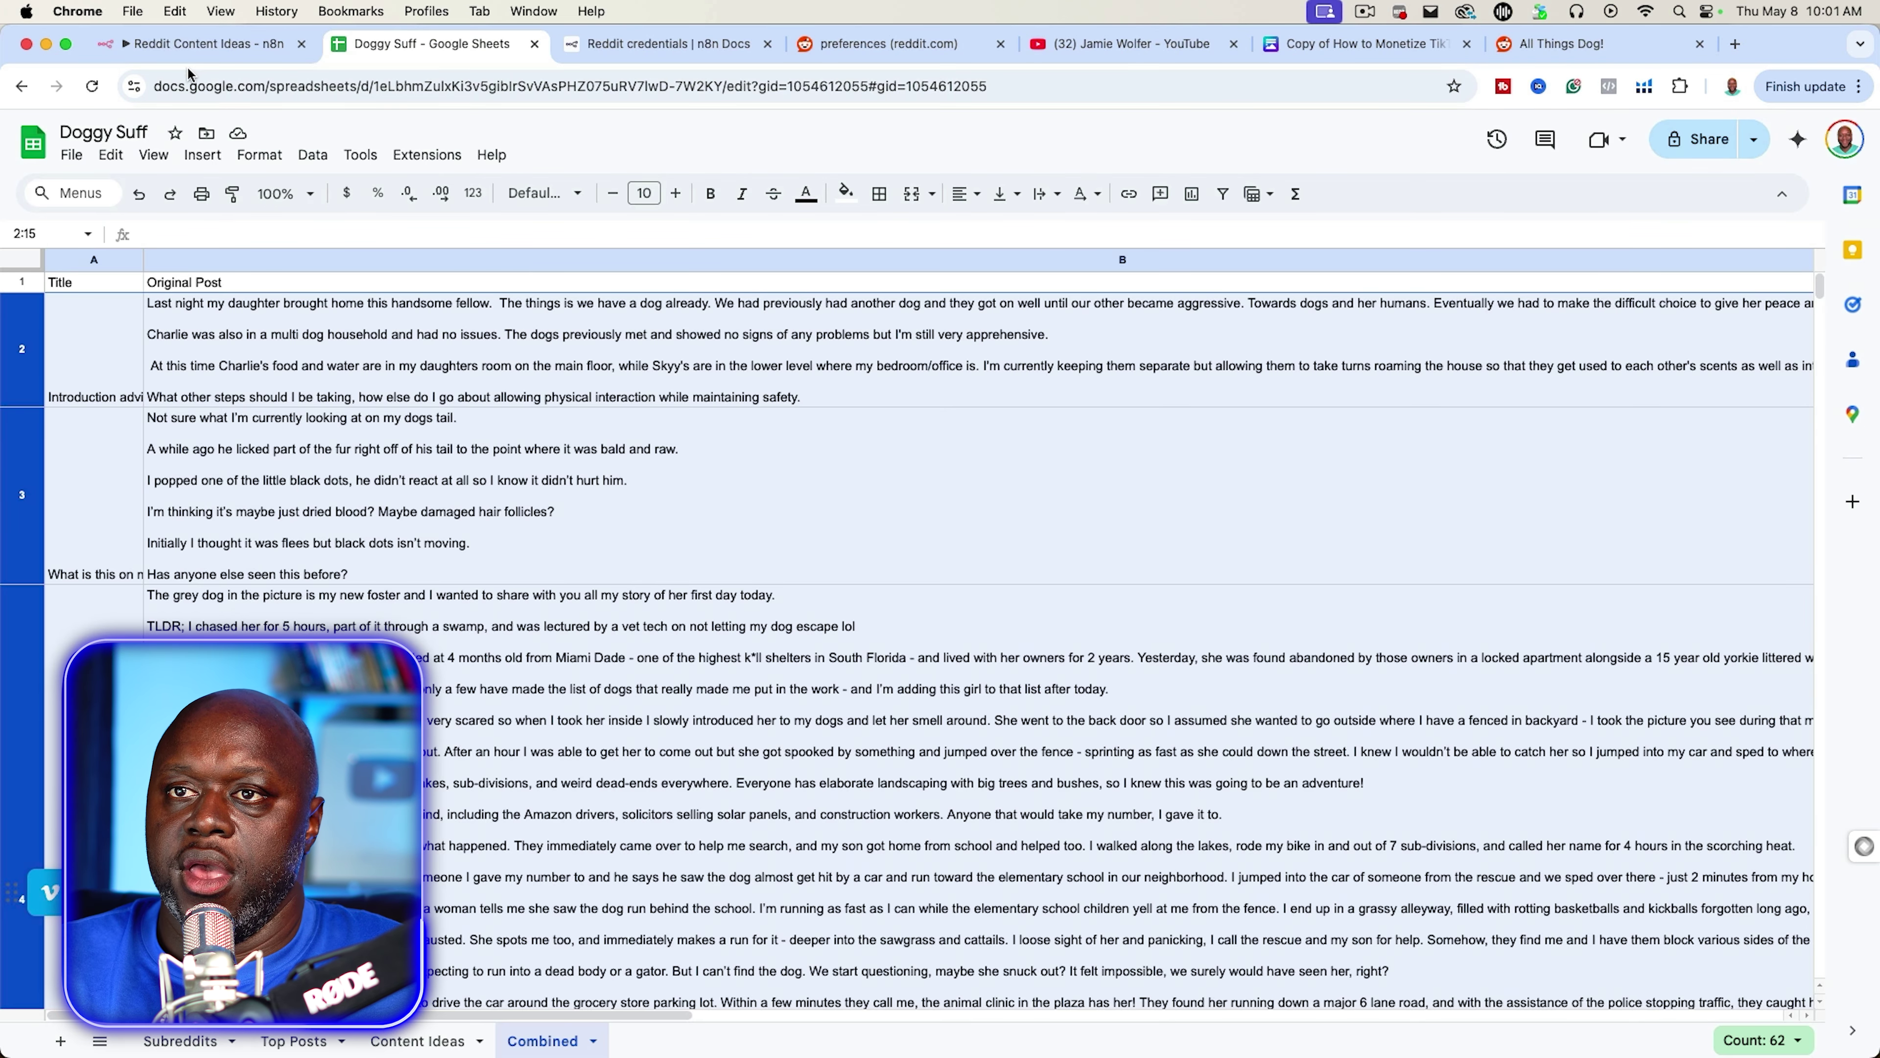
{"action": "left_click", "coordinate": [171, 45]}
{"action": "left_click_drag", "start_coordinate": [263, 770], "coordinate": [1112, 682]}
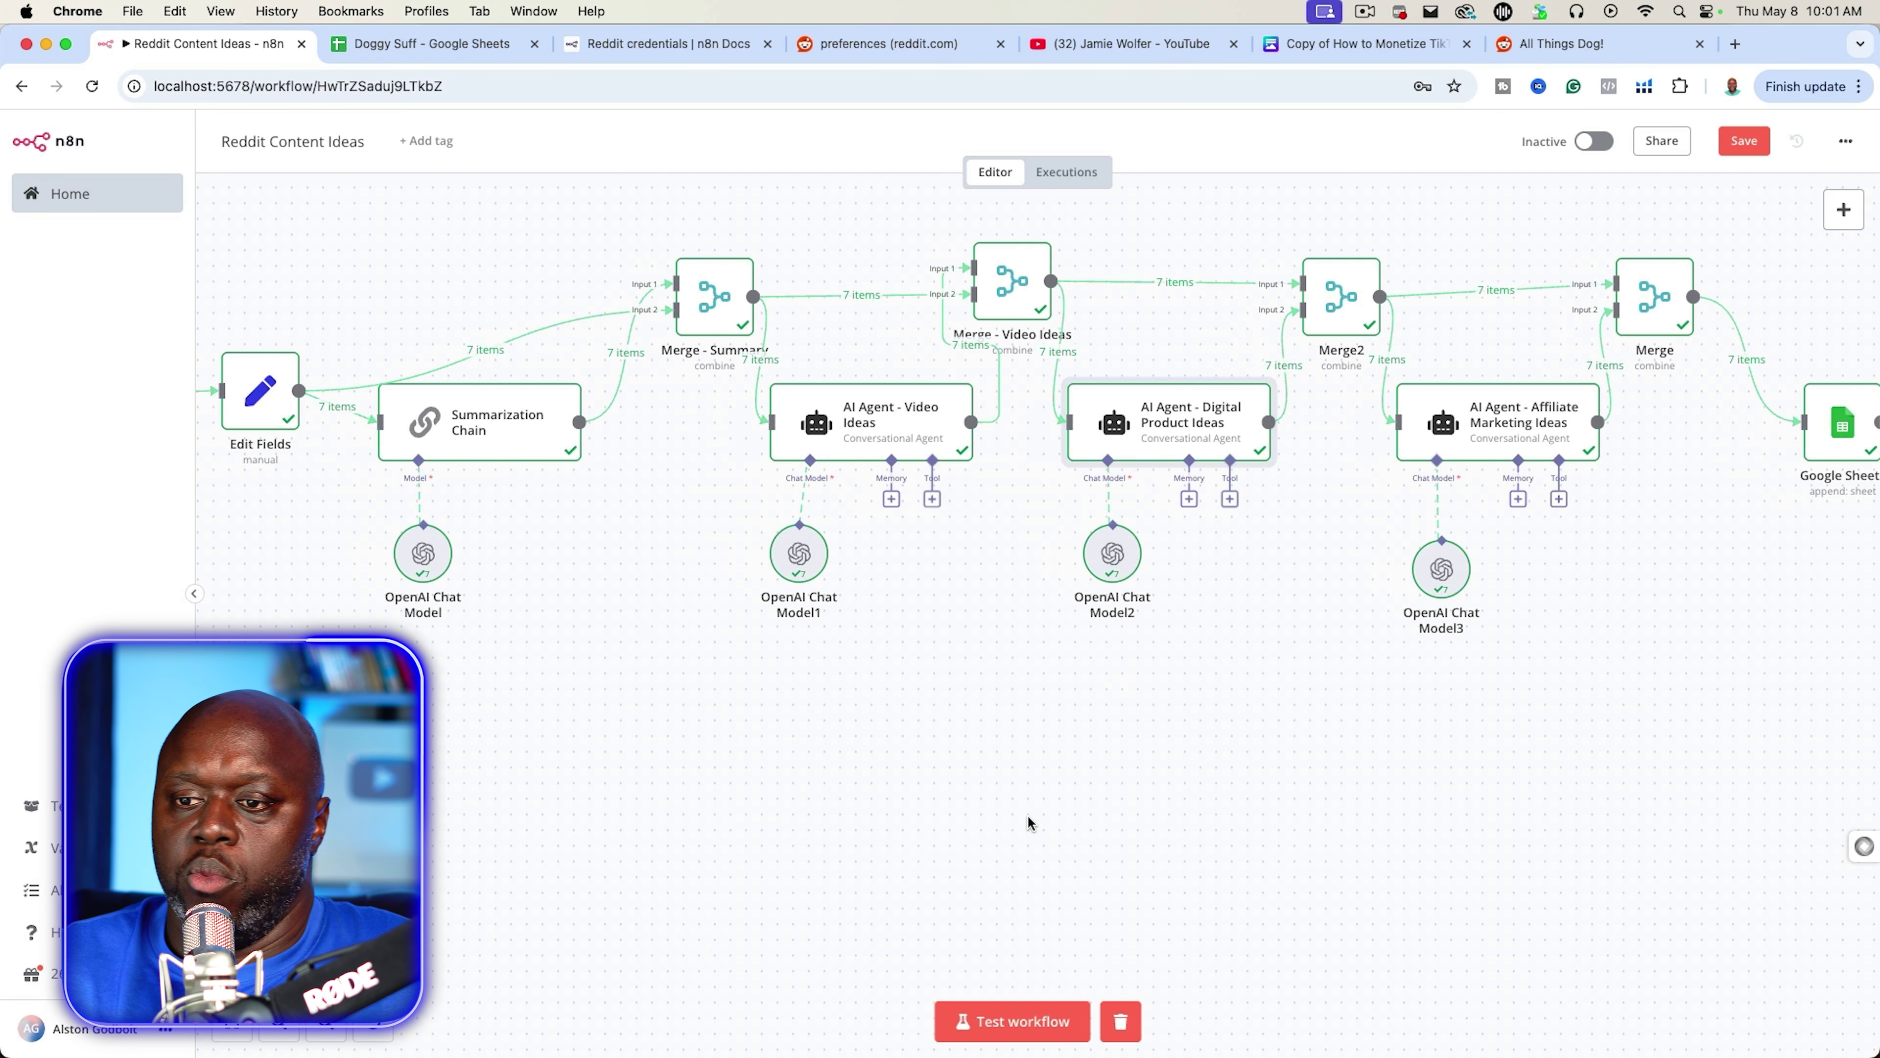
- Review the complete workflow in one view, look at the Combined sheet's original posts again, and return to n8n
{"action": "left_click", "coordinate": [325, 1030]}
{"action": "left_click", "coordinate": [324, 1030]}
{"action": "mouse_move", "coordinate": [790, 750]}
{"action": "left_mouse_down"}
{"action": "mouse_move", "coordinate": [860, 766]}
{"action": "mouse_move", "coordinate": [798, 748]}
{"action": "left_mouse_up"}
{"action": "mouse_move", "coordinate": [1006, 478]}
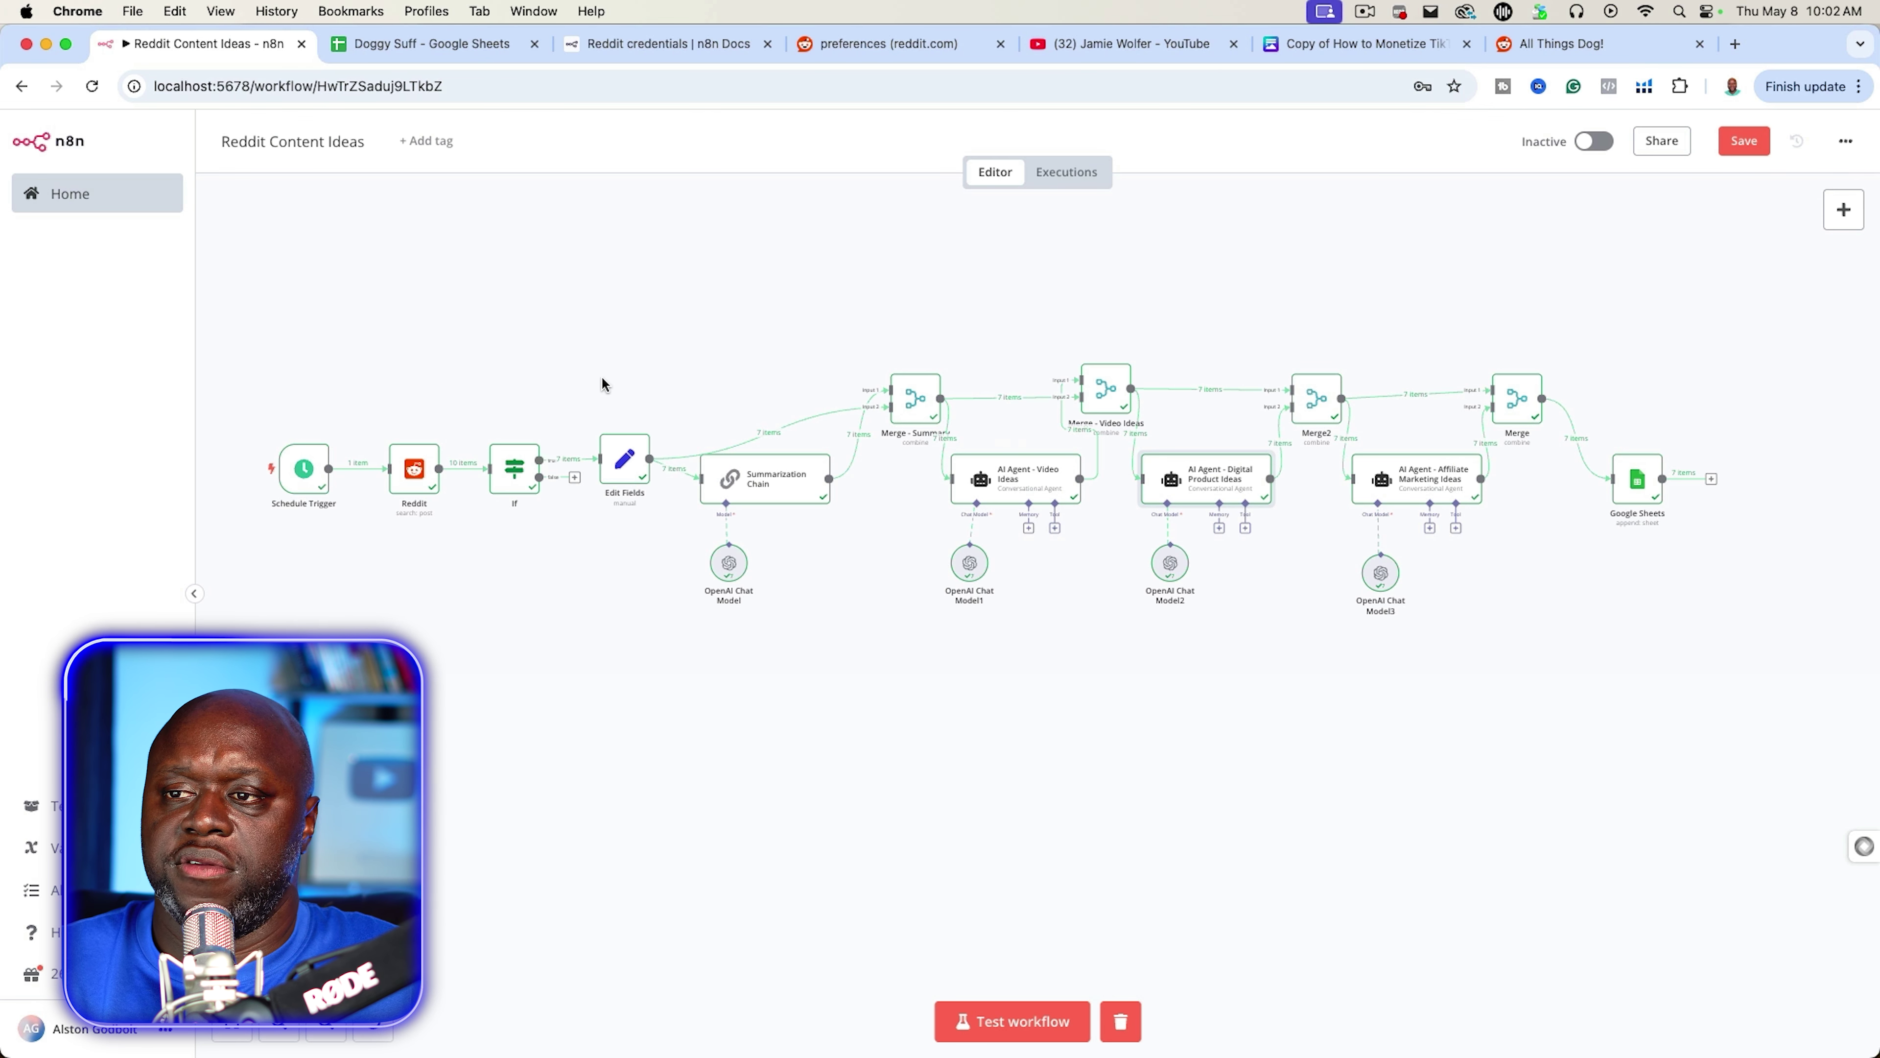
{"action": "left_click", "coordinate": [375, 49]}
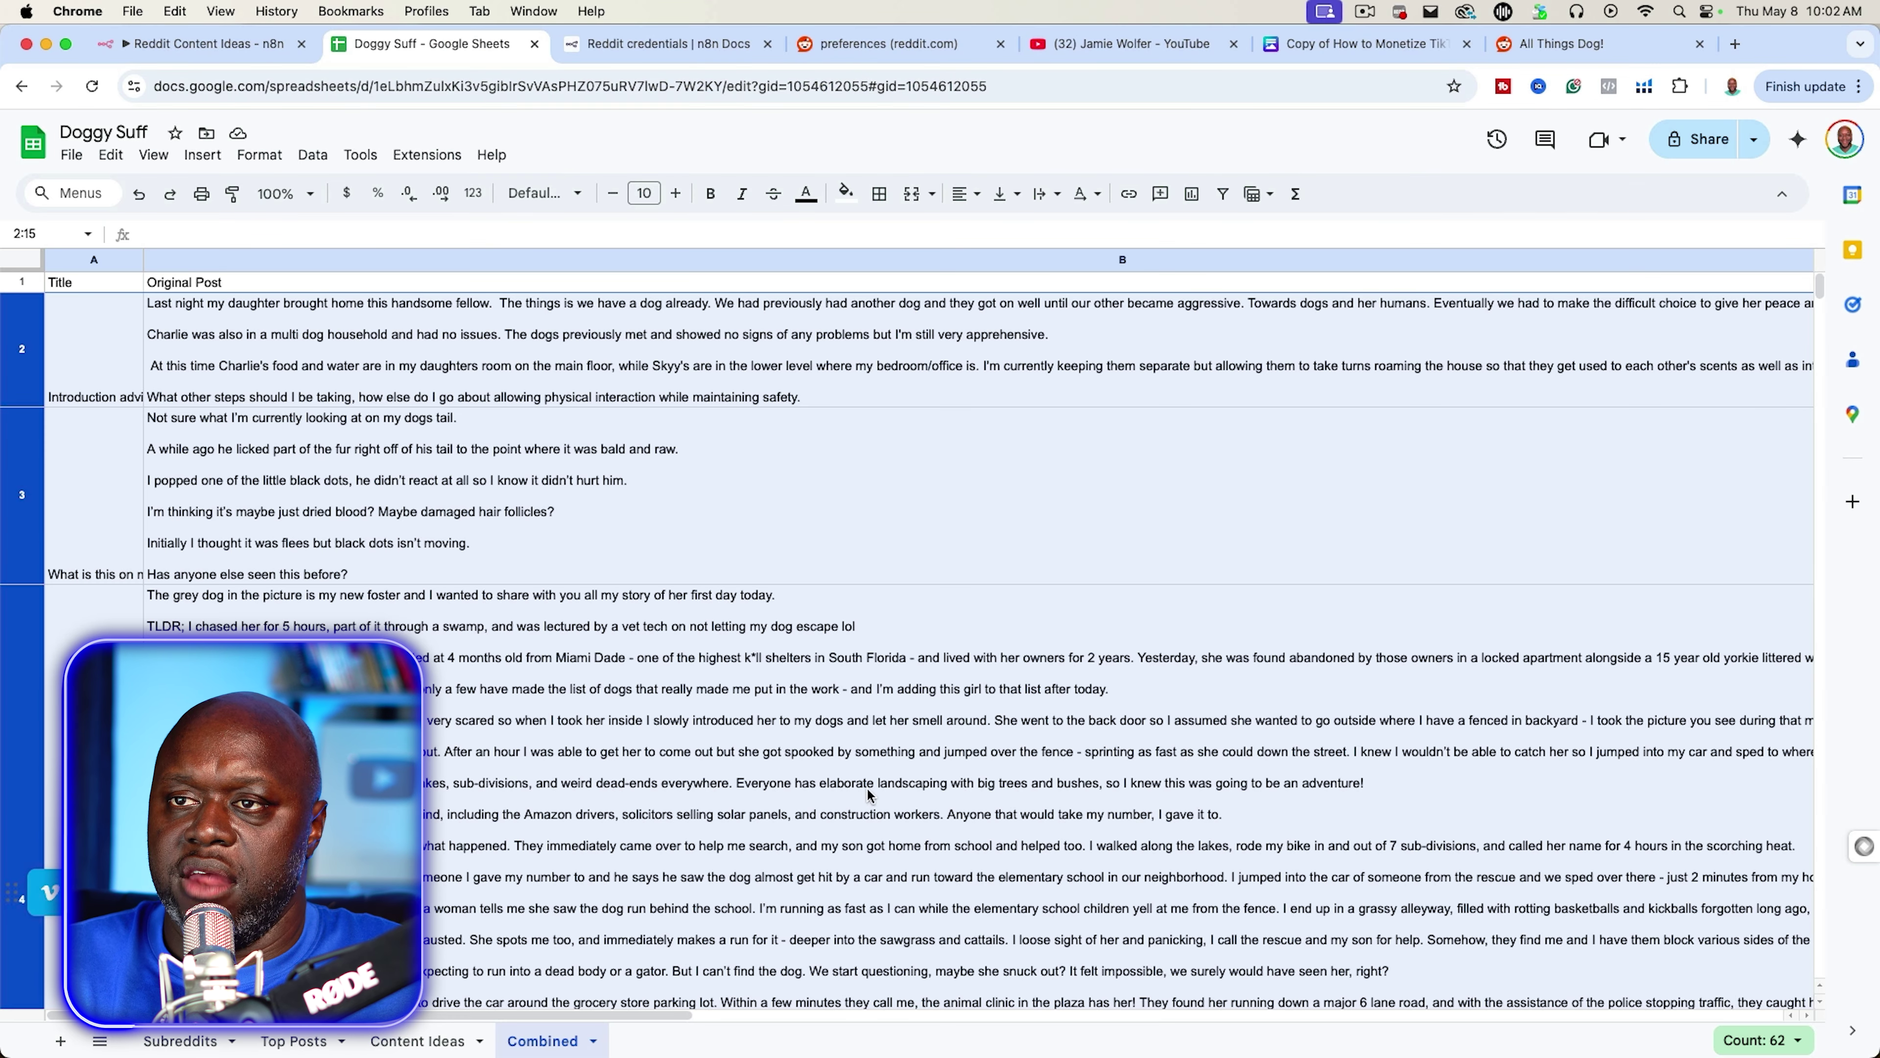
{"action": "left_click", "coordinate": [196, 43]}
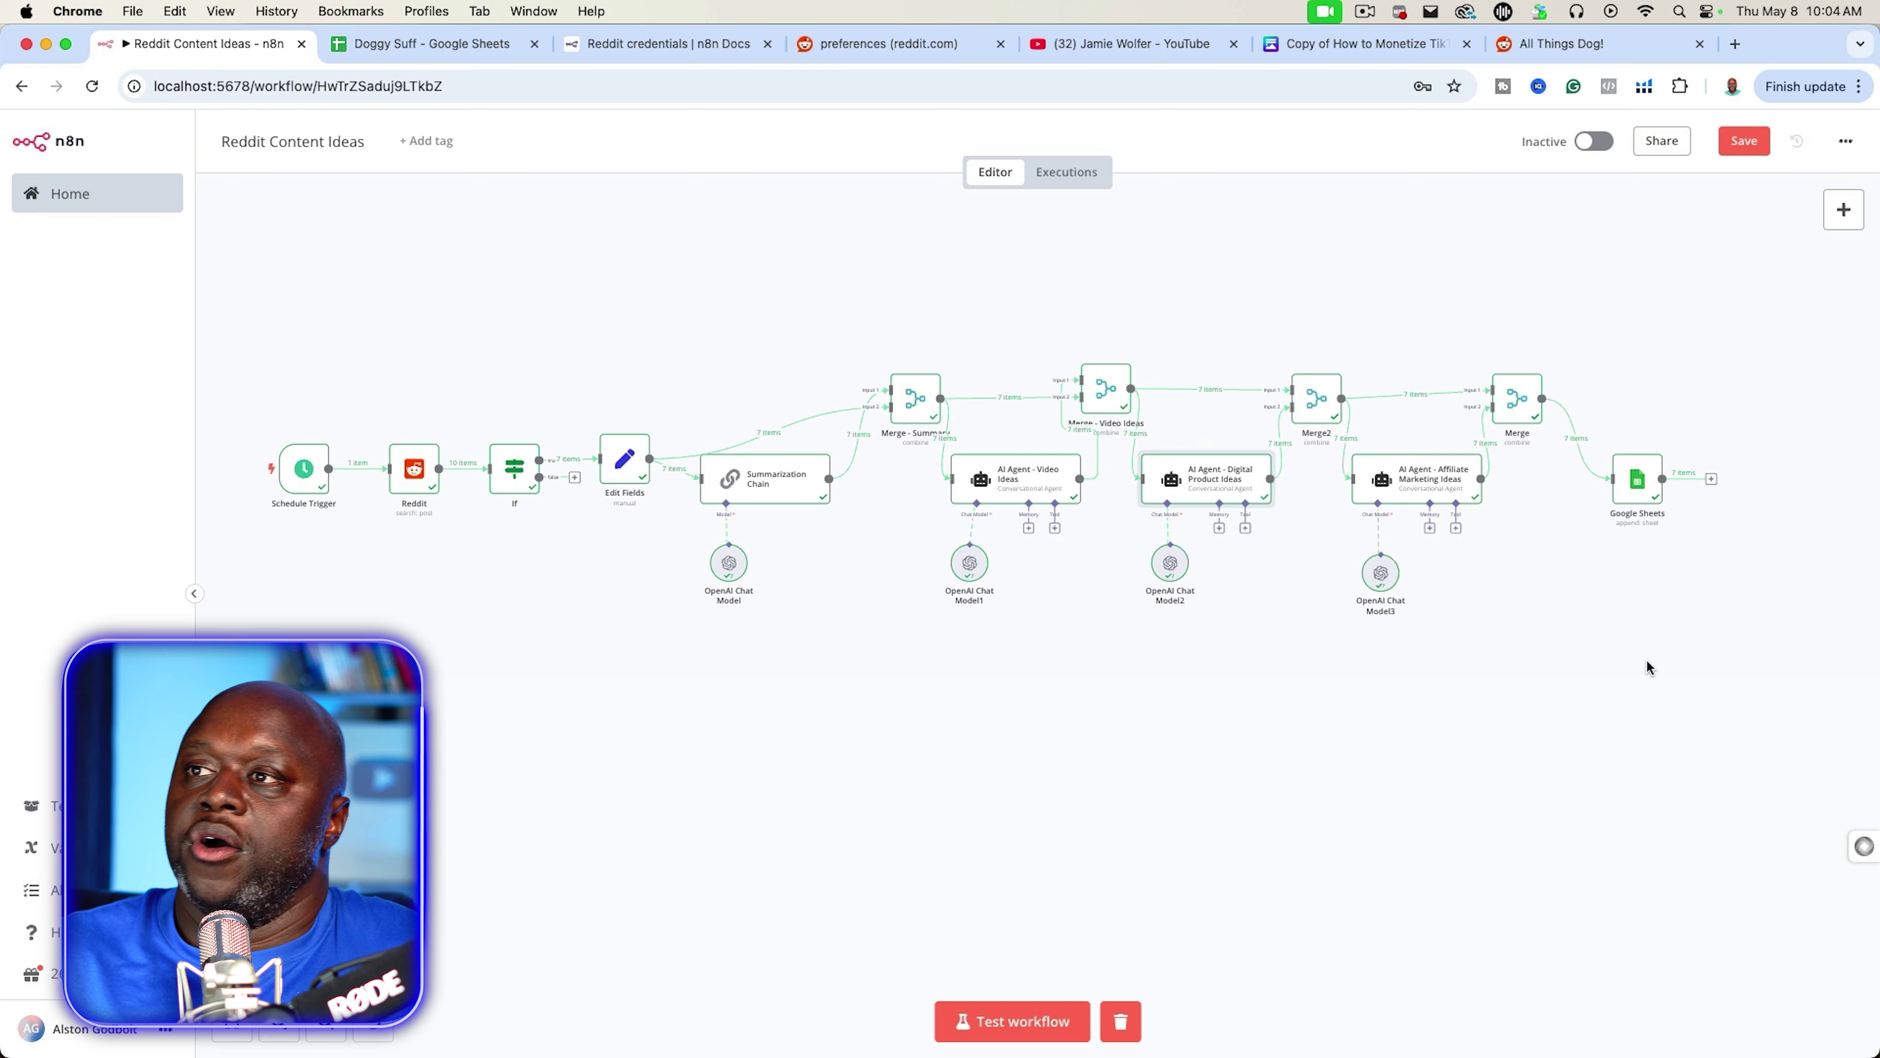
- Switch to YouTube, open its home page, and look over the recommended videos
{"action": "left_click", "coordinate": [1125, 44]}
{"action": "left_click", "coordinate": [77, 138]}
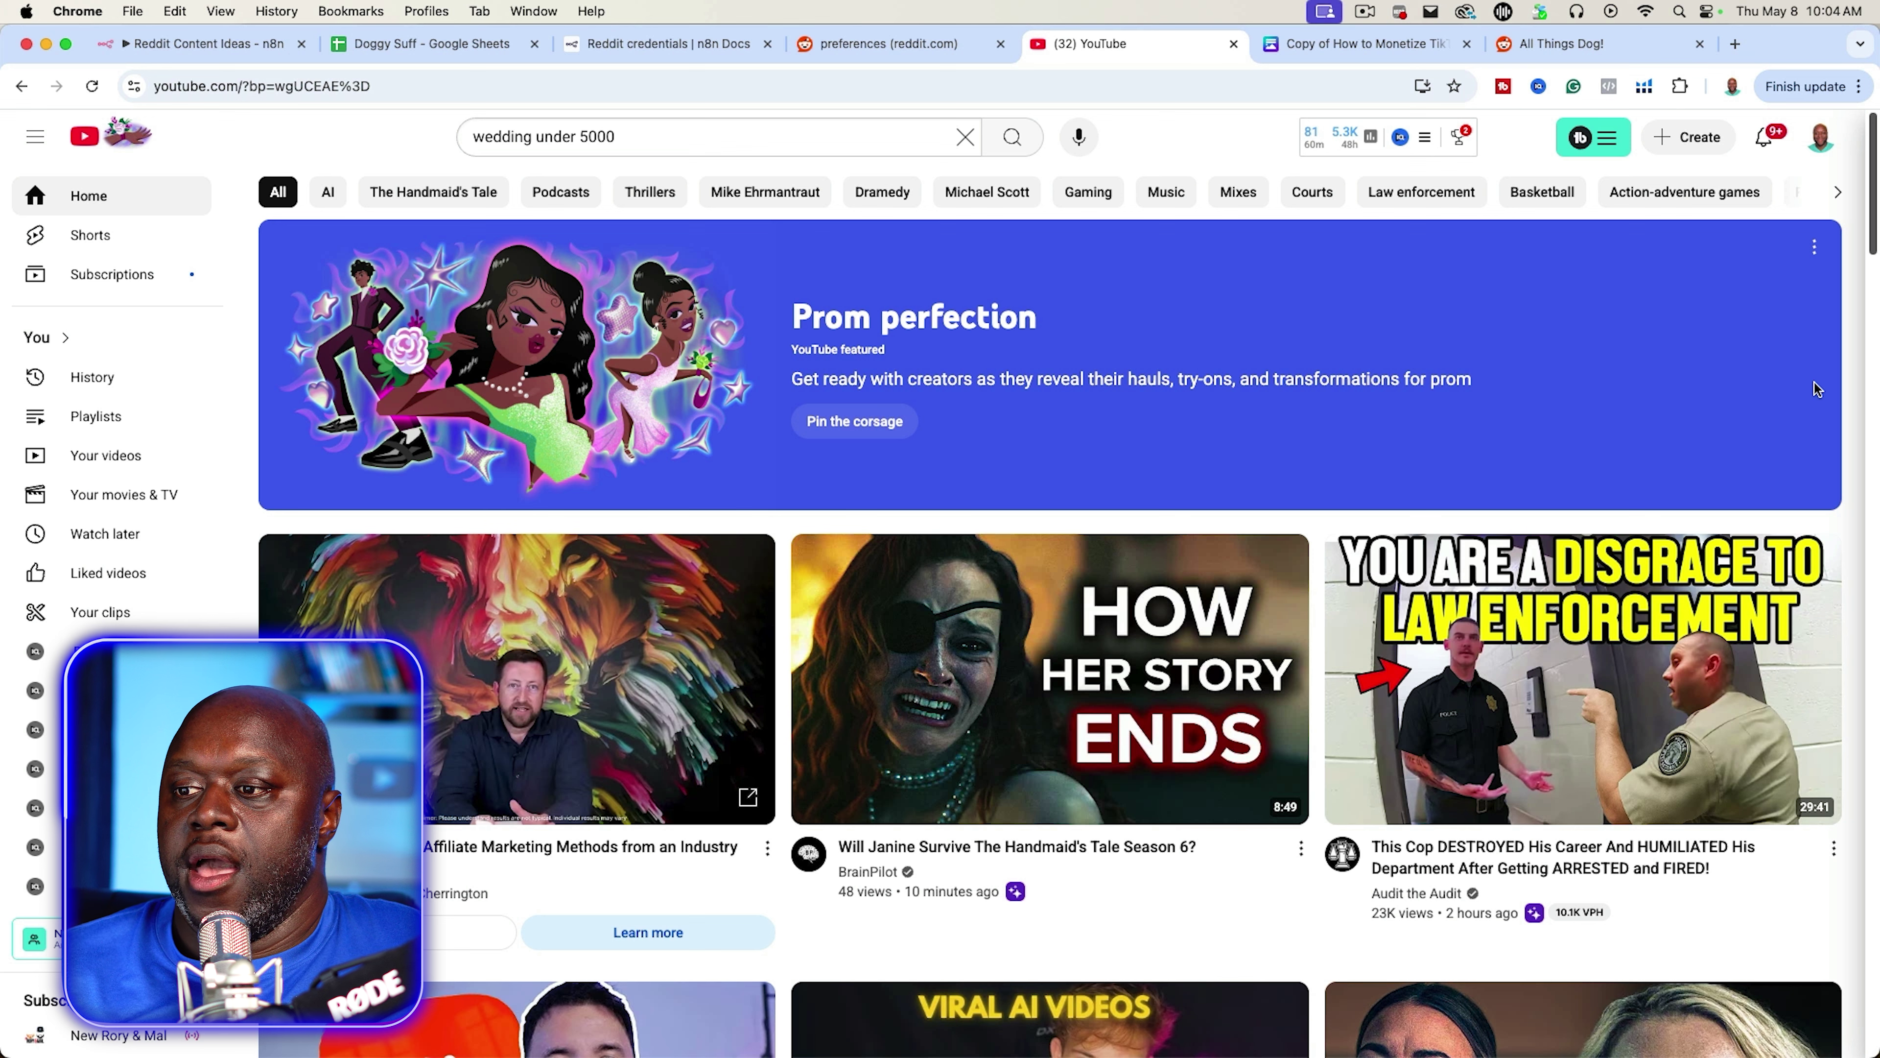
{"action": "scroll", "coordinate": [1852, 406], "scroll_direction": "down", "scroll_amount": 2}
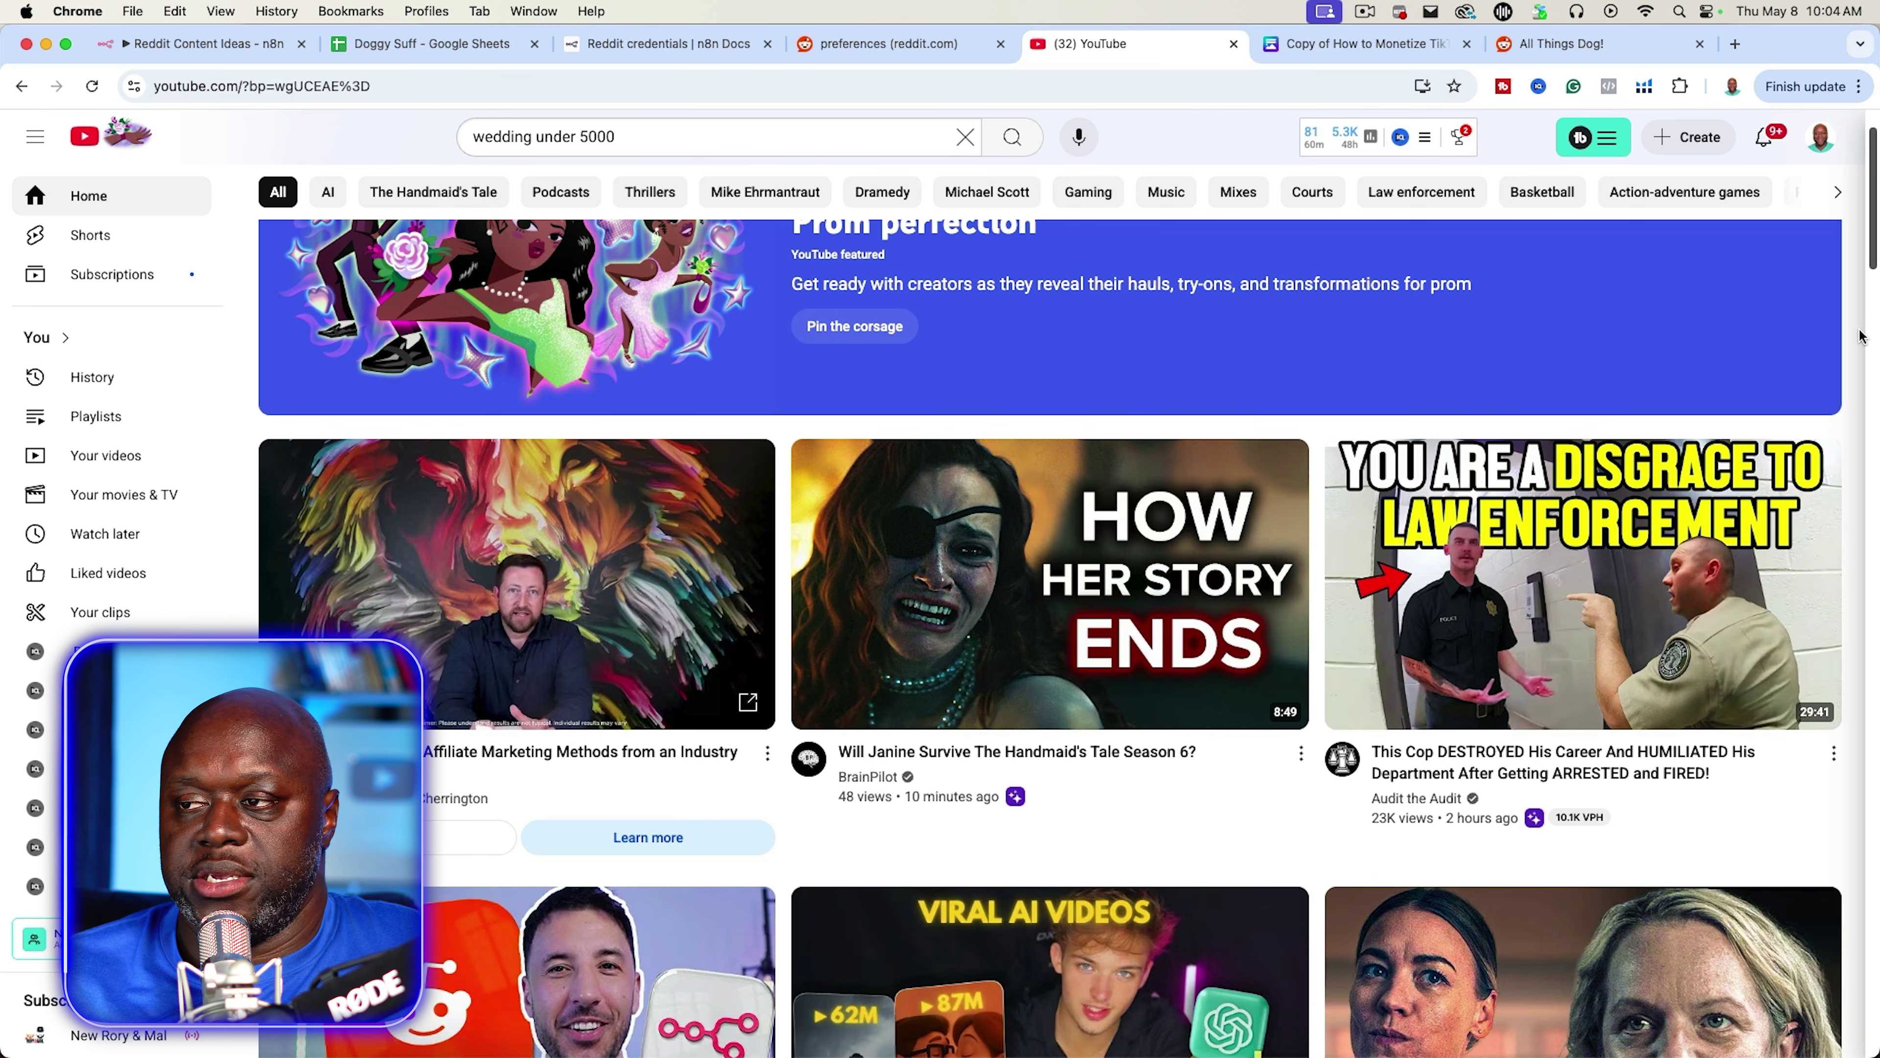
- Browse further down YouTube's home feed, examining the n8n and AI video recommendations, and return to the Reddit Content Ideas workflow in n8n
{"action": "scroll", "coordinate": [1859, 336], "scroll_direction": "down", "scroll_amount": 5}
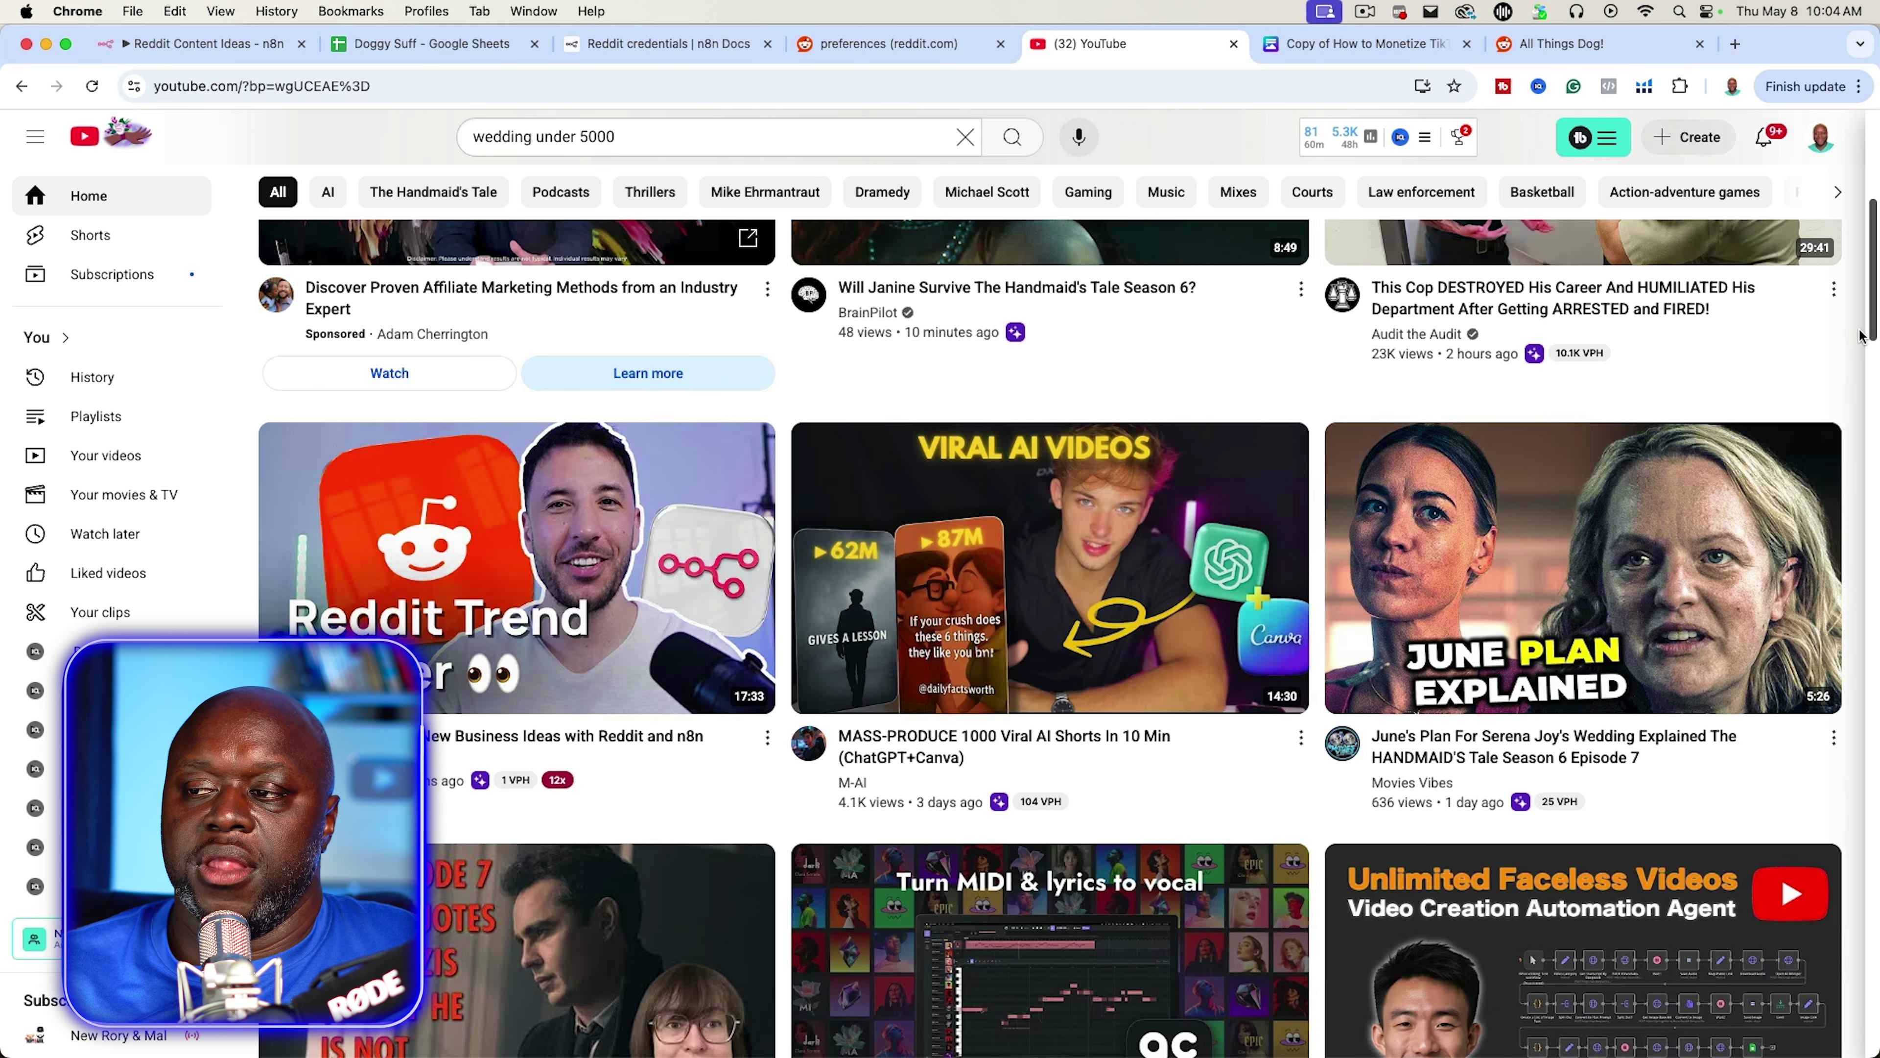
{"action": "scroll", "coordinate": [1860, 335], "scroll_direction": "up", "scroll_amount": 2}
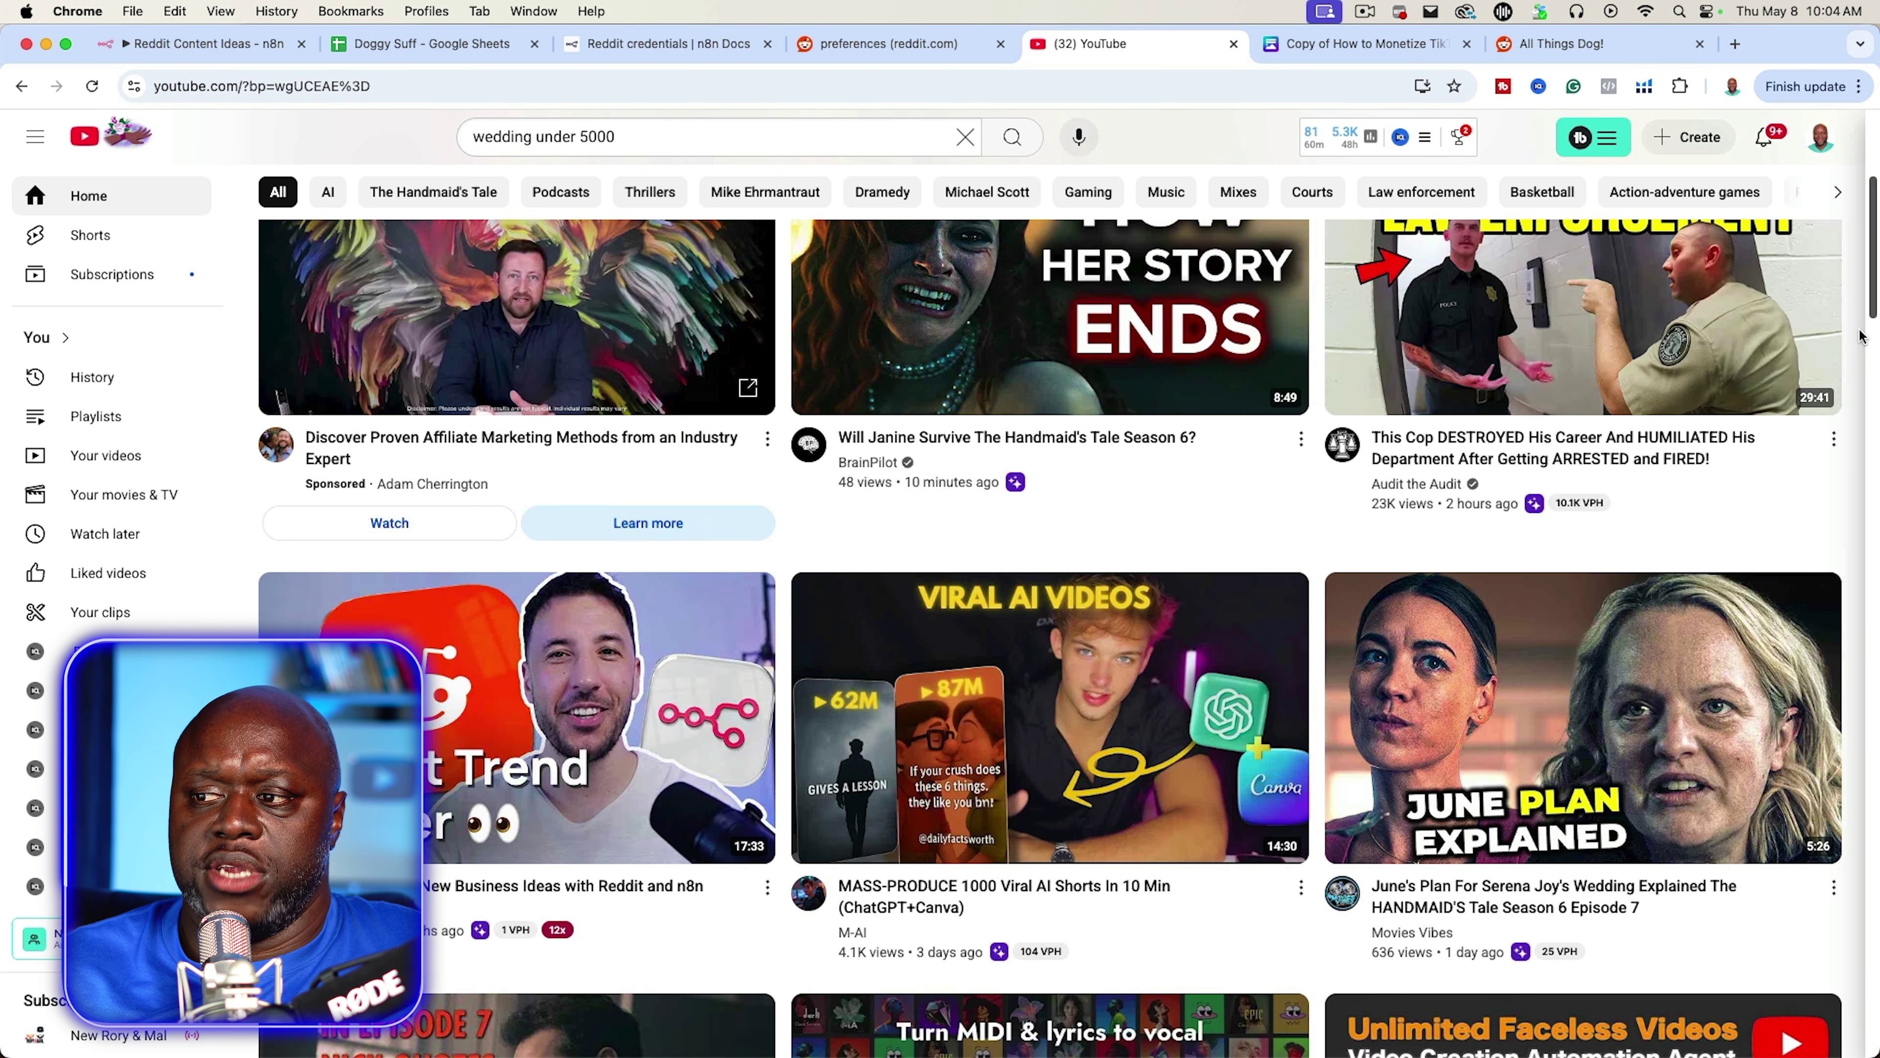
{"action": "scroll", "coordinate": [1859, 335], "scroll_direction": "down", "scroll_amount": 4}
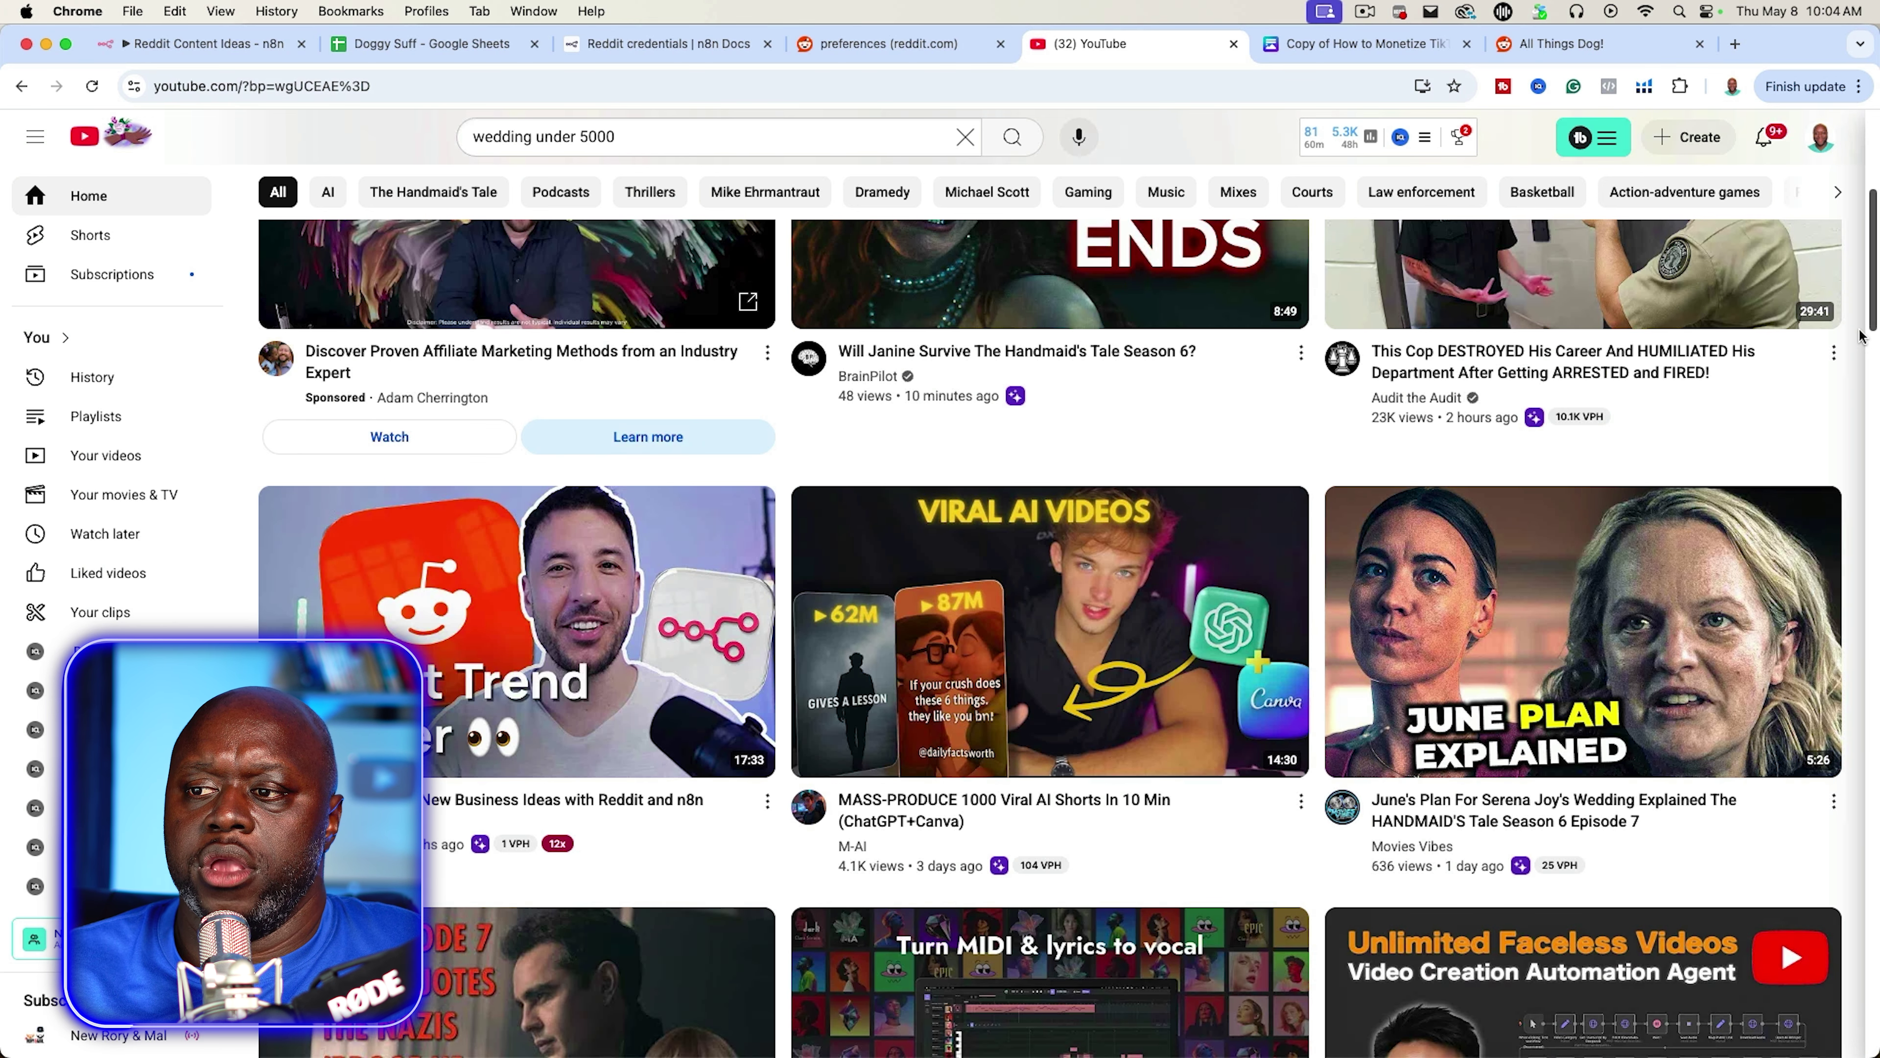
{"action": "scroll", "coordinate": [1859, 335], "scroll_direction": "down", "scroll_amount": 4}
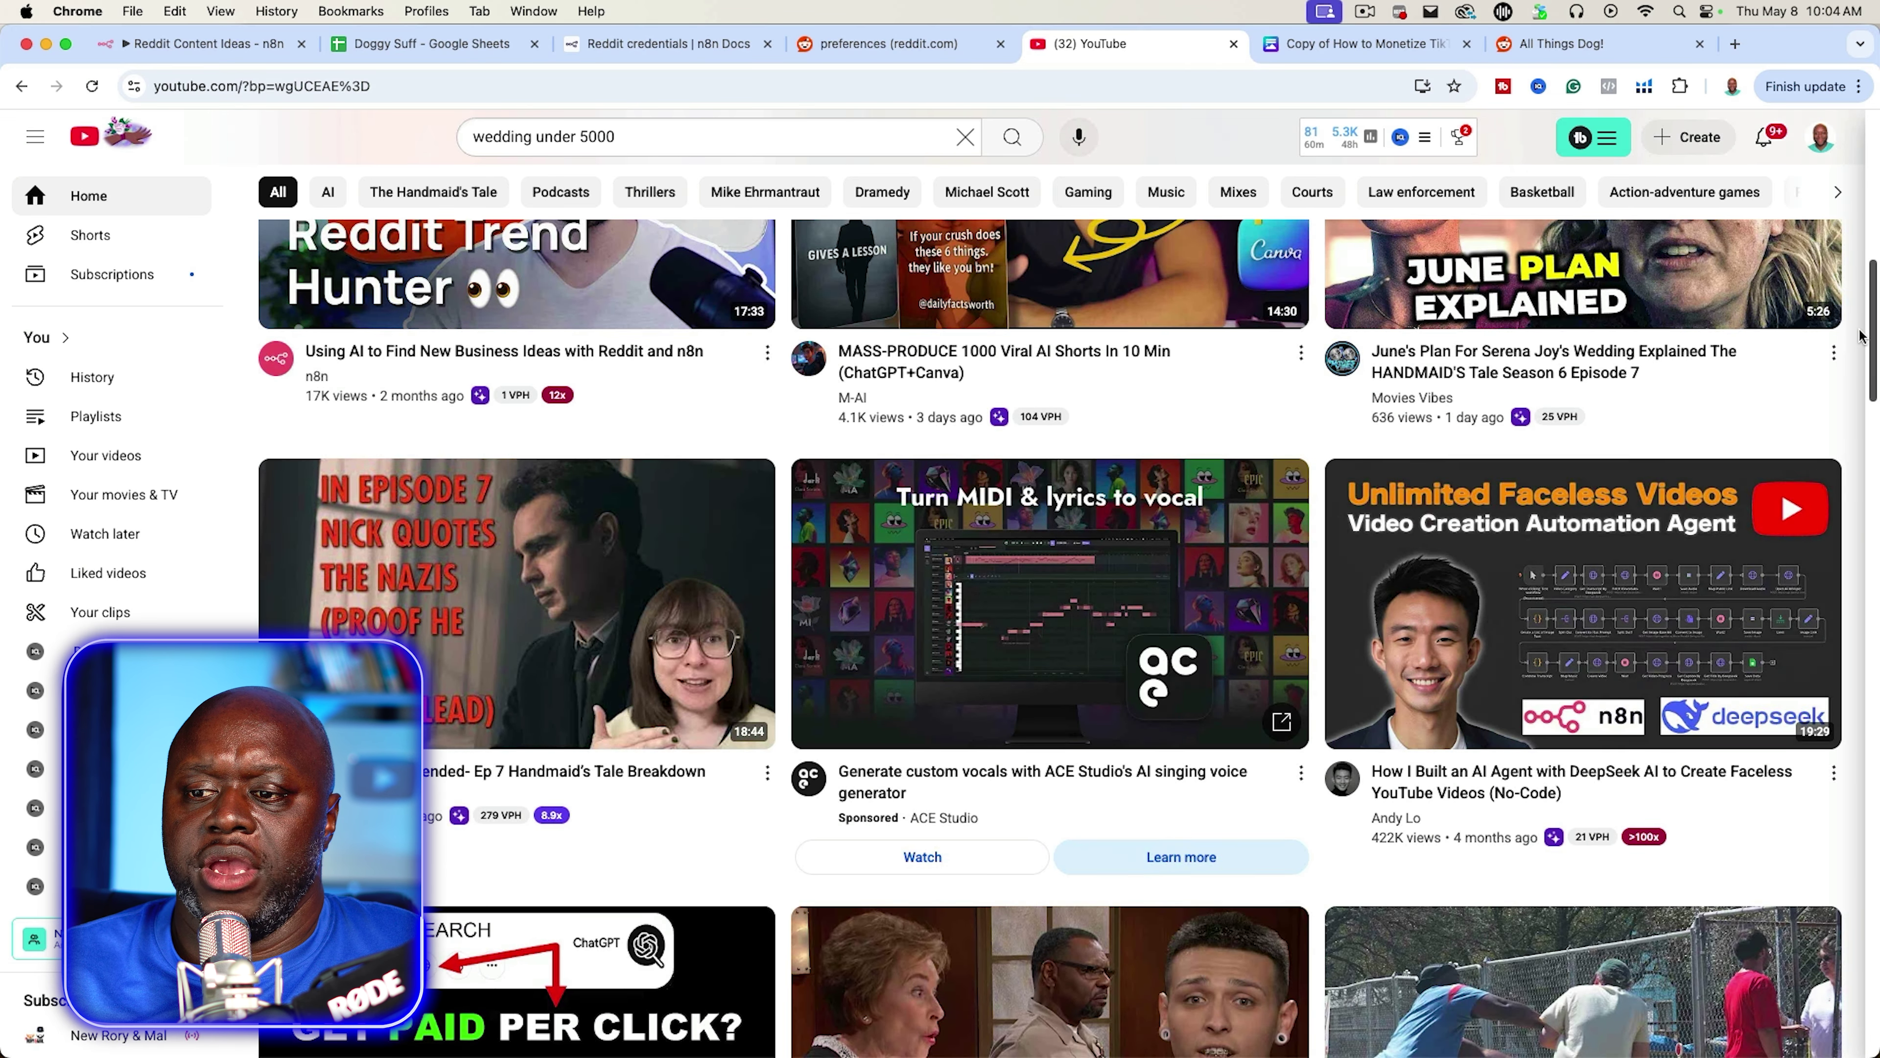
{"action": "scroll", "coordinate": [1860, 336], "scroll_direction": "down", "scroll_amount": 3}
{"action": "scroll", "coordinate": [1860, 335], "scroll_direction": "down", "scroll_amount": 1}
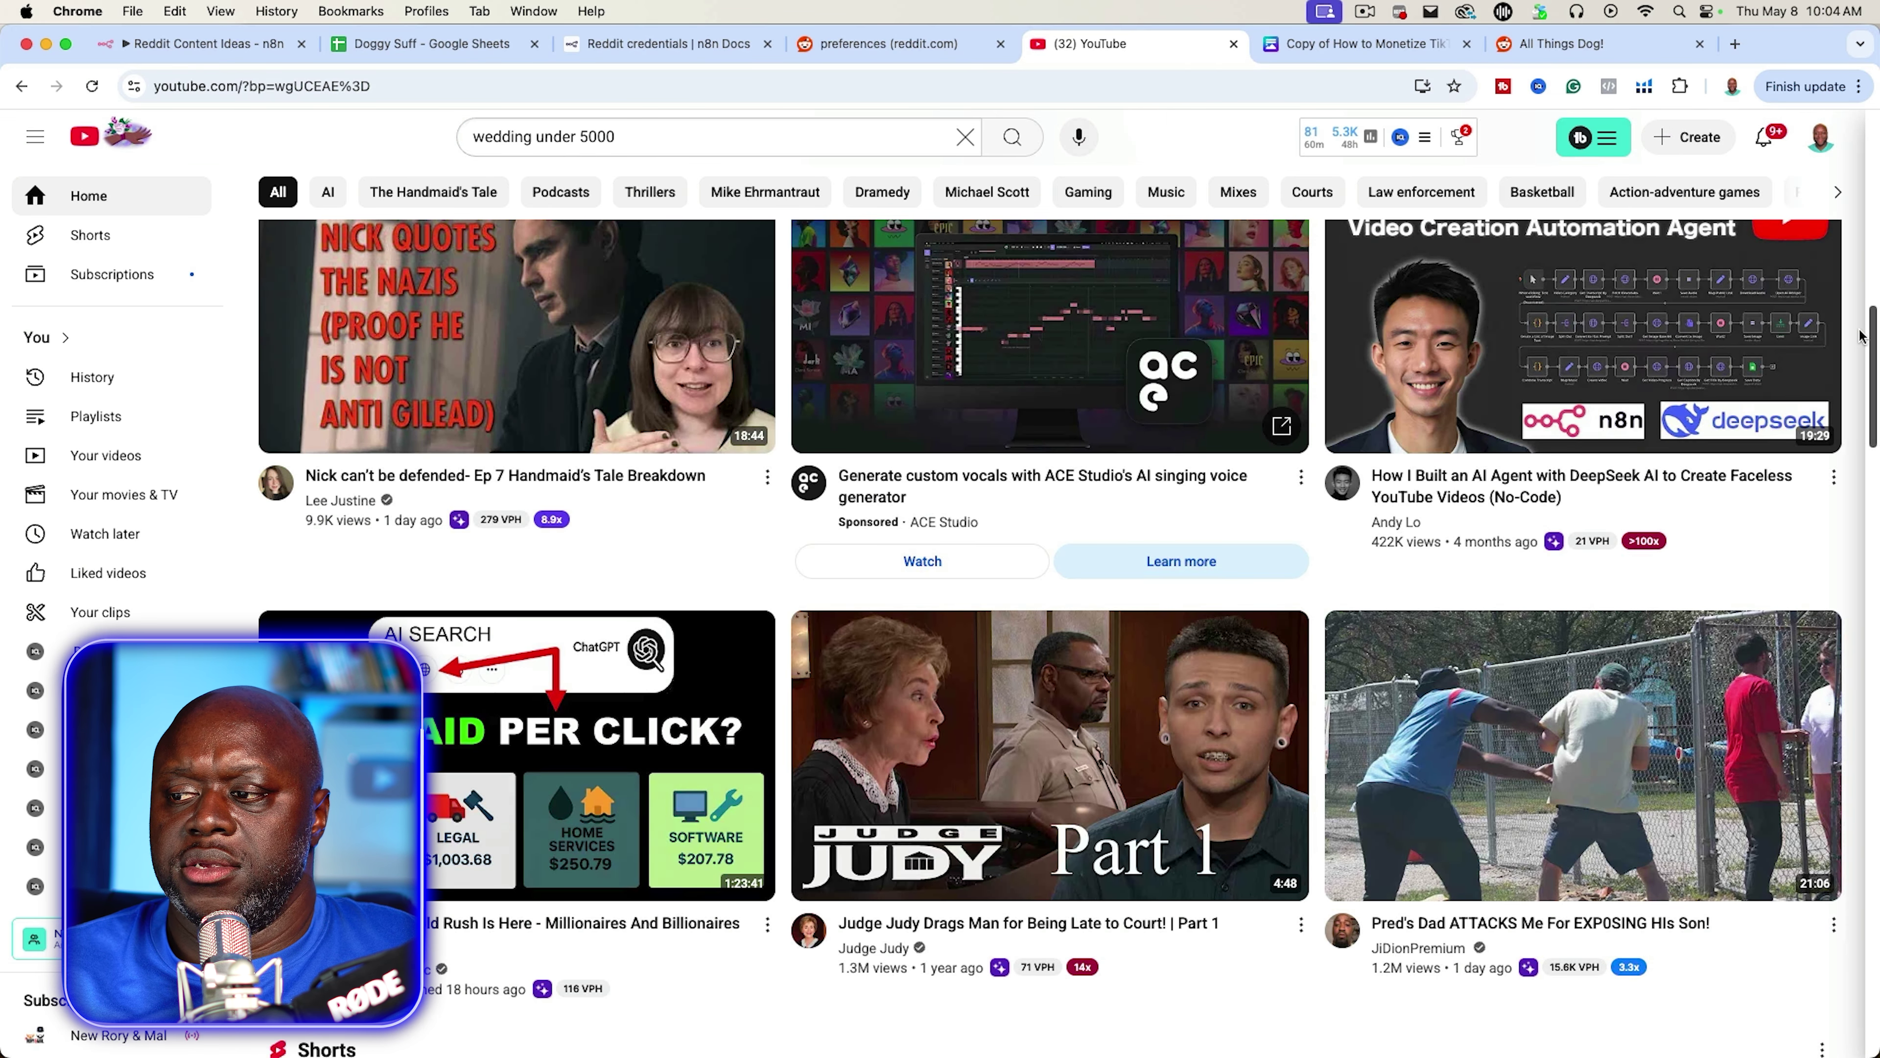
{"action": "scroll", "coordinate": [1861, 335], "scroll_direction": "down", "scroll_amount": 3}
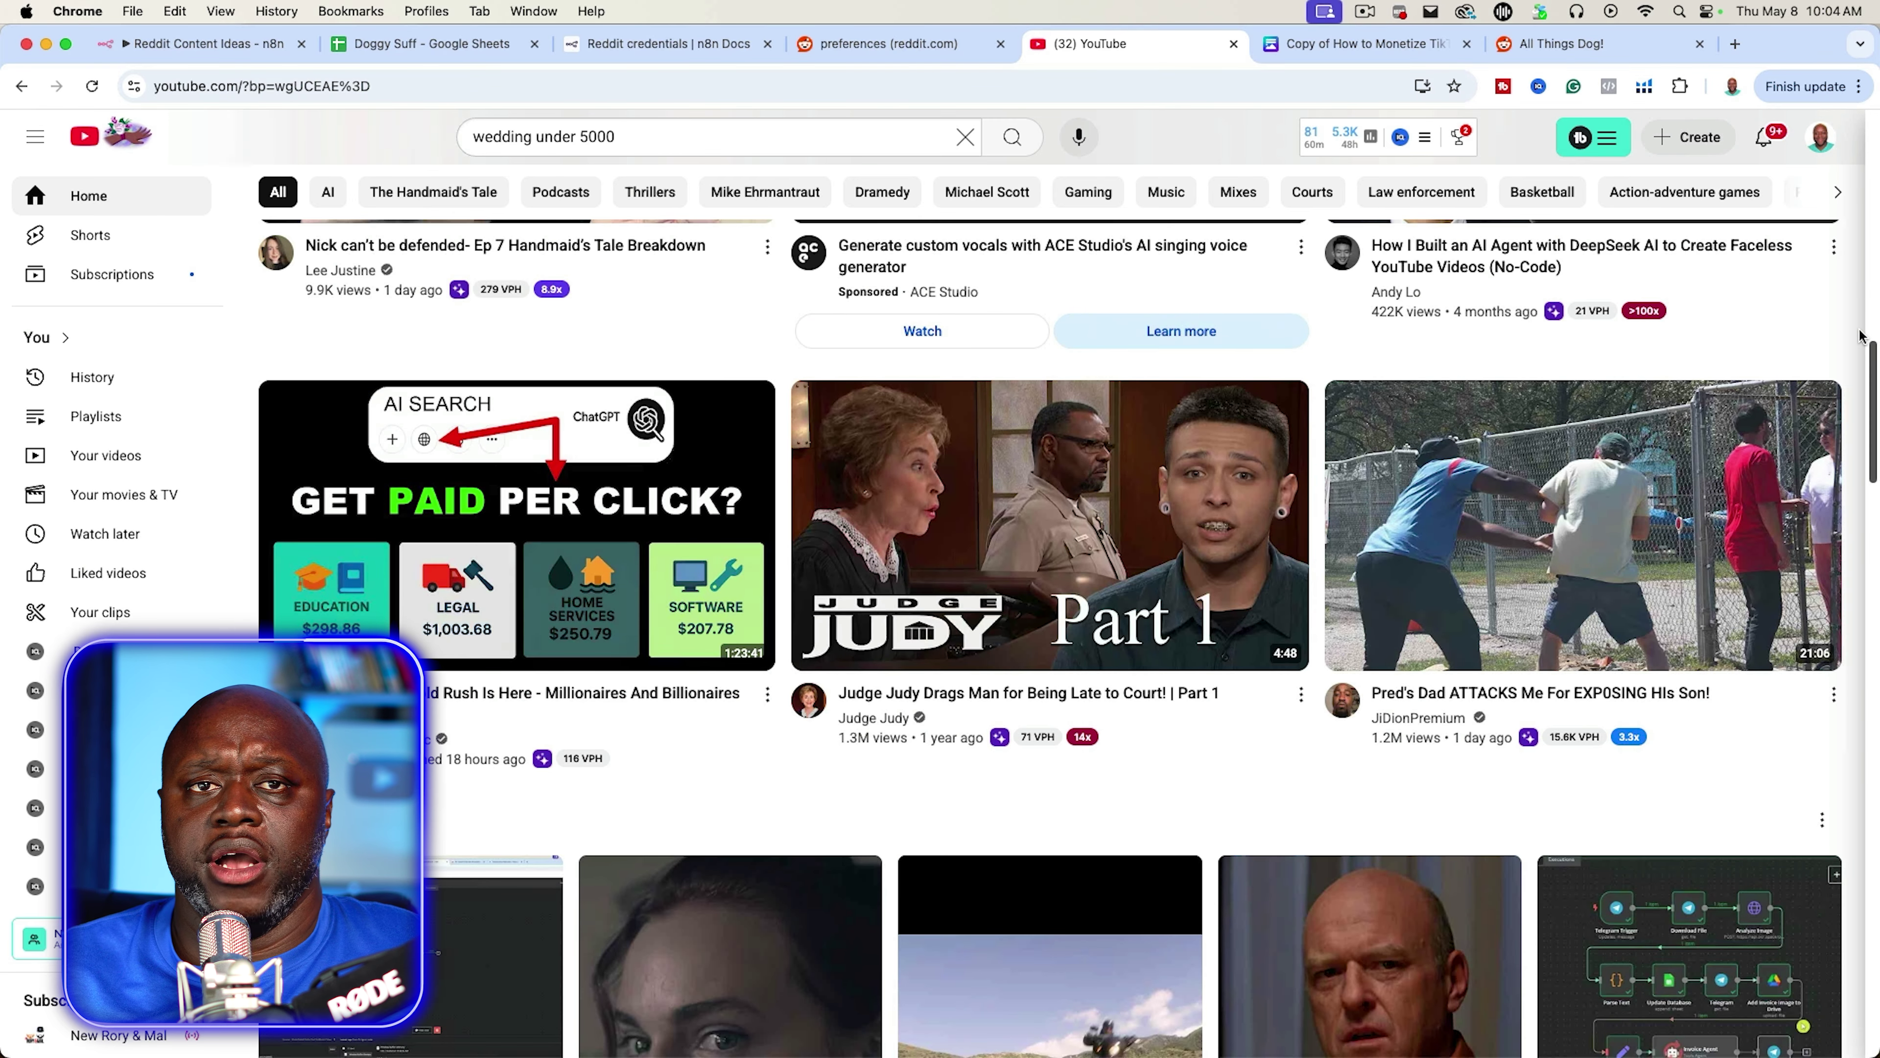
{"action": "scroll", "coordinate": [1861, 335], "scroll_direction": "up", "scroll_amount": 15}
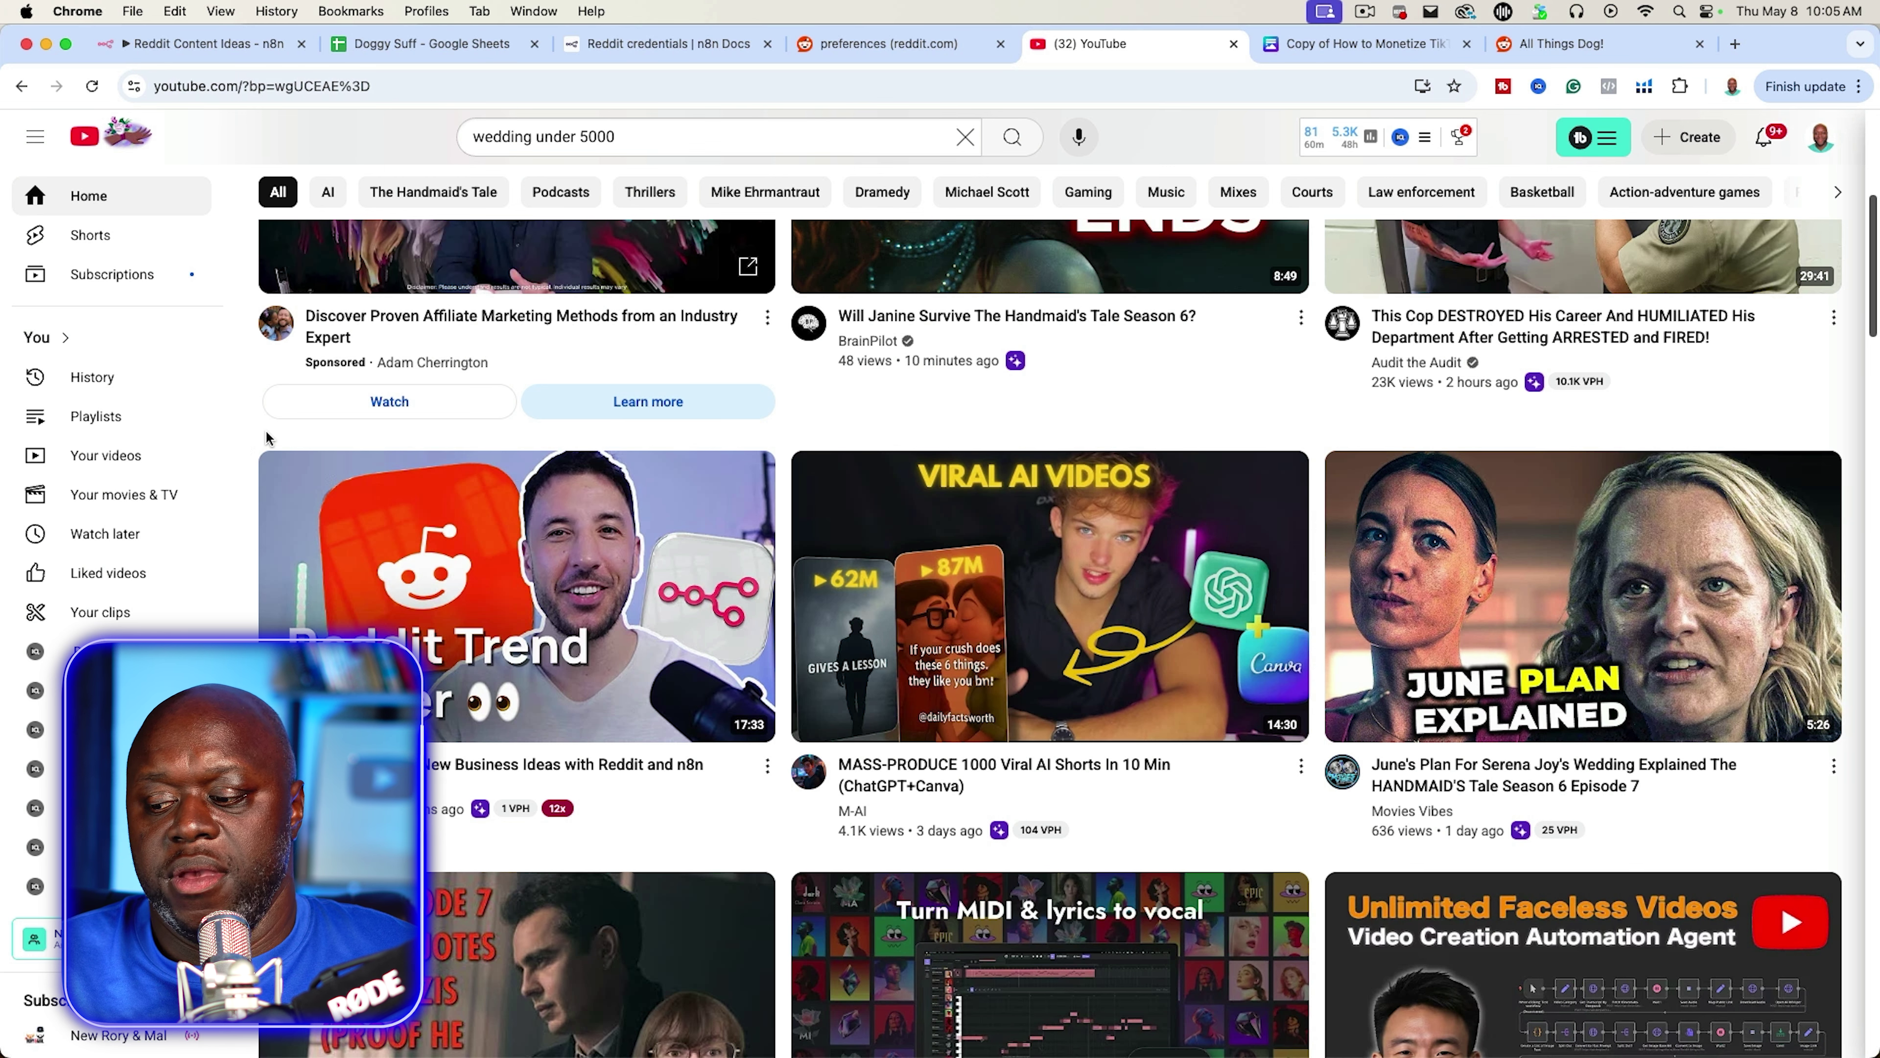
{"action": "mouse_move", "coordinate": [1377, 384]}
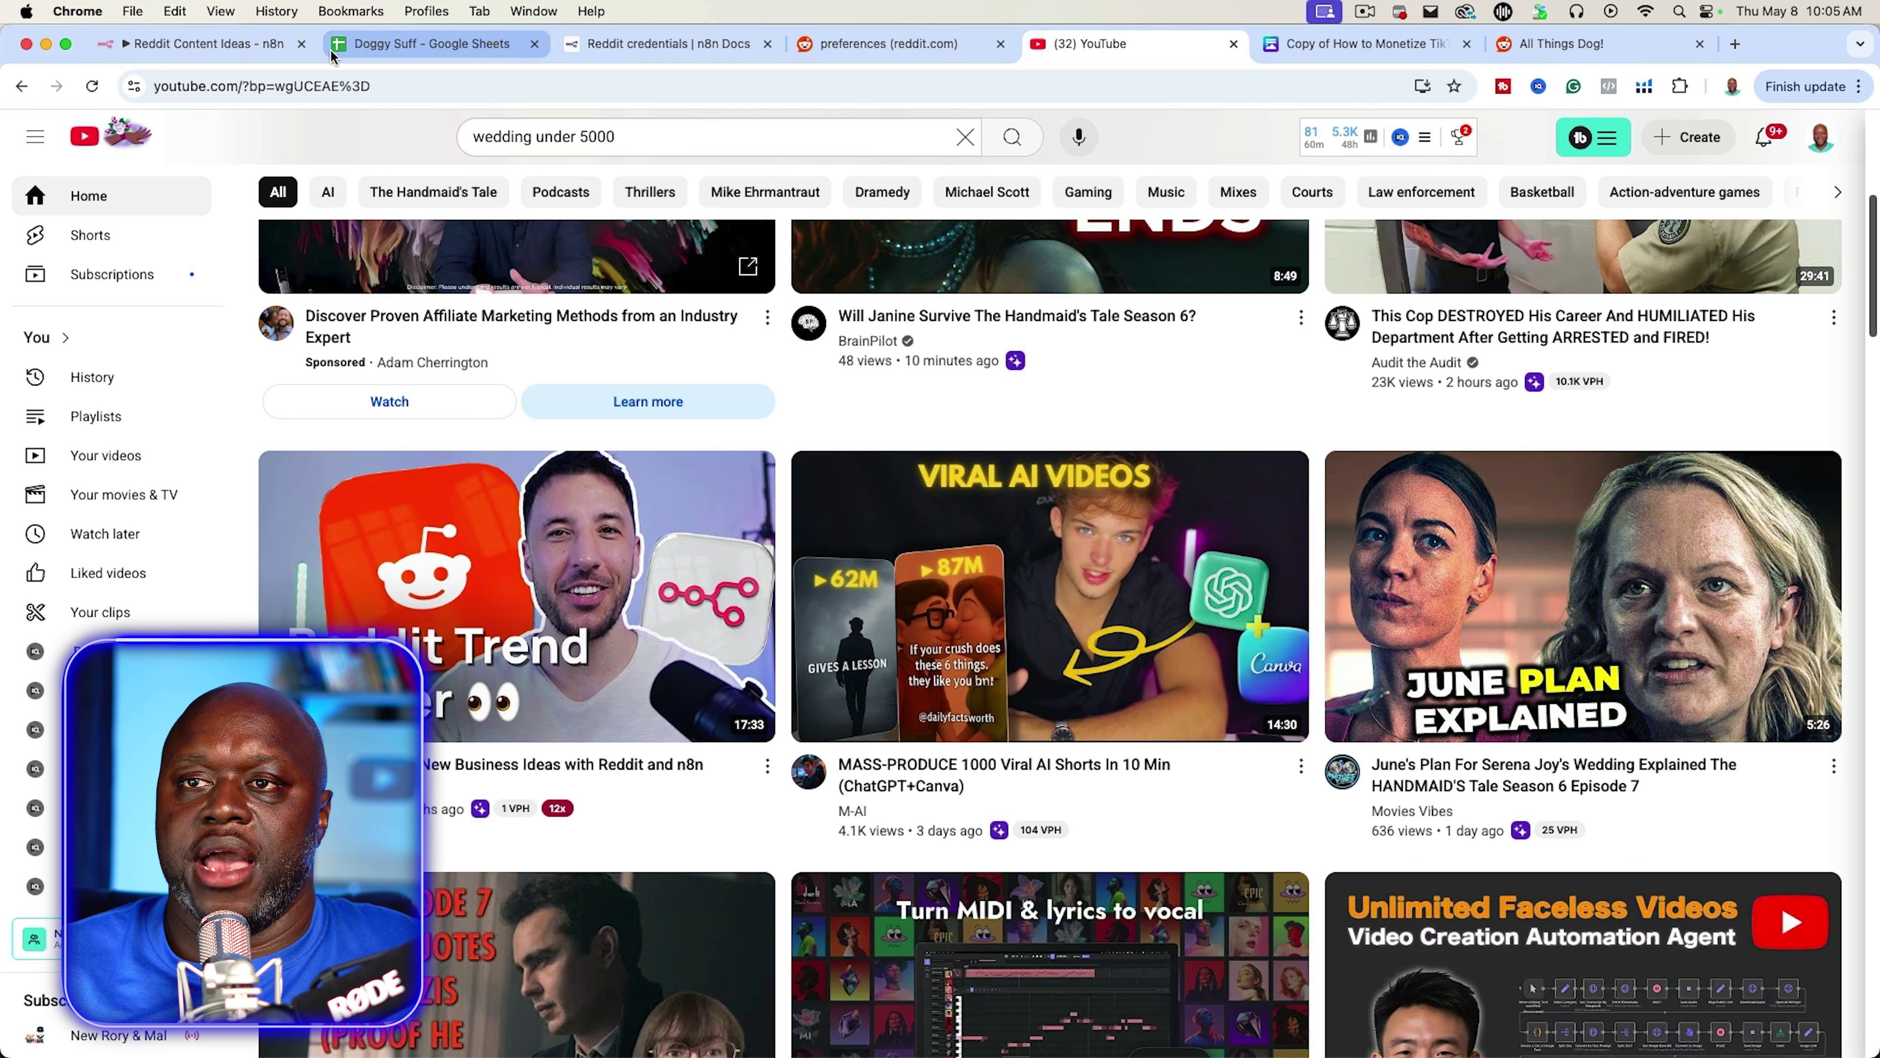
{"action": "left_click", "coordinate": [292, 46]}
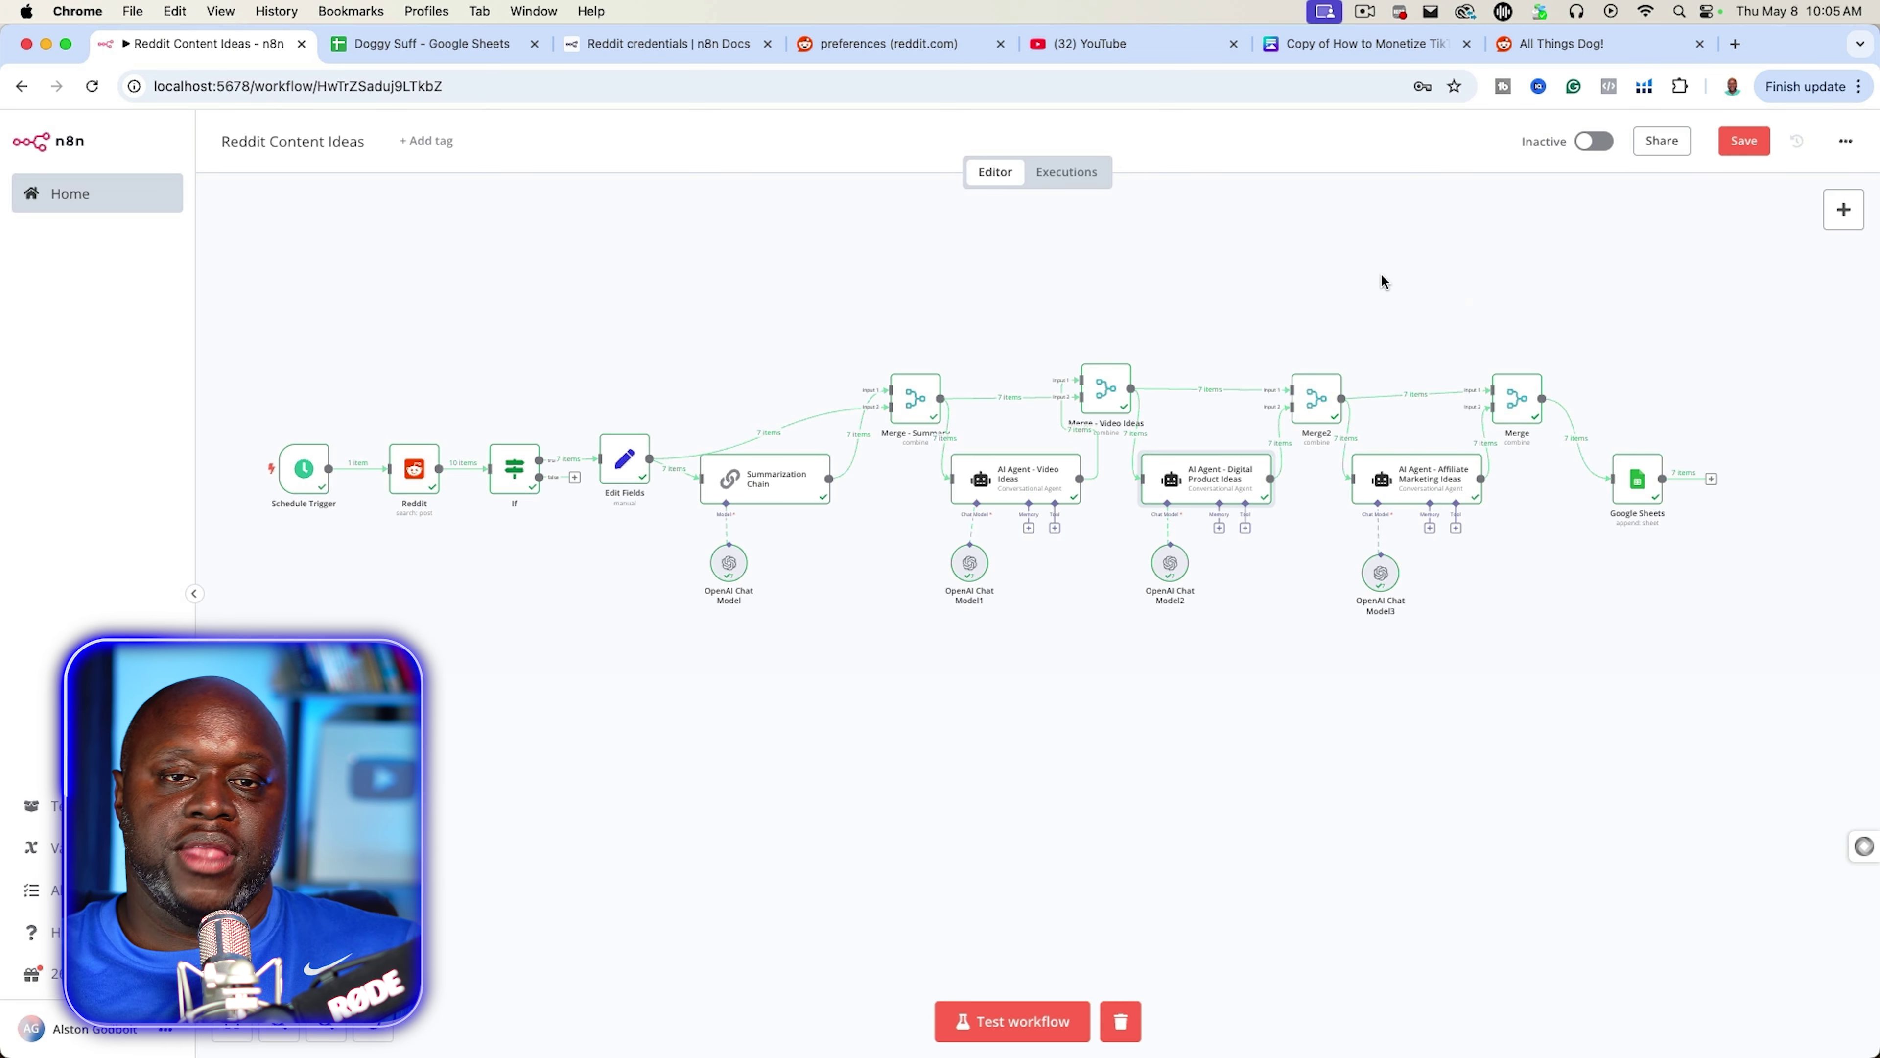